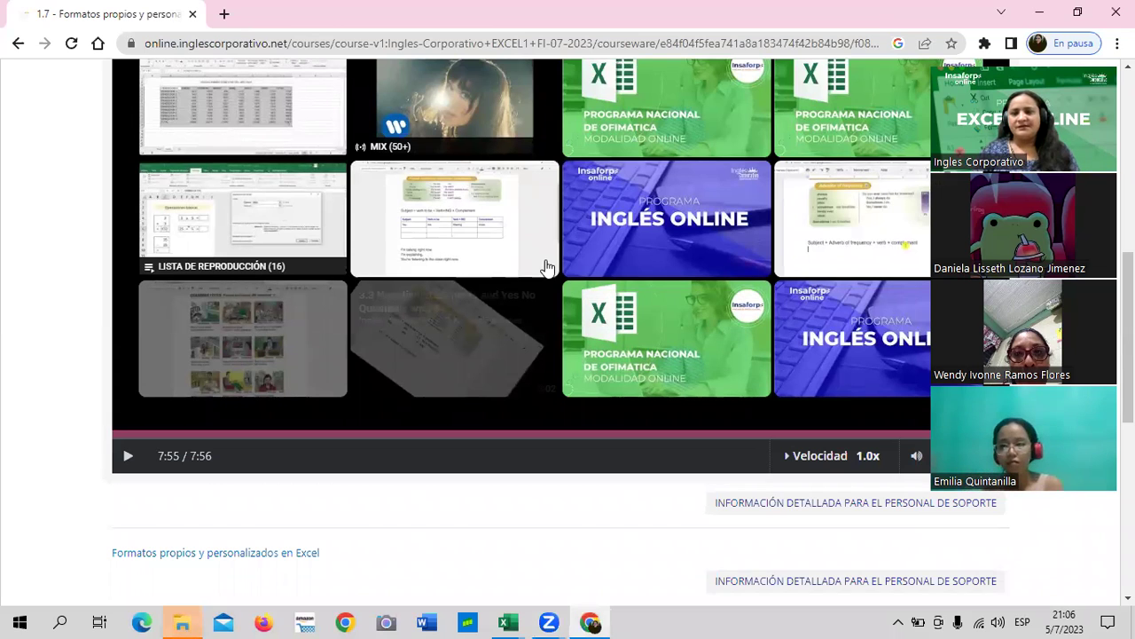
Go back to lesson 1.6 – Objetivo de la lección from the course navigation bar
{"action": "scroll", "coordinate": [576, 275], "scroll_direction": "up", "scroll_amount": 3}
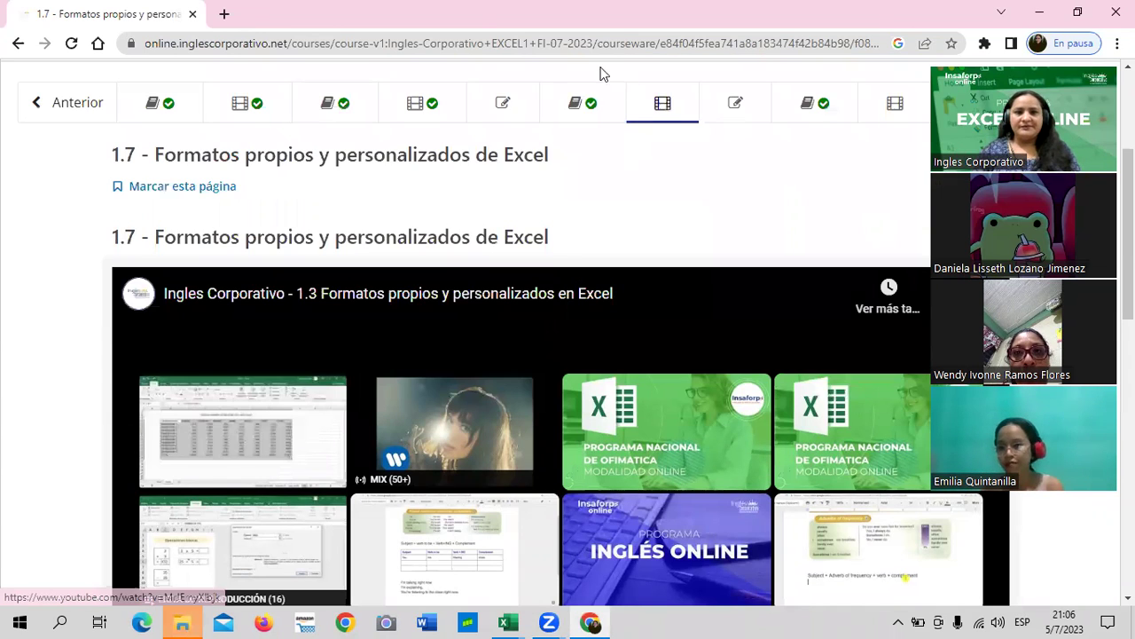
{"action": "left_click", "coordinate": [645, 118]}
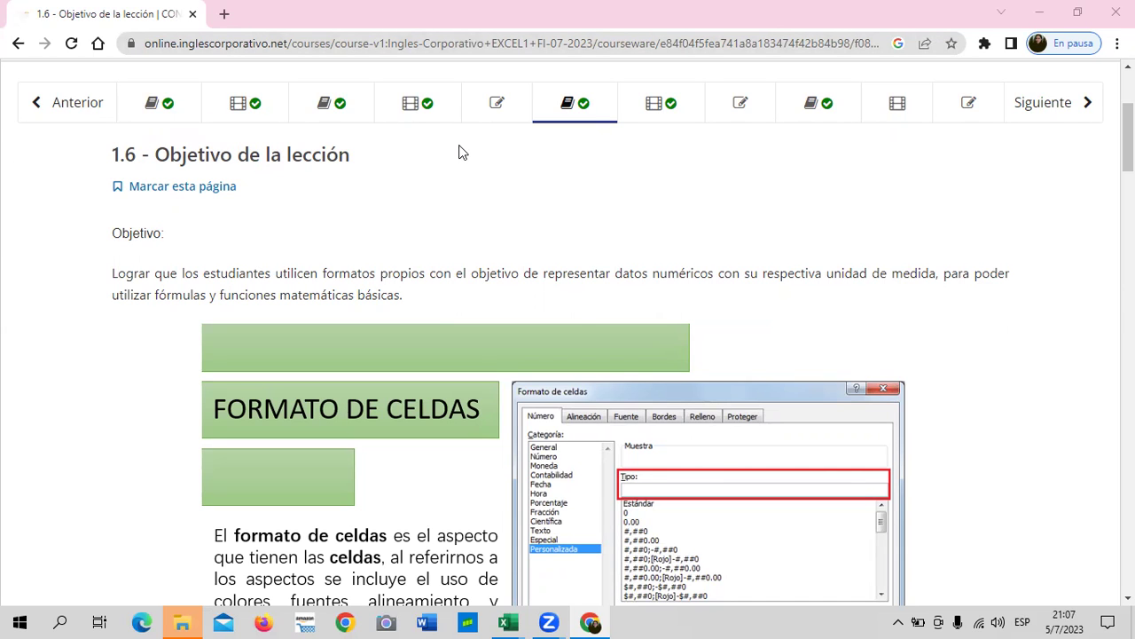
Scroll to the Formato de celdas illustration, then switch to the Excel workbook
{"action": "scroll", "coordinate": [460, 153], "scroll_direction": "down", "scroll_amount": 1}
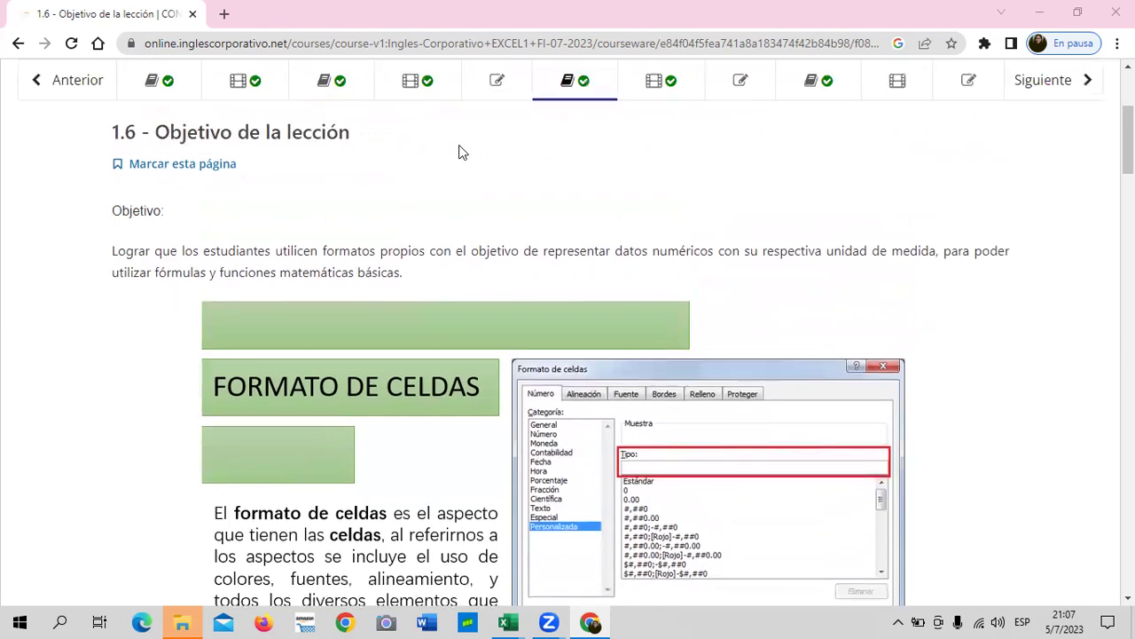
{"action": "scroll", "coordinate": [459, 152], "scroll_direction": "up", "scroll_amount": 1}
{"action": "scroll", "coordinate": [459, 149], "scroll_direction": "down", "scroll_amount": 2}
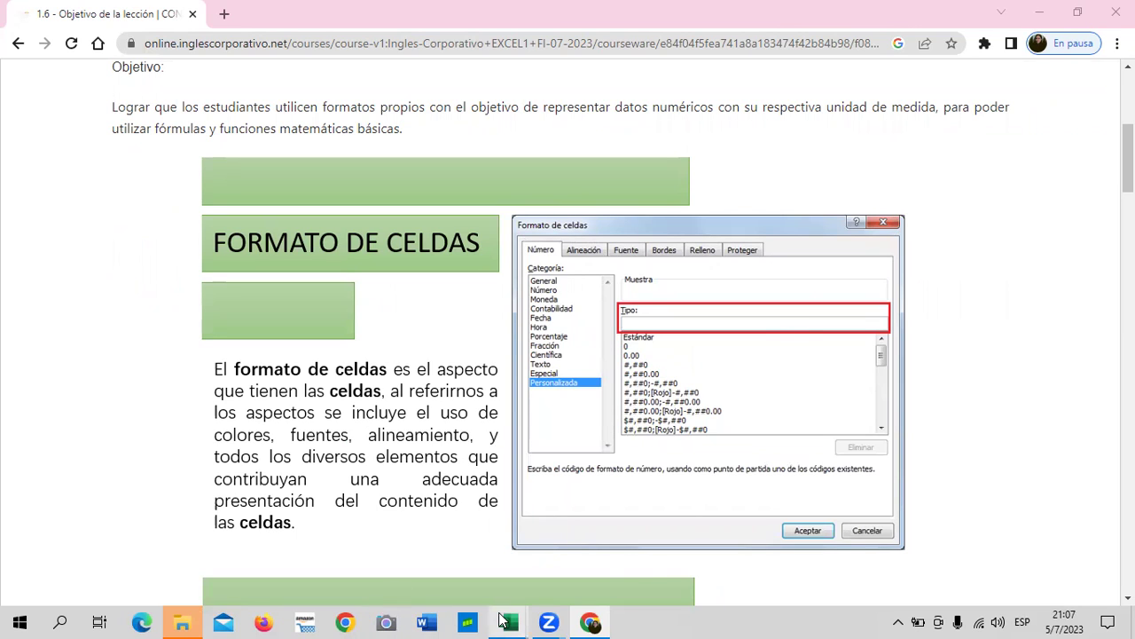
{"action": "mouse_move", "coordinate": [508, 621]}
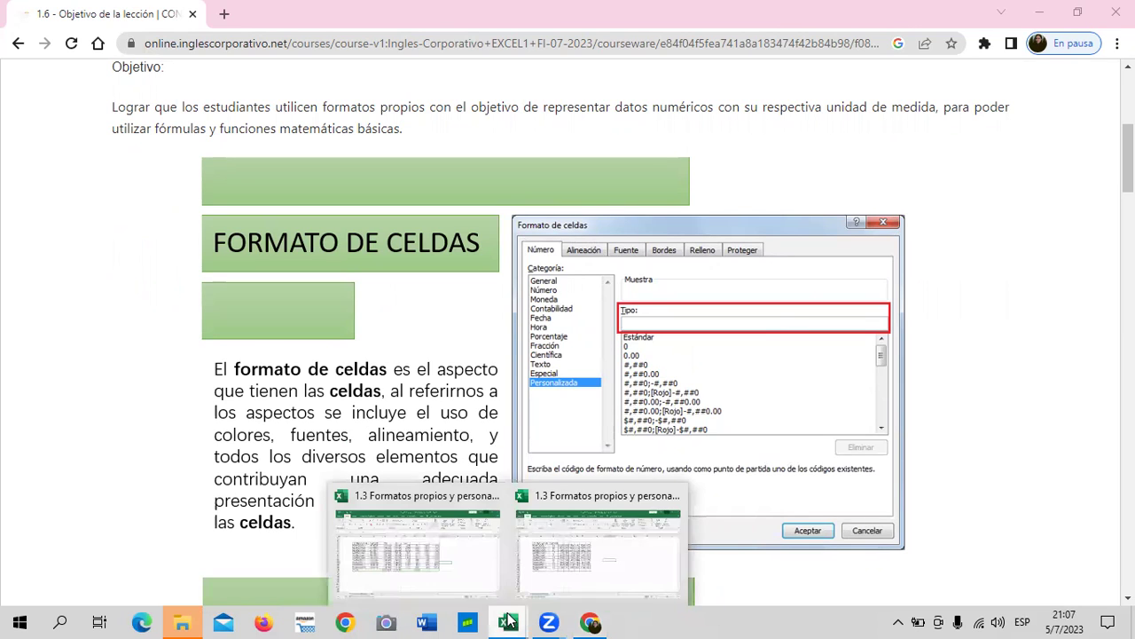
{"action": "left_click", "coordinate": [605, 560]}
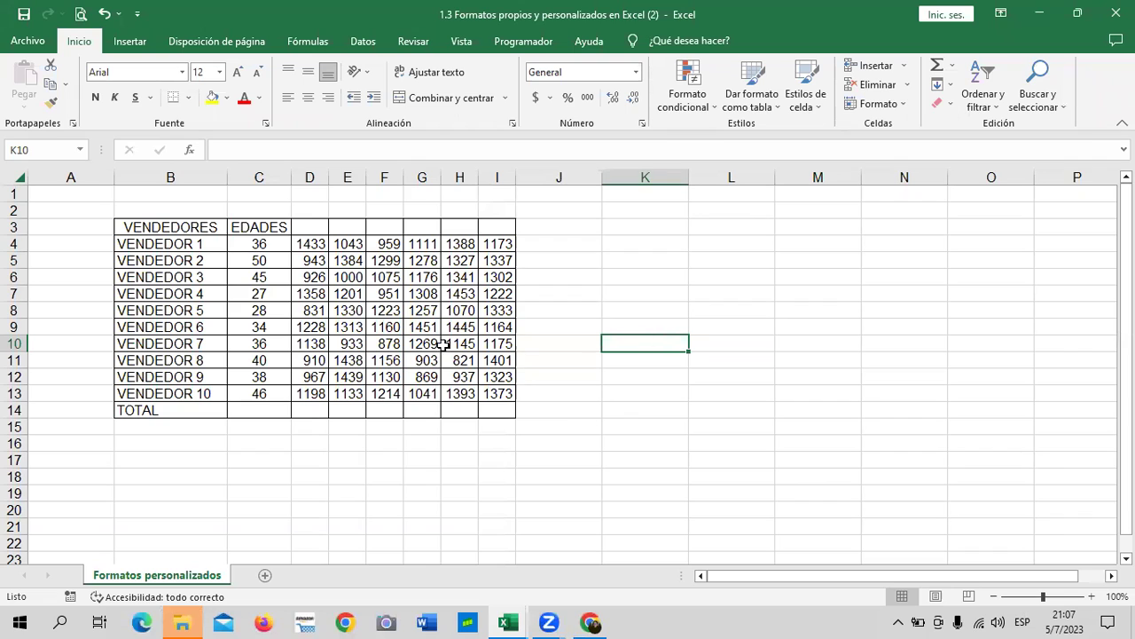
{"action": "left_click", "coordinate": [813, 315]}
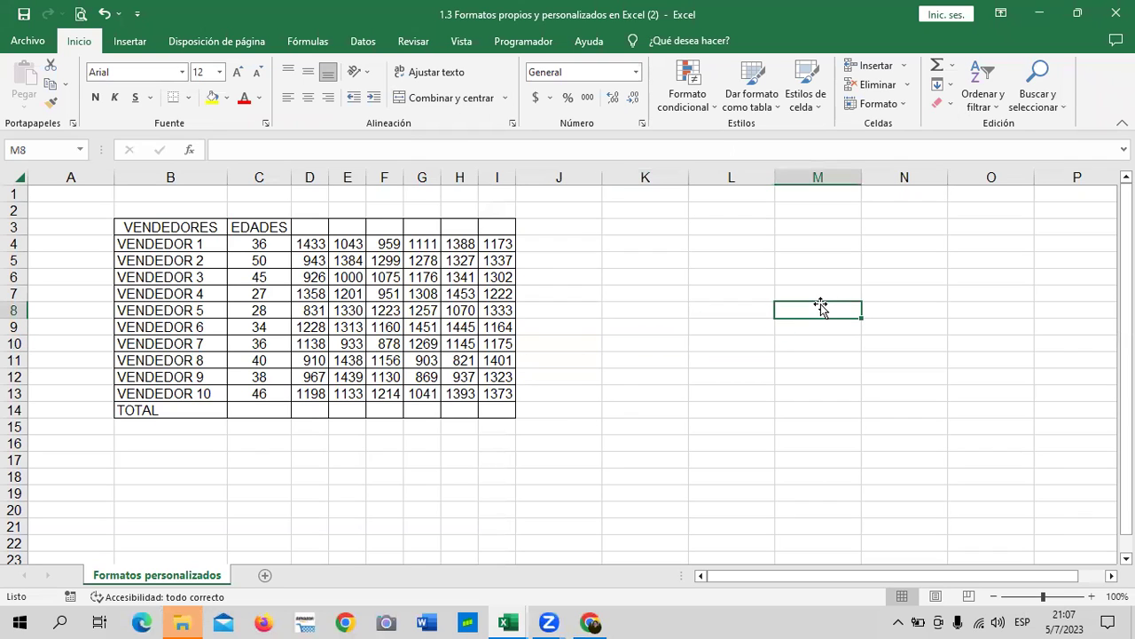
{"action": "left_click", "coordinate": [669, 264]}
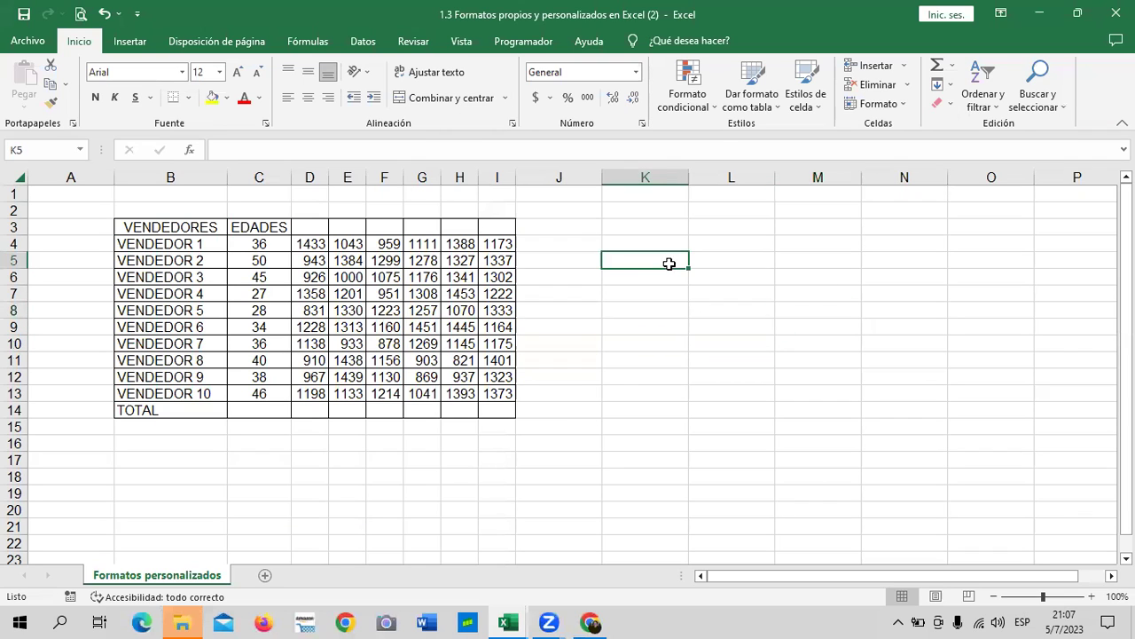
{"action": "left_click", "coordinate": [643, 125]}
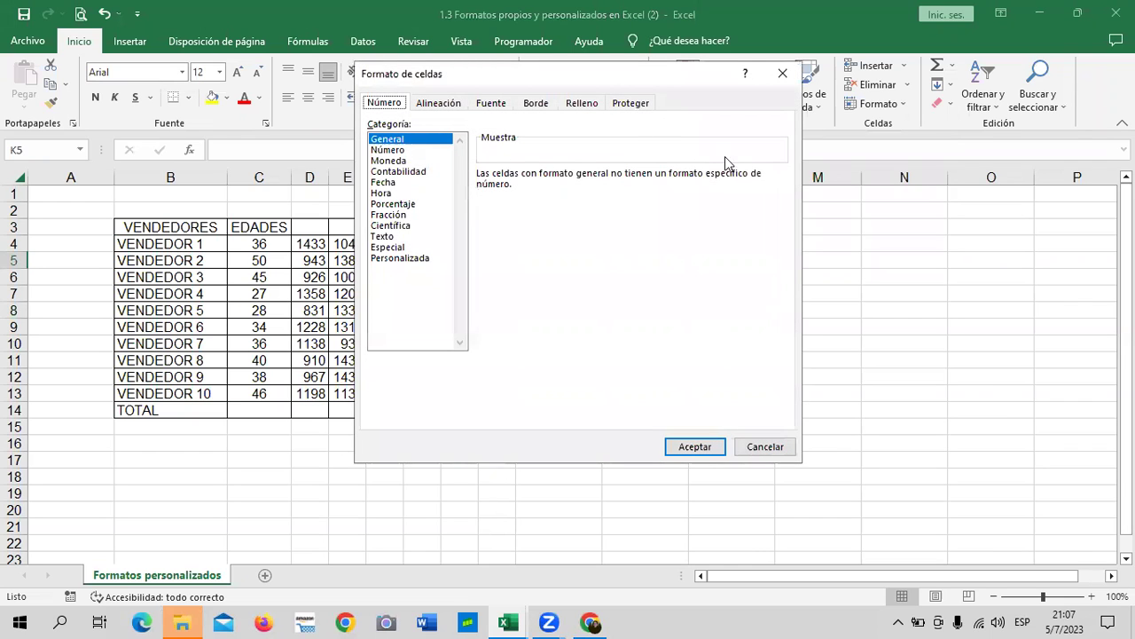
{"action": "left_click_drag", "start_coordinate": [561, 84], "coordinate": [640, 115]}
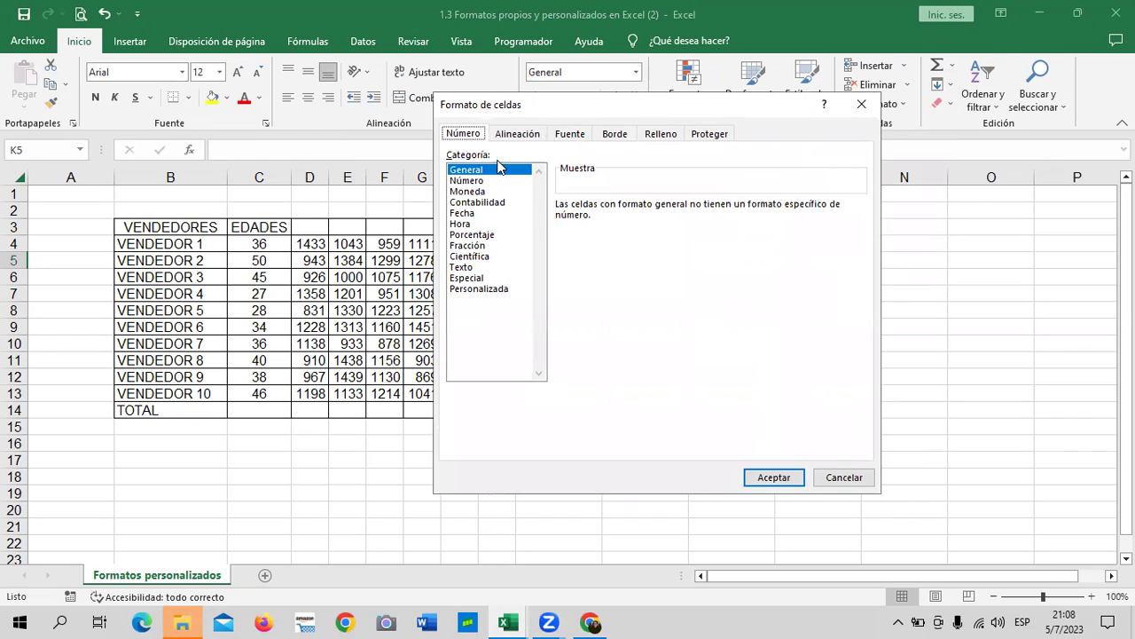
{"action": "left_click", "coordinate": [472, 289]}
{"action": "left_click", "coordinate": [466, 277]}
{"action": "left_click", "coordinate": [466, 245]}
{"action": "left_click", "coordinate": [466, 235]}
{"action": "left_click", "coordinate": [464, 214]}
{"action": "left_click", "coordinate": [465, 203]}
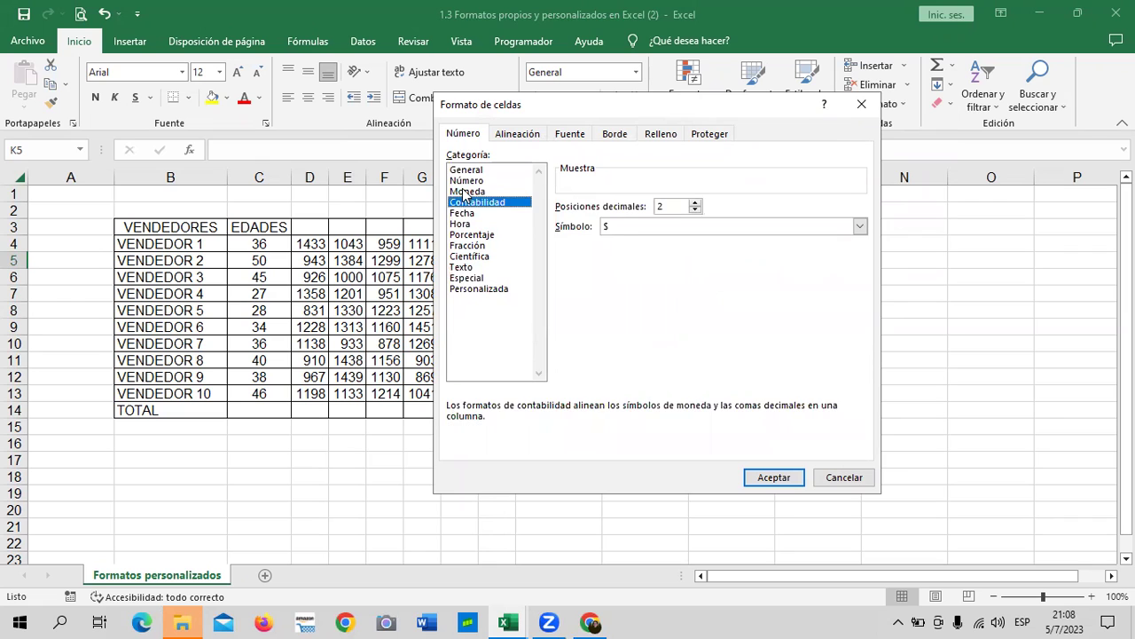
{"action": "left_click", "coordinate": [465, 180]}
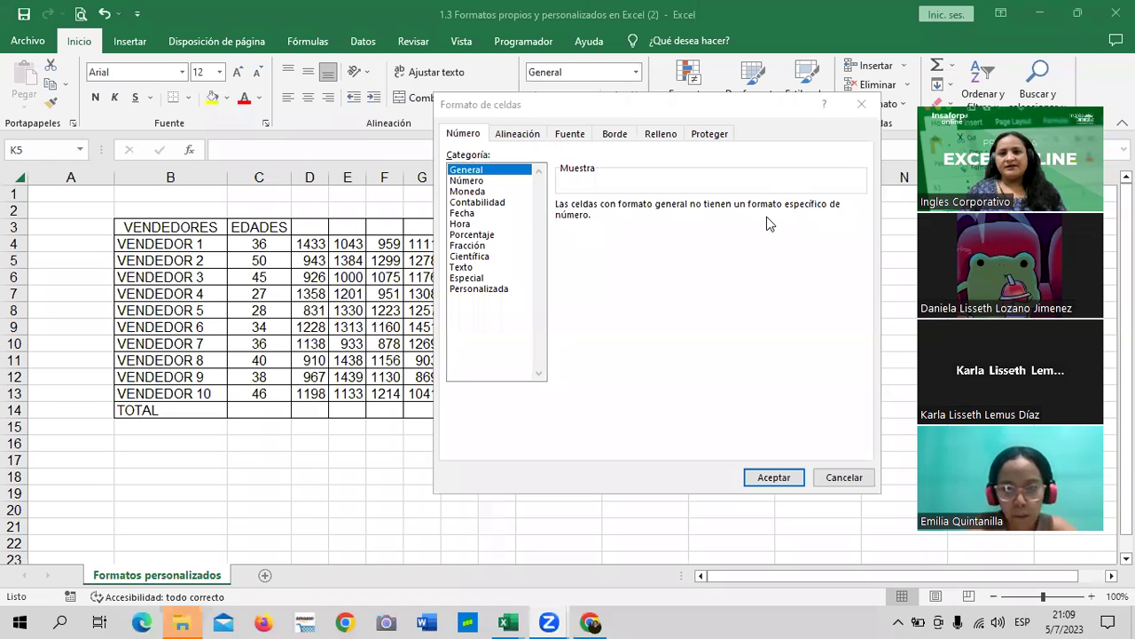
{"action": "left_click", "coordinate": [763, 105]}
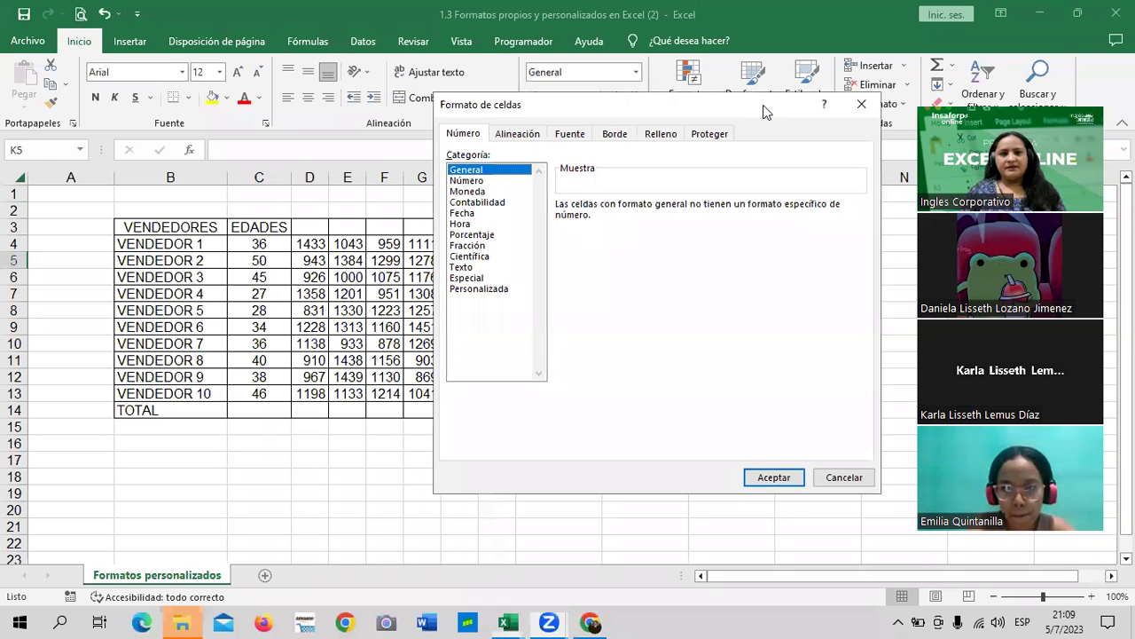
{"action": "left_click_drag", "start_coordinate": [763, 108], "coordinate": [702, 121]}
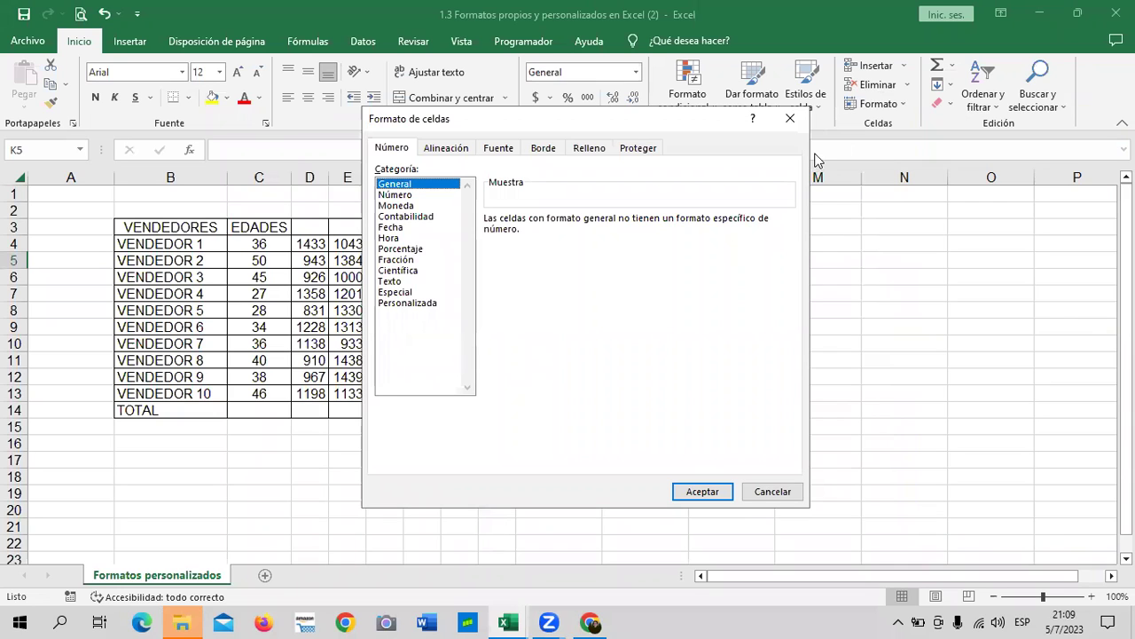
{"action": "left_click", "coordinate": [789, 118]}
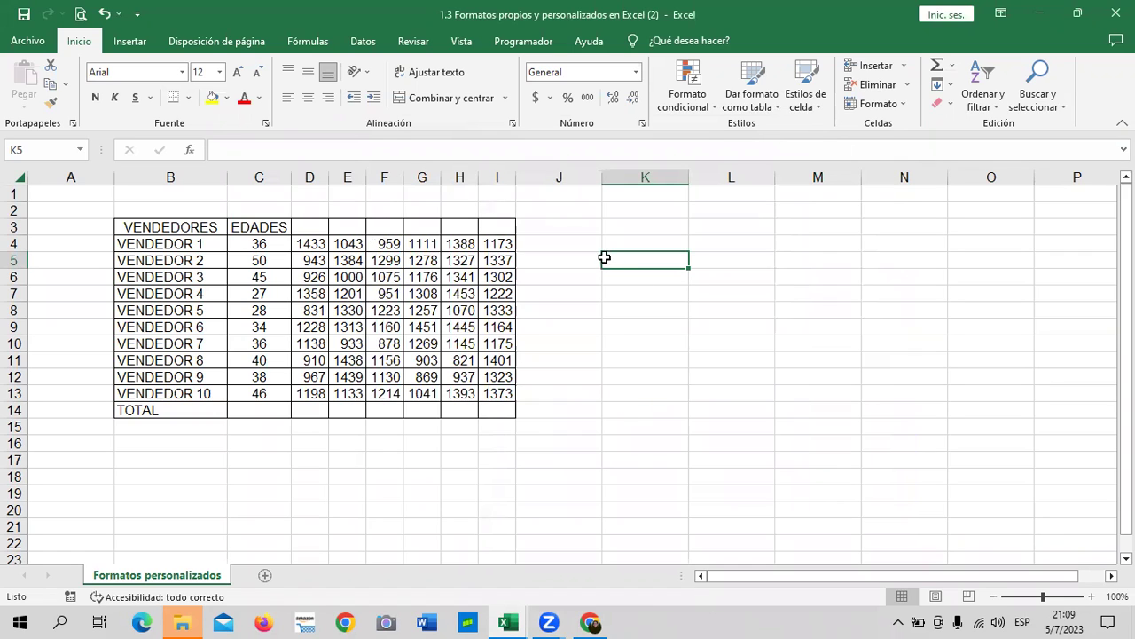
{"action": "left_click", "coordinate": [641, 124]}
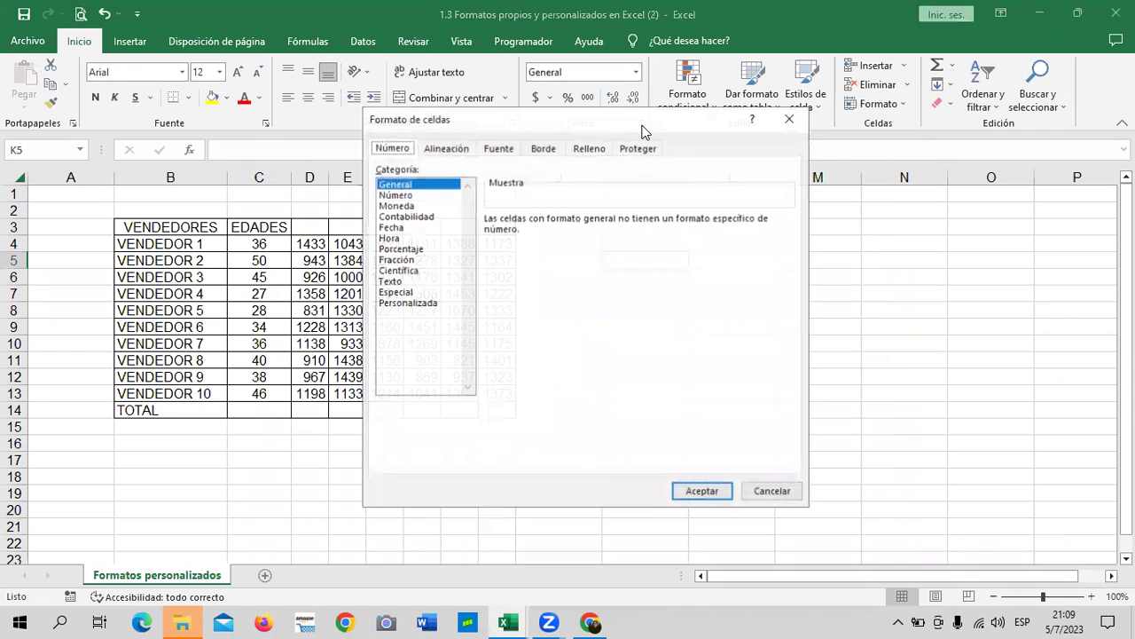
{"action": "left_click_drag", "start_coordinate": [579, 120], "coordinate": [615, 118]}
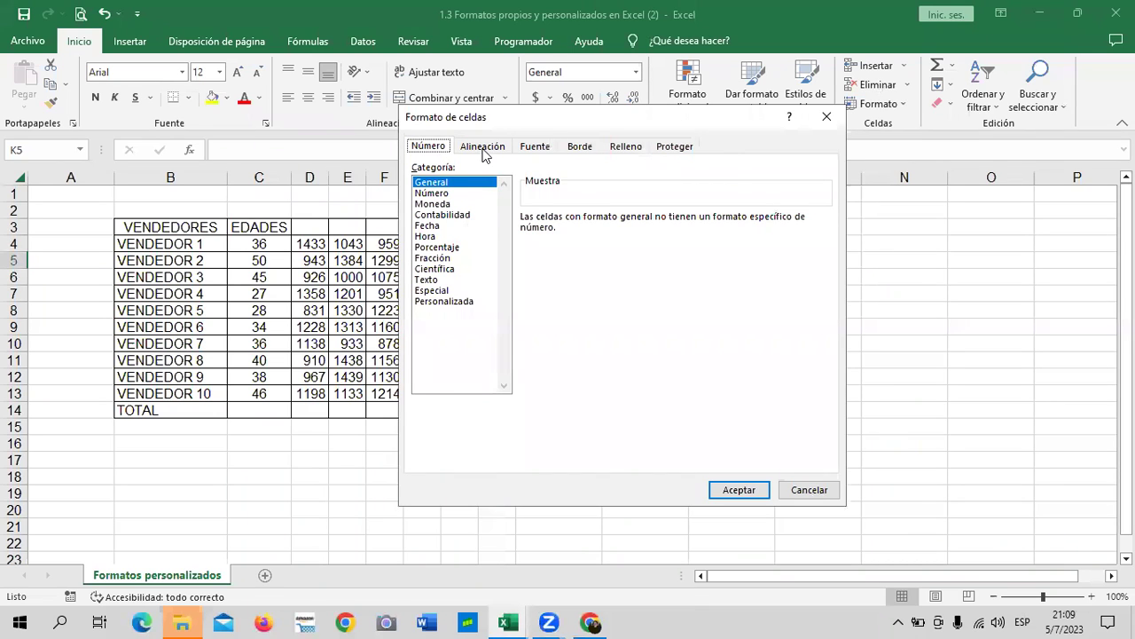
{"action": "left_click", "coordinate": [484, 151]}
{"action": "left_click", "coordinate": [540, 152]}
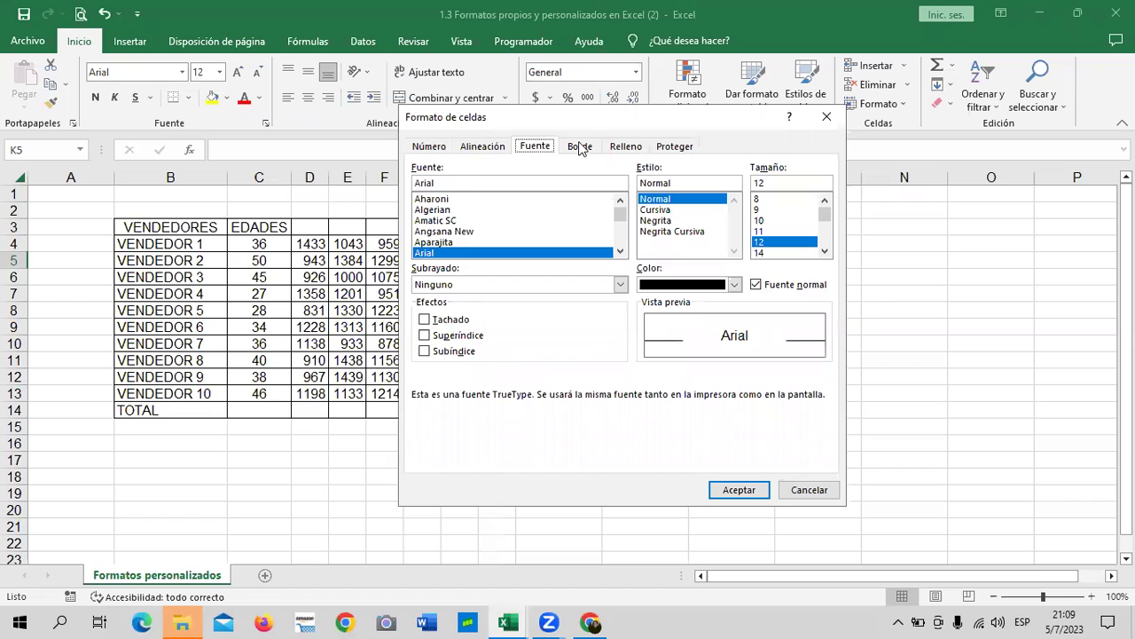
{"action": "left_click", "coordinate": [579, 147]}
{"action": "left_click", "coordinate": [625, 146]}
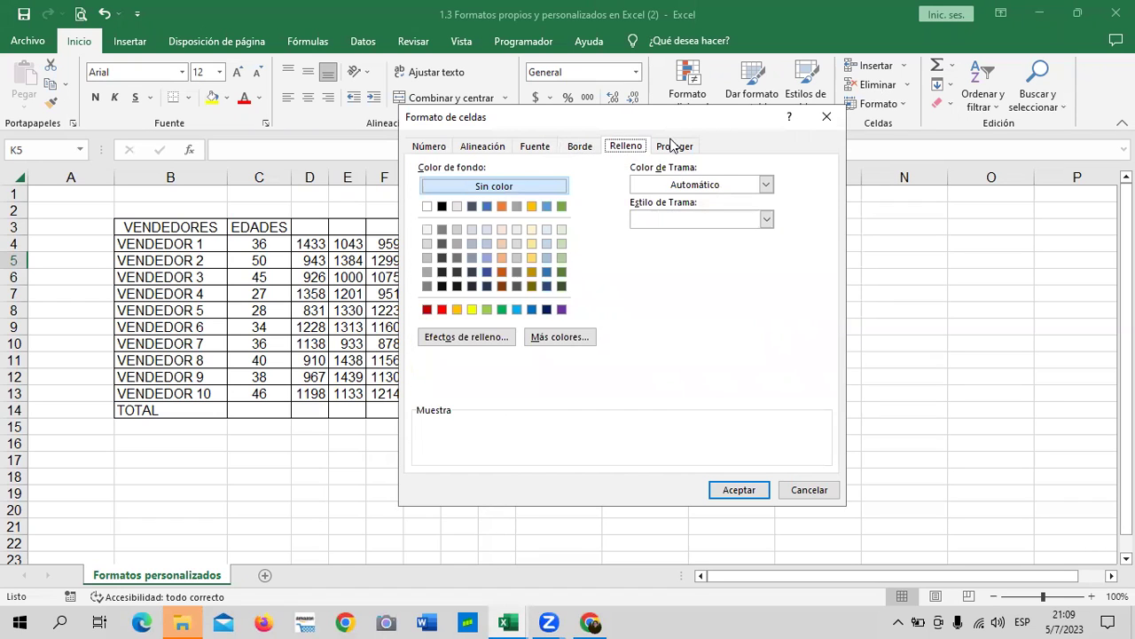
{"action": "left_click", "coordinate": [673, 146]}
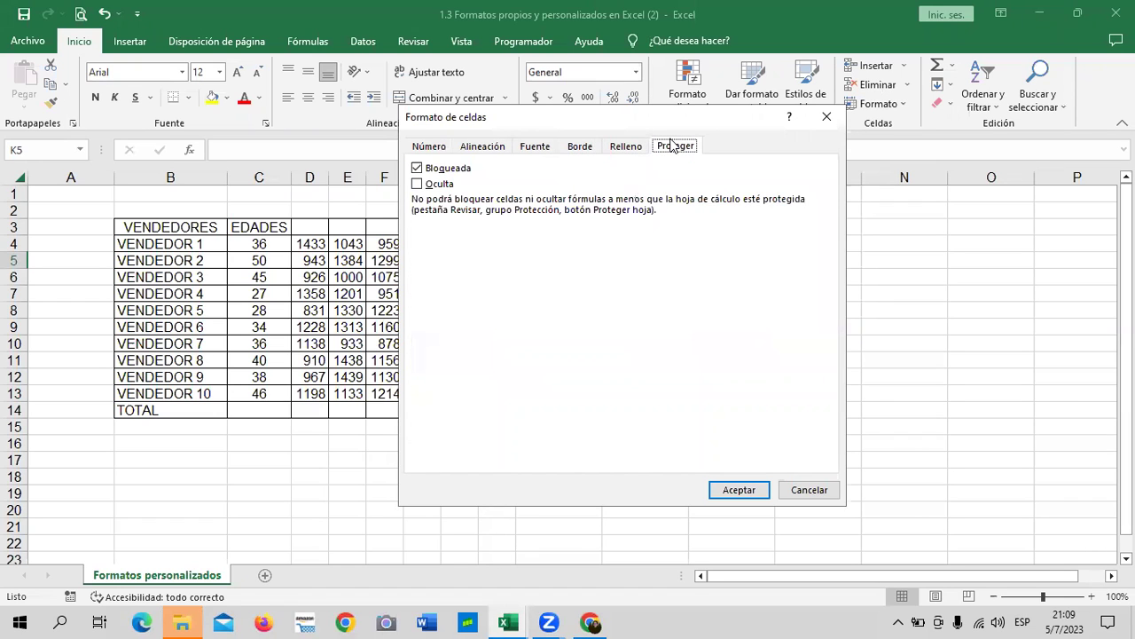
{"action": "left_click", "coordinate": [428, 149]}
{"action": "left_click", "coordinate": [471, 151]}
{"action": "left_click", "coordinate": [538, 149]}
{"action": "left_click", "coordinate": [577, 147]}
{"action": "left_click", "coordinate": [621, 147]}
{"action": "left_click", "coordinate": [685, 156]}
{"action": "left_click", "coordinate": [440, 146]}
{"action": "left_click", "coordinate": [474, 147]}
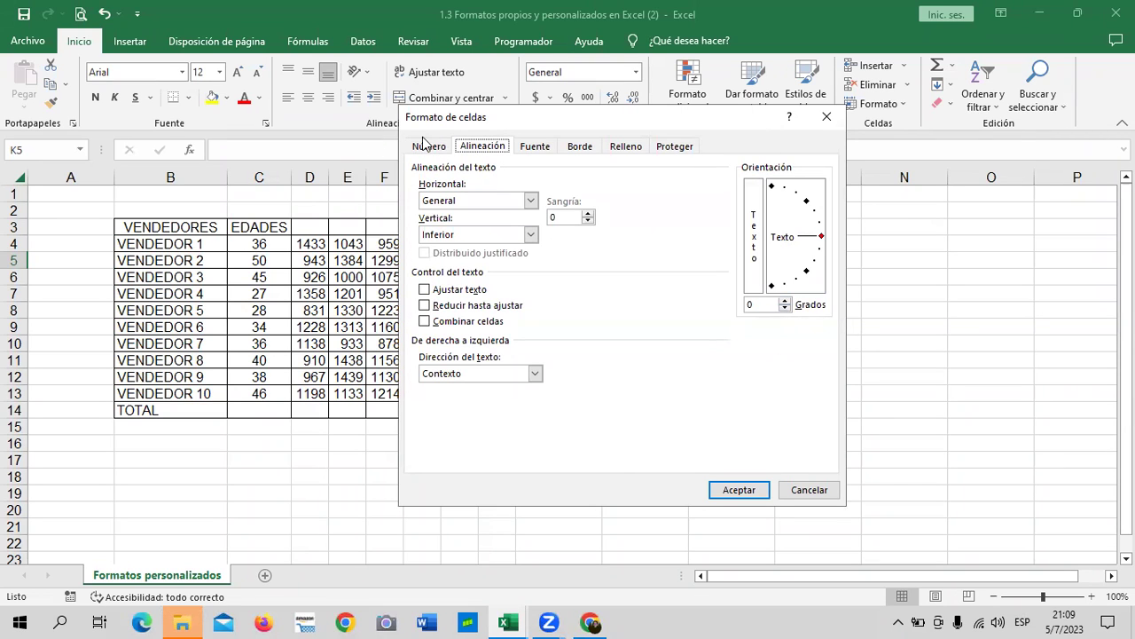
{"action": "left_click", "coordinate": [538, 146]}
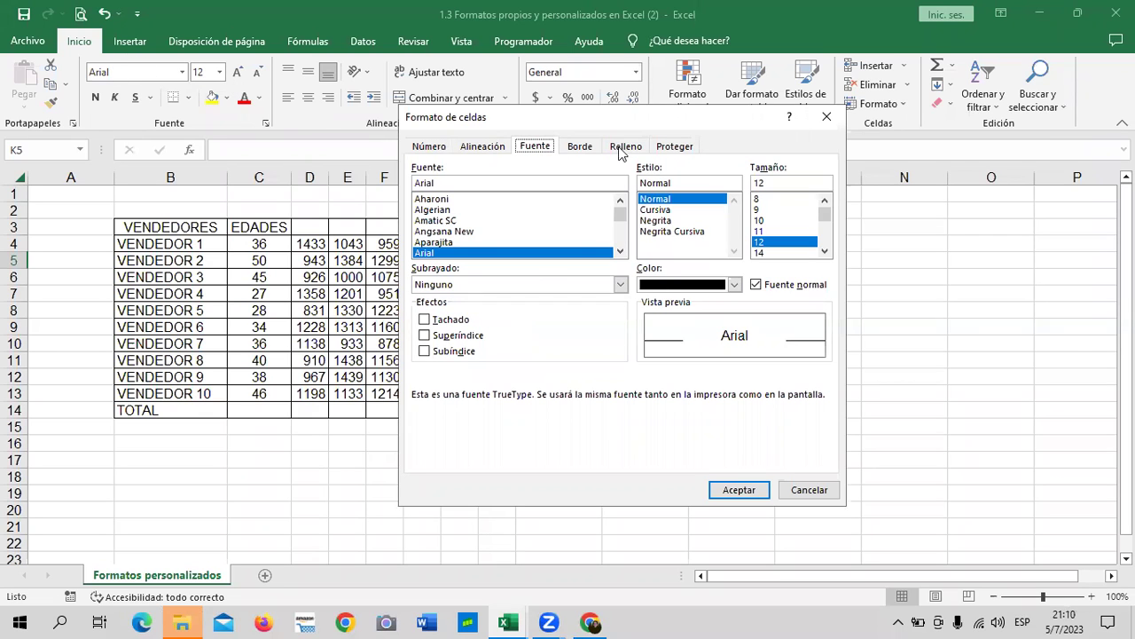
{"action": "left_click", "coordinate": [584, 148]}
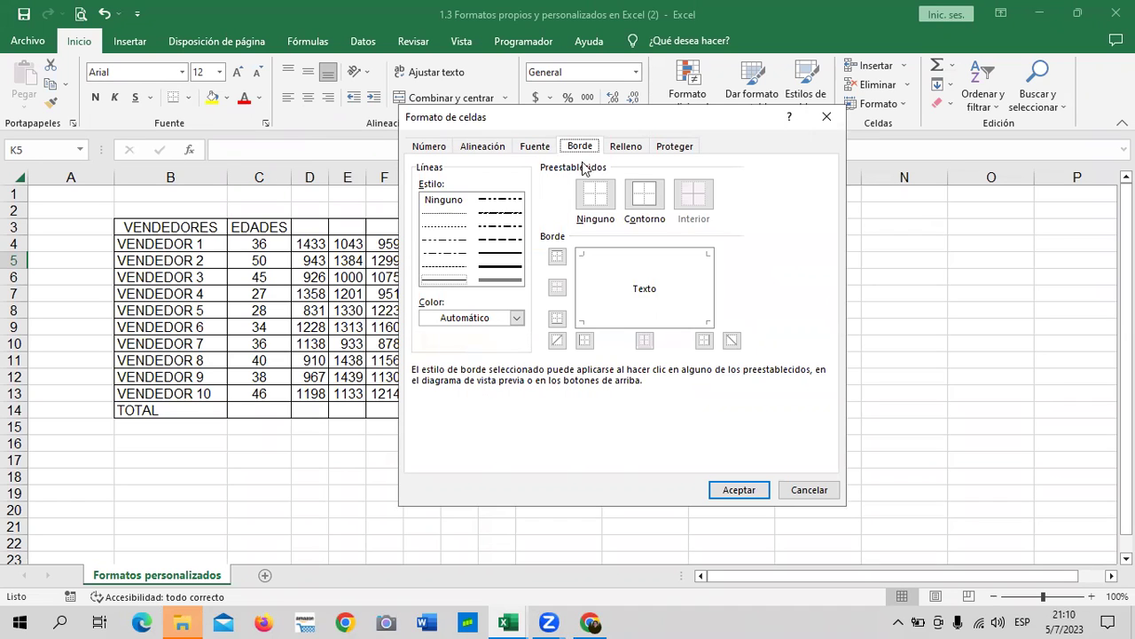
{"action": "left_click", "coordinate": [625, 147]}
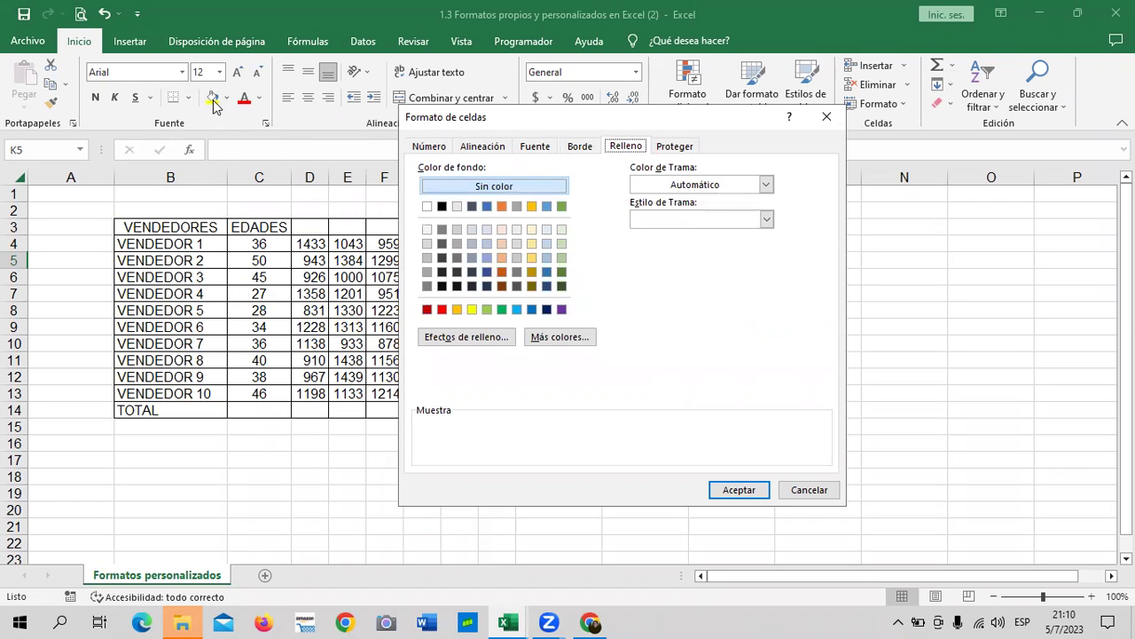
{"action": "left_click", "coordinate": [691, 151]}
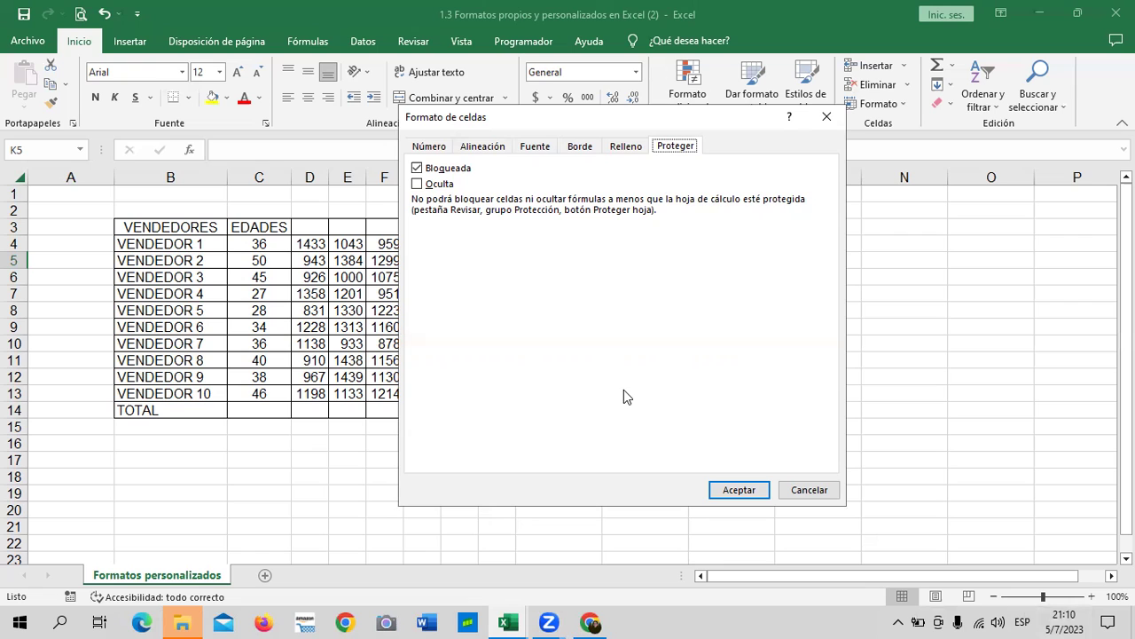
{"action": "left_click", "coordinate": [827, 122]}
{"action": "left_click", "coordinate": [778, 340]}
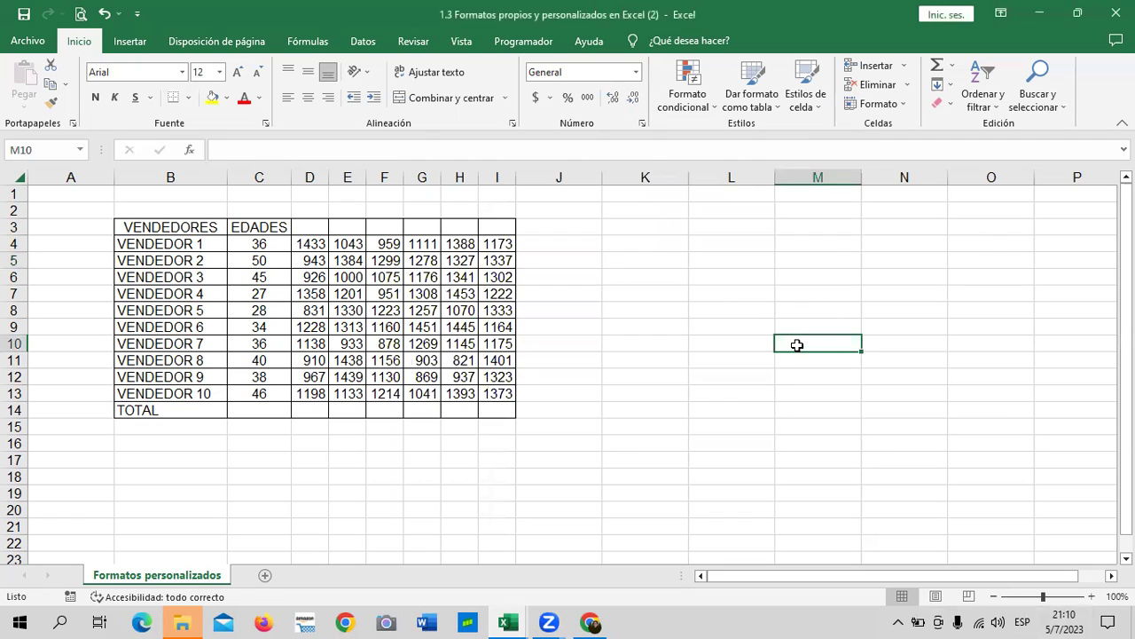
{"action": "key", "text": "ctrl+1"}
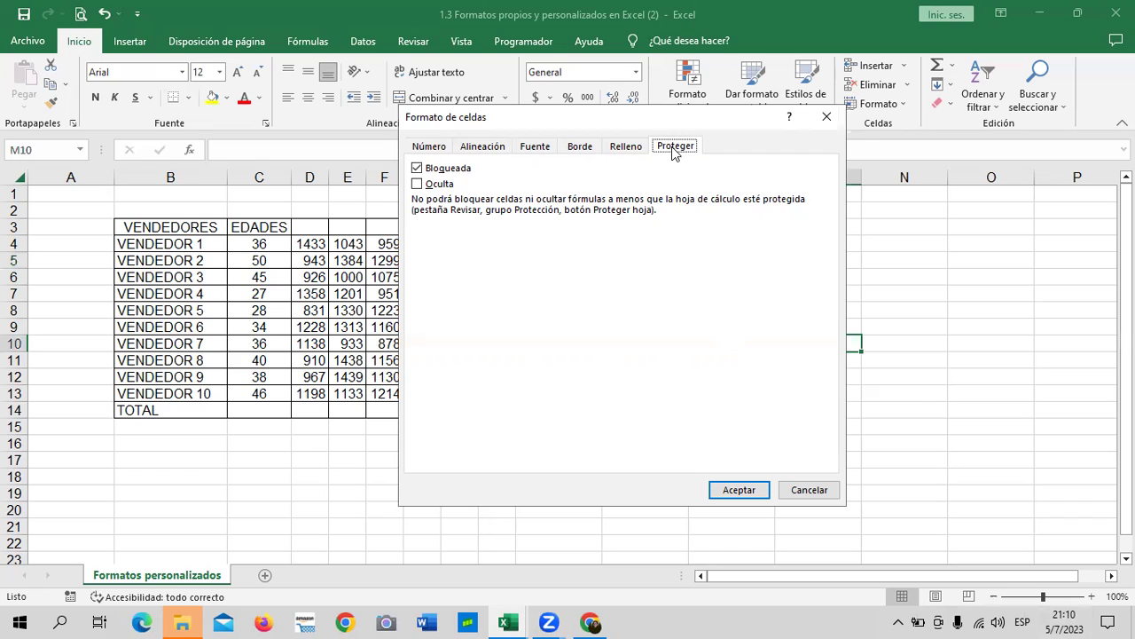
{"action": "left_click", "coordinate": [443, 149]}
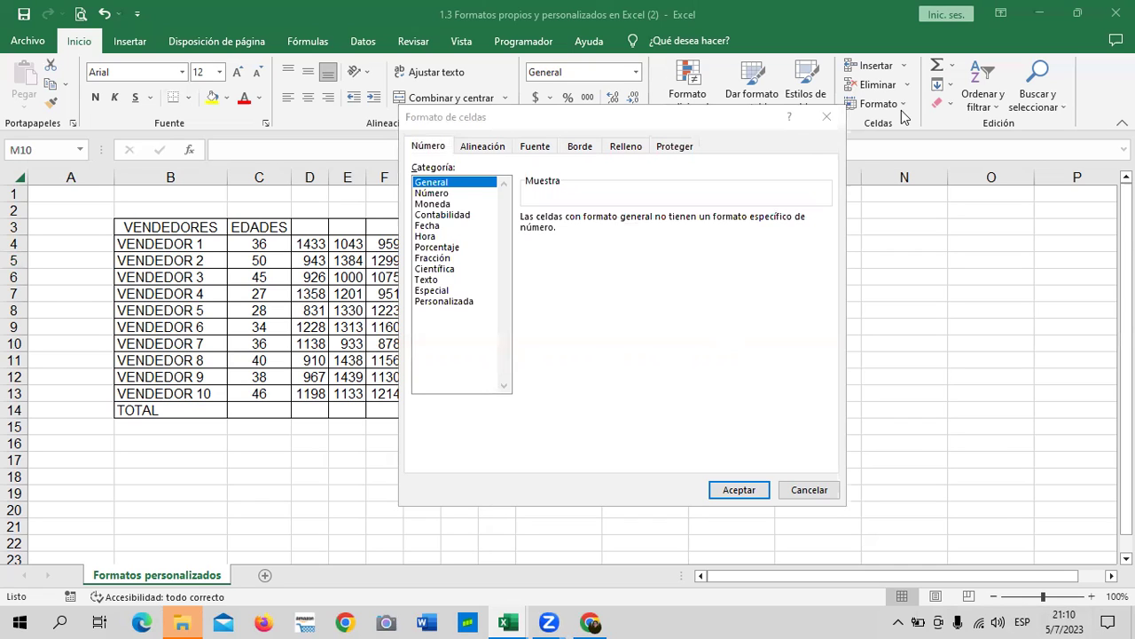
{"action": "left_click_drag", "start_coordinate": [647, 122], "coordinate": [610, 124]}
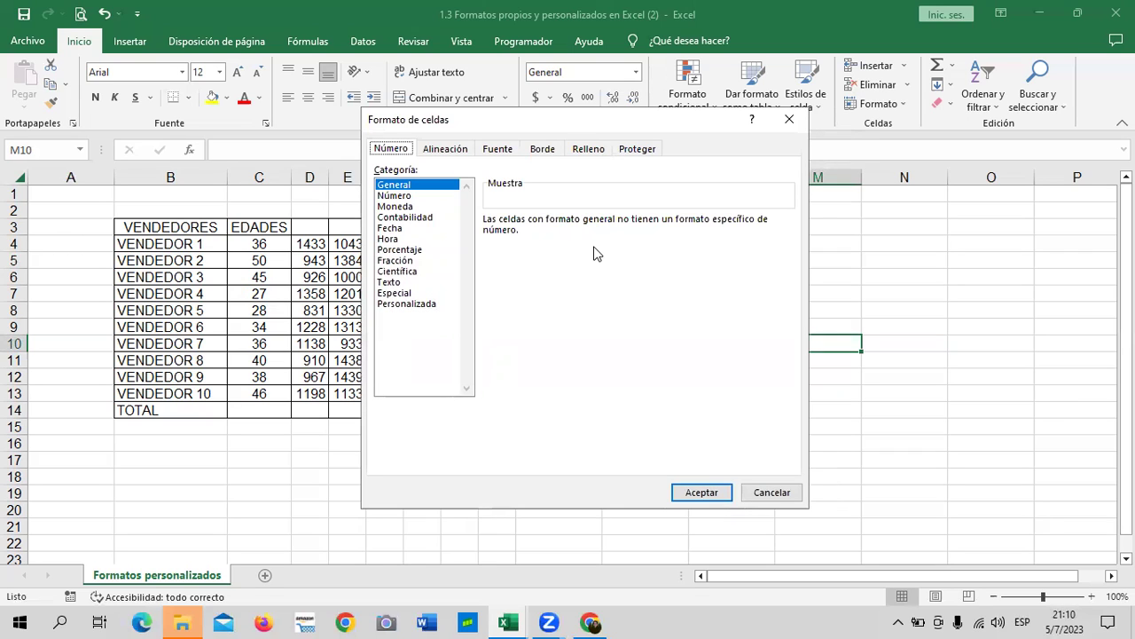
{"action": "left_click", "coordinate": [790, 122]}
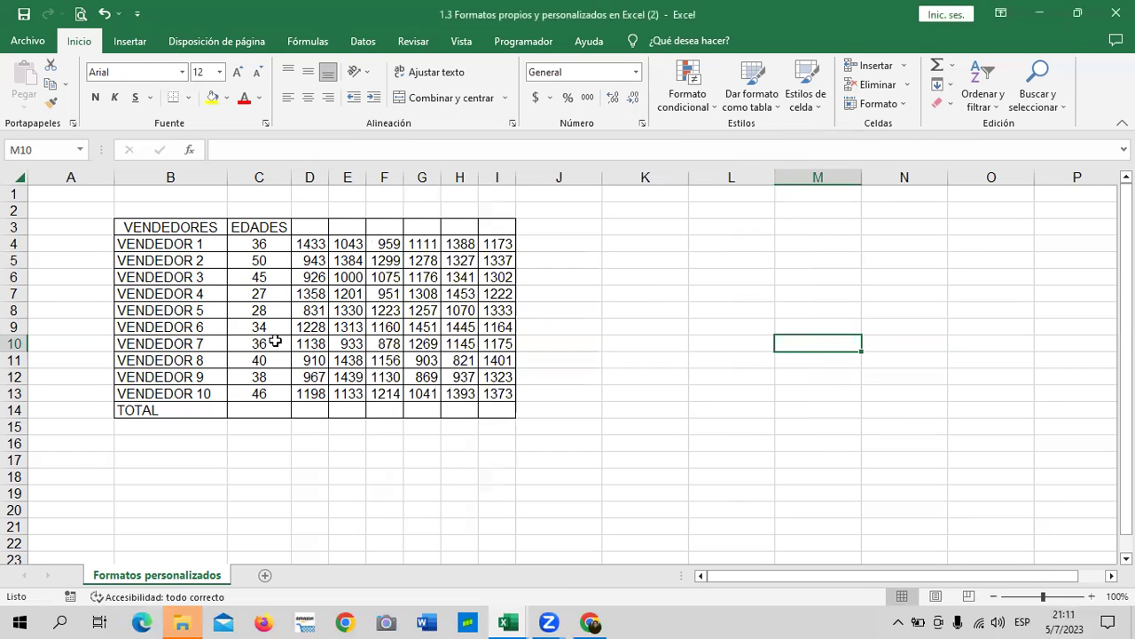
{"action": "key", "text": "ctrl+1"}
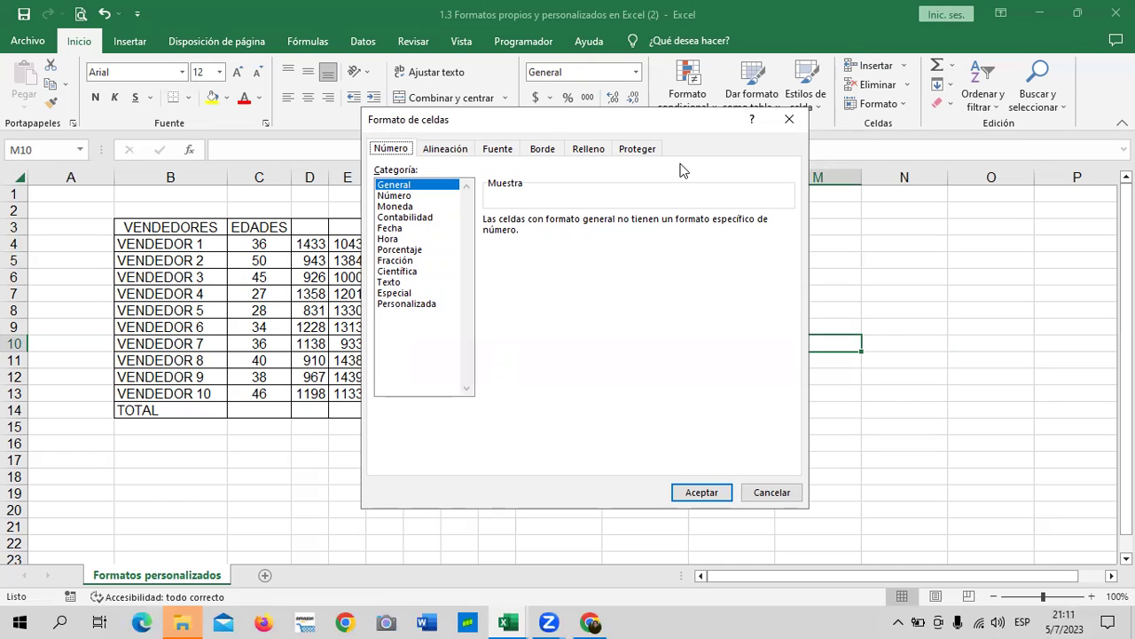
{"action": "left_click", "coordinate": [790, 119]}
{"action": "left_click", "coordinate": [135, 98]}
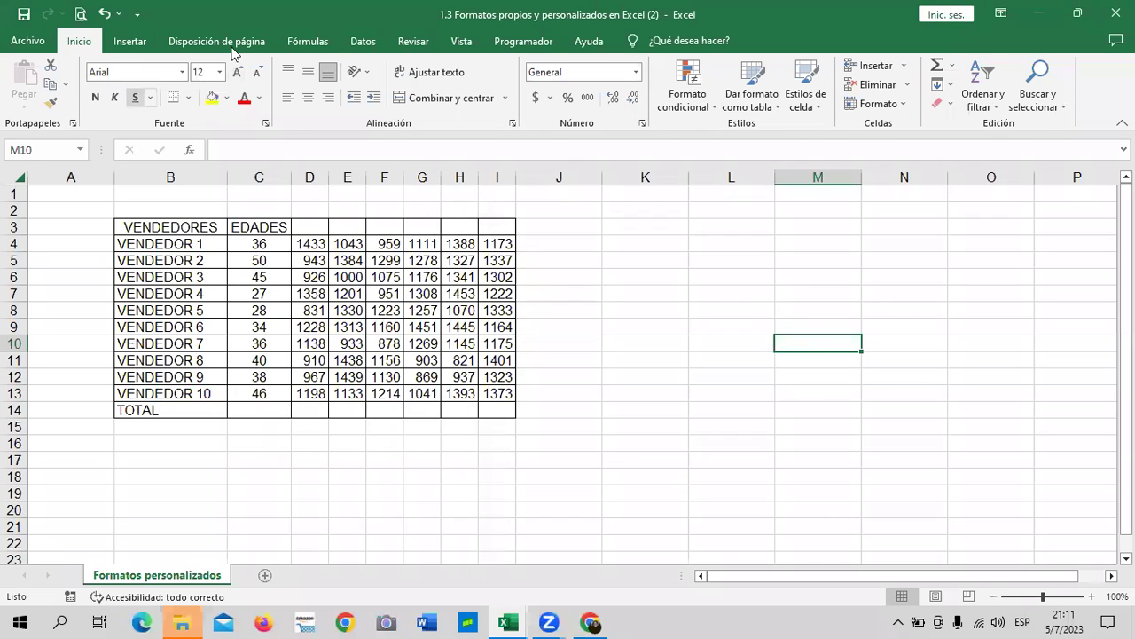
{"action": "left_click", "coordinate": [513, 125]}
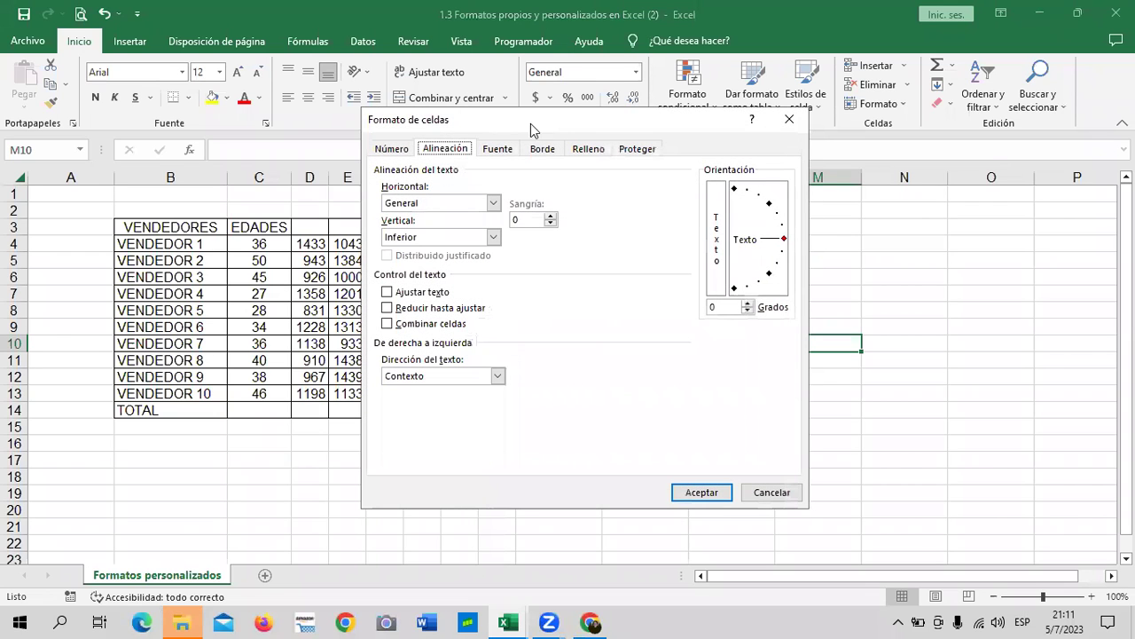
{"action": "left_click_drag", "start_coordinate": [572, 130], "coordinate": [750, 179]}
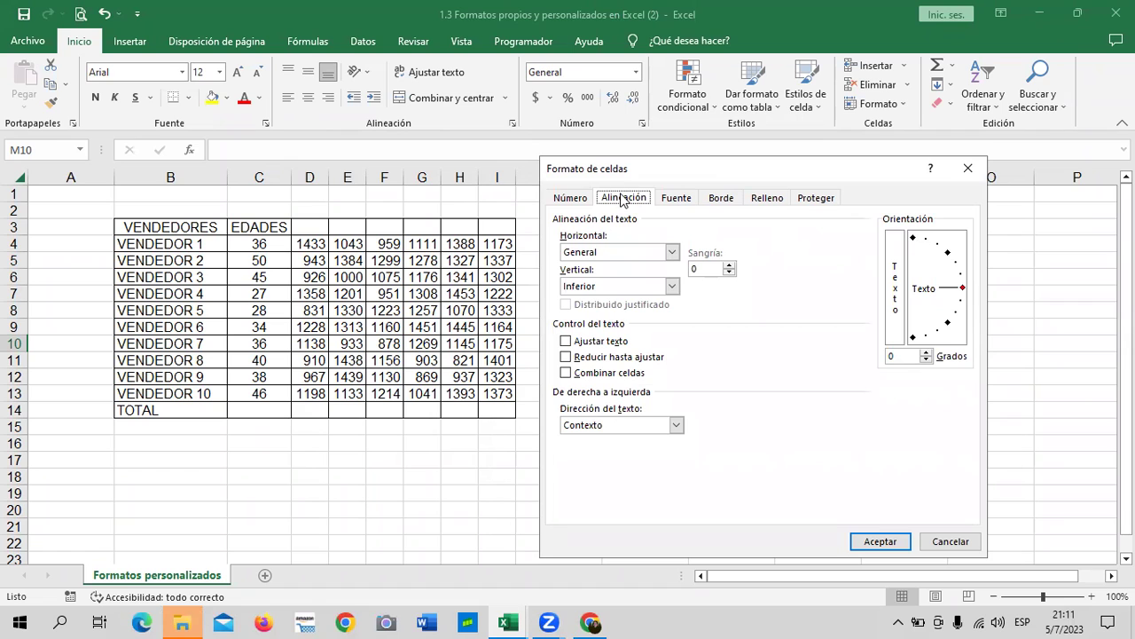
{"action": "left_click", "coordinate": [968, 168]}
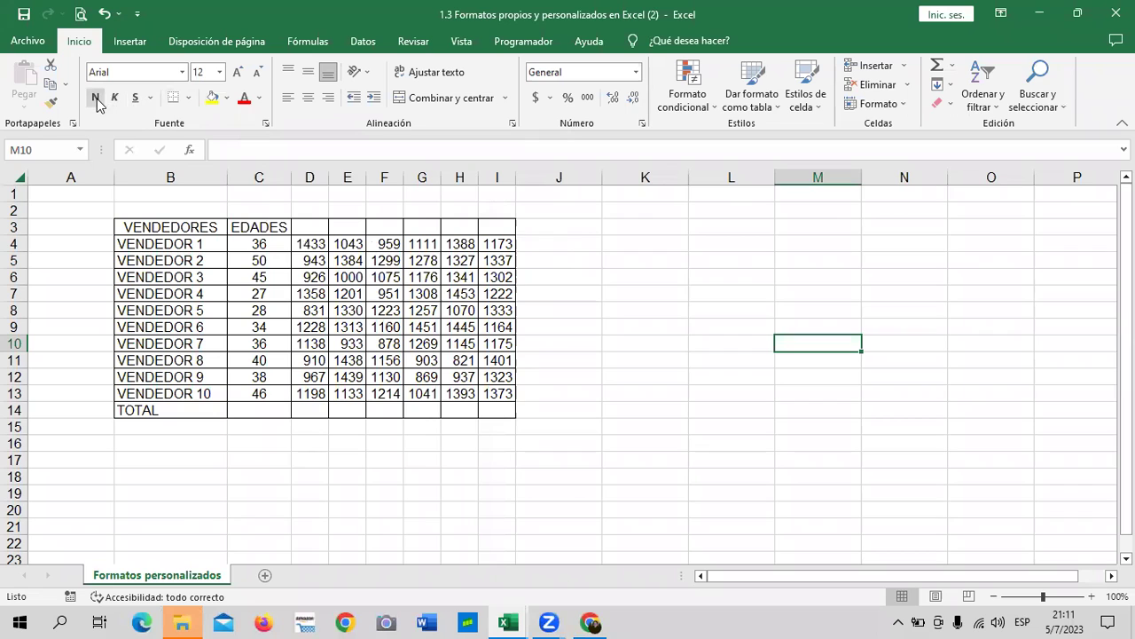
{"action": "left_click", "coordinate": [265, 124]}
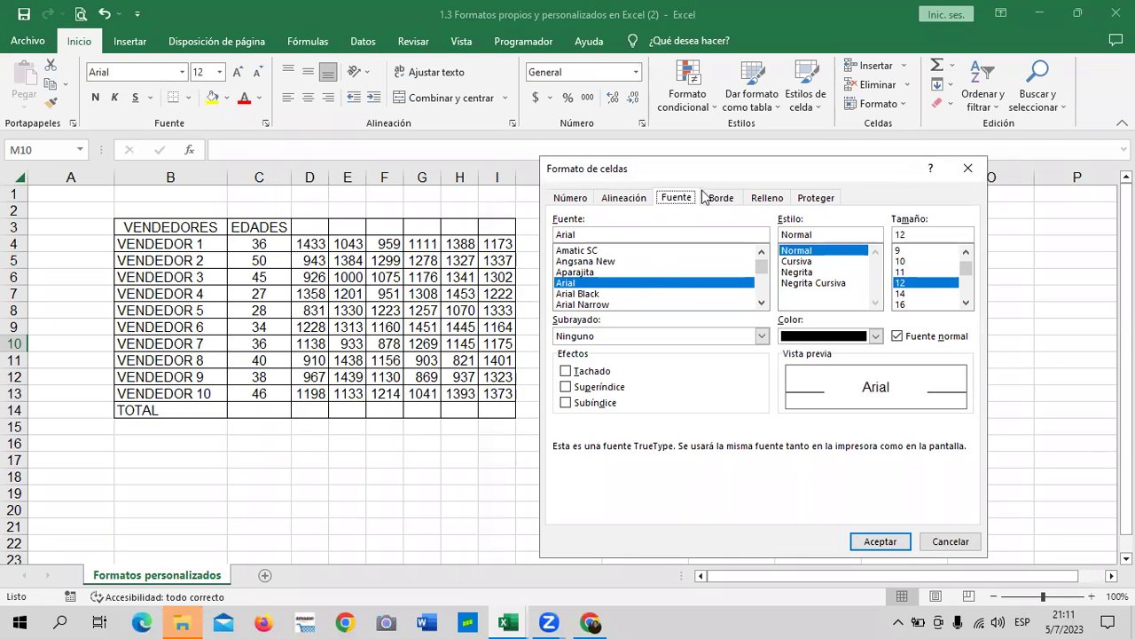
{"action": "left_click", "coordinate": [968, 168]}
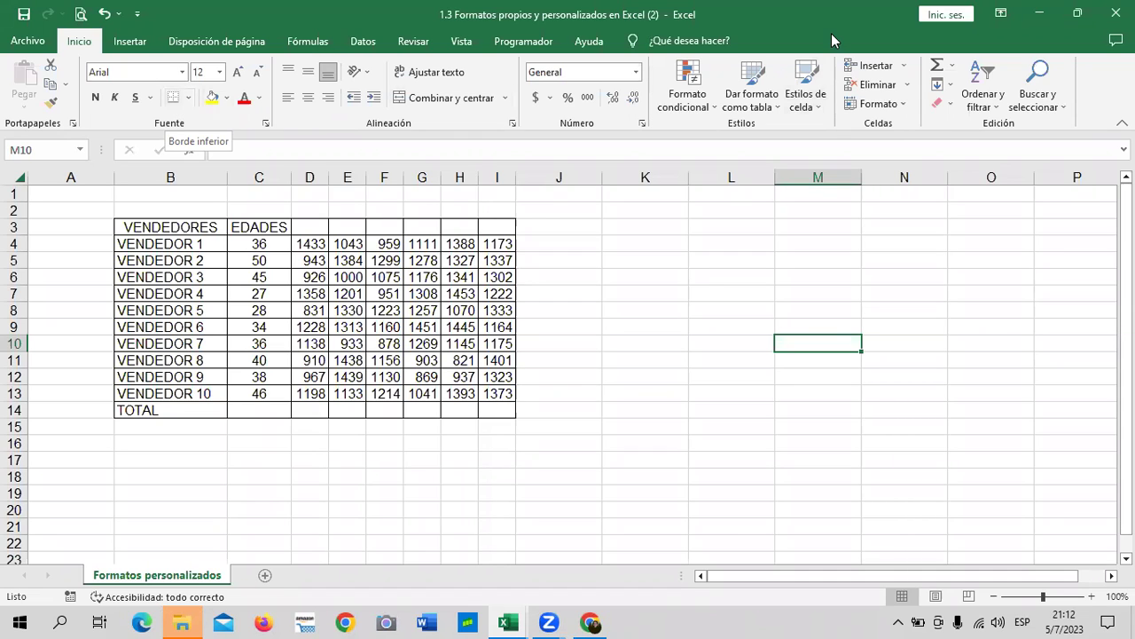
{"action": "left_click", "coordinate": [681, 279]}
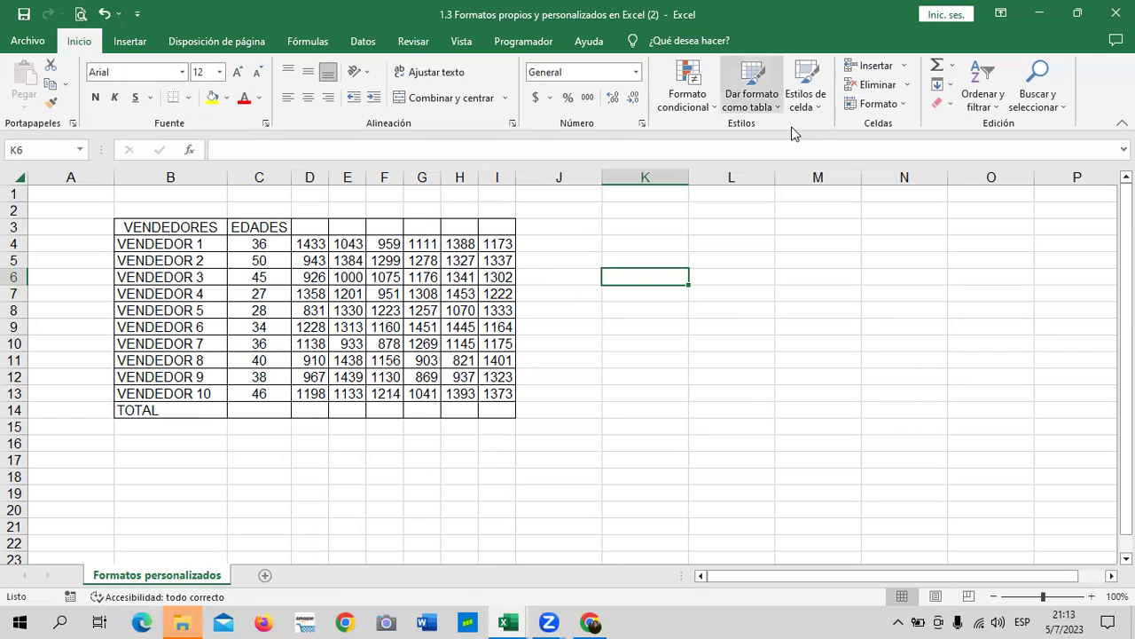
{"action": "left_click", "coordinate": [390, 246]}
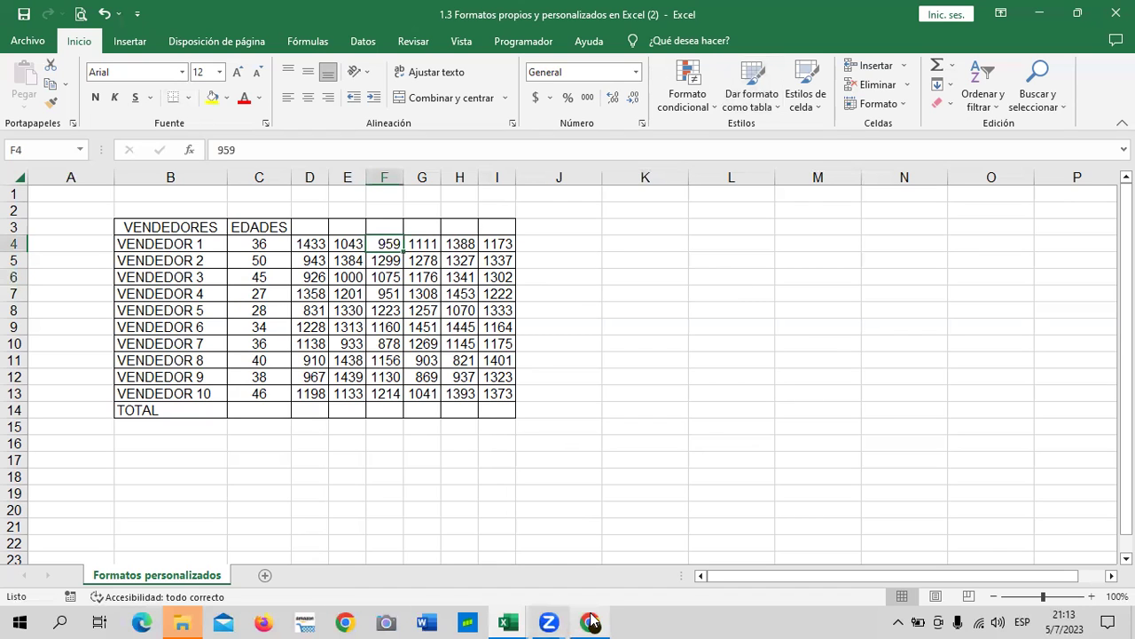
Switch back to the lesson 1.6 page in Chrome and scroll through its Formato de celdas introduction
{"action": "mouse_move", "coordinate": [590, 621]}
{"action": "left_click", "coordinate": [603, 565]}
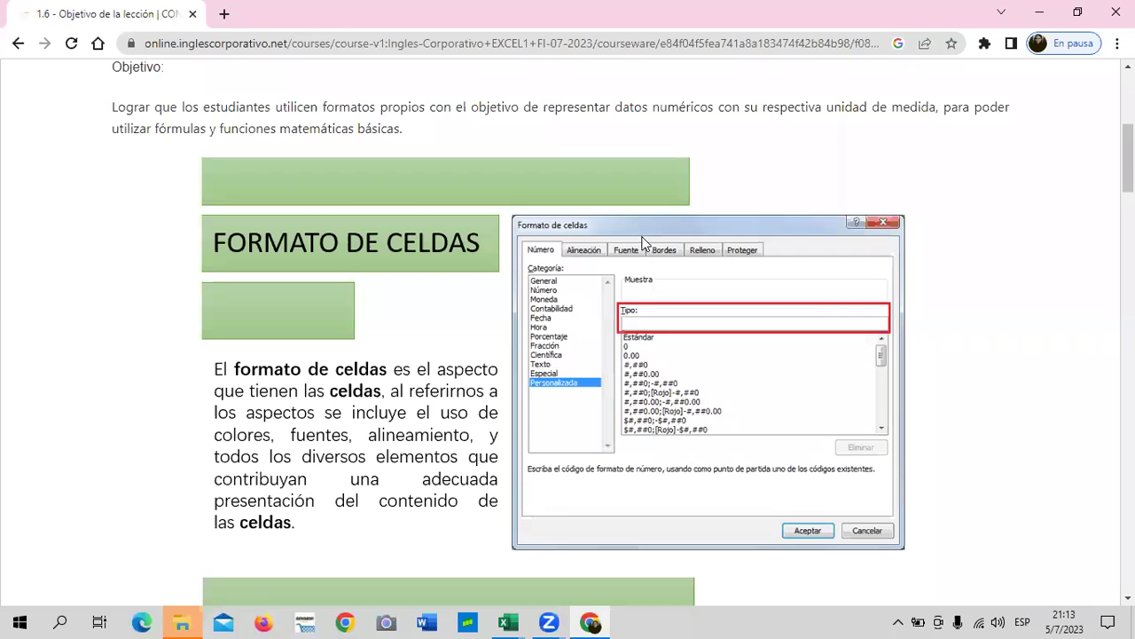
{"action": "scroll", "coordinate": [635, 291], "scroll_direction": "down", "scroll_amount": 3}
{"action": "scroll", "coordinate": [627, 305], "scroll_direction": "up", "scroll_amount": 1}
{"action": "scroll", "coordinate": [628, 304], "scroll_direction": "up", "scroll_amount": 3}
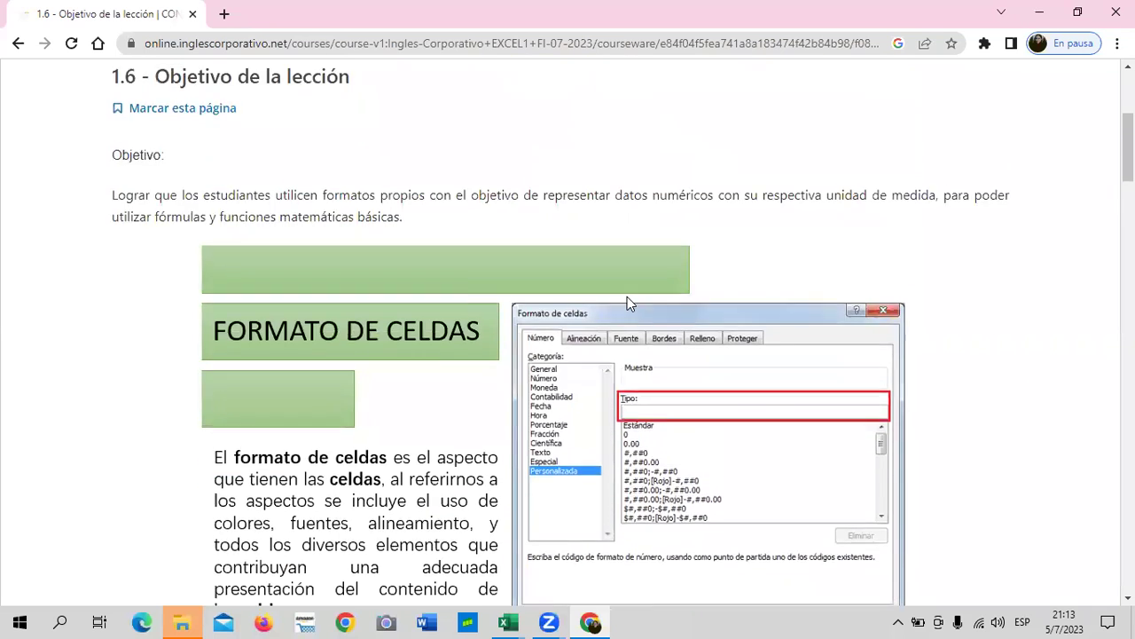
{"action": "scroll", "coordinate": [627, 303], "scroll_direction": "up", "scroll_amount": 4}
{"action": "scroll", "coordinate": [627, 303], "scroll_direction": "down", "scroll_amount": 2}
{"action": "scroll", "coordinate": [464, 317], "scroll_direction": "down", "scroll_amount": 1}
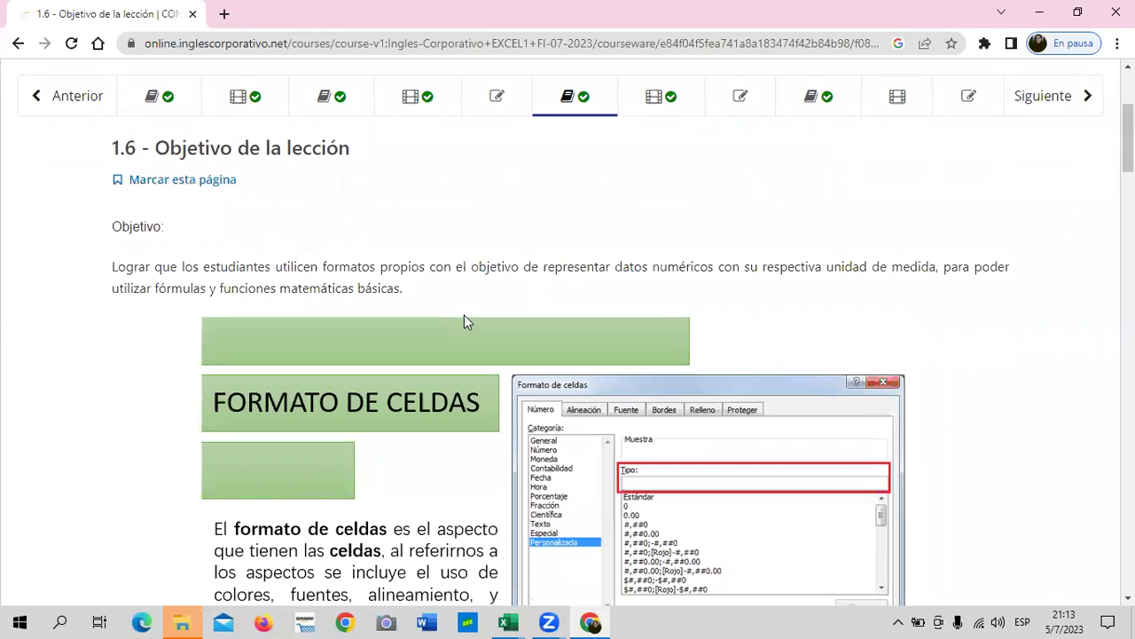
{"action": "scroll", "coordinate": [464, 314], "scroll_direction": "down", "scroll_amount": 1}
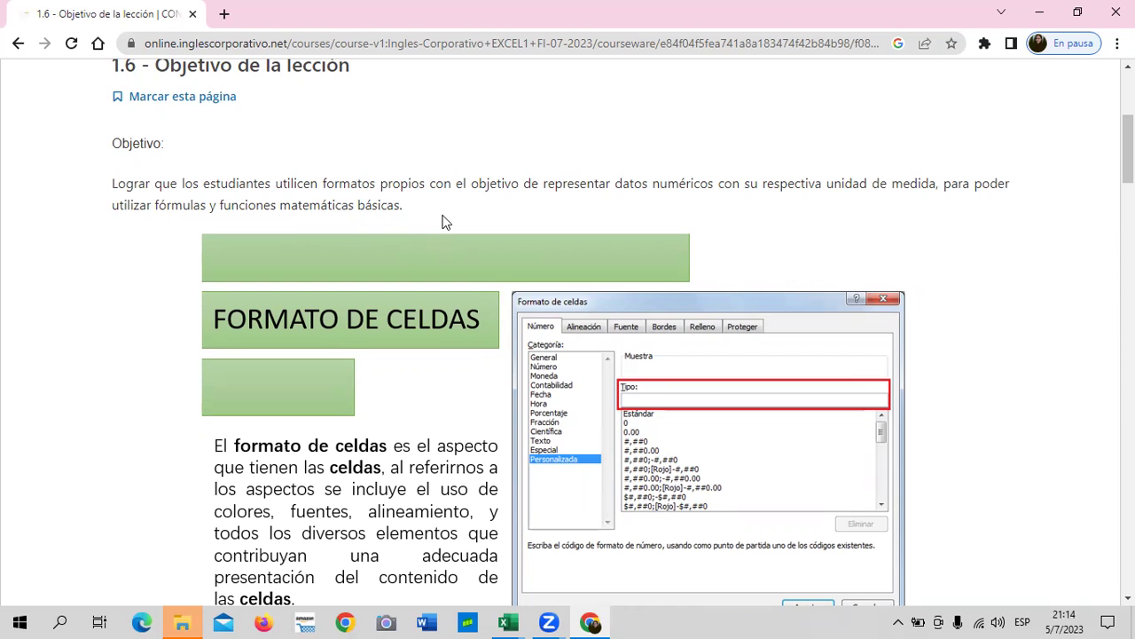
{"action": "scroll", "coordinate": [446, 222], "scroll_direction": "down", "scroll_amount": 2}
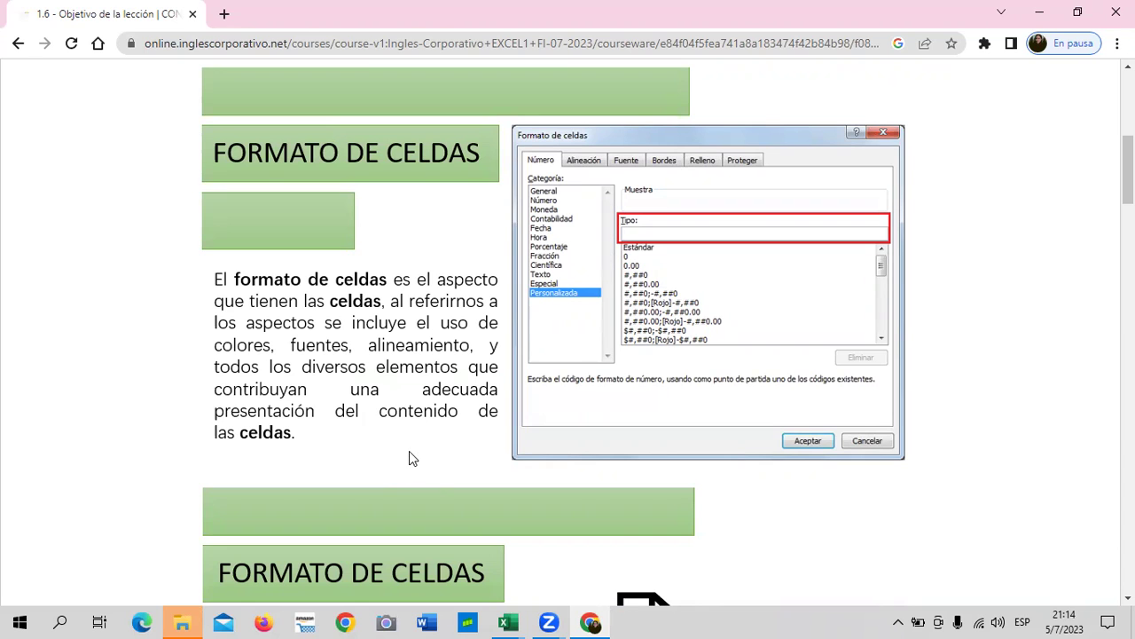
Scroll the lesson to the Número, Alineación, Fuente, Borde, Relleno list and the Formato de número heading
{"action": "scroll", "coordinate": [409, 452], "scroll_direction": "down", "scroll_amount": 1}
{"action": "scroll", "coordinate": [409, 452], "scroll_direction": "down", "scroll_amount": 1}
{"action": "scroll", "coordinate": [409, 453], "scroll_direction": "down", "scroll_amount": 2}
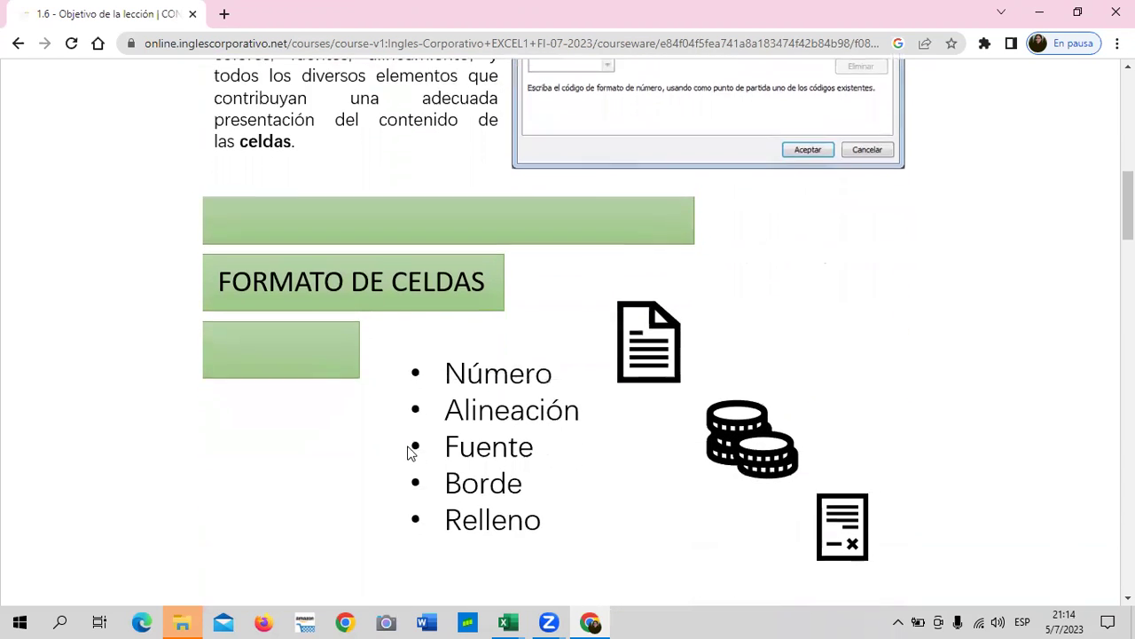
{"action": "scroll", "coordinate": [410, 453], "scroll_direction": "up", "scroll_amount": 1}
{"action": "scroll", "coordinate": [409, 453], "scroll_direction": "up", "scroll_amount": 1}
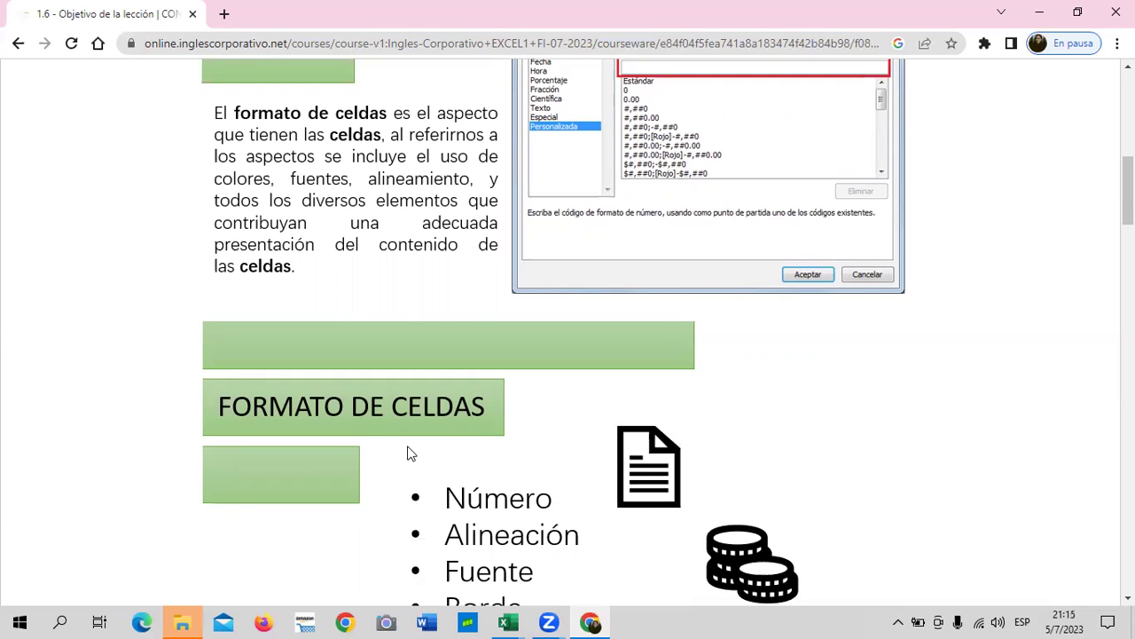
{"action": "scroll", "coordinate": [624, 328], "scroll_direction": "up", "scroll_amount": 2}
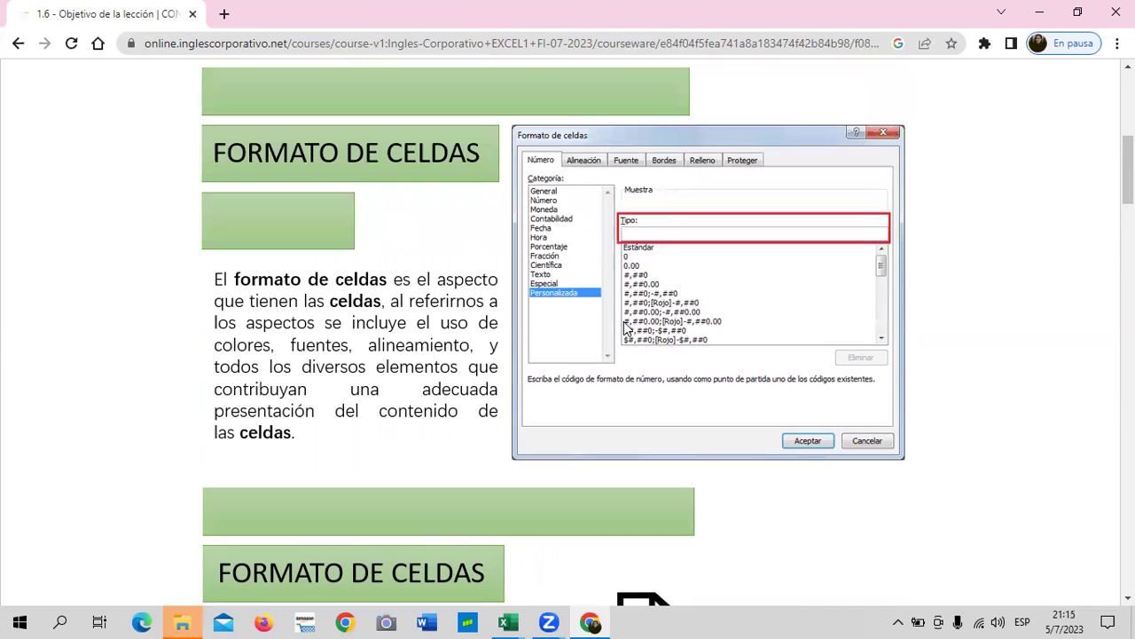
{"action": "scroll", "coordinate": [624, 328], "scroll_direction": "down", "scroll_amount": 3}
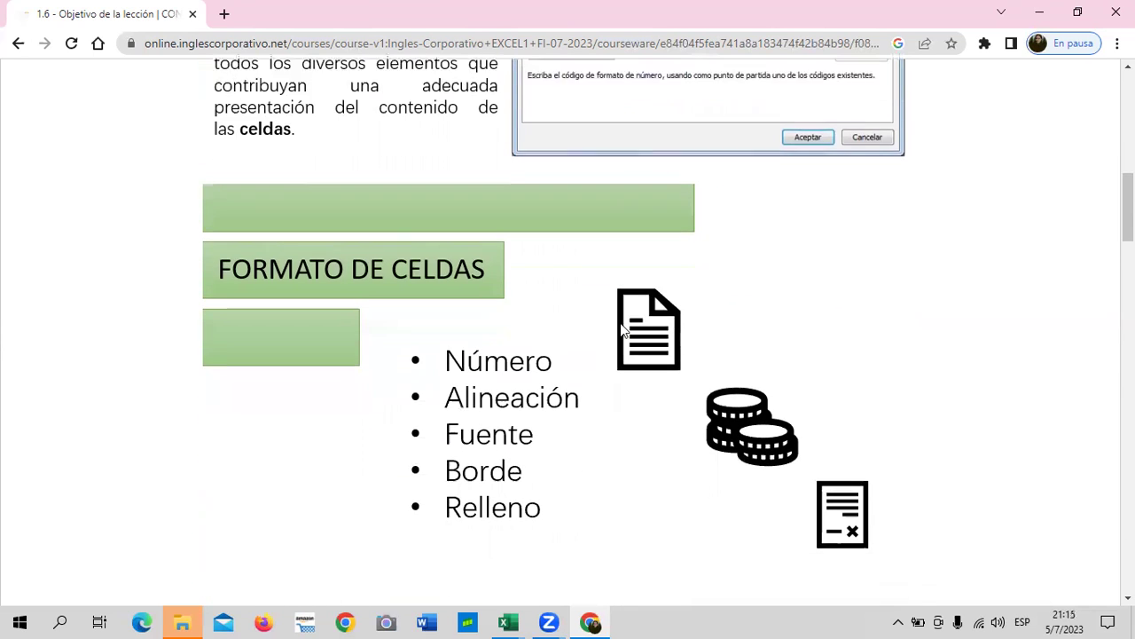
{"action": "scroll", "coordinate": [620, 330], "scroll_direction": "down", "scroll_amount": 2}
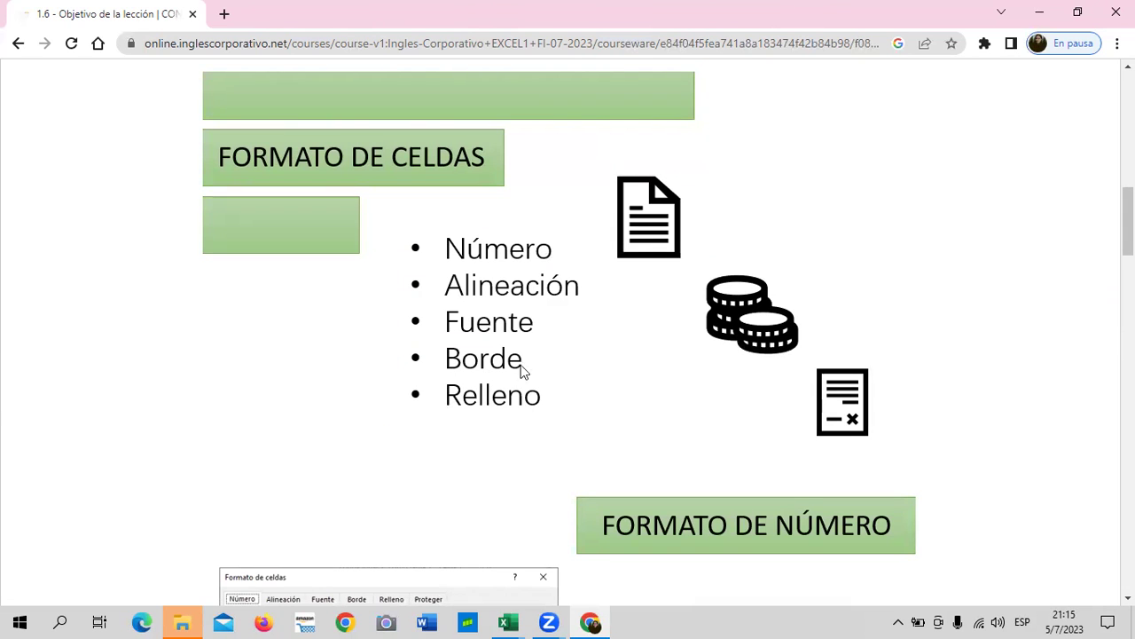
{"action": "scroll", "coordinate": [568, 421], "scroll_direction": "up", "scroll_amount": 3}
{"action": "scroll", "coordinate": [586, 390], "scroll_direction": "up", "scroll_amount": 3}
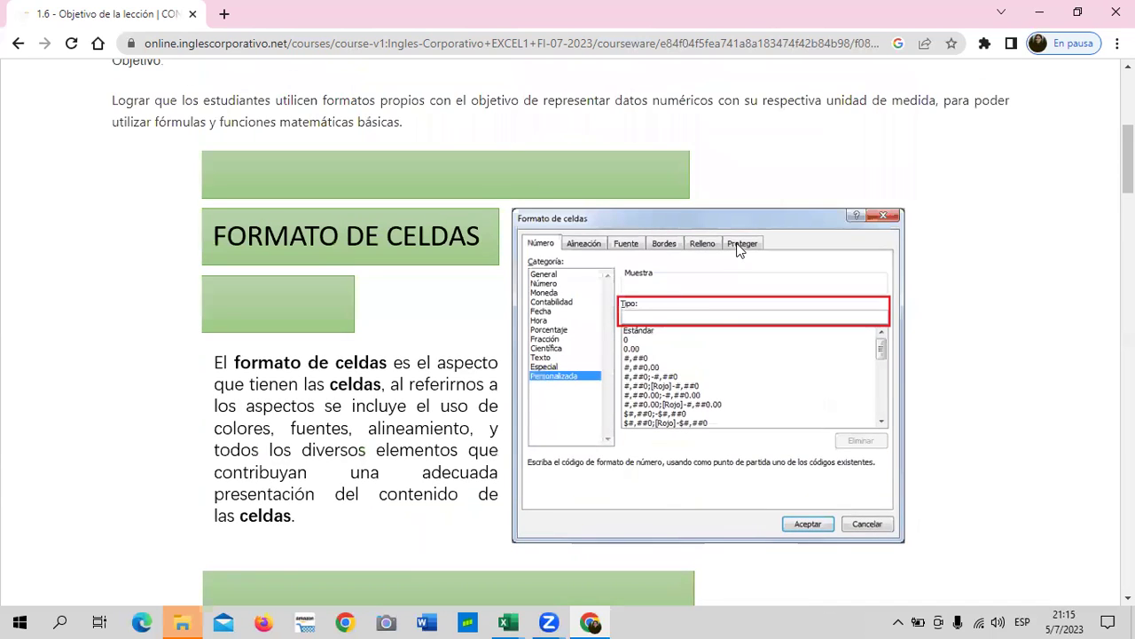
{"action": "scroll", "coordinate": [709, 344], "scroll_direction": "down", "scroll_amount": 2}
{"action": "scroll", "coordinate": [701, 398], "scroll_direction": "down", "scroll_amount": 3}
Scroll down through the Formato de número explanation and its category-list illustration
{"action": "scroll", "coordinate": [699, 400], "scroll_direction": "down", "scroll_amount": 3}
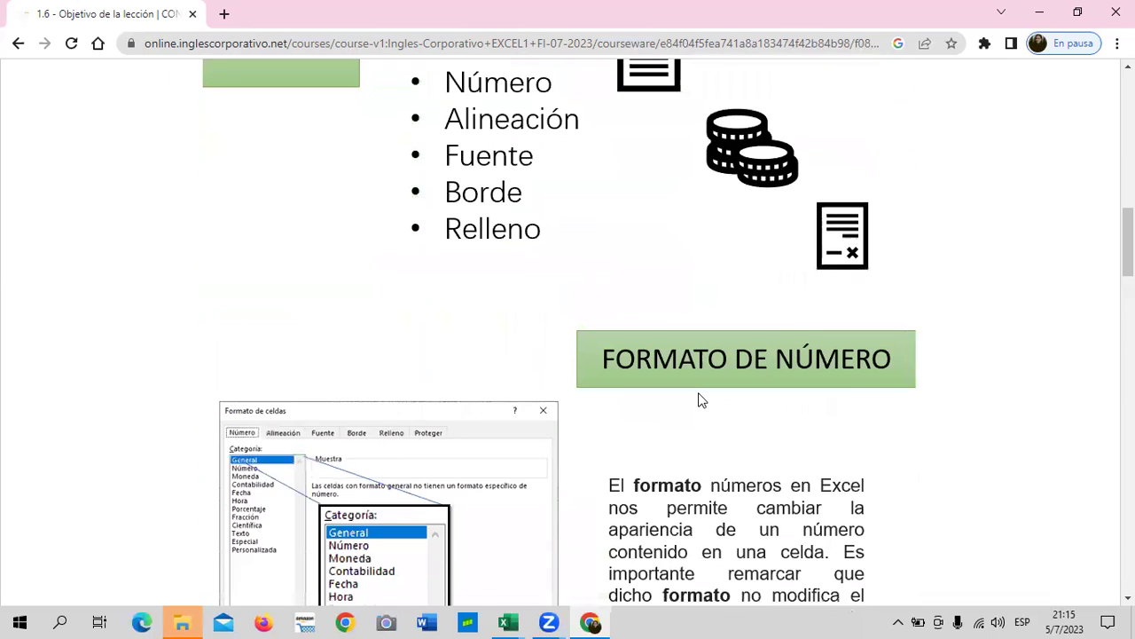
{"action": "scroll", "coordinate": [699, 400], "scroll_direction": "down", "scroll_amount": 2}
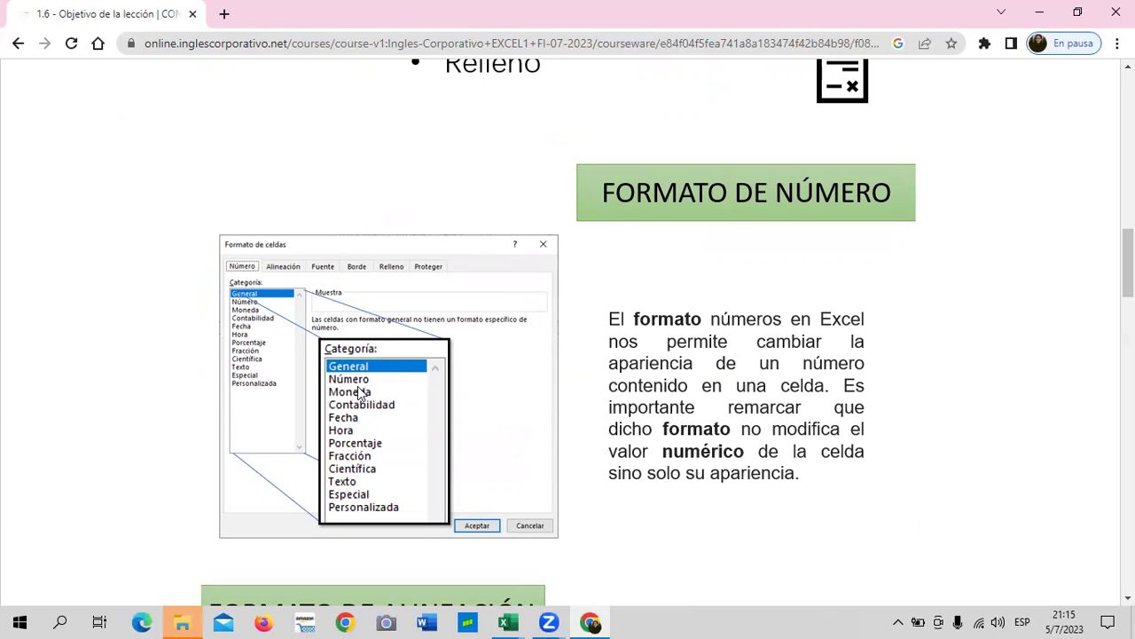
{"action": "scroll", "coordinate": [395, 409], "scroll_direction": "down", "scroll_amount": 1}
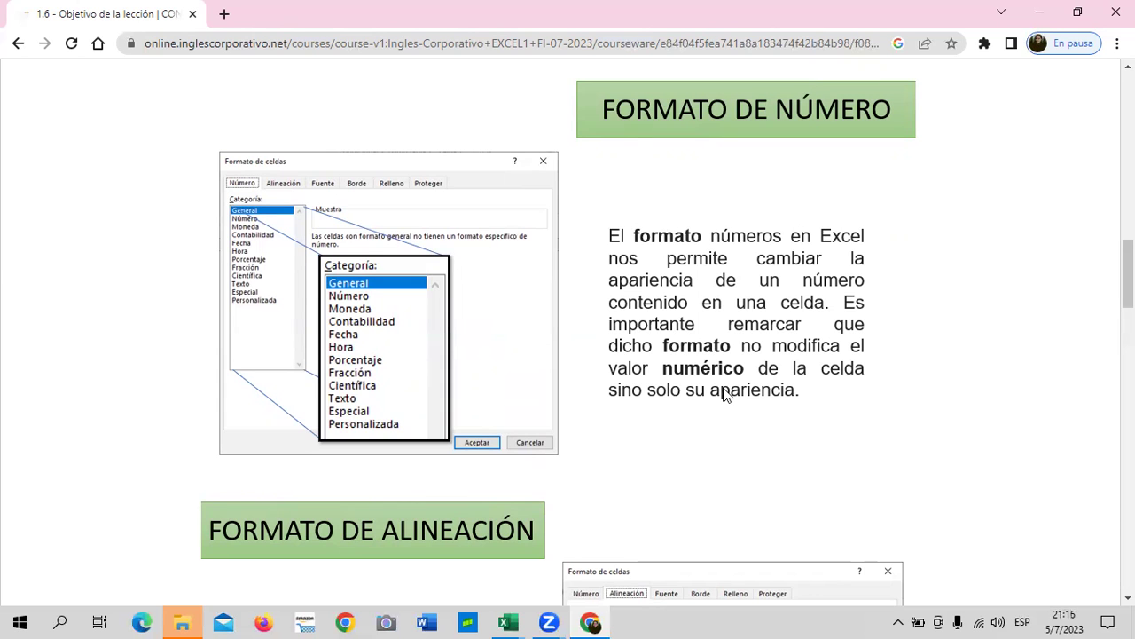
{"action": "scroll", "coordinate": [723, 391], "scroll_direction": "down", "scroll_amount": 2}
Scroll the lesson to the Formato de alineación section on cell alignment and orientation
{"action": "scroll", "coordinate": [723, 391], "scroll_direction": "down", "scroll_amount": 3}
{"action": "scroll", "coordinate": [723, 391], "scroll_direction": "up", "scroll_amount": 1}
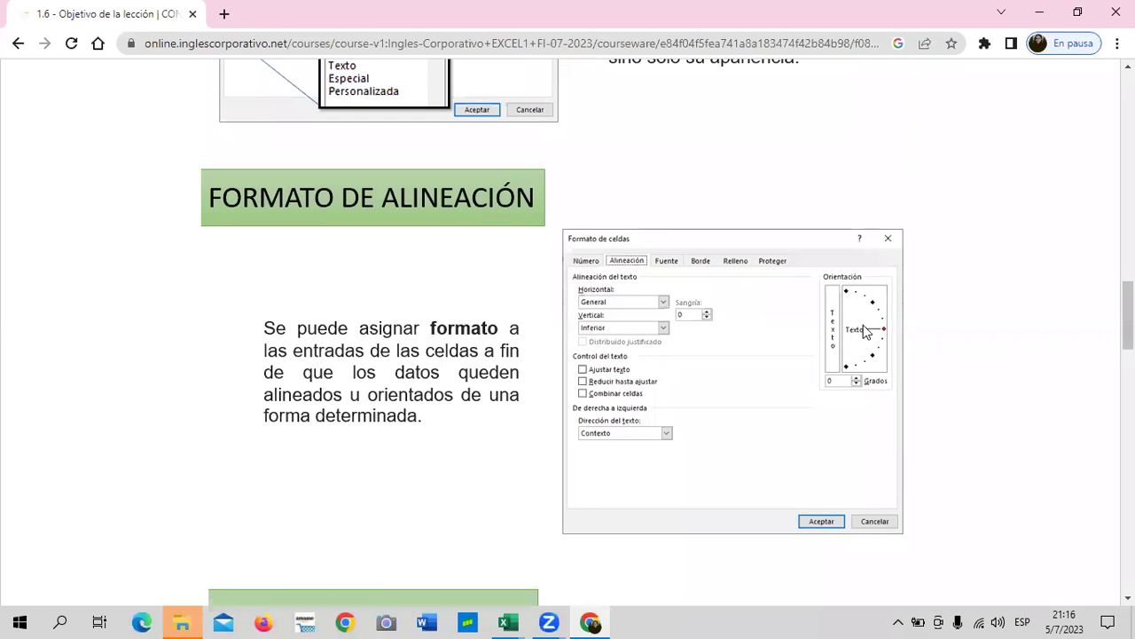
{"action": "mouse_move", "coordinate": [510, 621]}
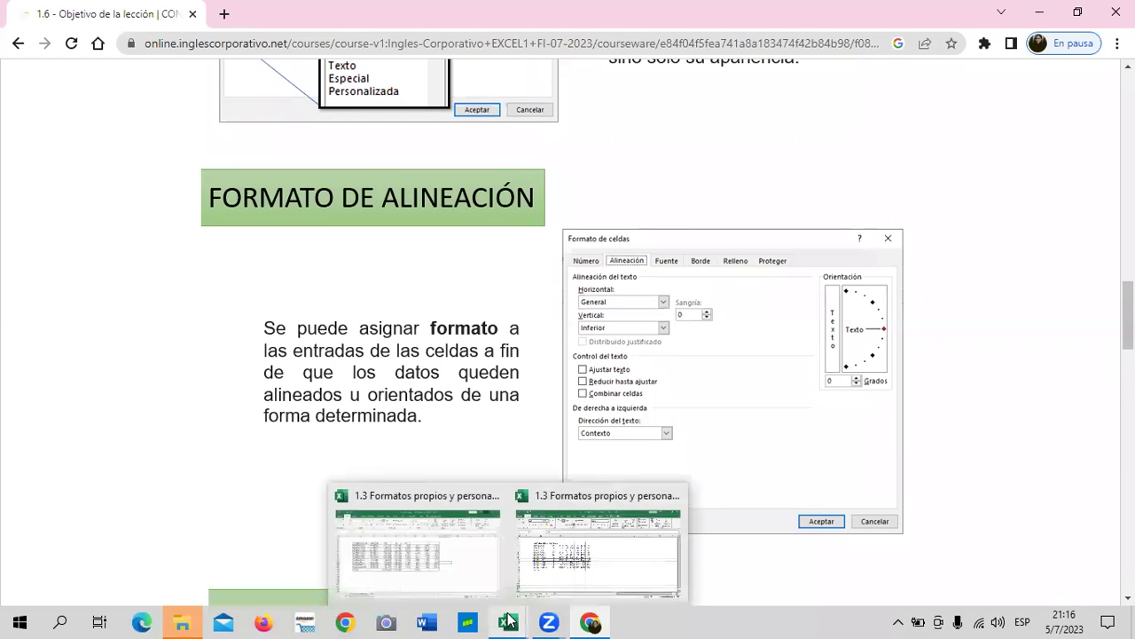
{"action": "left_click", "coordinate": [578, 559]}
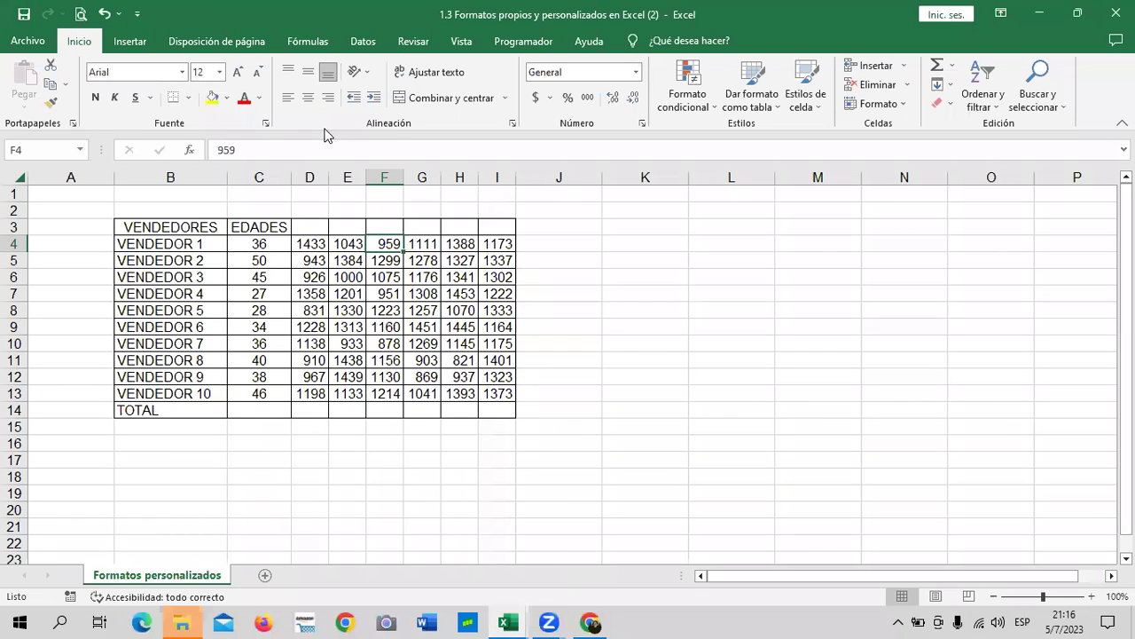
{"action": "left_click", "coordinate": [368, 75]}
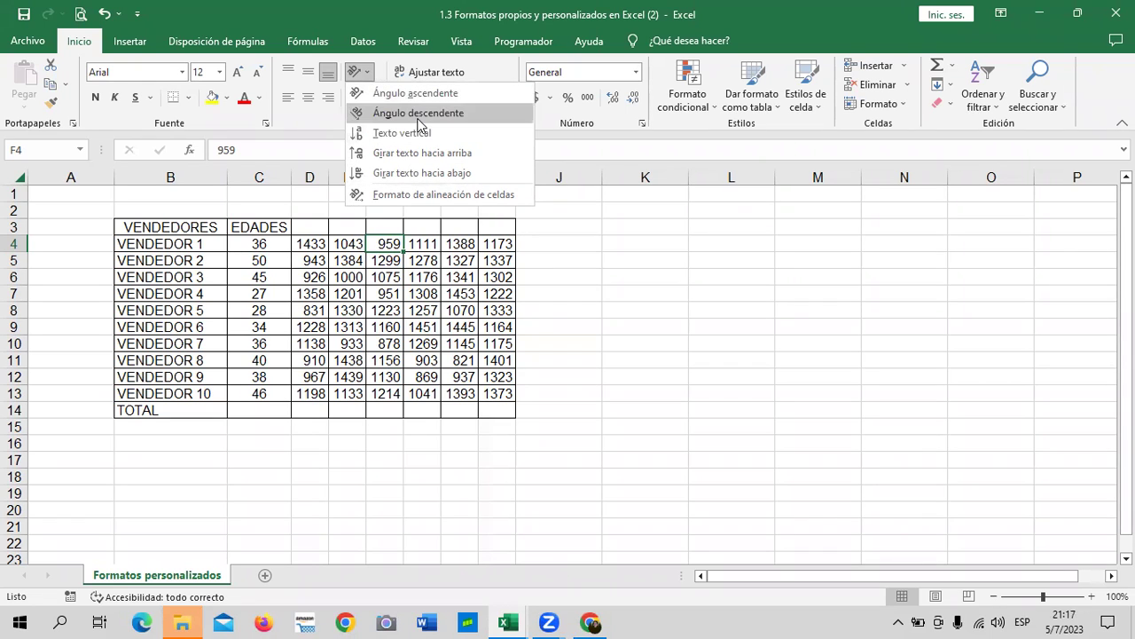
{"action": "left_click", "coordinate": [640, 124]}
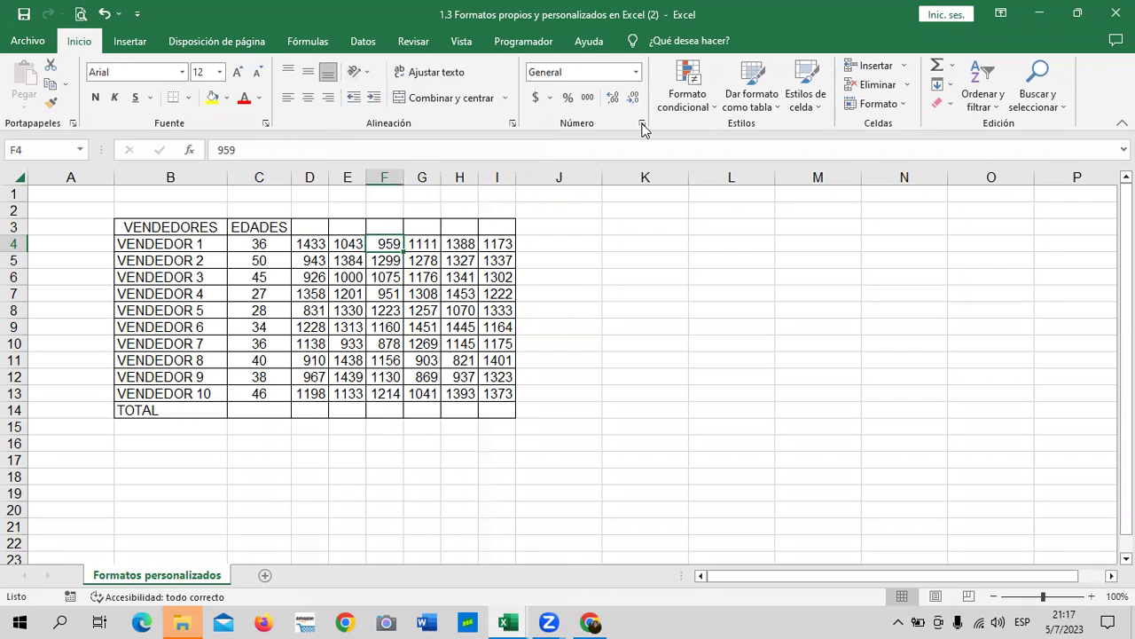
{"action": "left_click", "coordinate": [634, 195]}
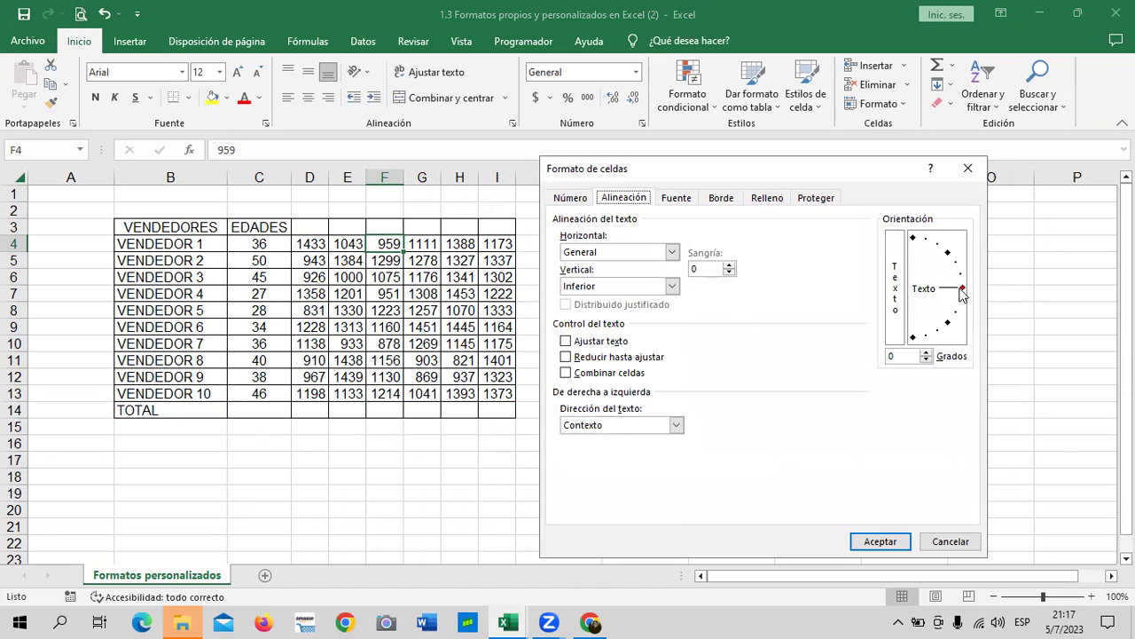
{"action": "left_click_drag", "start_coordinate": [956, 281], "coordinate": [950, 258]}
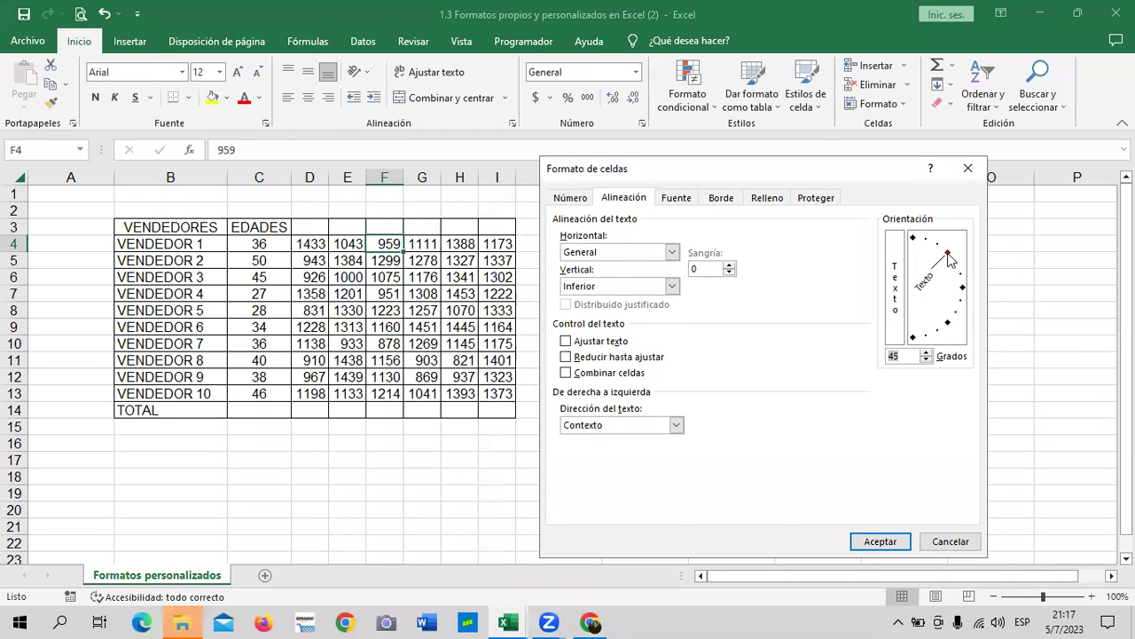
{"action": "left_click_drag", "start_coordinate": [939, 255], "coordinate": [916, 249]}
{"action": "left_click", "coordinate": [963, 288]}
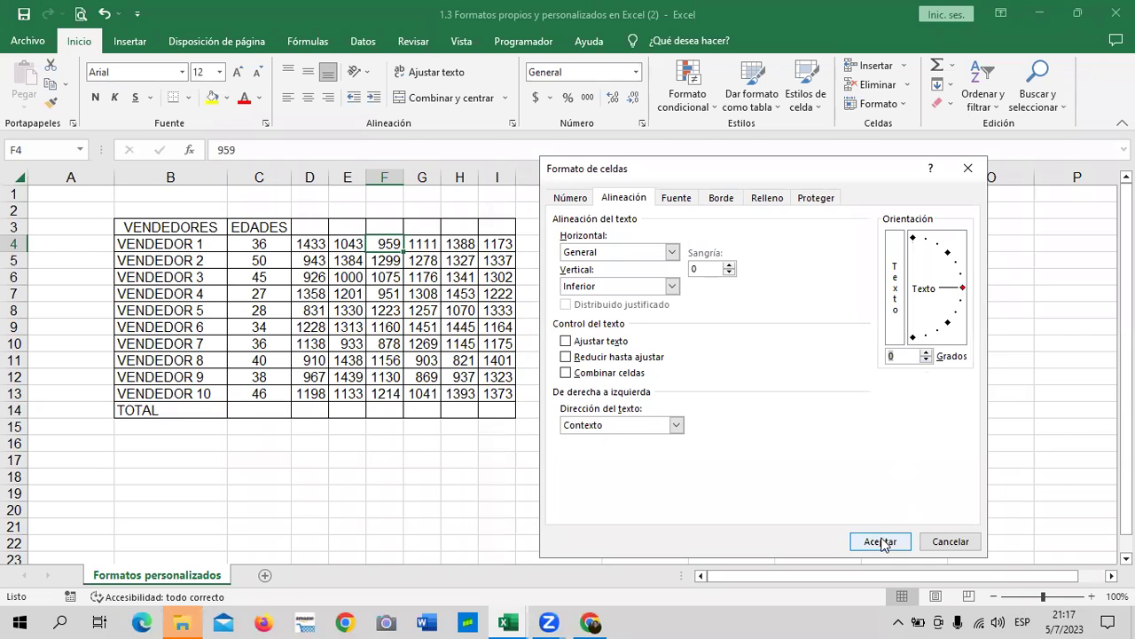
{"action": "left_click", "coordinate": [878, 539]}
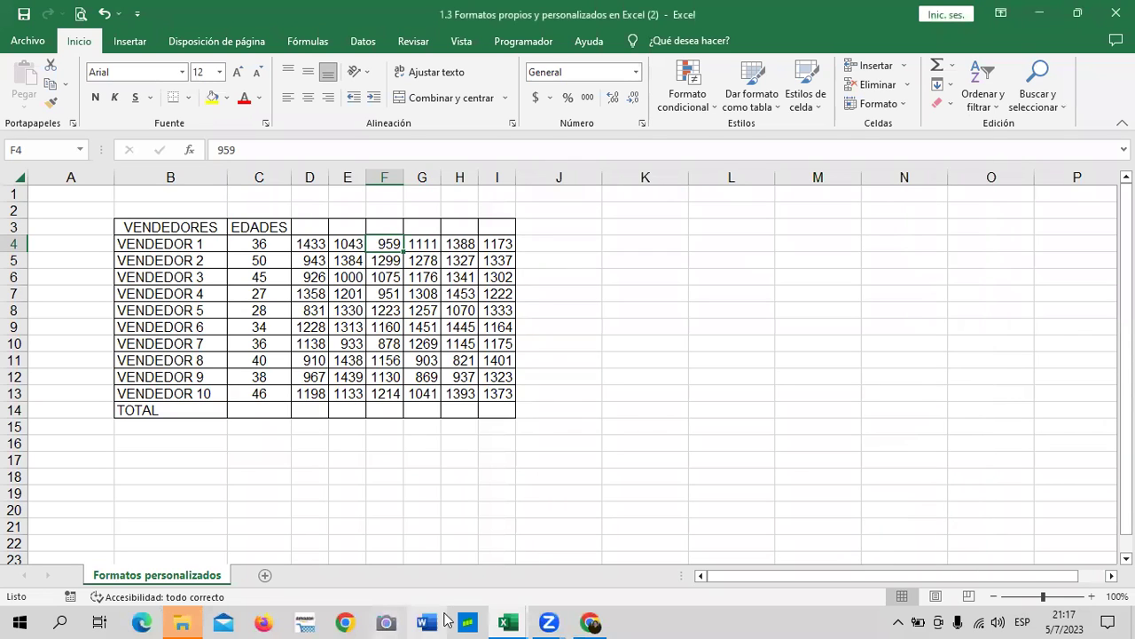
Return to the lesson page and scroll past Formato de borde to Formato de relleno
{"action": "left_click", "coordinate": [590, 623]}
{"action": "scroll", "coordinate": [561, 400], "scroll_direction": "down", "scroll_amount": 3}
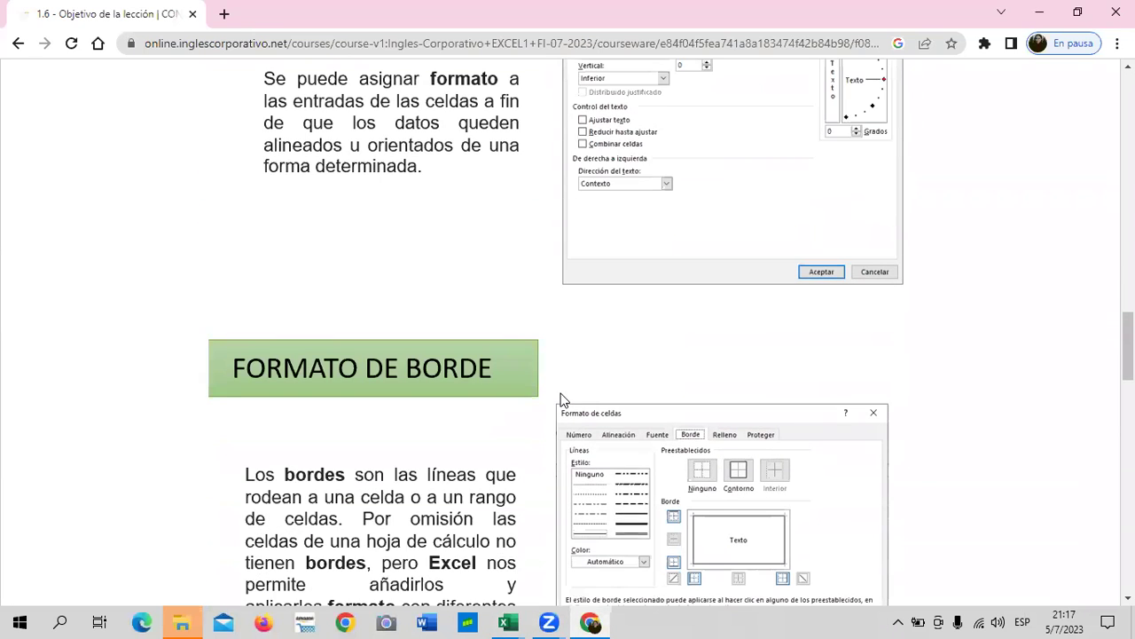
{"action": "scroll", "coordinate": [561, 400], "scroll_direction": "down", "scroll_amount": 3}
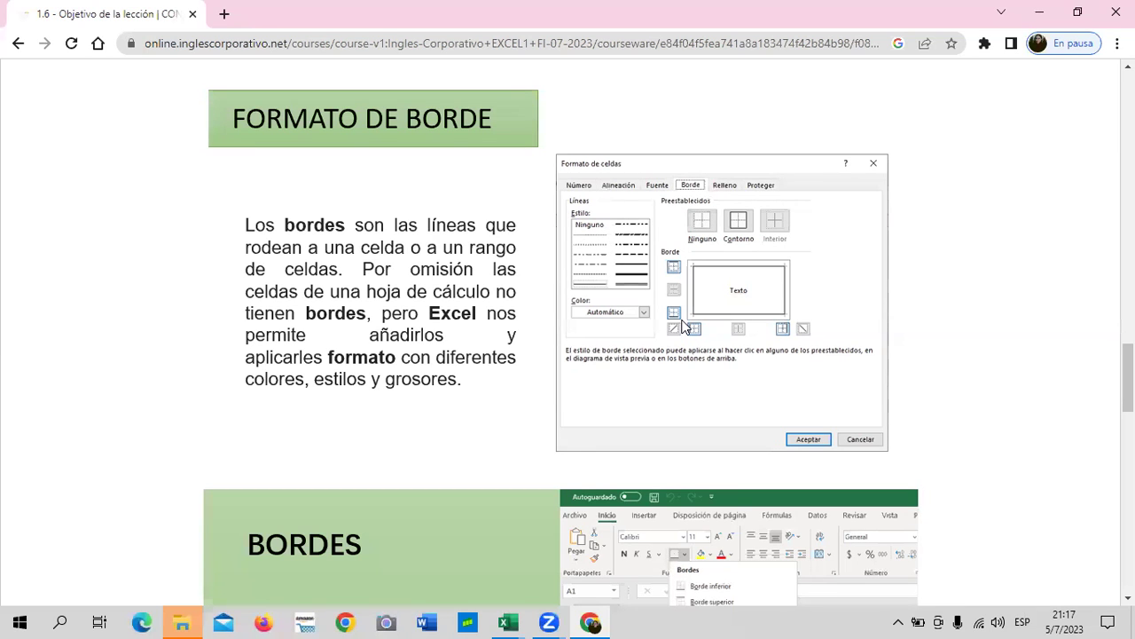
{"action": "scroll", "coordinate": [685, 327], "scroll_direction": "down", "scroll_amount": 5}
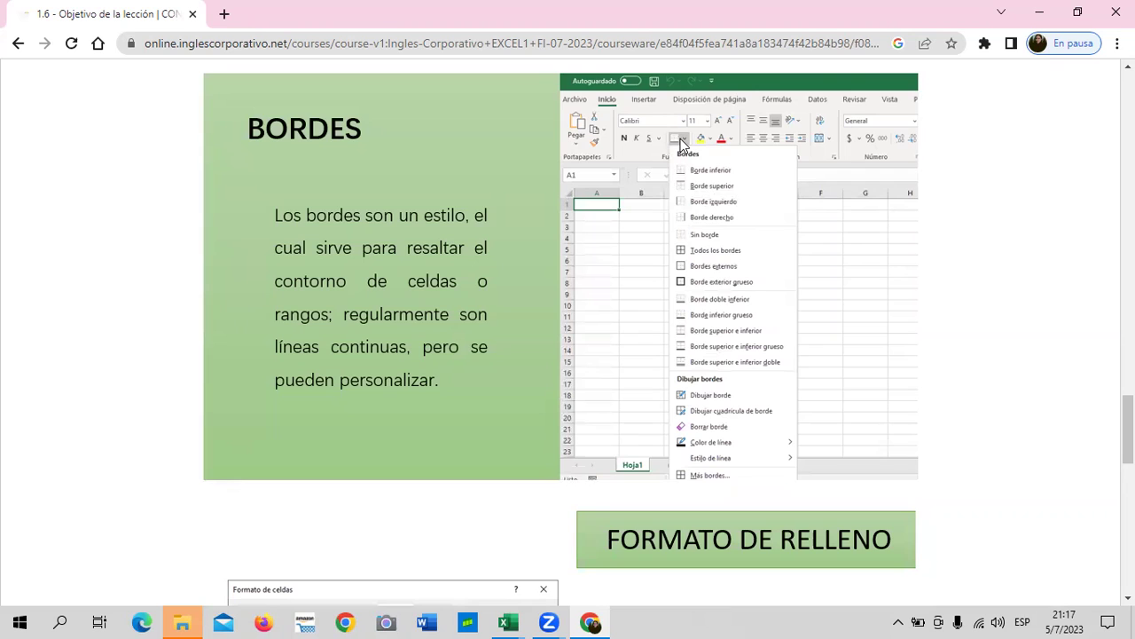
{"action": "scroll", "coordinate": [680, 142], "scroll_direction": "down", "scroll_amount": 5}
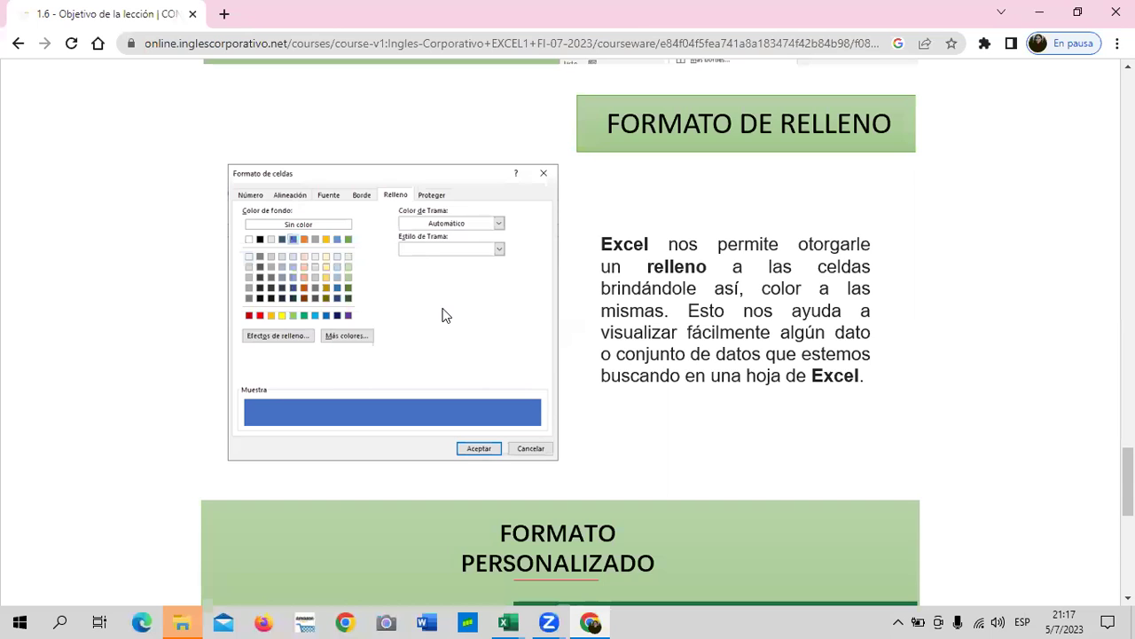
Scroll to Formato personalizado and move on to lesson 1.7 – Formatos propios y personalizados
{"action": "scroll", "coordinate": [442, 309], "scroll_direction": "down", "scroll_amount": 3}
{"action": "scroll", "coordinate": [443, 309], "scroll_direction": "down", "scroll_amount": 2}
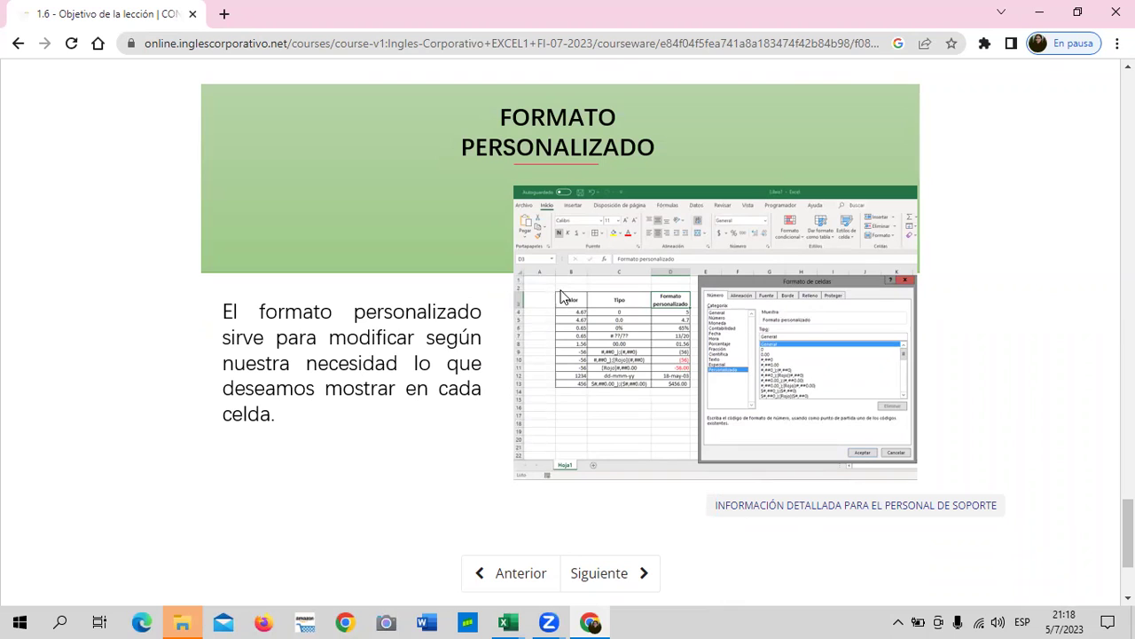
{"action": "left_click", "coordinate": [583, 573]}
Scroll down to the lesson 1.7 video, then switch back to Excel
{"action": "scroll", "coordinate": [587, 432], "scroll_direction": "down", "scroll_amount": 3}
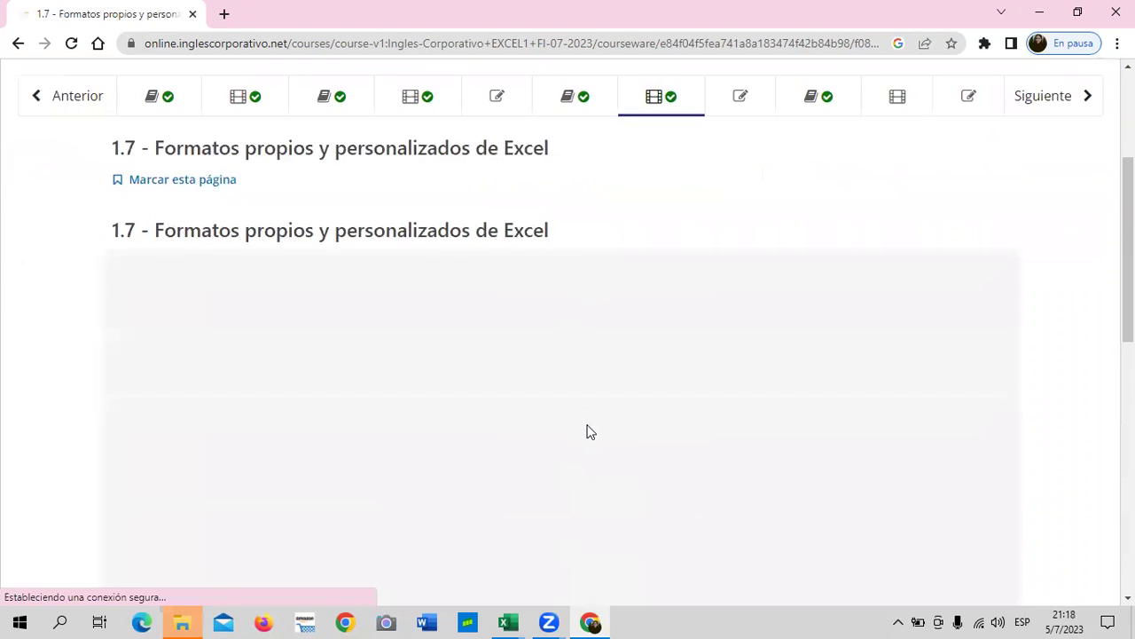
{"action": "scroll", "coordinate": [588, 431], "scroll_direction": "down", "scroll_amount": 1}
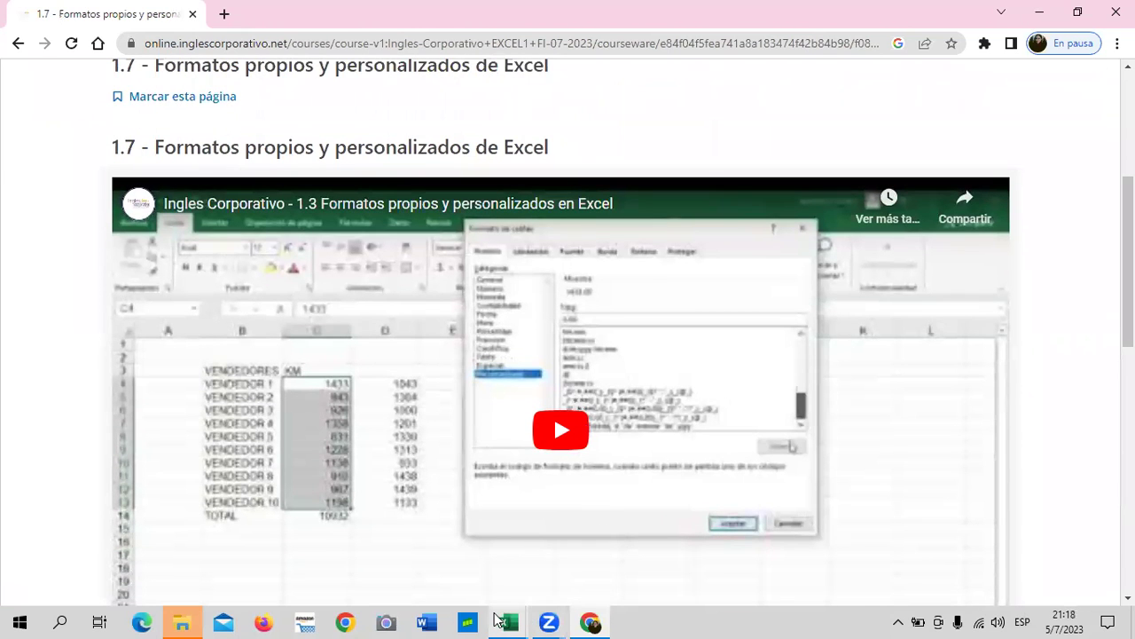
{"action": "left_click", "coordinate": [498, 618]}
Bring the workbook forward and add a new blank sheet, Hoja1, beside Formatos personalizados
{"action": "left_click", "coordinate": [528, 603]}
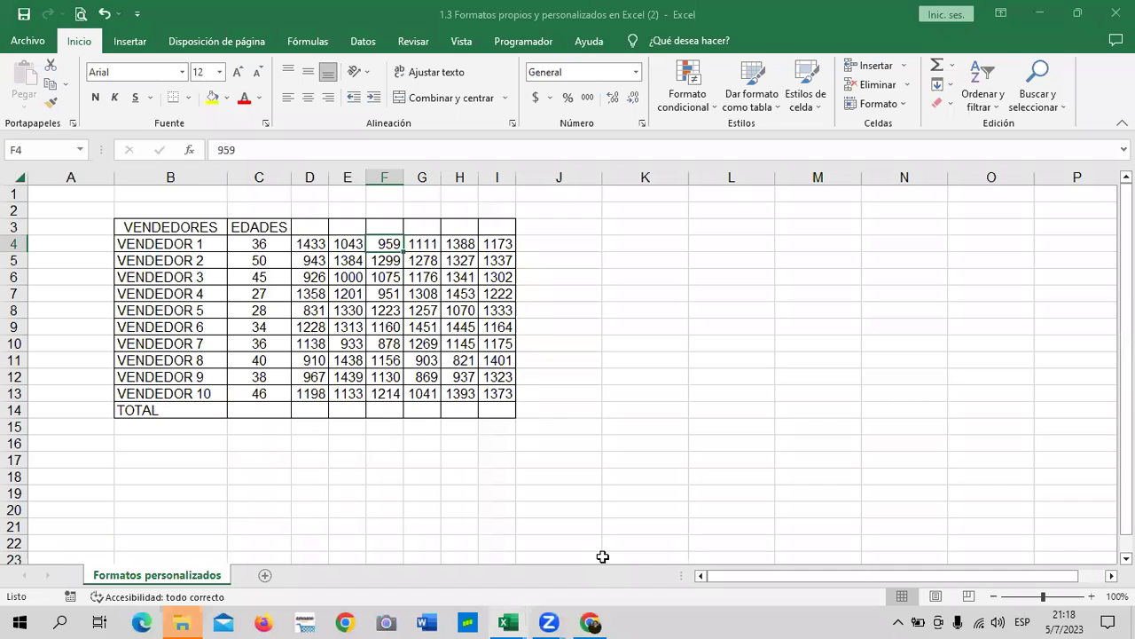
{"action": "left_click", "coordinate": [639, 287]}
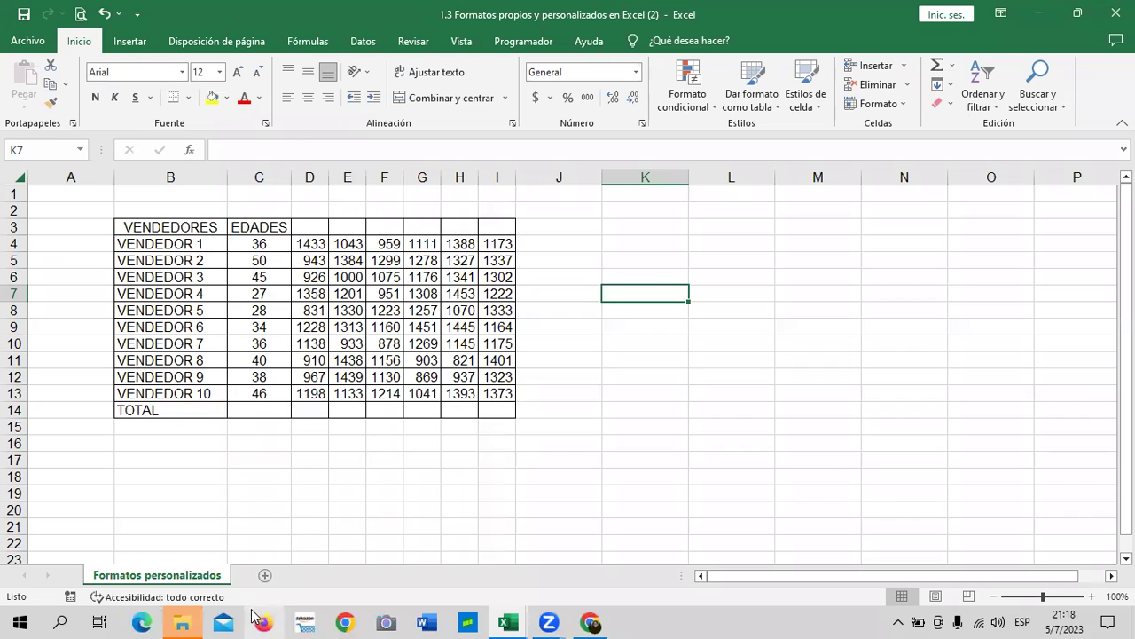
{"action": "left_click", "coordinate": [265, 576]}
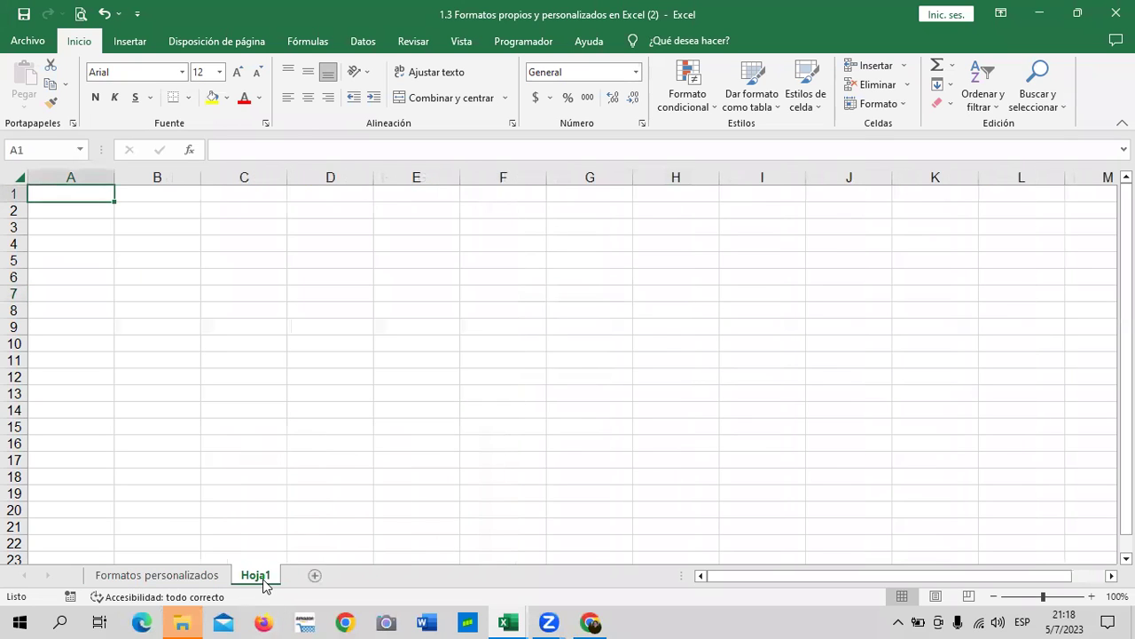
Select B3:J19 on Hoja1 and apply Todos los bordes to it
{"action": "left_click", "coordinate": [531, 373]}
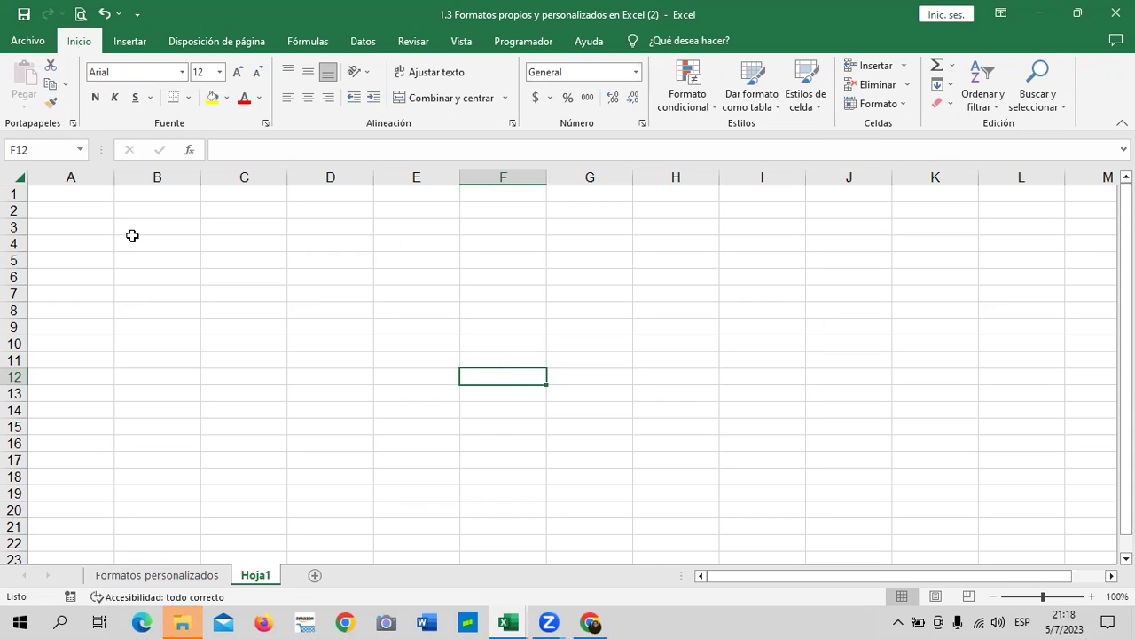
{"action": "left_click", "coordinate": [226, 261]}
{"action": "left_click_drag", "start_coordinate": [167, 213], "coordinate": [182, 405]}
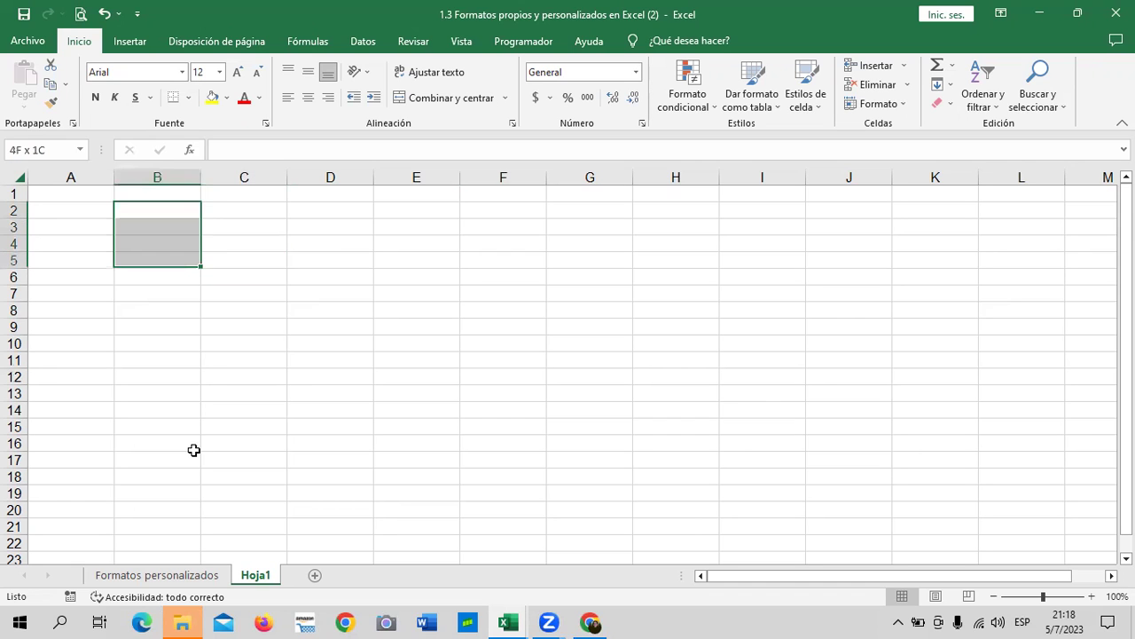
{"action": "mouse_move", "coordinate": [158, 224]}
{"action": "left_mouse_down"}
{"action": "mouse_move", "coordinate": [243, 500]}
{"action": "mouse_move", "coordinate": [883, 486]}
{"action": "left_mouse_up"}
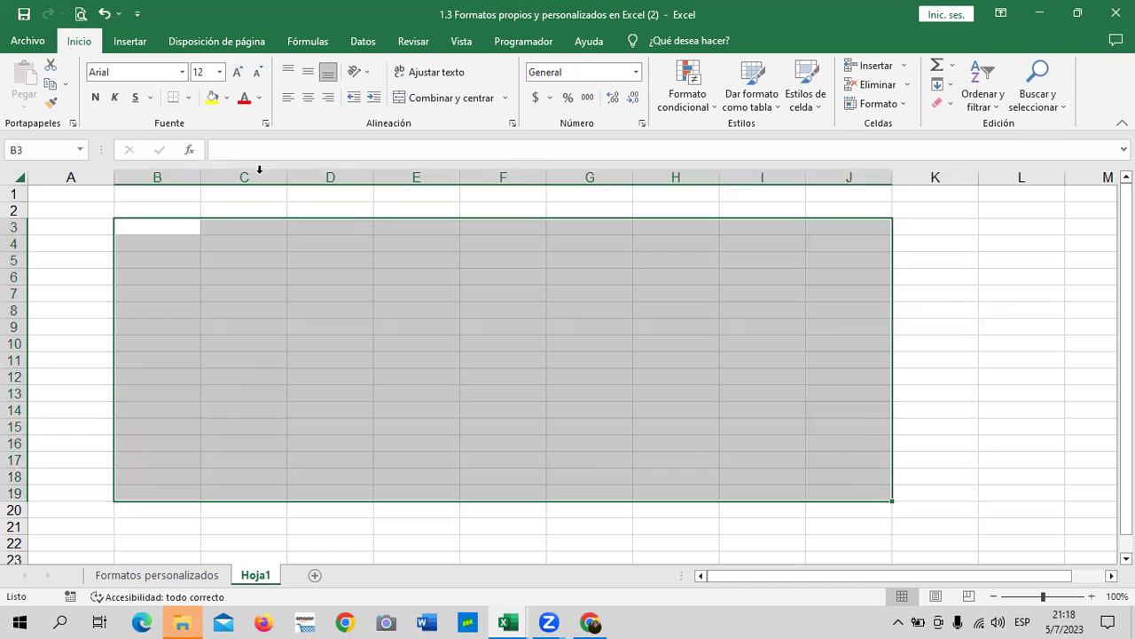
{"action": "left_click", "coordinate": [189, 100]}
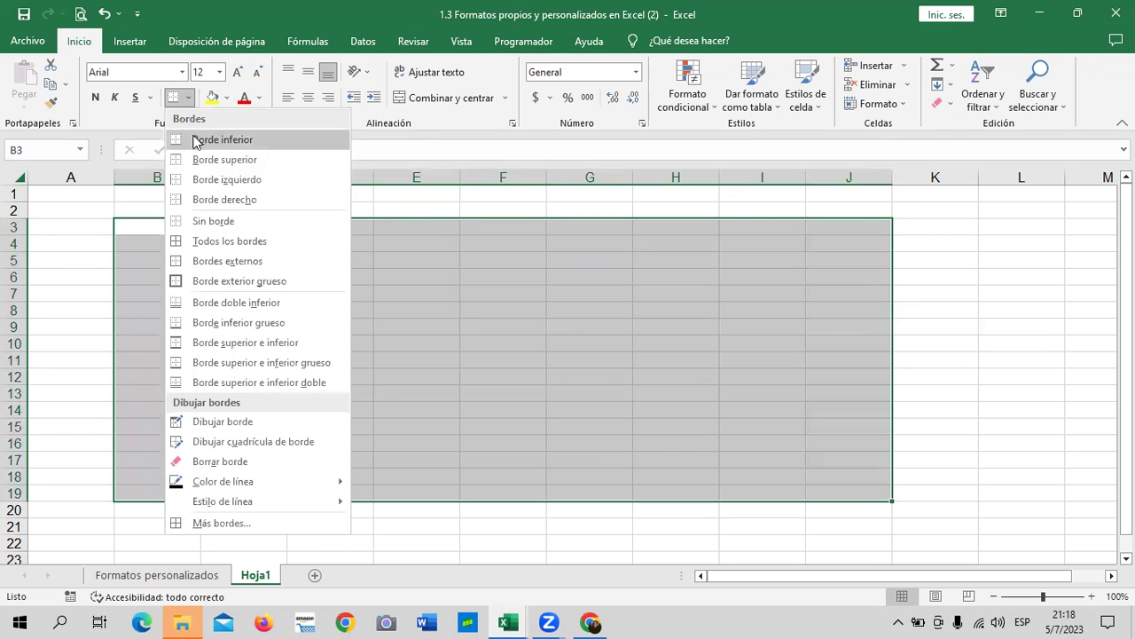
{"action": "left_click", "coordinate": [236, 240]}
Clear the range selection and select cell B3 for the first heading
{"action": "left_click", "coordinate": [236, 241]}
{"action": "left_click", "coordinate": [399, 240]}
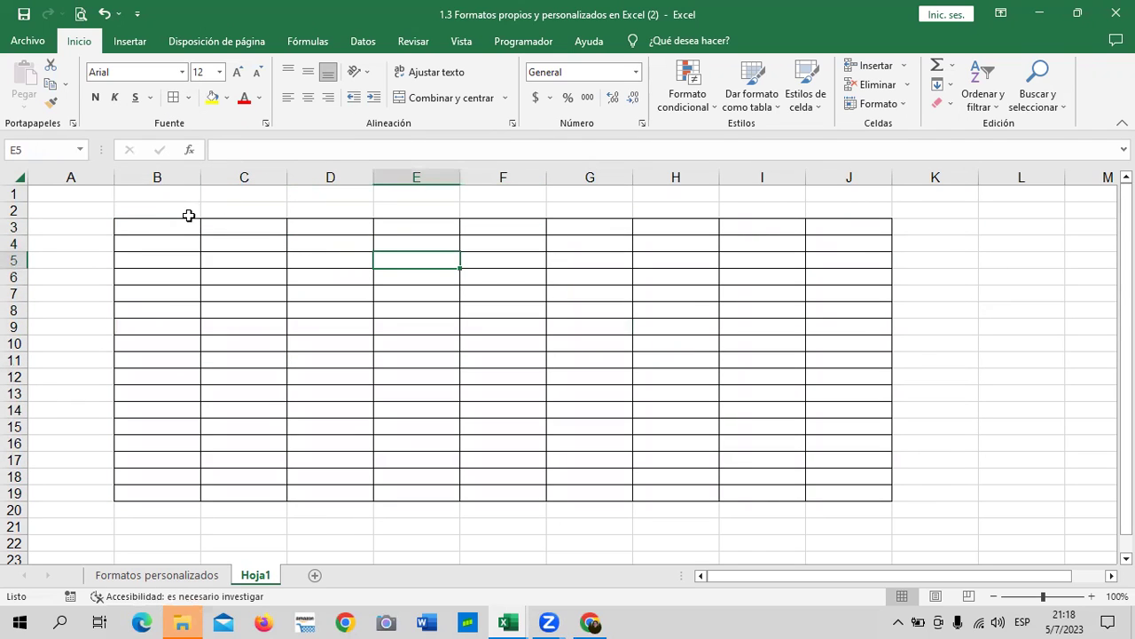
{"action": "left_click", "coordinate": [179, 225]}
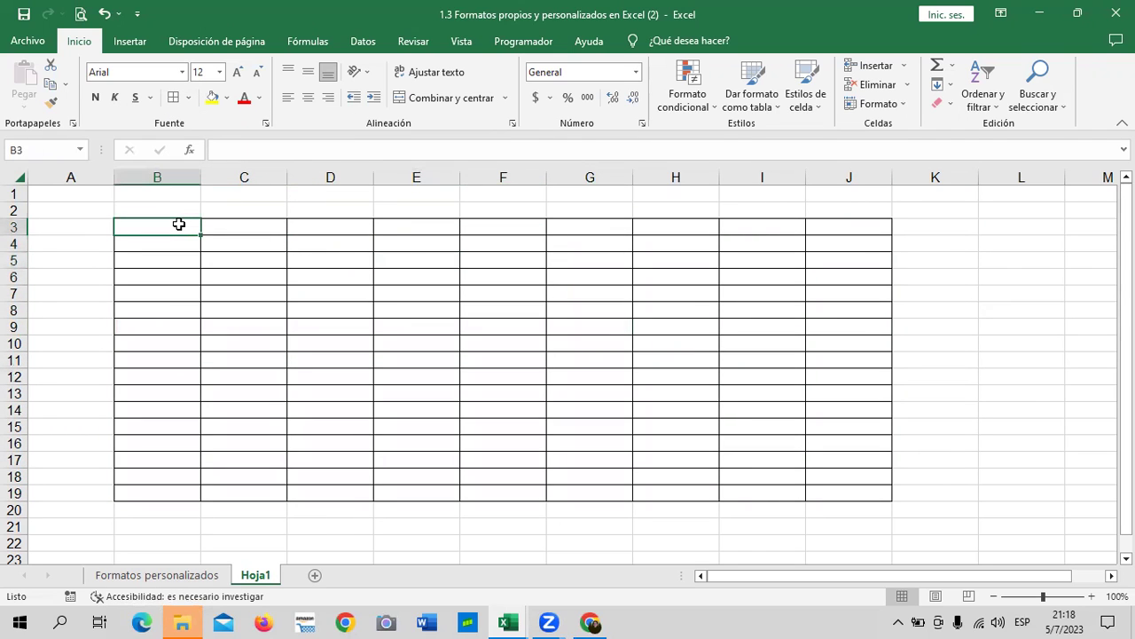
Enter the headings NUMEROS, MONEDA and CONTABILIDAD in B3:D3
{"action": "type", "text": "NUMEROS"}
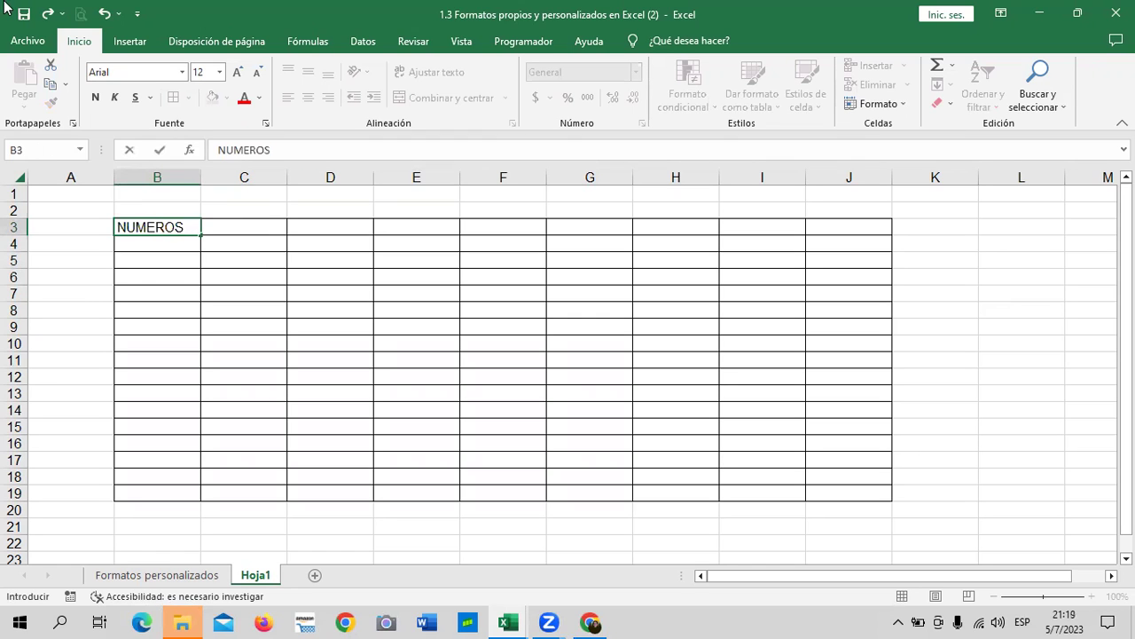
{"action": "key", "text": "Tab"}
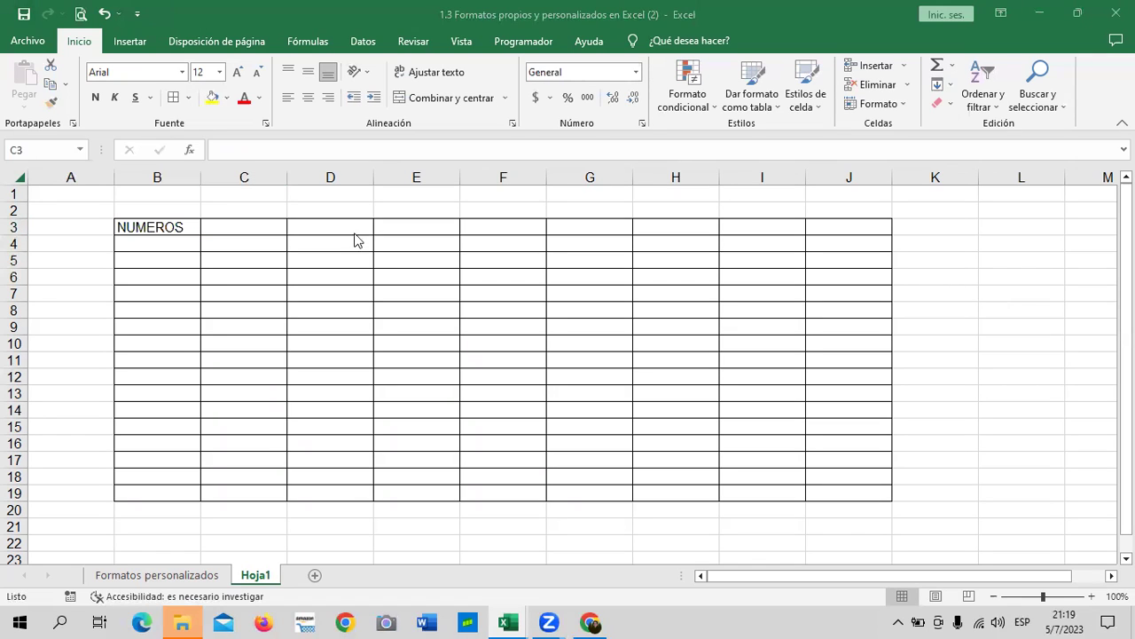
{"action": "left_click", "coordinate": [240, 224]}
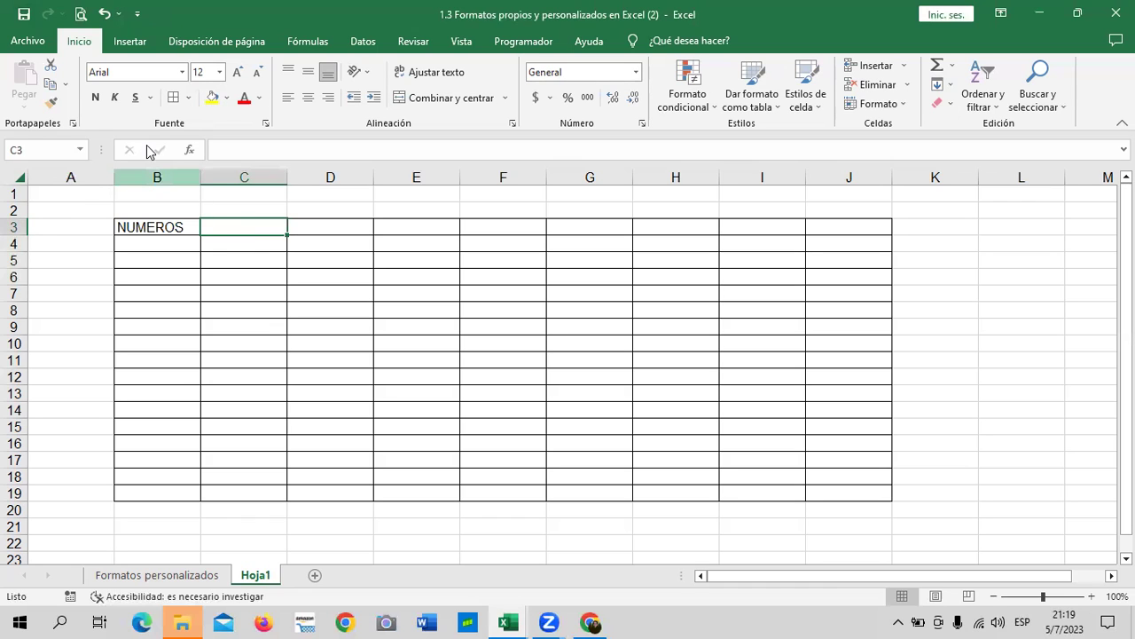
{"action": "type", "text": "MONEDA"}
{"action": "key", "text": "Return"}
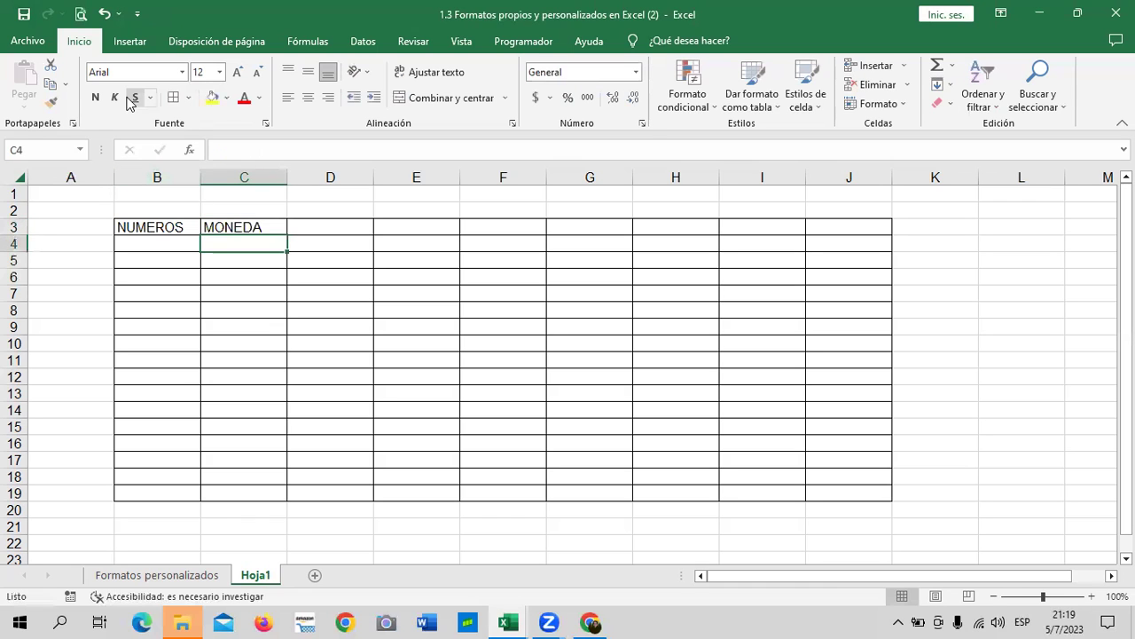
{"action": "left_click", "coordinate": [307, 233]}
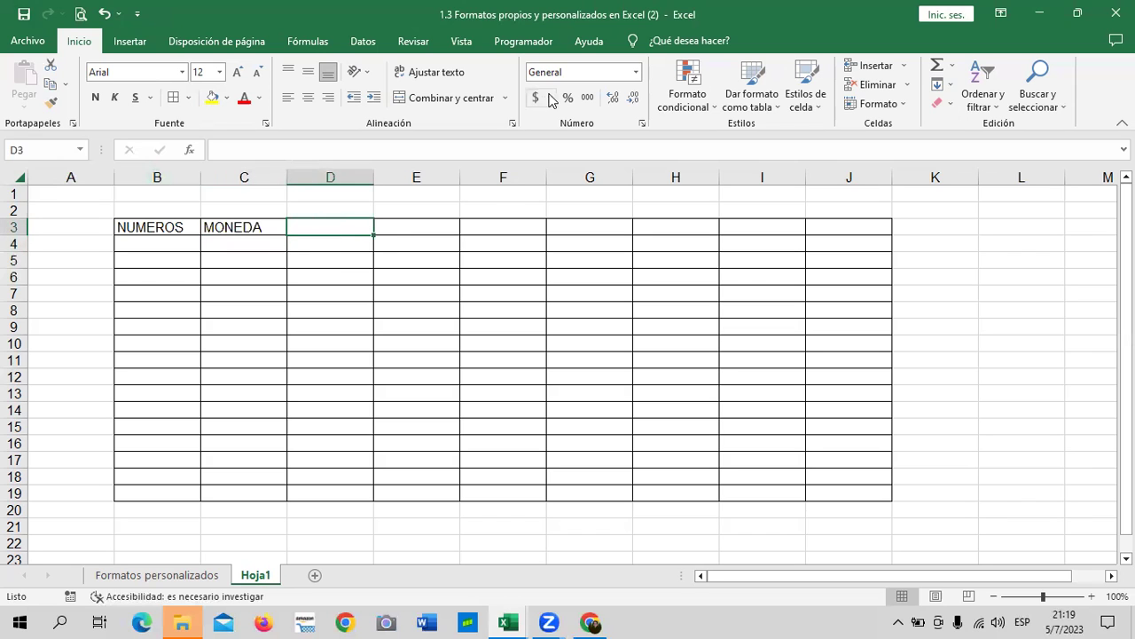
{"action": "left_click", "coordinate": [636, 73]}
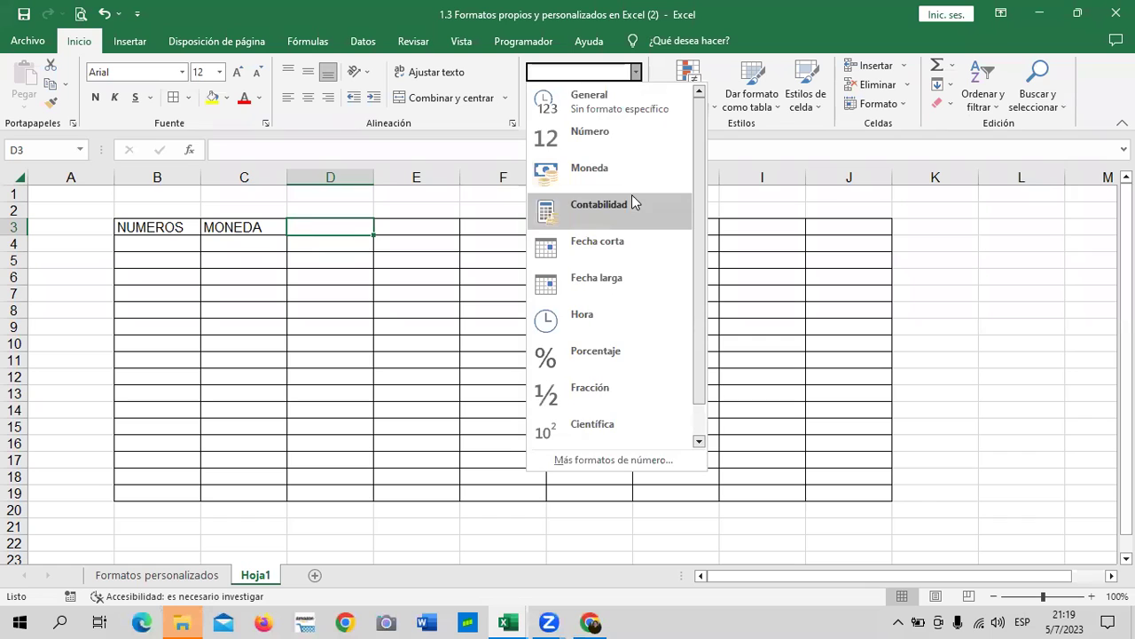
{"action": "left_click", "coordinate": [310, 227]}
{"action": "type", "text": "CONTAB"}
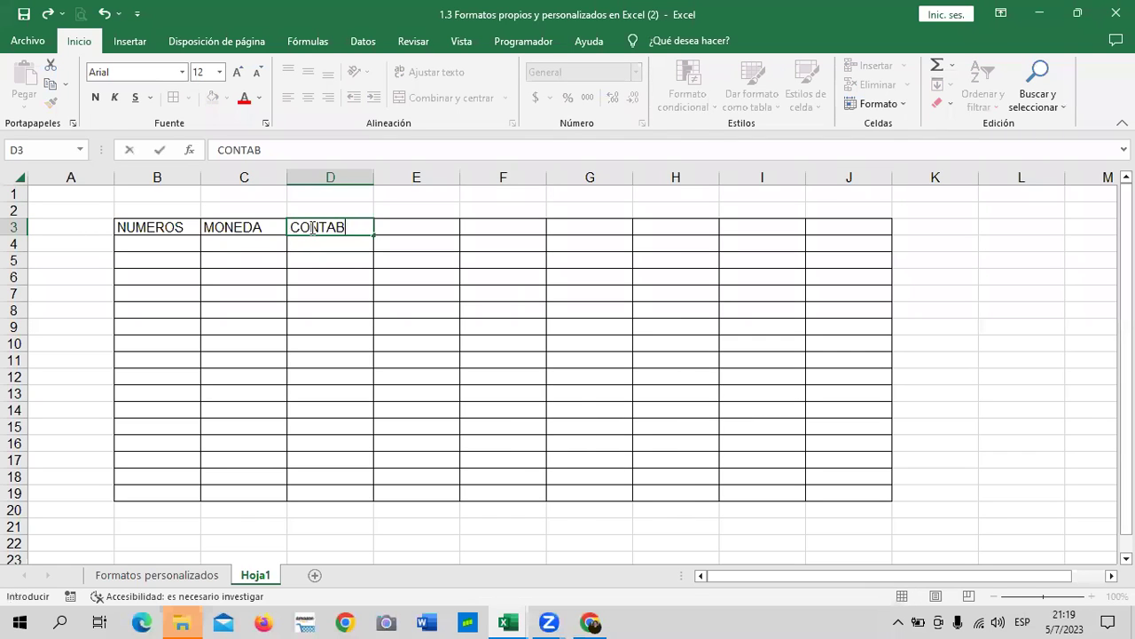
{"action": "type", "text": "UIDAD"}
{"action": "key", "text": "Return"}
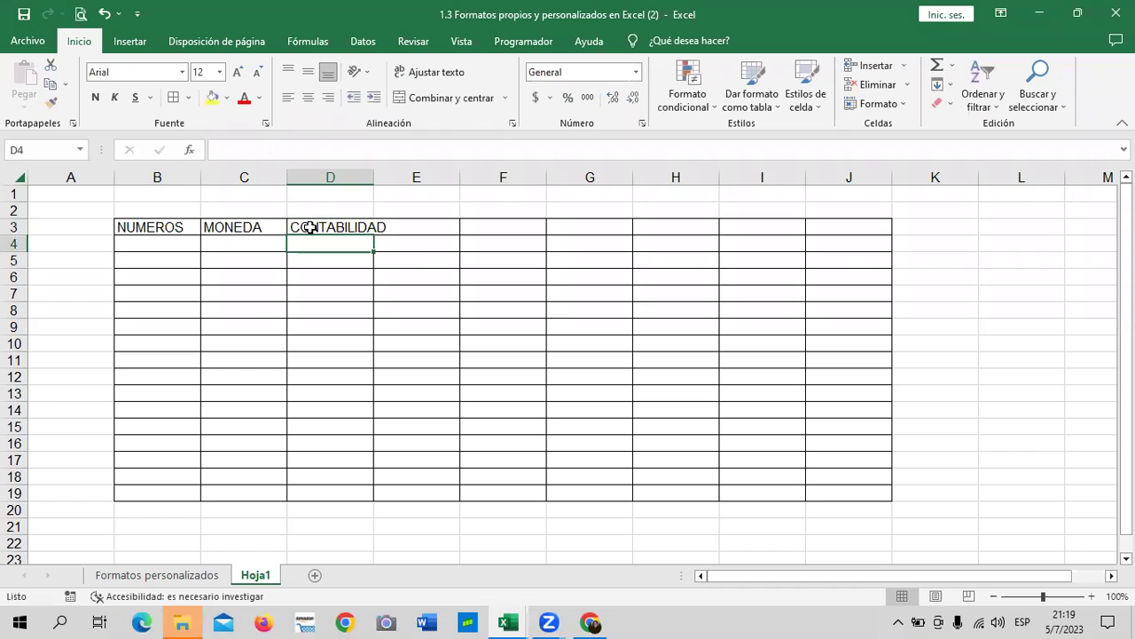
Autofit column D and enter the header FECHA CORTA in E3
{"action": "double_click", "coordinate": [374, 183]}
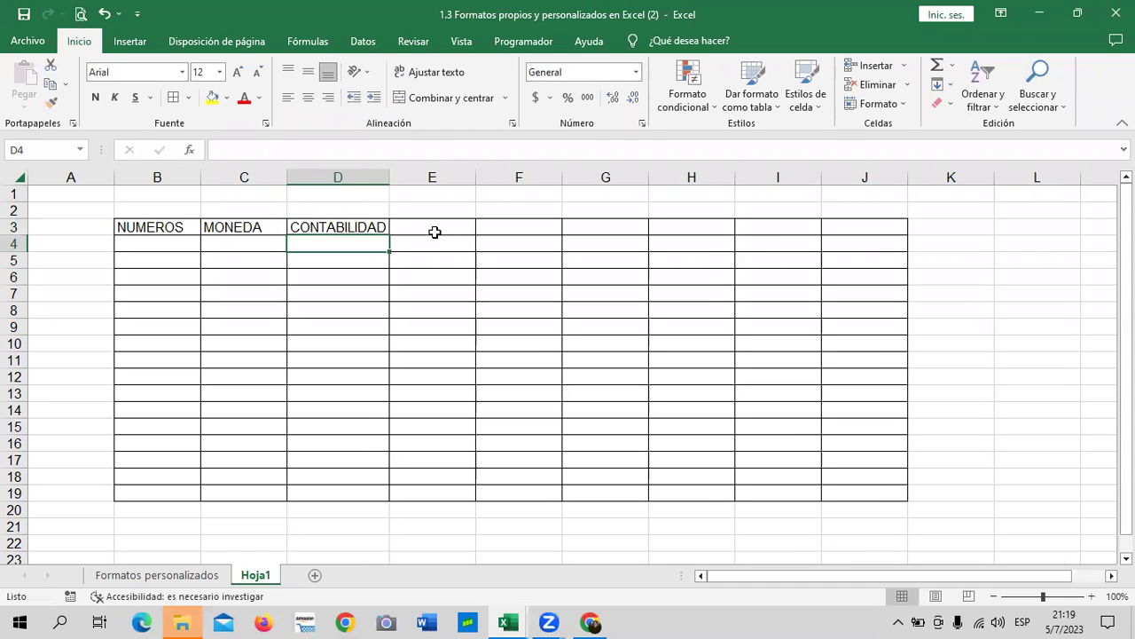
{"action": "left_click", "coordinate": [451, 226]}
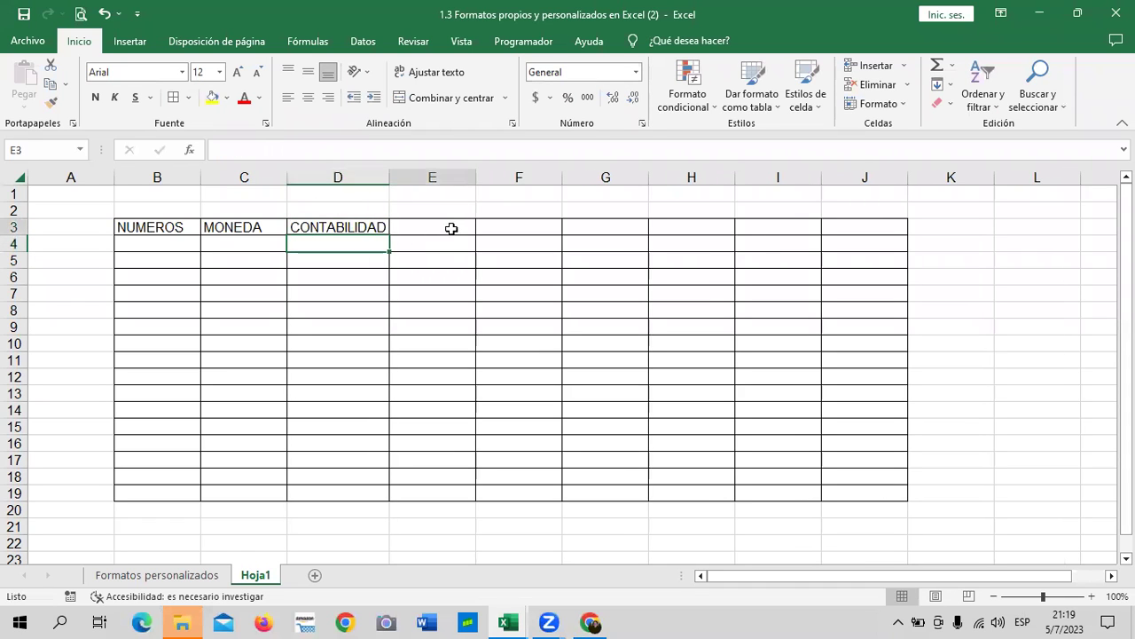
{"action": "left_click", "coordinate": [636, 79]}
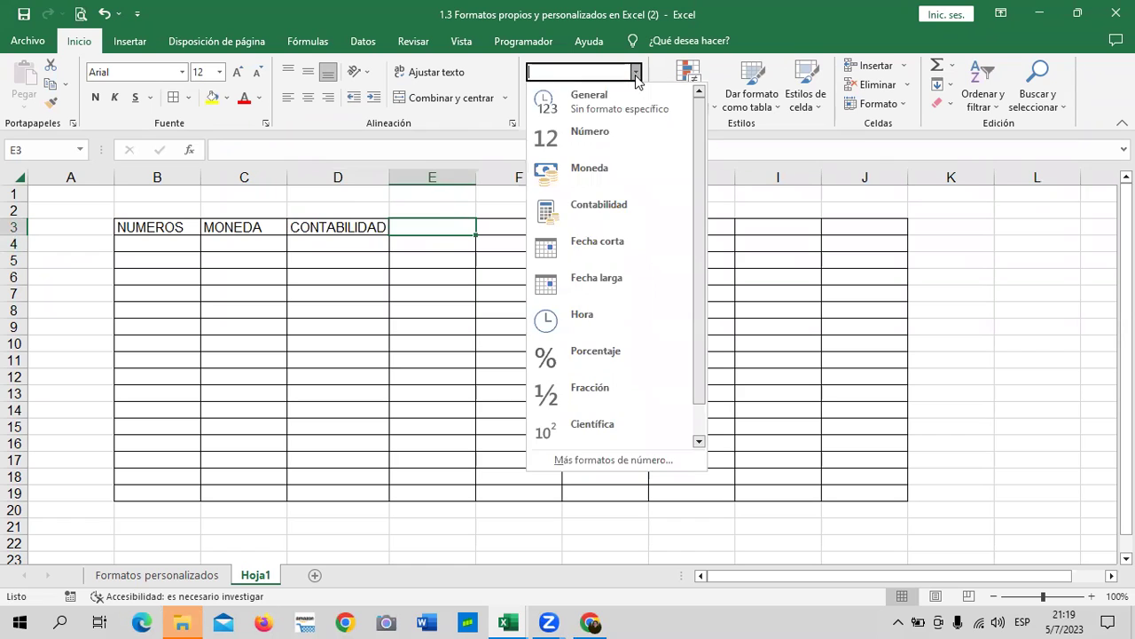
{"action": "left_click", "coordinate": [445, 225]}
{"action": "type", "text": "FECHA CORTA"}
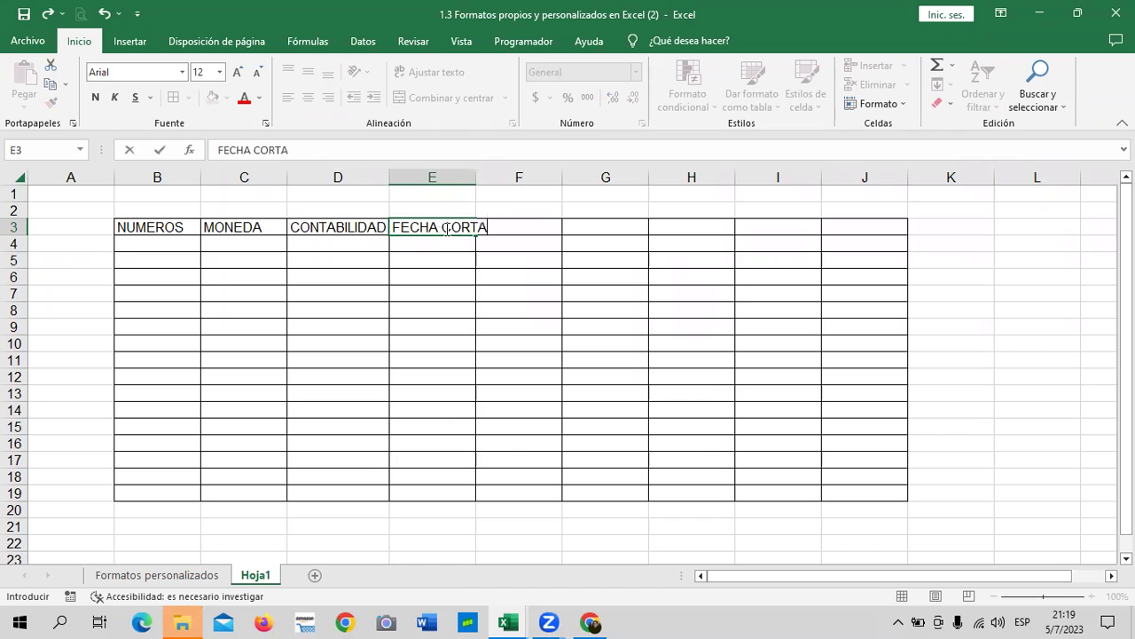
{"action": "key", "text": "Return"}
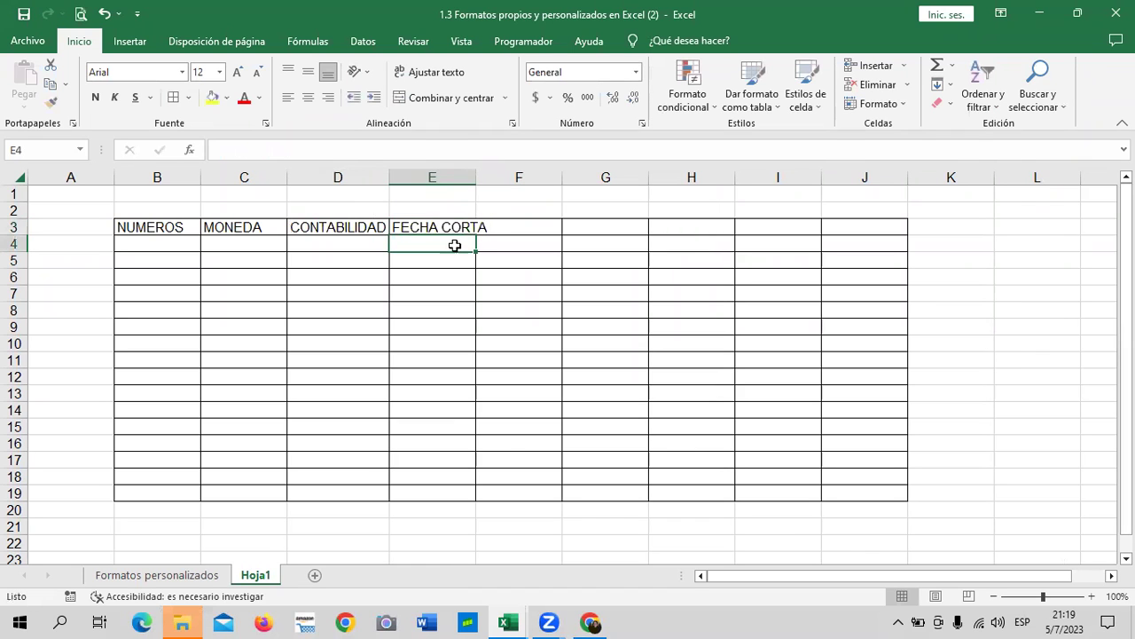
{"action": "left_click", "coordinate": [442, 227]}
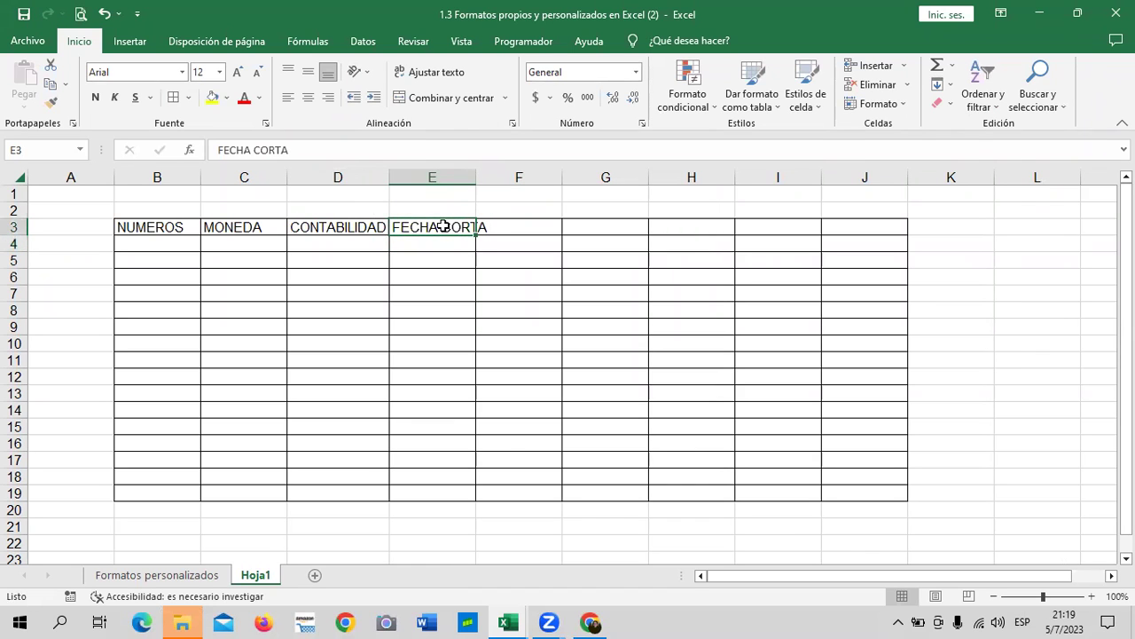
Wrap text in E3, then enter FECHA LARGA in F3 and wrap it too
{"action": "left_click", "coordinate": [429, 75]}
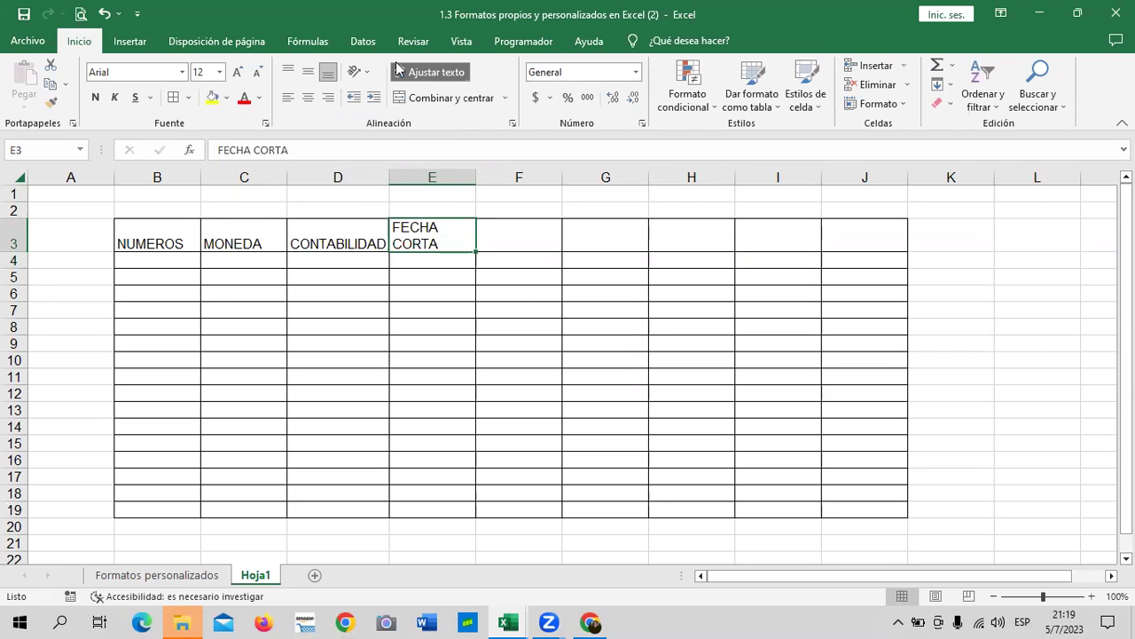
{"action": "left_click", "coordinate": [511, 226]}
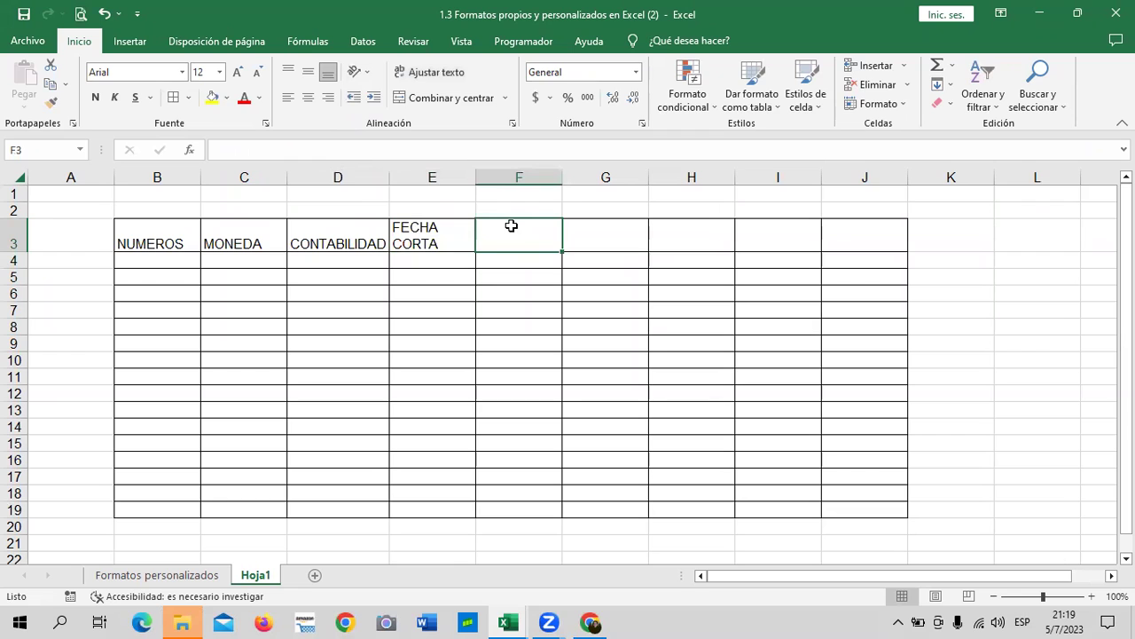
{"action": "type", "text": "FEHC"}
{"action": "key", "text": "BackSpace"}
{"action": "key", "text": "BackSpace"}
{"action": "type", "text": "HA LARGA"}
{"action": "key", "text": "Return"}
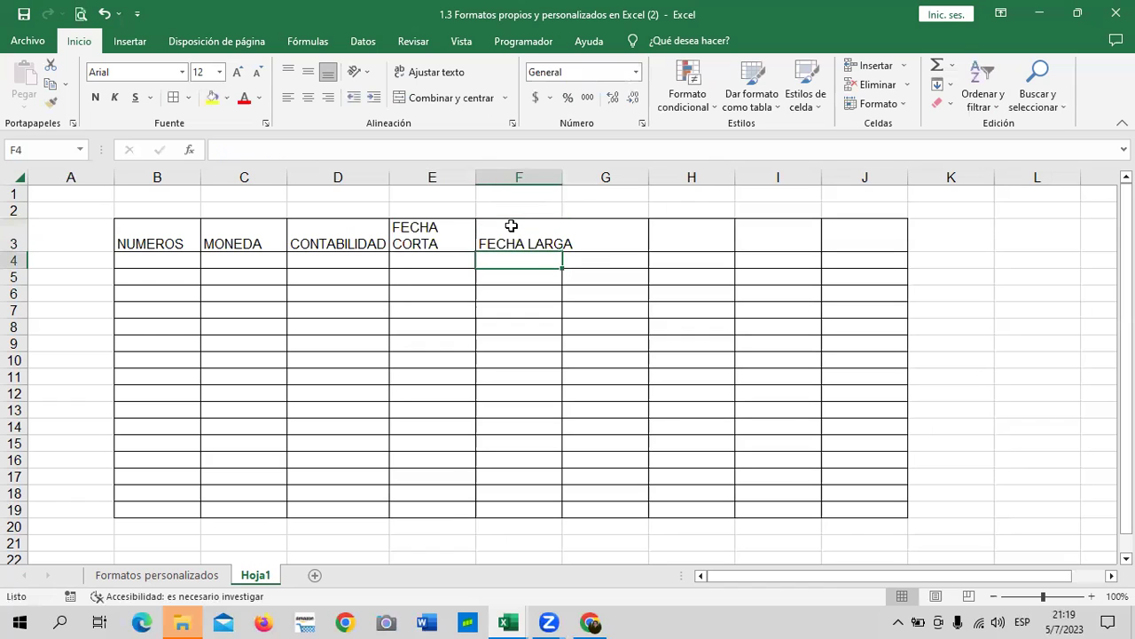
{"action": "left_click", "coordinate": [513, 227]}
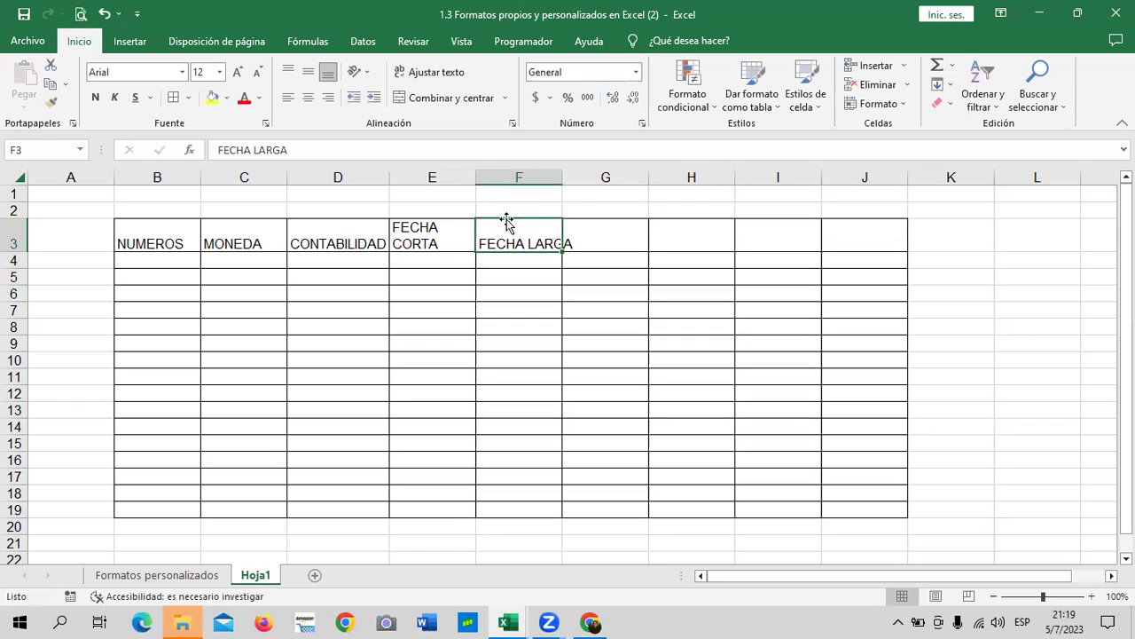
{"action": "left_click", "coordinate": [433, 72]}
Enter PORCENTAJE in G3 and widen column G to fit it
{"action": "left_click", "coordinate": [605, 224]}
{"action": "type", "text": "PORCENTAJE"}
{"action": "key", "text": "Return"}
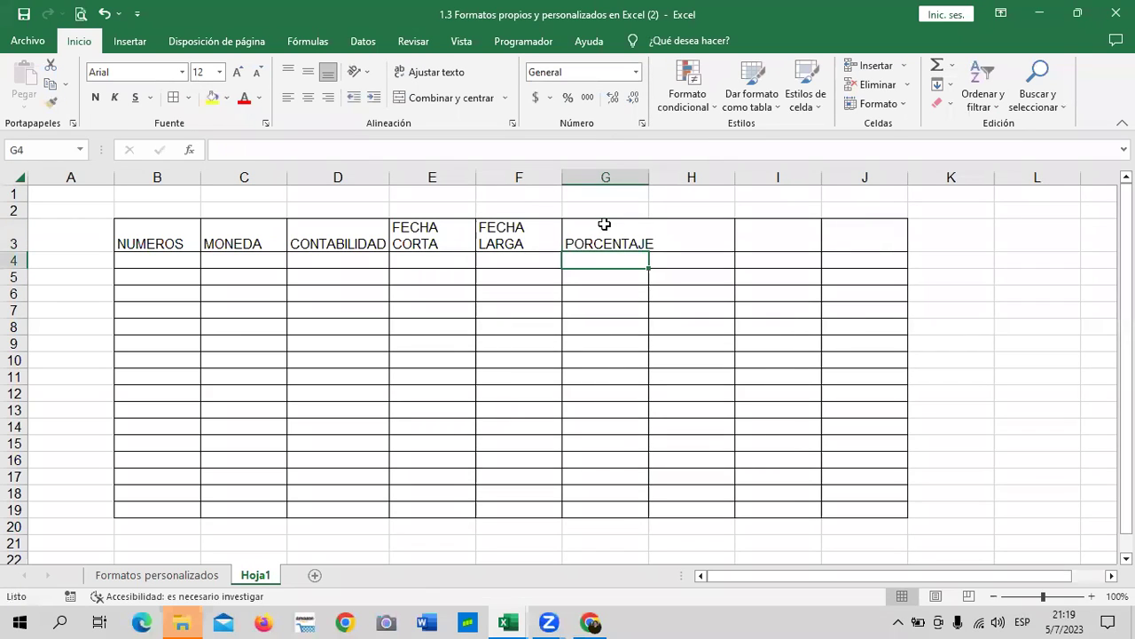
{"action": "left_click_drag", "start_coordinate": [649, 177], "coordinate": [660, 177]}
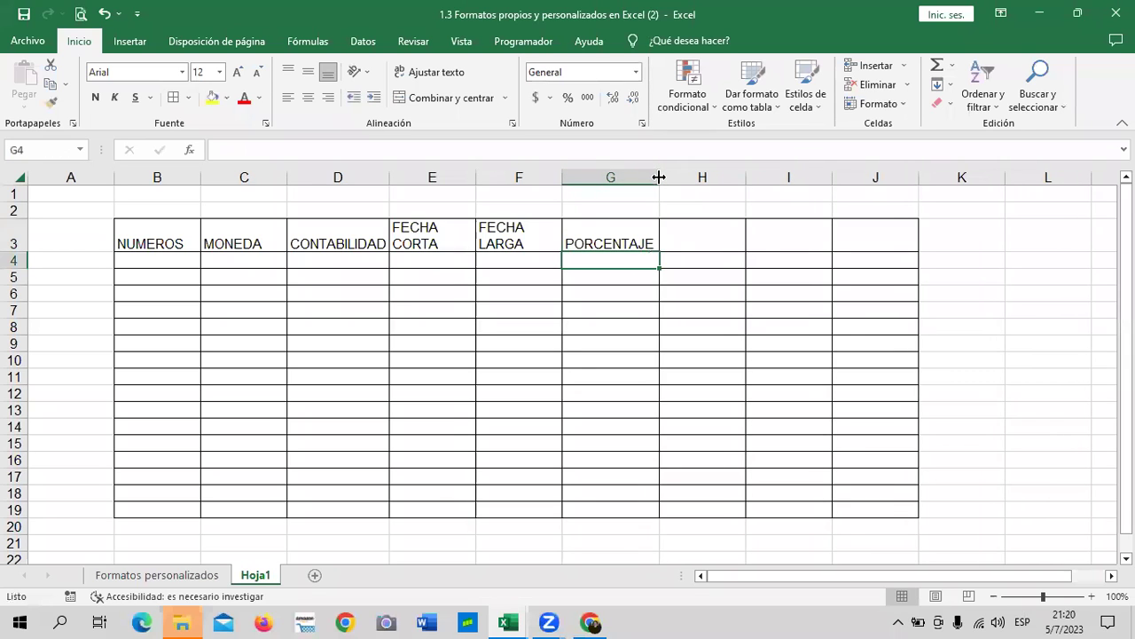
{"action": "left_click", "coordinate": [601, 239]}
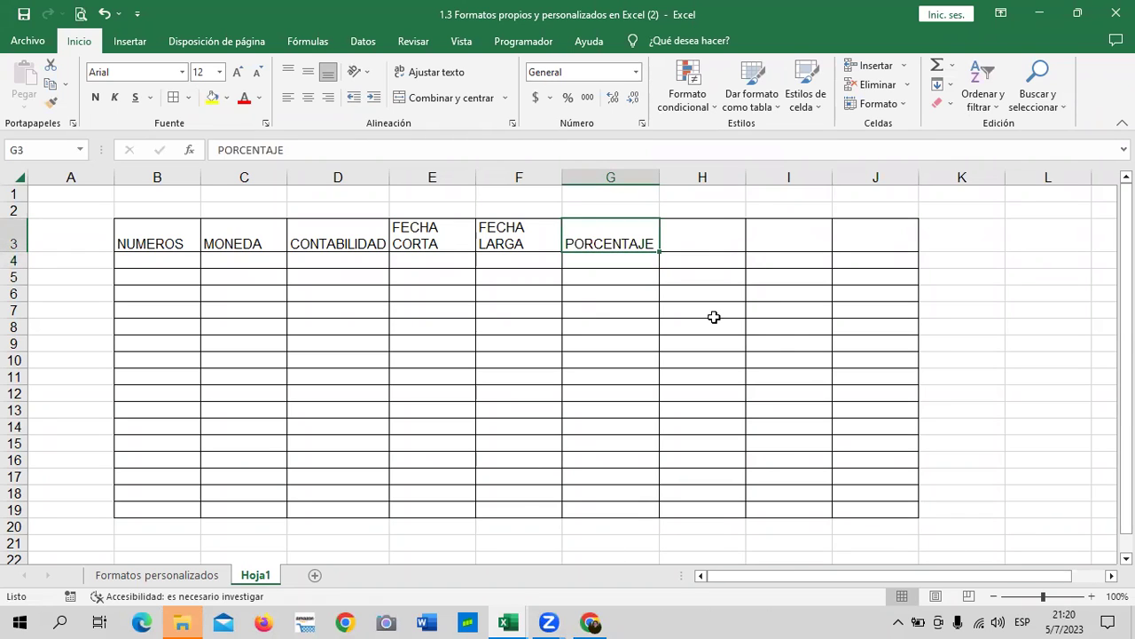
Enter the headers TEXTO in H3 and ALINEACION in I3
{"action": "left_click", "coordinate": [707, 237]}
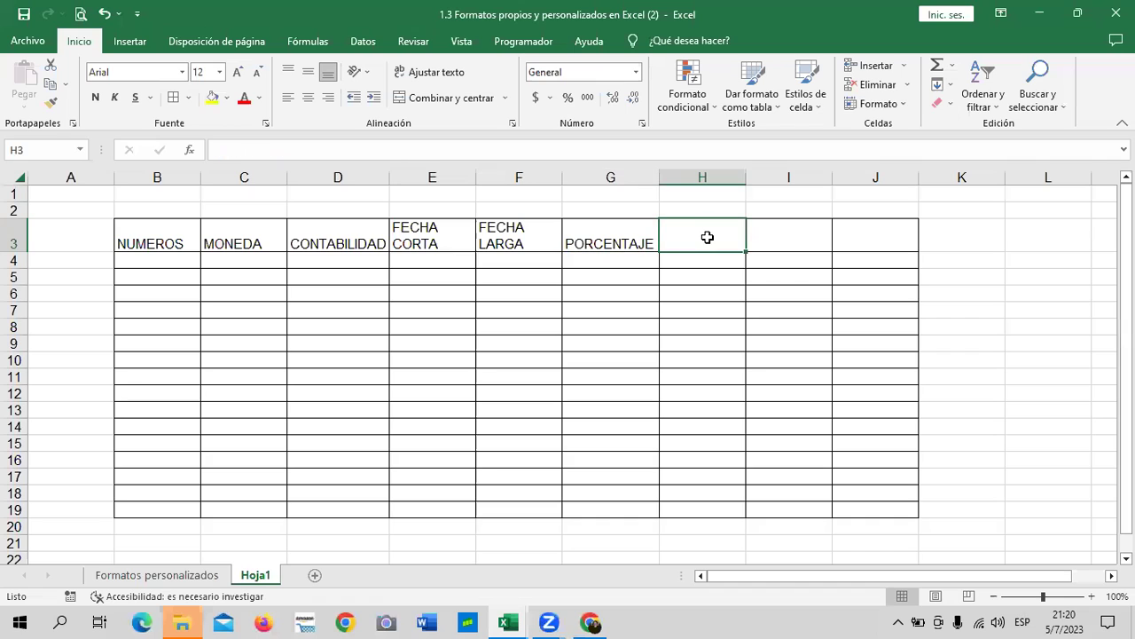
{"action": "type", "text": "TEX"}
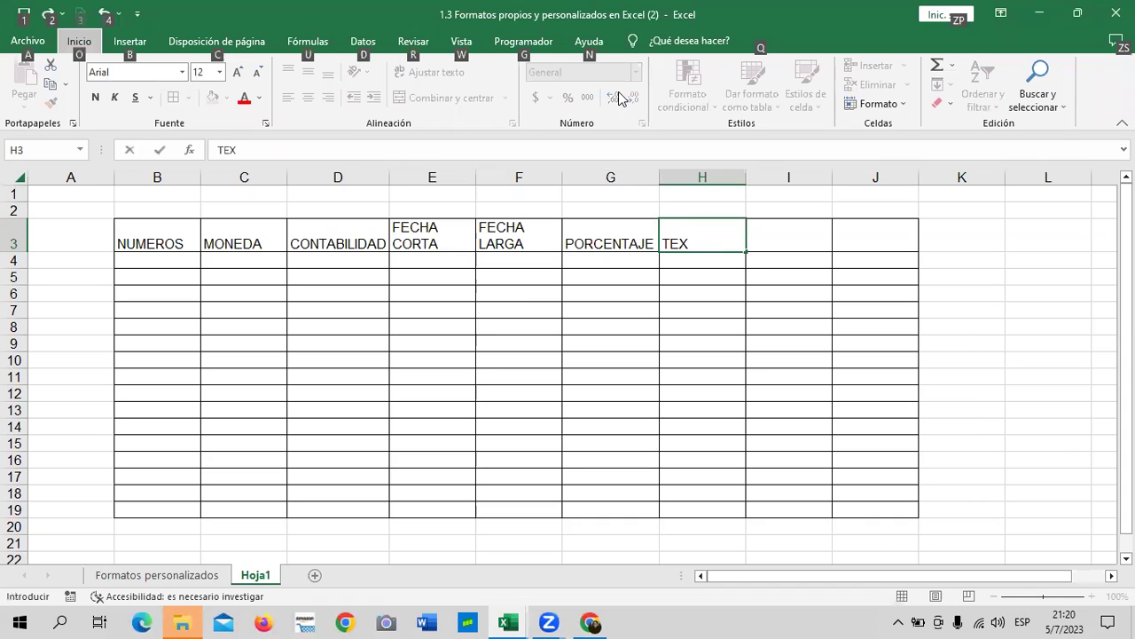
{"action": "type", "text": "to"}
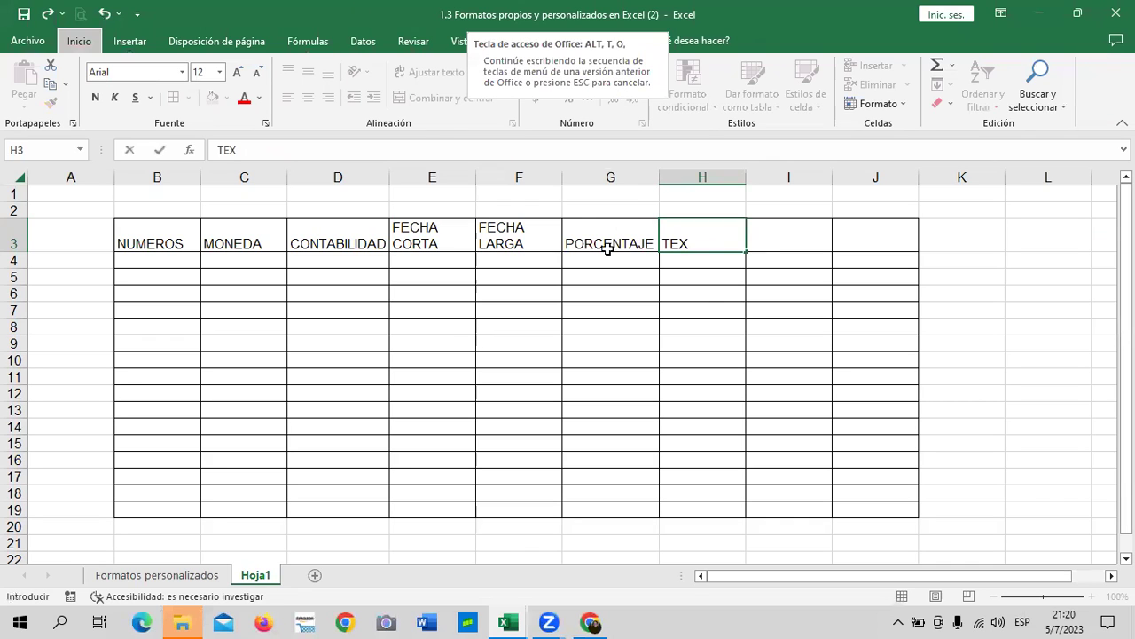
{"action": "left_click", "coordinate": [710, 311]}
{"action": "left_click", "coordinate": [699, 236]}
{"action": "double_click", "coordinate": [701, 240]}
{"action": "double_click", "coordinate": [702, 241]}
{"action": "left_click", "coordinate": [704, 244]}
{"action": "type", "text": "TO"}
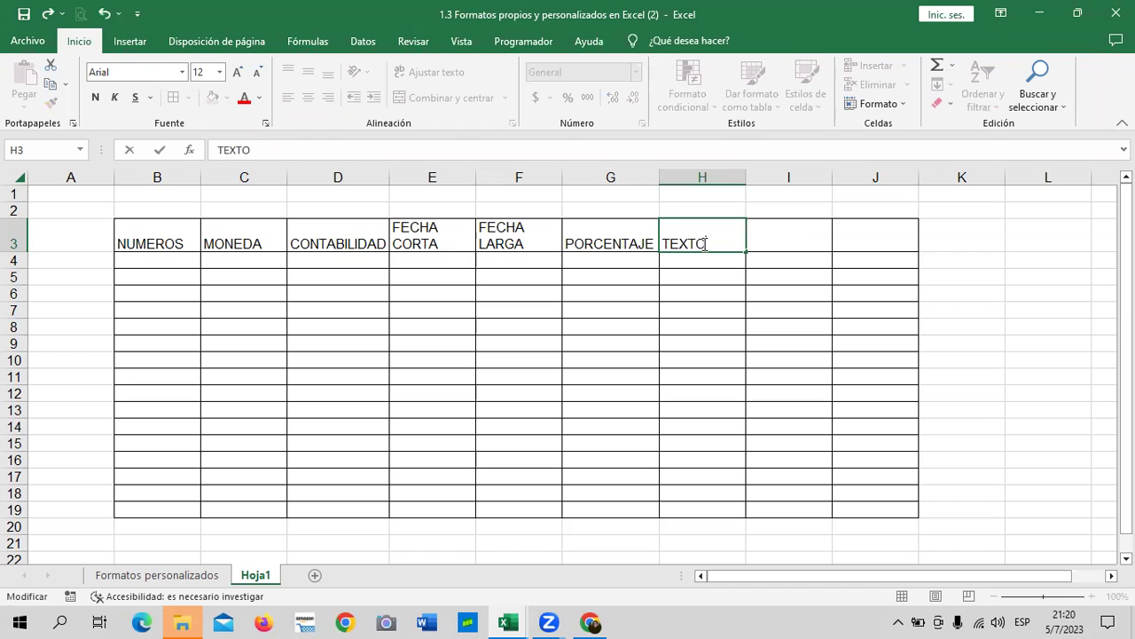
{"action": "key", "text": "Return"}
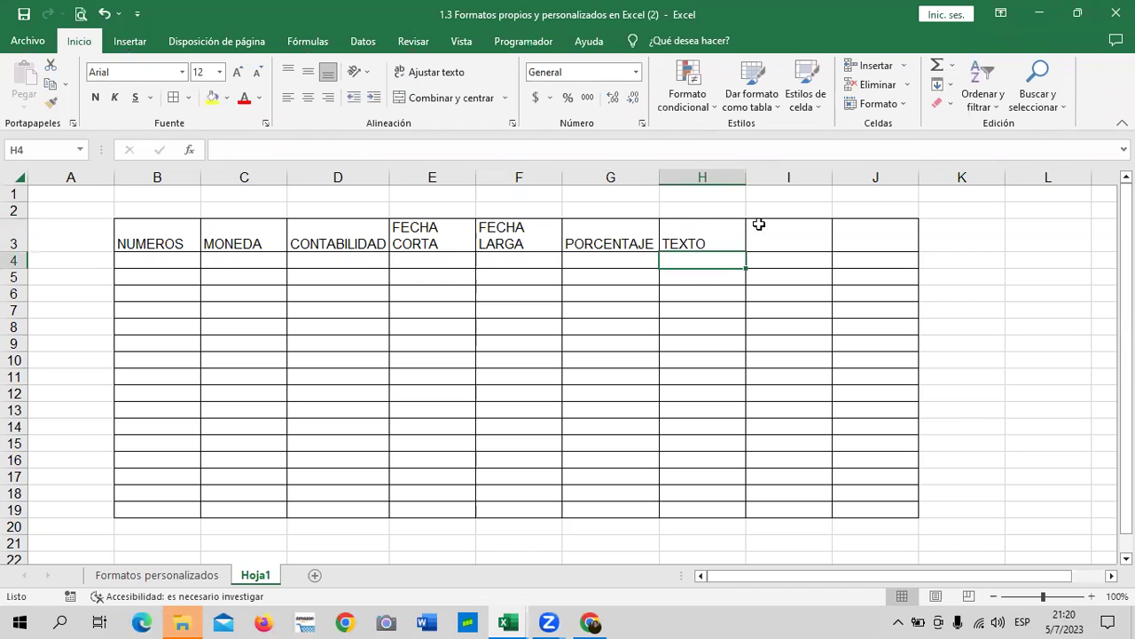
{"action": "left_click", "coordinate": [760, 224]}
{"action": "type", "text": "ALINEACION"}
{"action": "key", "text": "Return"}
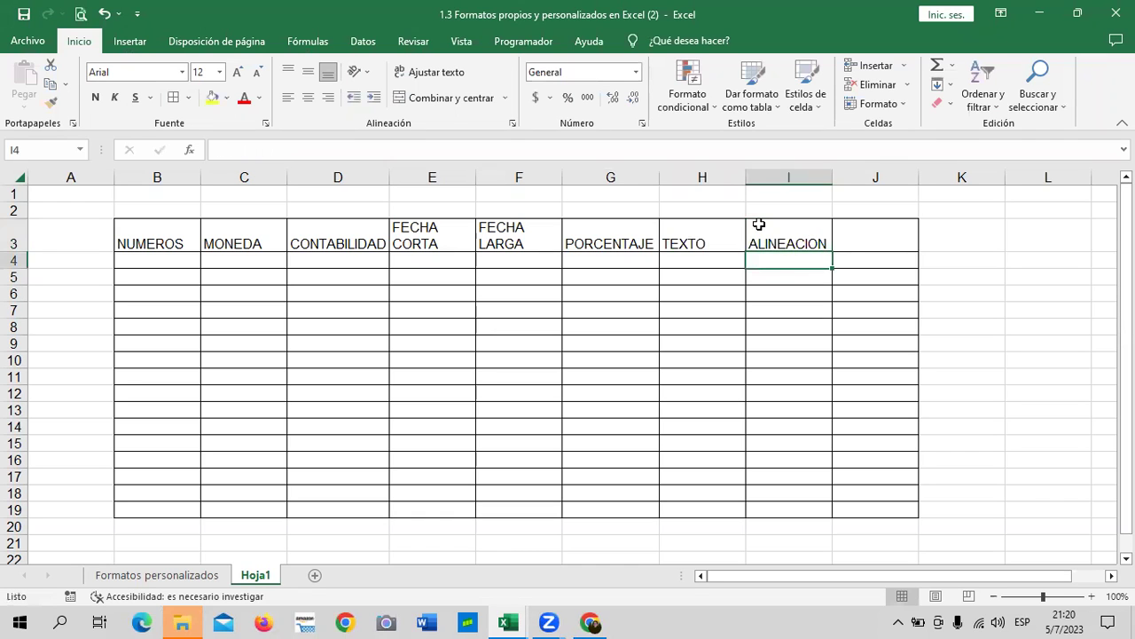
{"action": "left_click", "coordinate": [793, 236]}
{"action": "left_click", "coordinate": [849, 231]}
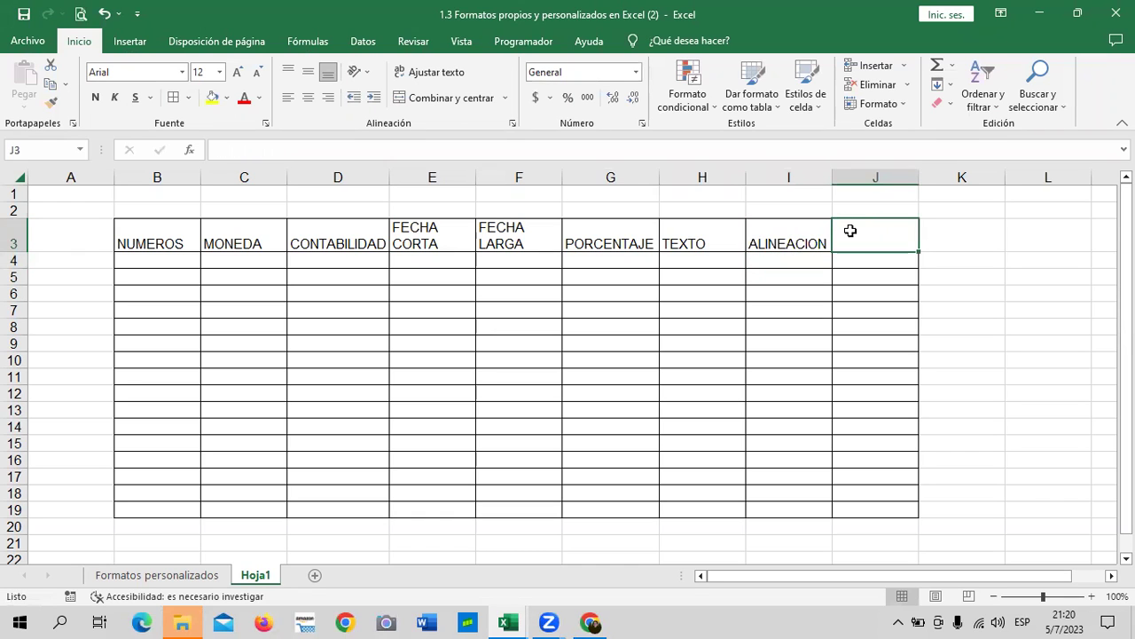
Apply Centrar alignment to the header row B3:J3
{"action": "left_click_drag", "start_coordinate": [170, 258], "coordinate": [162, 497]}
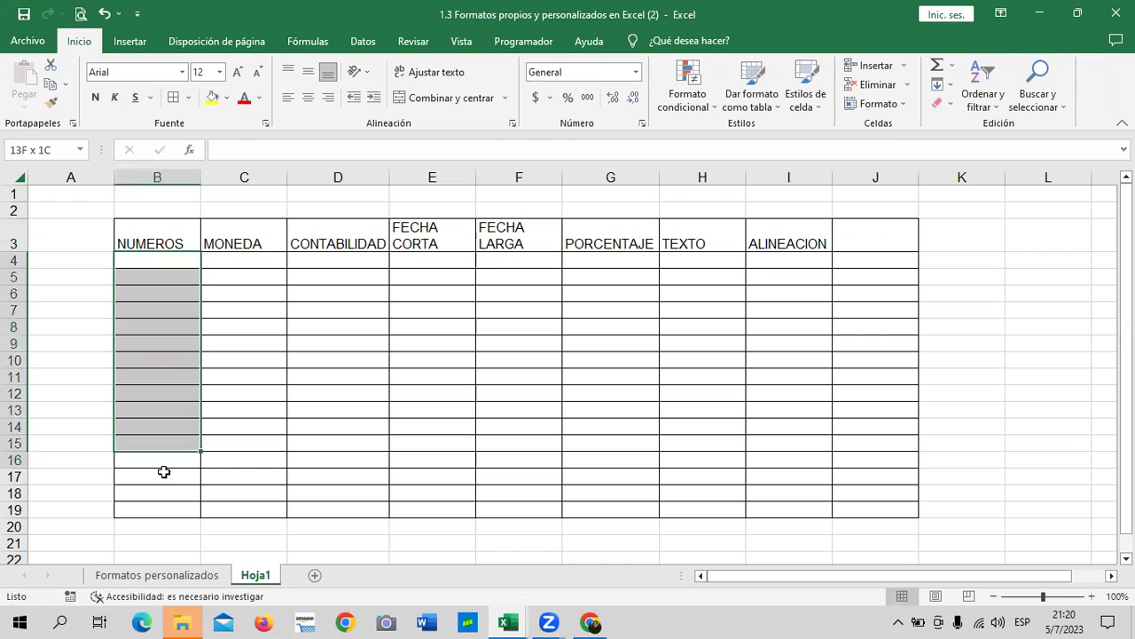
{"action": "left_click", "coordinate": [312, 476]}
{"action": "left_click_drag", "start_coordinate": [174, 256], "coordinate": [165, 503]}
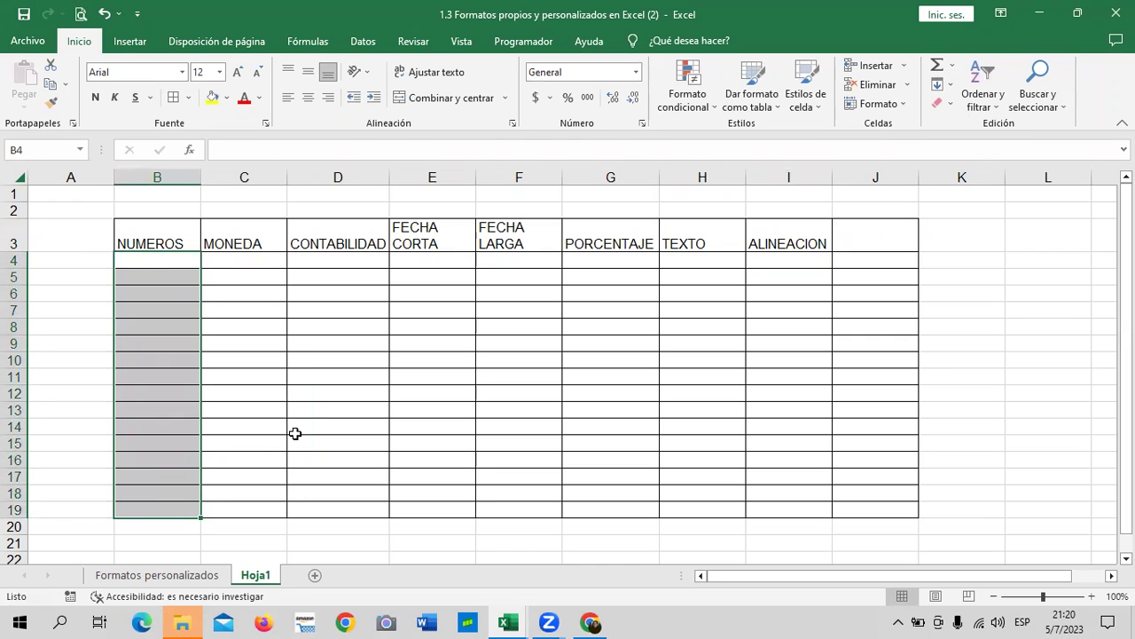
{"action": "left_click_drag", "start_coordinate": [172, 237], "coordinate": [860, 237]}
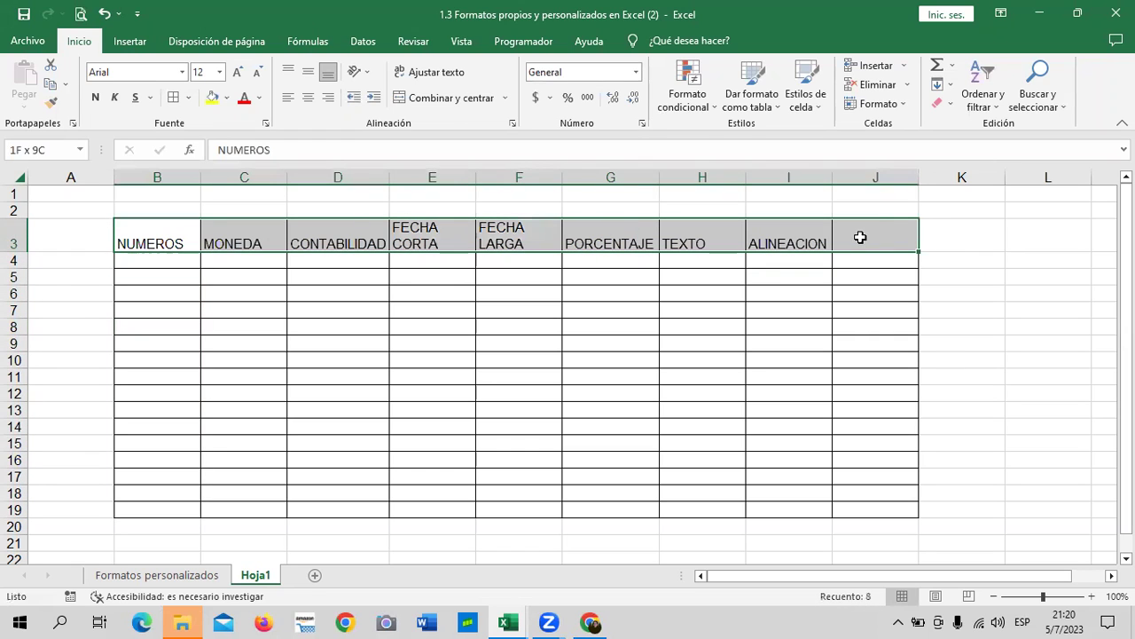
{"action": "left_click", "coordinate": [311, 105]}
{"action": "left_click", "coordinate": [470, 373]}
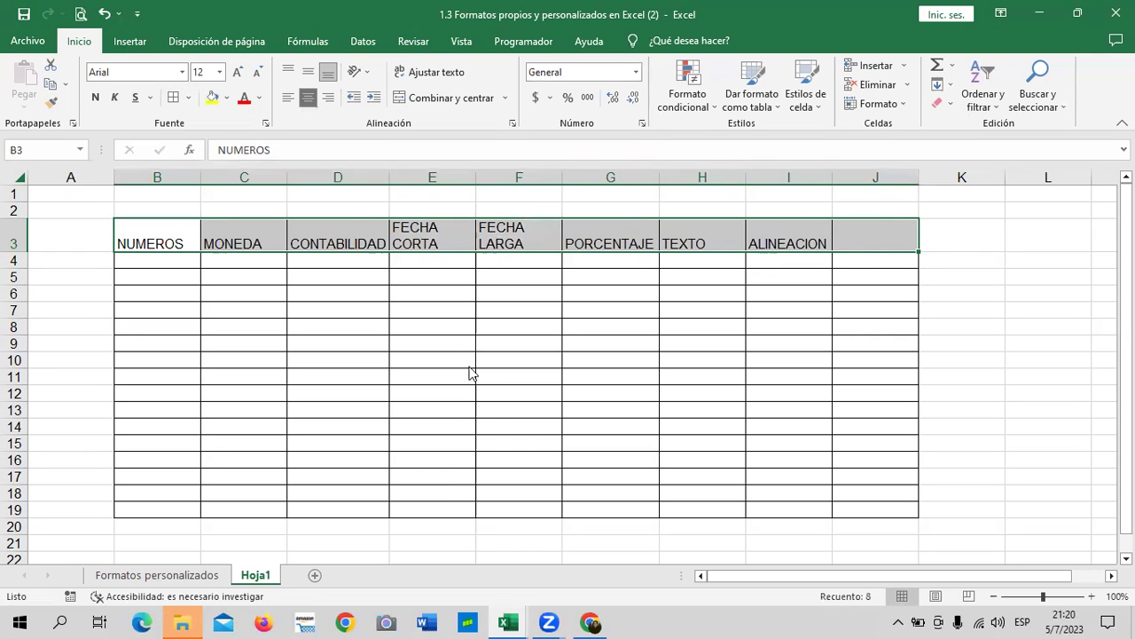
{"action": "left_click", "coordinate": [444, 230]}
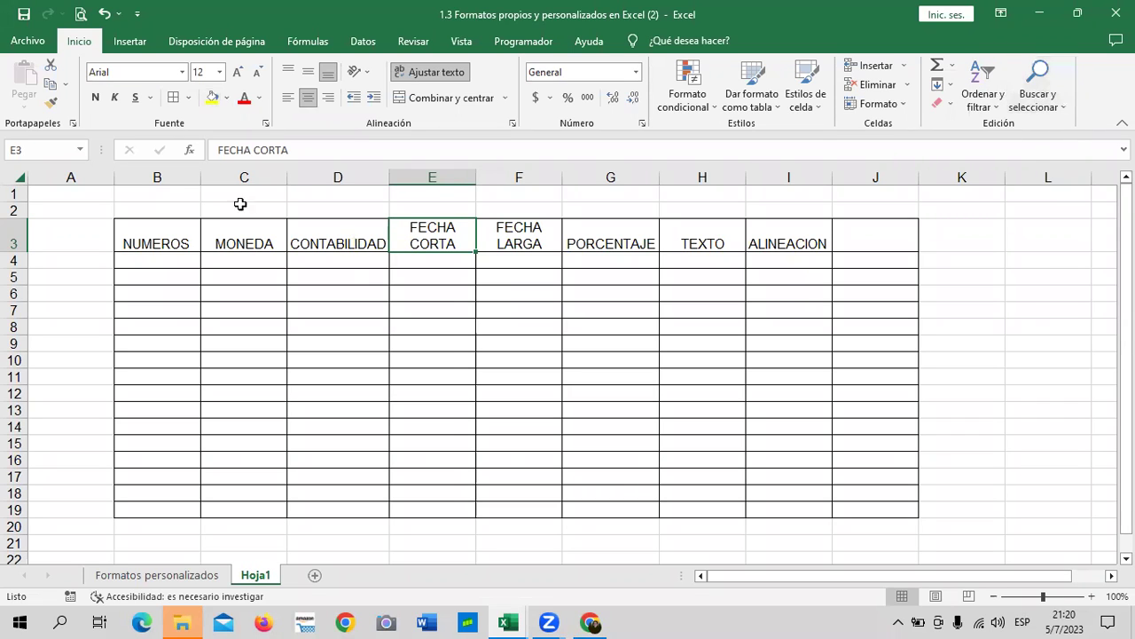
{"action": "left_click", "coordinate": [227, 97]}
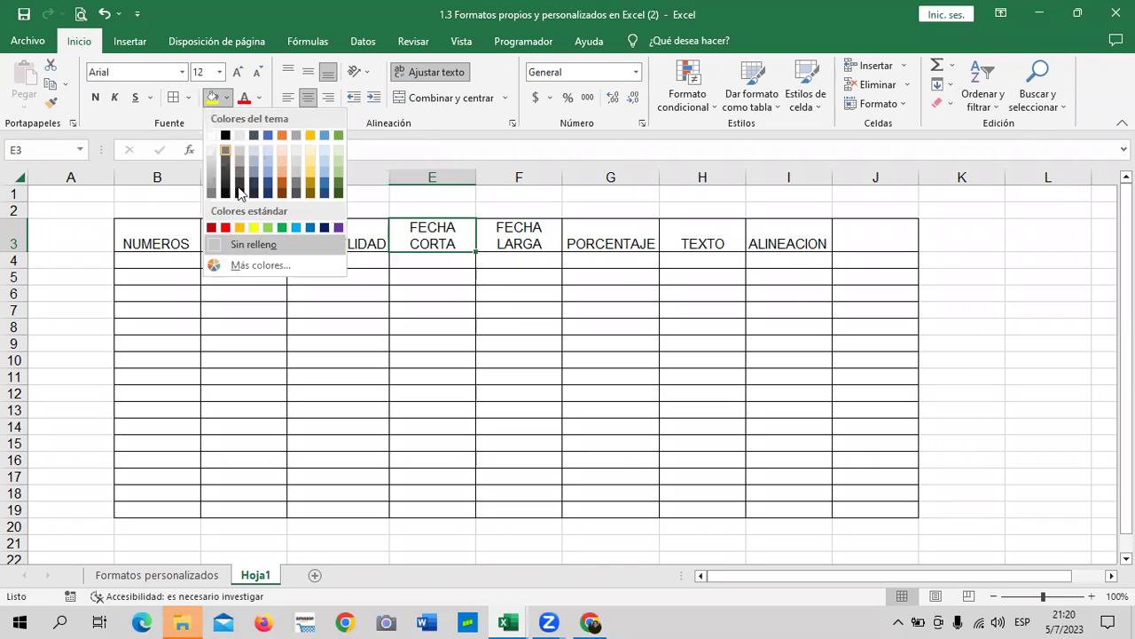
{"action": "left_click", "coordinate": [258, 266]}
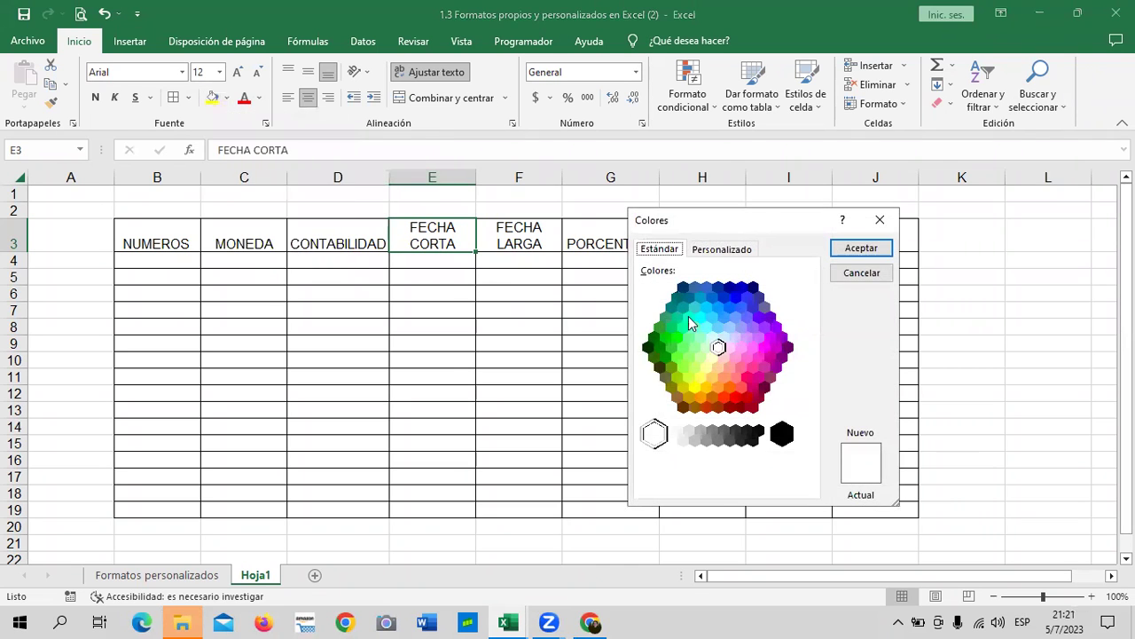
{"action": "left_click", "coordinate": [721, 249]}
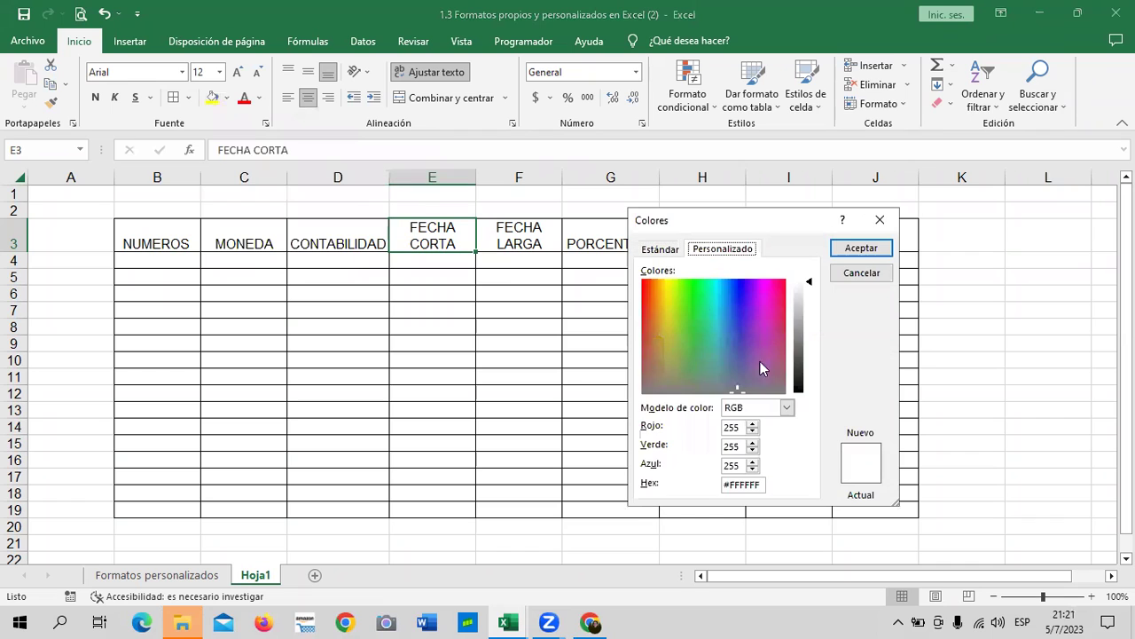
{"action": "left_click", "coordinate": [882, 221]}
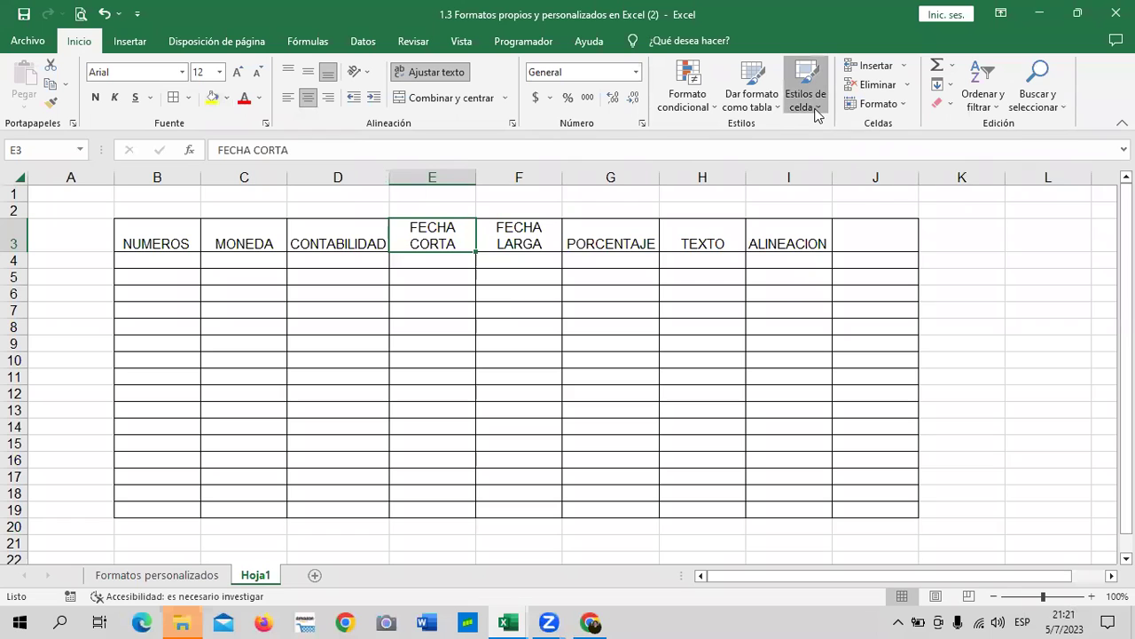
Apply the Celda de comprobación cell style to the headers in B3:J3
{"action": "left_click", "coordinate": [816, 112]}
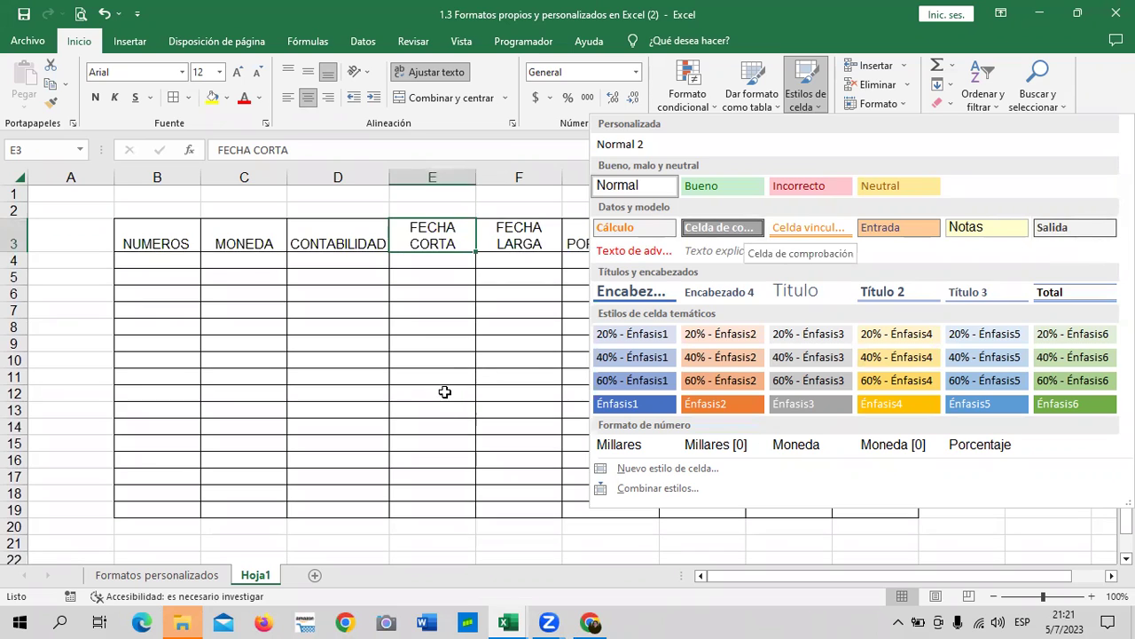
{"action": "left_click", "coordinate": [443, 395]}
{"action": "mouse_move", "coordinate": [168, 225]}
{"action": "left_mouse_down"}
{"action": "mouse_move", "coordinate": [665, 256]}
{"action": "mouse_move", "coordinate": [878, 232]}
{"action": "left_mouse_up"}
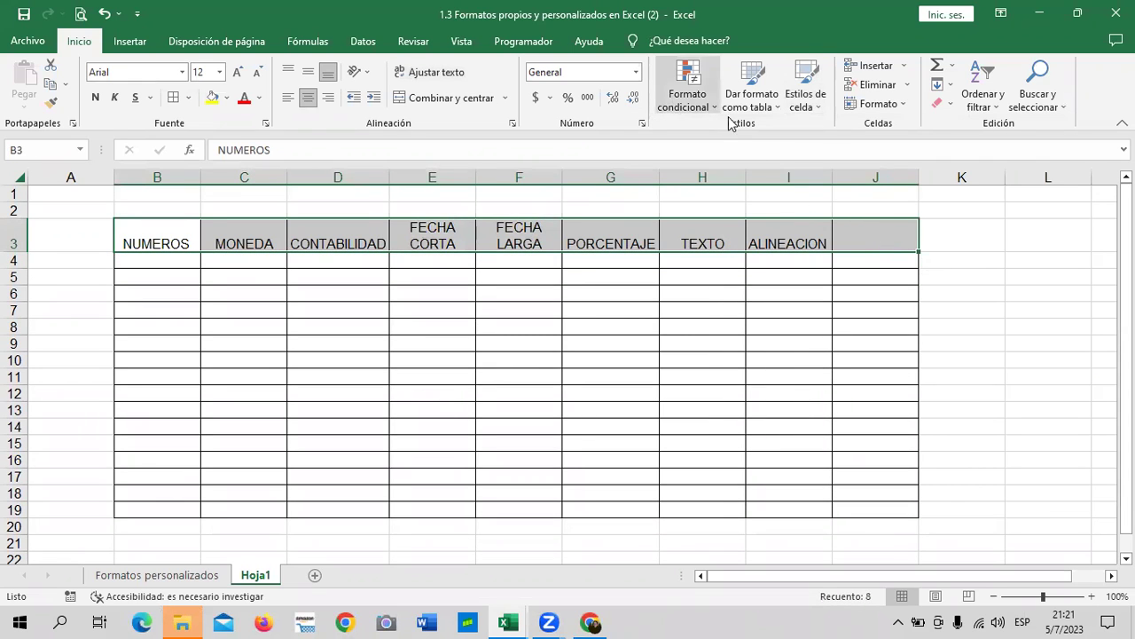
{"action": "left_click", "coordinate": [818, 108]}
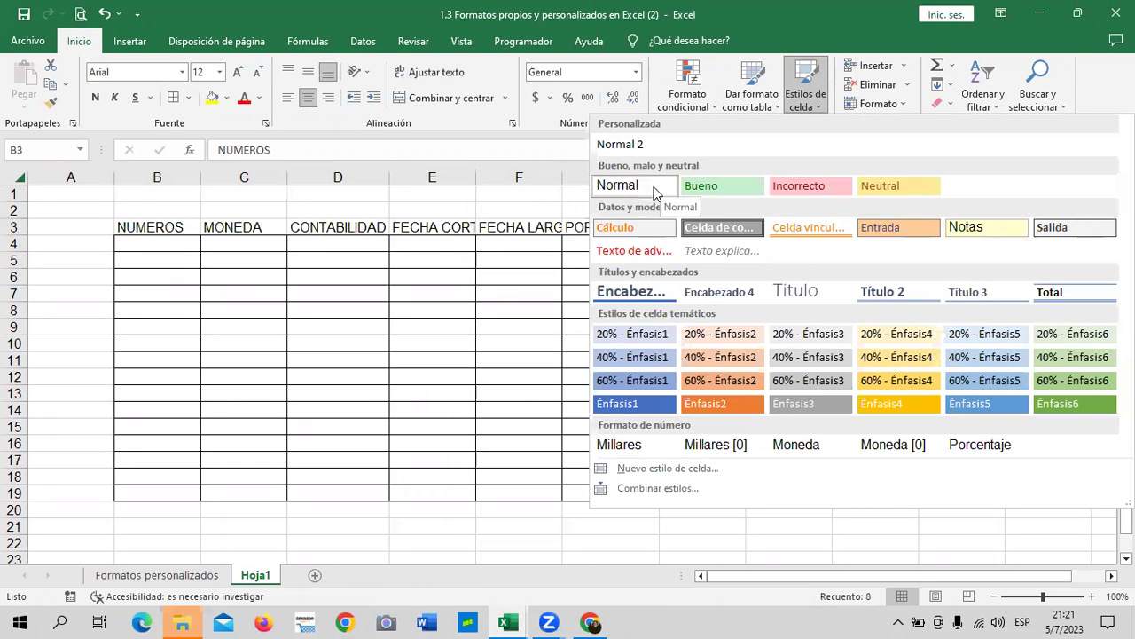
{"action": "left_click", "coordinate": [726, 228]}
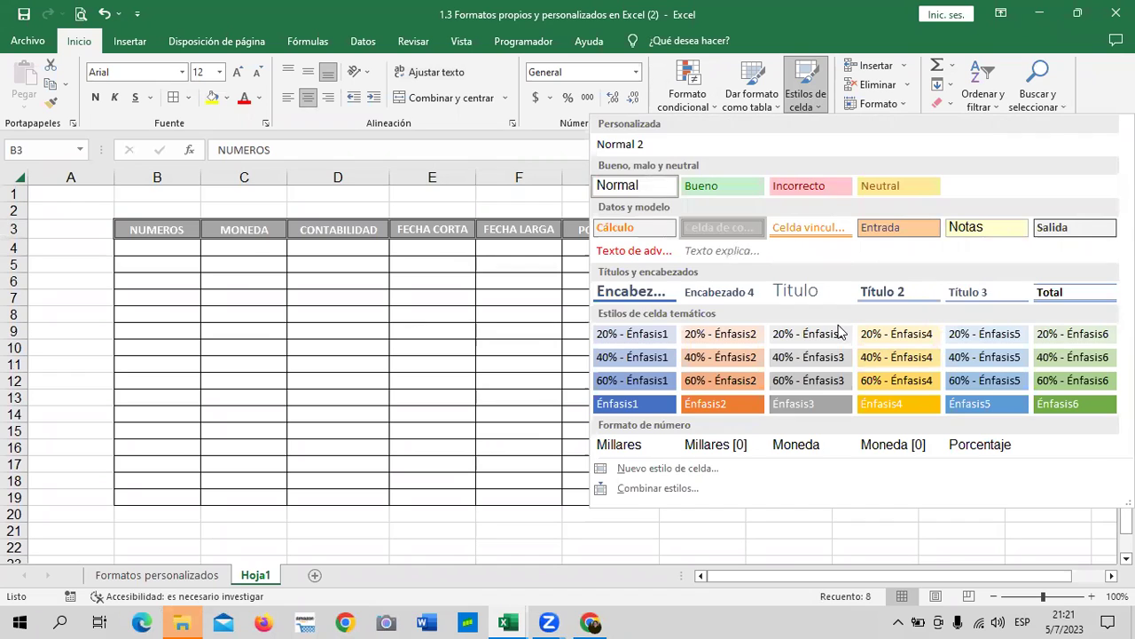
{"action": "left_click", "coordinate": [1091, 596]}
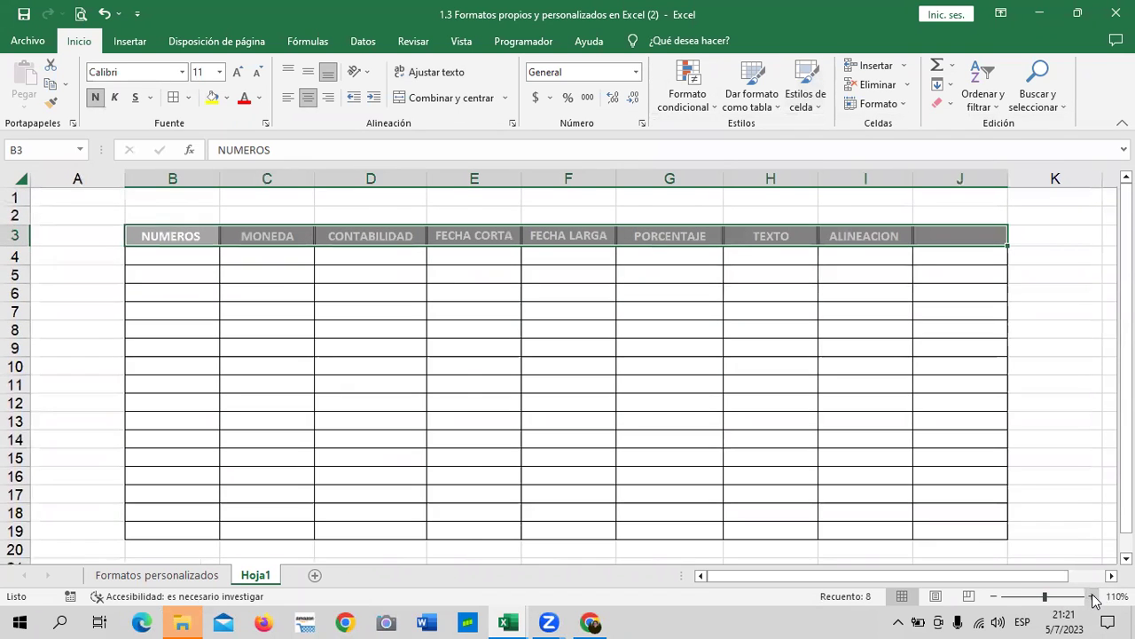
{"action": "left_click", "coordinate": [1091, 596]}
{"action": "left_click", "coordinate": [975, 537]}
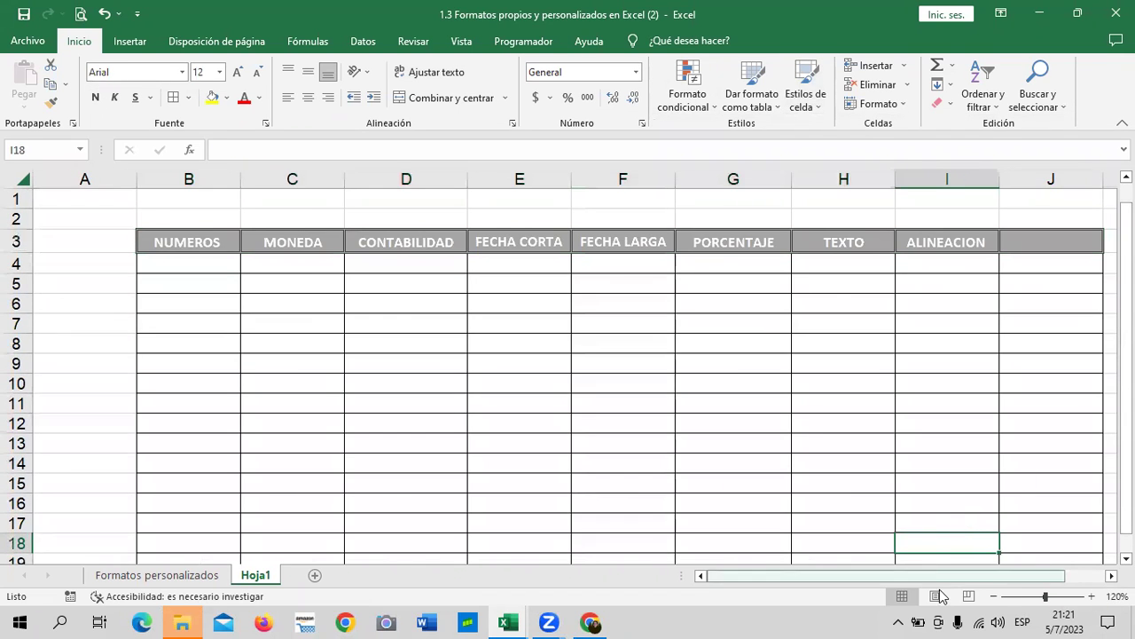
{"action": "left_click", "coordinate": [993, 596]}
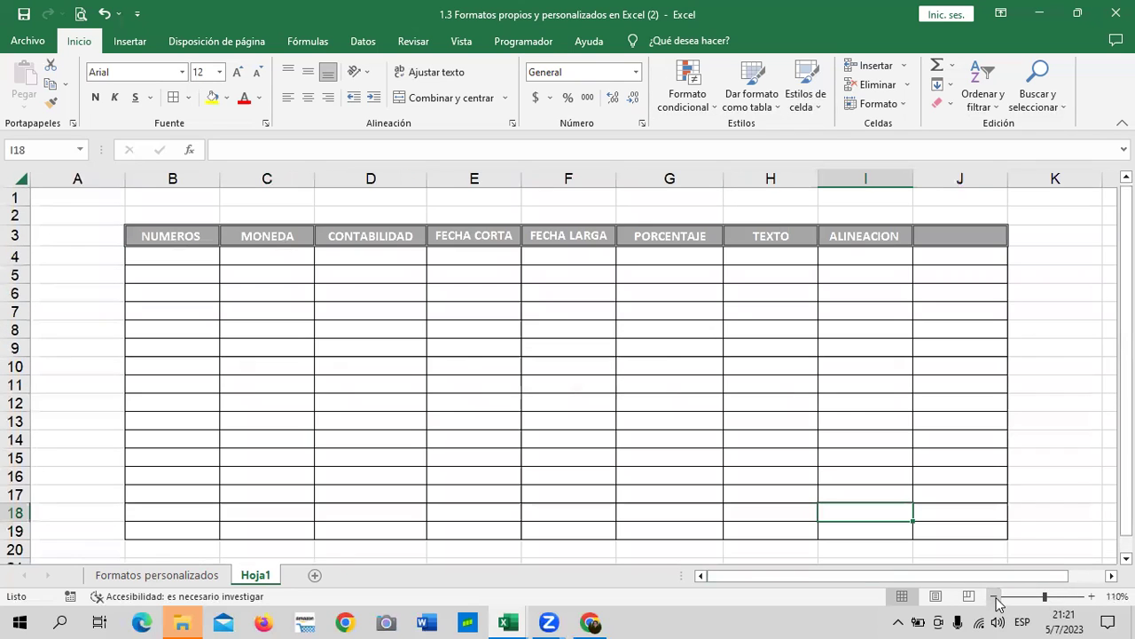
{"action": "left_click_drag", "start_coordinate": [969, 574], "coordinate": [969, 574]}
Format C4:C19 as Moneda and D4:D19 as Contabilidad
{"action": "left_click", "coordinate": [456, 349]}
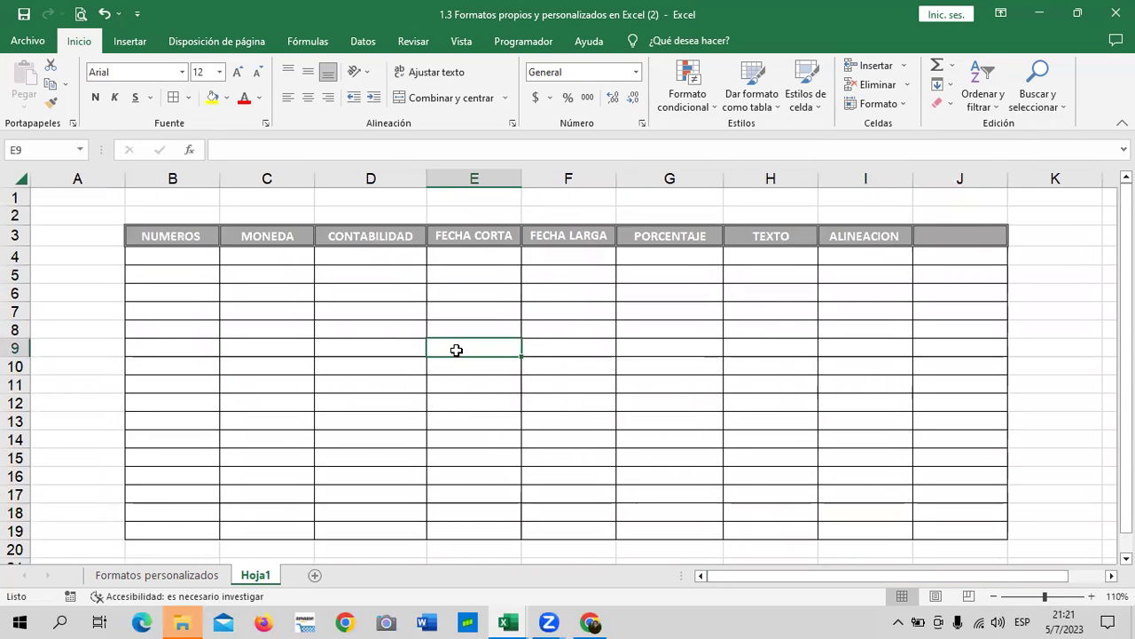
{"action": "left_click_drag", "start_coordinate": [272, 249], "coordinate": [304, 529]}
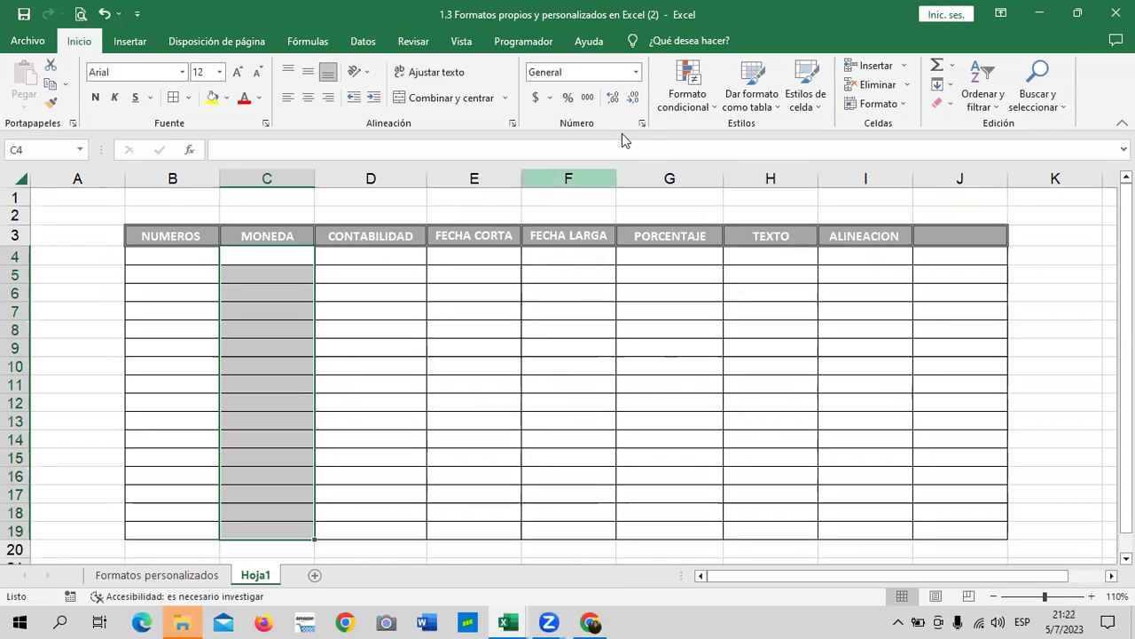
{"action": "left_click", "coordinate": [635, 73]}
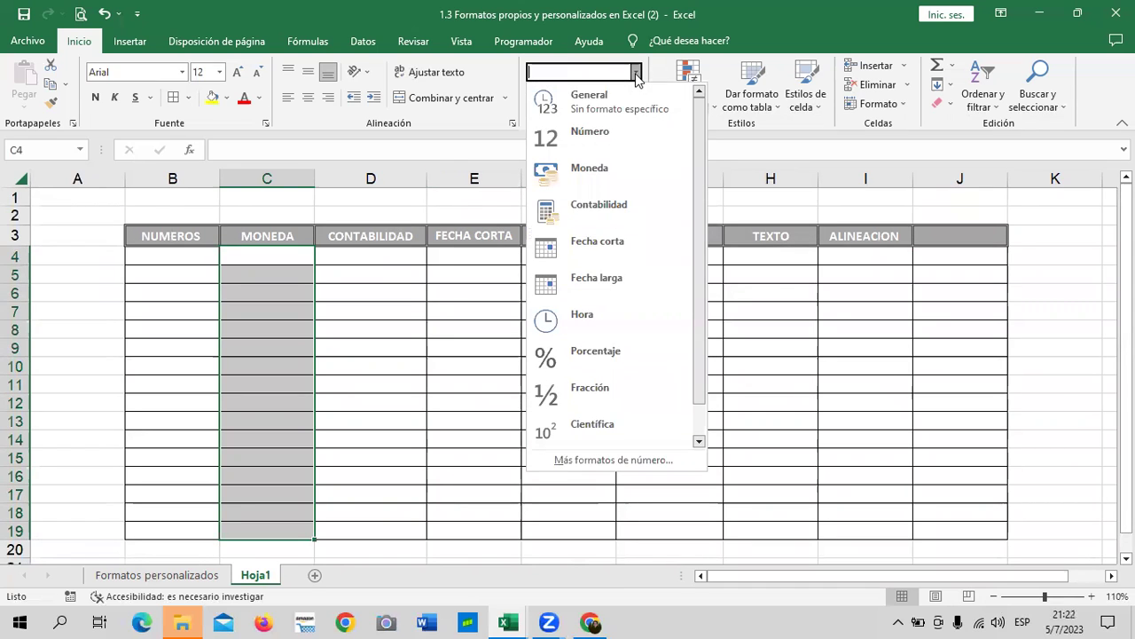
{"action": "left_click", "coordinate": [616, 168]}
{"action": "left_click_drag", "start_coordinate": [391, 255], "coordinate": [399, 532]}
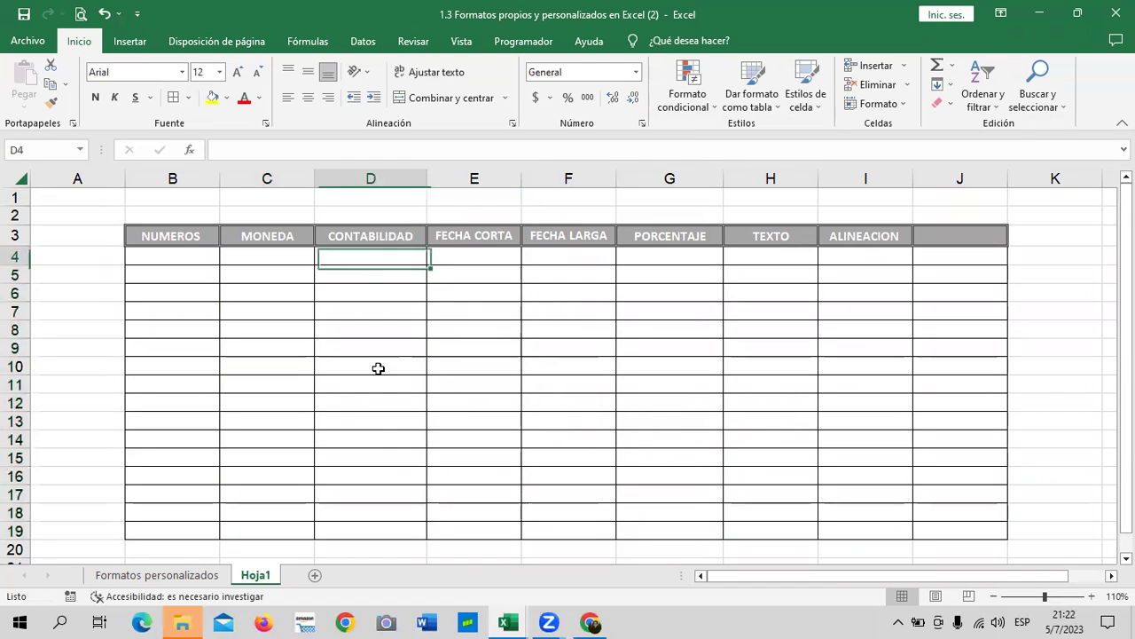
{"action": "left_click", "coordinate": [635, 73]}
{"action": "left_click", "coordinate": [599, 205]}
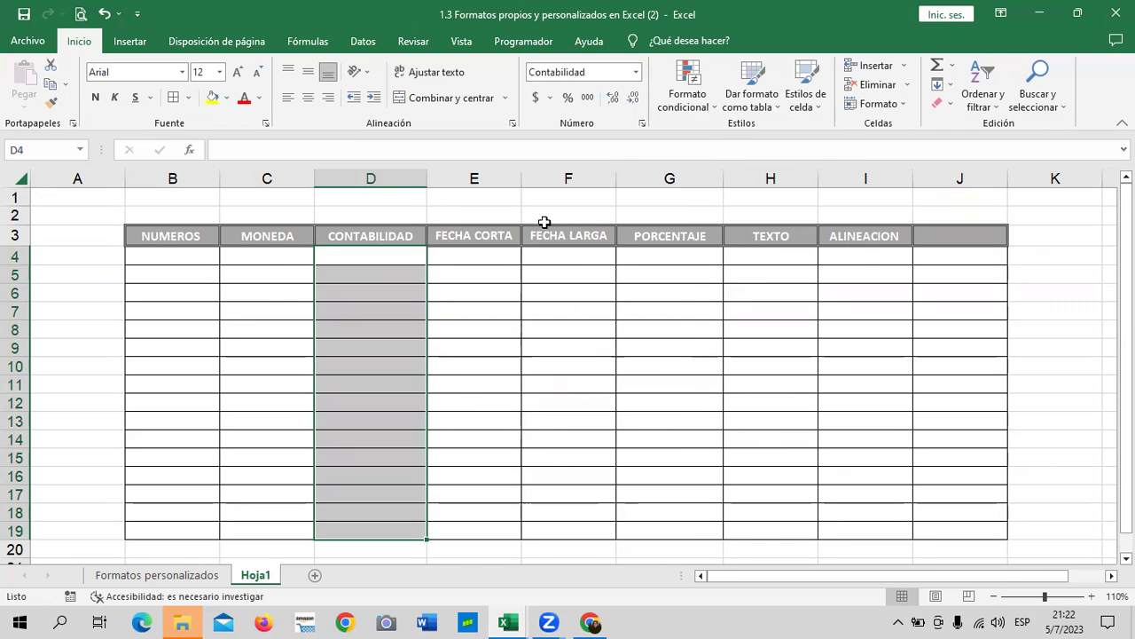
{"action": "left_click_drag", "start_coordinate": [499, 258], "coordinate": [521, 531]}
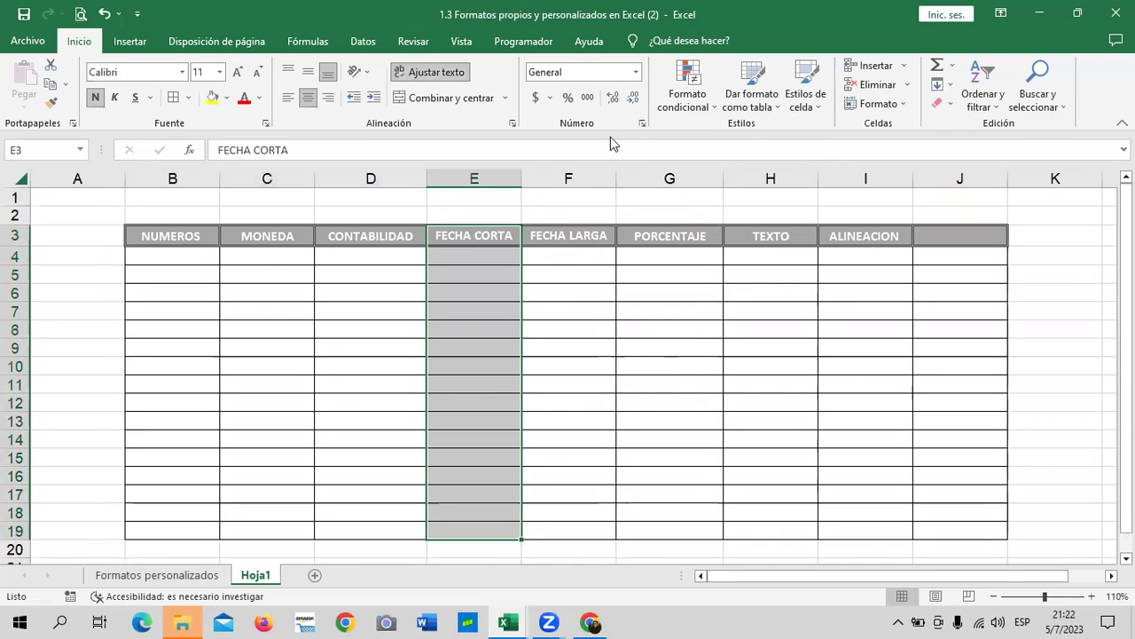
Open Formato de celdas on the Fecha category and compare short date types like *14/3/2012
{"action": "left_click", "coordinate": [642, 124]}
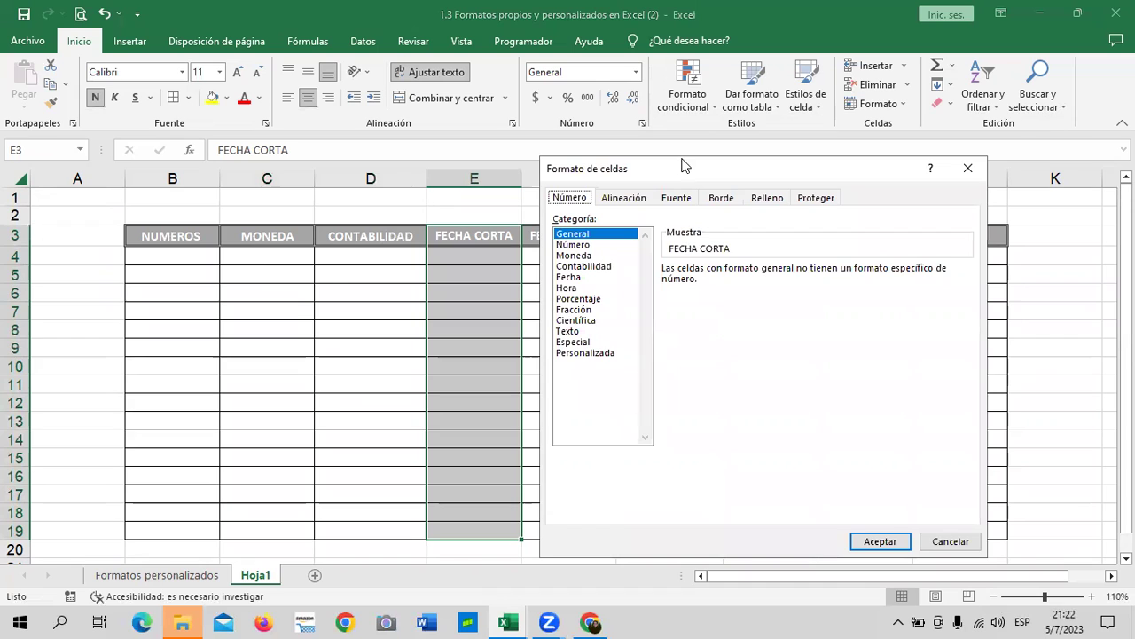
{"action": "left_click_drag", "start_coordinate": [689, 171], "coordinate": [515, 98]}
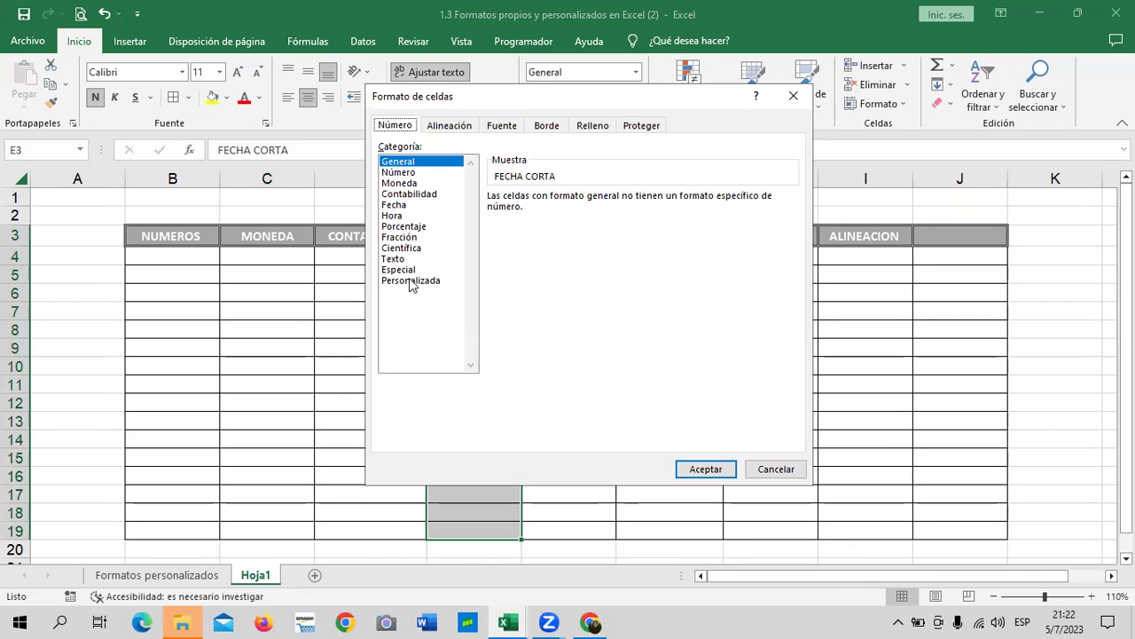
{"action": "left_click", "coordinate": [395, 205]}
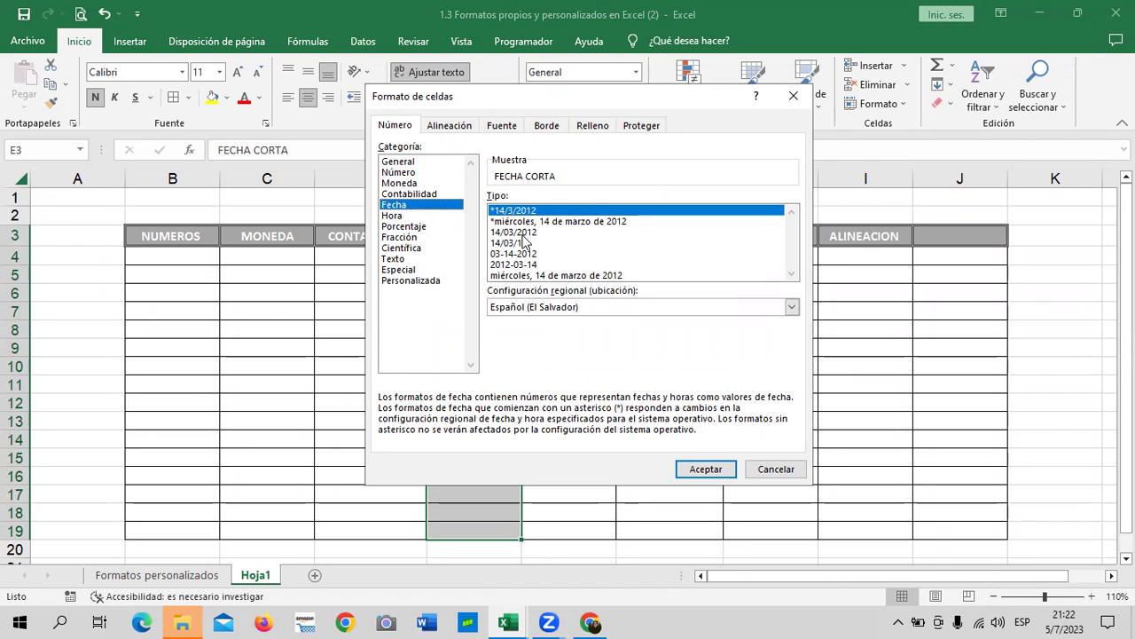
{"action": "left_click", "coordinate": [524, 232]}
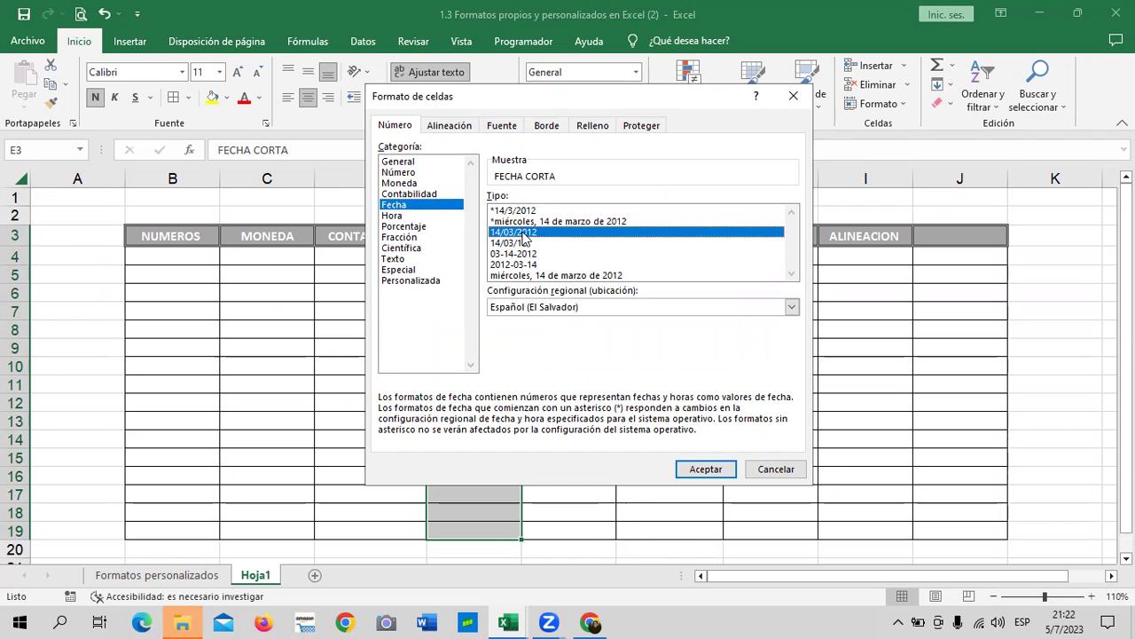
{"action": "left_click", "coordinate": [518, 243]}
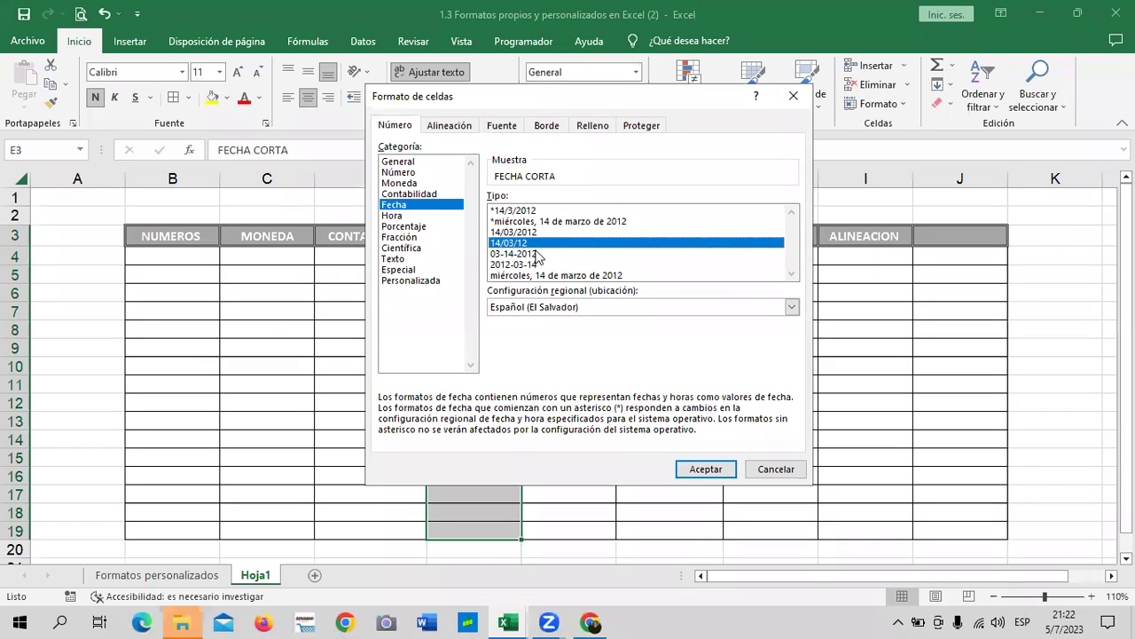
{"action": "left_click", "coordinate": [526, 212]}
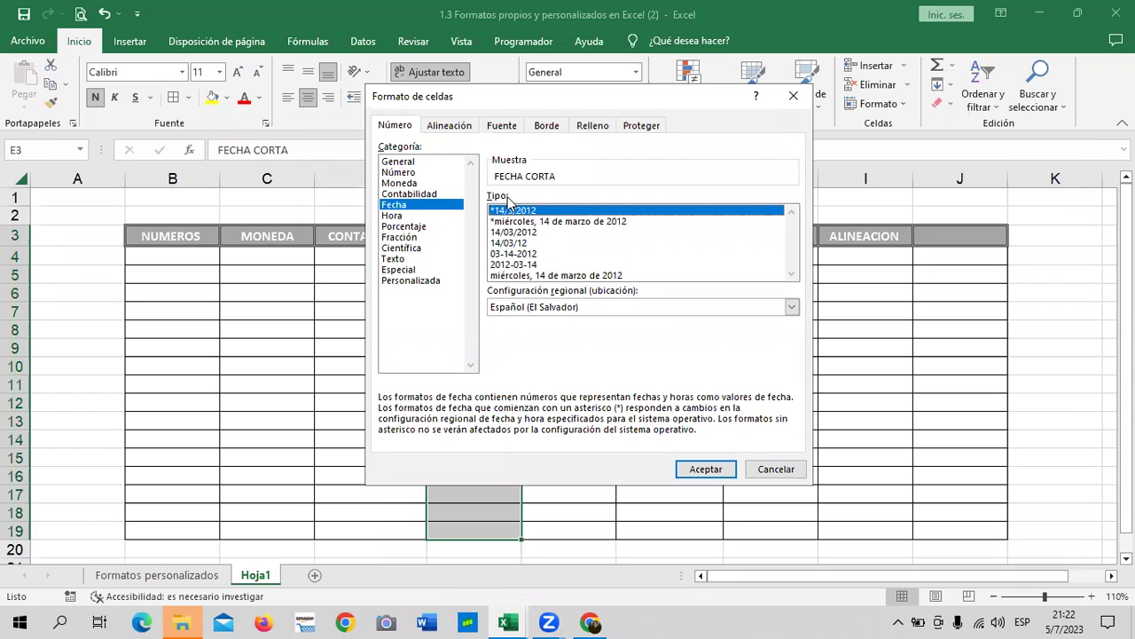
{"action": "left_click", "coordinate": [500, 268]}
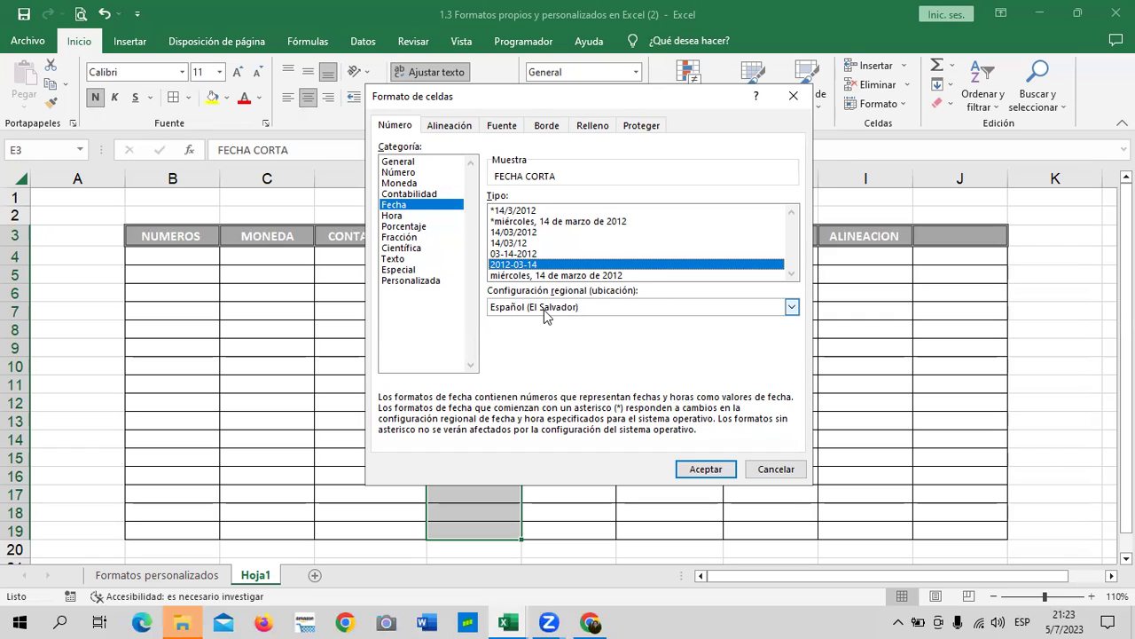
Apply the 03-14-2012 date type to column E, keeping the Español (El Salvador) locale
{"action": "left_click", "coordinate": [792, 307]}
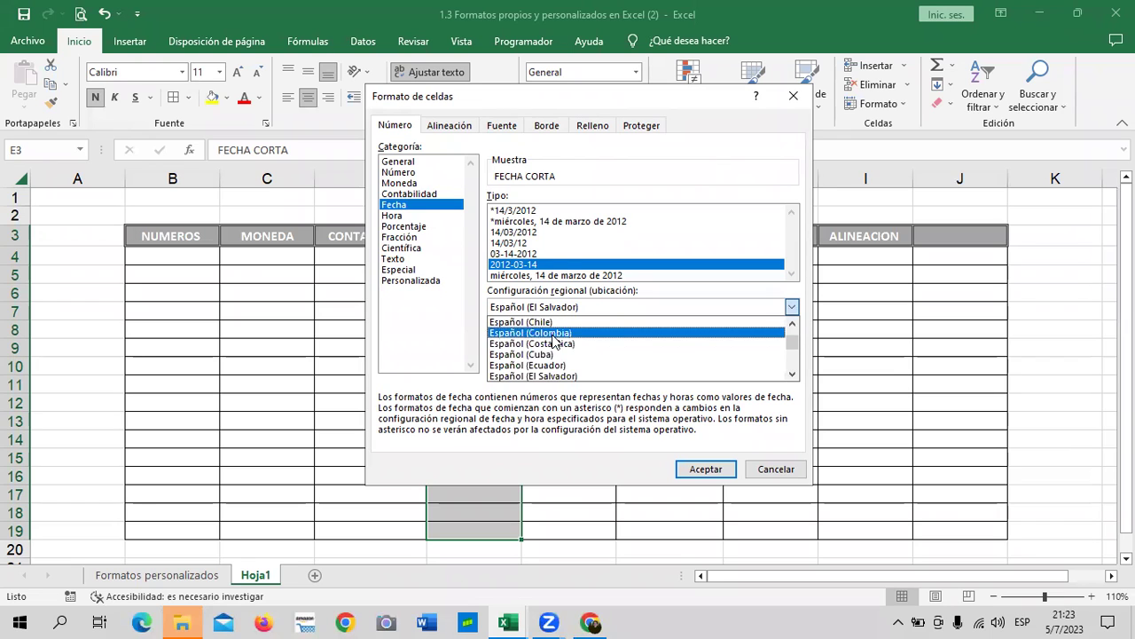
{"action": "left_click", "coordinate": [444, 357]}
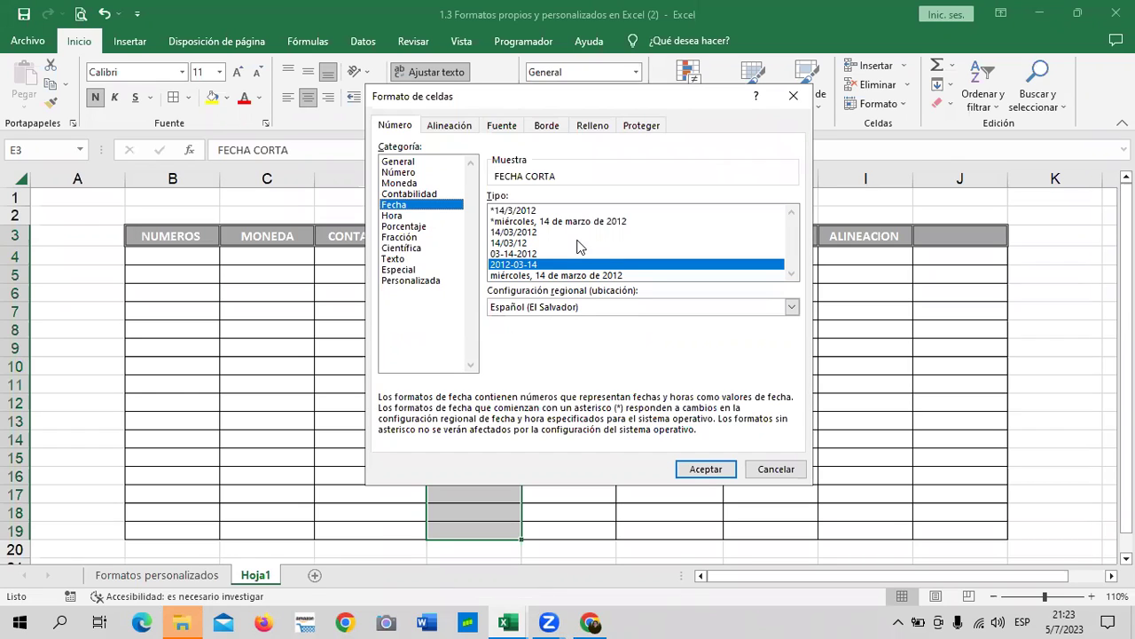
{"action": "left_click", "coordinate": [526, 253]}
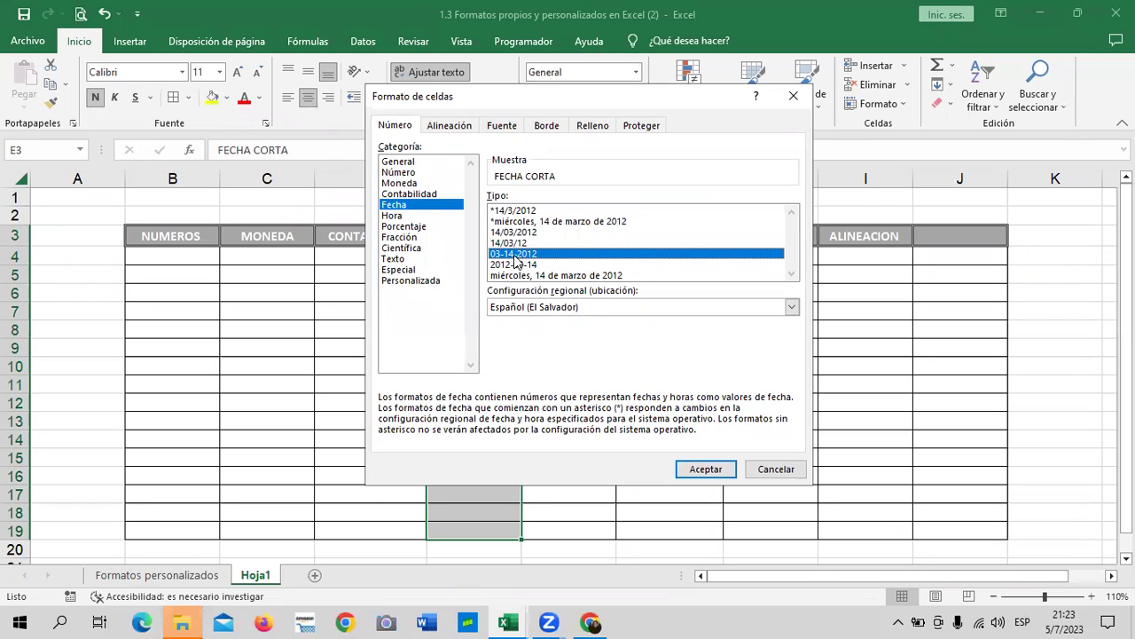
{"action": "left_click", "coordinate": [698, 469]}
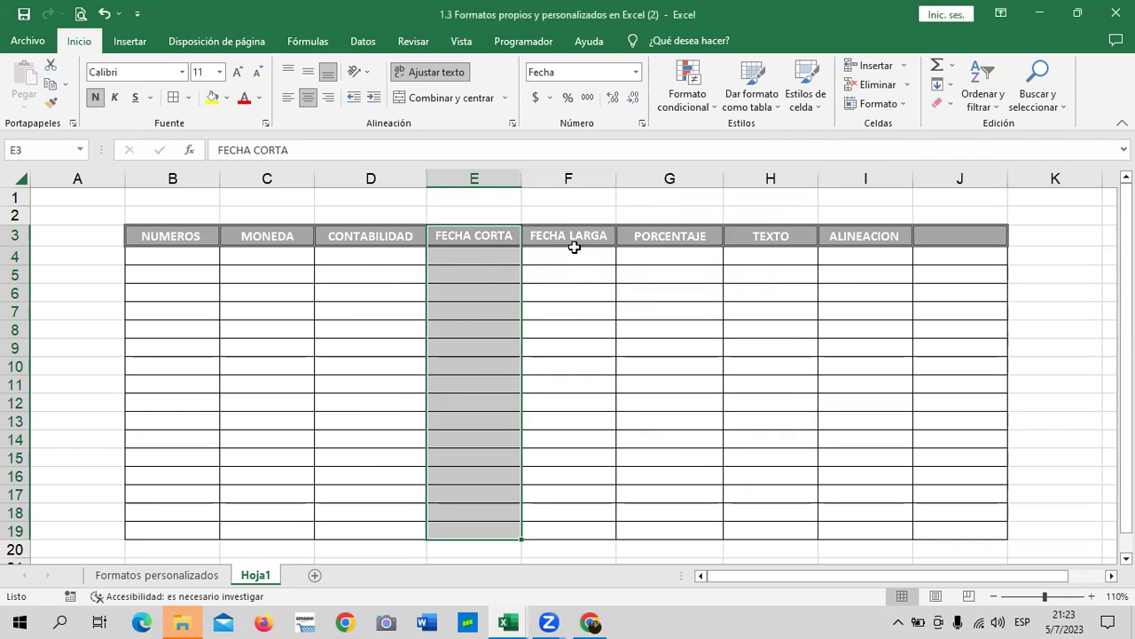
Format F4:F19 with the long date type *miércoles, 14 de marzo de 2012
{"action": "left_click_drag", "start_coordinate": [575, 248], "coordinate": [555, 527]}
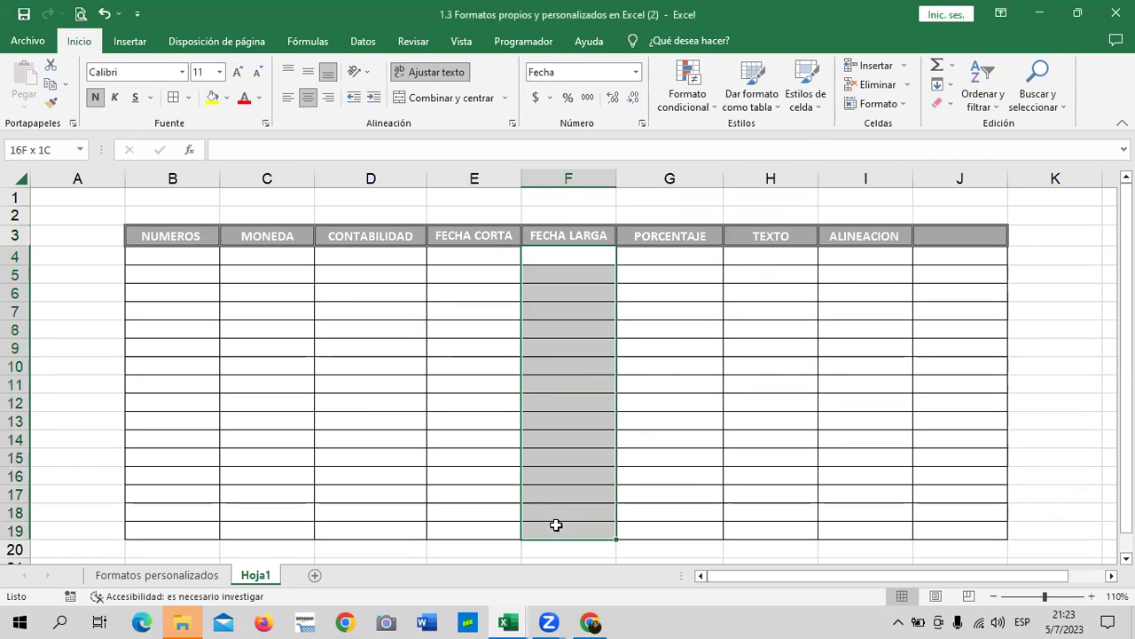
{"action": "left_click", "coordinate": [642, 123]}
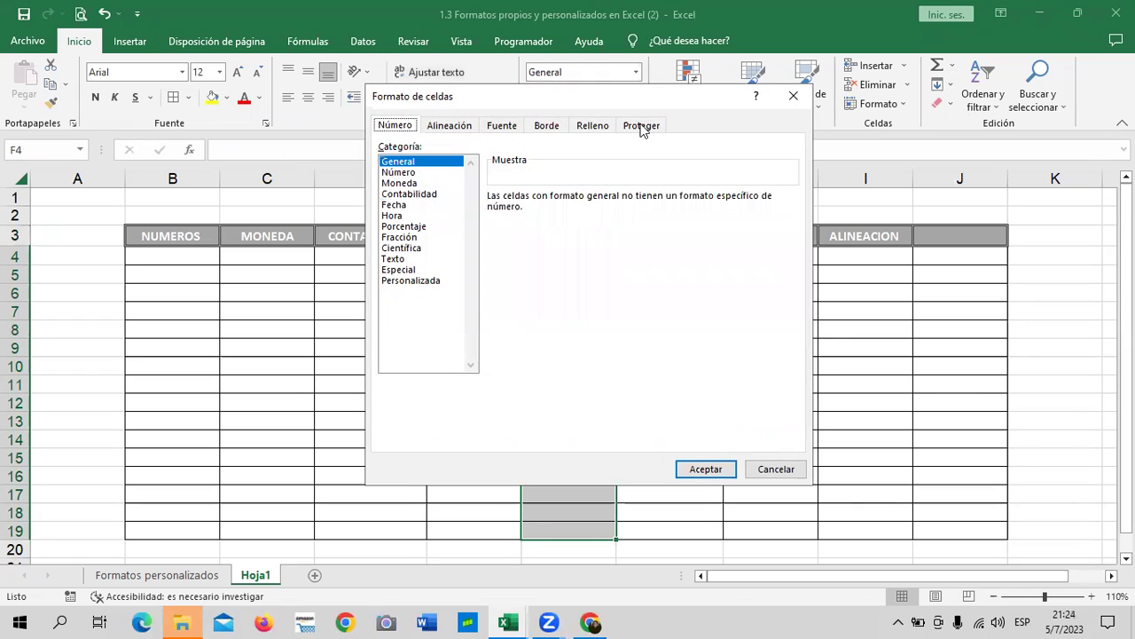
{"action": "left_click", "coordinate": [399, 206]}
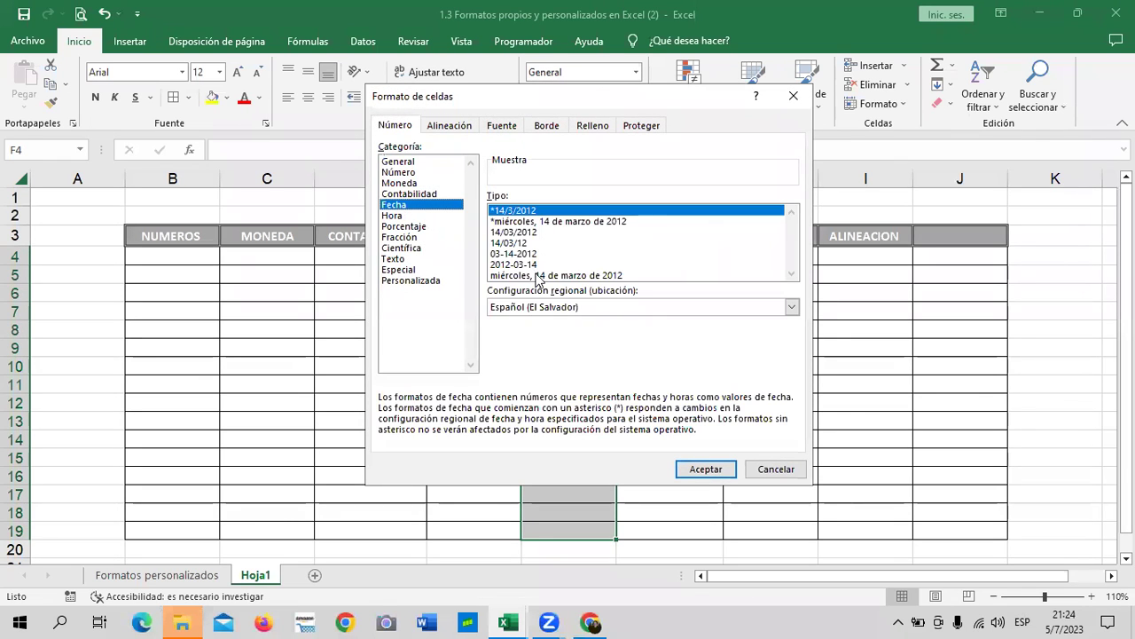
{"action": "left_click", "coordinate": [499, 222]}
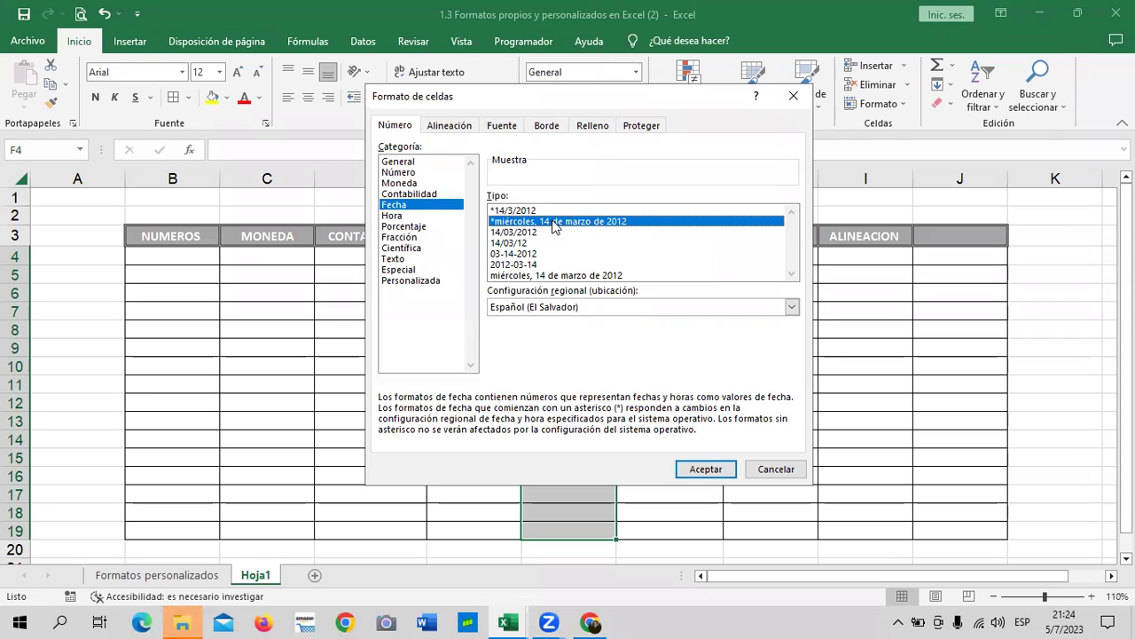
{"action": "left_click", "coordinate": [541, 275]}
{"action": "left_click", "coordinate": [552, 222]}
{"action": "left_click", "coordinate": [560, 276]}
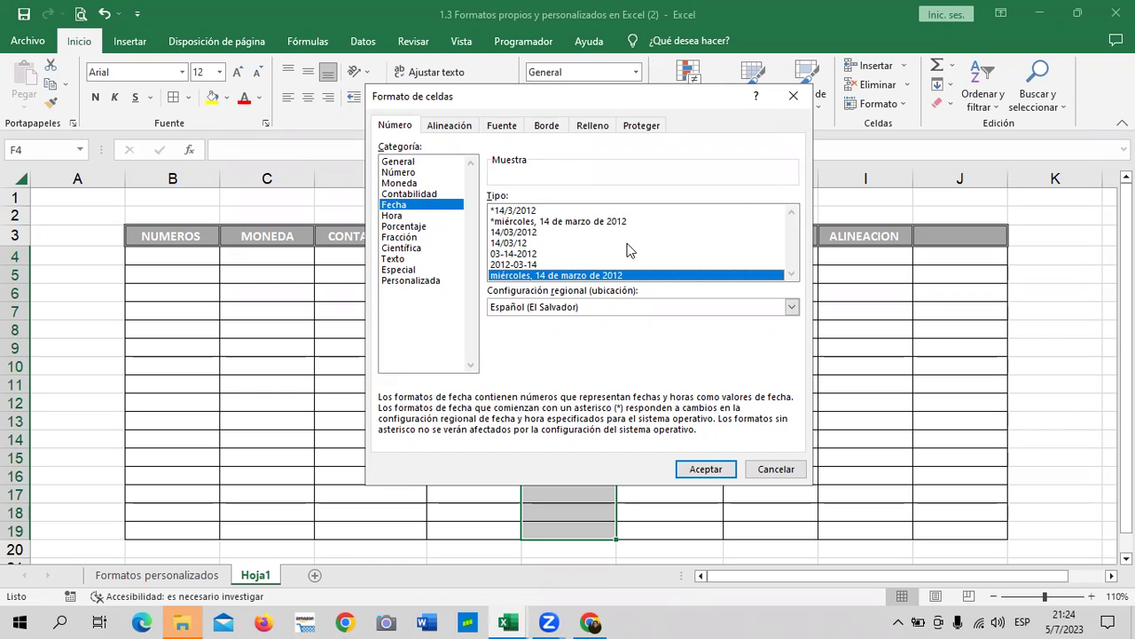
{"action": "left_click", "coordinate": [577, 212]}
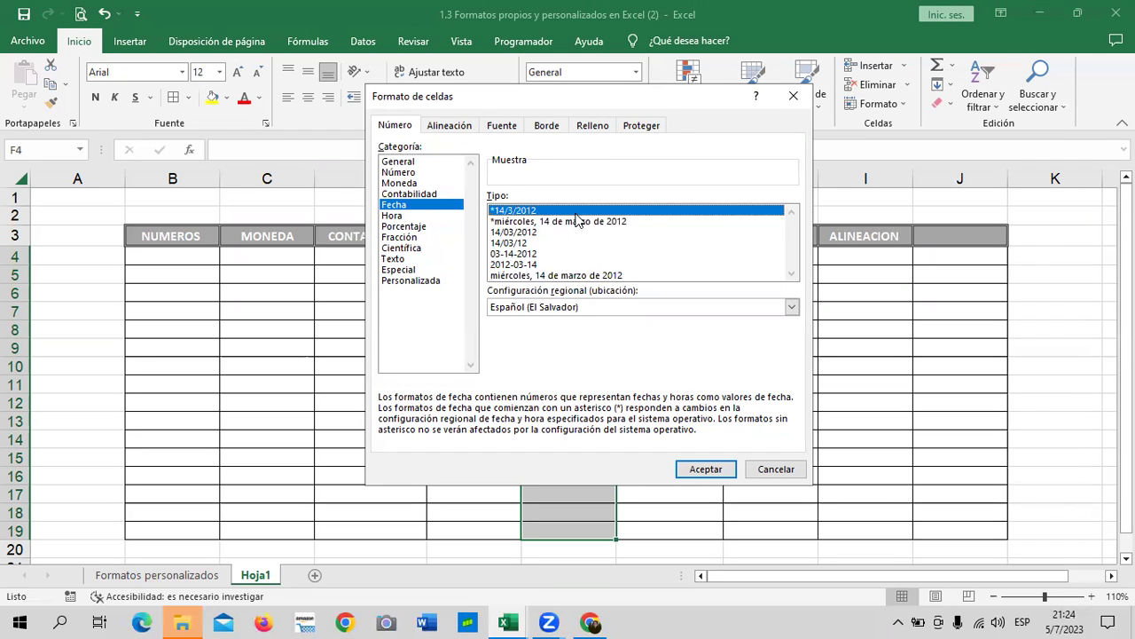
{"action": "left_click", "coordinate": [579, 222]}
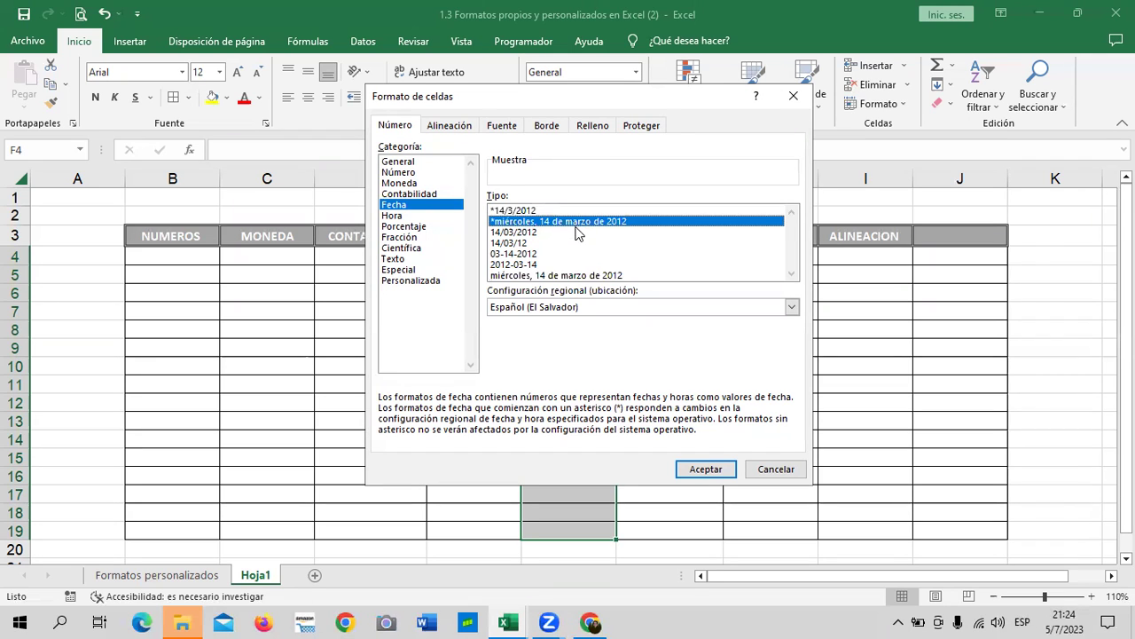
{"action": "left_click", "coordinate": [718, 470]}
{"action": "left_click", "coordinate": [721, 427]}
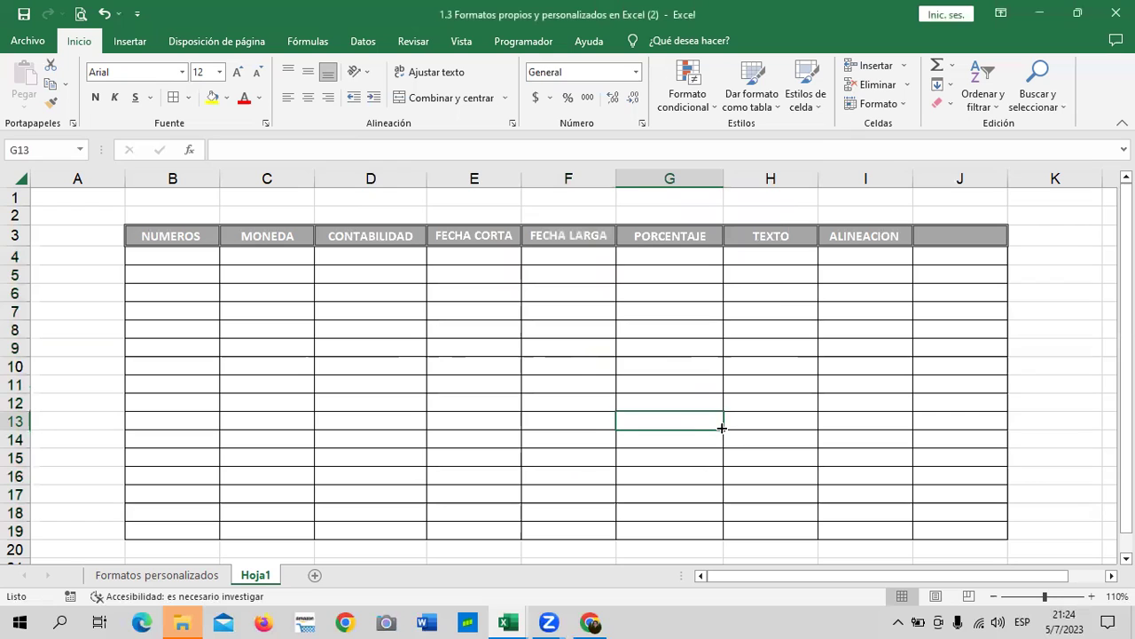
Format G4:G19 as Porcentaje with 0 decimal places
{"action": "left_click_drag", "start_coordinate": [674, 253], "coordinate": [652, 529]}
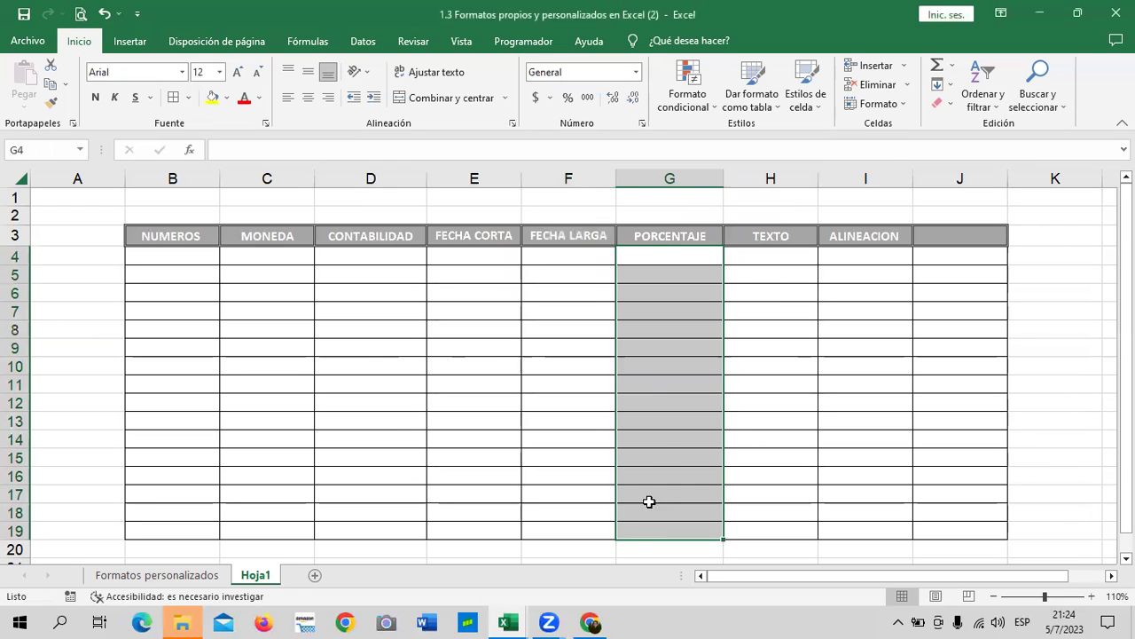
{"action": "left_click", "coordinate": [641, 123]}
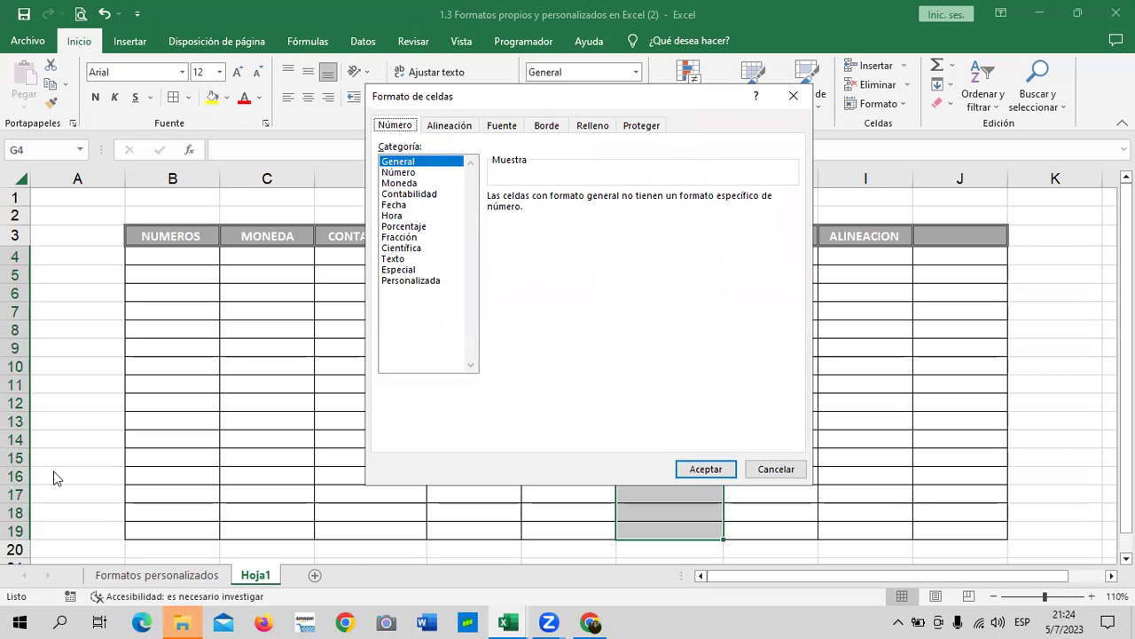
{"action": "left_click", "coordinate": [407, 230]}
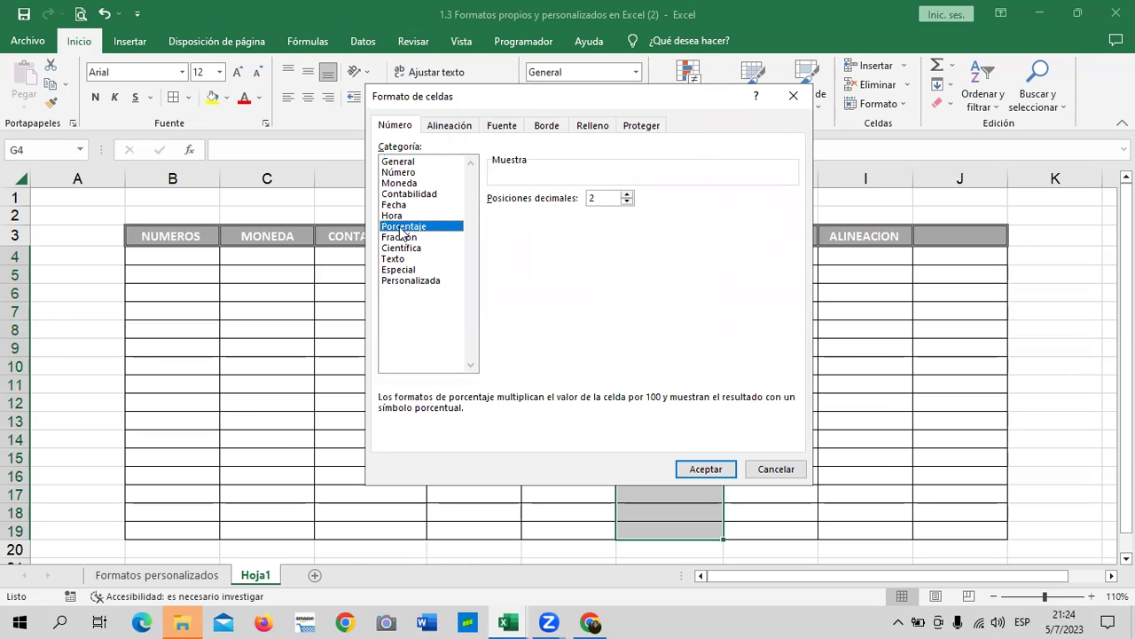
{"action": "left_click", "coordinate": [628, 202]}
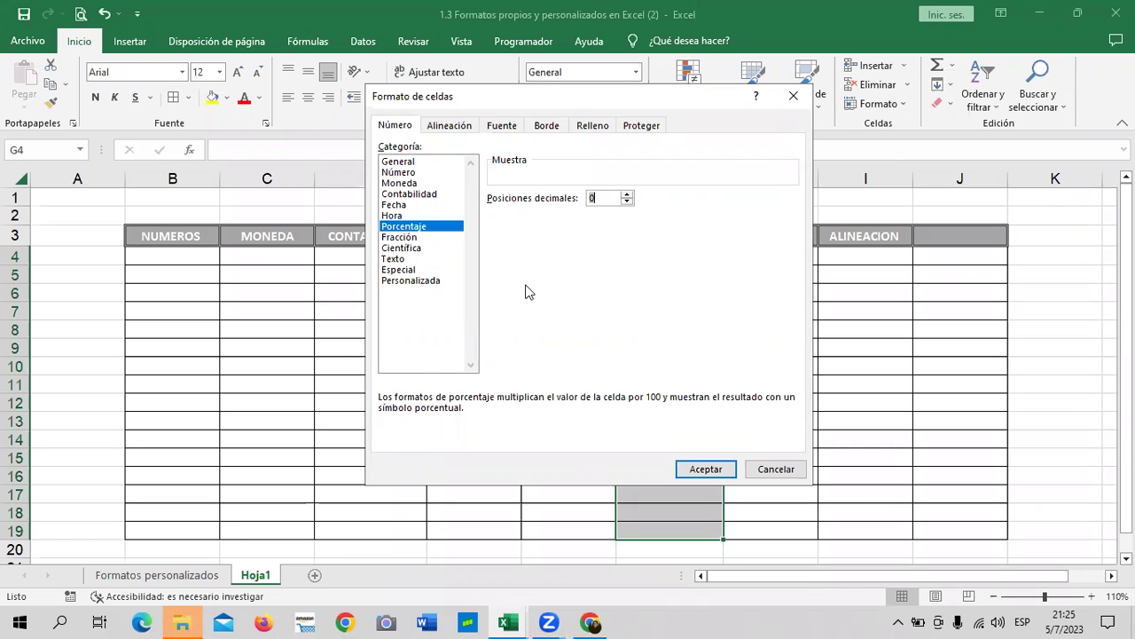
{"action": "left_click", "coordinate": [714, 466]}
Set the TEXTO cells H4:H19 to the Texto number format
{"action": "left_click", "coordinate": [790, 418]}
{"action": "left_click_drag", "start_coordinate": [755, 245], "coordinate": [764, 530]}
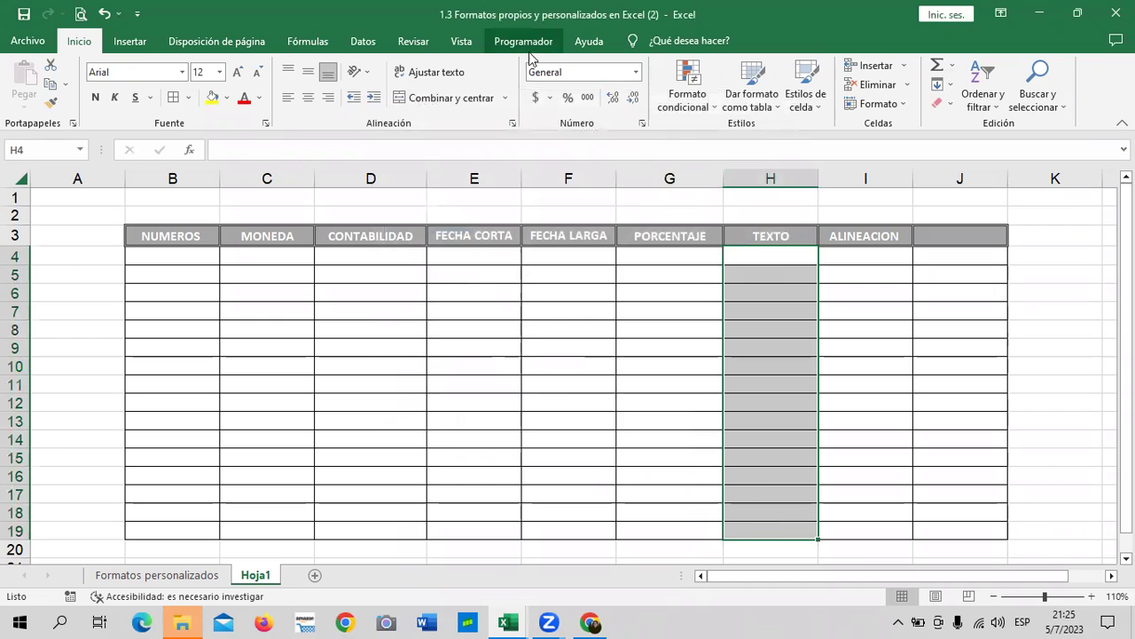
{"action": "left_click", "coordinate": [635, 72]}
{"action": "left_click_drag", "start_coordinate": [690, 127], "coordinate": [700, 303]}
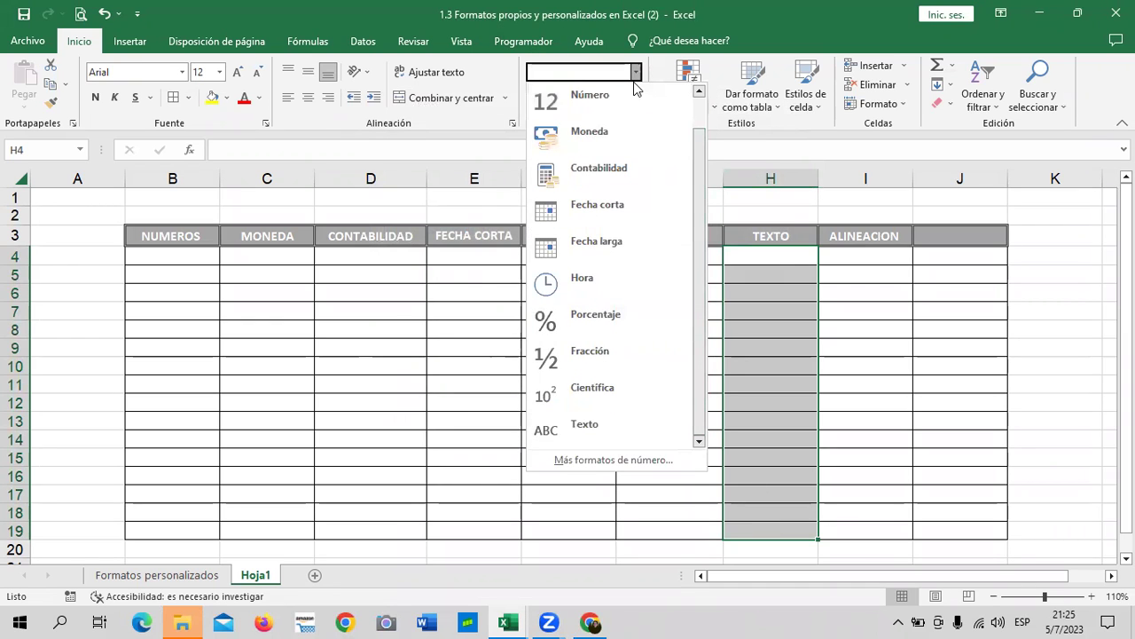
{"action": "left_click", "coordinate": [610, 423]}
{"action": "left_click", "coordinate": [869, 251]}
{"action": "left_click", "coordinate": [866, 234]}
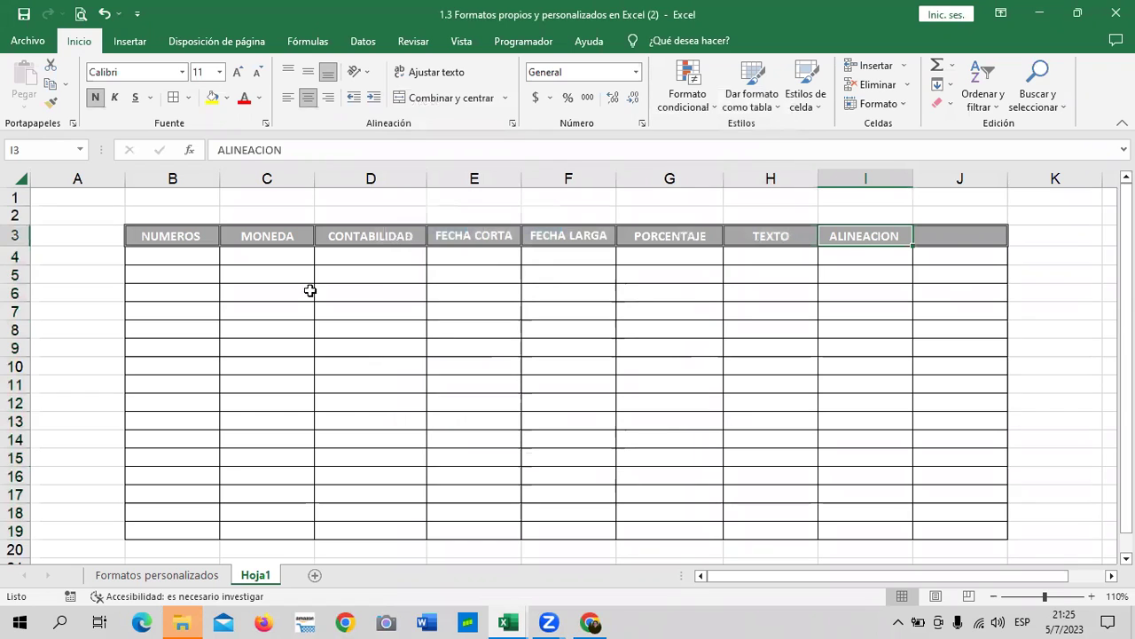
Enter 10, 20, 30, 40, 50 and 60 down B4:B9 under NUMEROS
{"action": "left_click", "coordinate": [169, 253]}
{"action": "type", "text": "10"}
{"action": "key", "text": "Return"}
{"action": "type", "text": "20"}
{"action": "key", "text": "Return"}
{"action": "type", "text": "30"}
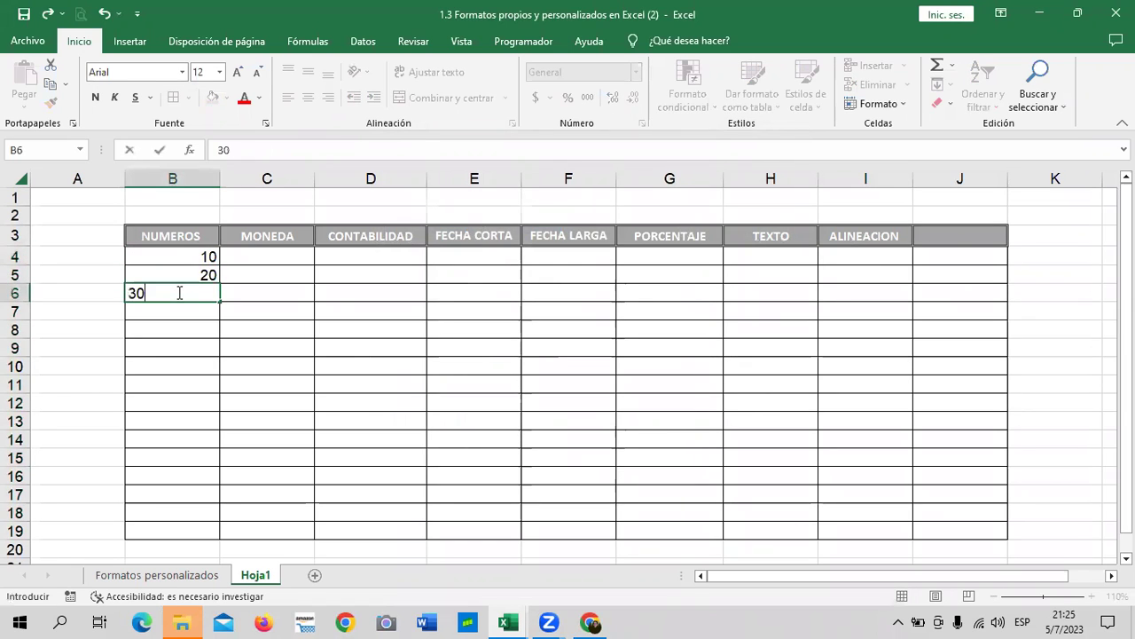
{"action": "key", "text": "Return"}
{"action": "type", "text": "40"}
{"action": "key", "text": "Return"}
{"action": "type", "text": "50"}
{"action": "key", "text": "Return"}
{"action": "type", "text": "60"}
{"action": "key", "text": "Return"}
Check the stored values in B4, B6, B8 and B9
{"action": "left_click", "coordinate": [160, 255]}
{"action": "left_click", "coordinate": [168, 292]}
{"action": "left_click", "coordinate": [177, 329]}
{"action": "left_click", "coordinate": [166, 347]}
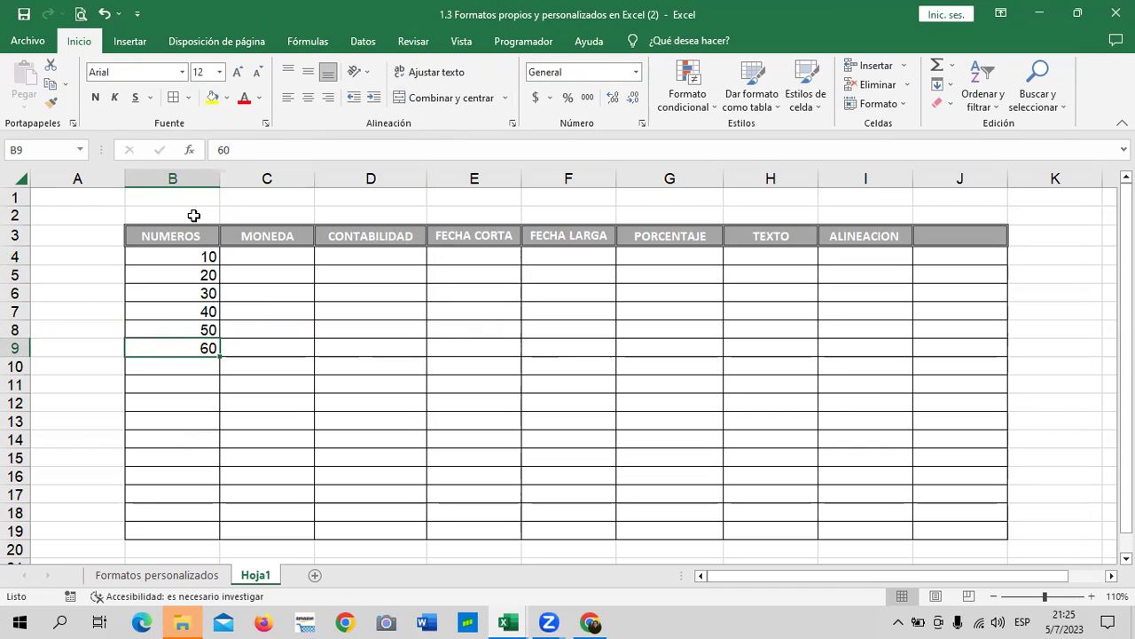
{"action": "left_click", "coordinate": [181, 461]}
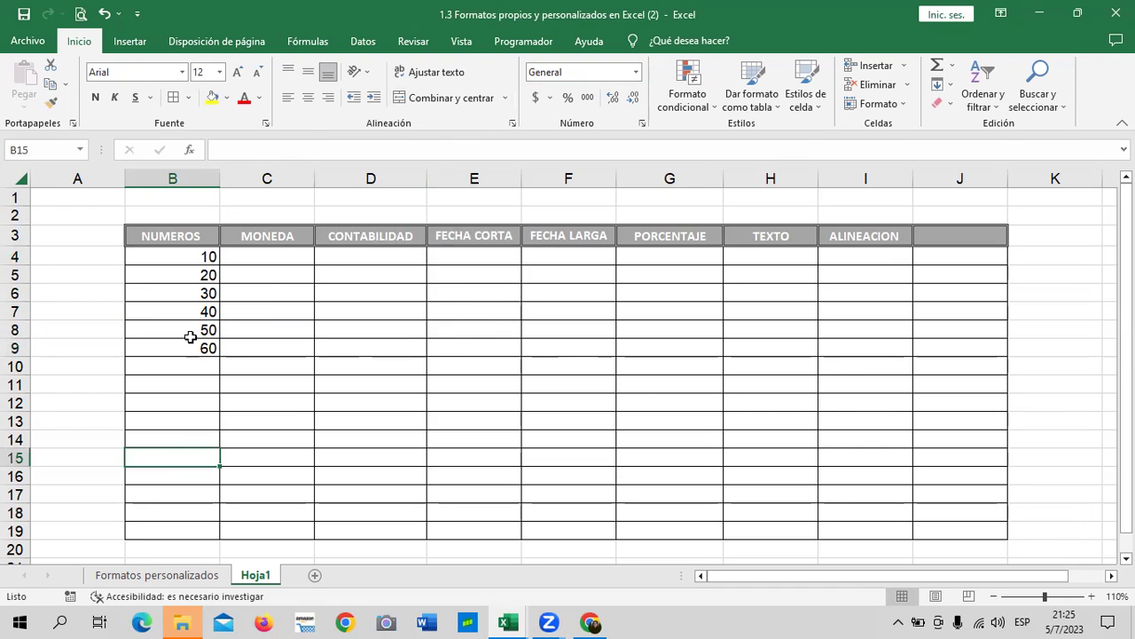
Enter 10, 20, 30, 40, 50 and 60 down C4:C9 under MONEDA
{"action": "left_click", "coordinate": [277, 253]}
{"action": "type", "text": "10"}
{"action": "key", "text": "Return"}
{"action": "type", "text": "20"}
{"action": "key", "text": "Return"}
{"action": "type", "text": "30"}
{"action": "key", "text": "Return"}
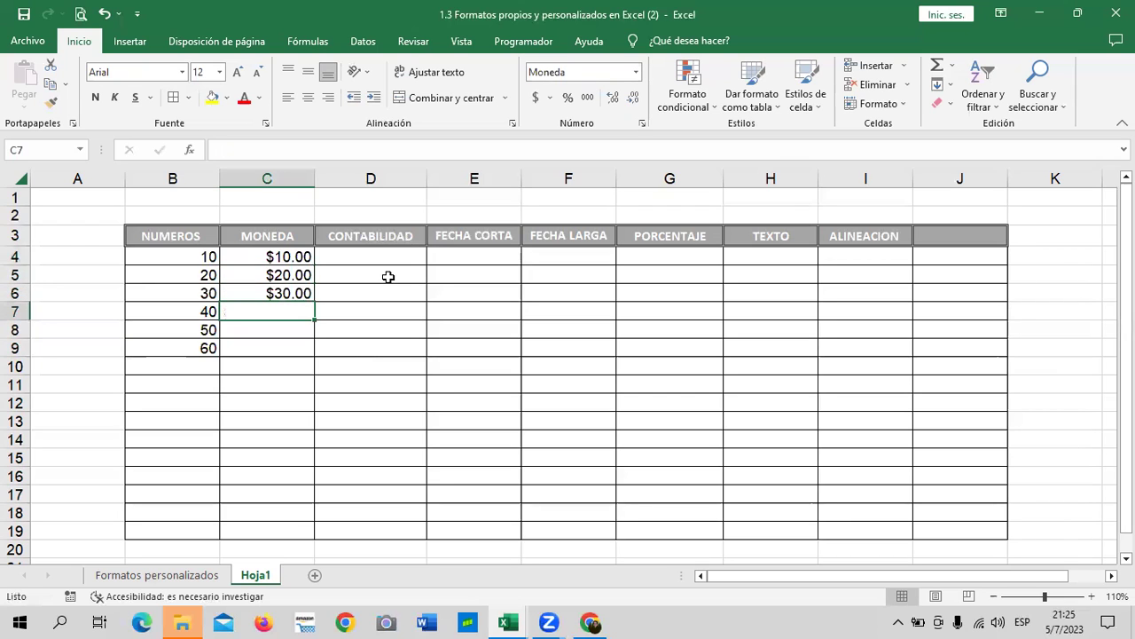
{"action": "type", "text": "40"}
{"action": "key", "text": "Return"}
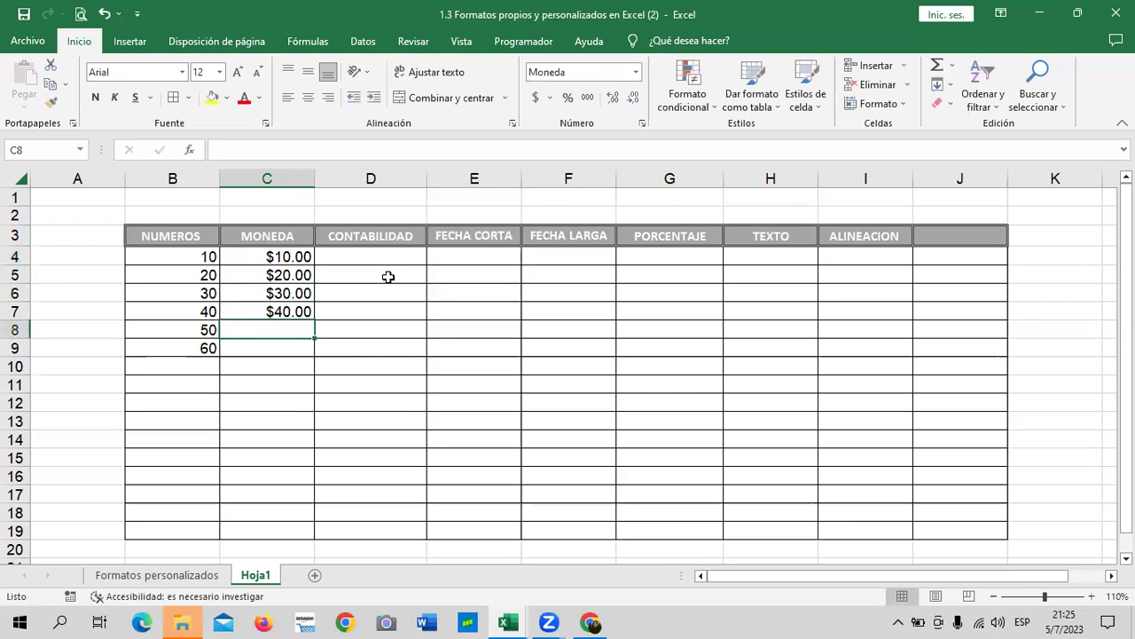
{"action": "type", "text": "50"}
{"action": "key", "text": "Return"}
{"action": "type", "text": "60"}
{"action": "key", "text": "Return"}
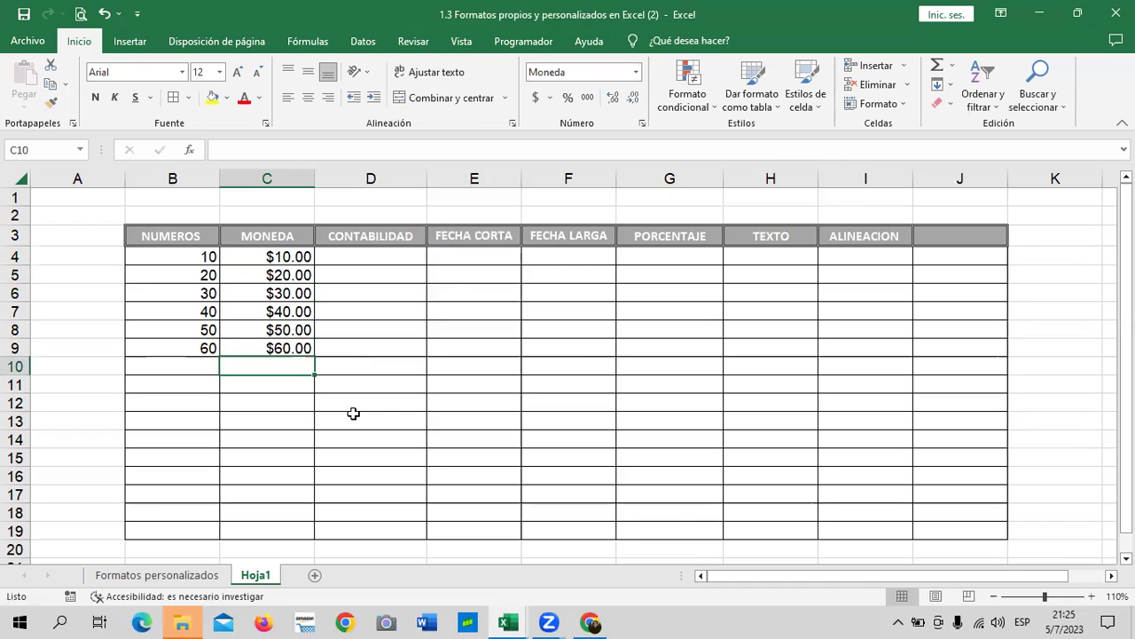
Remove both decimals from the currency values in C4:C9
{"action": "left_click", "coordinate": [360, 346]}
{"action": "left_click_drag", "start_coordinate": [293, 256], "coordinate": [297, 347]}
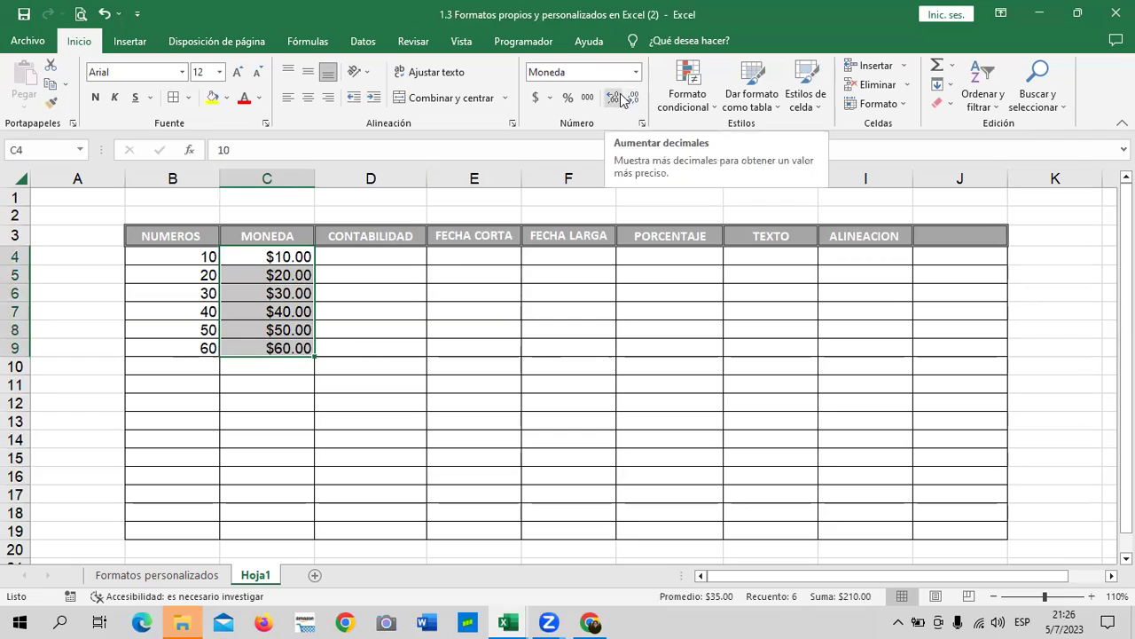
{"action": "left_click", "coordinate": [635, 98]}
{"action": "left_click", "coordinate": [635, 98]}
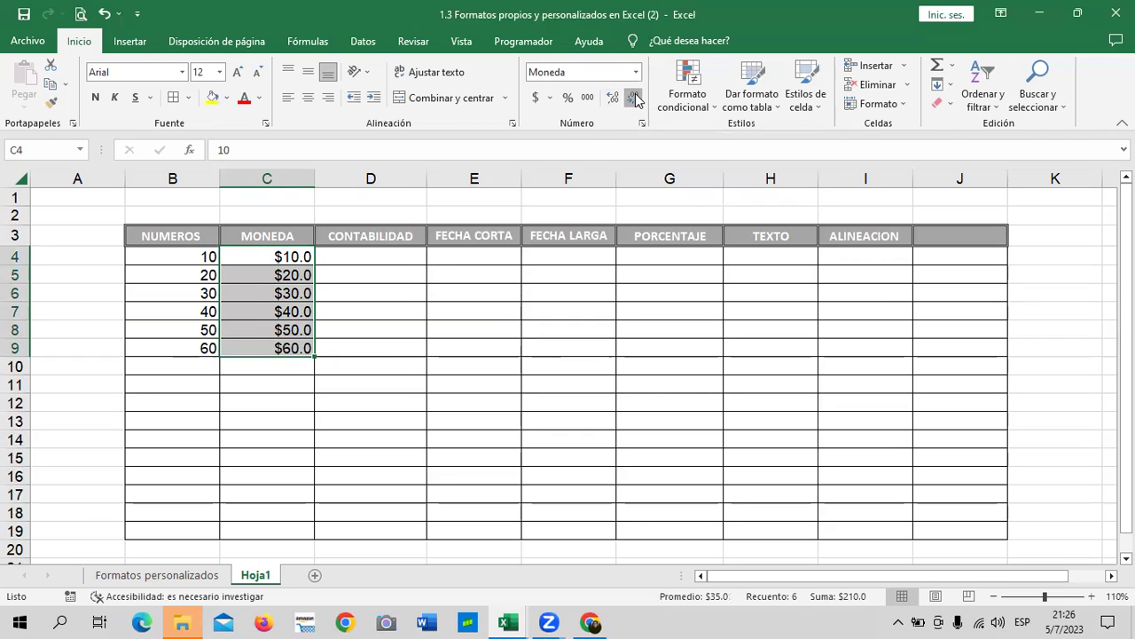
{"action": "left_click", "coordinate": [429, 358]}
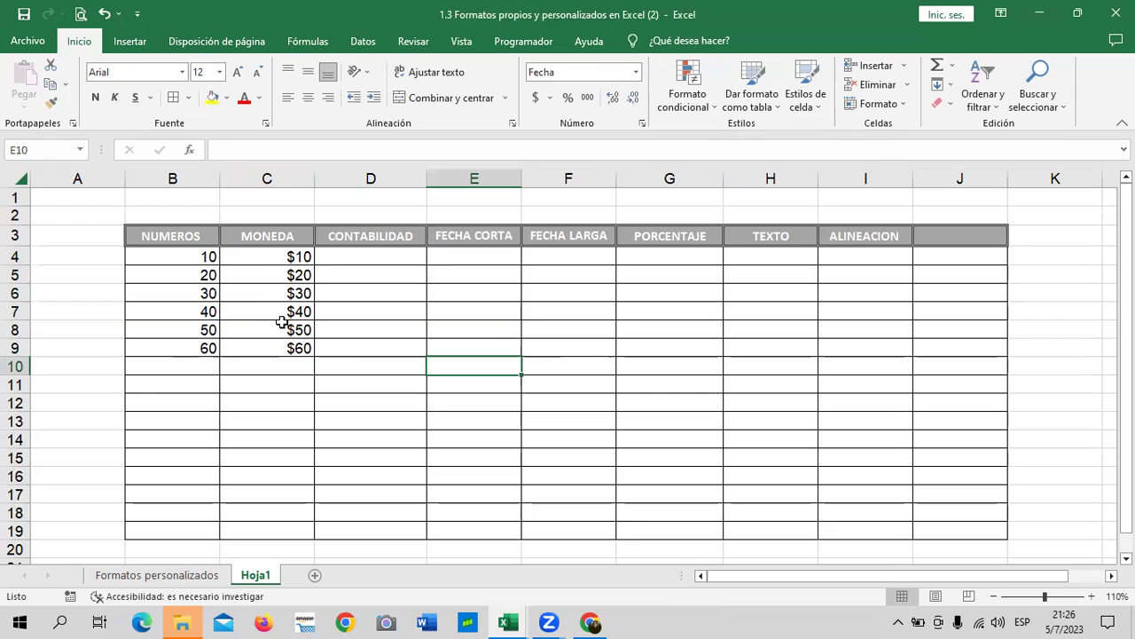
Enter 10, 20, 30, 40, 50 and 60 down D4:D9 under CONTABILIDAD
{"action": "left_click", "coordinate": [365, 255]}
{"action": "type", "text": "10"}
{"action": "key", "text": "Return"}
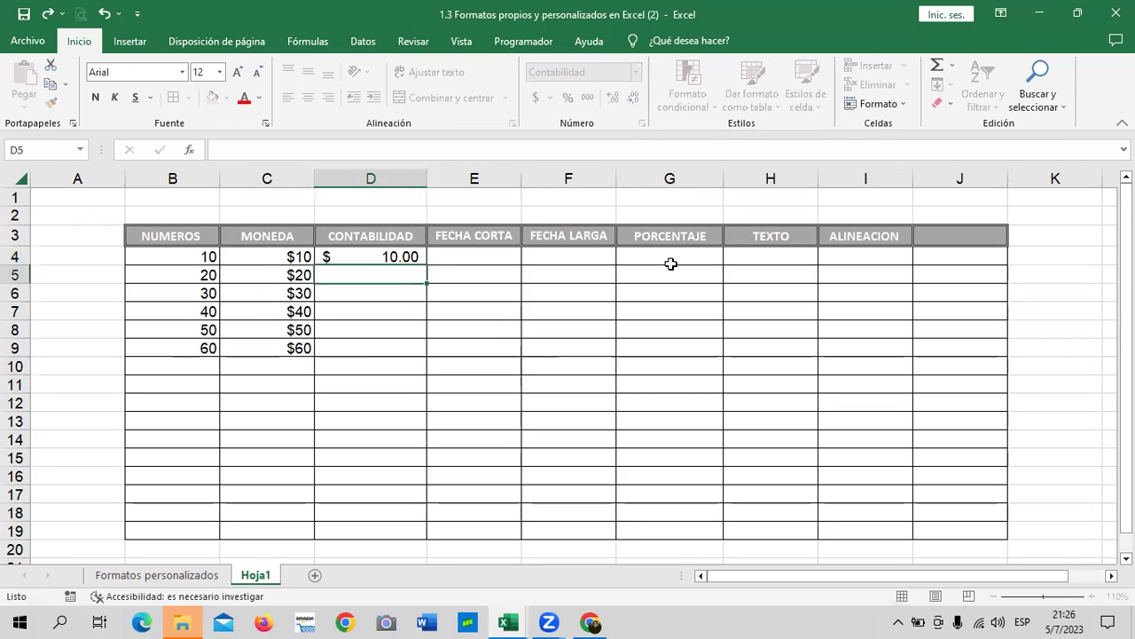
{"action": "type", "text": "20"}
{"action": "key", "text": "Return"}
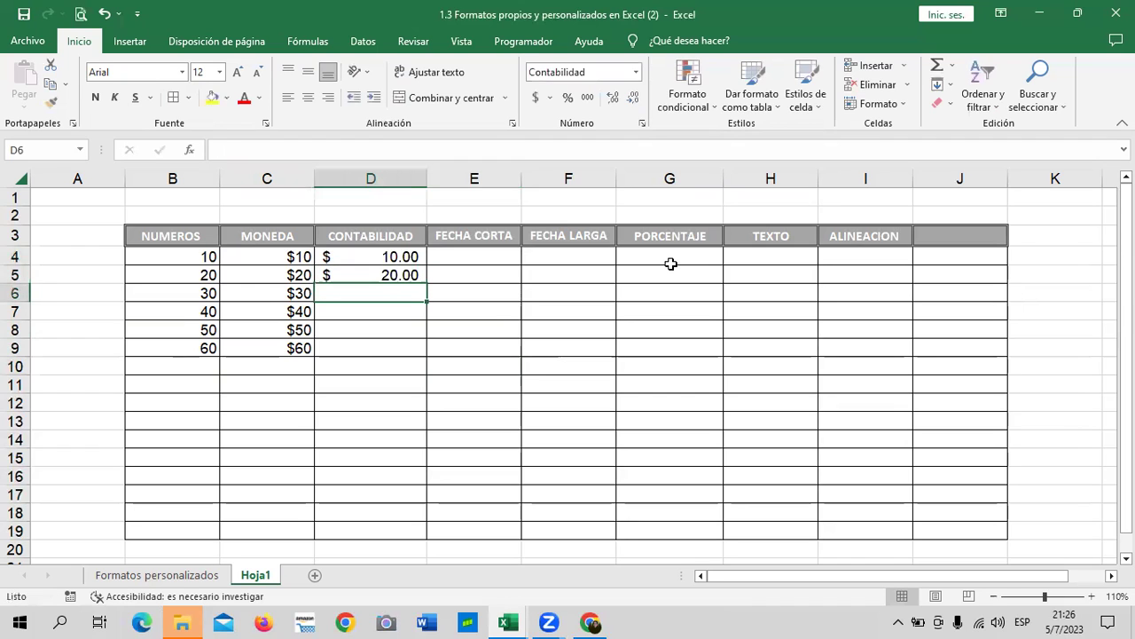
{"action": "type", "text": "30"}
{"action": "key", "text": "Return"}
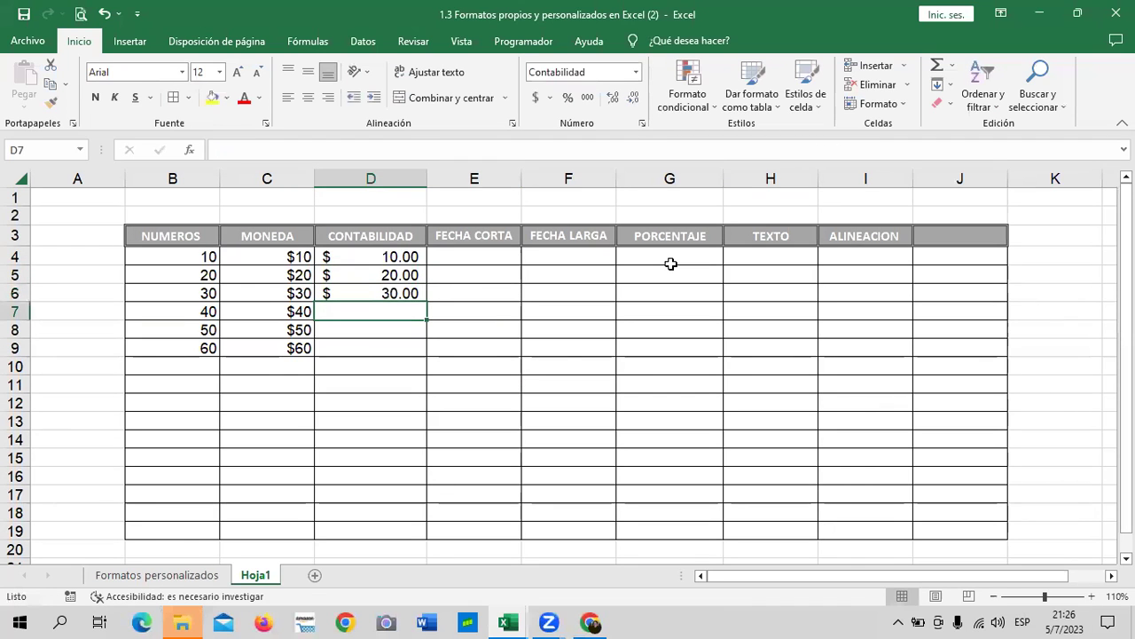
{"action": "type", "text": "40"}
{"action": "key", "text": "Return"}
{"action": "type", "text": "50"}
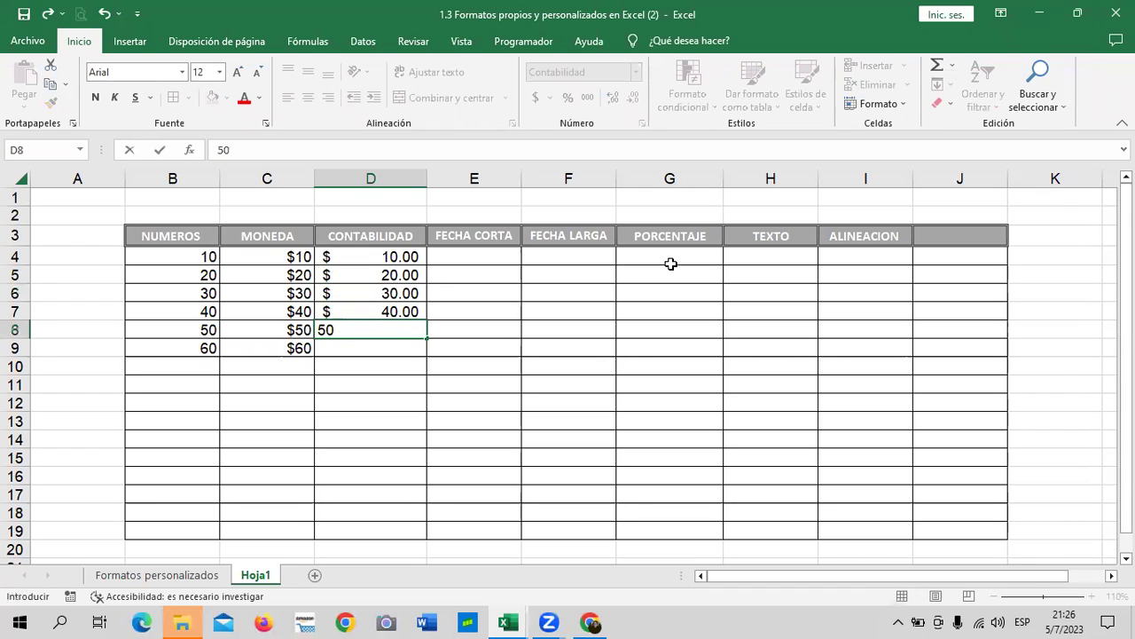
{"action": "key", "text": "Return"}
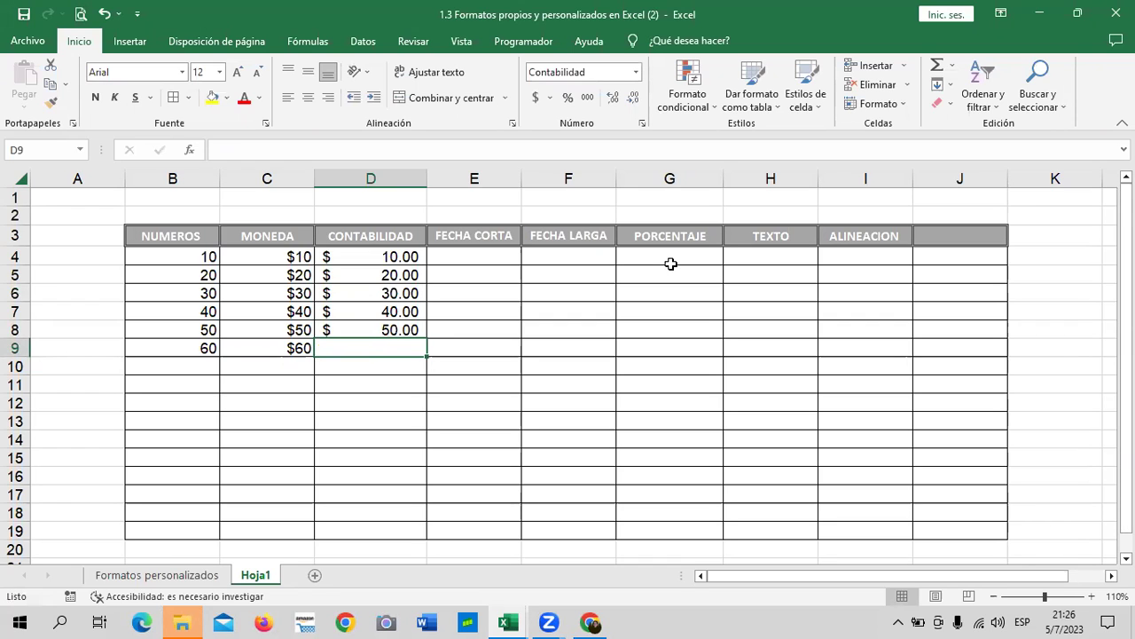
{"action": "type", "text": "60"}
{"action": "key", "text": "Return"}
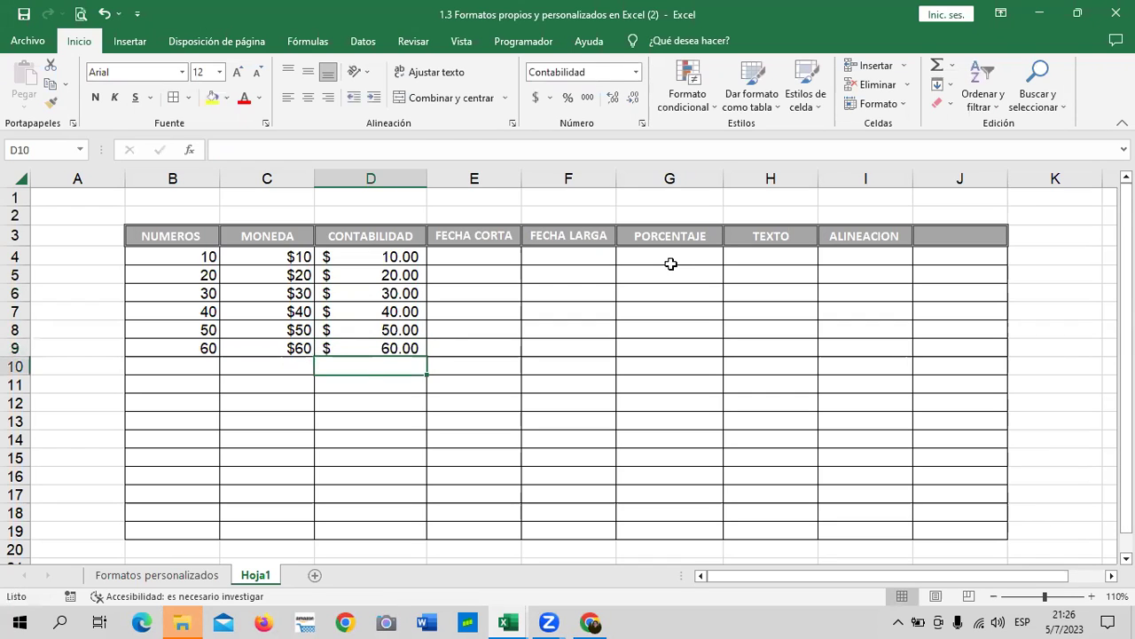
Reduce the accounting values in D4:D9 to one decimal
{"action": "left_click_drag", "start_coordinate": [400, 253], "coordinate": [400, 350]}
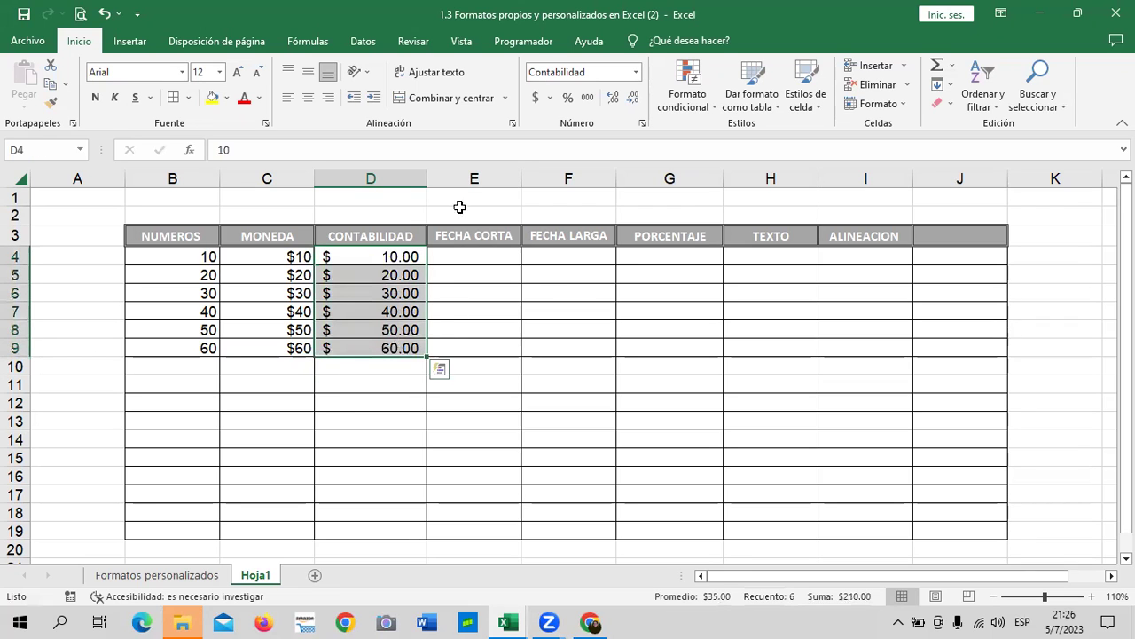
{"action": "left_click", "coordinate": [634, 100]}
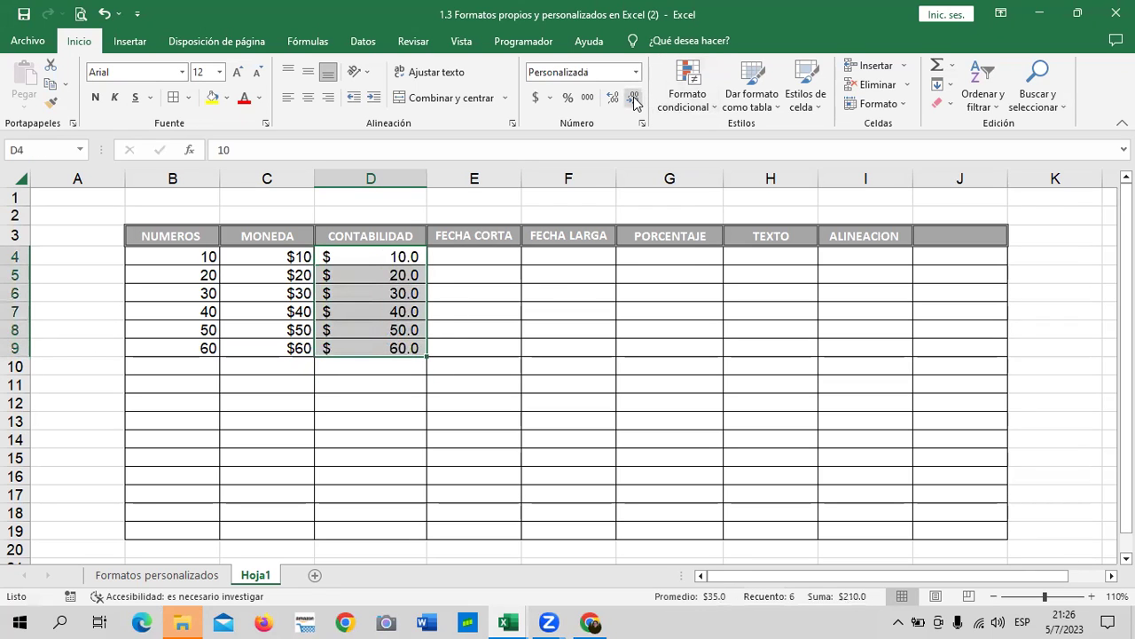
{"action": "left_click", "coordinate": [493, 443]}
{"action": "left_click", "coordinate": [484, 254]}
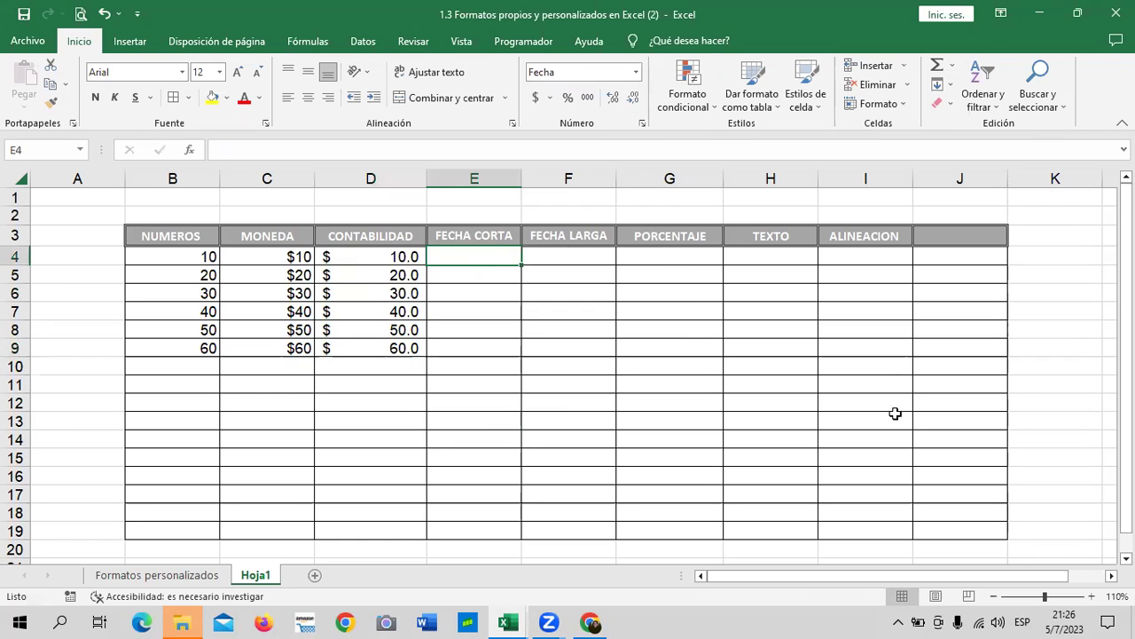
Enter 10/5/23 in E4 and a trial date 20/2/23 in E5
{"action": "type", "text": "1"}
{"action": "type", "text": "0"}
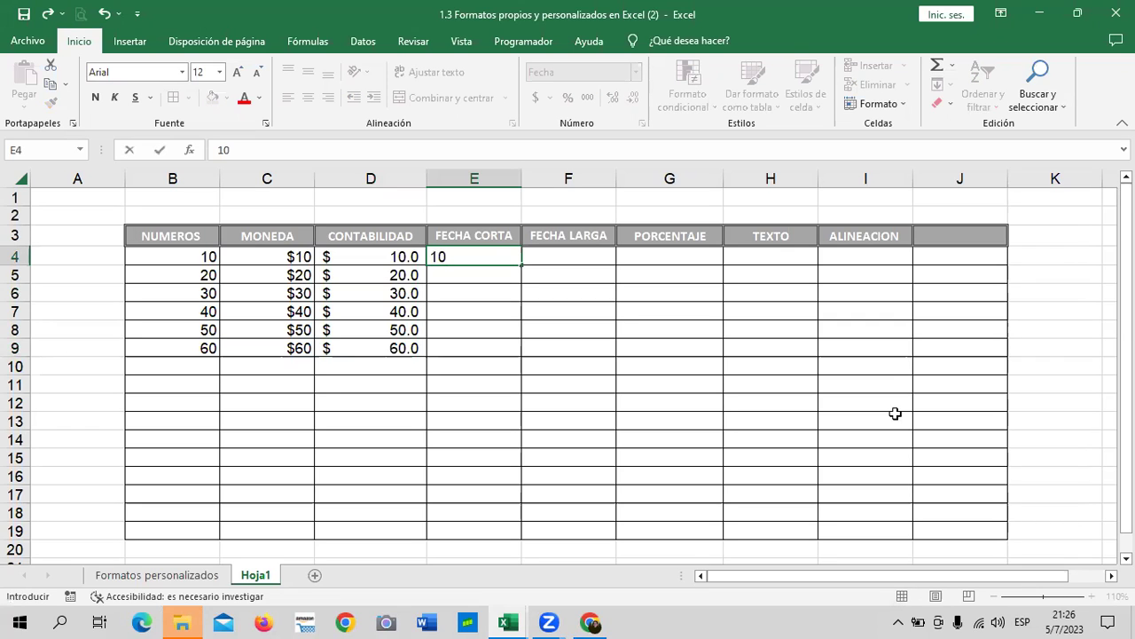
{"action": "type", "text": "/"}
{"action": "type", "text": "5/23"}
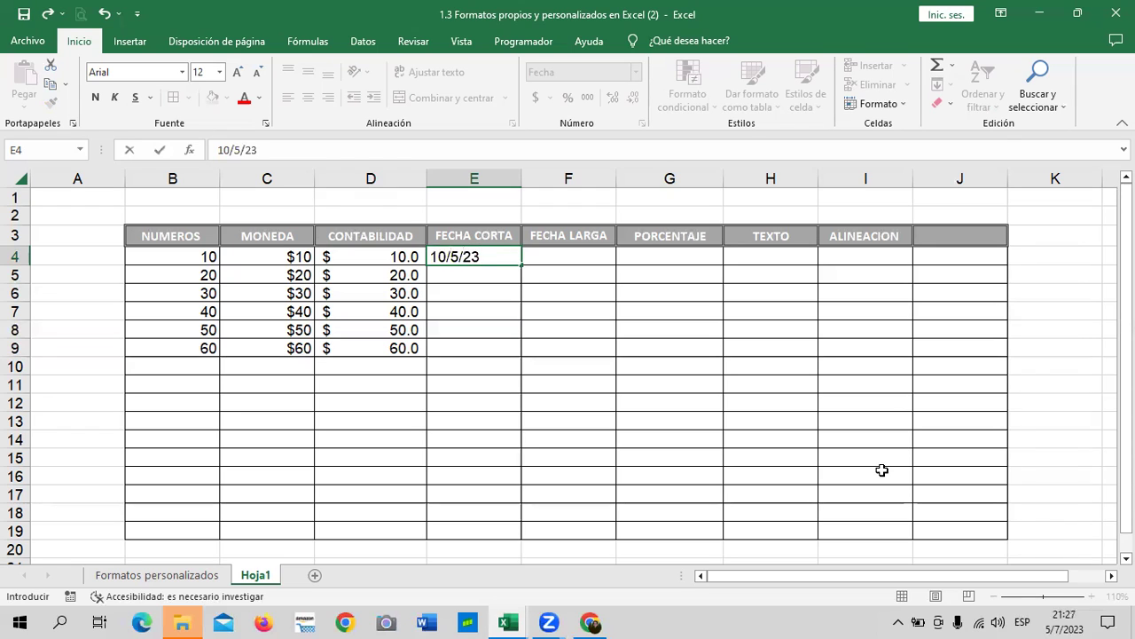
{"action": "key", "text": "Return"}
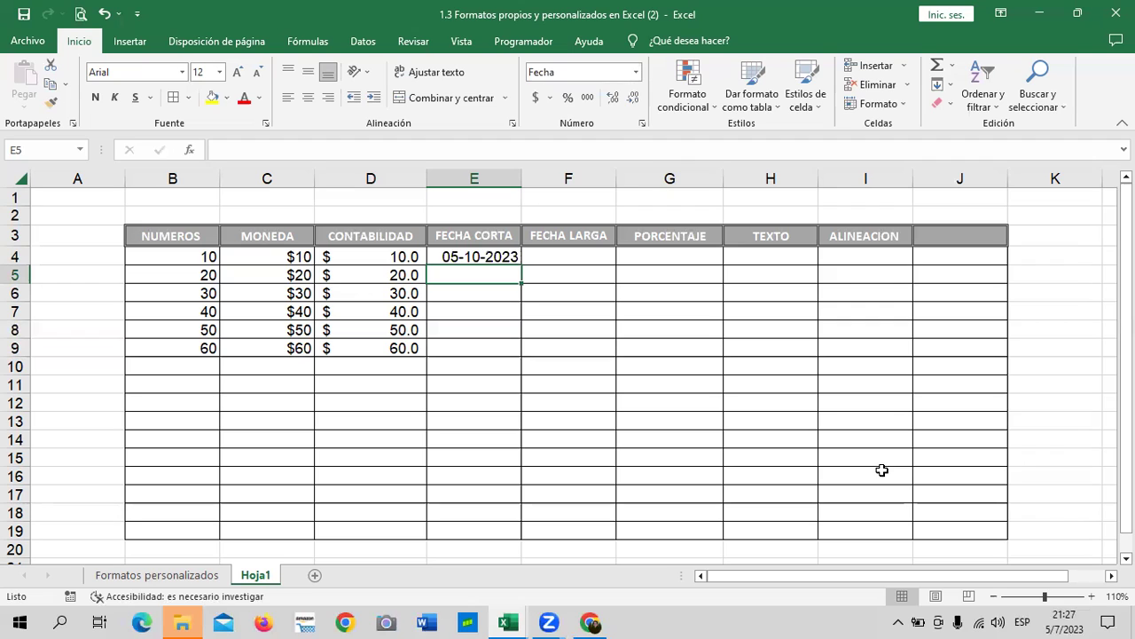
{"action": "type", "text": "20/2/23"}
{"action": "key", "text": "Return"}
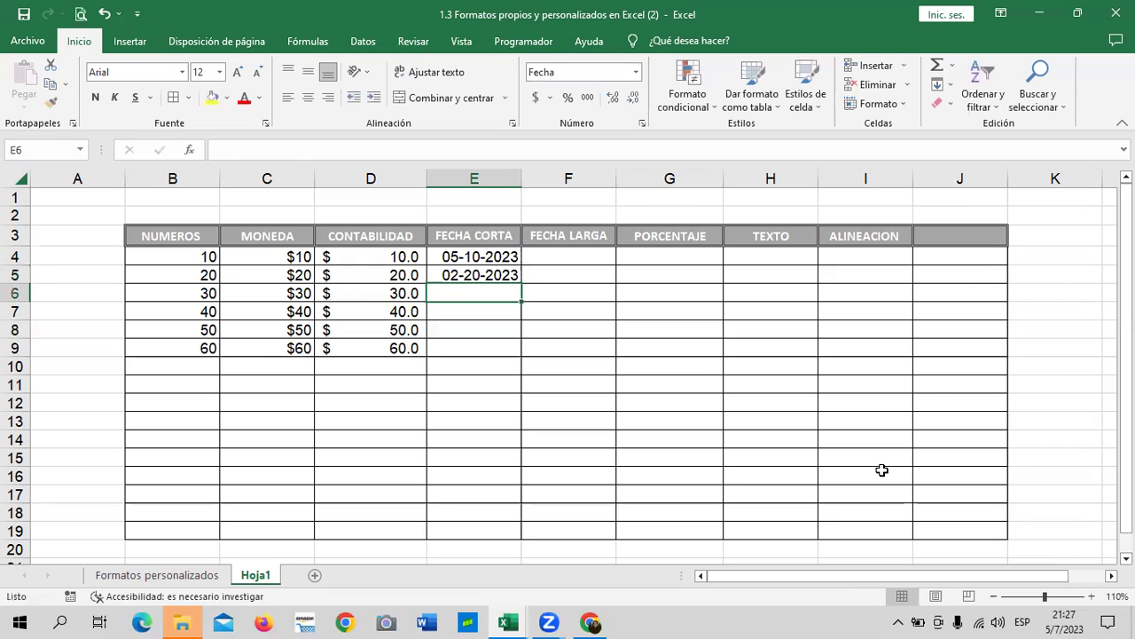
{"action": "left_click", "coordinate": [465, 275]}
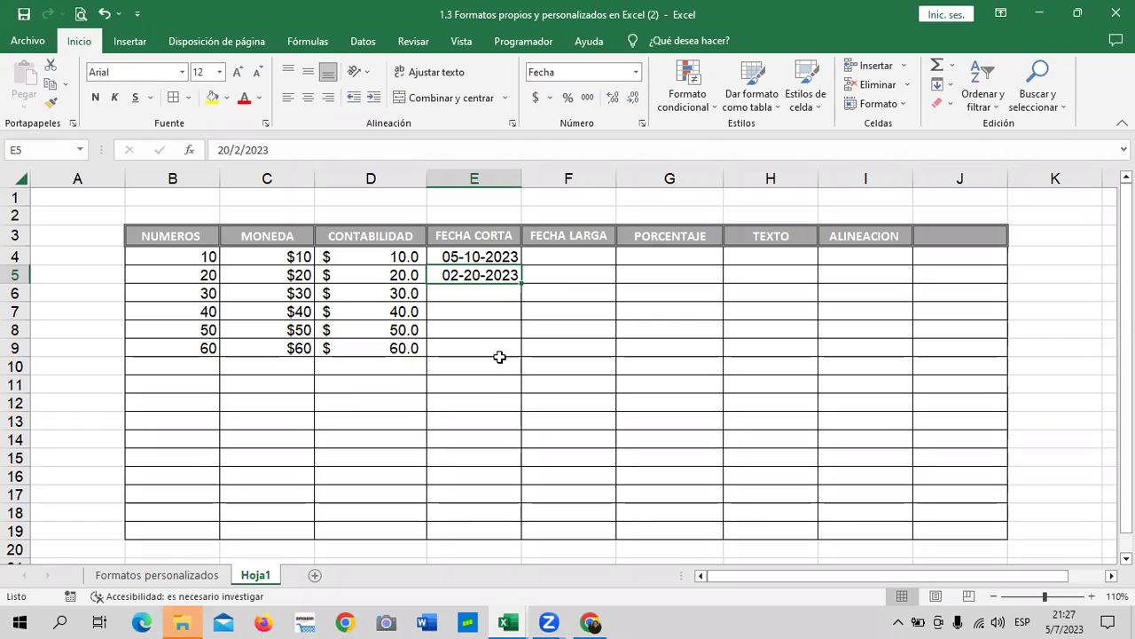
Clear the trial date from E5 and select E4:E19
{"action": "left_click", "coordinate": [586, 313]}
{"action": "left_click", "coordinate": [494, 275]}
{"action": "key", "text": "Delete"}
{"action": "left_click", "coordinate": [568, 312]}
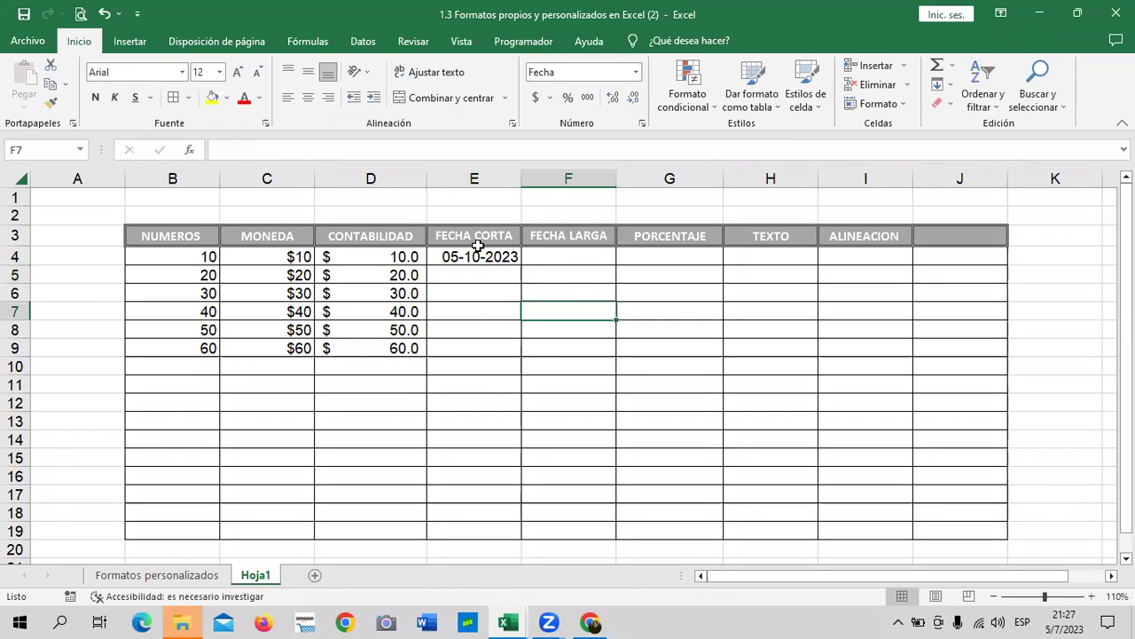
{"action": "left_click", "coordinate": [476, 252]}
{"action": "left_click_drag", "start_coordinate": [476, 252], "coordinate": [479, 532]}
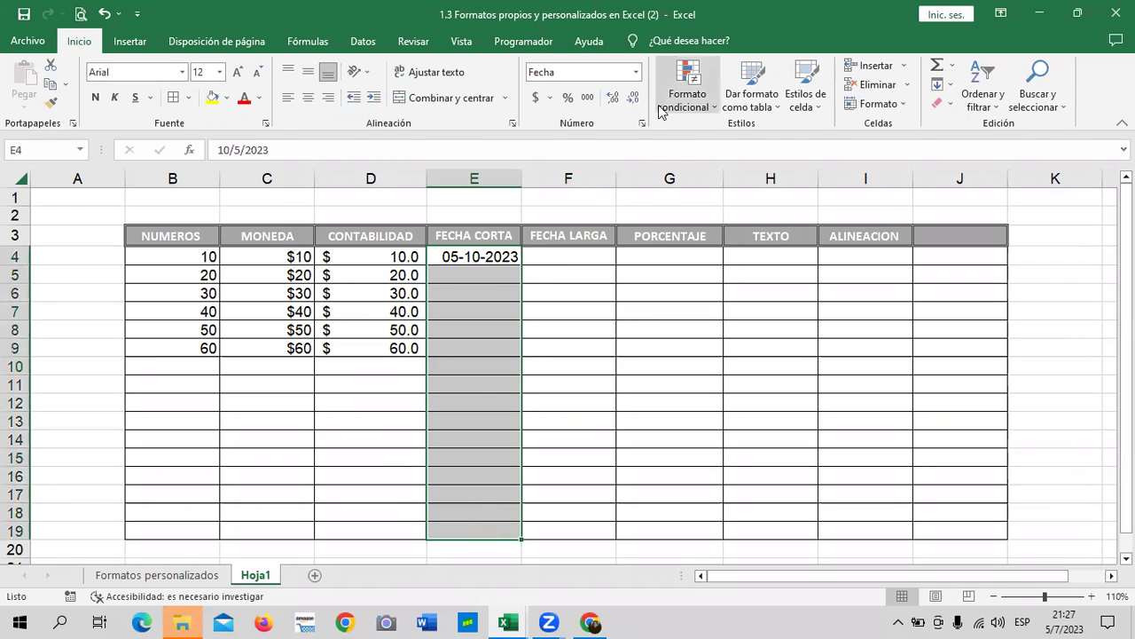
{"action": "left_click", "coordinate": [642, 126]}
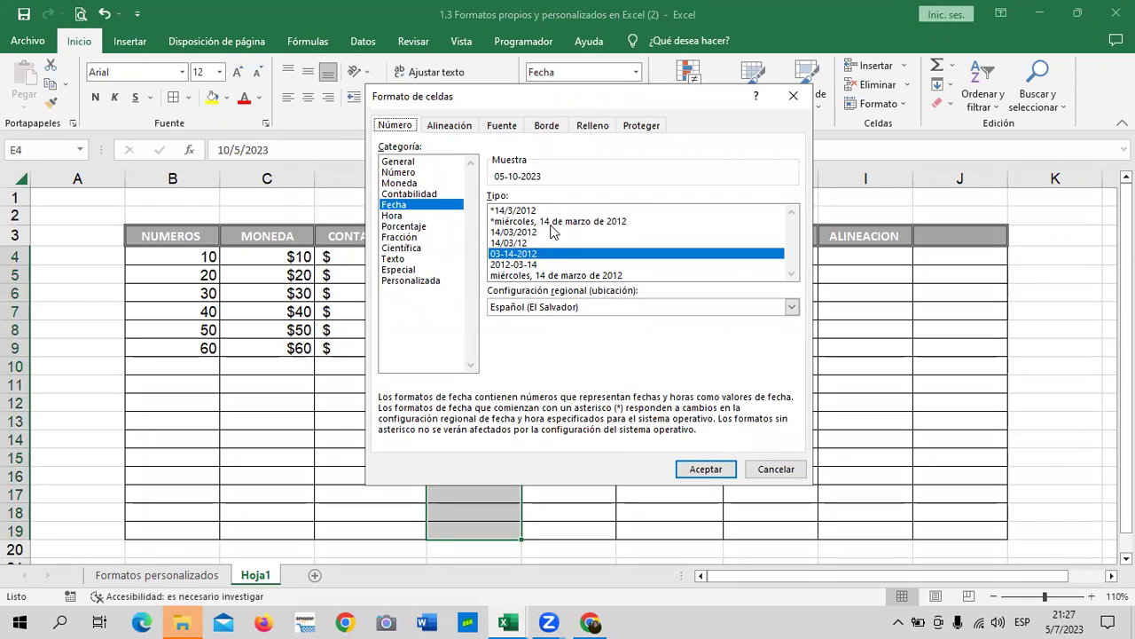
{"action": "left_click", "coordinate": [791, 307]}
{"action": "left_click", "coordinate": [791, 307]}
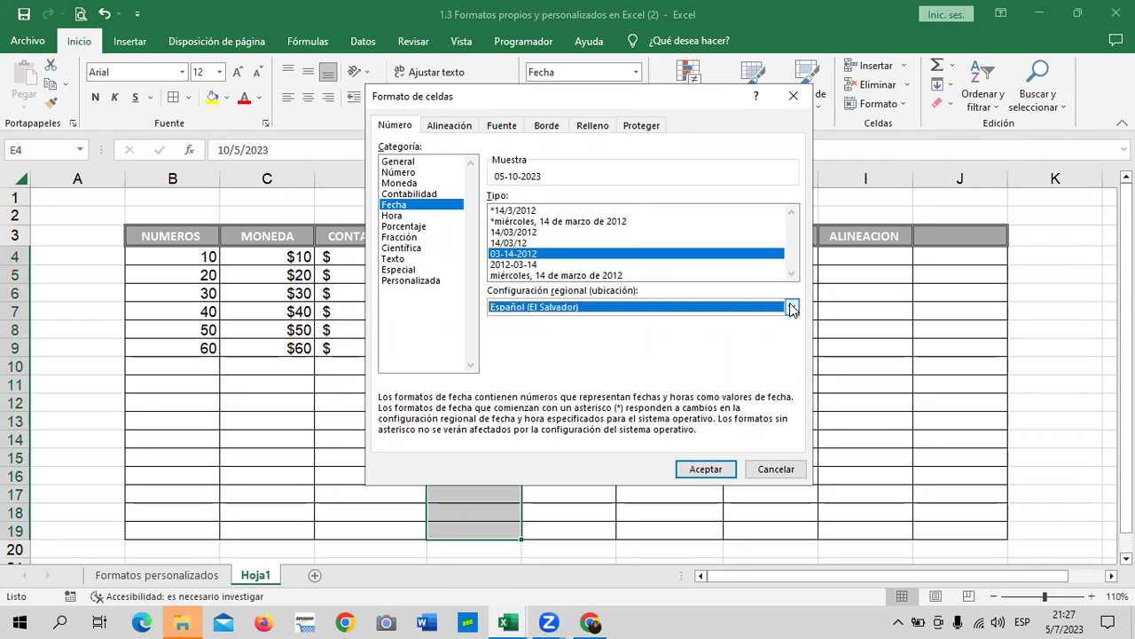
{"action": "left_click", "coordinate": [514, 266]}
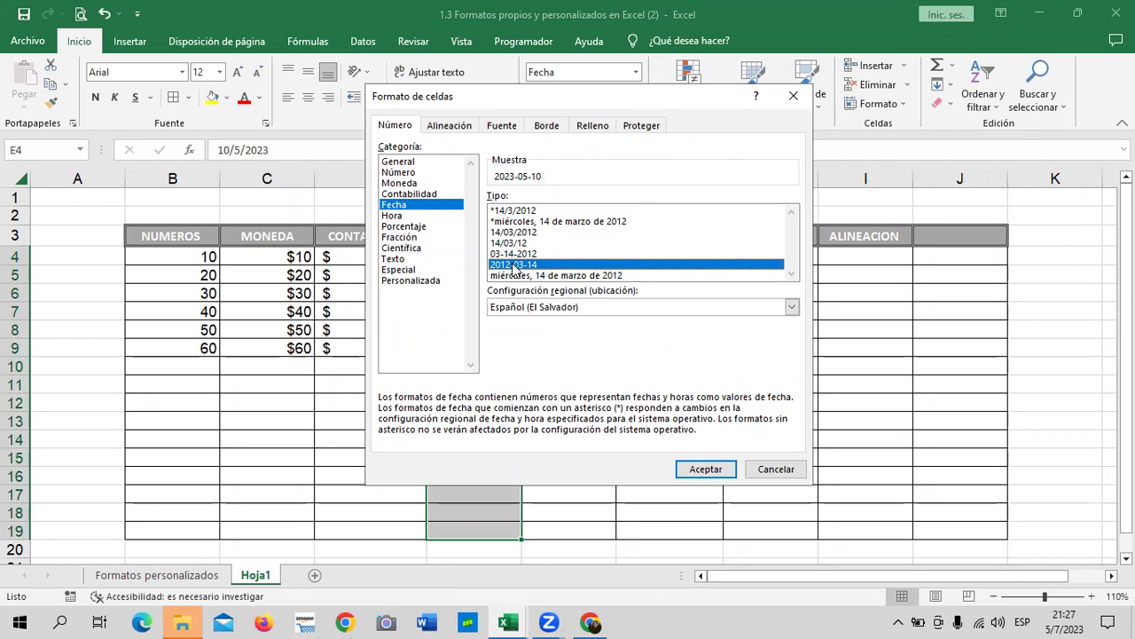
{"action": "left_click", "coordinate": [596, 253]}
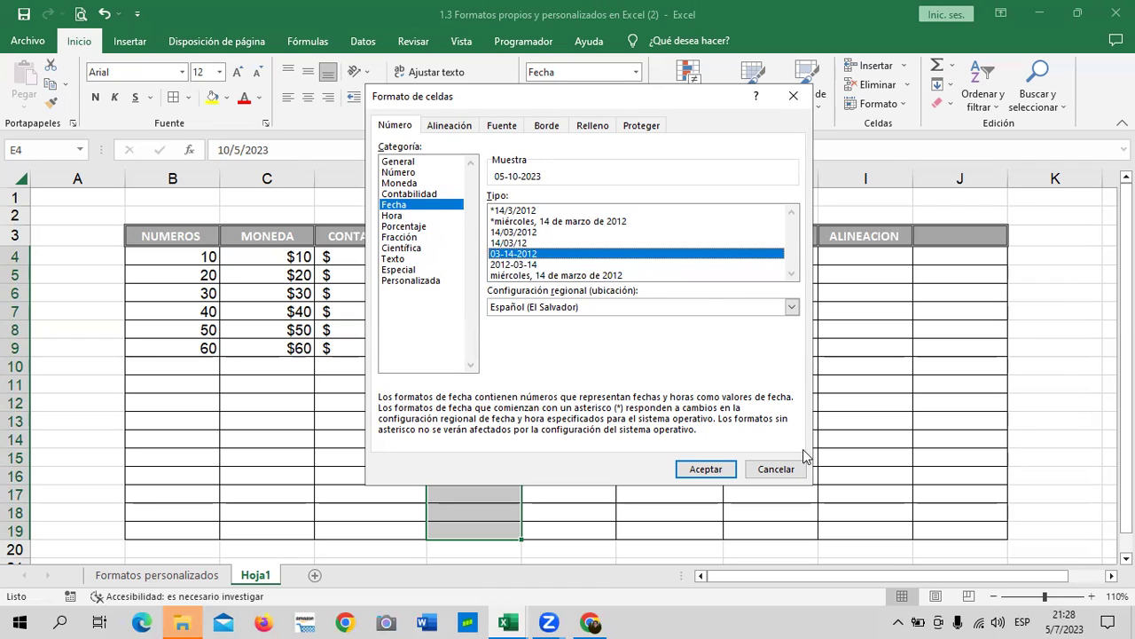
Apply the date format, then enter and clear a trial date 5/10/23 in E5
{"action": "left_click", "coordinate": [706, 469]}
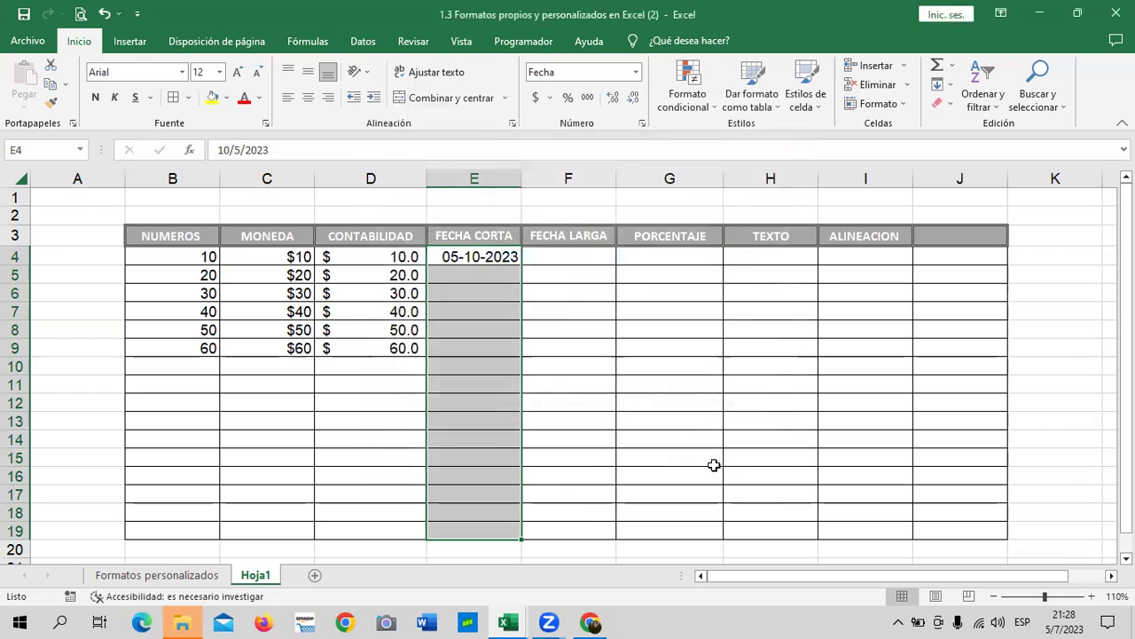
{"action": "left_click", "coordinate": [690, 364]}
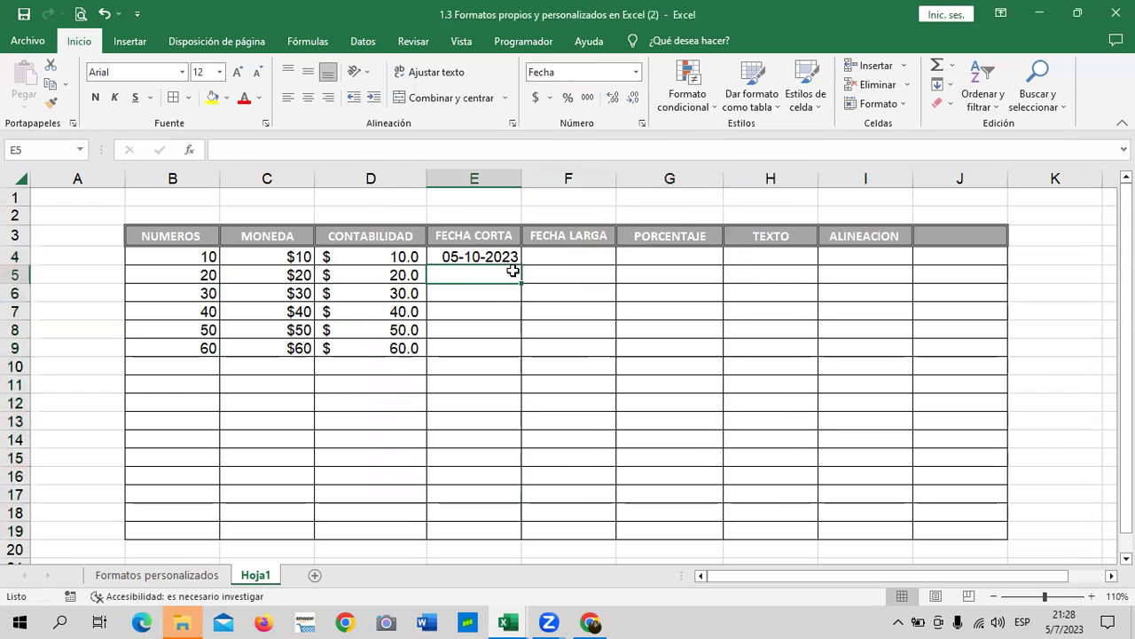
{"action": "type", "text": "5/10/23"}
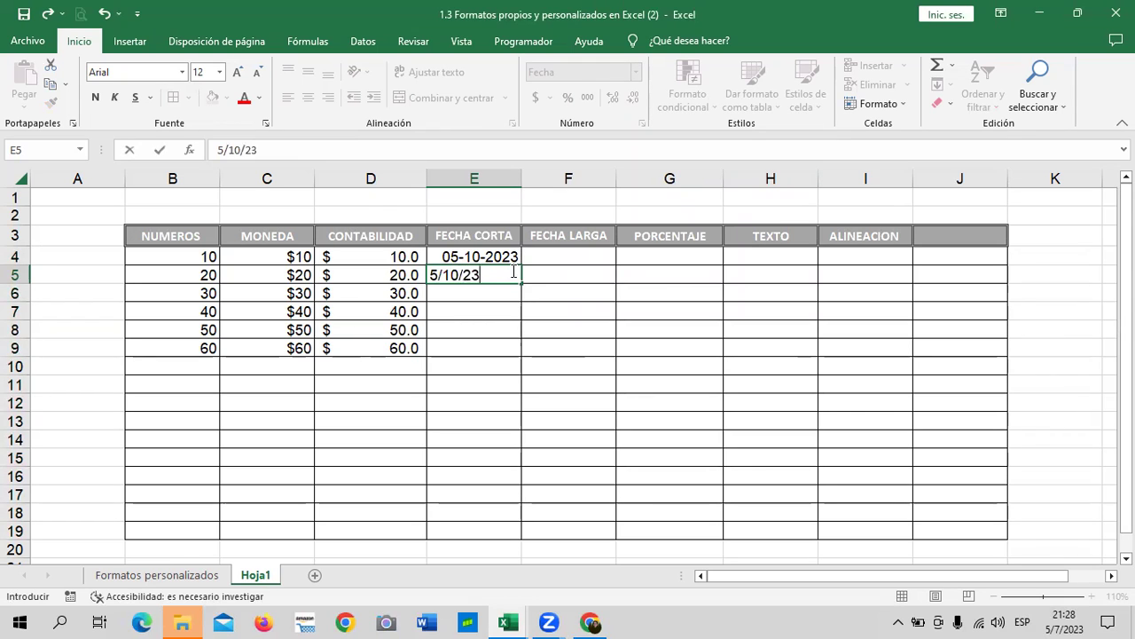
{"action": "key", "text": "Return"}
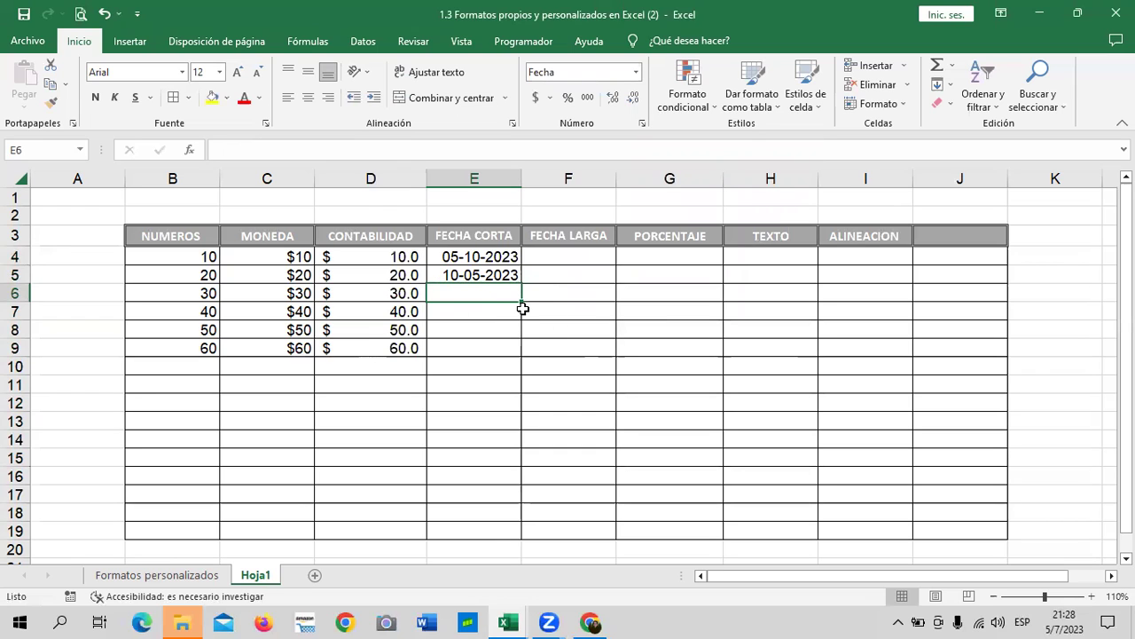
{"action": "left_click", "coordinate": [478, 276]}
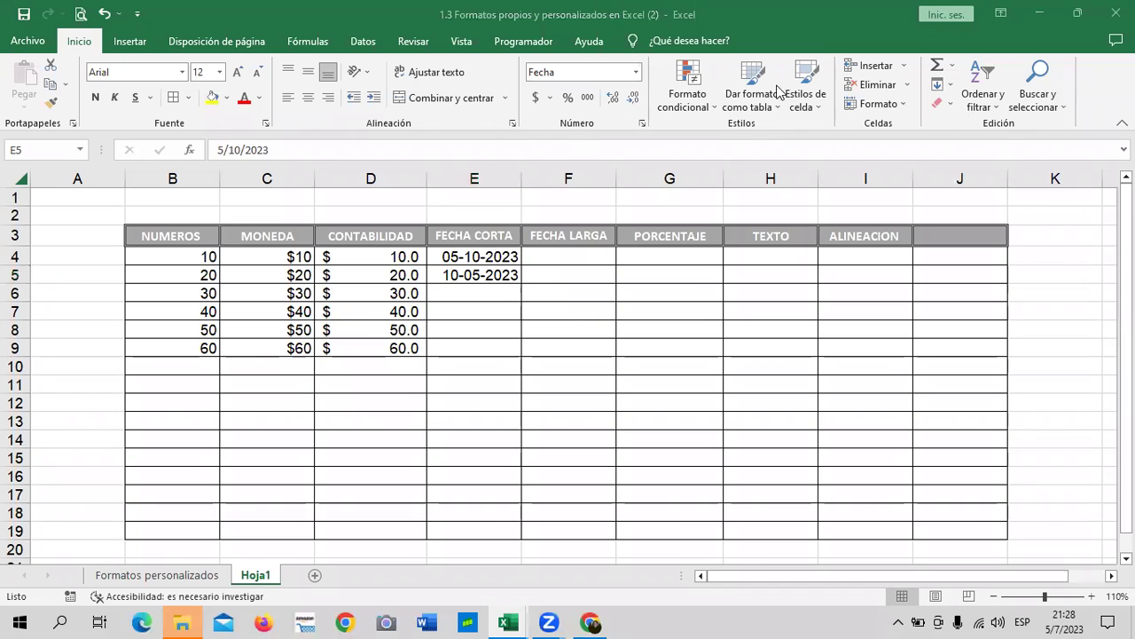
{"action": "left_click", "coordinate": [486, 275]}
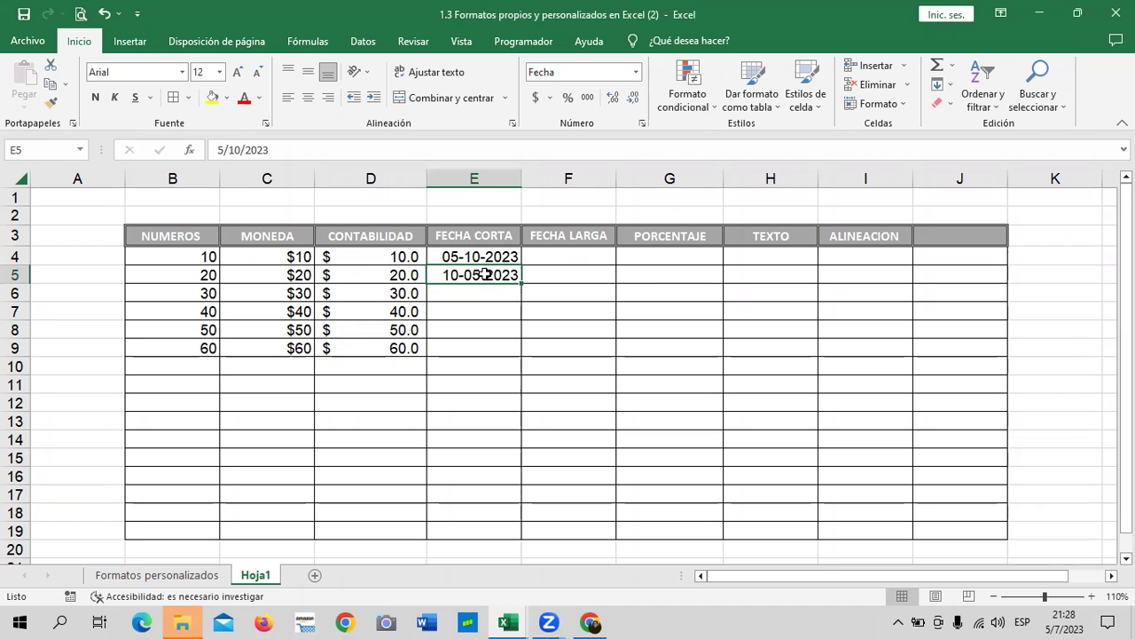
{"action": "key", "text": "Delete"}
Enter 25/6/23 in E5, which displays as 06-25-2023
{"action": "left_click", "coordinate": [524, 304]}
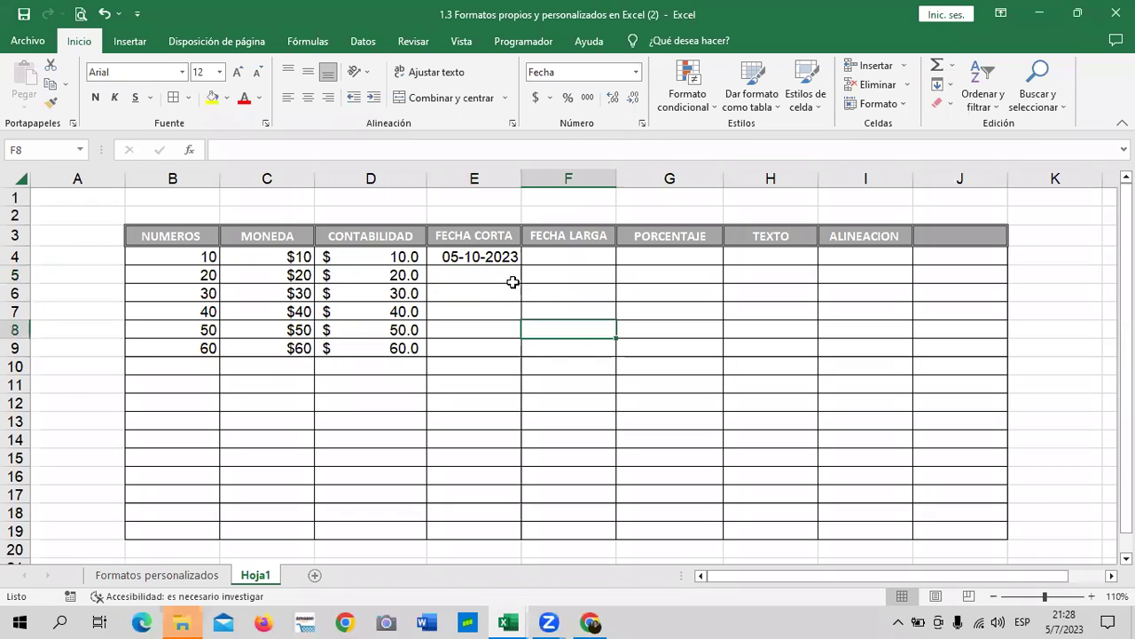
{"action": "left_click", "coordinate": [491, 259]}
{"action": "left_click", "coordinate": [484, 275]}
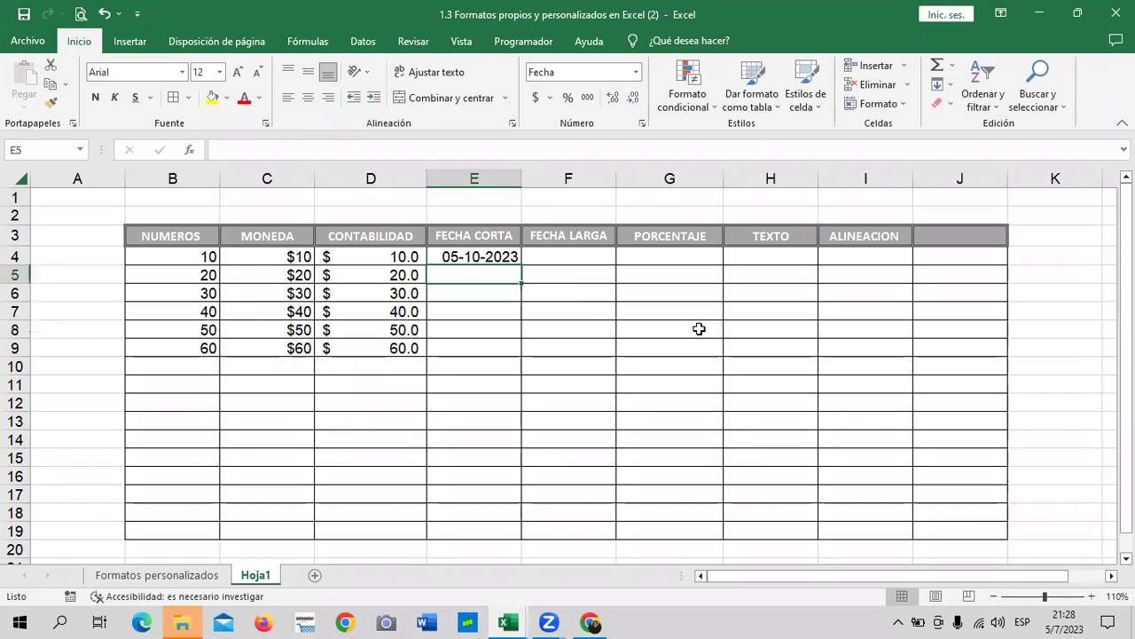
{"action": "type", "text": "25/"}
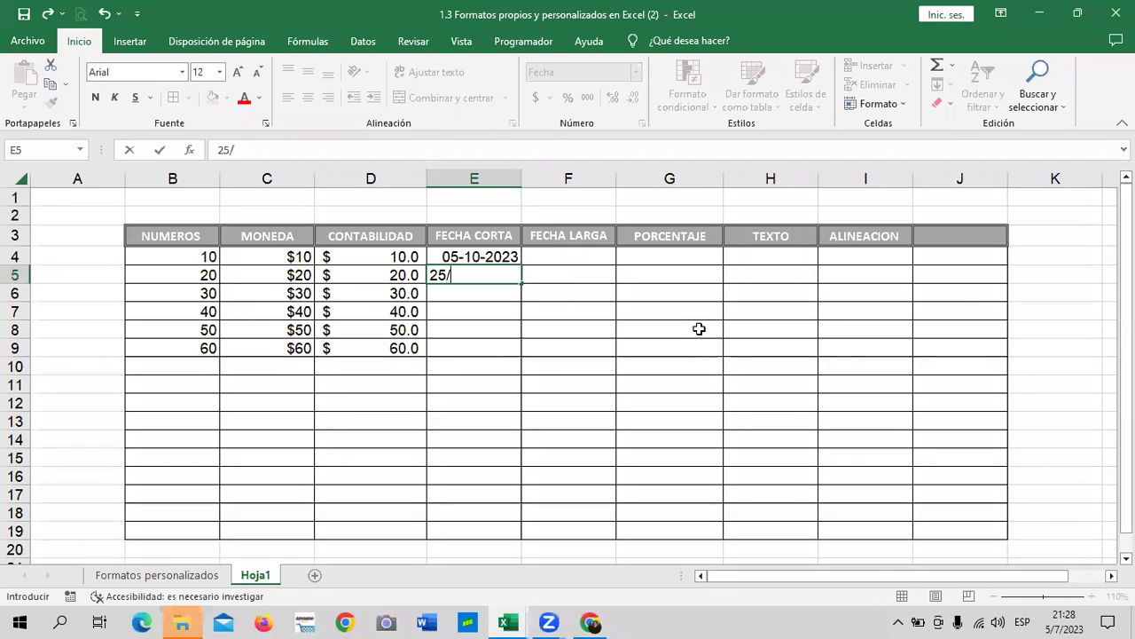
{"action": "type", "text": "6/23"}
{"action": "key", "text": "Return"}
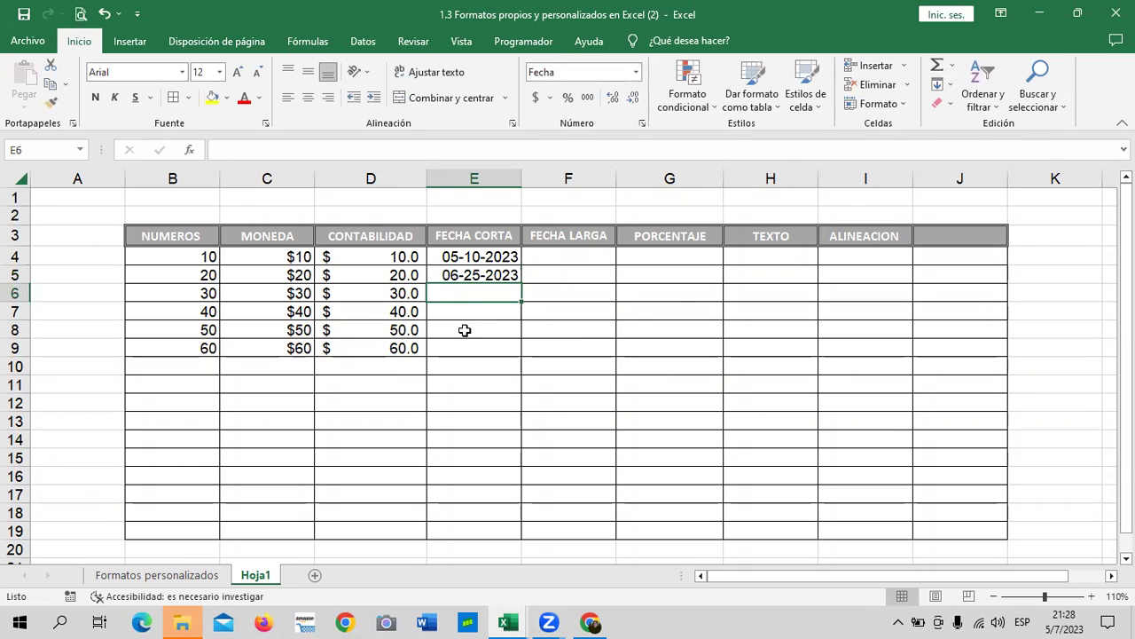
{"action": "left_click", "coordinate": [432, 276]}
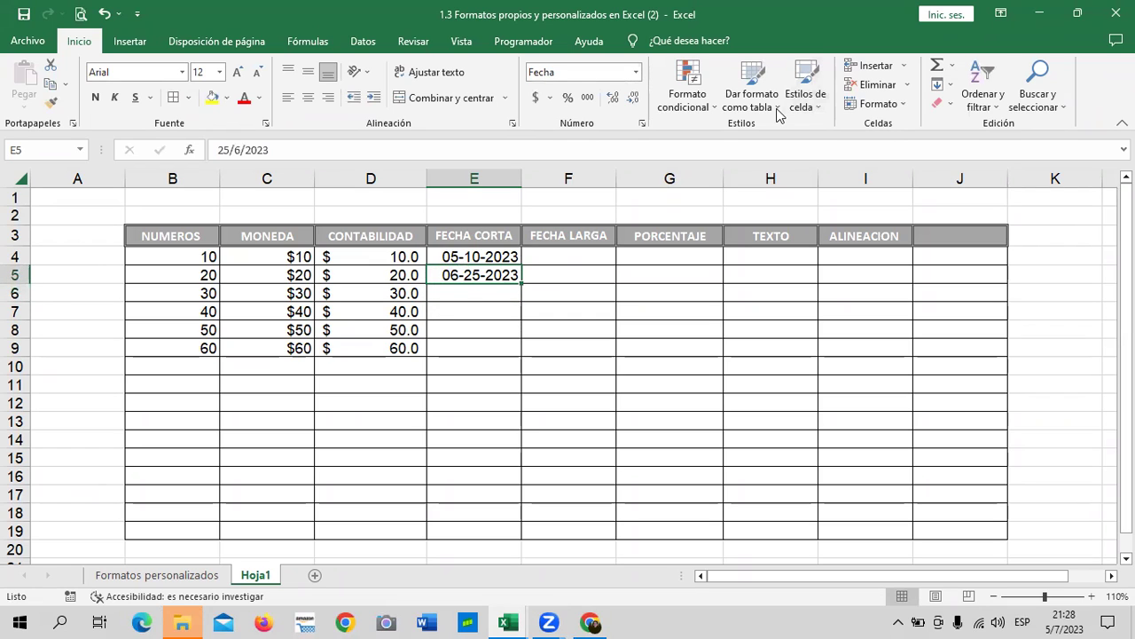
{"action": "left_click", "coordinate": [665, 311]}
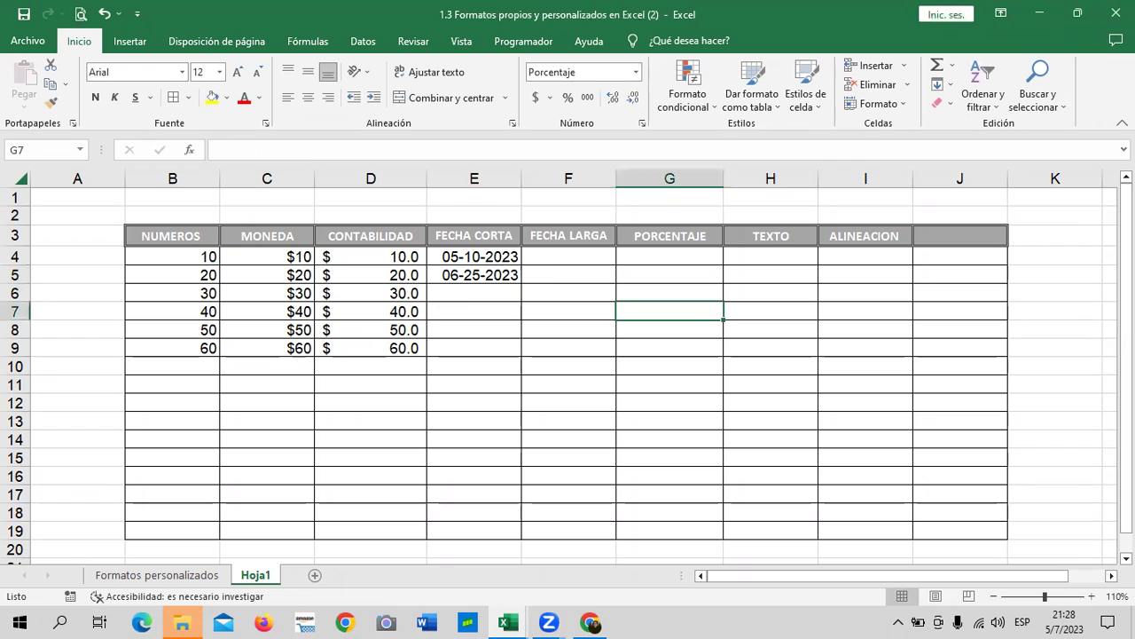
Clear the dates in E4:E14 and compare day-first date types in the number format settings
{"action": "left_click_drag", "start_coordinate": [442, 255], "coordinate": [477, 443]}
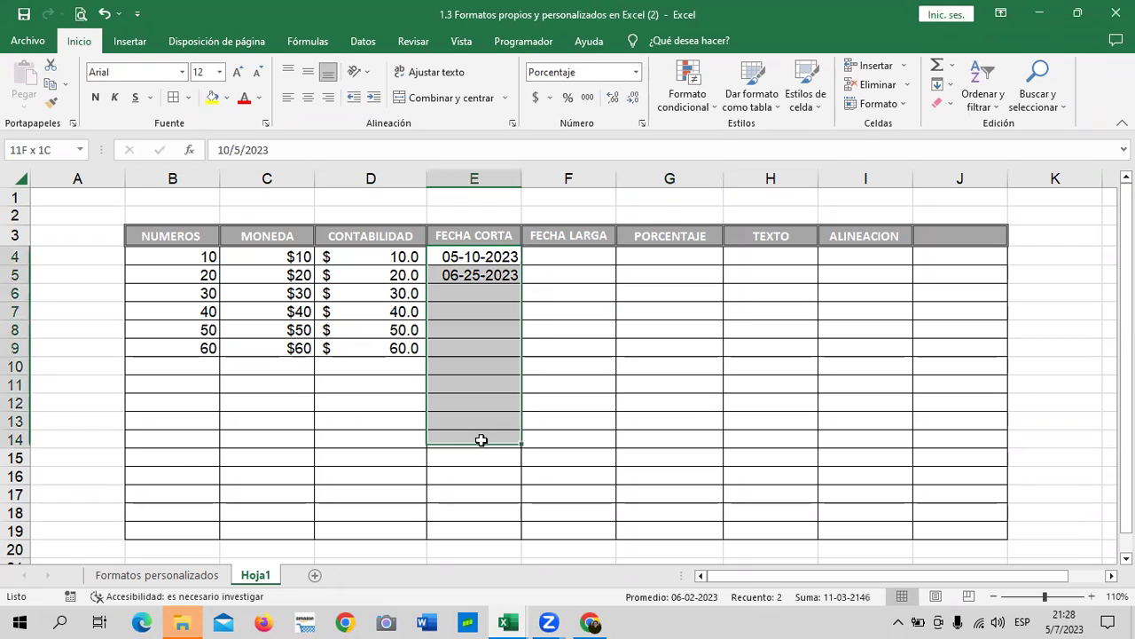
{"action": "key", "text": "Delete"}
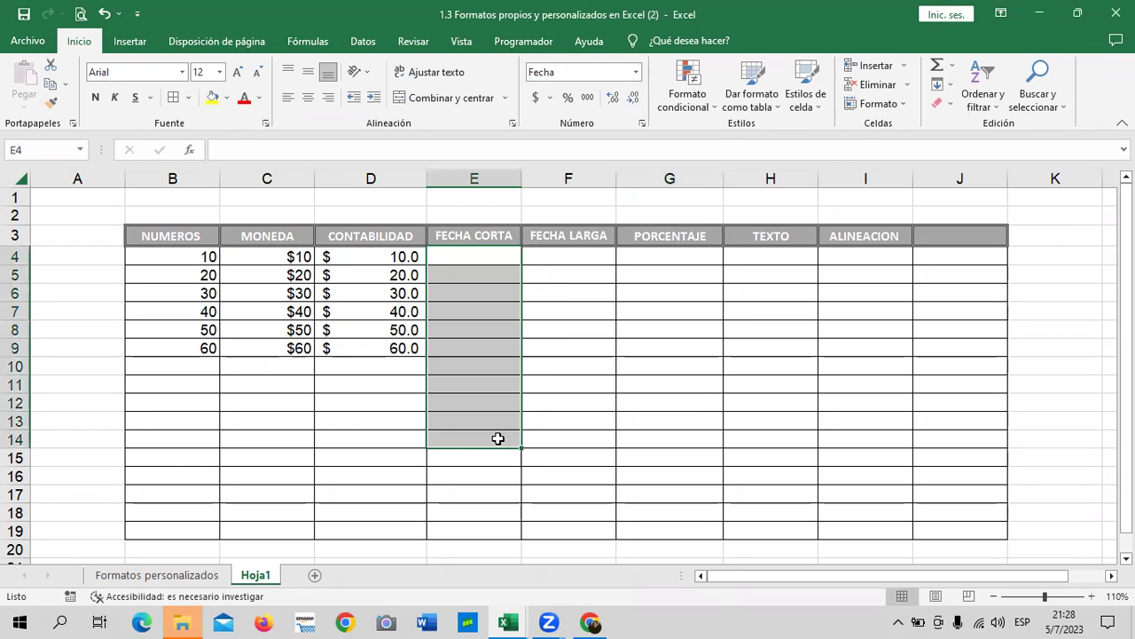
{"action": "left_click", "coordinate": [641, 124]}
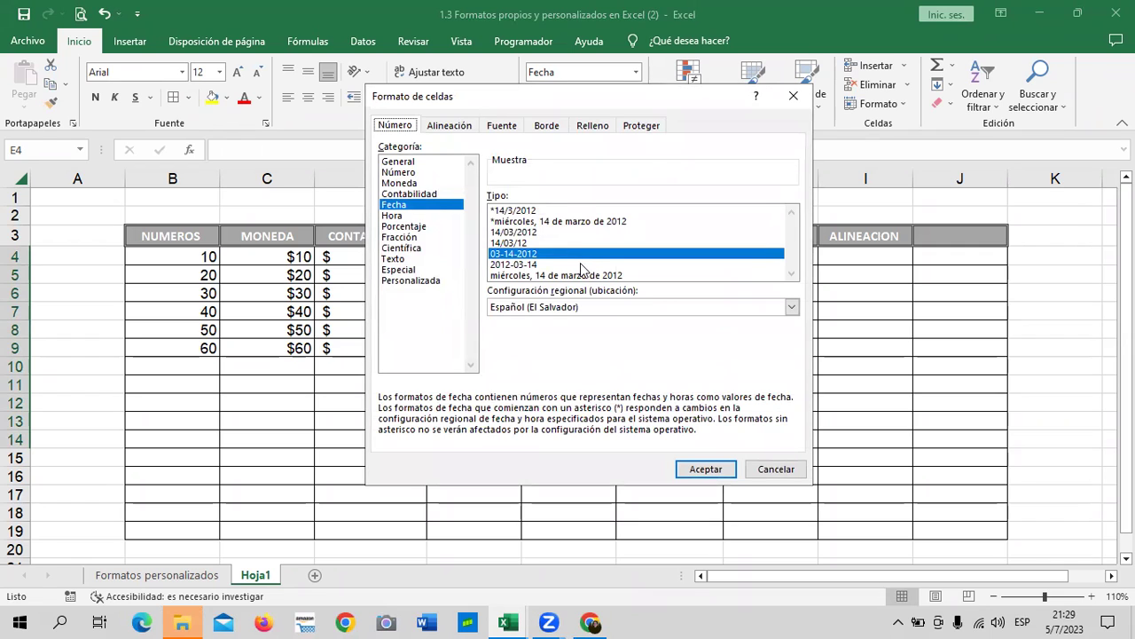
{"action": "left_click", "coordinate": [529, 232]}
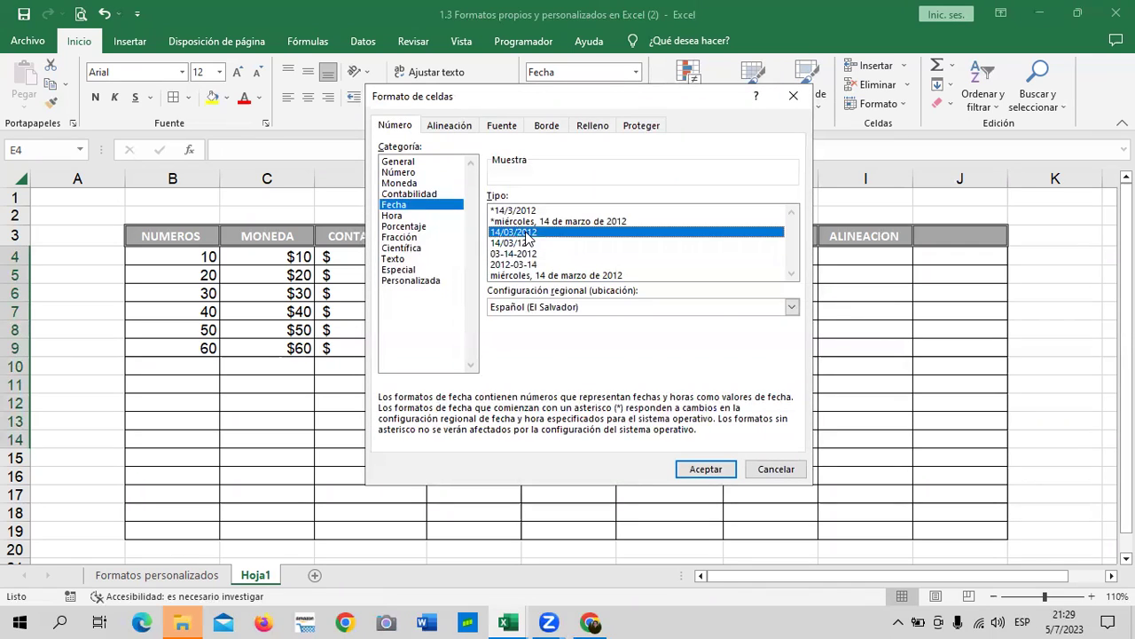
{"action": "left_click", "coordinate": [521, 243]}
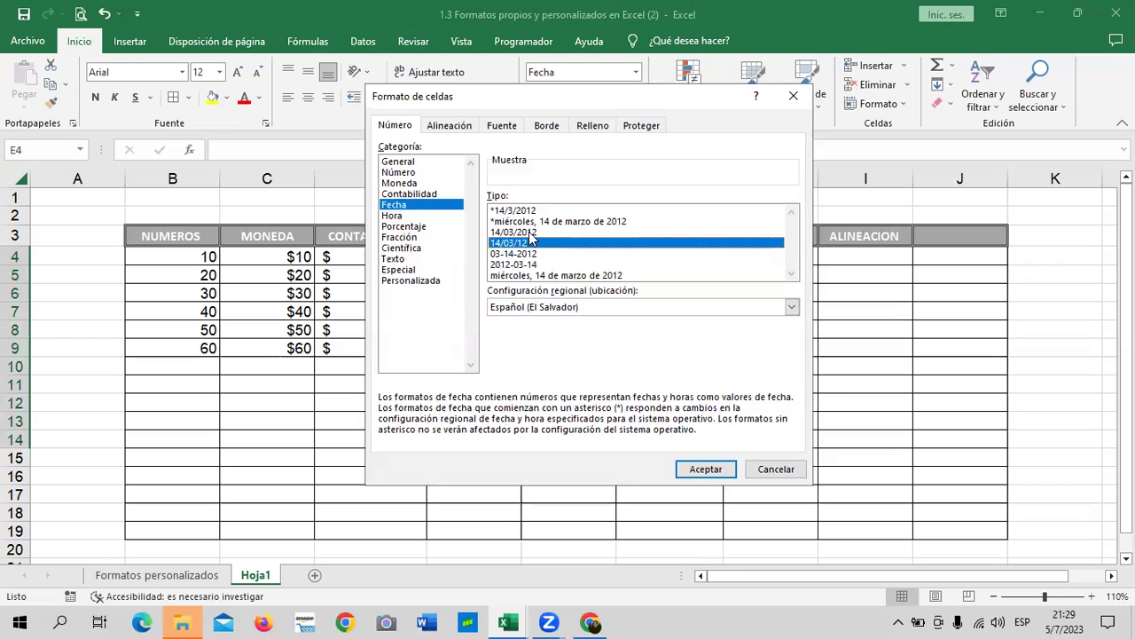
{"action": "left_click", "coordinate": [531, 232]}
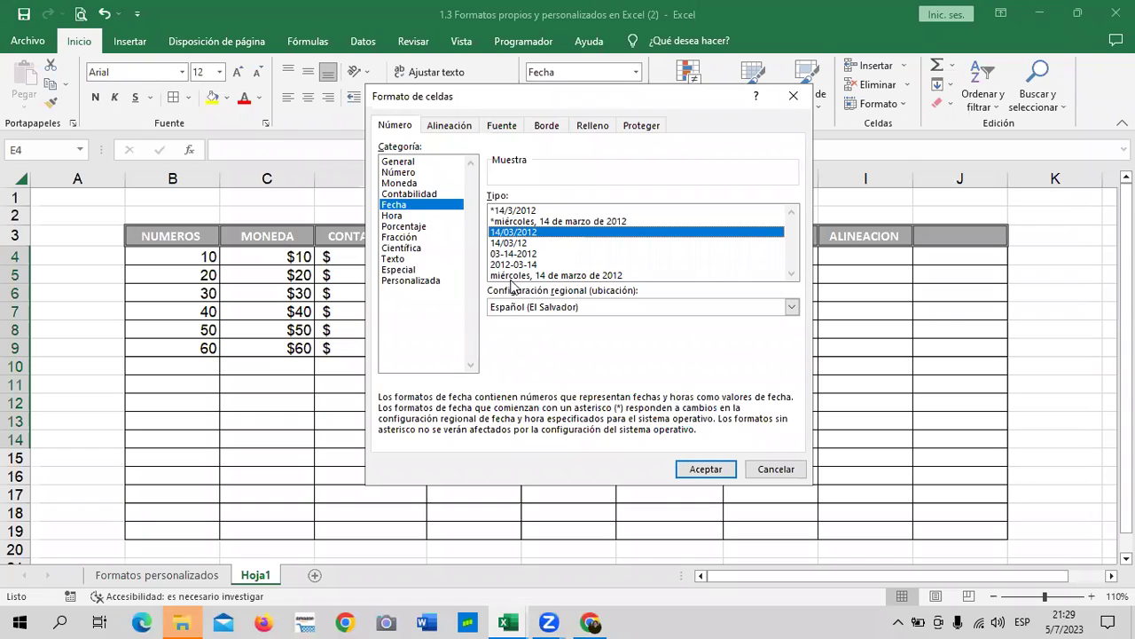
{"action": "left_click", "coordinate": [510, 255]}
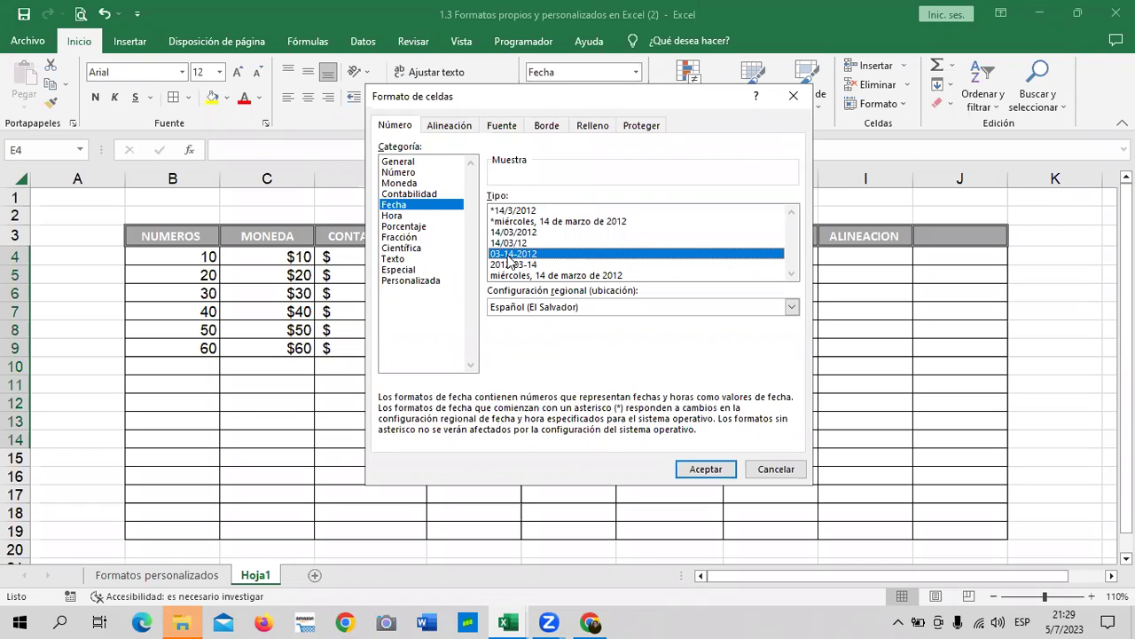
Apply the *14/3/2012 short date type to the FECHA CORTA cells
{"action": "left_click", "coordinate": [525, 212]}
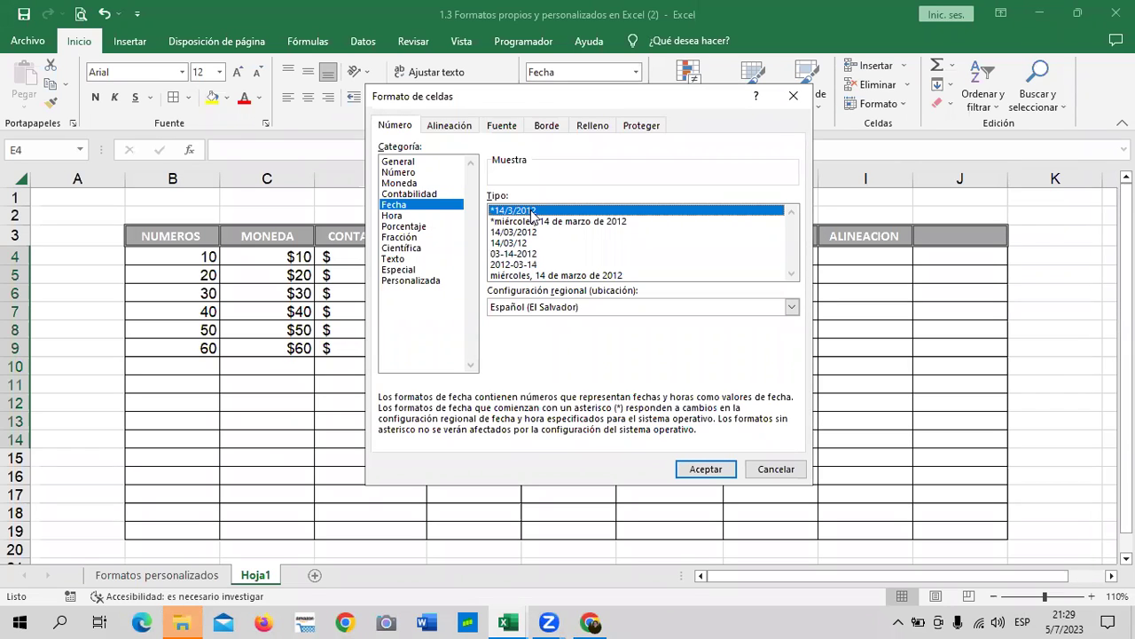
{"action": "left_click", "coordinate": [521, 234]}
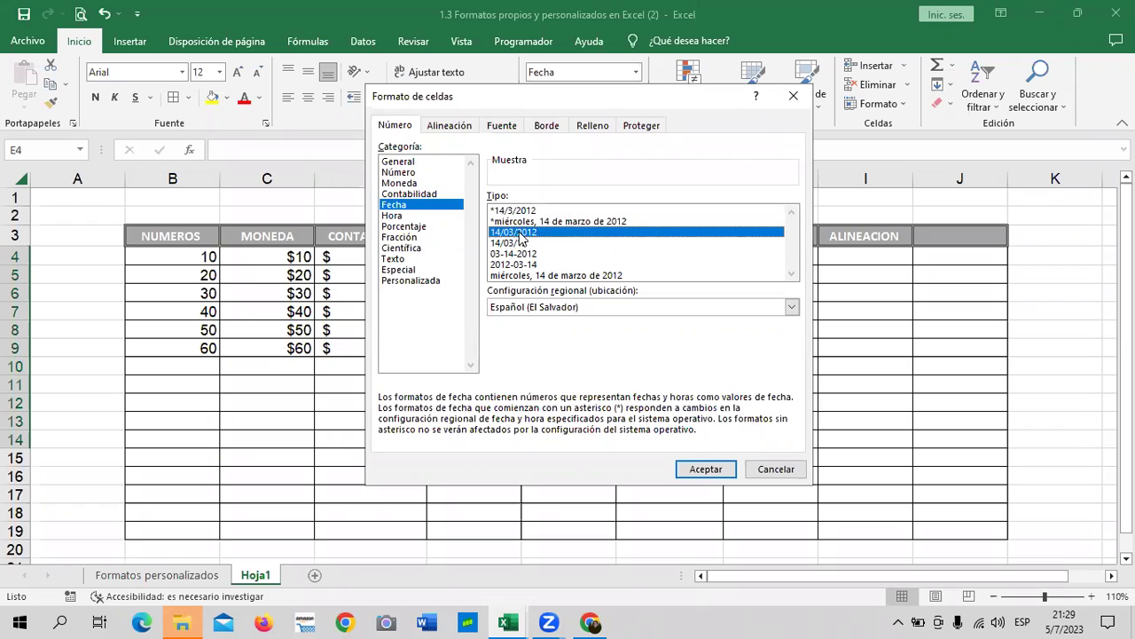
{"action": "left_click", "coordinate": [527, 211]}
{"action": "left_click", "coordinate": [531, 233]}
{"action": "left_click", "coordinate": [532, 211]}
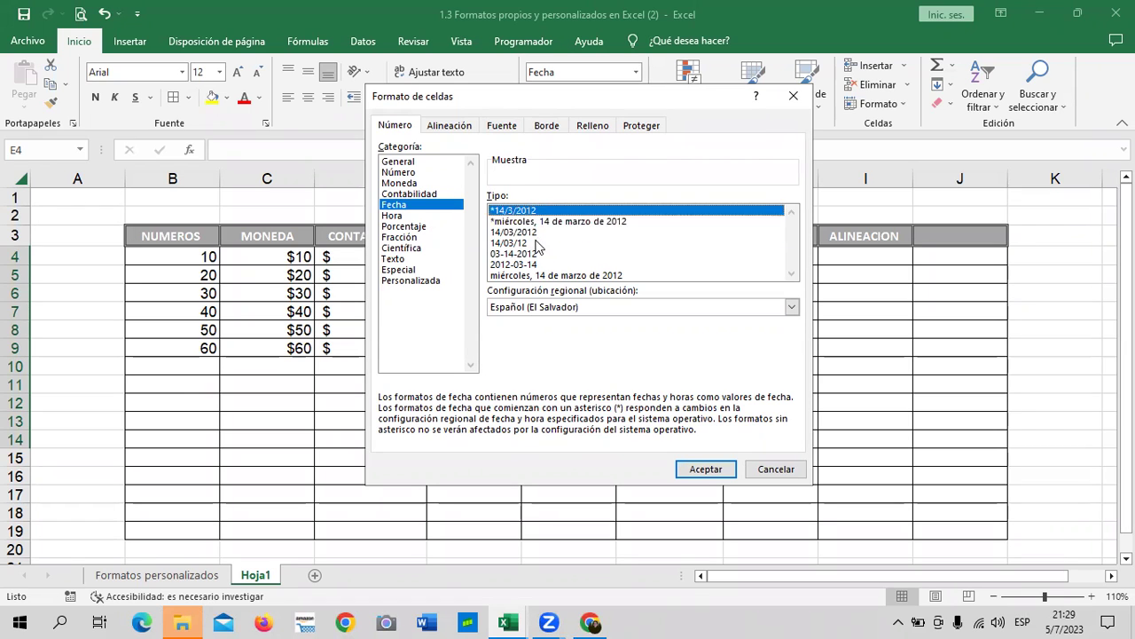
{"action": "left_click", "coordinate": [527, 234]}
{"action": "left_click", "coordinate": [530, 264]}
{"action": "left_click", "coordinate": [534, 275]}
{"action": "left_click", "coordinate": [533, 264]}
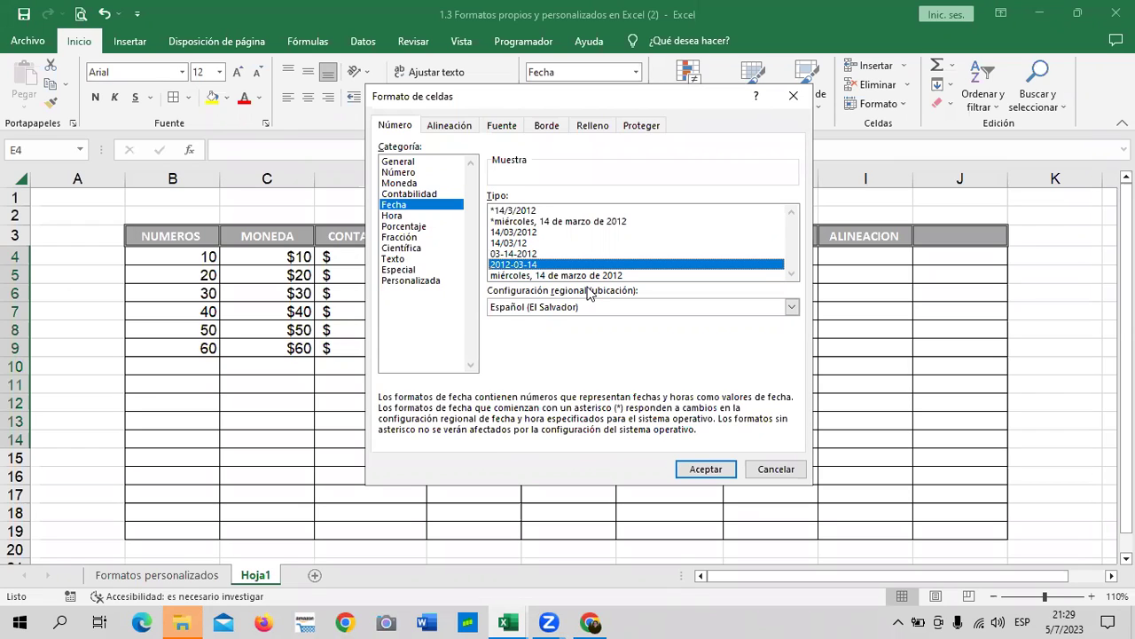
{"action": "left_click", "coordinate": [528, 214]}
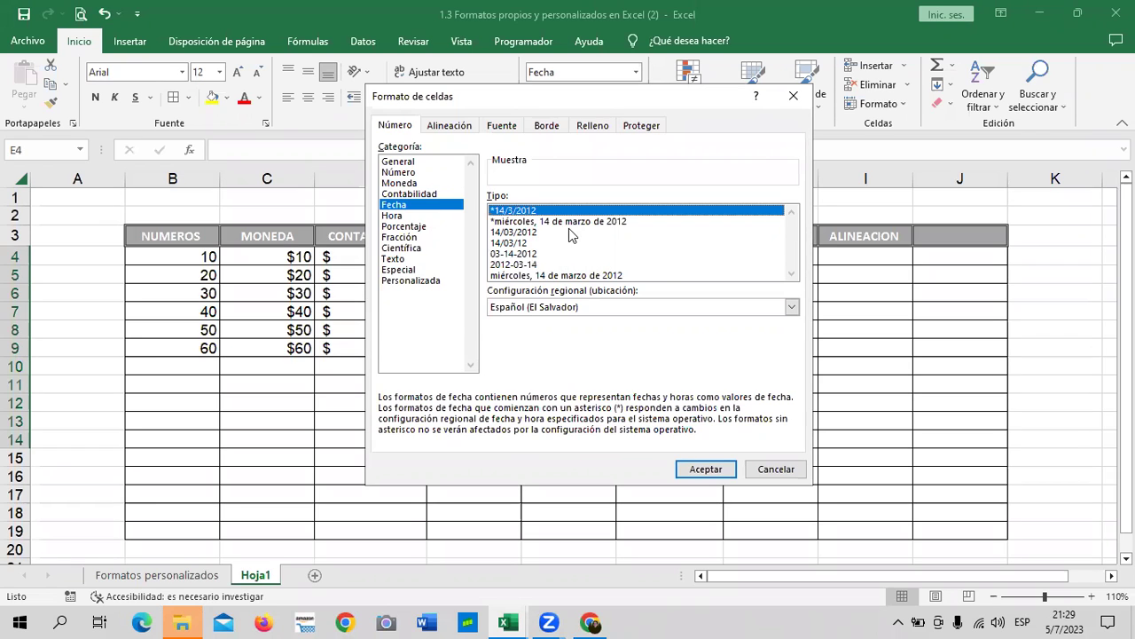
{"action": "left_click", "coordinate": [720, 468]}
Start entering 5/10/23 in E4
{"action": "left_click", "coordinate": [765, 404]}
{"action": "left_click", "coordinate": [494, 257]}
{"action": "type", "text": "5/10/23"}
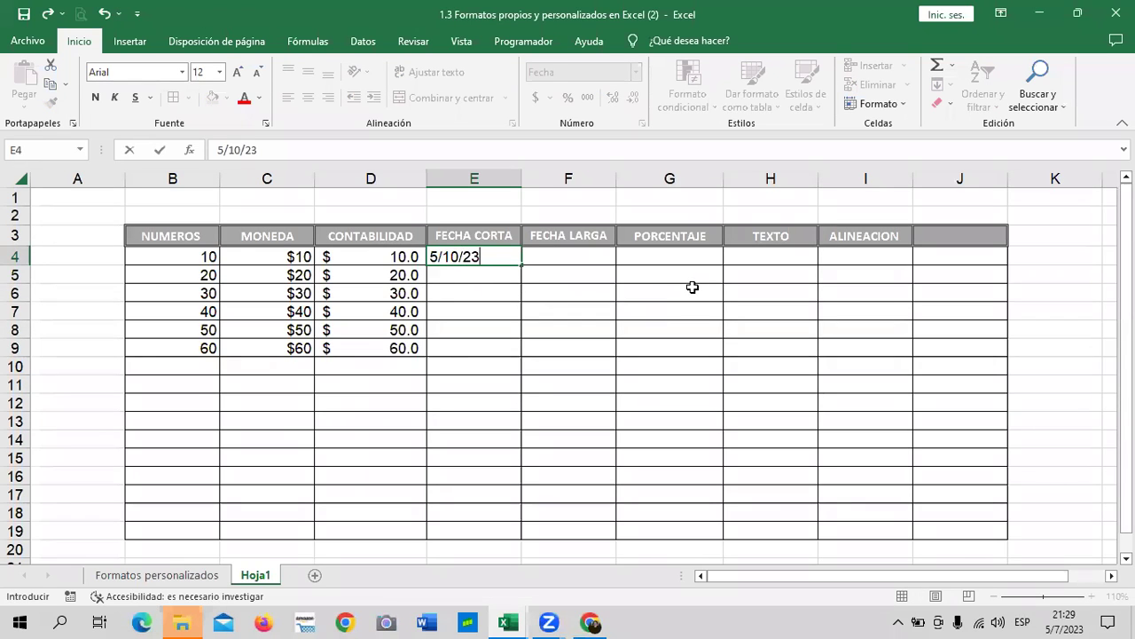
Enter 5/10/23, 10/12/2023 and 30/11/2023 into E4, E5 and E6
{"action": "key", "text": "Return"}
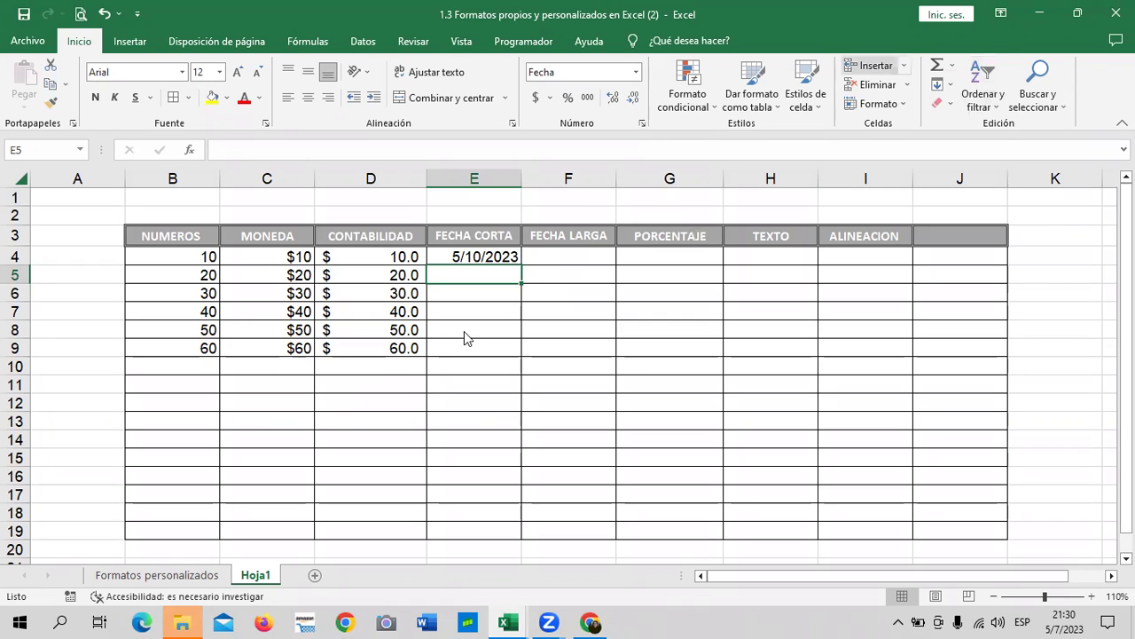
{"action": "type", "text": "10"}
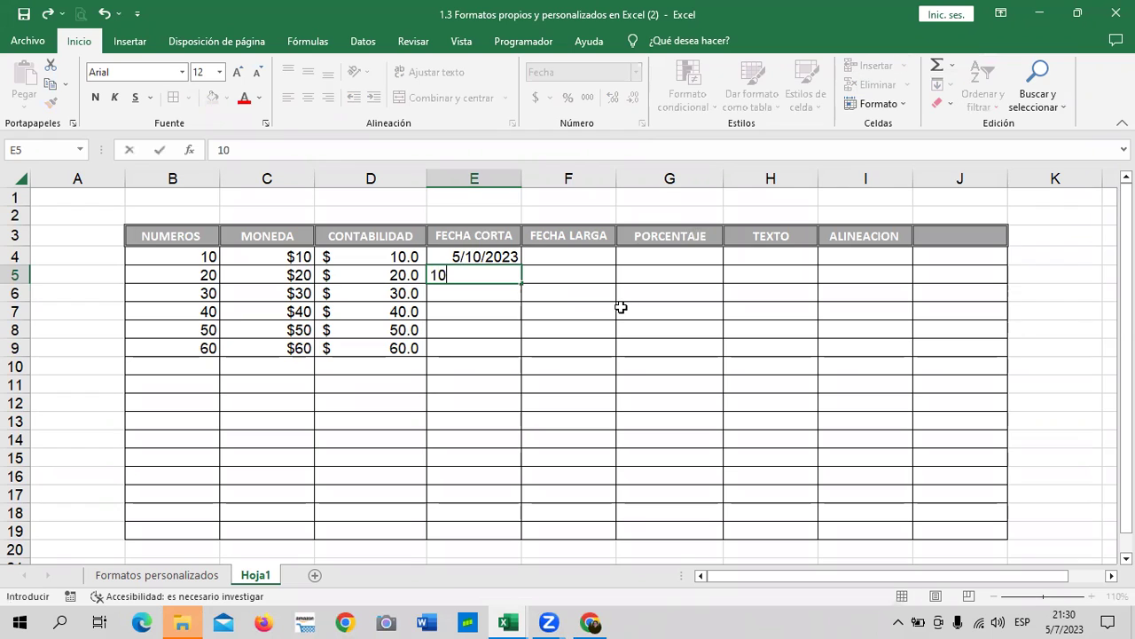
{"action": "type", "text": "/"}
{"action": "type", "text": "12/2023"}
{"action": "key", "text": "Return"}
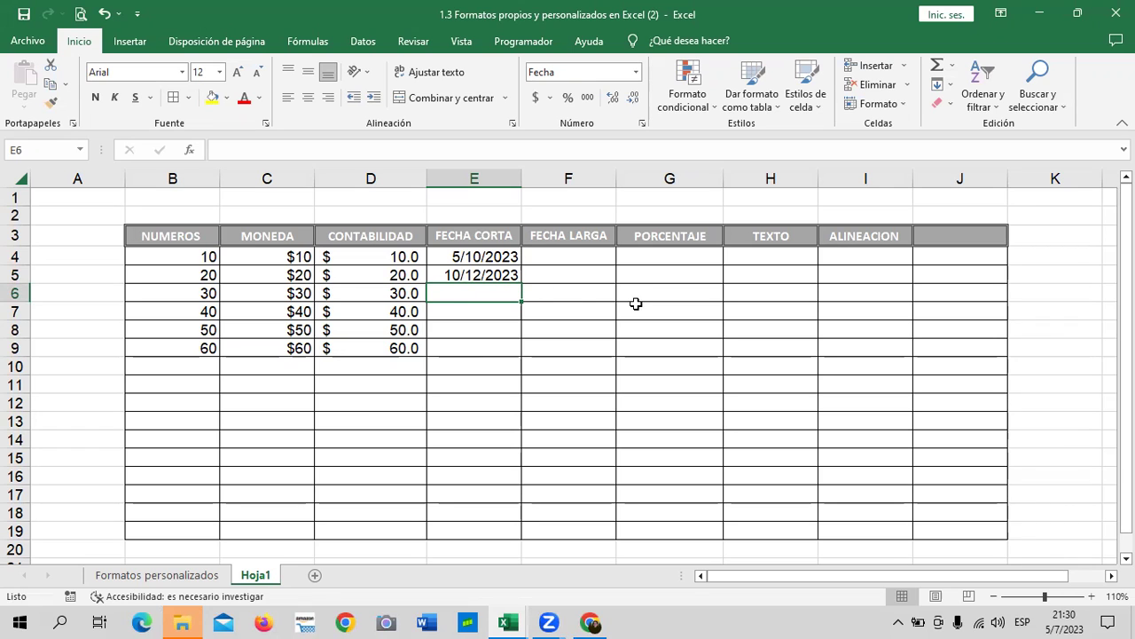
{"action": "type", "text": "30/"}
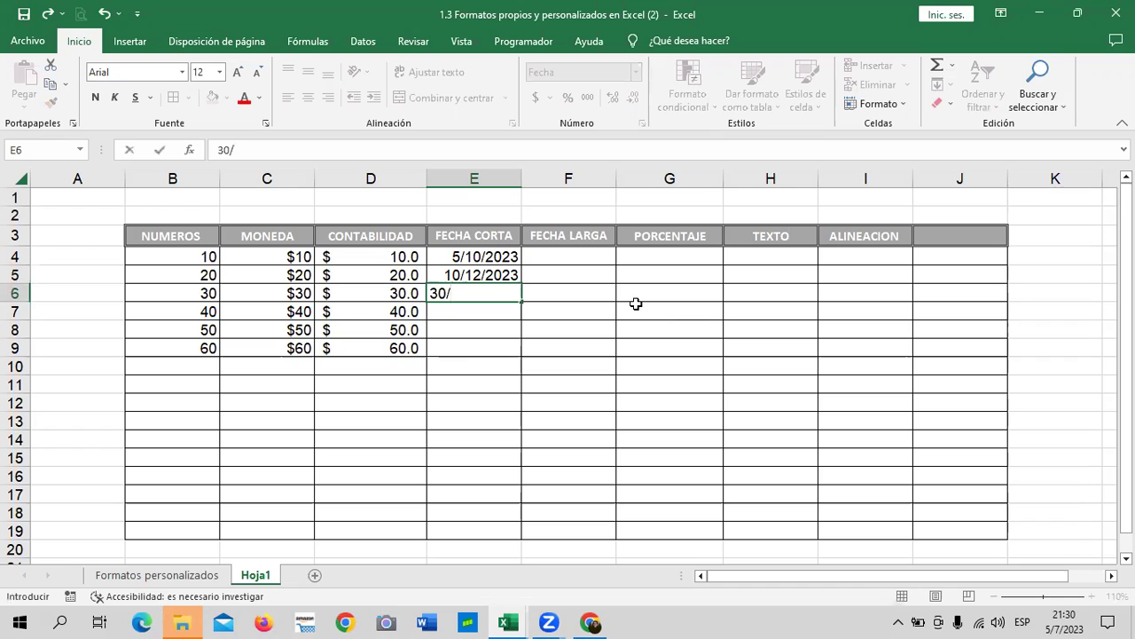
{"action": "type", "text": "11"}
{"action": "type", "text": "/"}
{"action": "type", "text": "2023"}
{"action": "key", "text": "Return"}
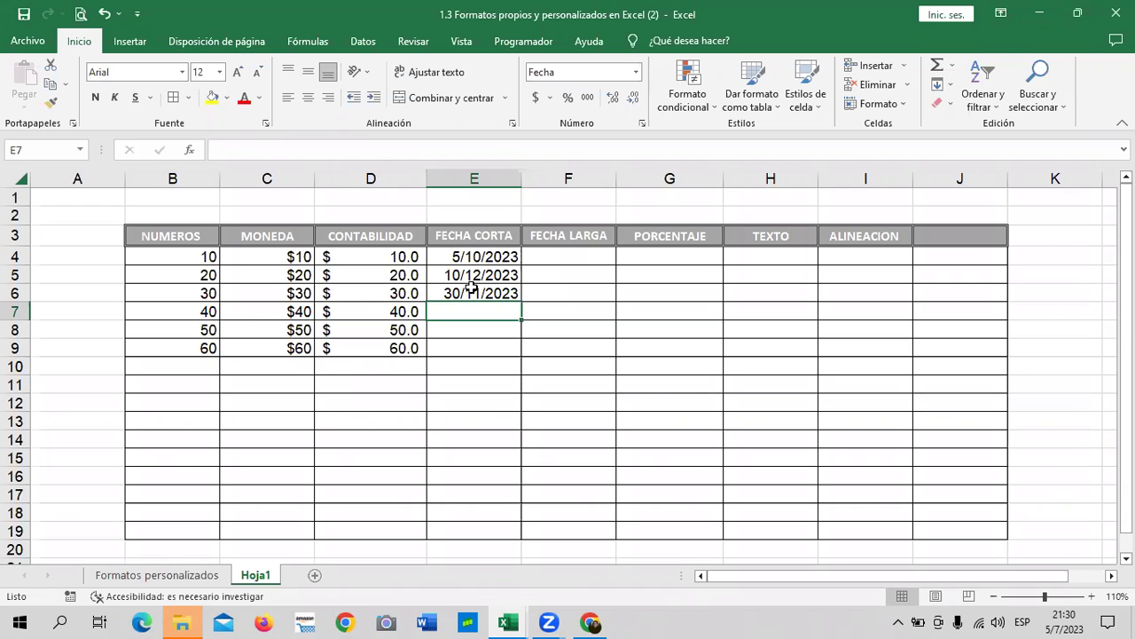
Enter 5/10/23 in F4 to test the long date, then clear it
{"action": "left_click", "coordinate": [655, 392]}
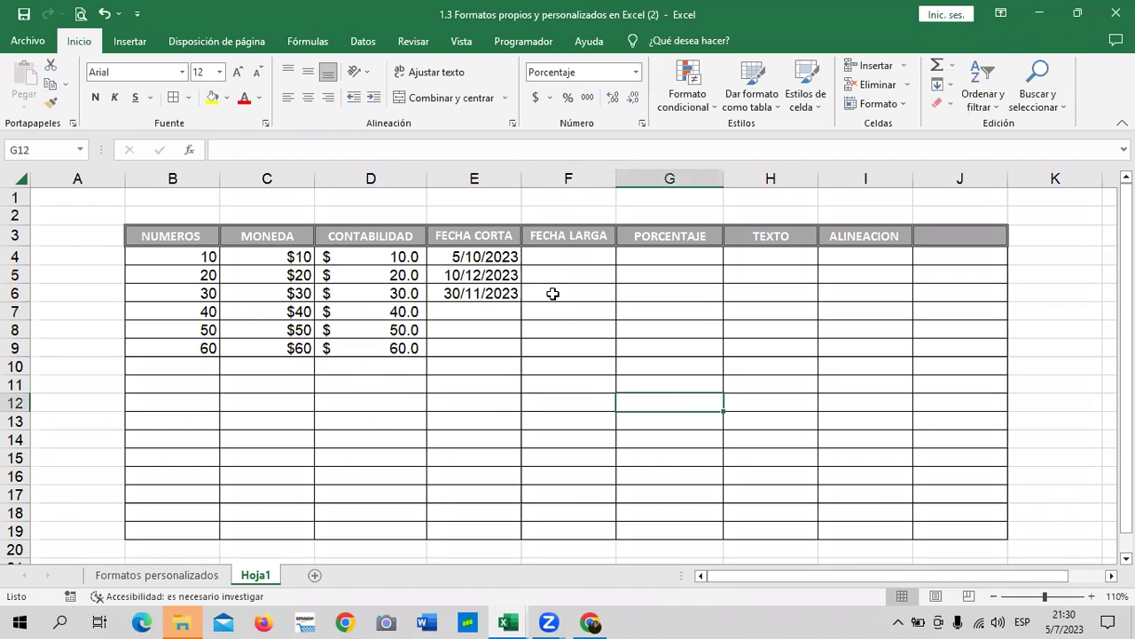
{"action": "left_click", "coordinate": [562, 257]}
{"action": "left_click", "coordinate": [687, 327]}
{"action": "left_click", "coordinate": [591, 257]}
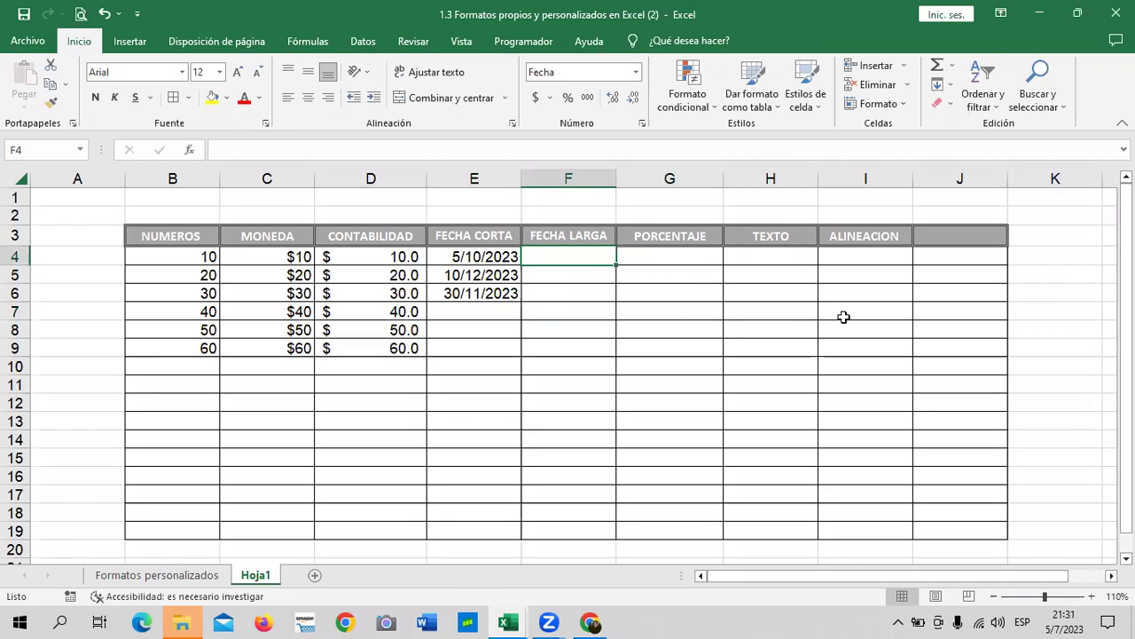
{"action": "type", "text": "5"}
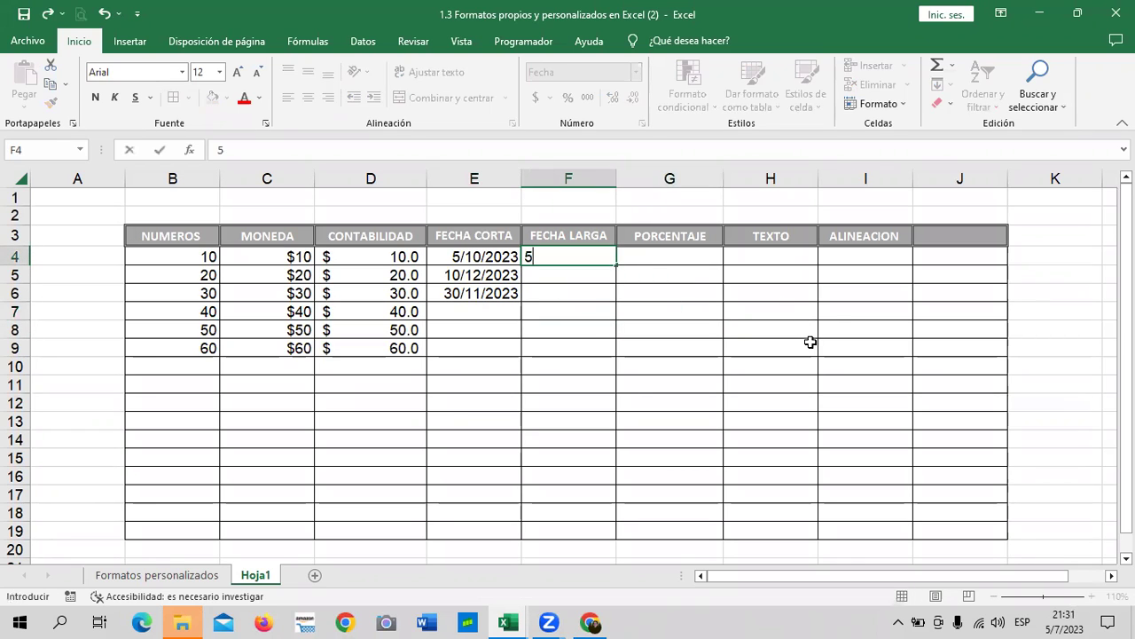
{"action": "type", "text": "/10/23"}
{"action": "key", "text": "Return"}
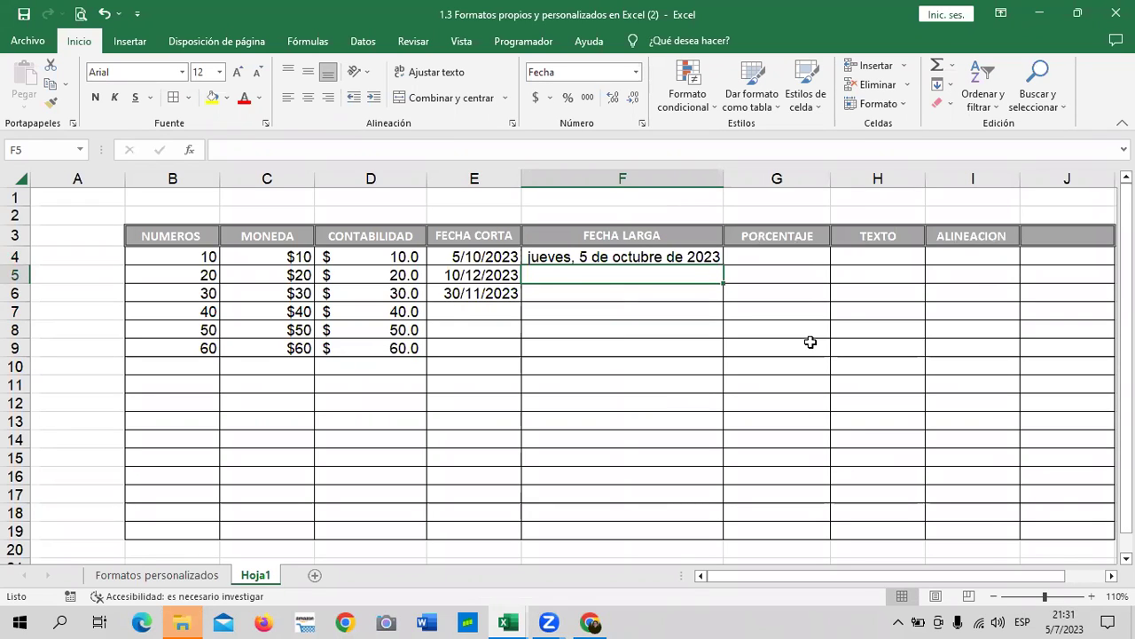
{"action": "left_click", "coordinate": [649, 348]}
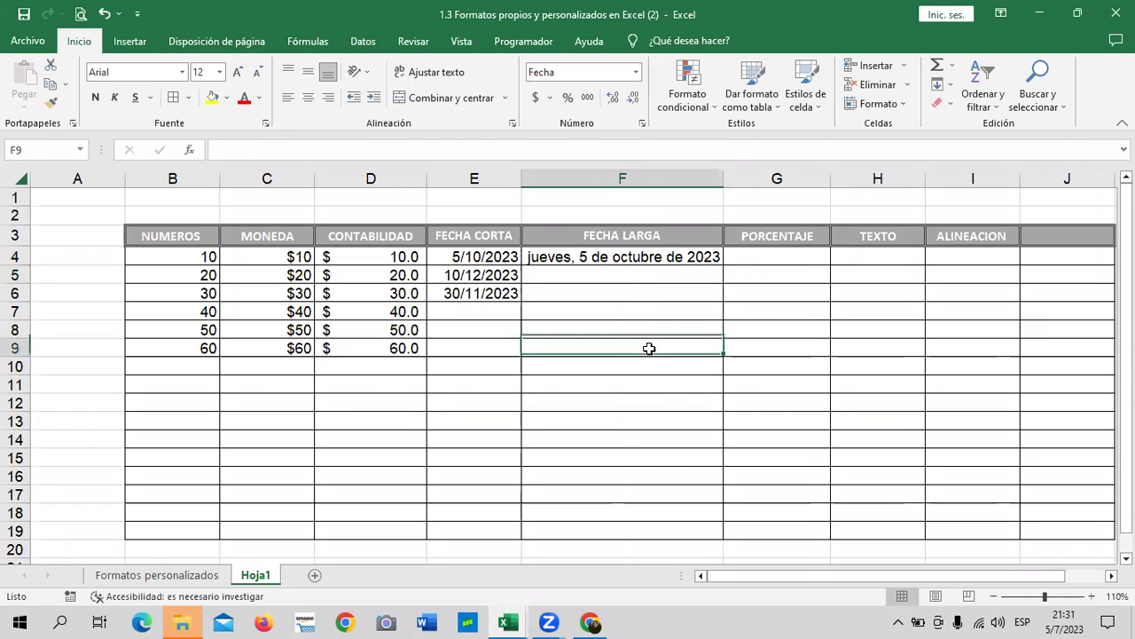
{"action": "left_click", "coordinate": [640, 258]}
{"action": "key", "text": "Delete"}
Give F4:F19 the fixed long date format
{"action": "left_click_drag", "start_coordinate": [646, 257], "coordinate": [672, 530]}
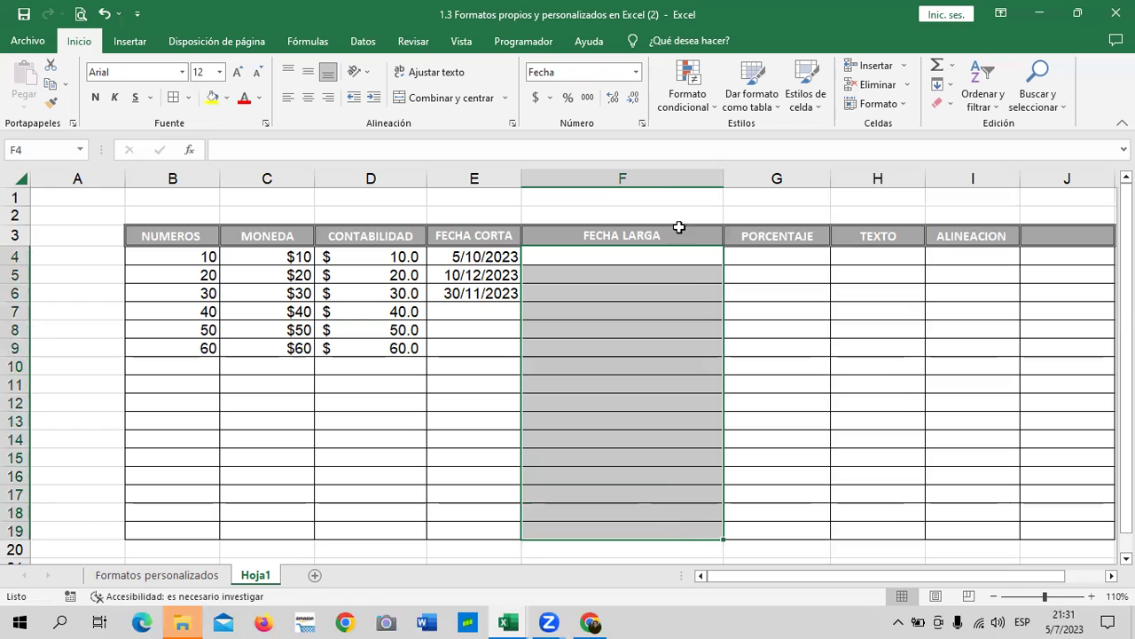
{"action": "left_click", "coordinate": [644, 129]}
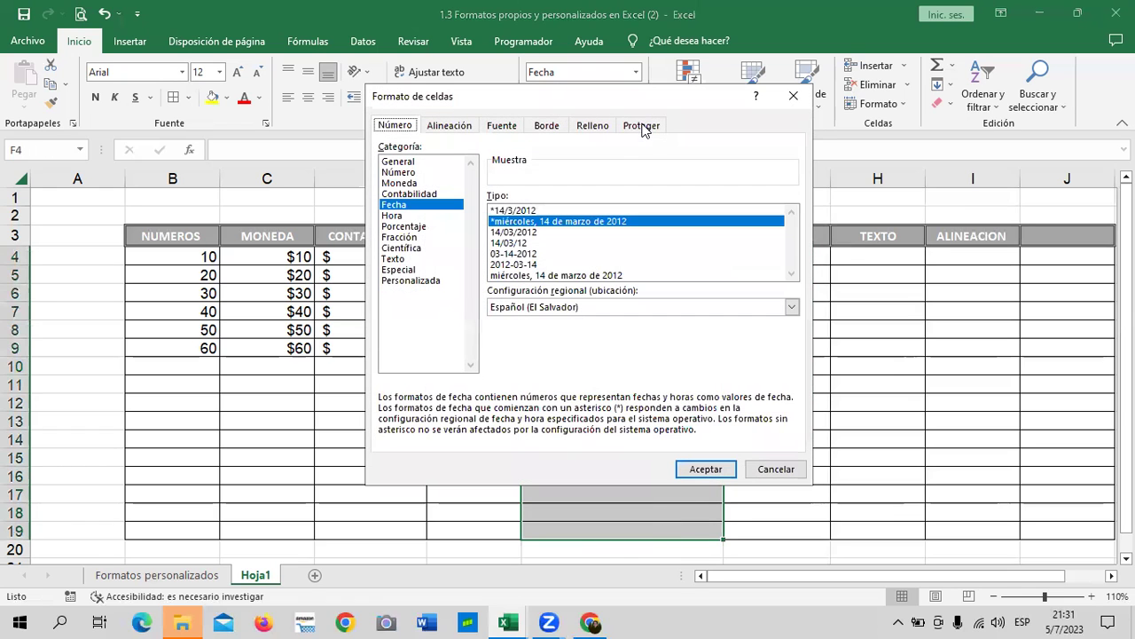
{"action": "left_click", "coordinate": [570, 223]}
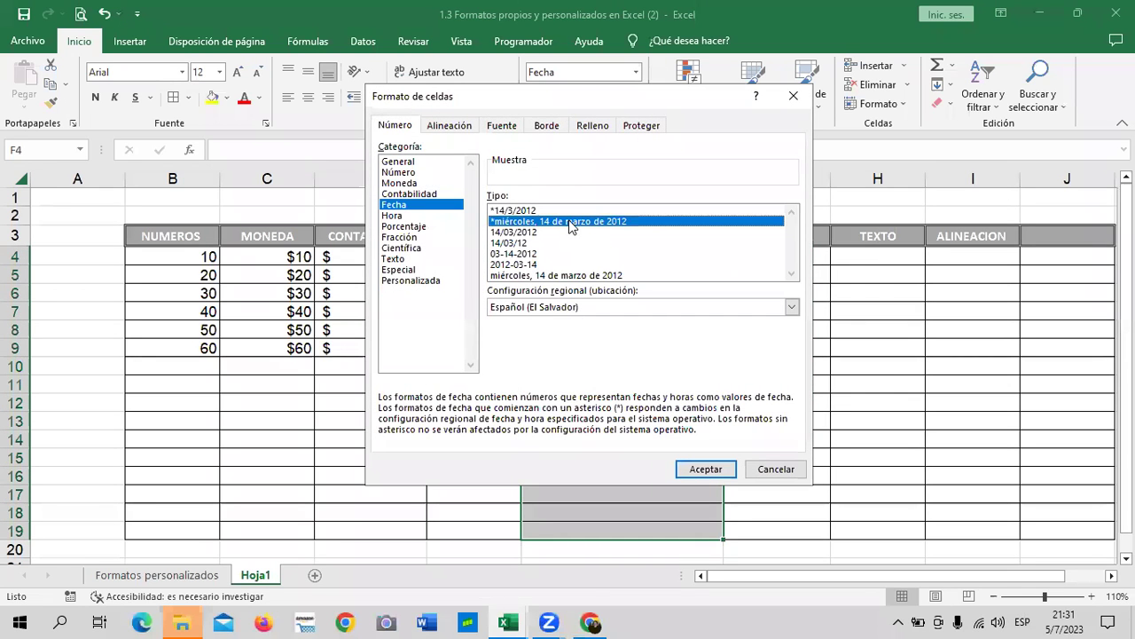
{"action": "left_click", "coordinate": [531, 276]}
{"action": "left_click", "coordinate": [716, 469]}
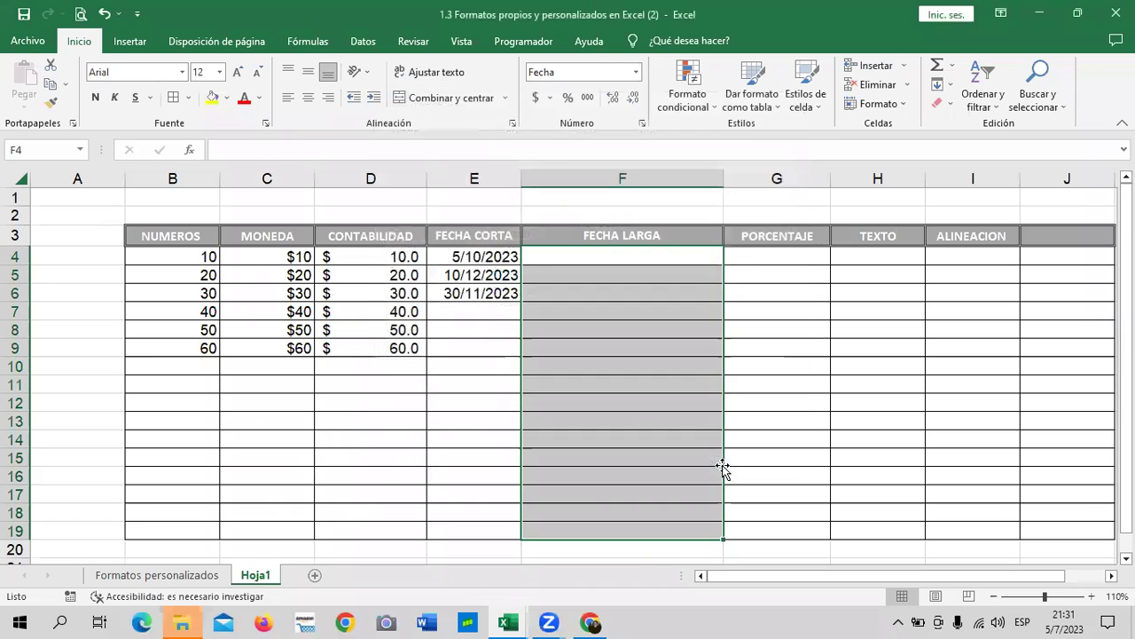
Enter 5/10/23 in F4 and widen column F to show the full long date
{"action": "left_click", "coordinate": [806, 369]}
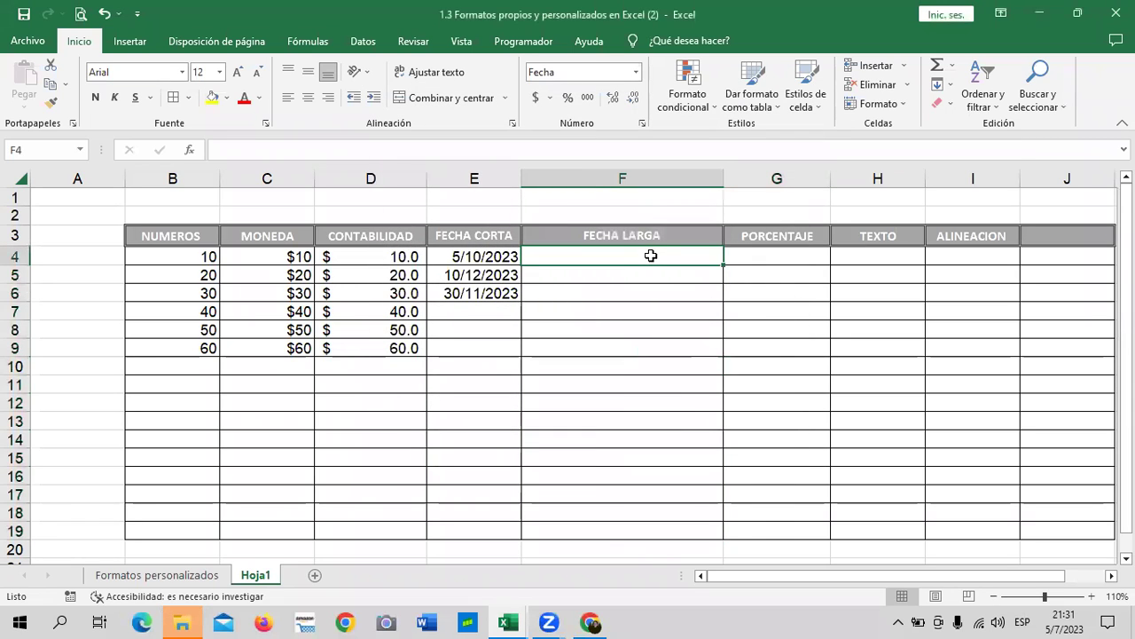
{"action": "type", "text": "5/10/"}
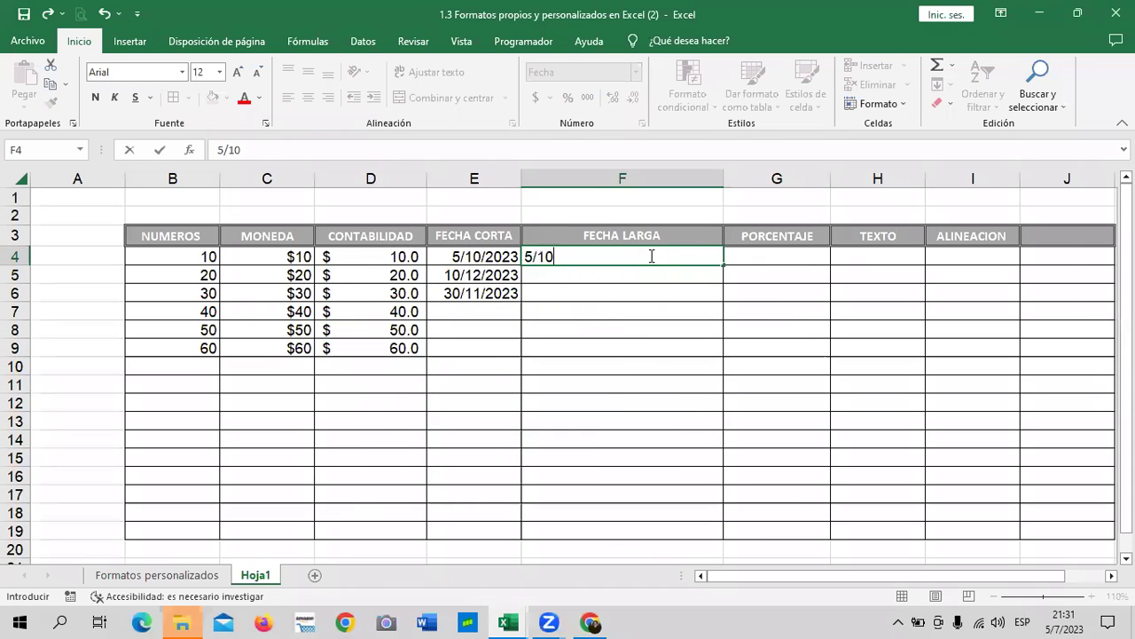
{"action": "type", "text": "23"}
{"action": "key", "text": "Return"}
{"action": "left_click_drag", "start_coordinate": [723, 178], "coordinate": [741, 178]}
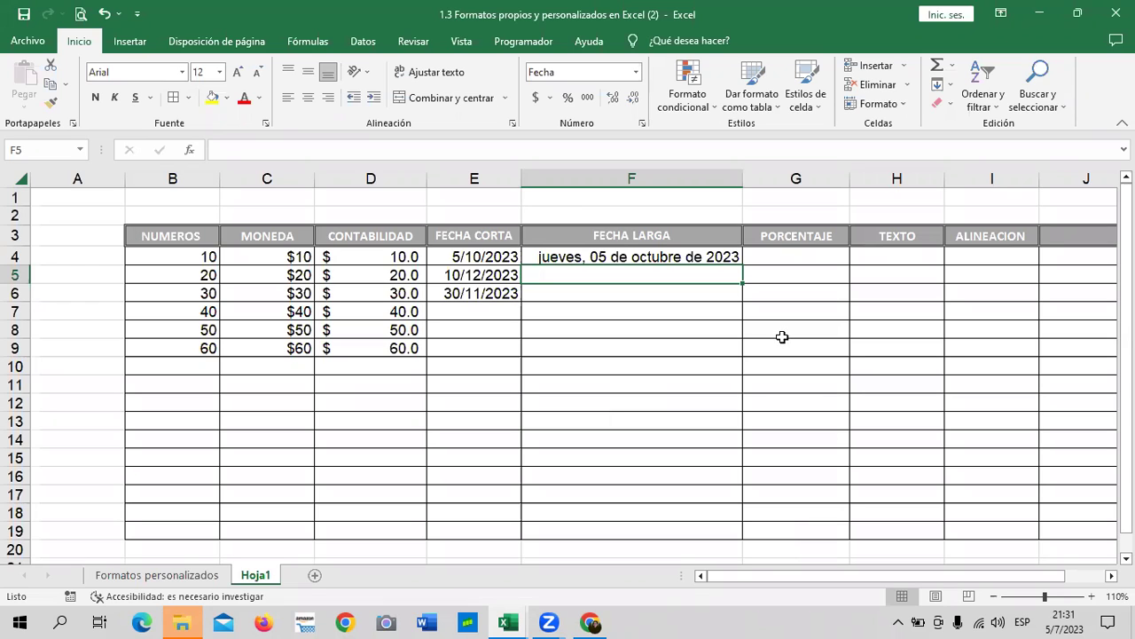
Enter 15/12/23 in F5 and 30/11/23 in F6, widening column F so the long dates fit
{"action": "left_click", "coordinate": [602, 257]}
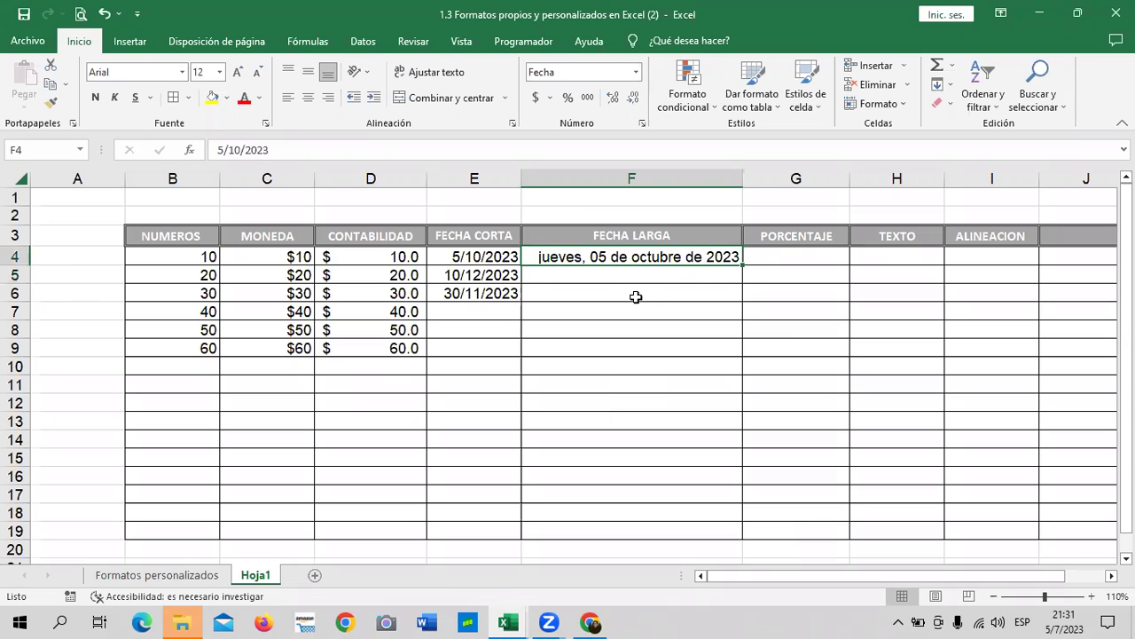
{"action": "left_click", "coordinate": [591, 275]}
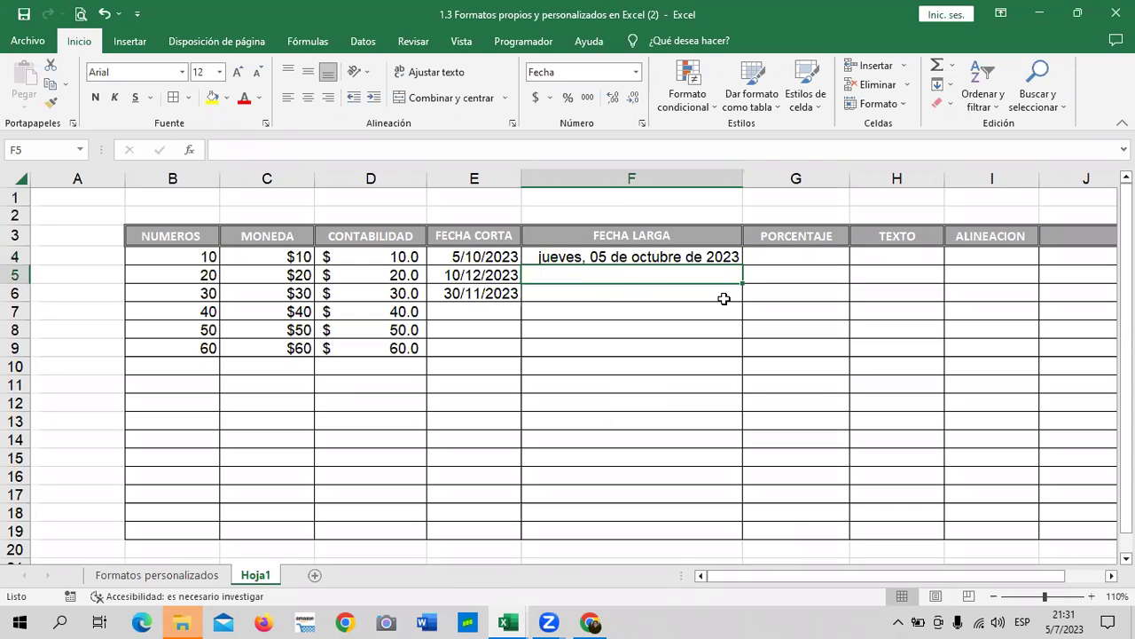
{"action": "type", "text": "15/"}
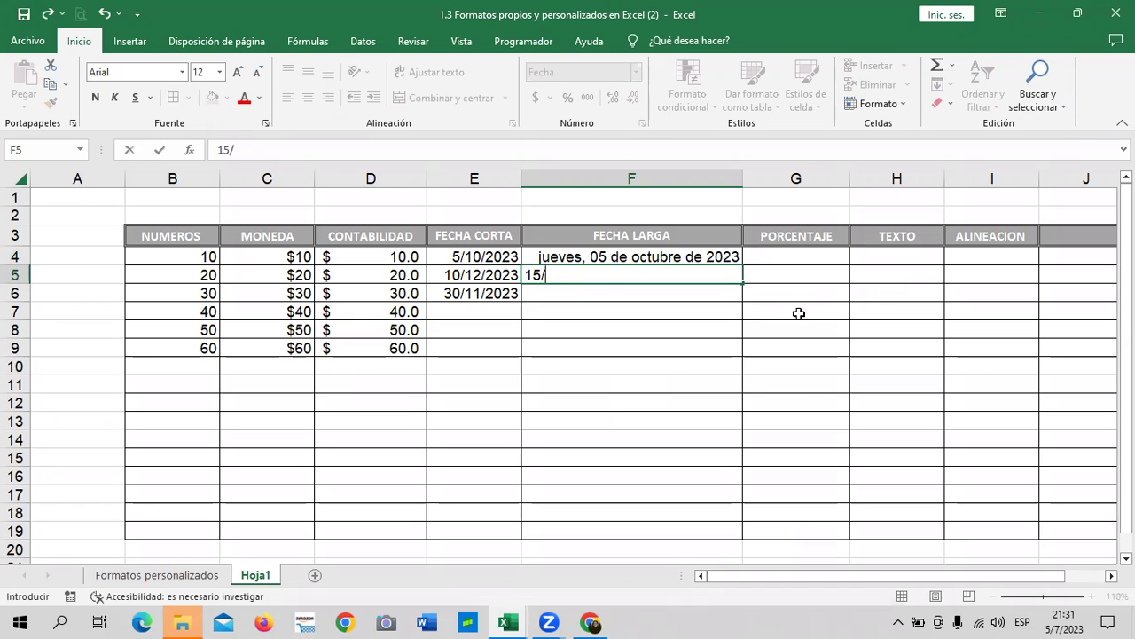
{"action": "type", "text": "2"}
{"action": "type", "text": "23"}
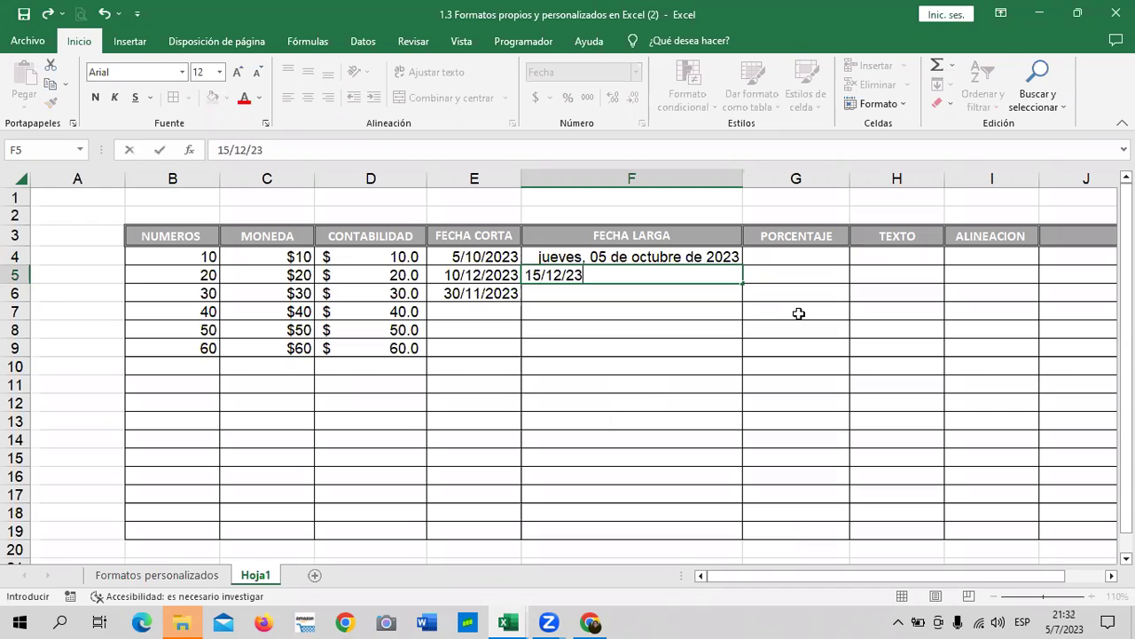
{"action": "key", "text": "Return"}
{"action": "left_click_drag", "start_coordinate": [742, 183], "coordinate": [766, 183]}
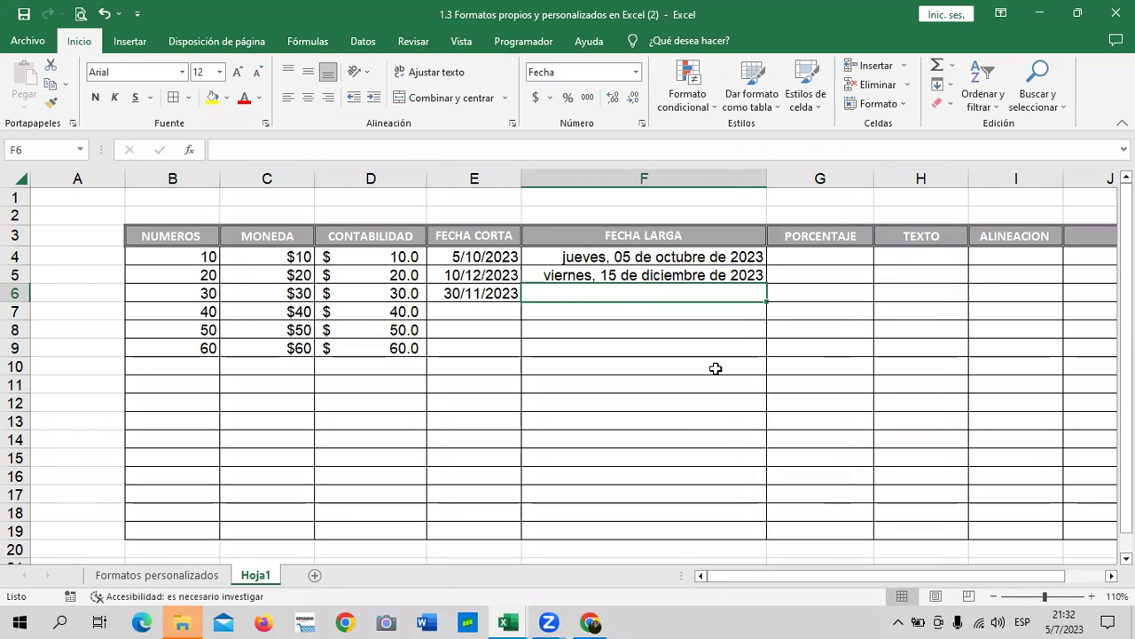
{"action": "type", "text": "30"}
{"action": "type", "text": "111"}
{"action": "type", "text": "/11/"}
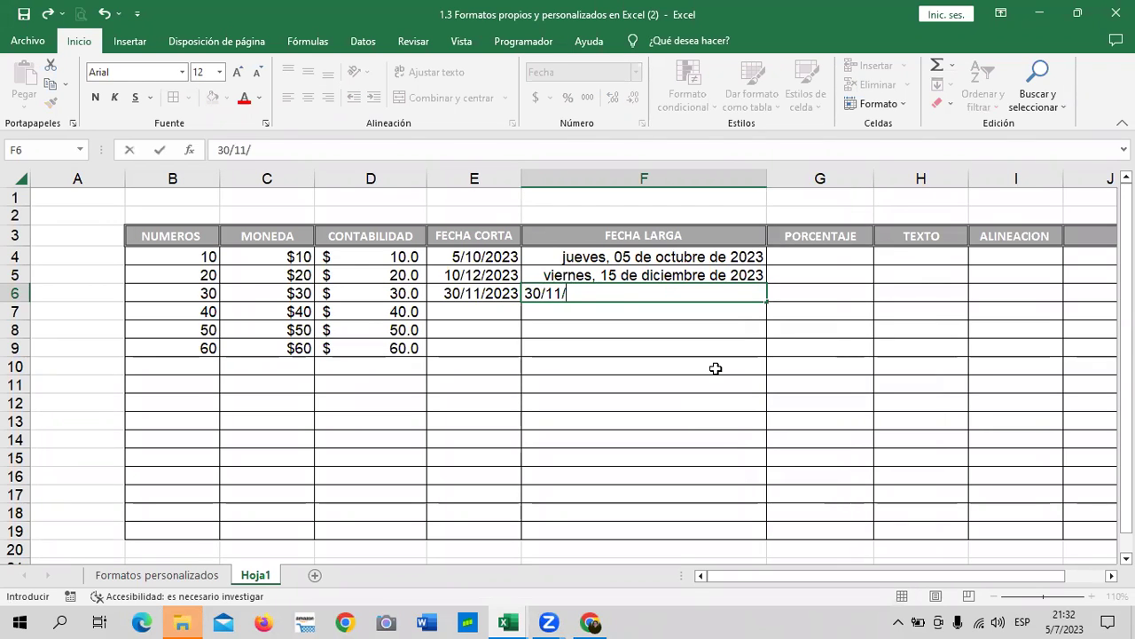
{"action": "type", "text": "23"}
{"action": "key", "text": "Return"}
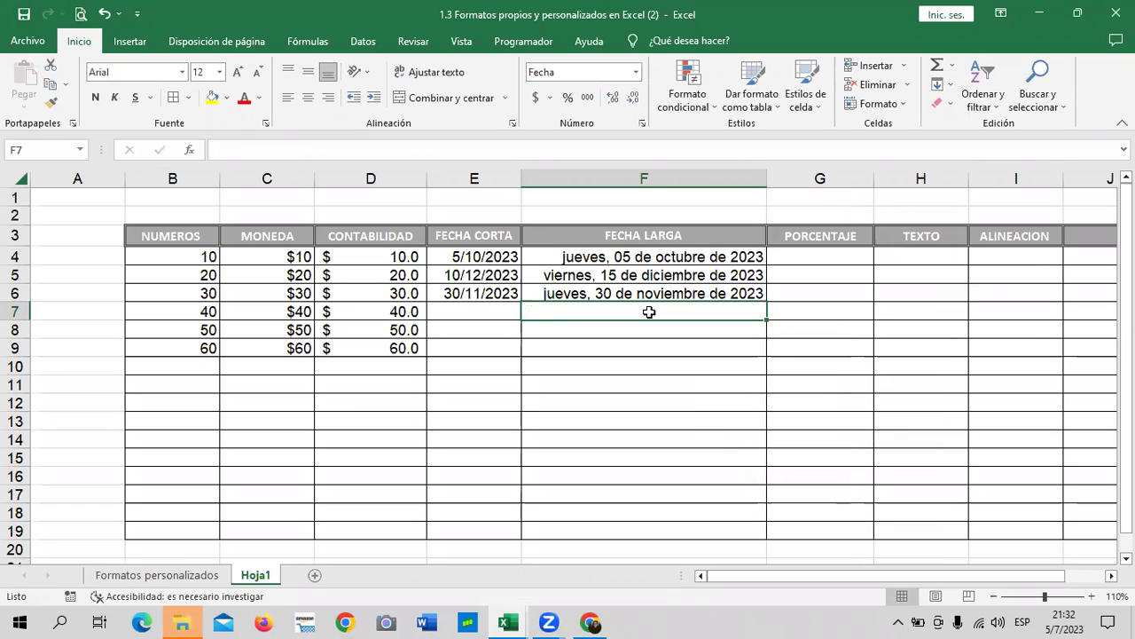
Format the column E dates as General and inspect the serial value in E4
{"action": "left_click", "coordinate": [613, 418]}
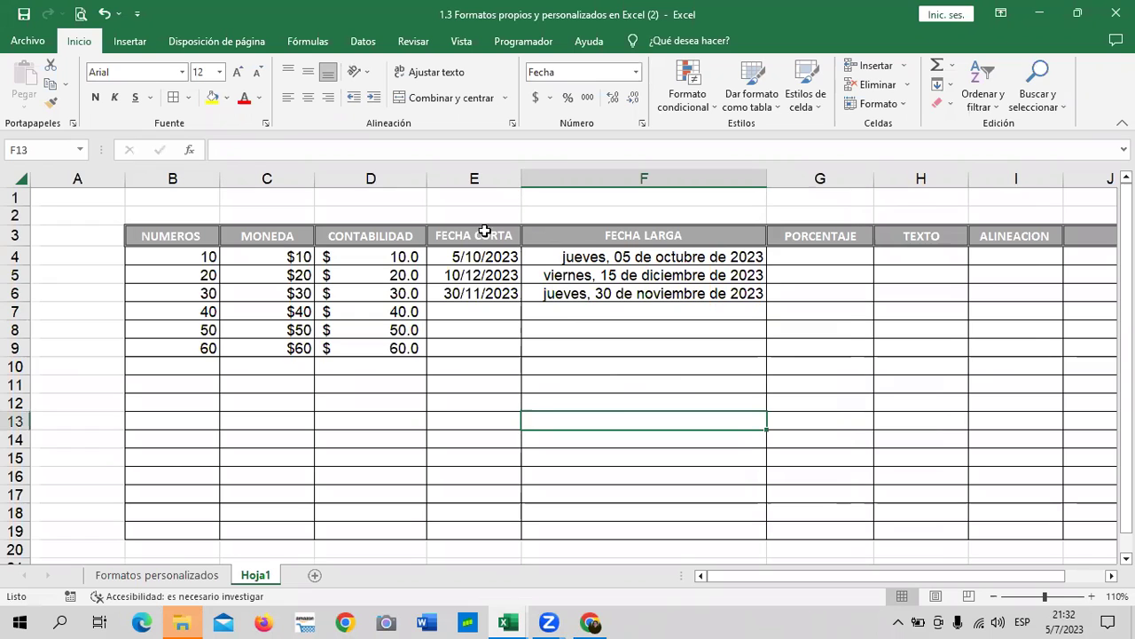
{"action": "left_click_drag", "start_coordinate": [479, 254], "coordinate": [476, 379]}
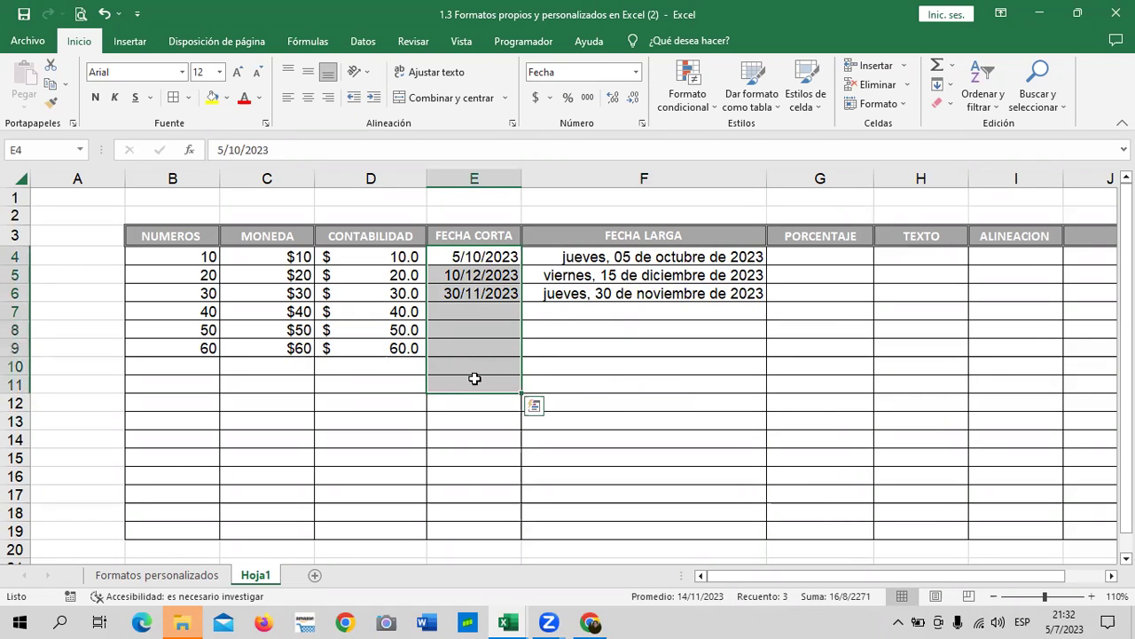
{"action": "left_click", "coordinate": [636, 72]}
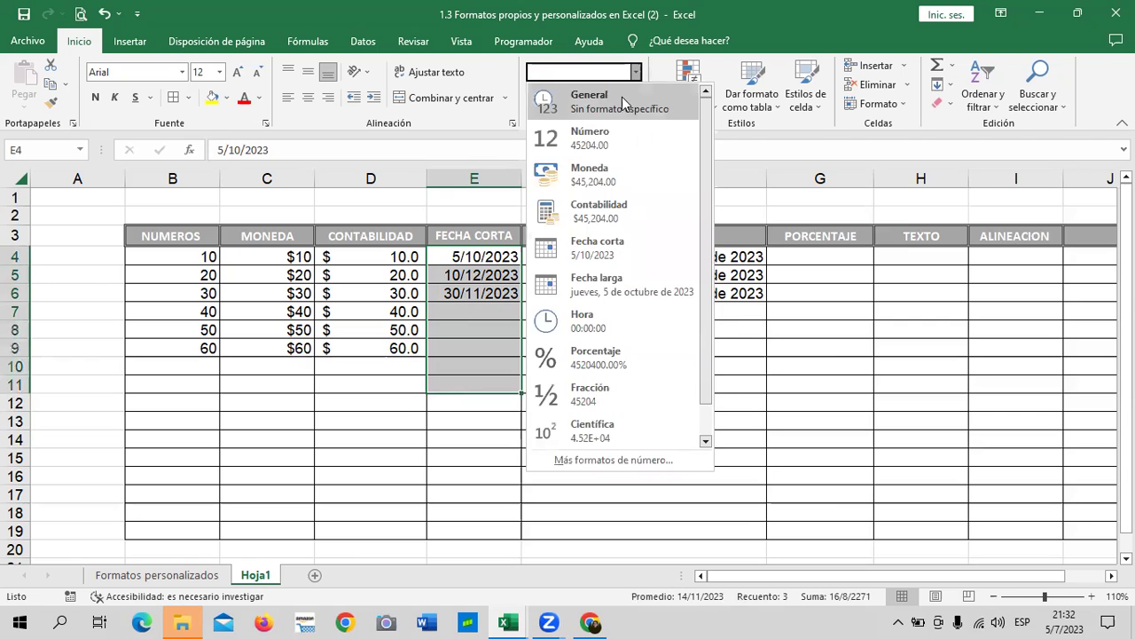
{"action": "left_click", "coordinate": [624, 104]}
{"action": "left_click", "coordinate": [663, 399]}
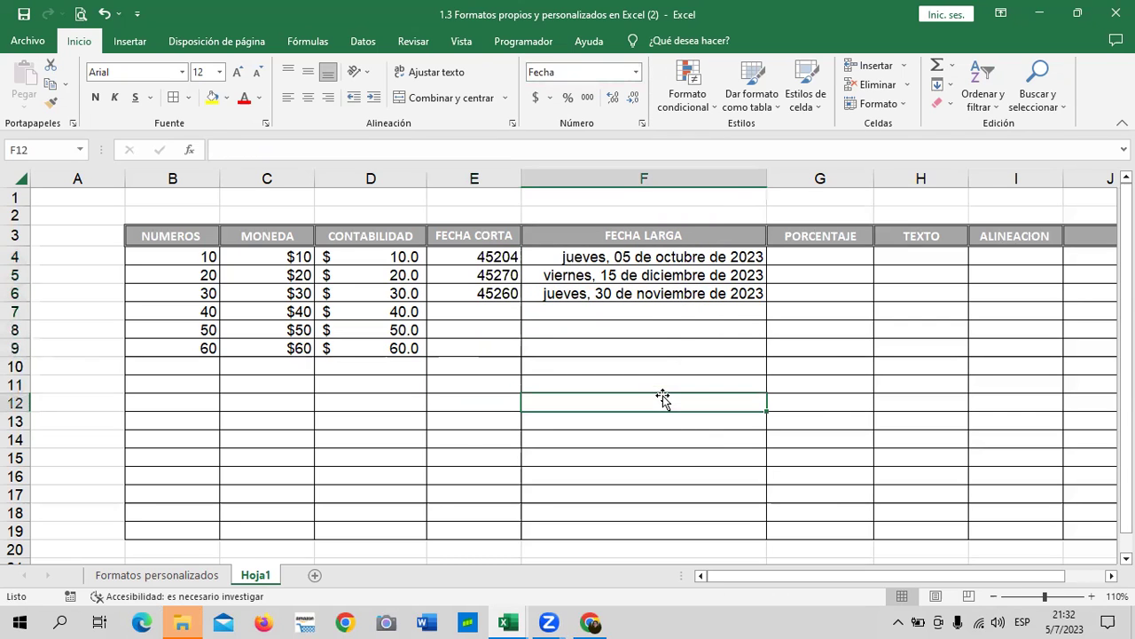
{"action": "left_click", "coordinate": [687, 369]}
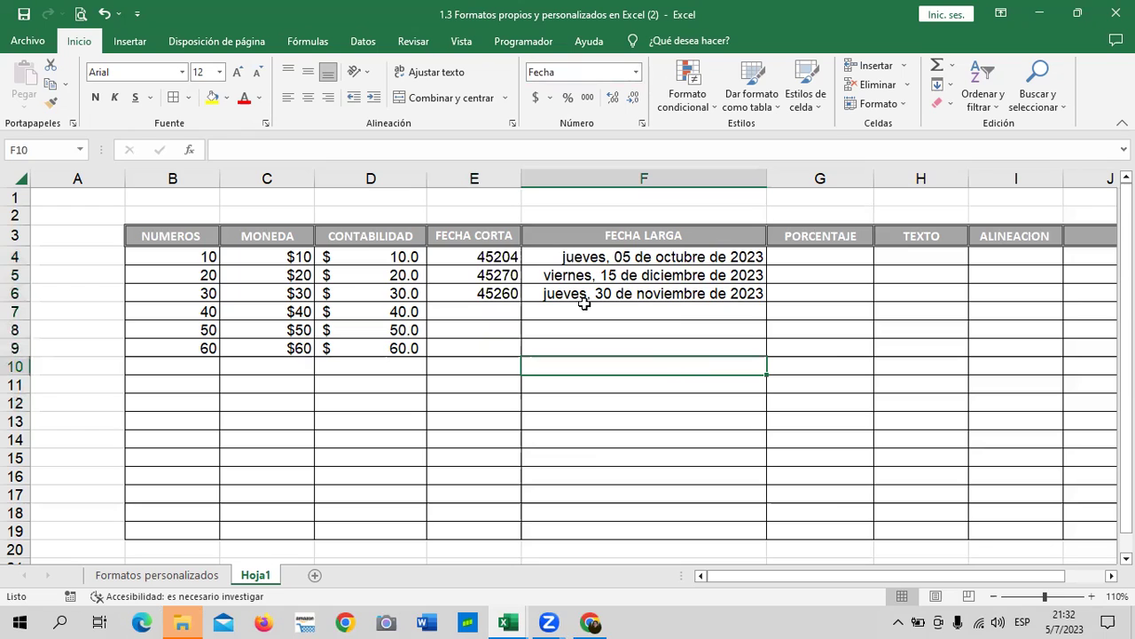
{"action": "left_click", "coordinate": [495, 258]}
{"action": "left_click", "coordinate": [599, 351]}
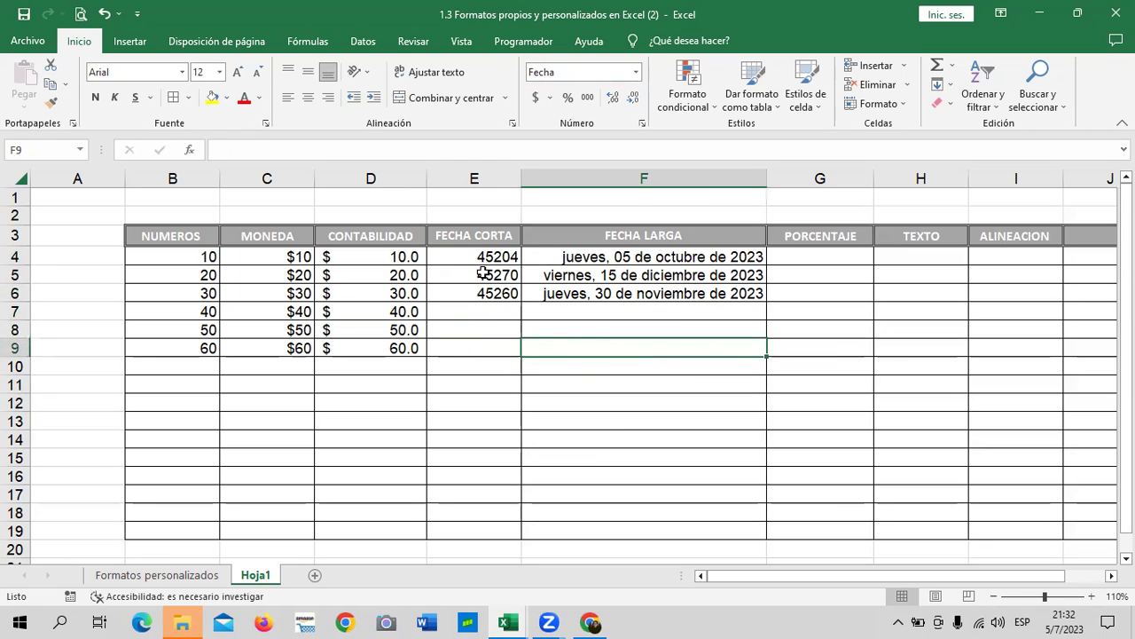
{"action": "left_click", "coordinate": [703, 397]}
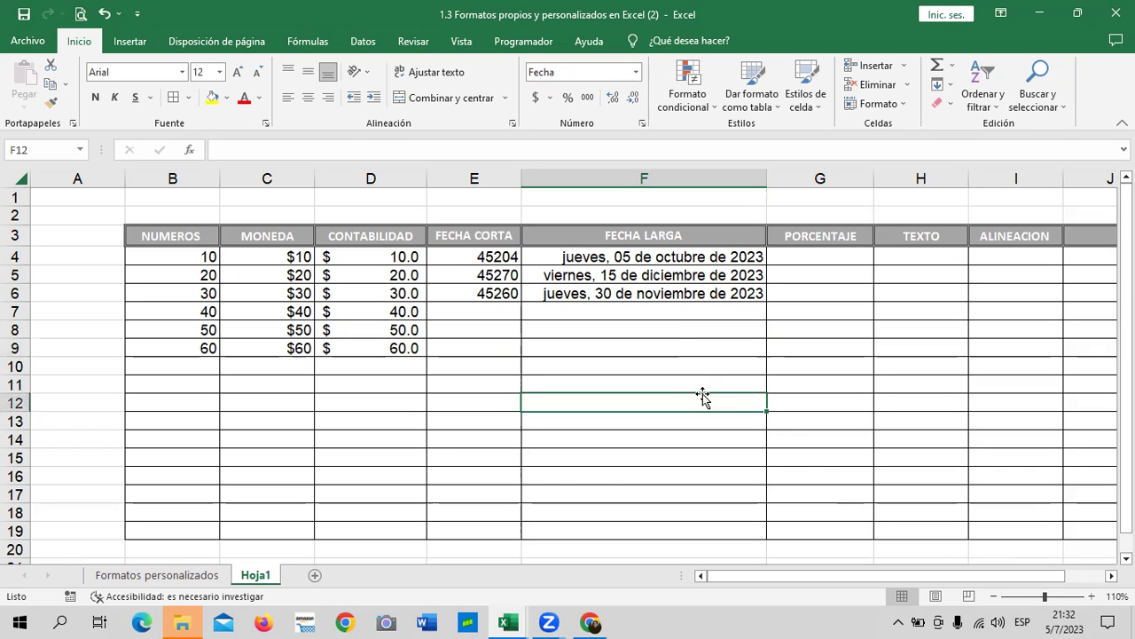
Restore the column E values to short date format
{"action": "left_click", "coordinate": [500, 256]}
{"action": "left_click_drag", "start_coordinate": [499, 255], "coordinate": [500, 365]}
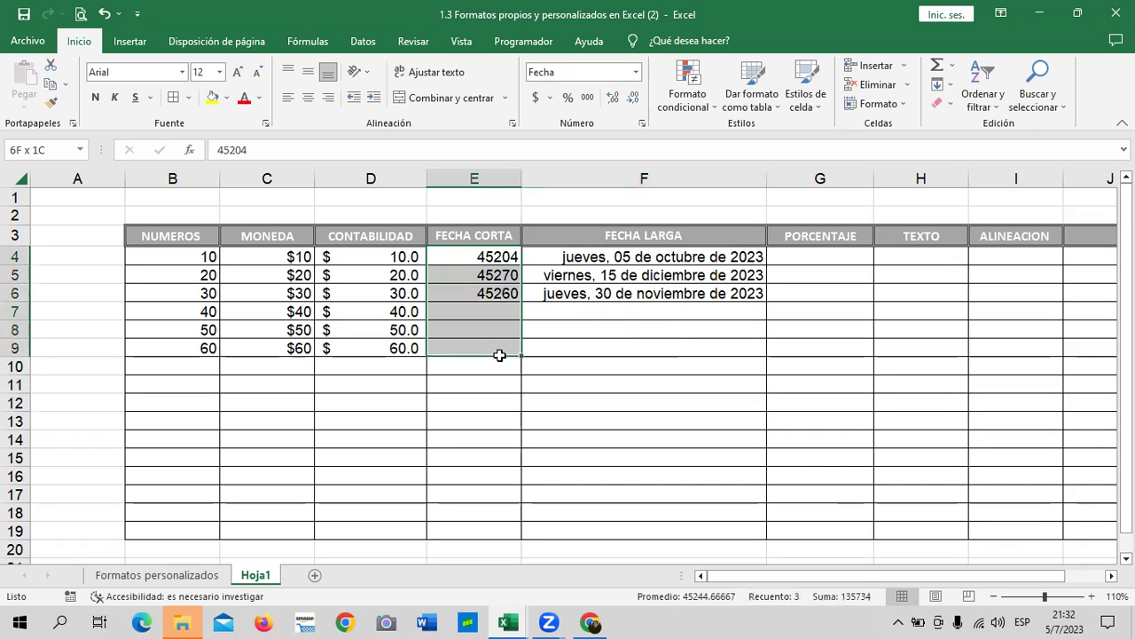
{"action": "left_click", "coordinate": [637, 74]}
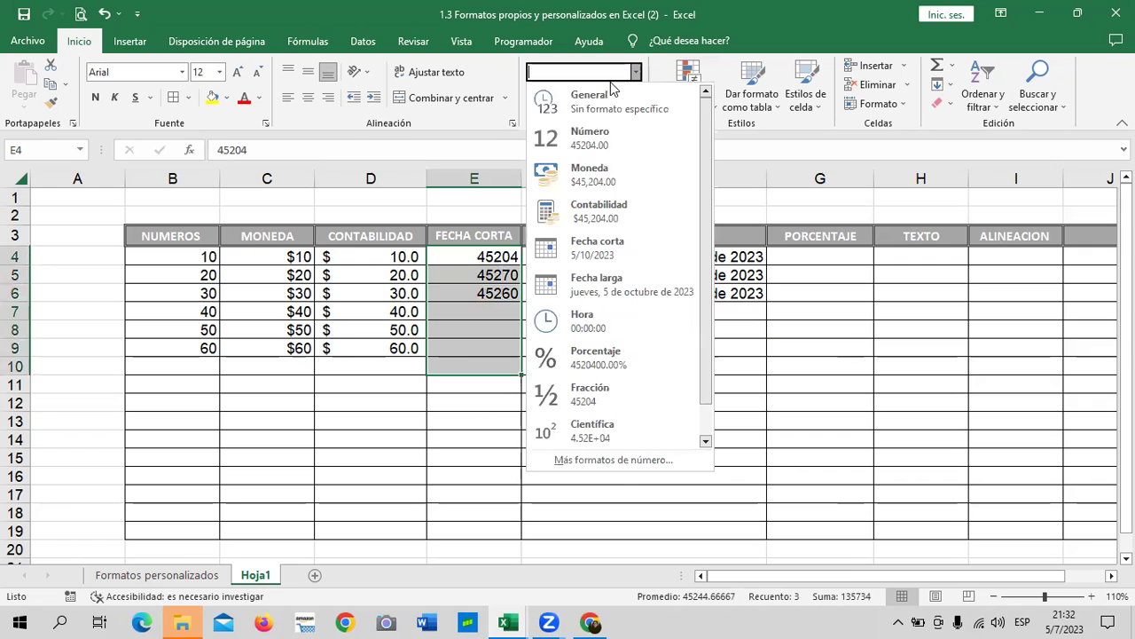
{"action": "left_click", "coordinate": [662, 249]}
{"action": "left_click", "coordinate": [659, 459]}
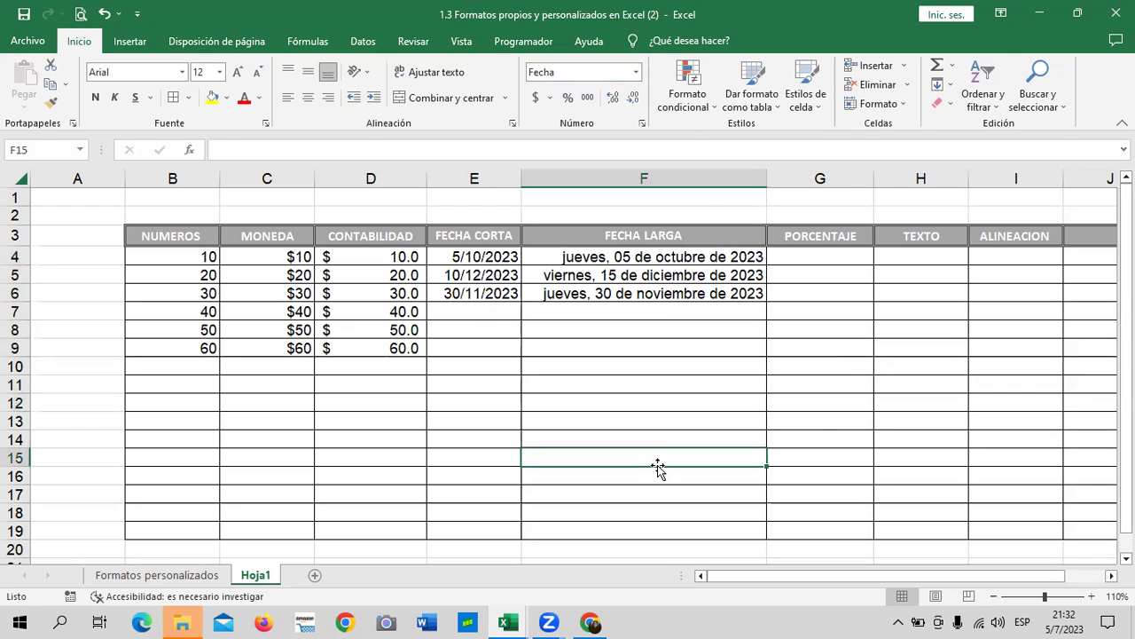
Reapply General format to E4:E11, showing serial numbers 45204, 45270 and 45260
{"action": "left_click_drag", "start_coordinate": [497, 240], "coordinate": [494, 370]}
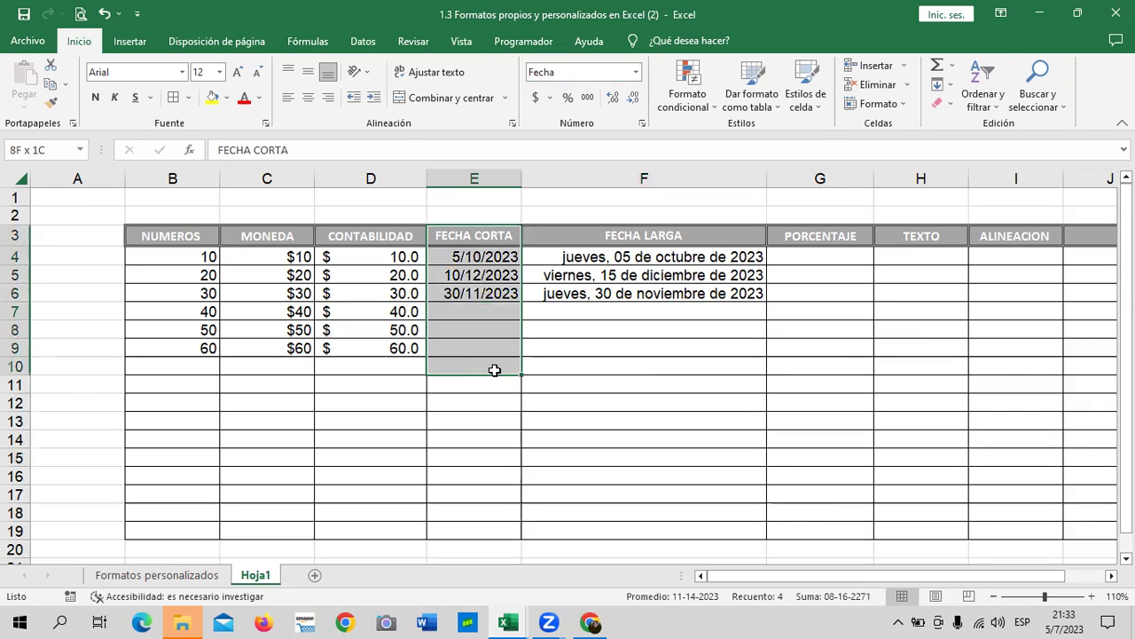
{"action": "left_click", "coordinate": [642, 386]}
{"action": "left_click_drag", "start_coordinate": [484, 257], "coordinate": [477, 379]}
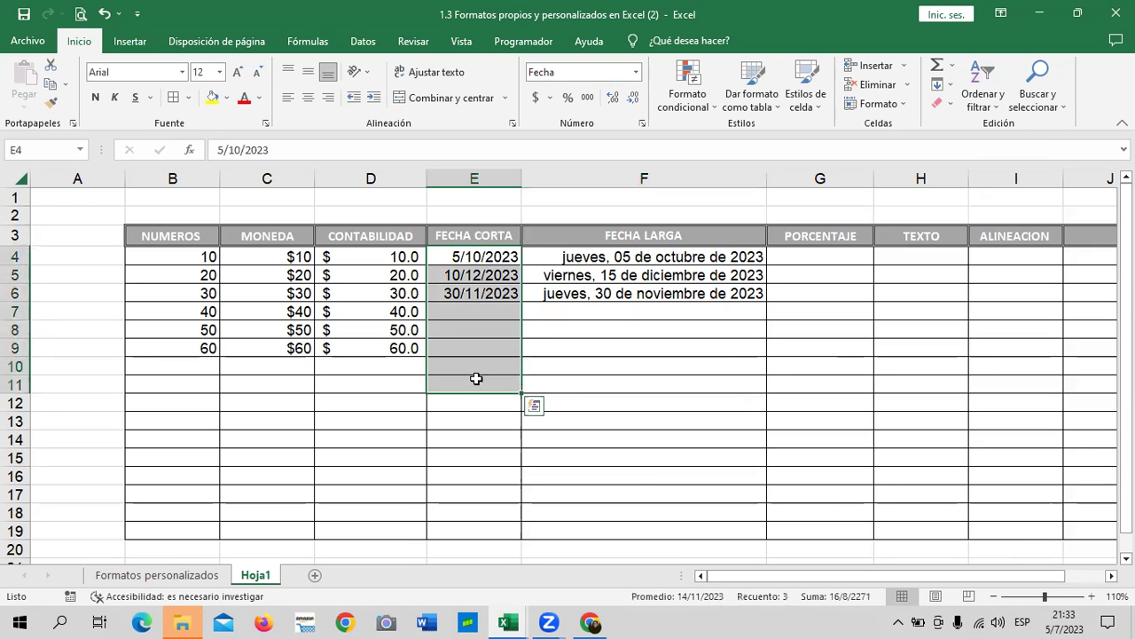
{"action": "left_click", "coordinate": [635, 72]}
{"action": "left_click", "coordinate": [624, 104]}
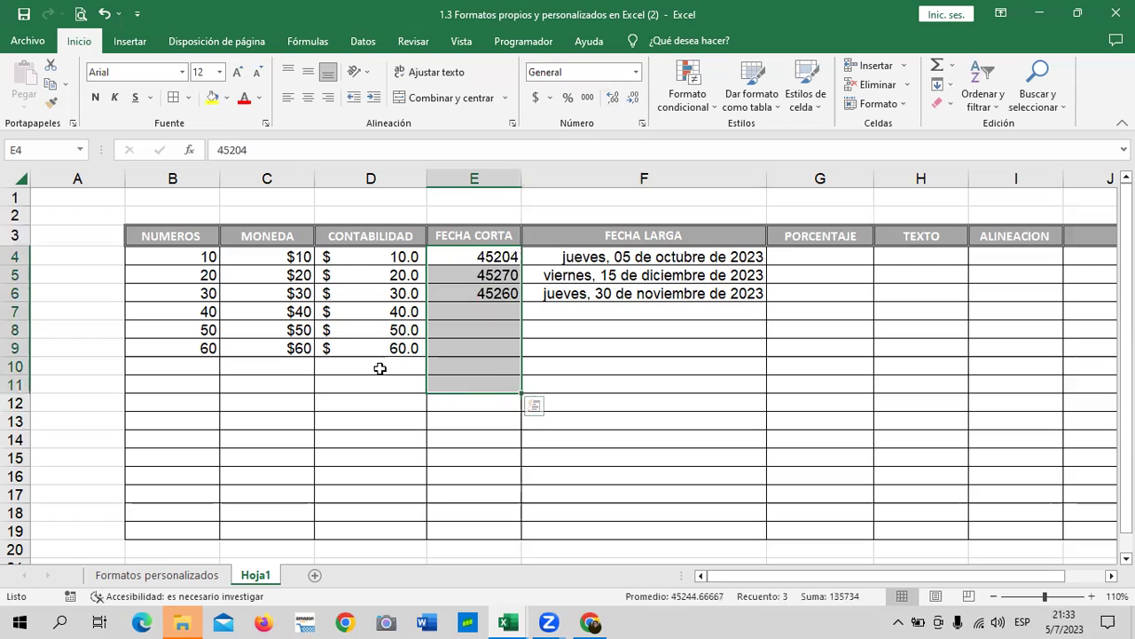
{"action": "left_click", "coordinate": [683, 401]}
Switch the FECHA LARGA dates in column F to General format
{"action": "left_click_drag", "start_coordinate": [616, 259], "coordinate": [618, 420]}
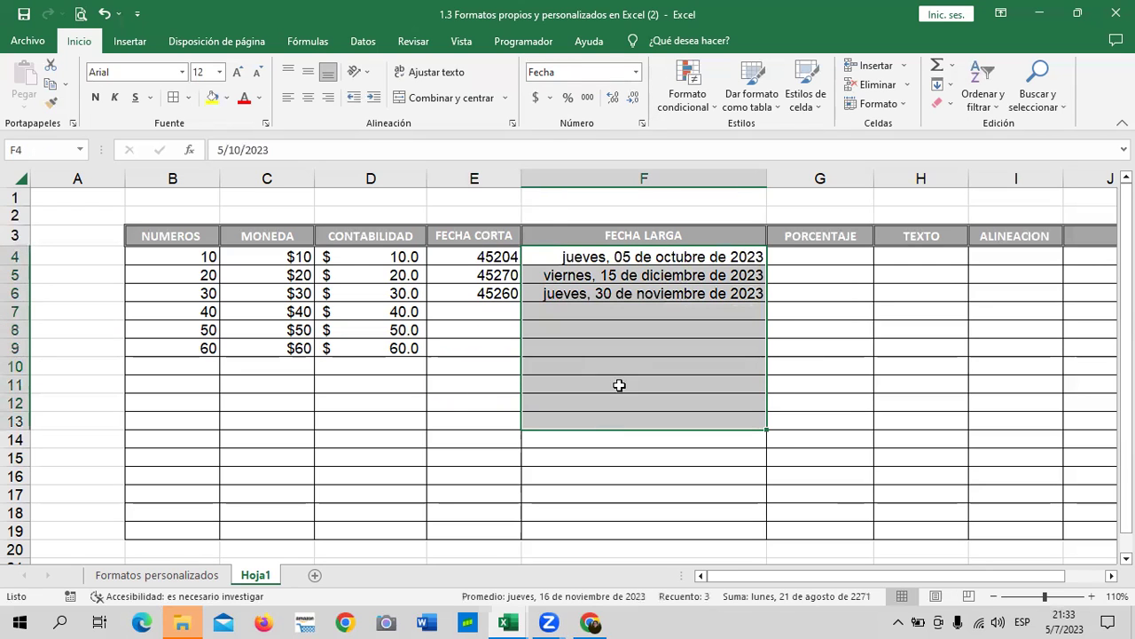
{"action": "left_click", "coordinate": [635, 72]}
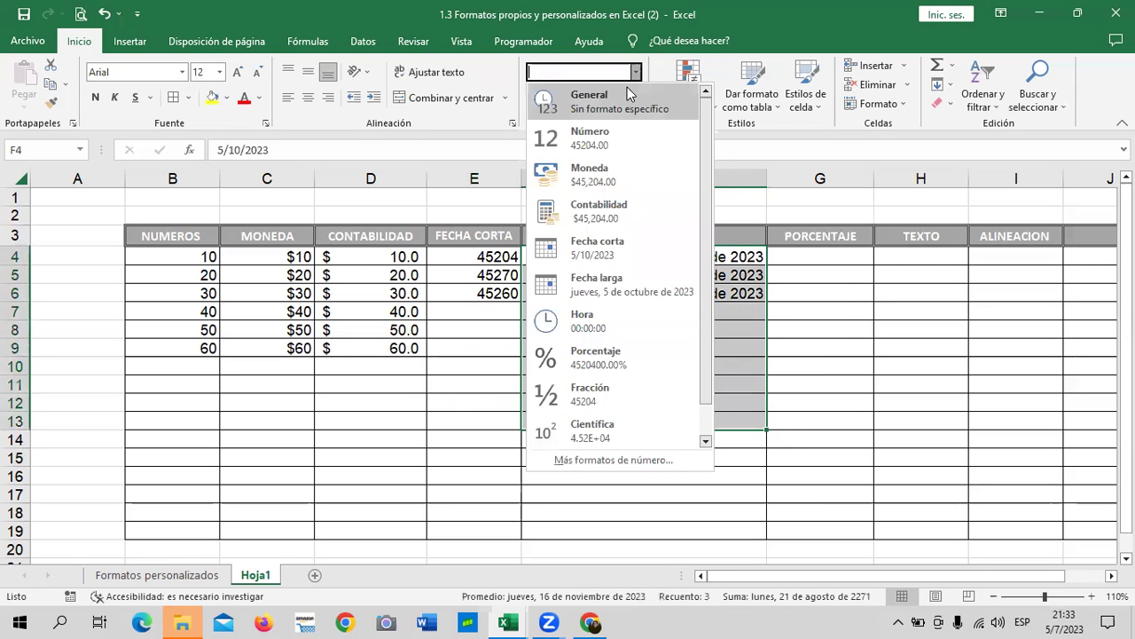
{"action": "left_click", "coordinate": [625, 100]}
{"action": "left_click", "coordinate": [808, 439]}
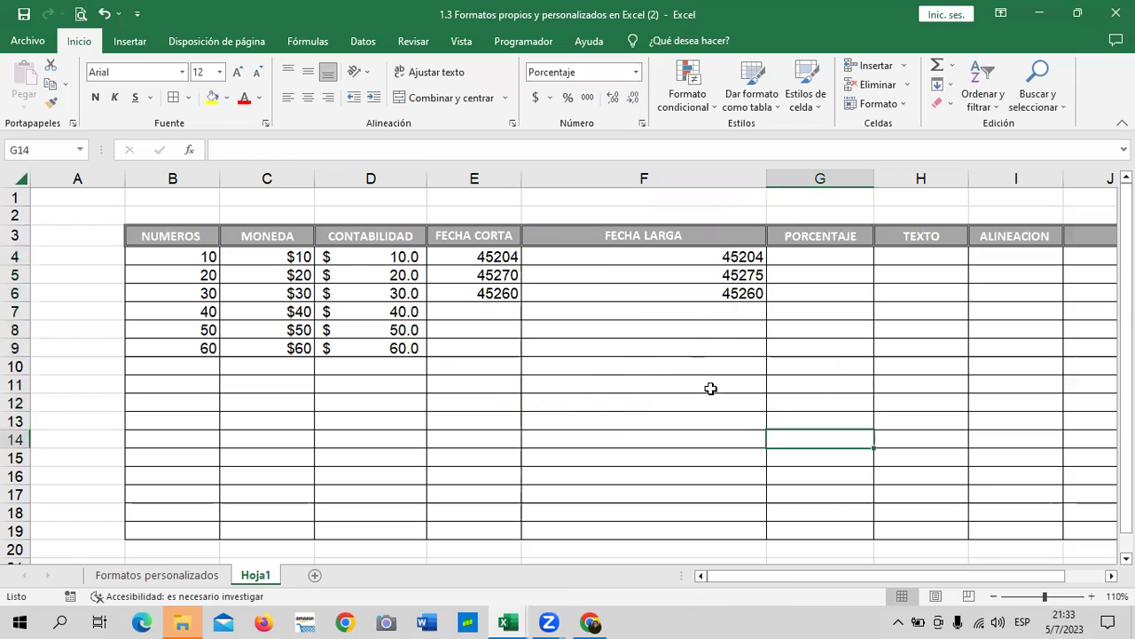
Check the serial values in E4 and E6, then return column E to short dates
{"action": "left_click", "coordinate": [483, 256]}
{"action": "left_click", "coordinate": [497, 308]}
{"action": "left_click", "coordinate": [494, 293]}
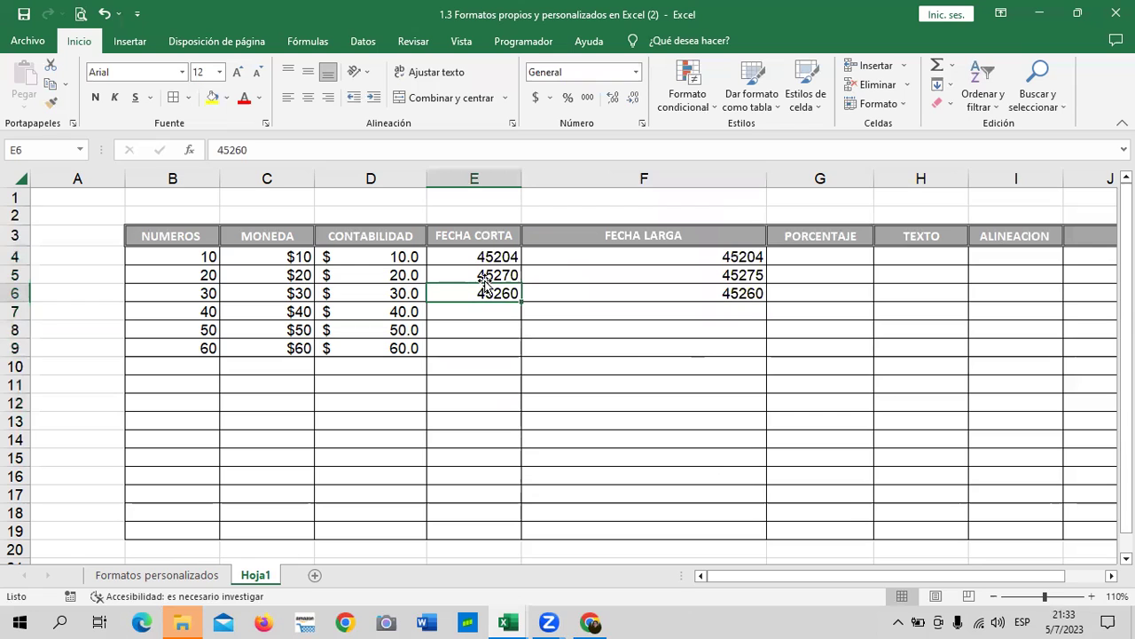
{"action": "left_click", "coordinate": [657, 364]}
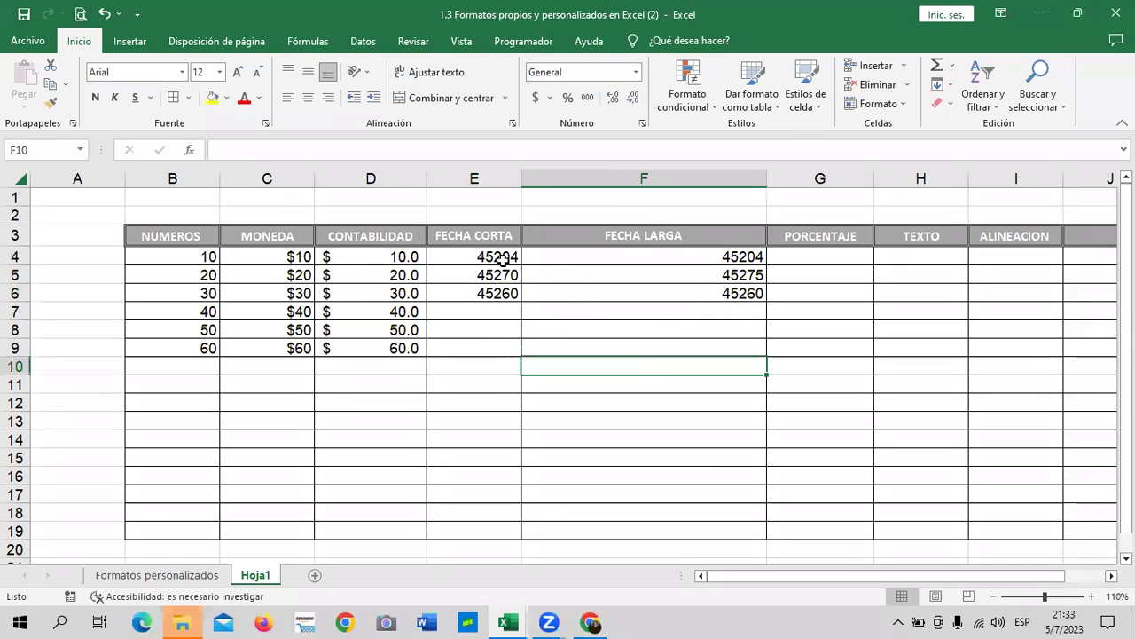
{"action": "left_click_drag", "start_coordinate": [493, 256], "coordinate": [483, 378]}
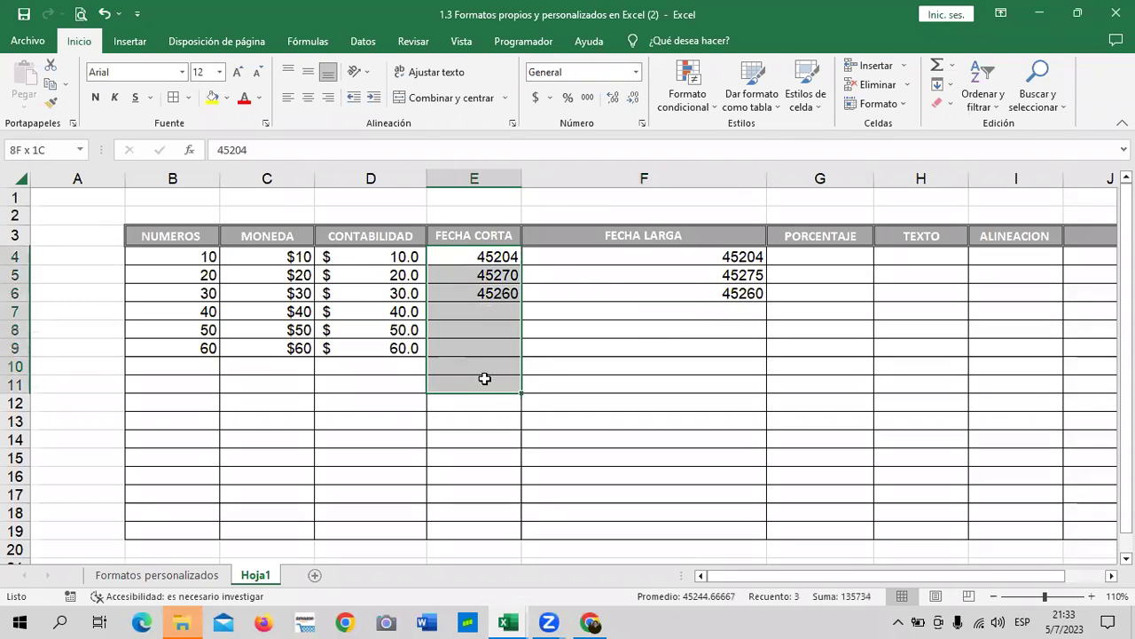
{"action": "left_click", "coordinate": [637, 77]}
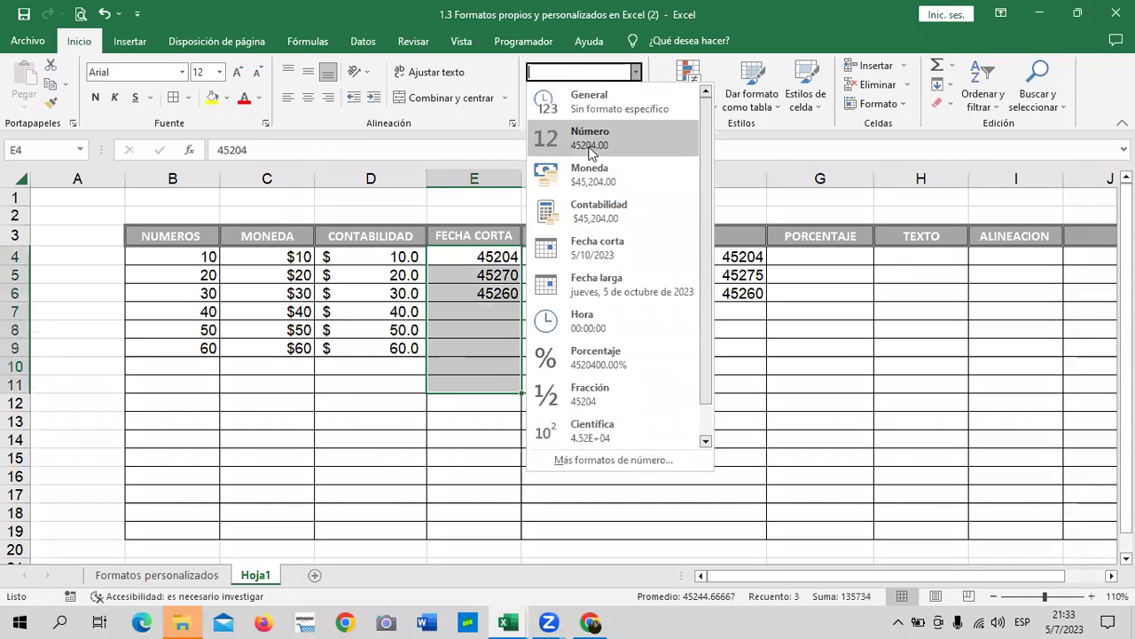
{"action": "left_click", "coordinate": [652, 253]}
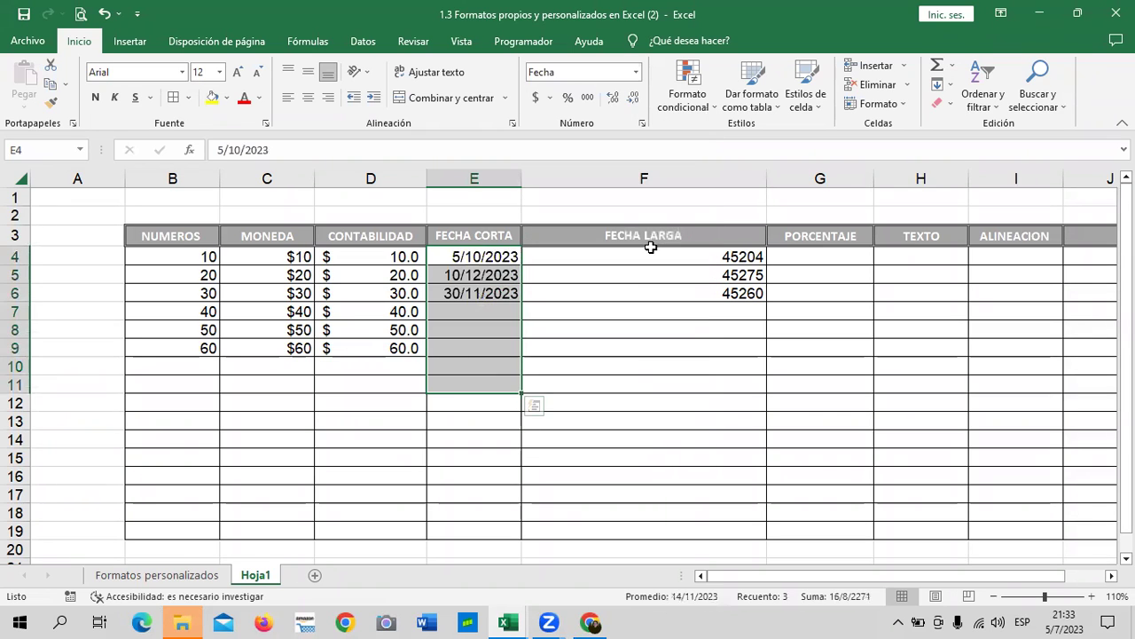
{"action": "left_click", "coordinate": [626, 419]}
Apply the Fecha larga format to F4:F11
{"action": "left_click_drag", "start_coordinate": [669, 254], "coordinate": [674, 379]}
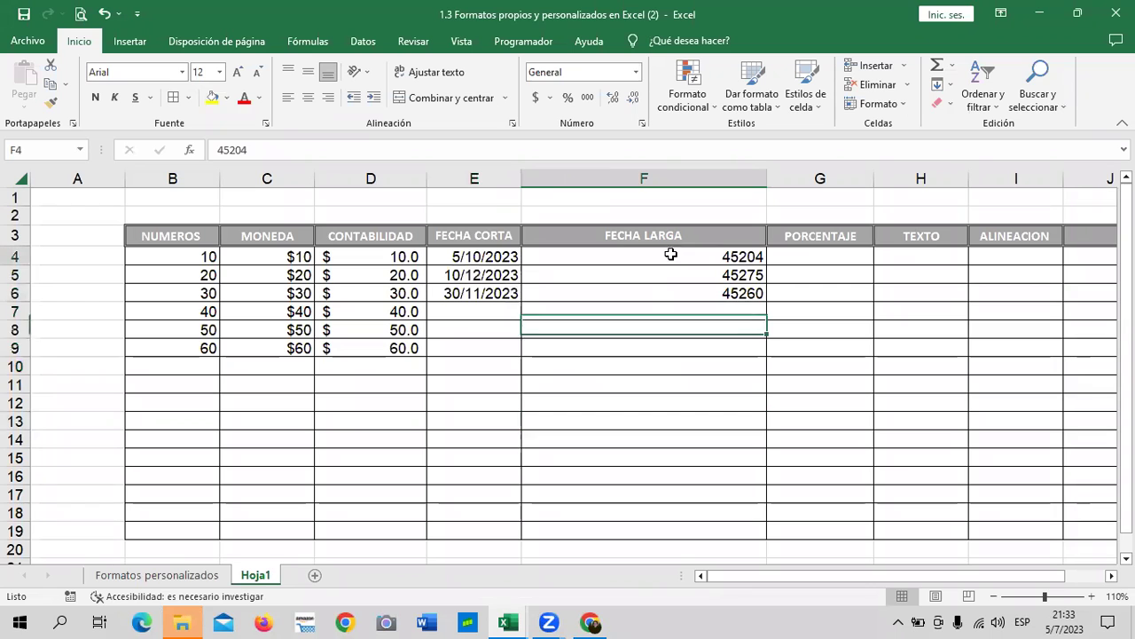
{"action": "left_click", "coordinate": [636, 72]}
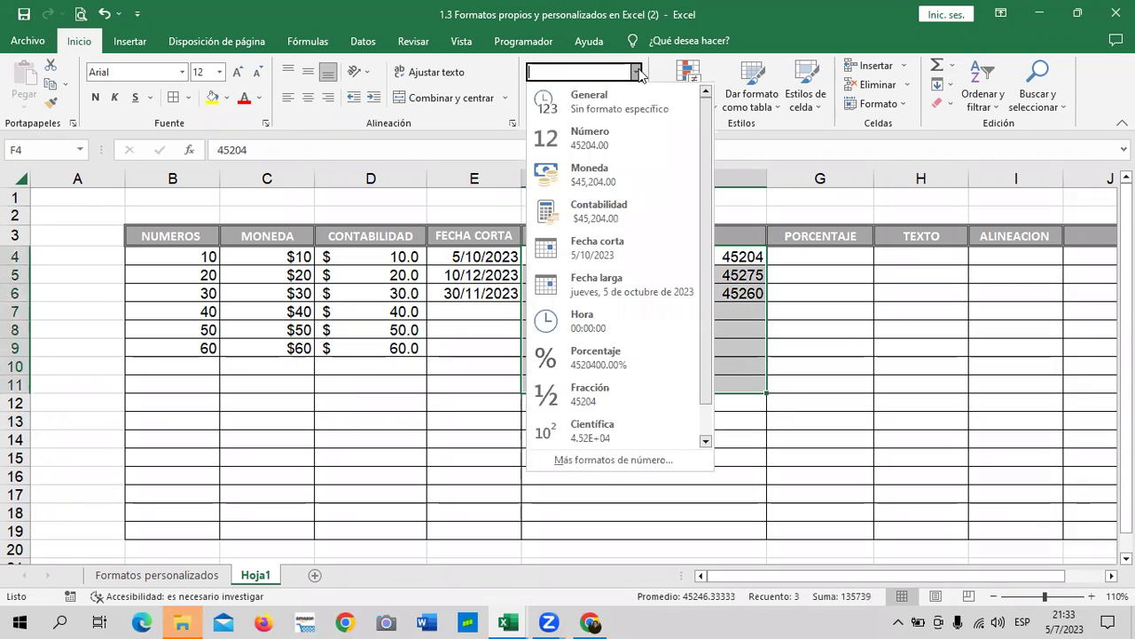
{"action": "left_click", "coordinate": [643, 284]}
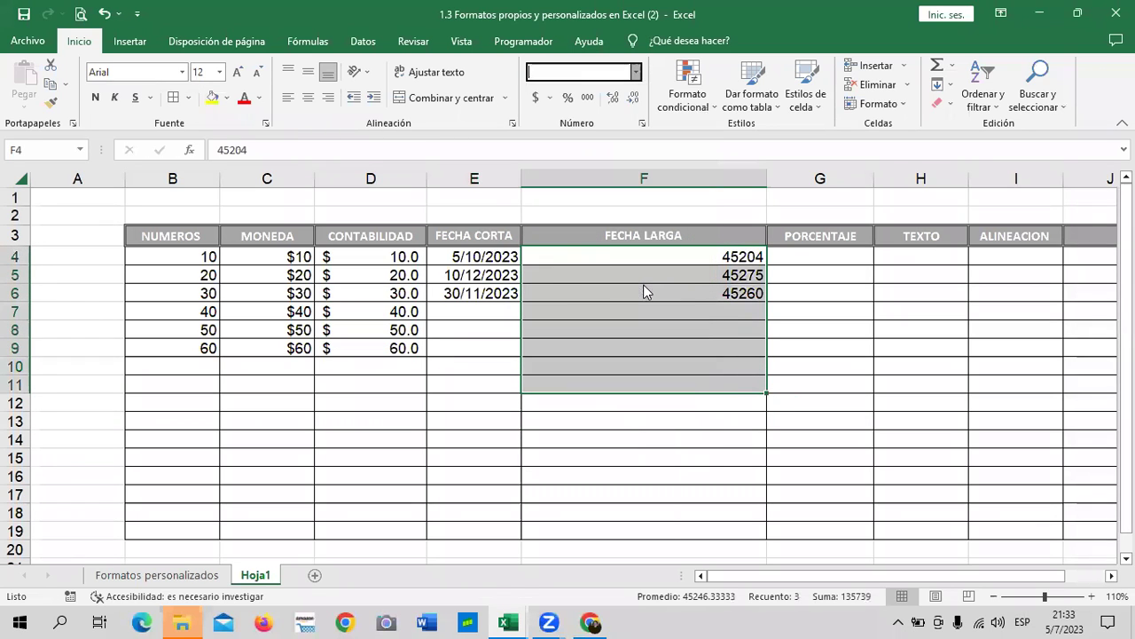
{"action": "left_click", "coordinate": [691, 426]}
Enter 10%, 20% and 30% in G4 to G6 under PORCENTAJE
{"action": "left_click", "coordinate": [971, 387]}
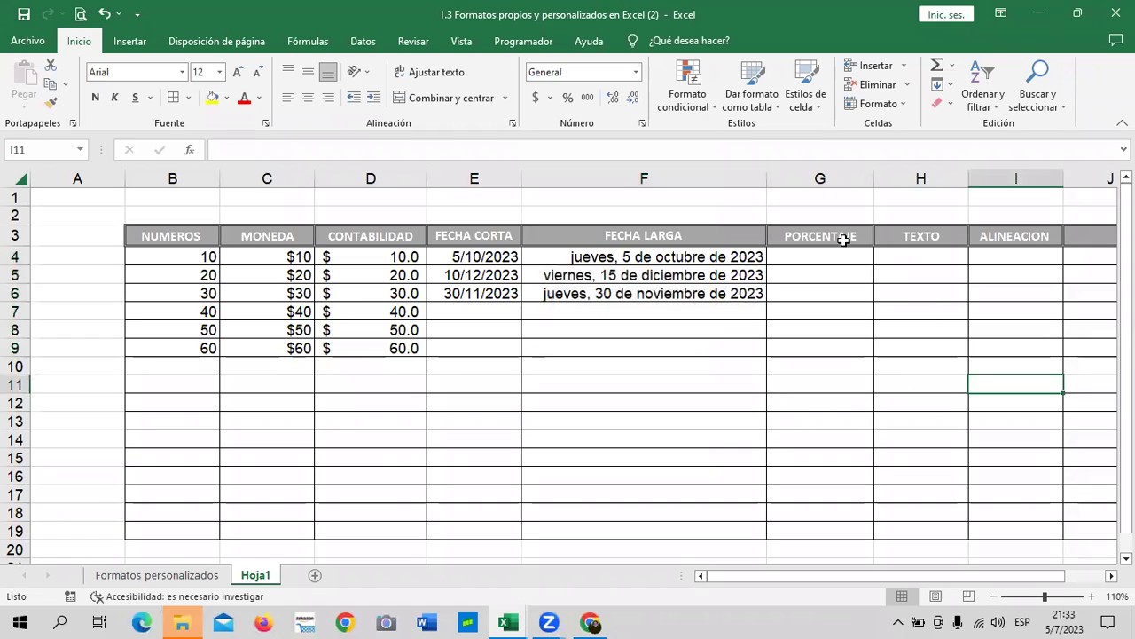
{"action": "left_click", "coordinate": [837, 257]}
{"action": "type", "text": "10"}
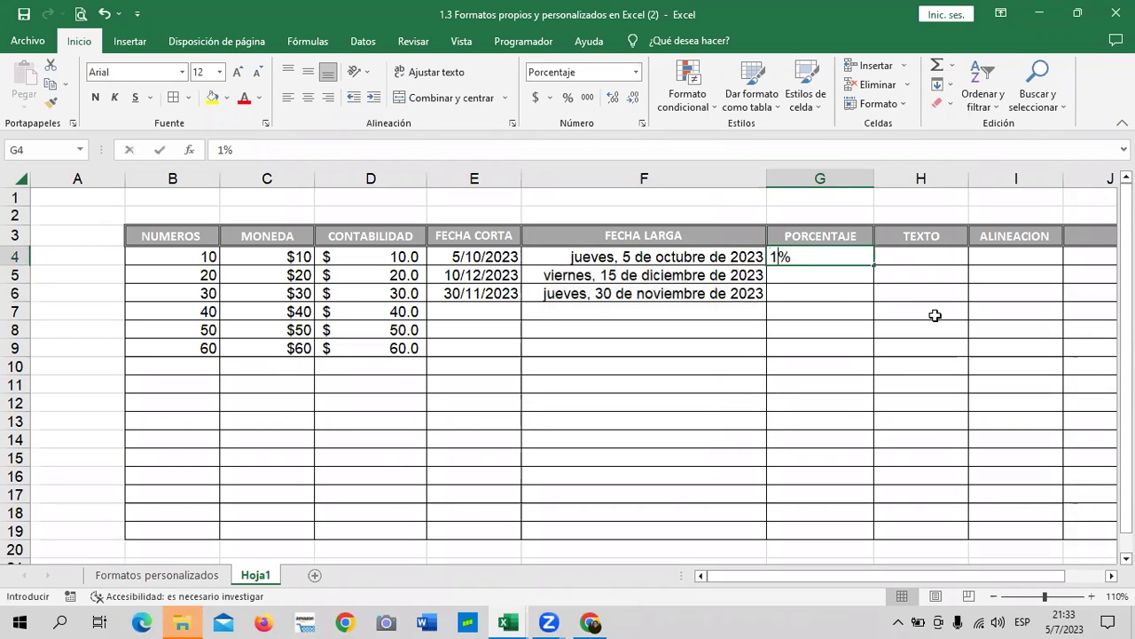
{"action": "key", "text": "Return"}
{"action": "type", "text": "20"}
{"action": "key", "text": "Return"}
{"action": "type", "text": "30"}
{"action": "key", "text": "Return"}
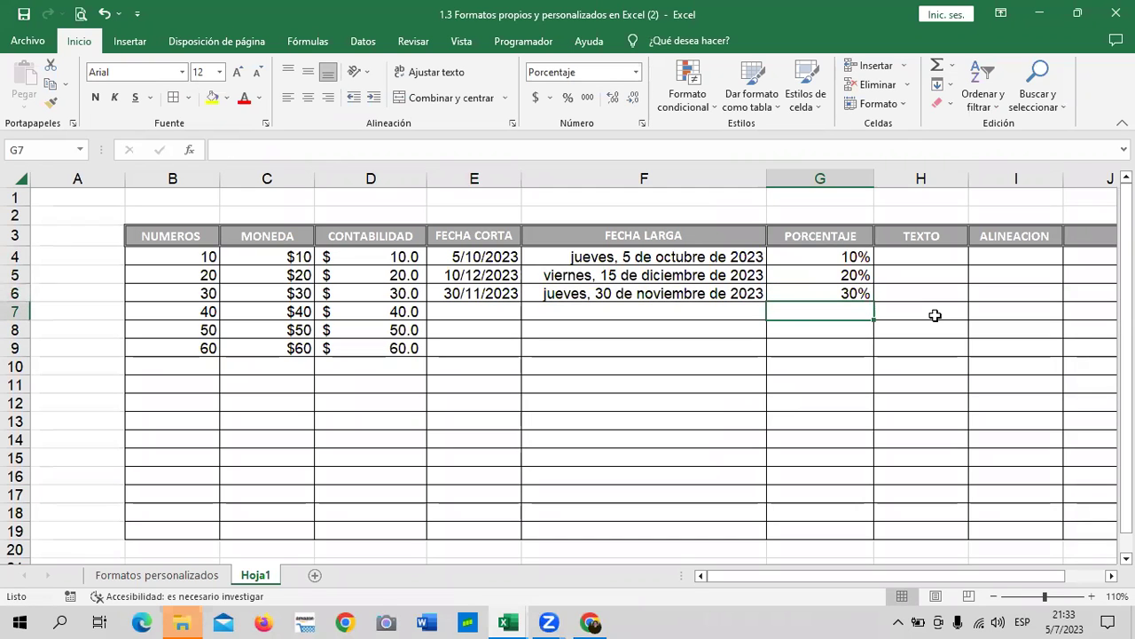
Enter 40%, 50% and 60% in G7 to G9, then check the stored values in G4 and G9
{"action": "type", "text": "40"}
{"action": "key", "text": "Return"}
{"action": "type", "text": "50"}
{"action": "key", "text": "Return"}
{"action": "type", "text": "60"}
{"action": "key", "text": "Return"}
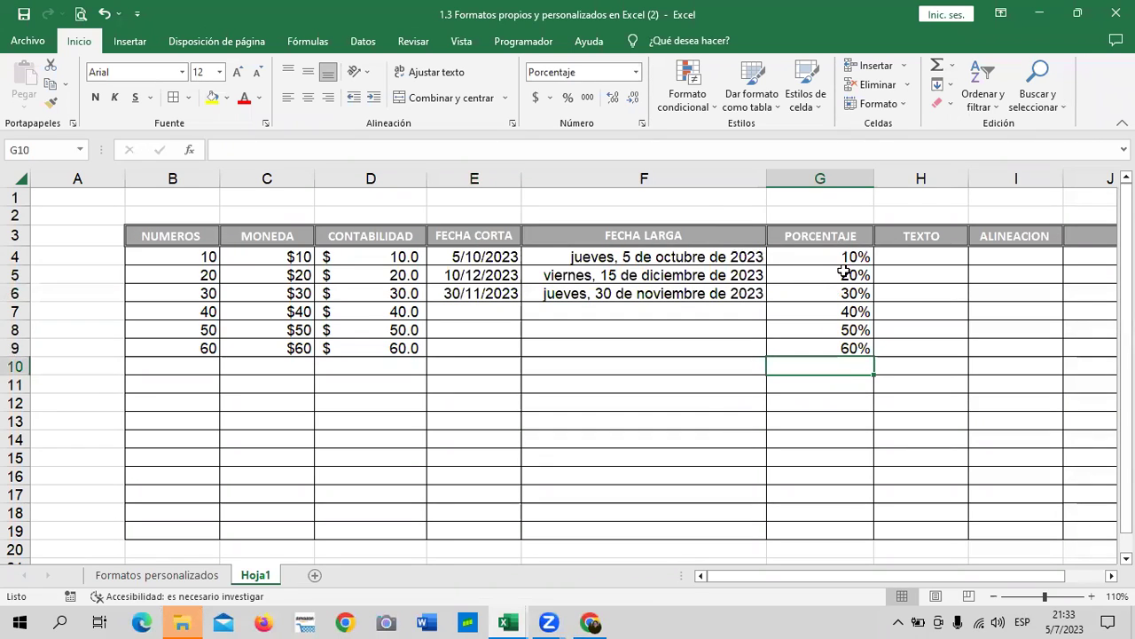
{"action": "left_click", "coordinate": [836, 256]}
{"action": "left_click", "coordinate": [817, 363]}
{"action": "left_click", "coordinate": [801, 352]}
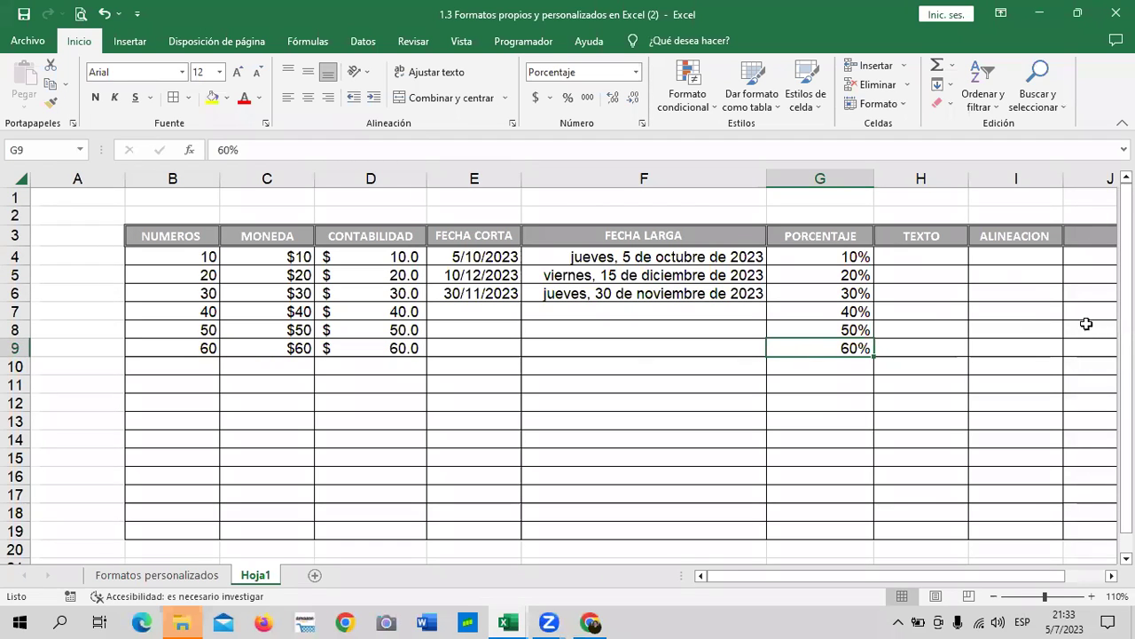
Scroll right and rename the I3 header from ALINEACION to HORA
{"action": "left_click", "coordinate": [1111, 575]}
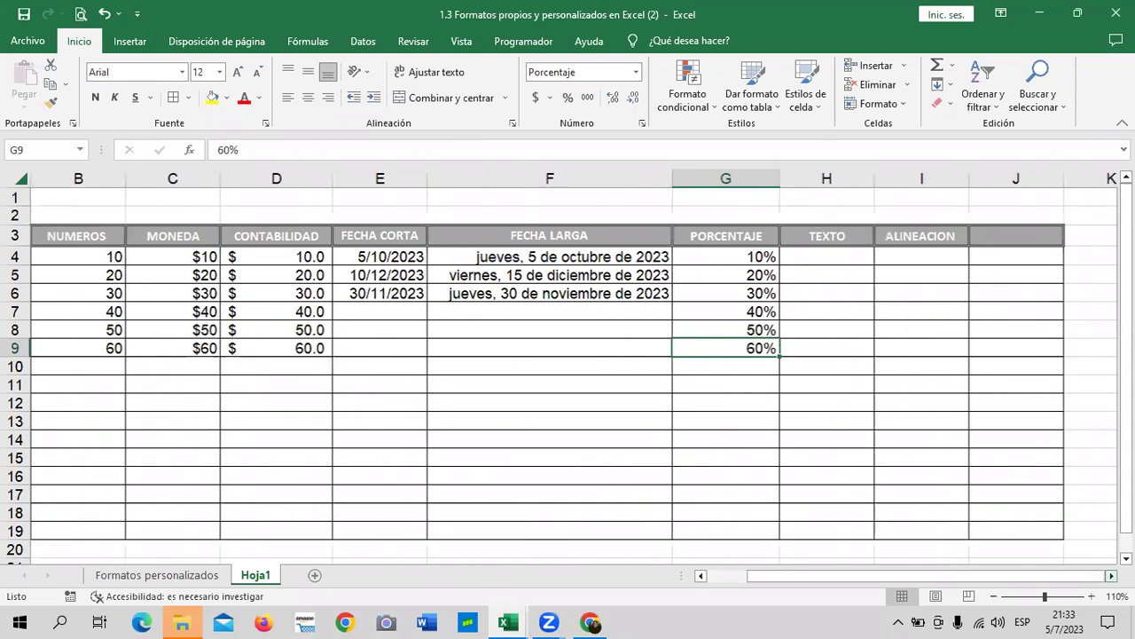
{"action": "left_click", "coordinate": [1112, 575]}
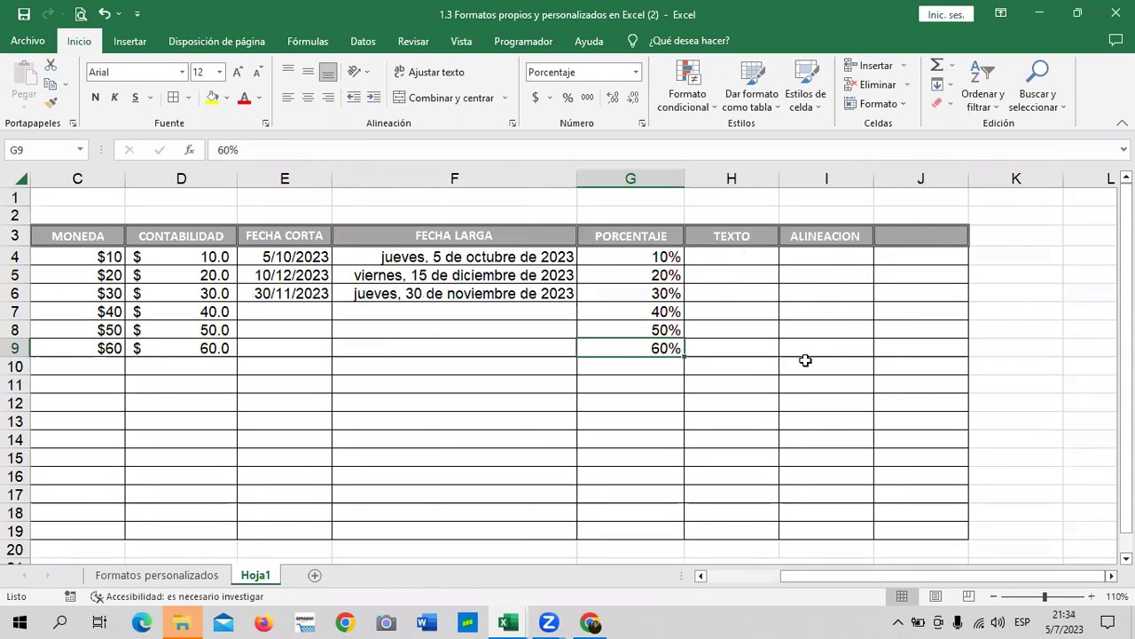
{"action": "left_click", "coordinate": [918, 236]}
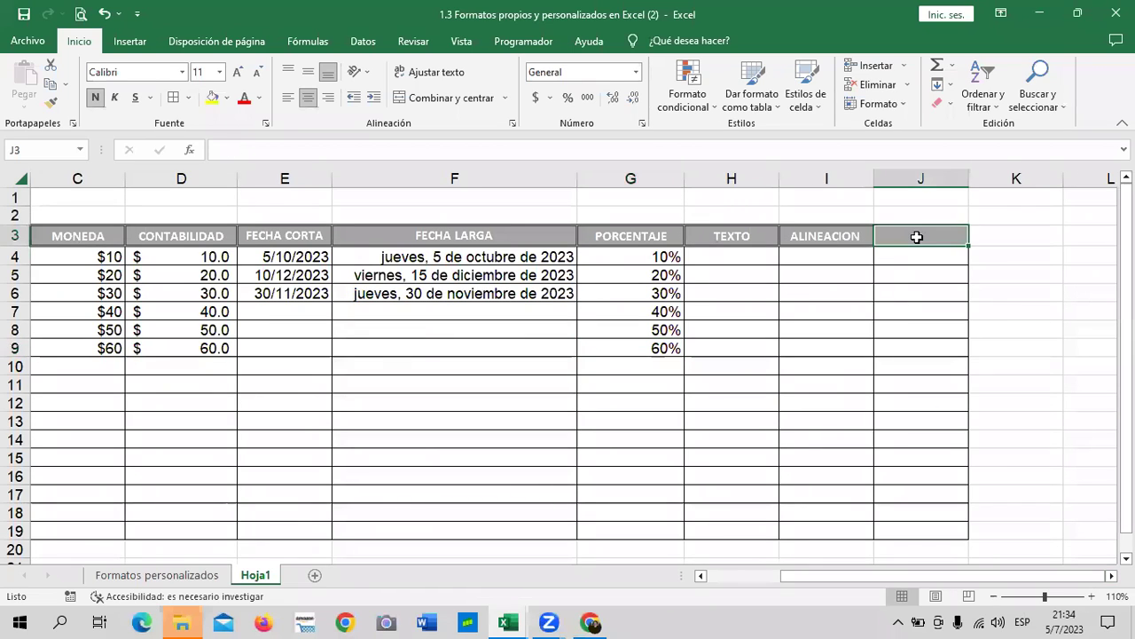
{"action": "left_click", "coordinate": [843, 233]}
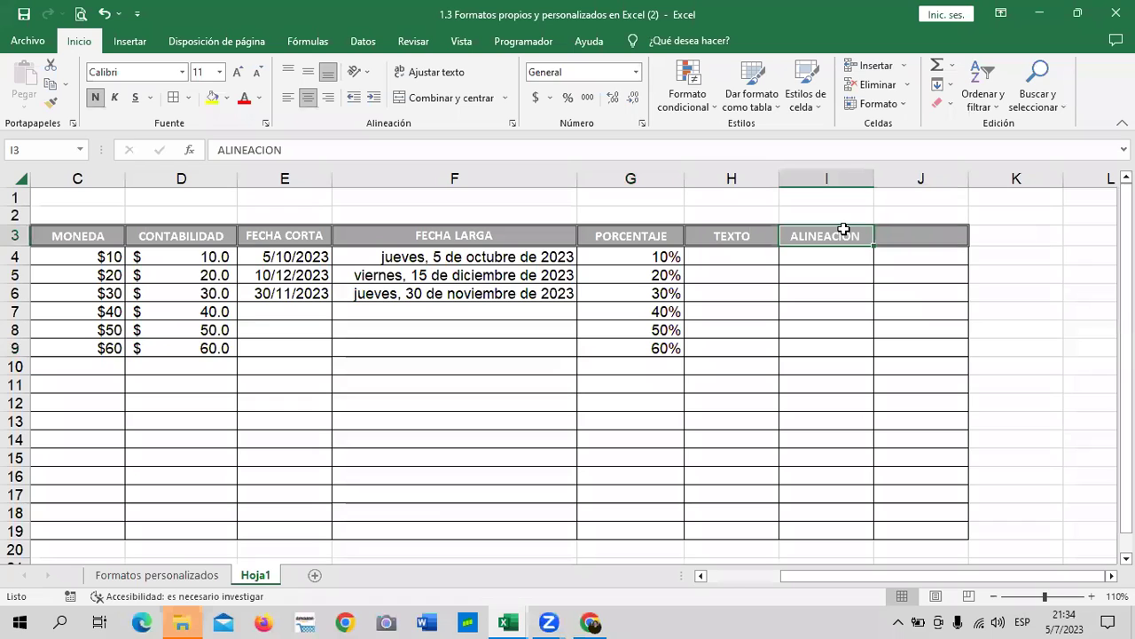
{"action": "type", "text": "HORA"}
{"action": "key", "text": "Return"}
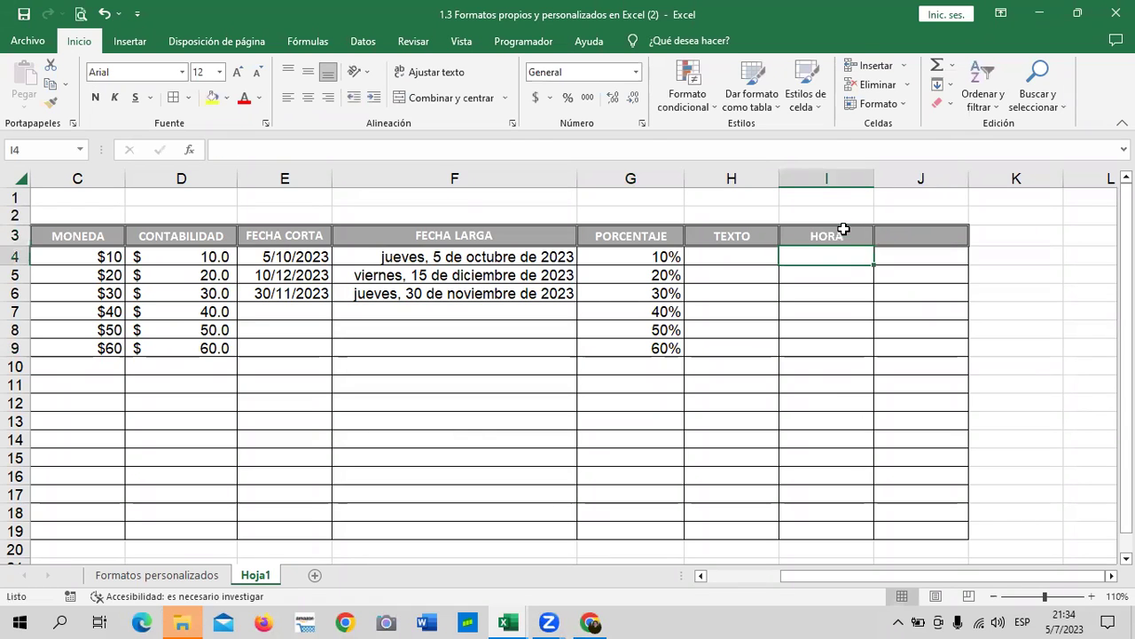
Select cells I4 to I14 under the HORA header
{"action": "left_click_drag", "start_coordinate": [848, 403], "coordinate": [849, 362]}
{"action": "left_click_drag", "start_coordinate": [837, 253], "coordinate": [851, 408]}
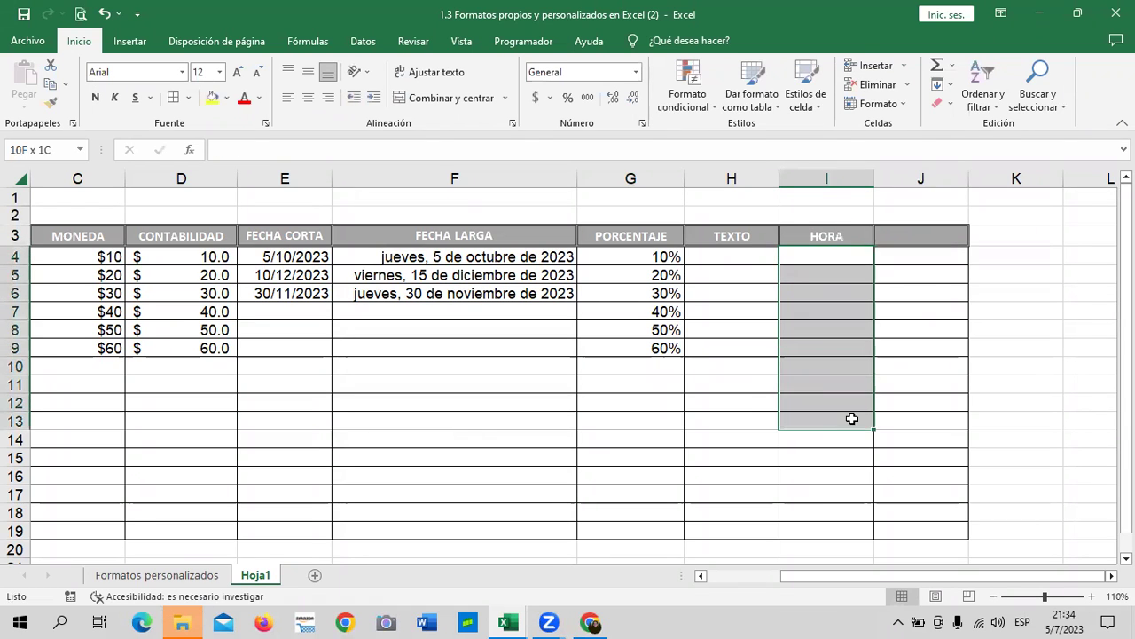
{"action": "left_click", "coordinate": [927, 354]}
{"action": "left_click_drag", "start_coordinate": [834, 256], "coordinate": [836, 434]}
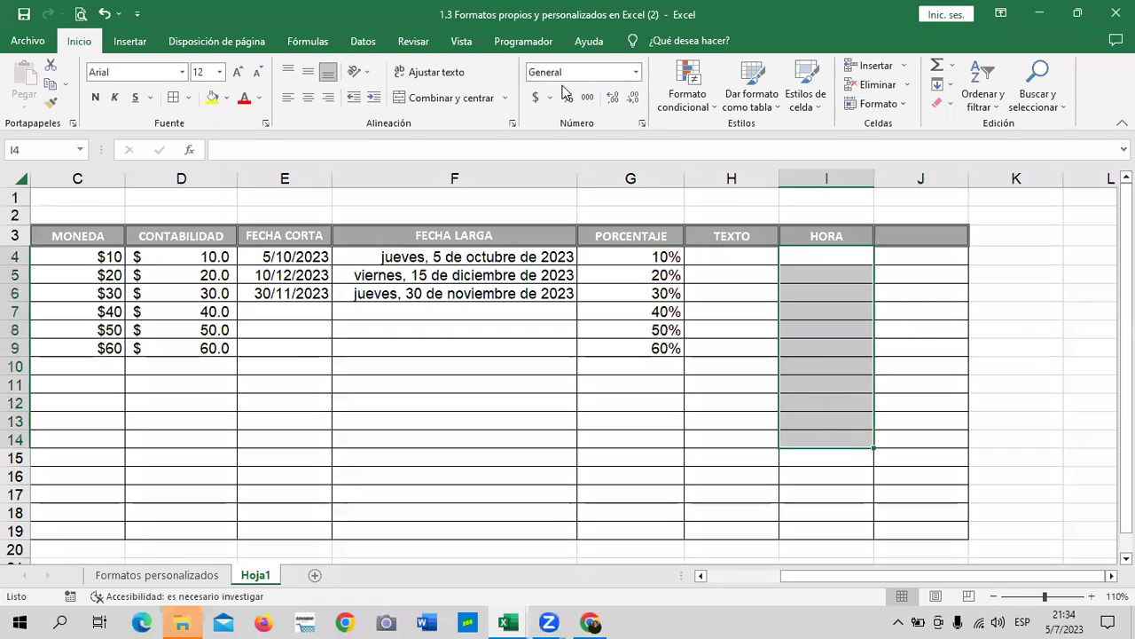
Give I4:I14 the Hora format 01:30:55 p. m. through the Format Cells dialog
{"action": "left_click", "coordinate": [641, 122]}
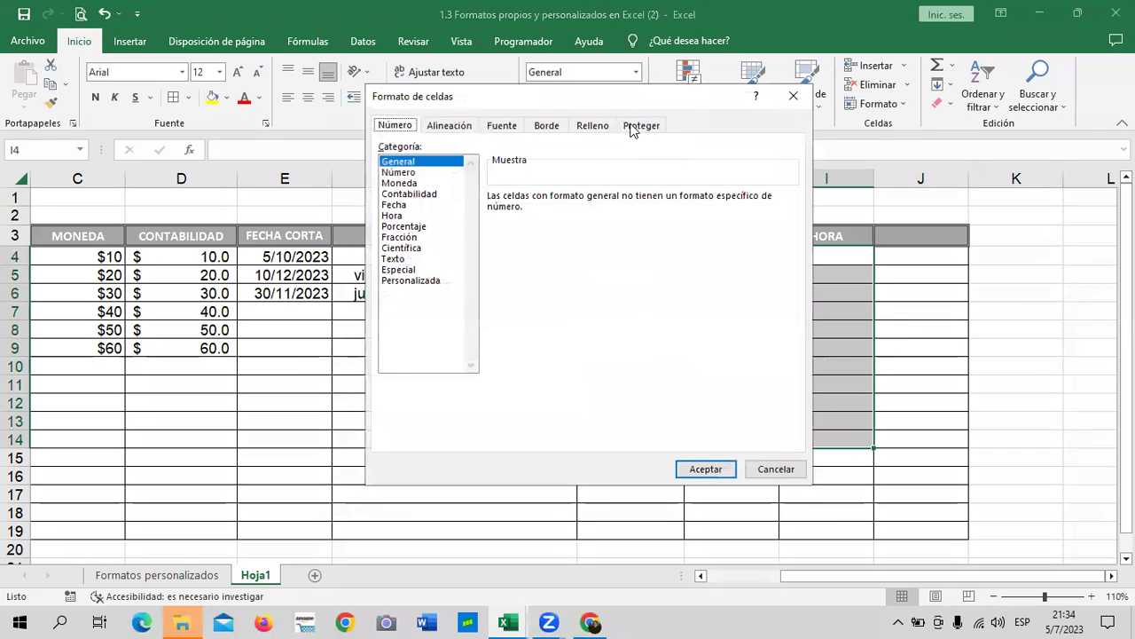
{"action": "left_click", "coordinate": [404, 216]}
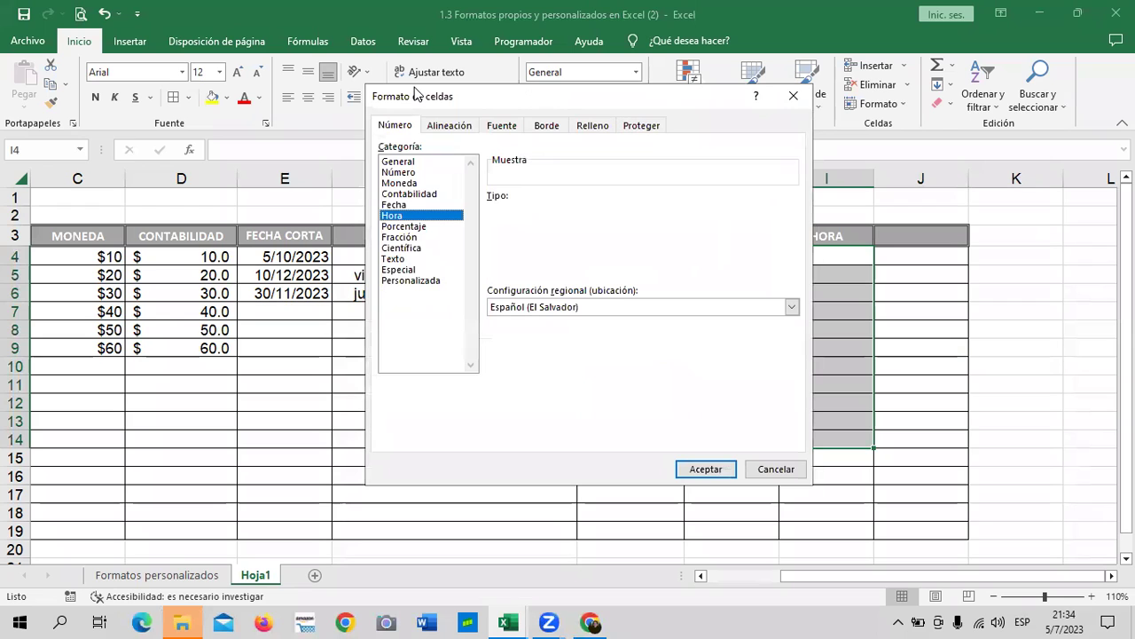
{"action": "left_click_drag", "start_coordinate": [415, 94], "coordinate": [244, 76]}
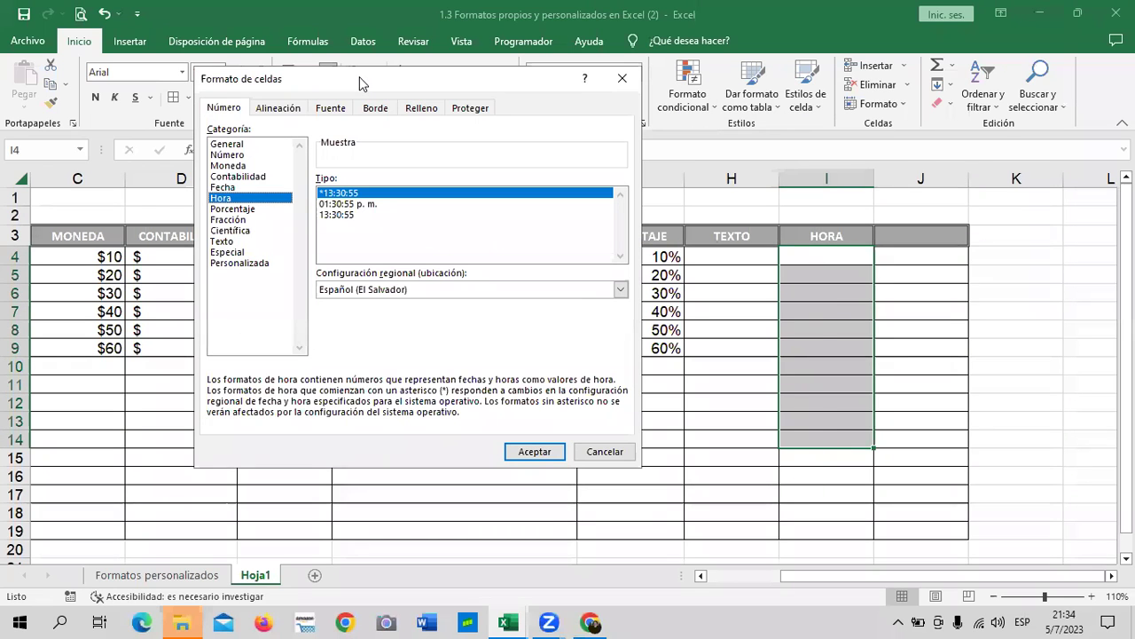
{"action": "left_click", "coordinate": [368, 204]}
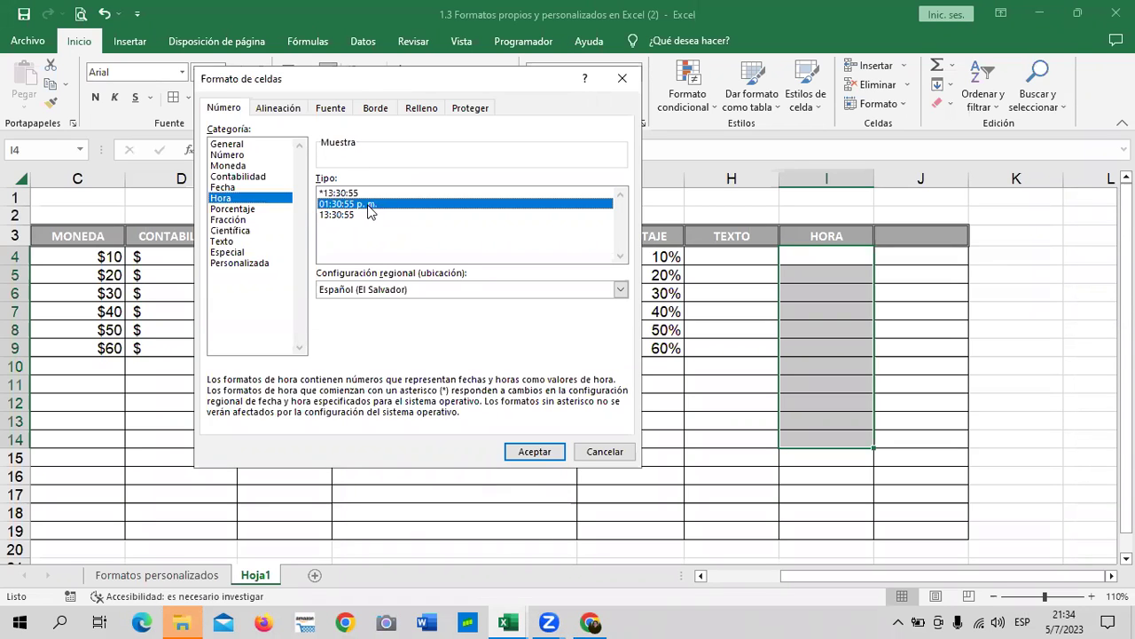
{"action": "left_click", "coordinate": [536, 451]}
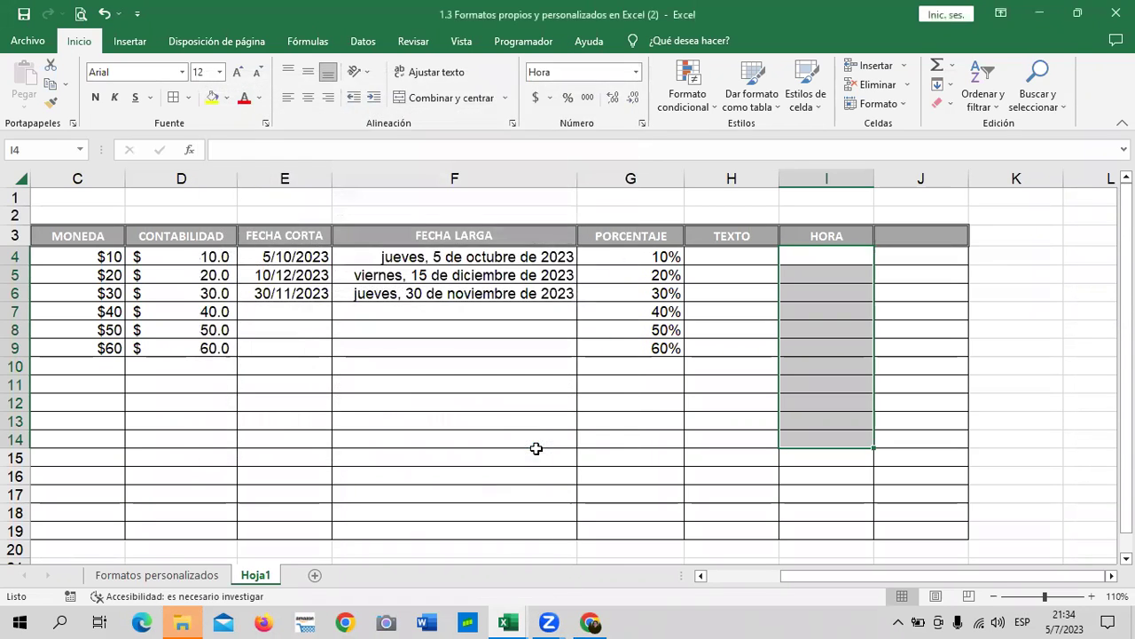
{"action": "left_click", "coordinate": [732, 457]}
Enter 10:00 in I4, replacing a mistaken '10', and 11:00 in I5
{"action": "left_click", "coordinate": [824, 253]}
{"action": "type", "text": "10"}
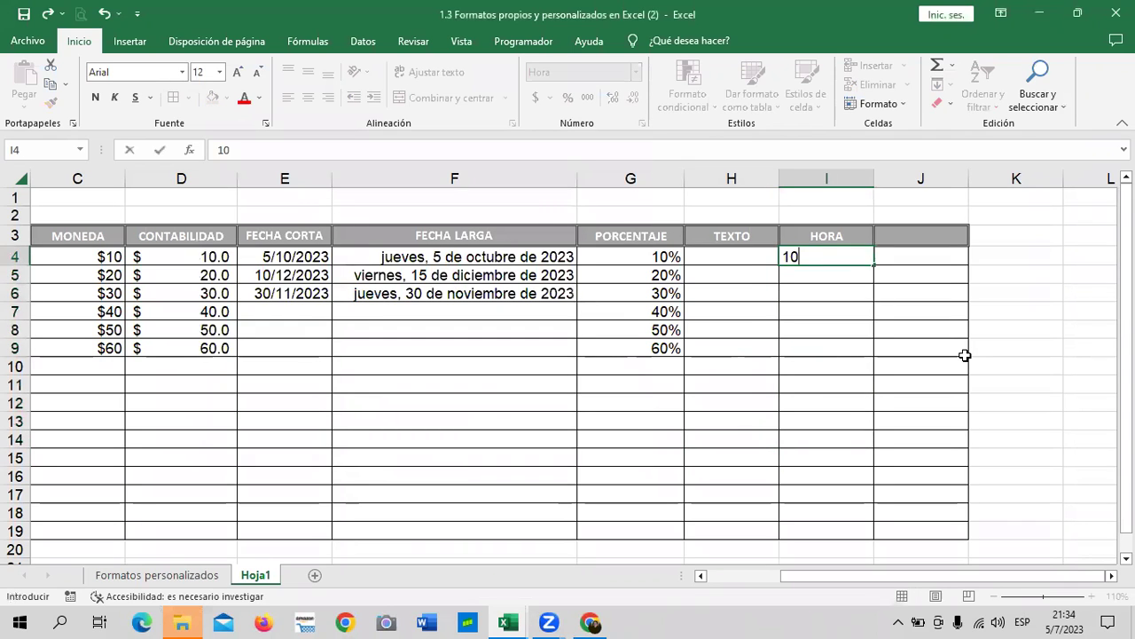
{"action": "key", "text": "Return"}
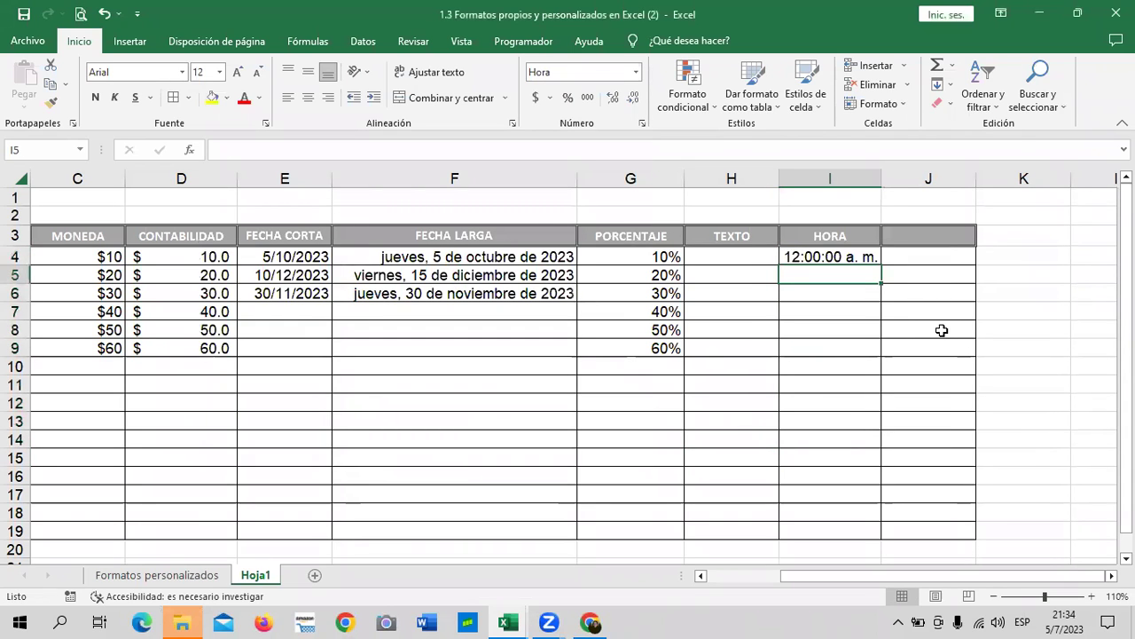
{"action": "left_click", "coordinate": [850, 254]}
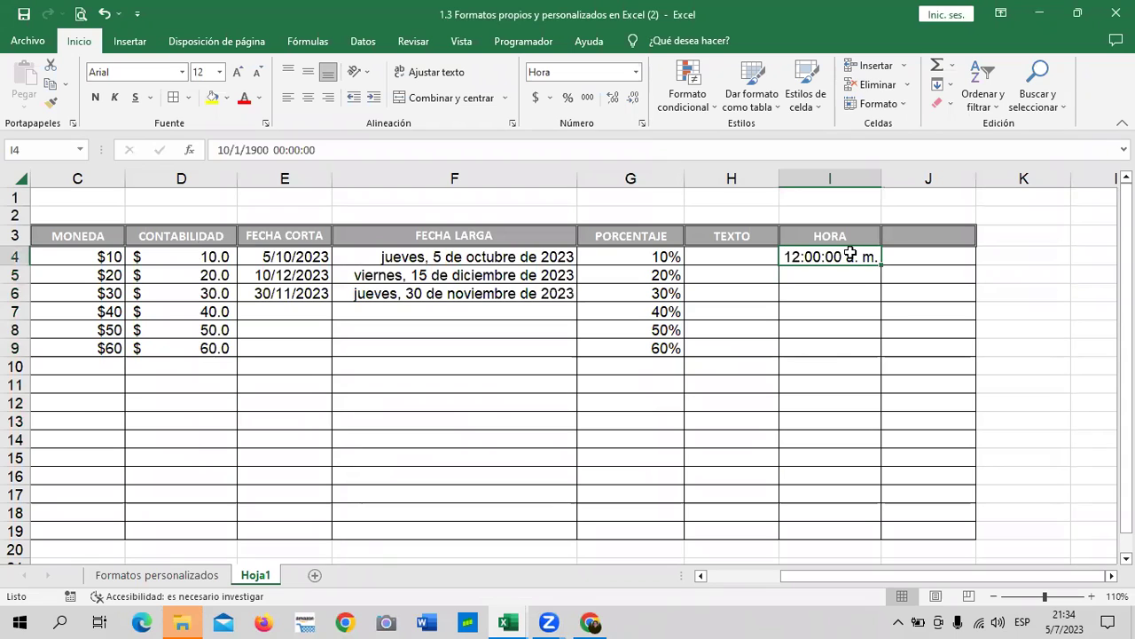
{"action": "key", "text": "Delete"}
{"action": "type", "text": "10"}
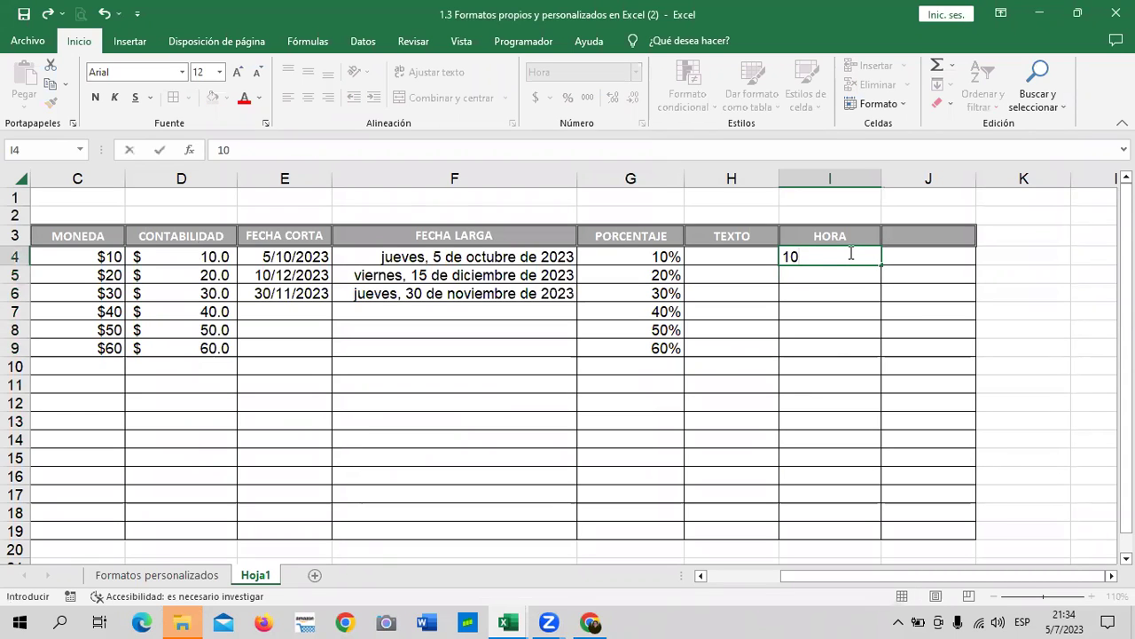
{"action": "type", "text": ":00"}
{"action": "key", "text": "Return"}
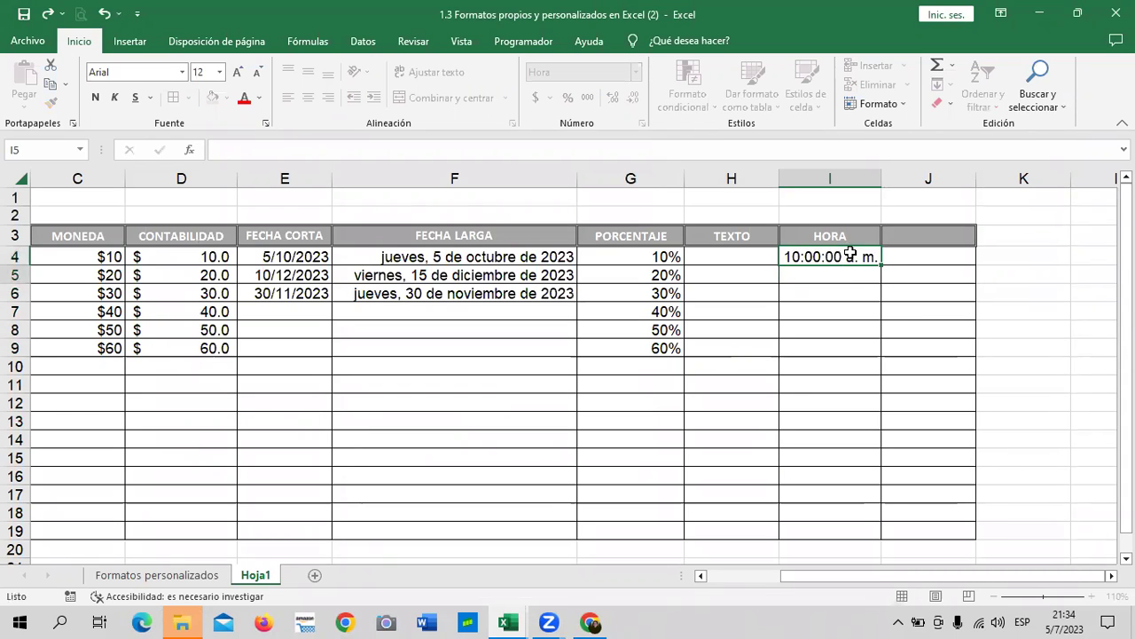
{"action": "type", "text": "1"}
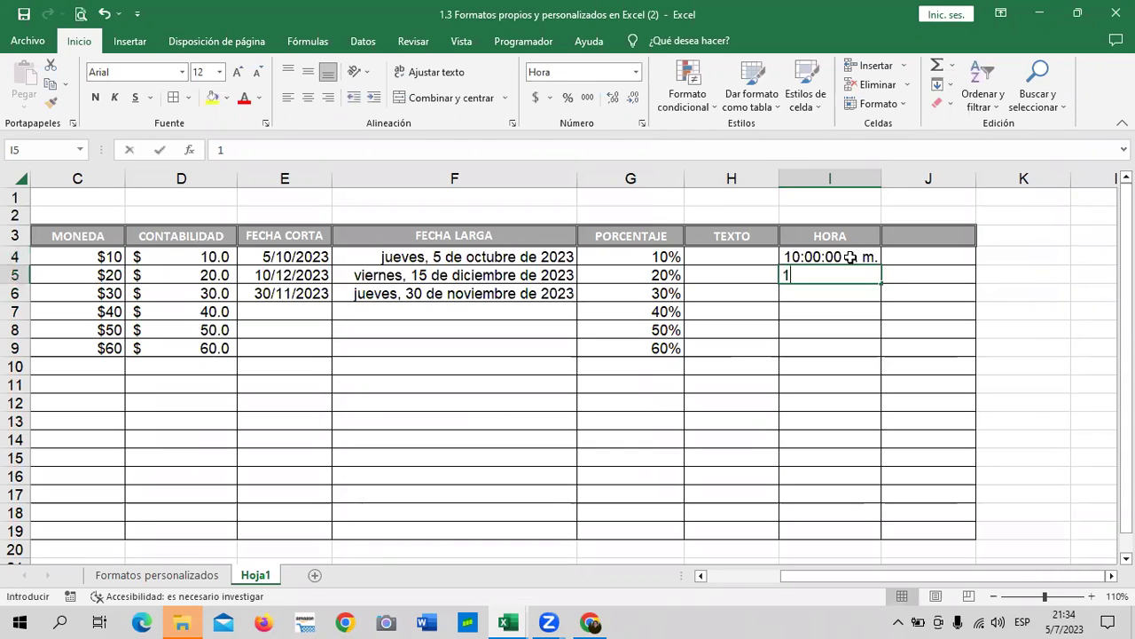
{"action": "type", "text": "1:00"}
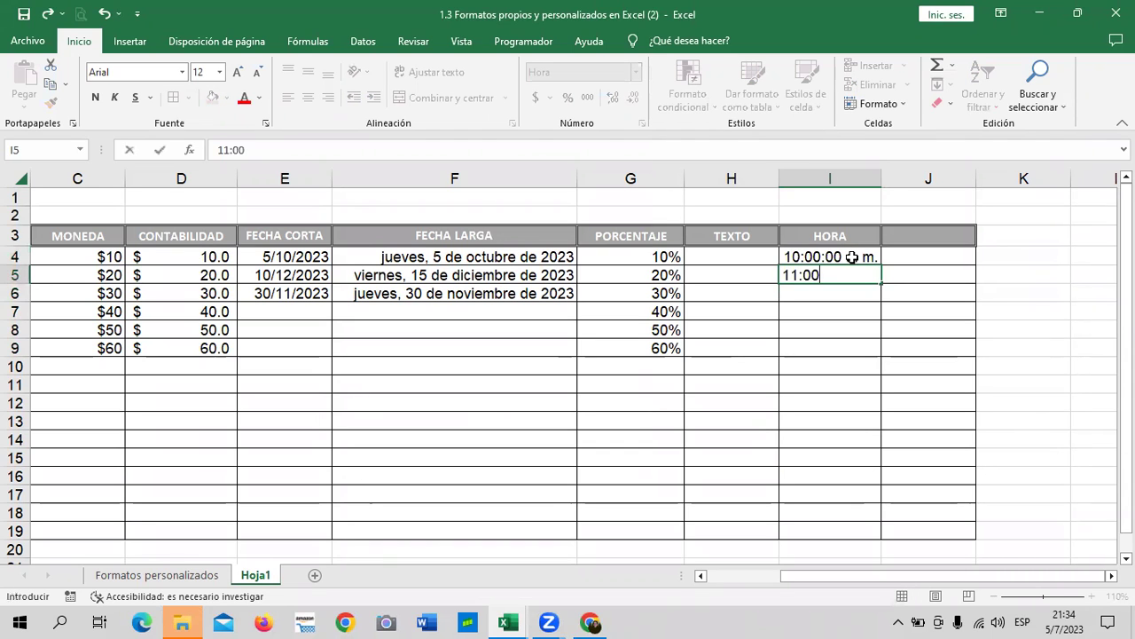
{"action": "key", "text": "Return"}
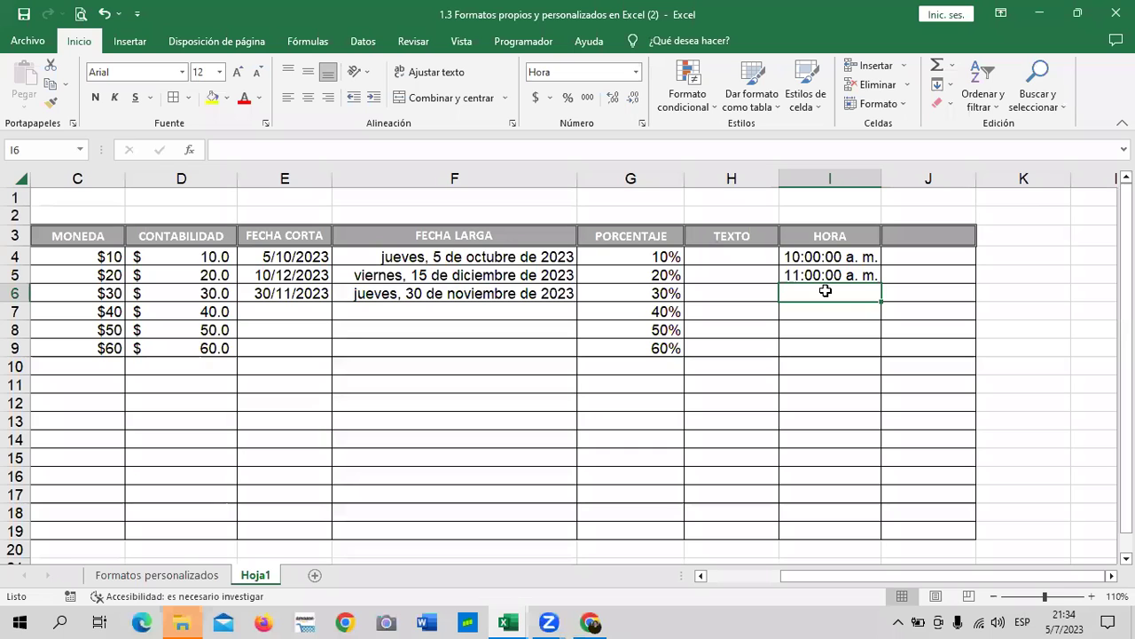
Enter 3:00, 4:00, 12:00 and 1:00 in I6 to I9
{"action": "type", "text": "3:00"}
{"action": "key", "text": "Return"}
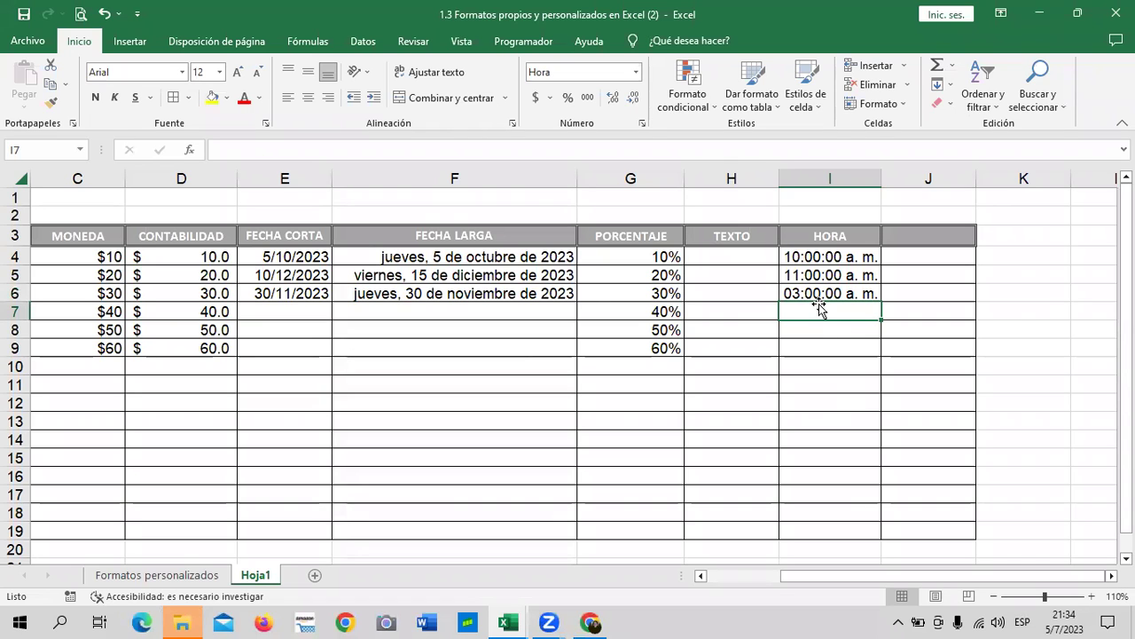
{"action": "type", "text": "4:00"}
{"action": "key", "text": "Return"}
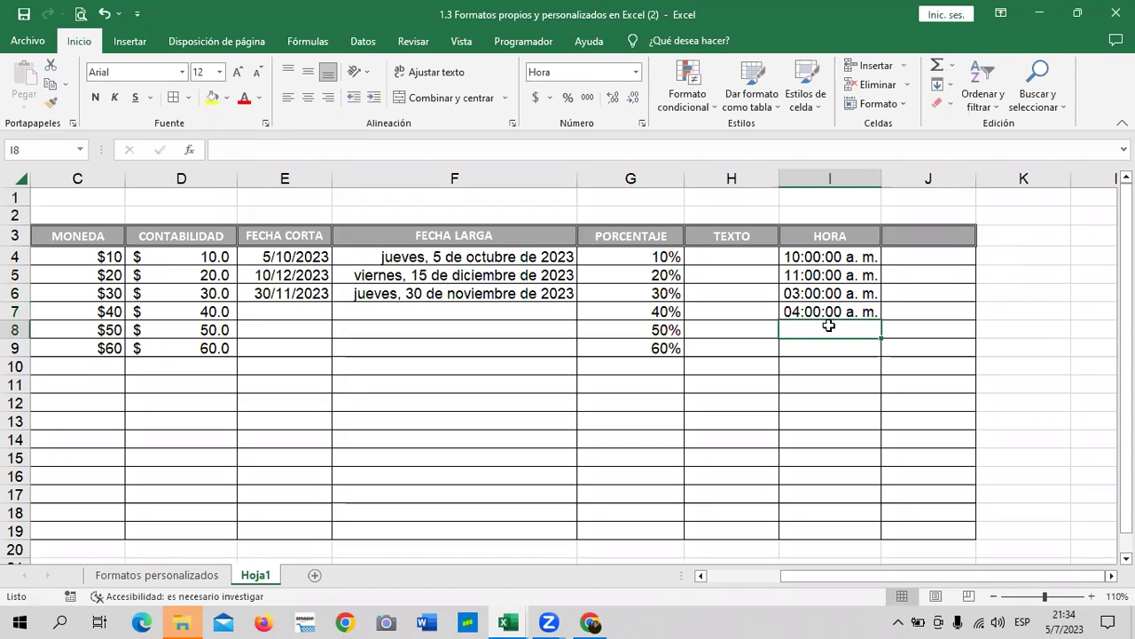
{"action": "type", "text": "12:00"}
{"action": "key", "text": "Return"}
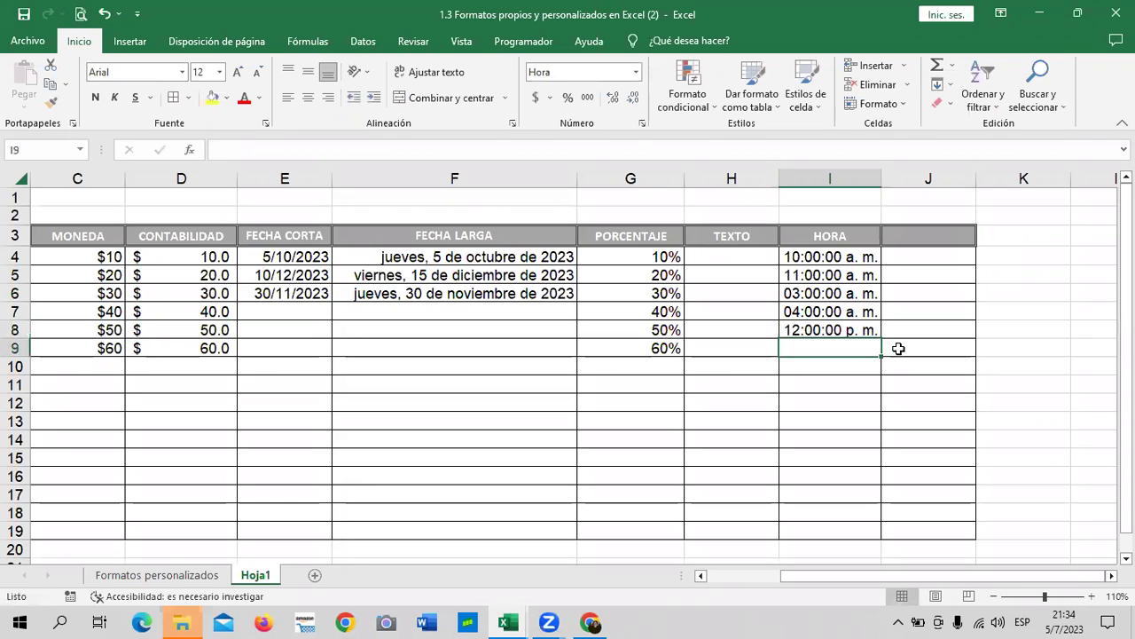
{"action": "type", "text": "1:00"}
{"action": "key", "text": "Return"}
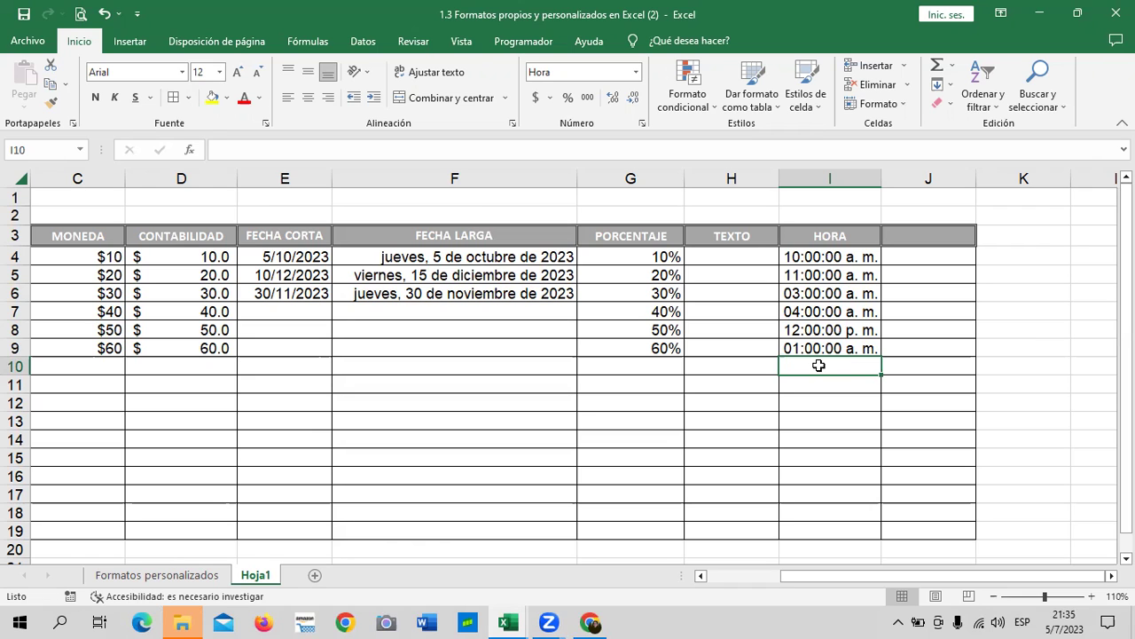
Clear the six times from the HORA column
{"action": "left_click_drag", "start_coordinate": [848, 252], "coordinate": [851, 363]}
{"action": "key", "text": "Delete"}
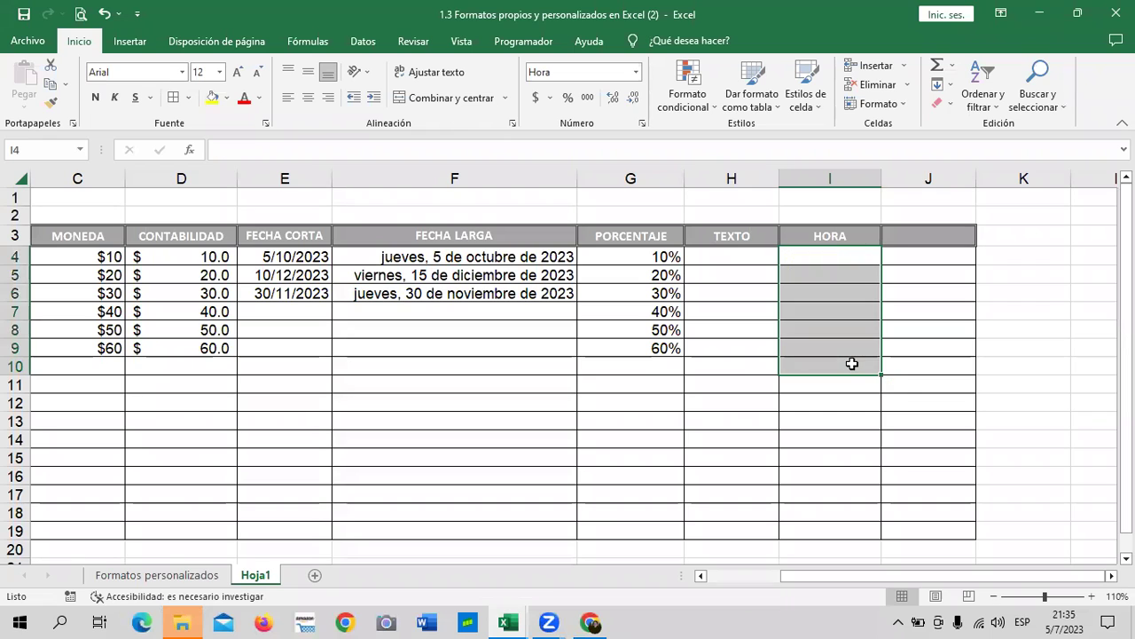
{"action": "left_click", "coordinate": [931, 346]}
Format I4:I13 with the 24-hour 13:30:55 time format
{"action": "left_click_drag", "start_coordinate": [850, 256], "coordinate": [850, 424]}
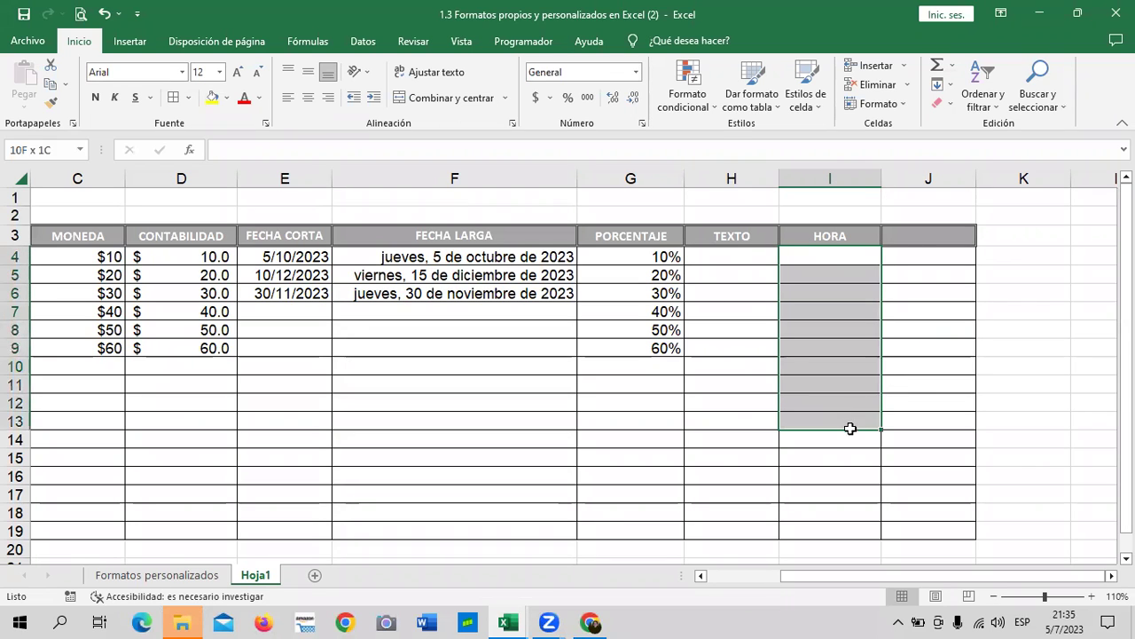
{"action": "left_click", "coordinate": [641, 124]}
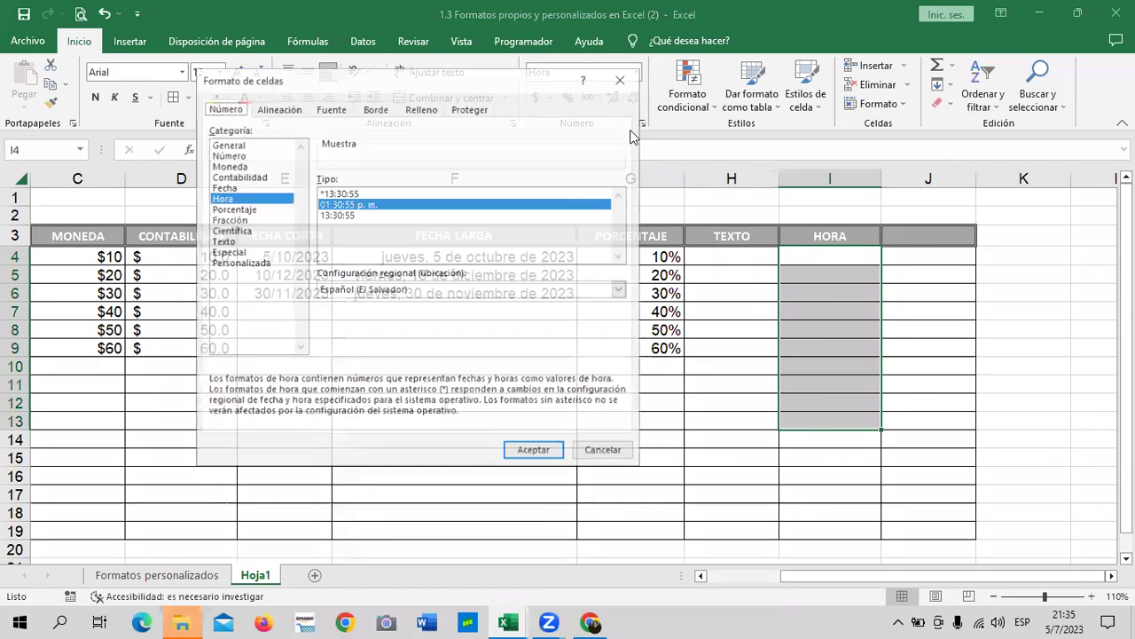
{"action": "left_click", "coordinate": [336, 215]}
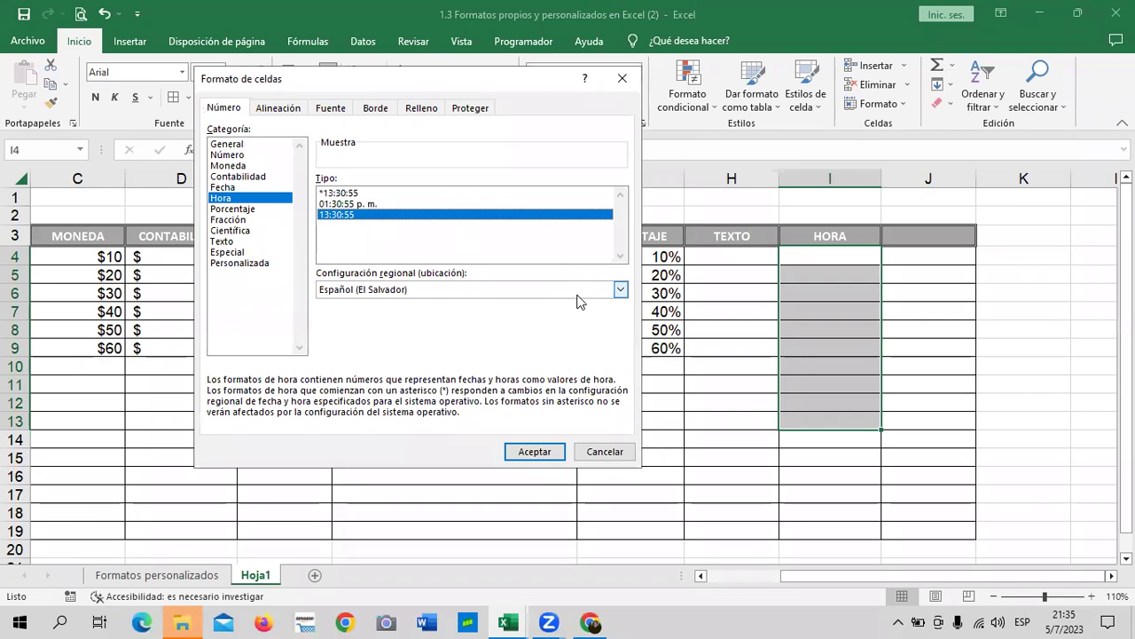
{"action": "left_click", "coordinate": [535, 452]}
{"action": "left_click", "coordinate": [1020, 439]}
{"action": "left_click", "coordinate": [832, 254]}
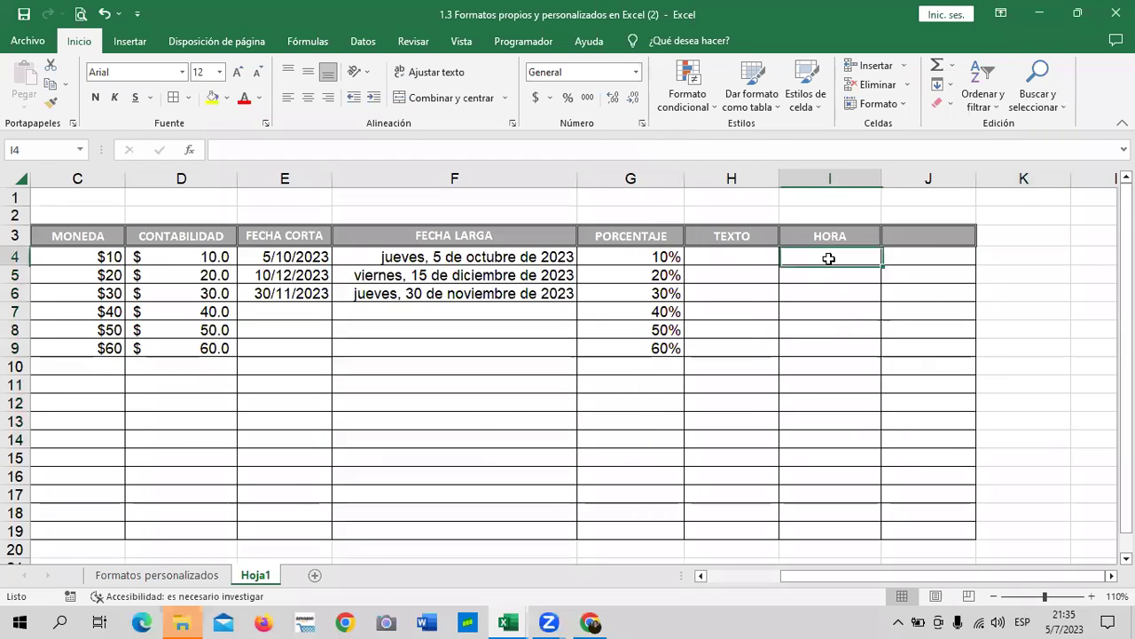
Enter 1:00, 2:00 and 3:00 in I4 to I6
{"action": "type", "text": "1"}
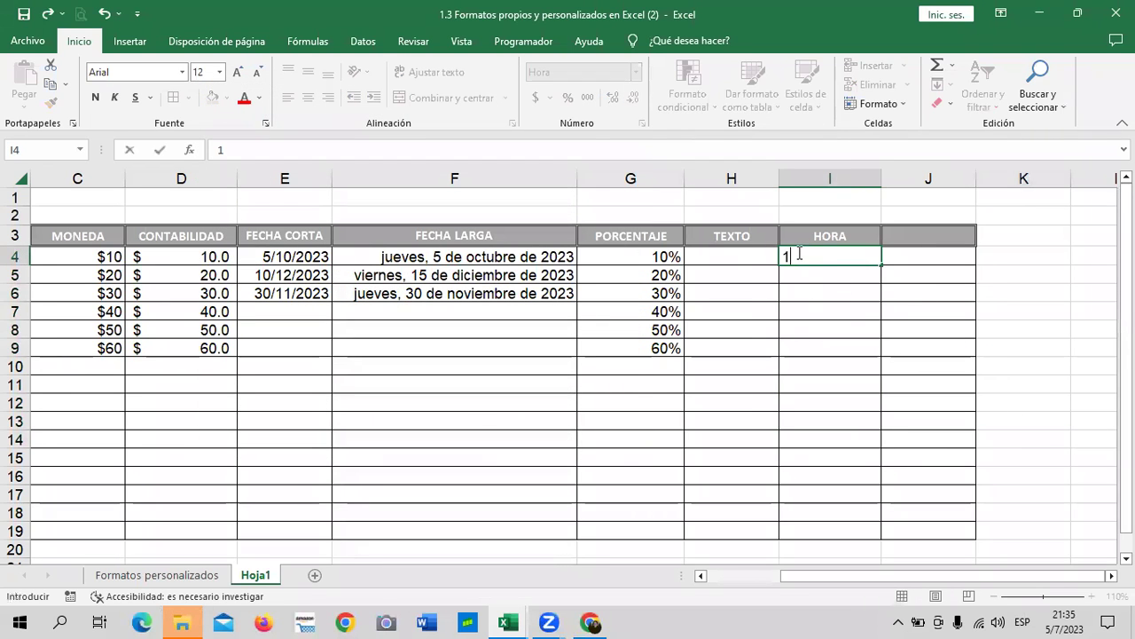
{"action": "type", "text": ":00"}
{"action": "key", "text": "Return"}
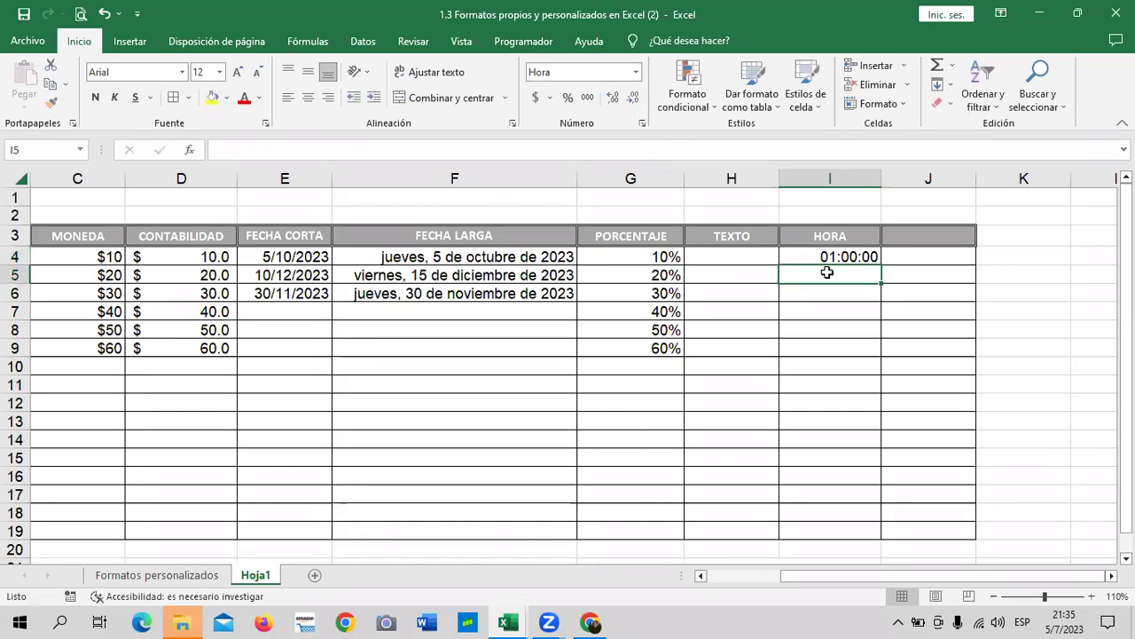
{"action": "type", "text": "2:000"}
{"action": "key", "text": "BackSpace"}
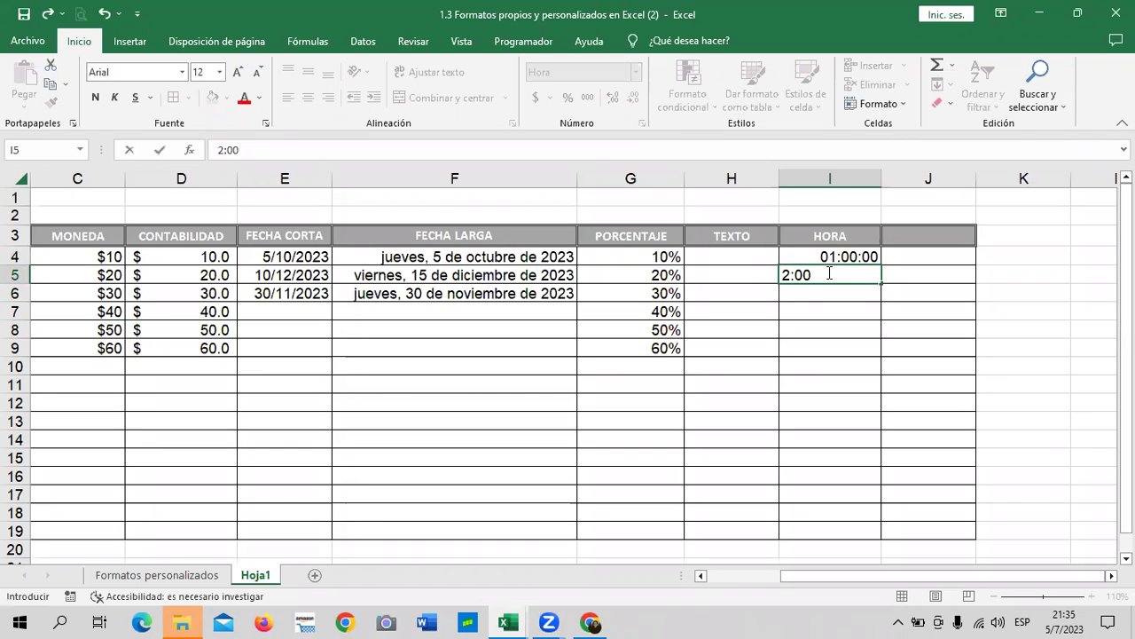
{"action": "key", "text": "Return"}
{"action": "left_click", "coordinate": [857, 271]}
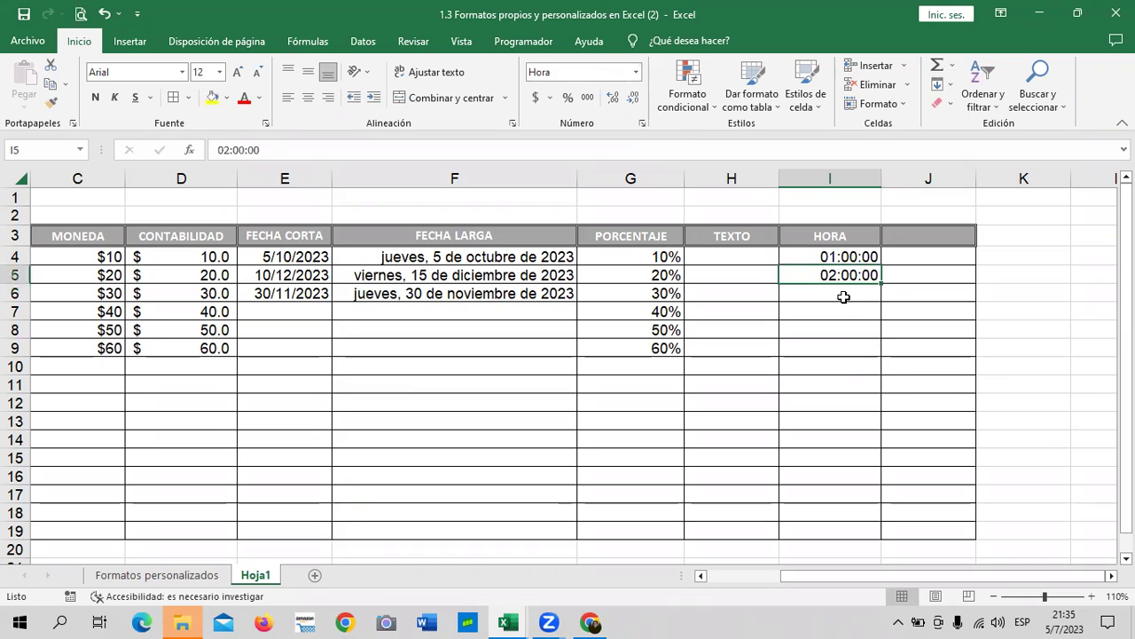
{"action": "left_click", "coordinate": [823, 296]}
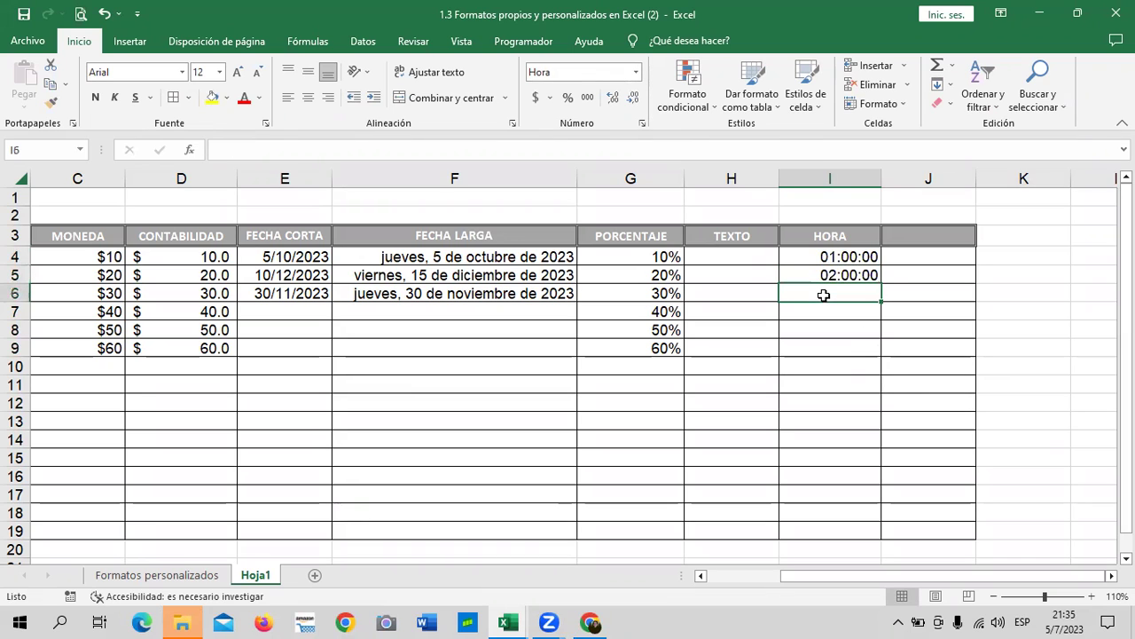
{"action": "type", "text": "3:00"}
{"action": "key", "text": "Return"}
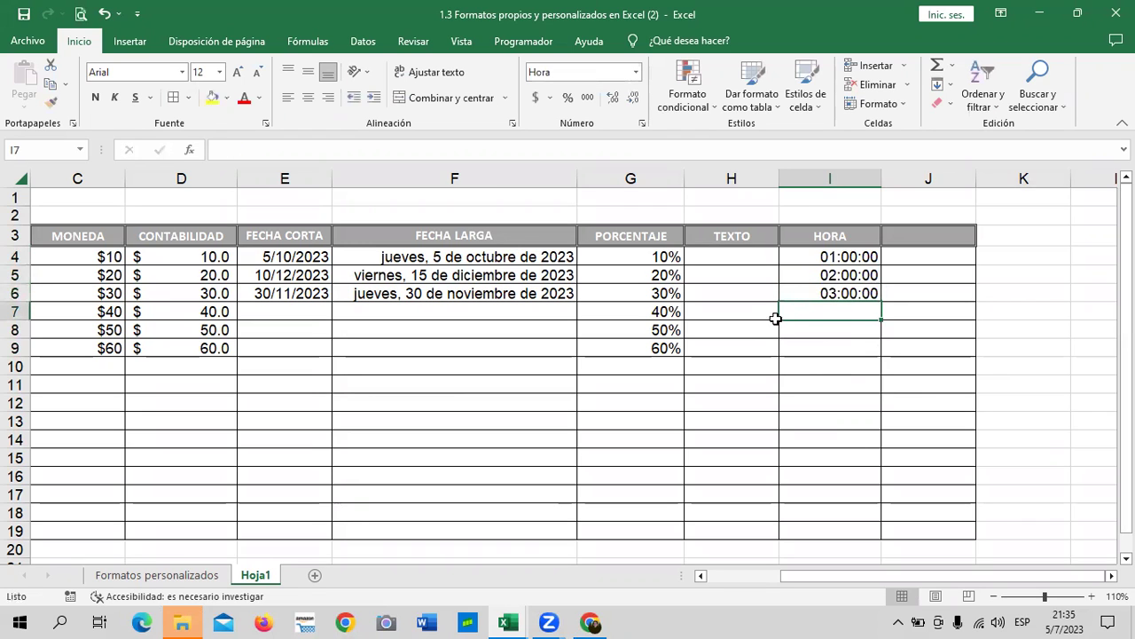
Enter 4:00 PM in I7 and 11:00 PM in I8, fixing the I8 entry in the formula bar
{"action": "type", "text": "4:00"}
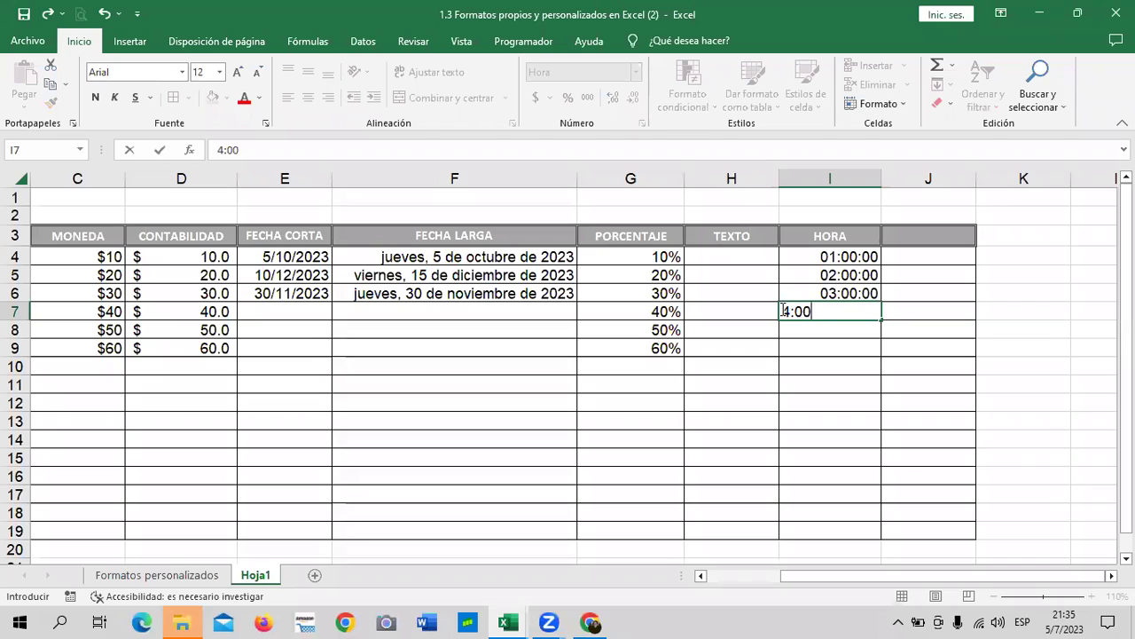
{"action": "type", "text": " PM"}
{"action": "key", "text": "Return"}
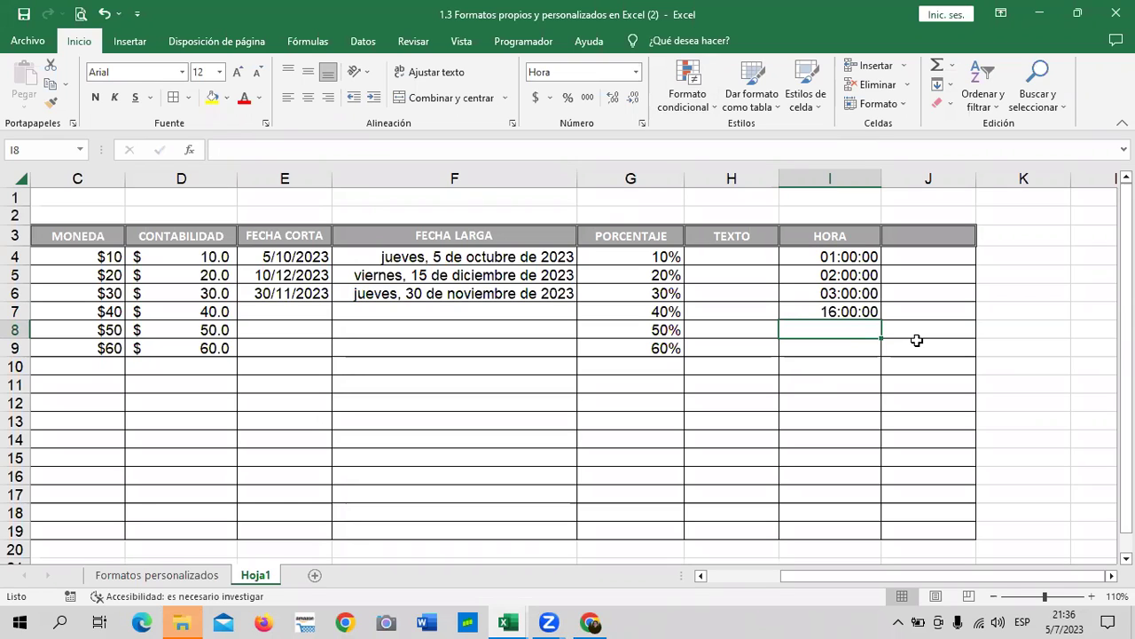
{"action": "type", "text": "11;"}
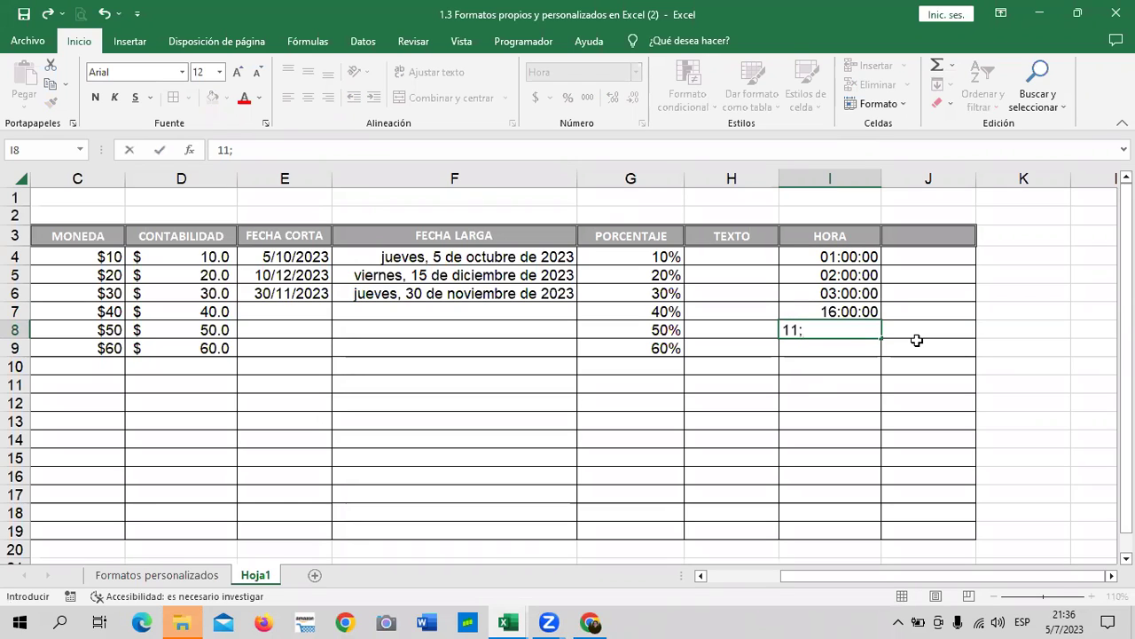
{"action": "type", "text": "00"}
{"action": "type", "text": "PM"}
{"action": "key", "text": "Return"}
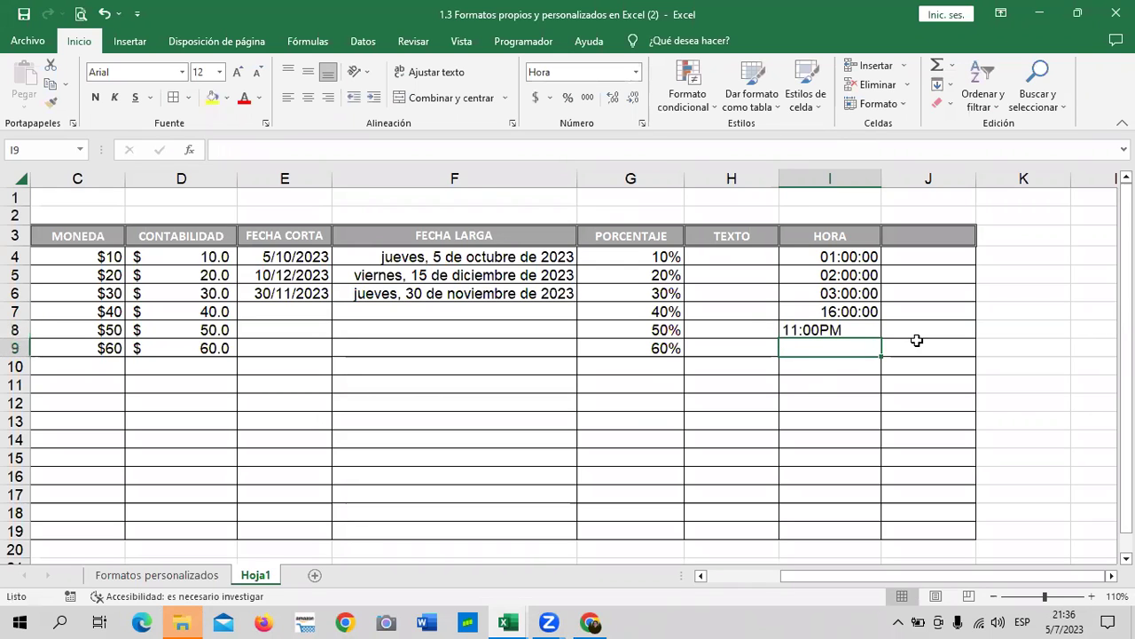
{"action": "left_click", "coordinate": [856, 328]}
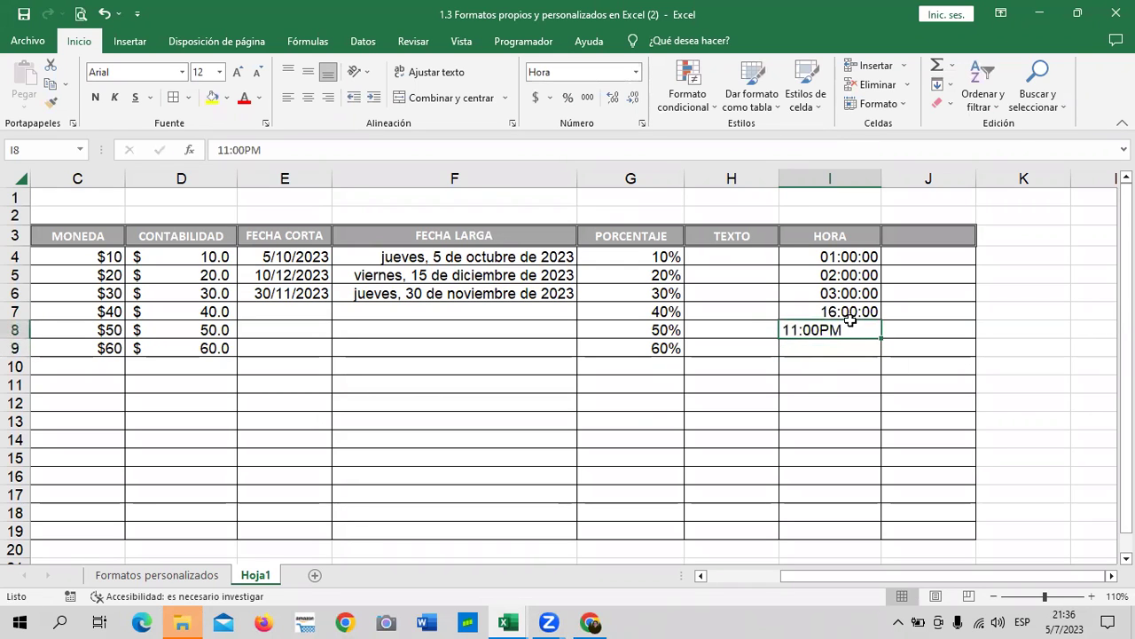
{"action": "left_click", "coordinate": [246, 150]}
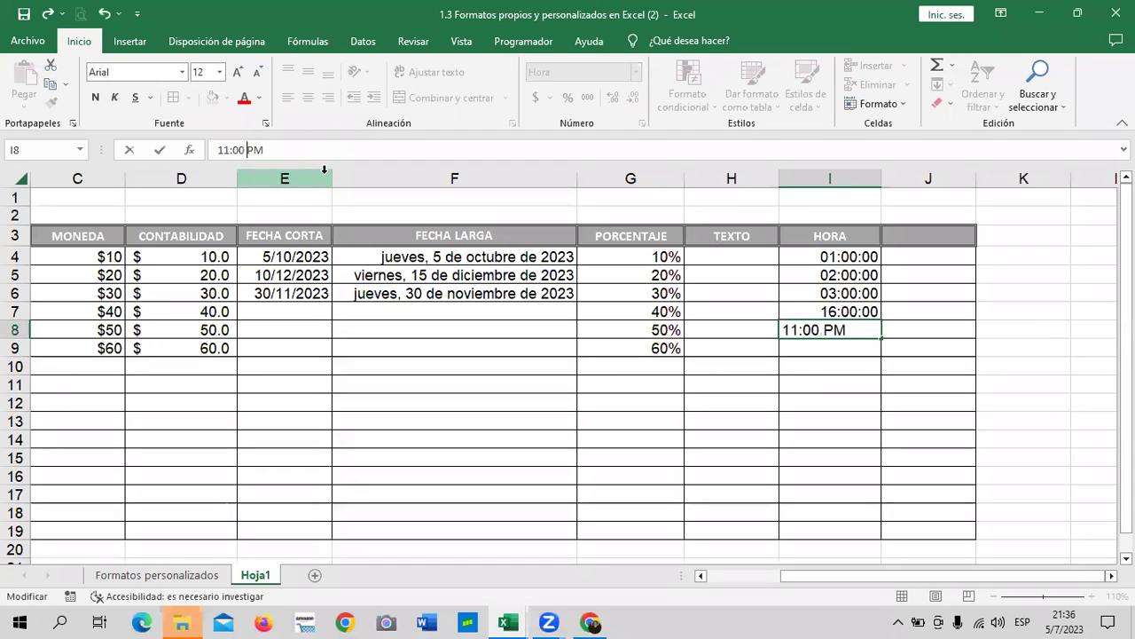
{"action": "key", "text": "Return"}
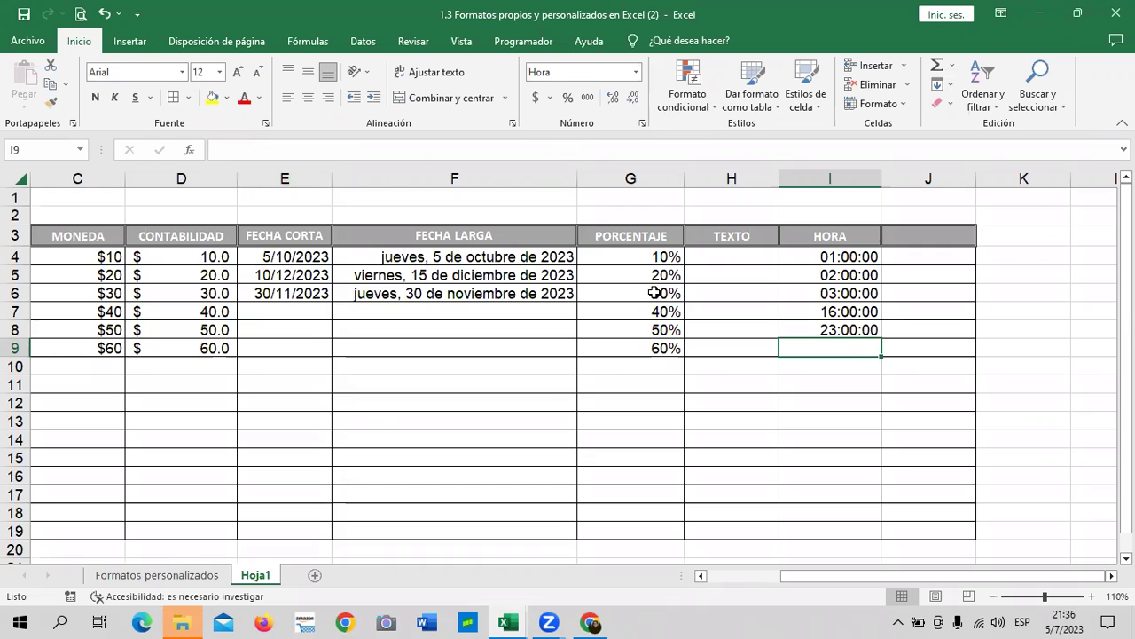
Enter HOLA, 123 and 235 into cells H4 to H6 of the TEXTO column
{"action": "left_click", "coordinate": [726, 249]}
{"action": "left_click", "coordinate": [750, 390]}
{"action": "left_click", "coordinate": [725, 254]}
{"action": "type", "text": "HOLA"}
{"action": "key", "text": "Return"}
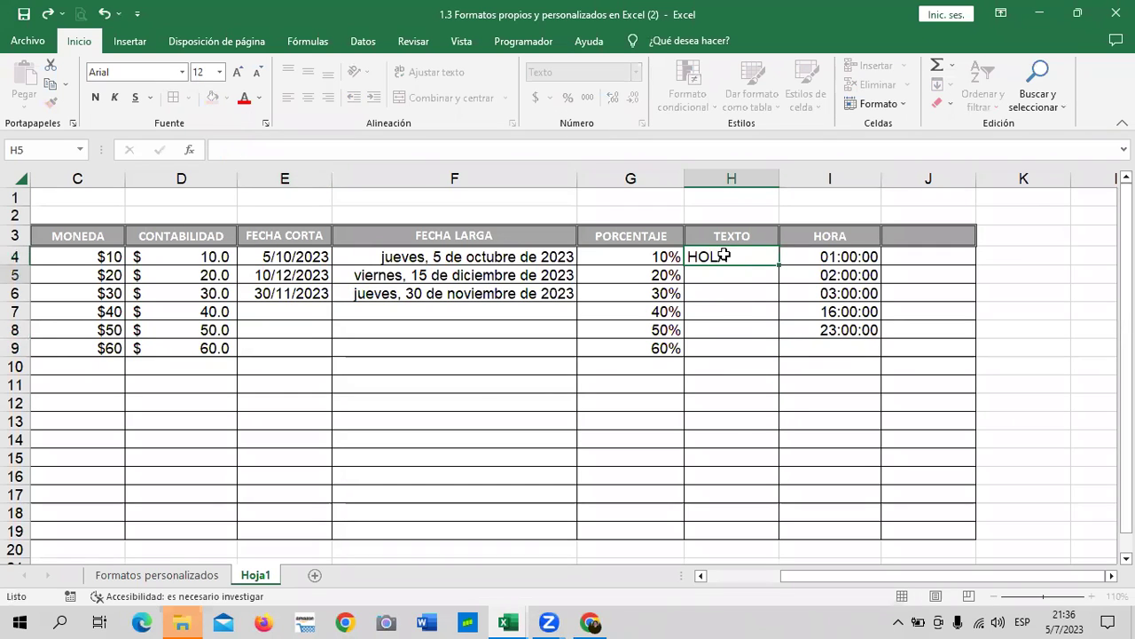
{"action": "left_click", "coordinate": [776, 414]}
{"action": "left_click", "coordinate": [732, 274]}
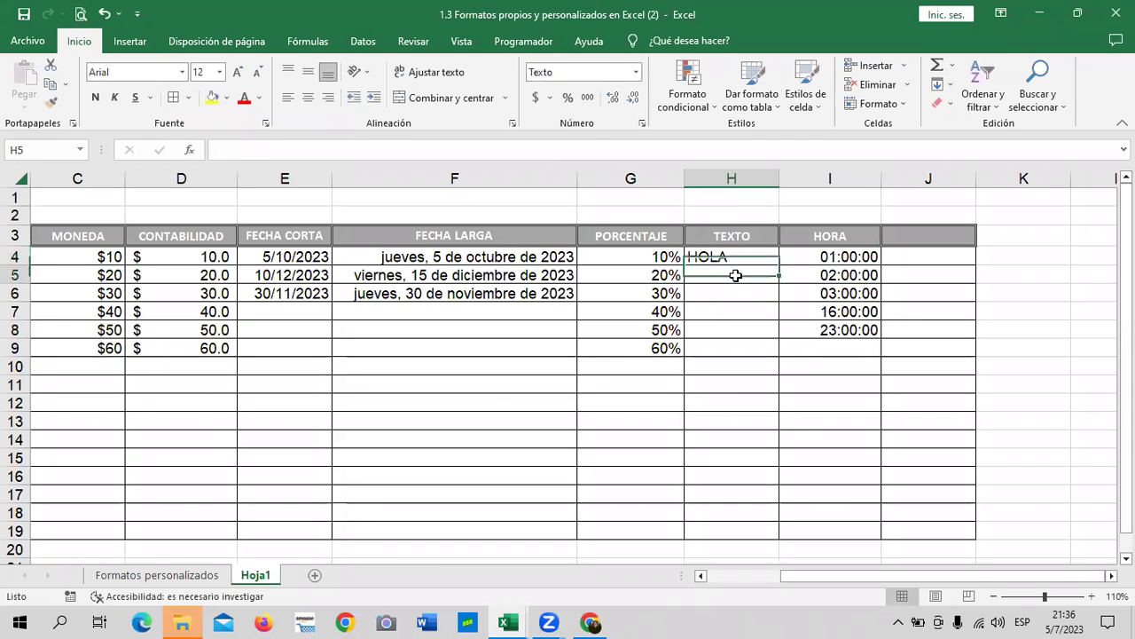
{"action": "type", "text": "123"}
{"action": "key", "text": "Return"}
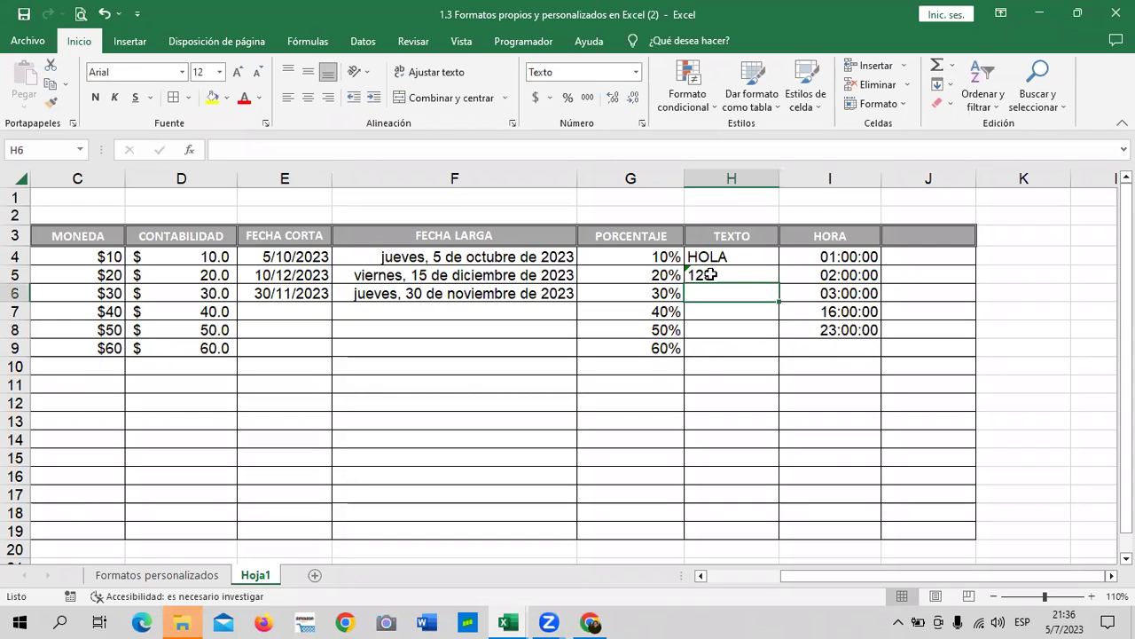
{"action": "type", "text": "235"}
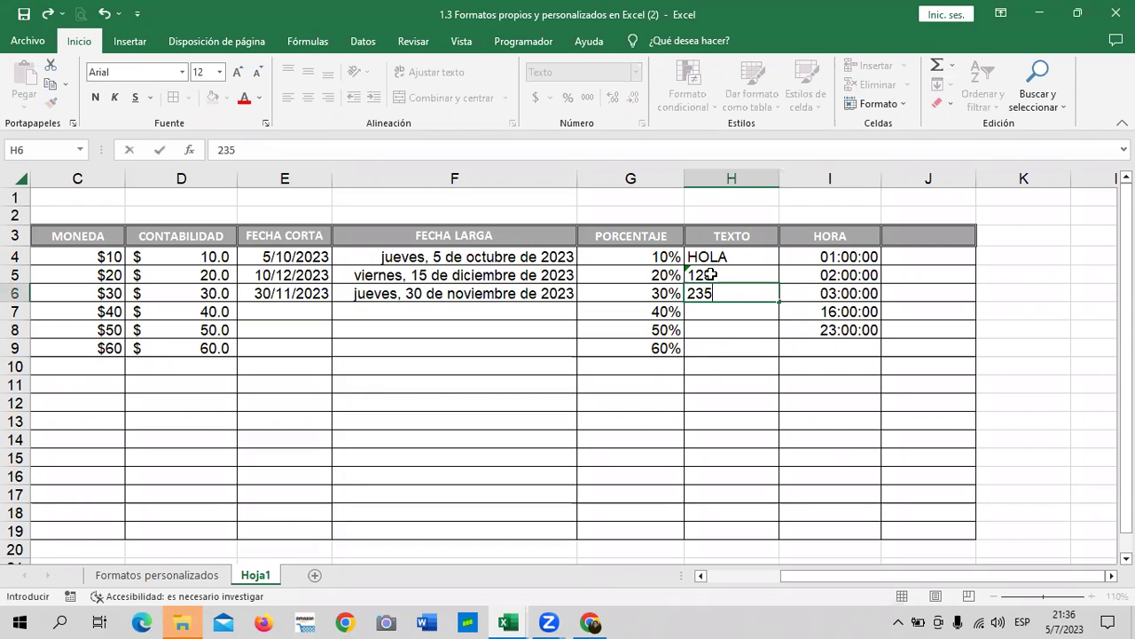
{"action": "key", "text": "Return"}
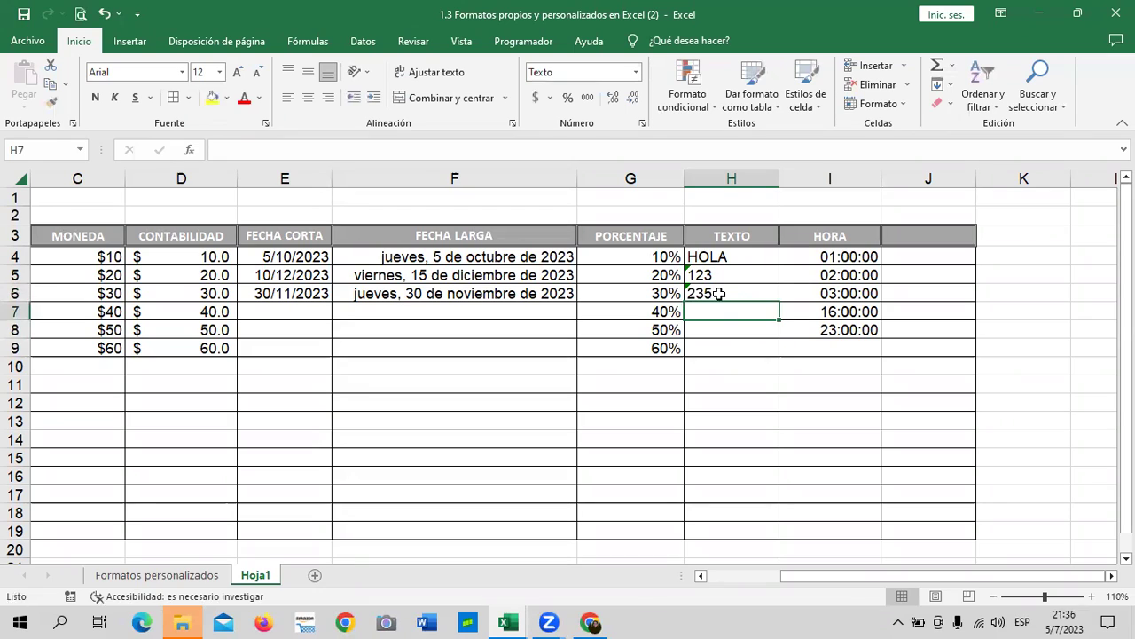
{"action": "left_click", "coordinate": [722, 366]}
{"action": "left_click", "coordinate": [732, 313]}
{"action": "type", "text": "012315147"}
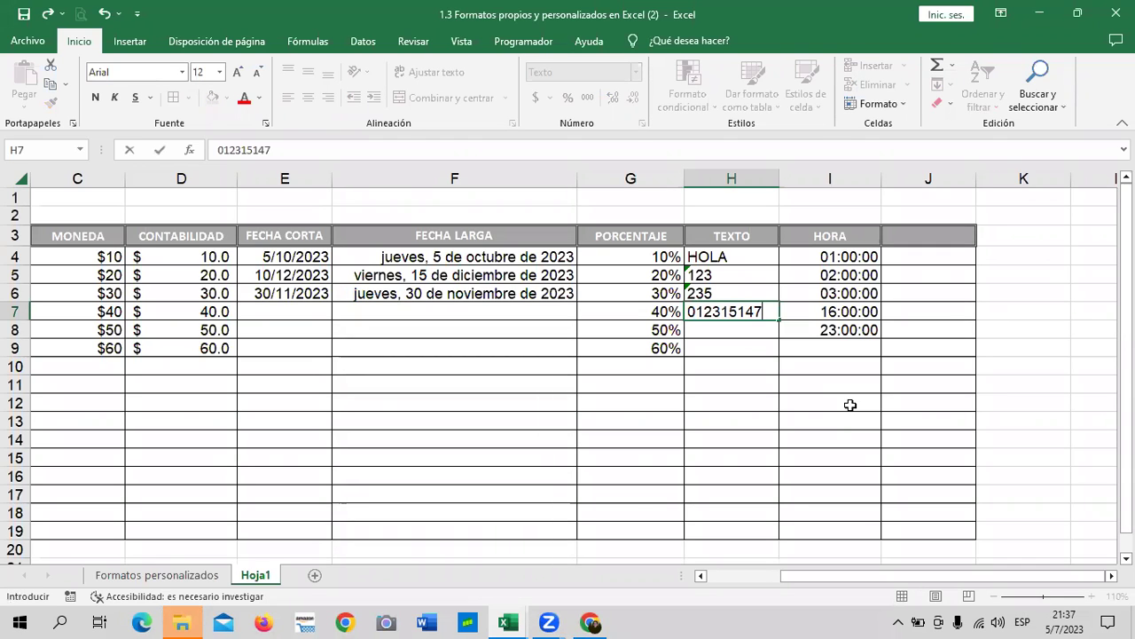
{"action": "type", "text": "-3"}
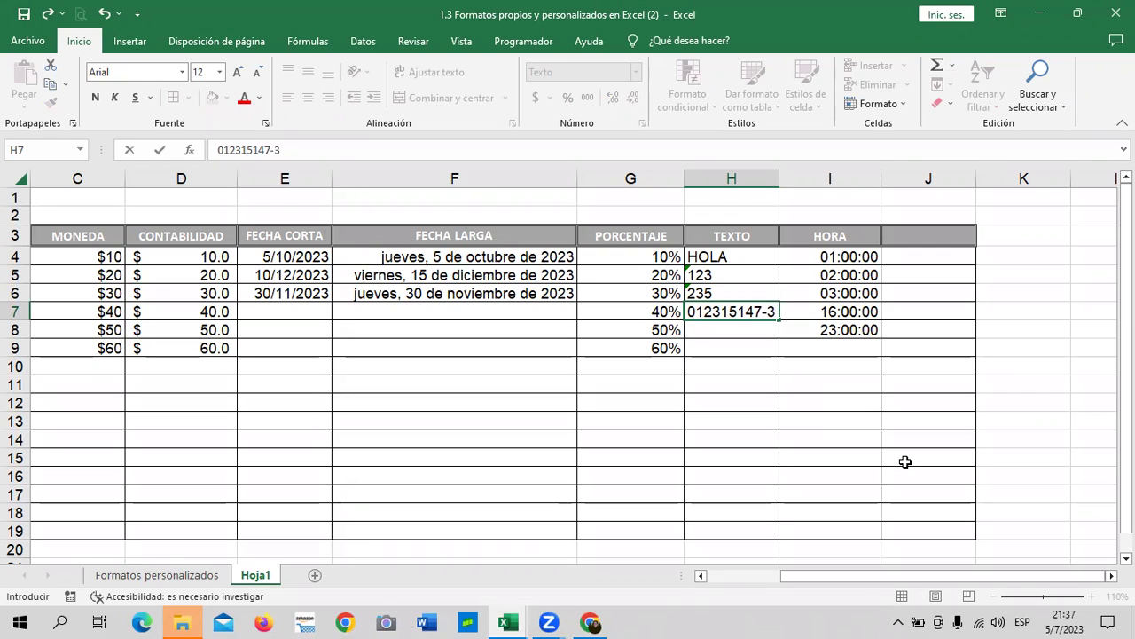
{"action": "left_click", "coordinate": [780, 168]}
{"action": "left_click", "coordinate": [715, 332]}
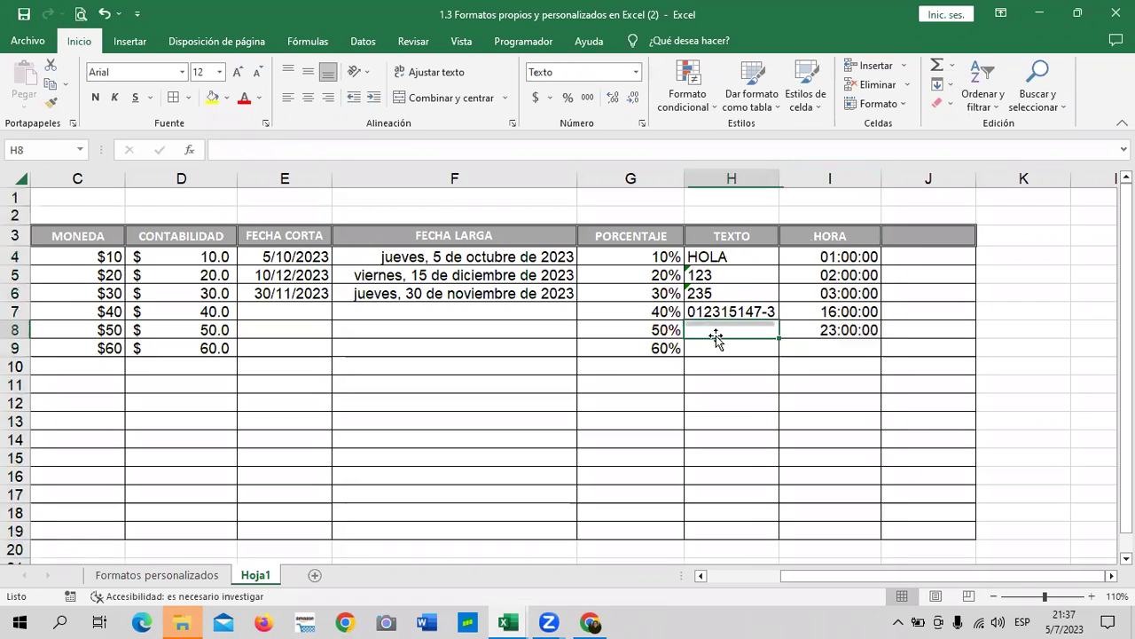
{"action": "left_click", "coordinate": [707, 312]}
{"action": "left_click_drag", "start_coordinate": [779, 168], "coordinate": [802, 168]}
{"action": "key", "text": "Down"}
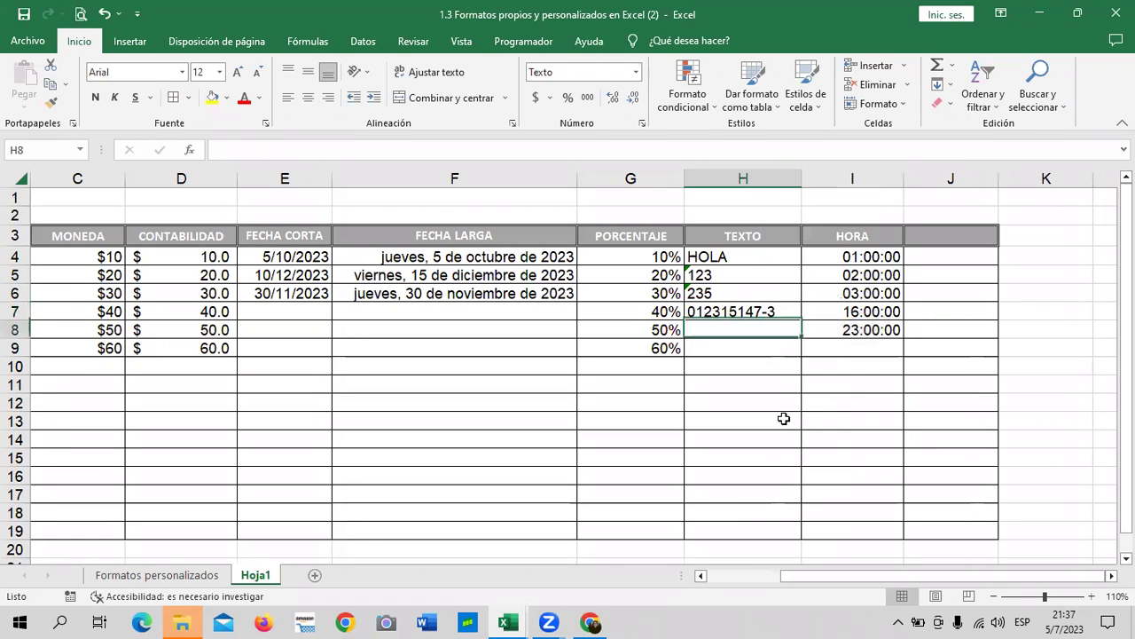
{"action": "left_click", "coordinate": [707, 310]}
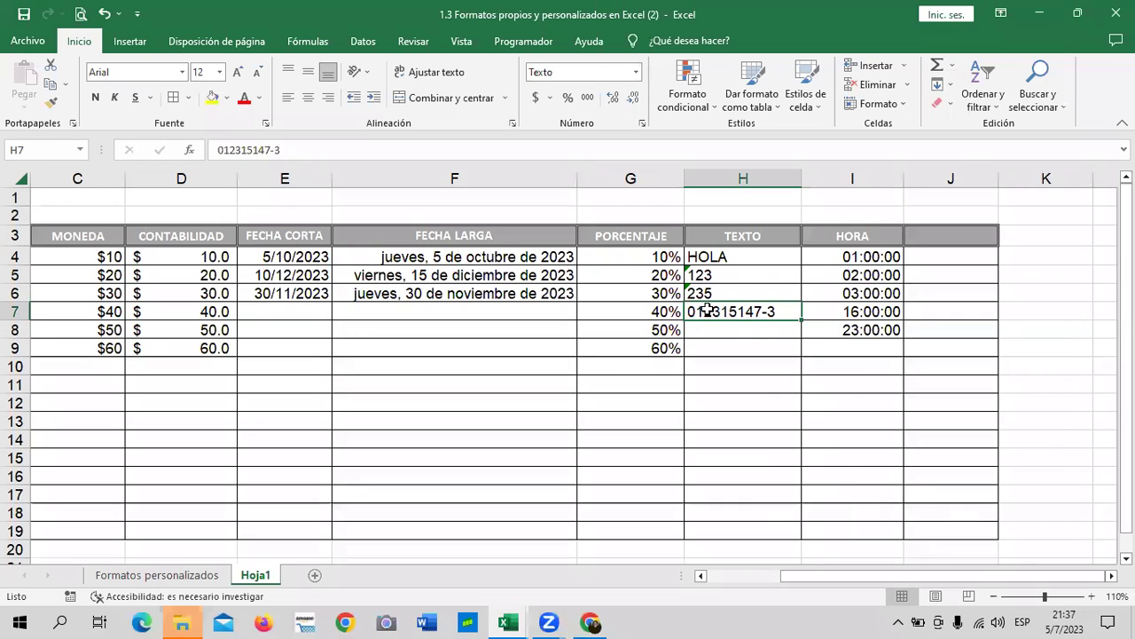
Drag the K/L header border to widen column K beside the table
{"action": "left_click", "coordinate": [1052, 266]}
{"action": "left_click_drag", "start_coordinate": [1051, 262], "coordinate": [1051, 257]}
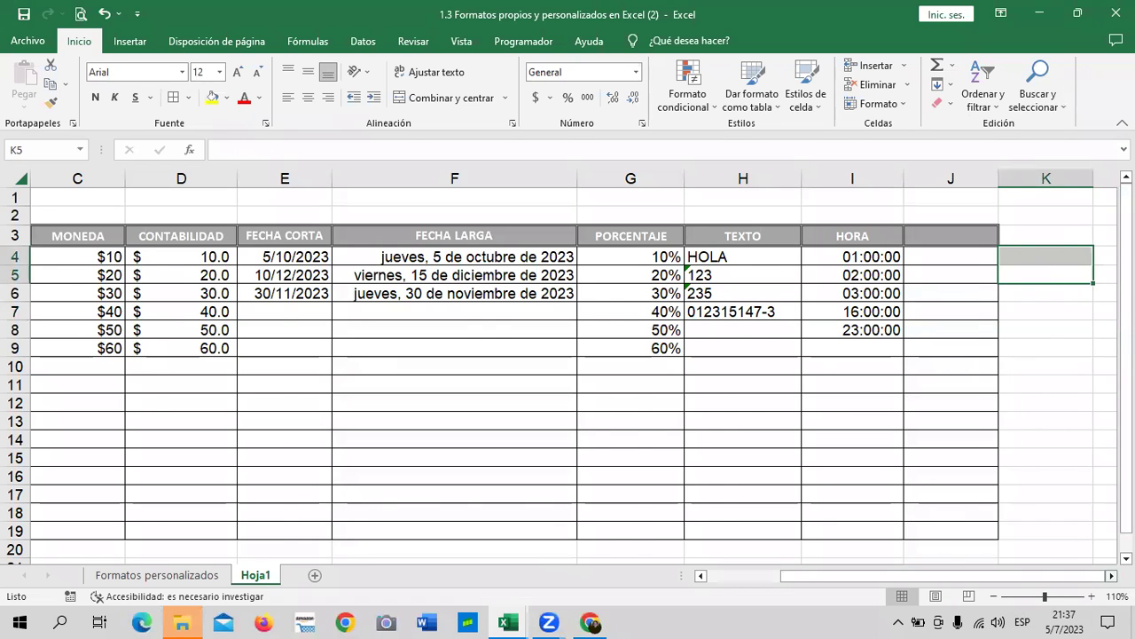
{"action": "left_click", "coordinate": [1112, 574]}
{"action": "left_click_drag", "start_coordinate": [999, 178], "coordinate": [1037, 179]}
{"action": "left_click", "coordinate": [1054, 440]}
{"action": "left_click", "coordinate": [954, 326]}
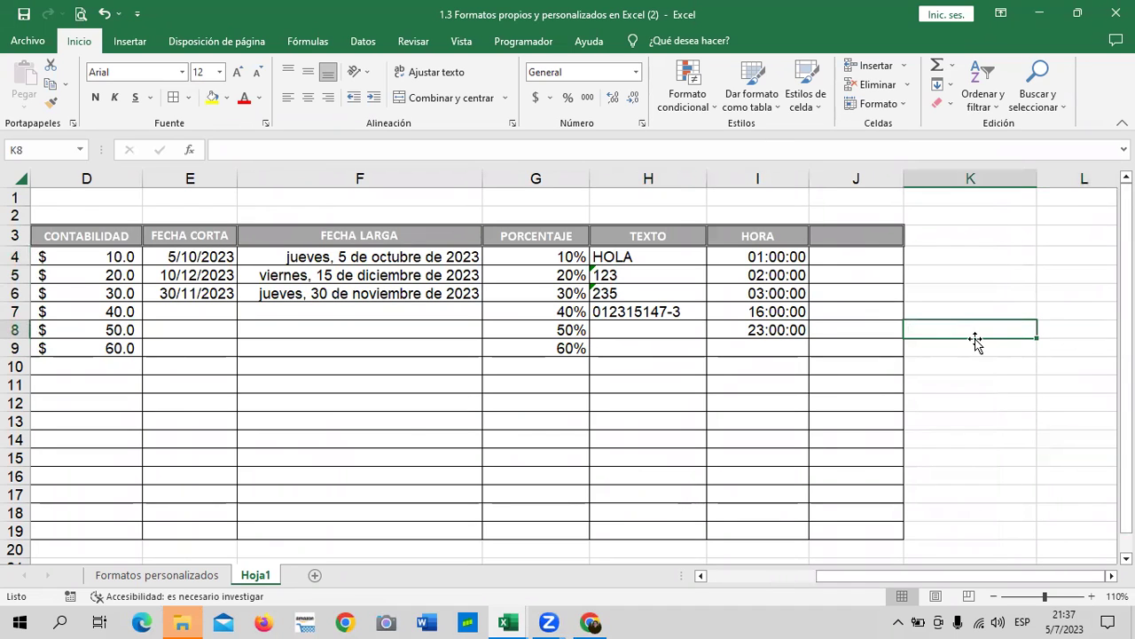
{"action": "type", "text": "01"}
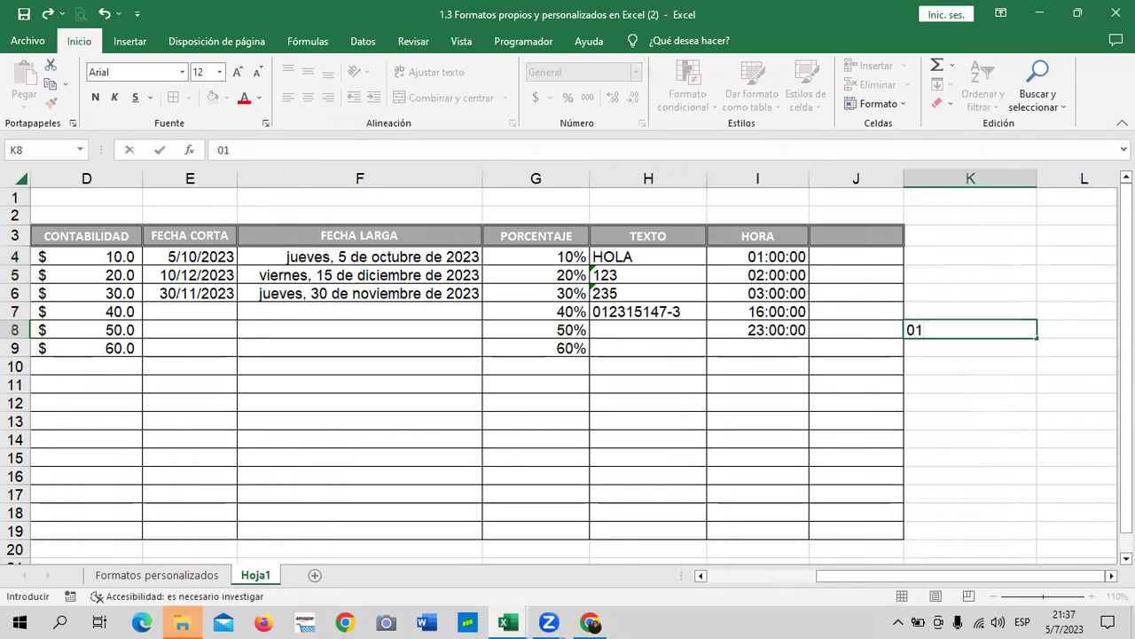
{"action": "type", "text": "2315"}
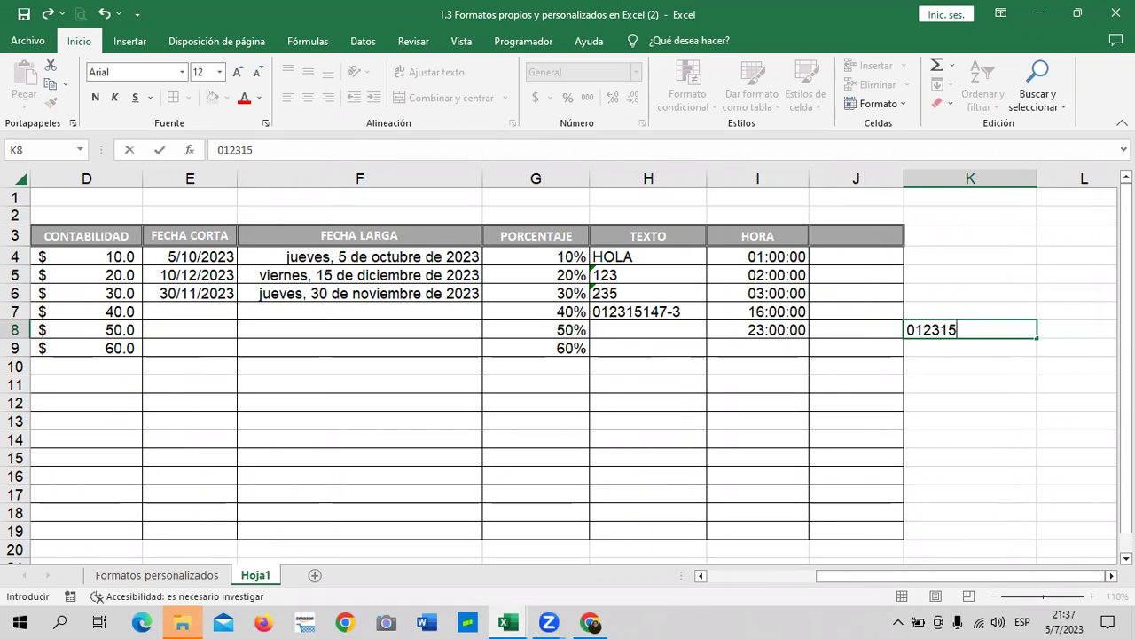
{"action": "type", "text": "147-"}
{"action": "type", "text": "3"}
{"action": "key", "text": "Return"}
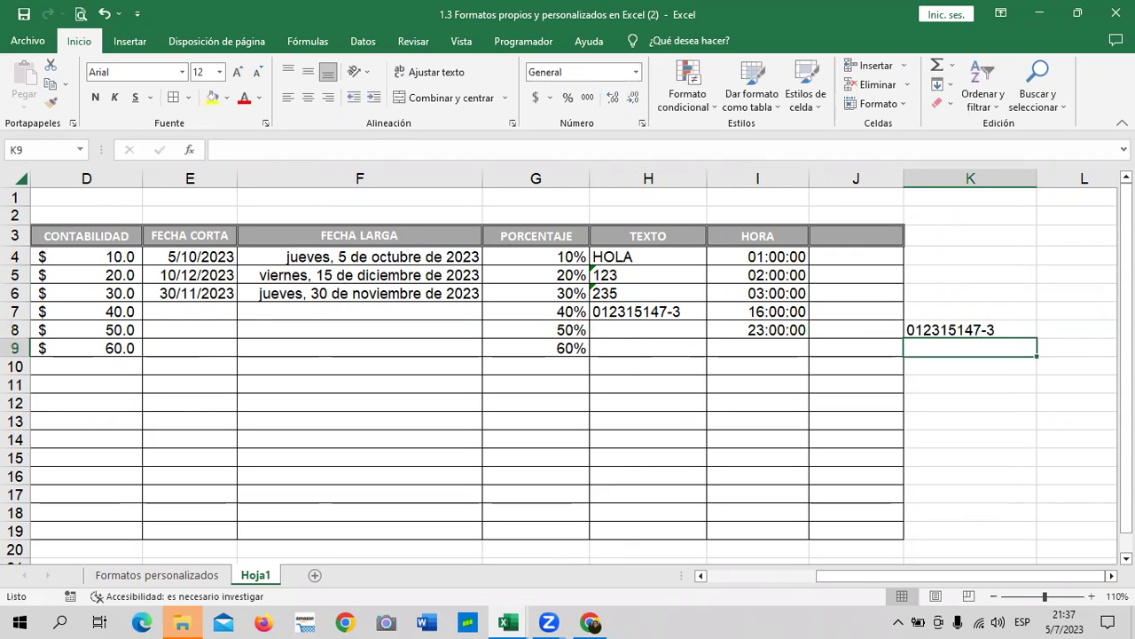
{"action": "left_click_drag", "start_coordinate": [923, 403], "coordinate": [927, 384]}
{"action": "left_click", "coordinate": [933, 313]}
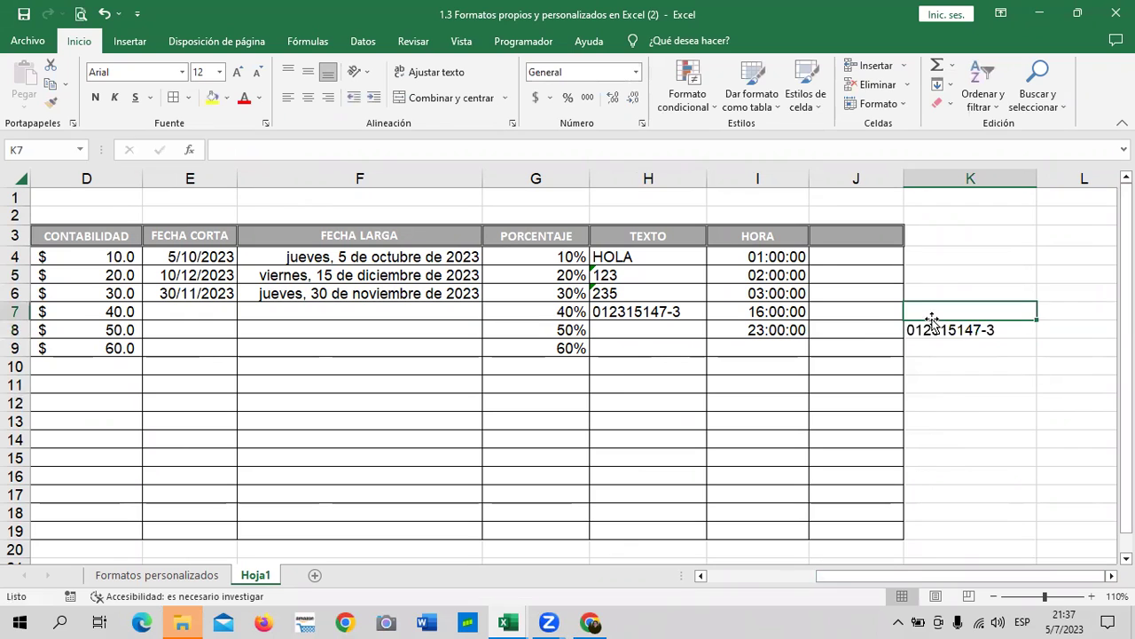
{"action": "left_click", "coordinate": [935, 331]}
Apply the General number format to K3:K19 and check K8's value
{"action": "left_click", "coordinate": [998, 417]}
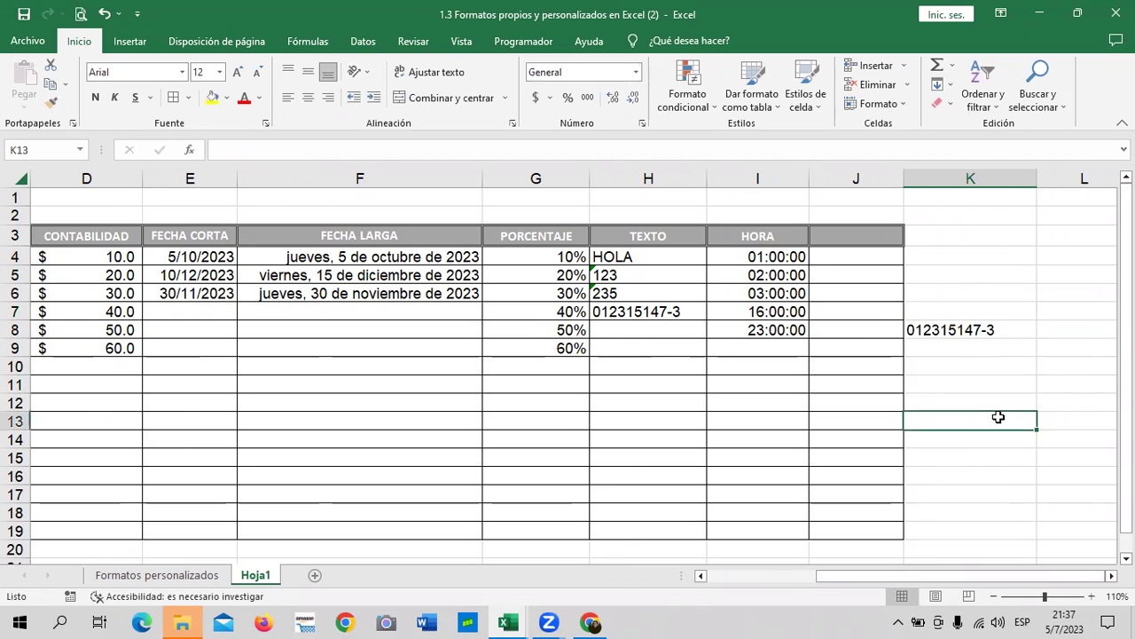
{"action": "mouse_move", "coordinate": [965, 233]}
{"action": "left_mouse_down"}
{"action": "mouse_move", "coordinate": [960, 346]}
{"action": "mouse_move", "coordinate": [985, 531]}
{"action": "left_mouse_up"}
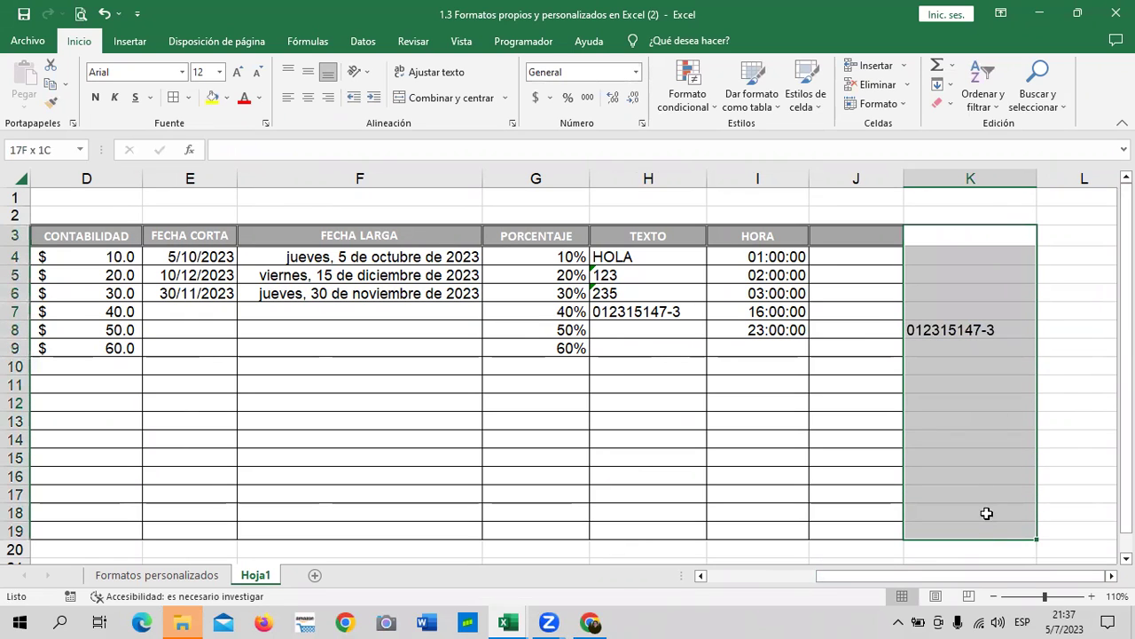
{"action": "left_click", "coordinate": [635, 72]}
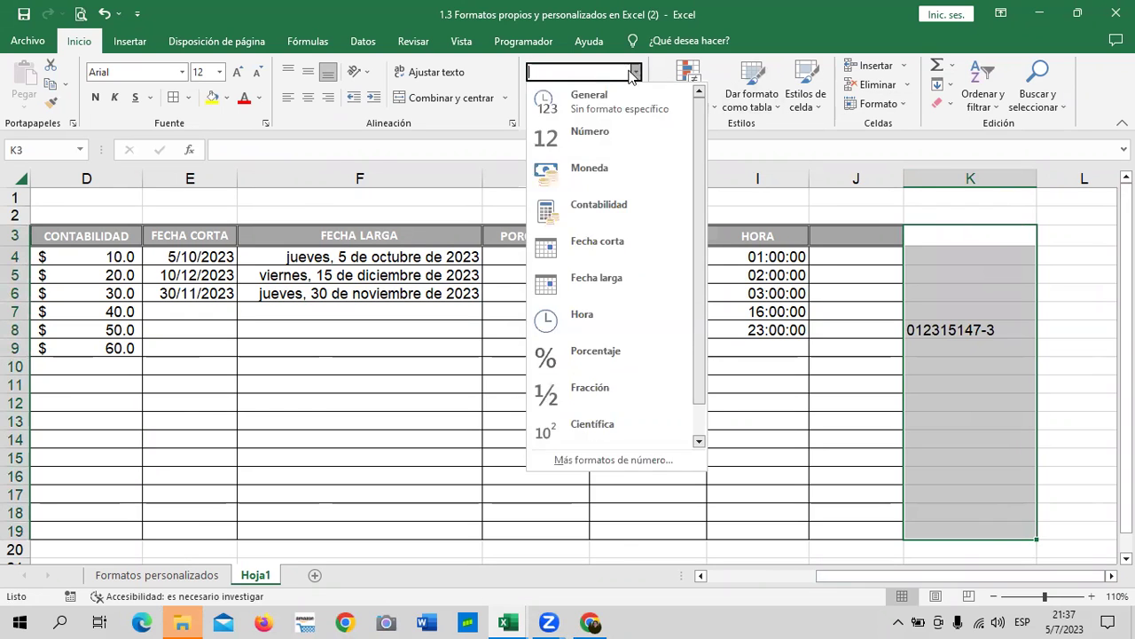
{"action": "left_click", "coordinate": [592, 105]}
{"action": "left_click", "coordinate": [996, 413]}
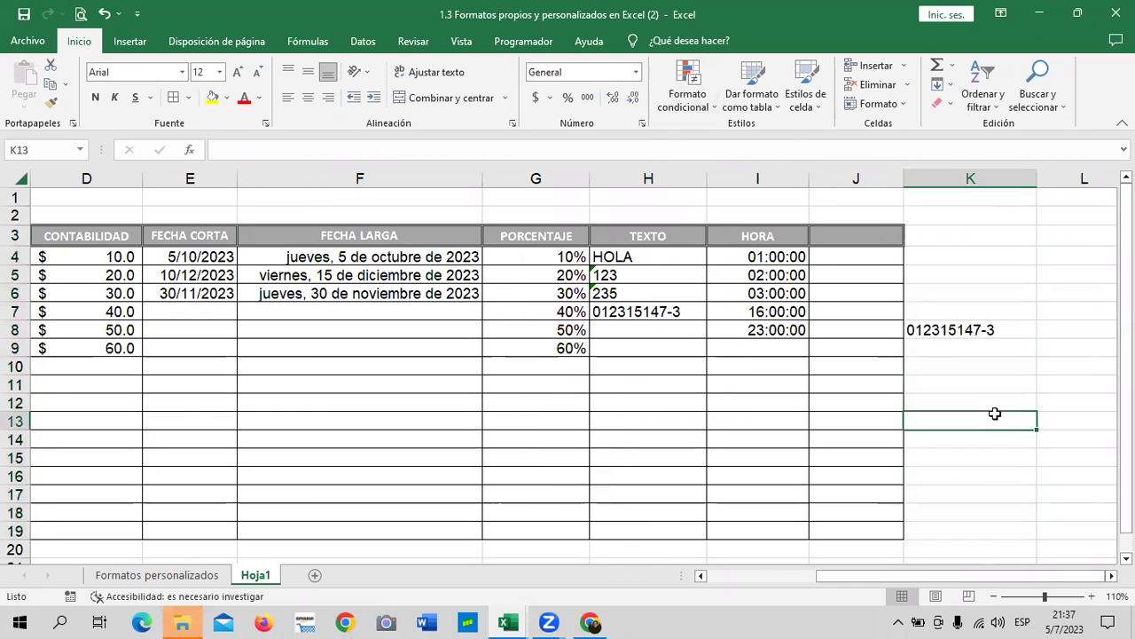
{"action": "left_click", "coordinate": [958, 330]}
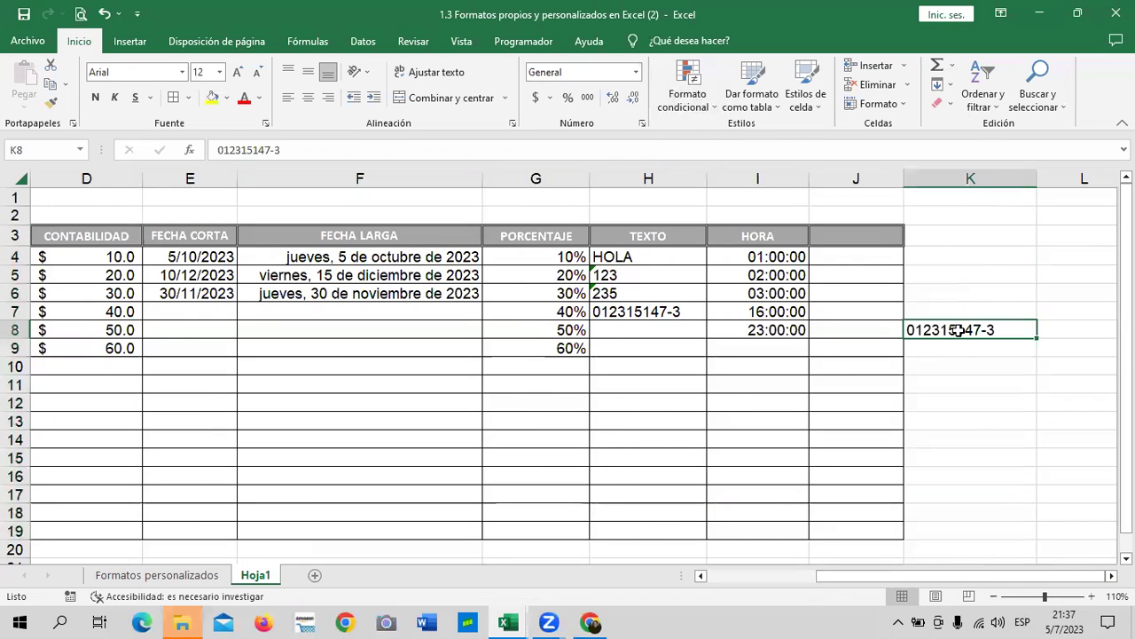
{"action": "left_click", "coordinate": [980, 421]}
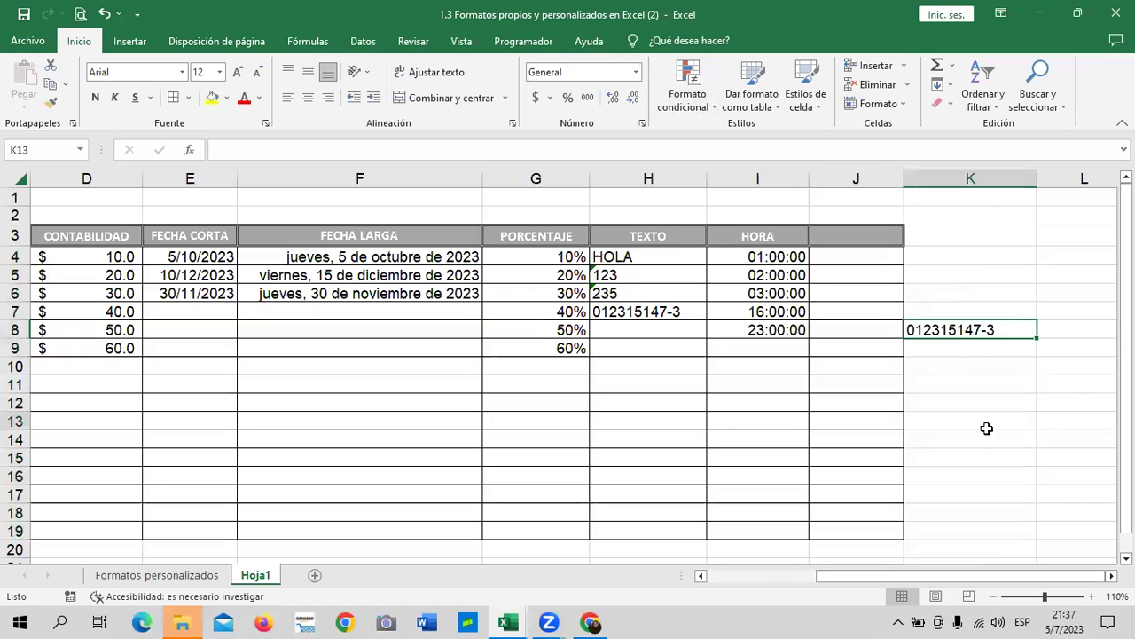
Type 01023 in J8, which shows as 1023 without its leading zero
{"action": "left_click", "coordinate": [1069, 335]}
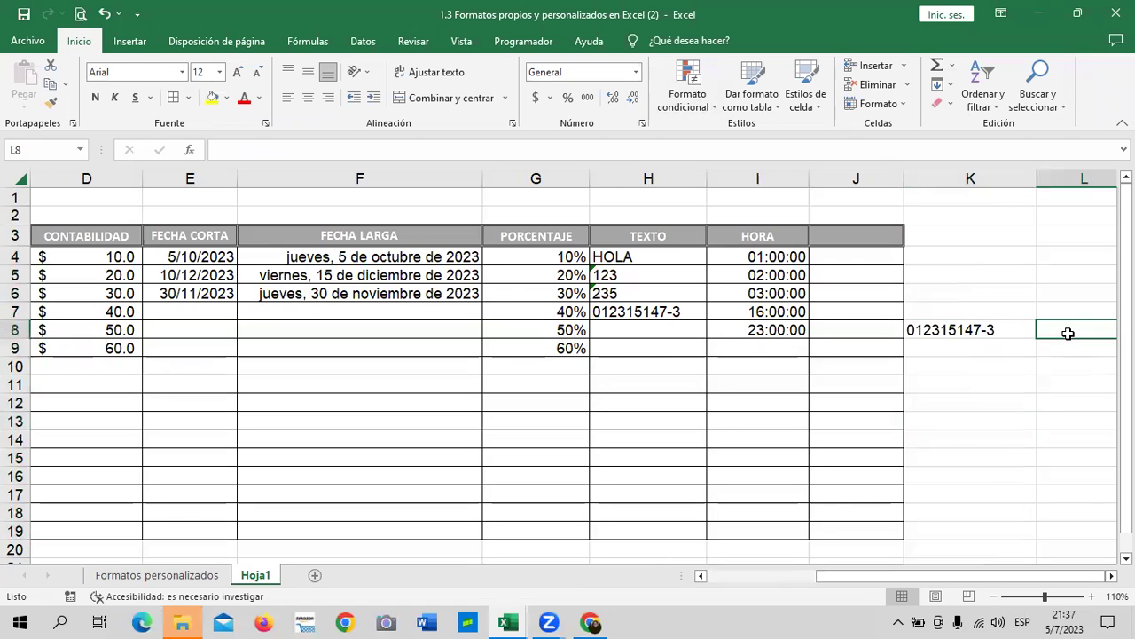
{"action": "left_click", "coordinate": [843, 327]}
{"action": "left_click", "coordinate": [676, 312]}
{"action": "left_click", "coordinate": [844, 326]}
{"action": "type", "text": "01023"}
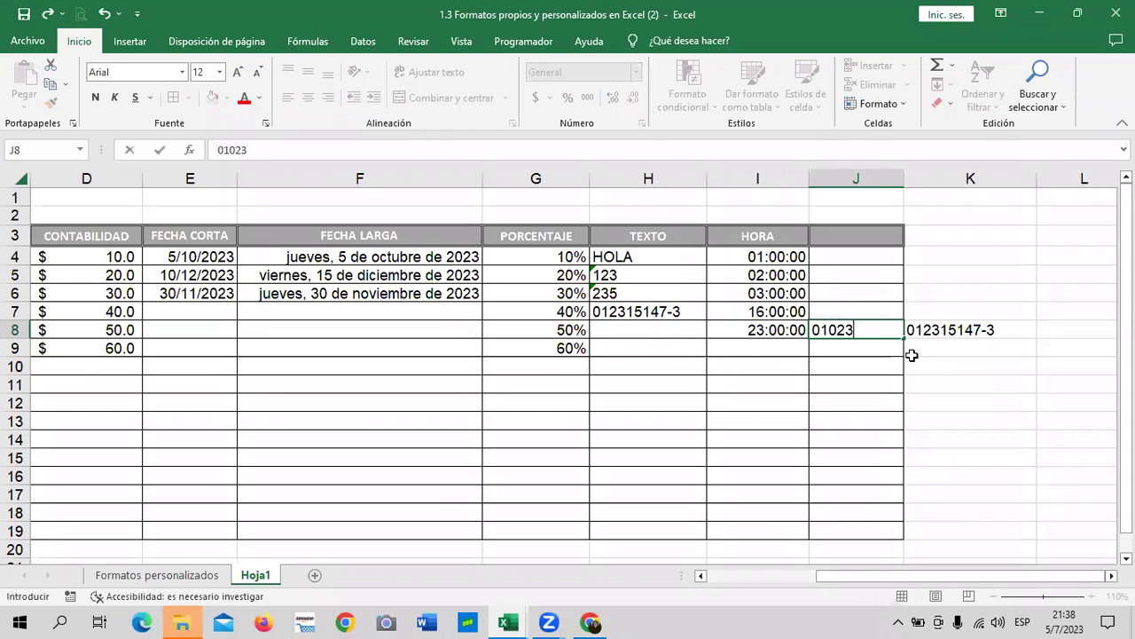
{"action": "key", "text": "Return"}
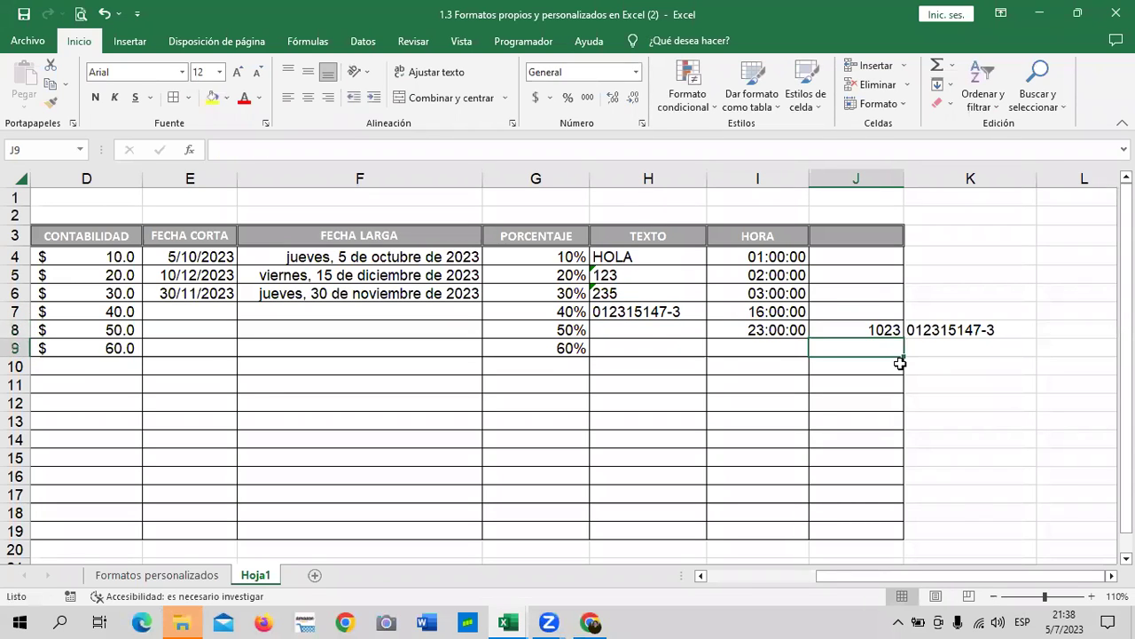
{"action": "left_click", "coordinate": [926, 328]}
{"action": "key", "text": "Delete"}
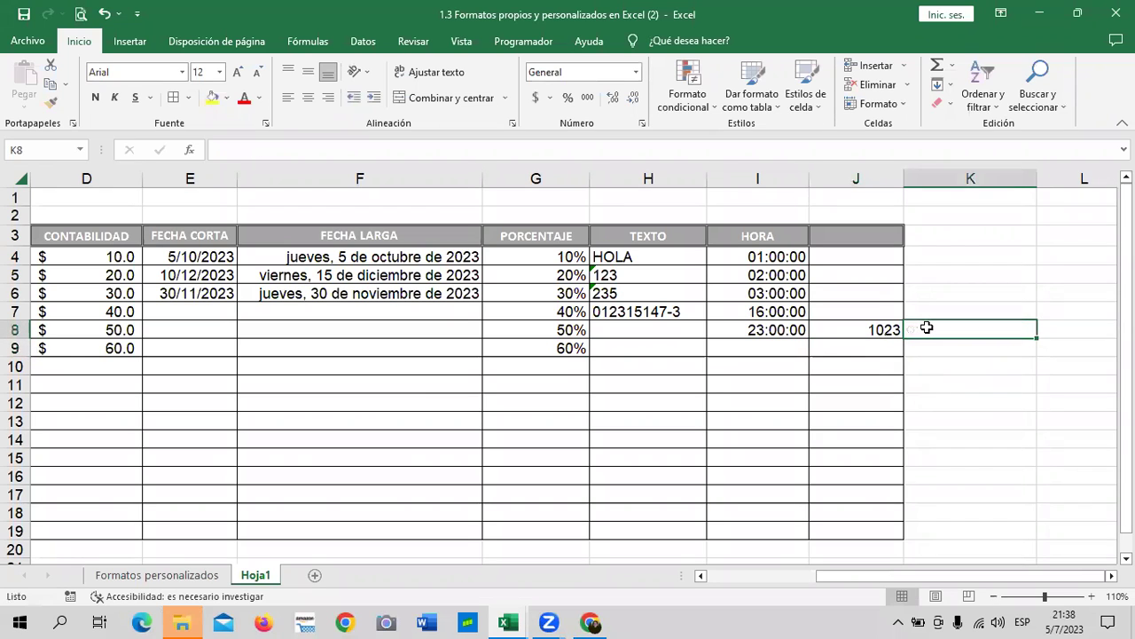
{"action": "left_click", "coordinate": [834, 256]}
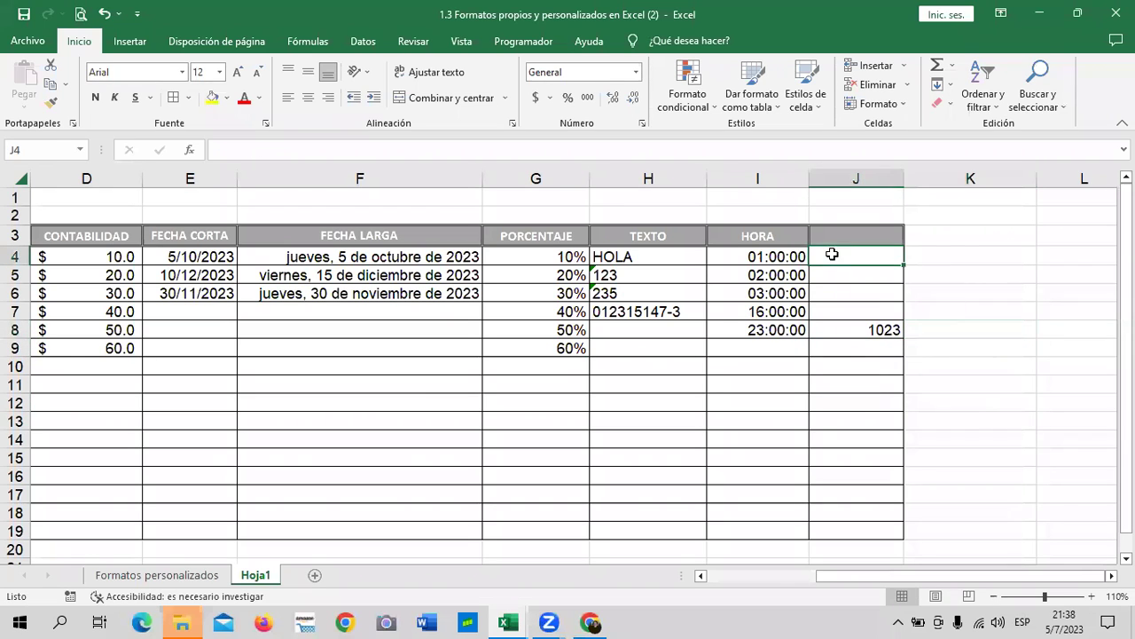
{"action": "left_click_drag", "start_coordinate": [904, 178], "coordinate": [932, 179]}
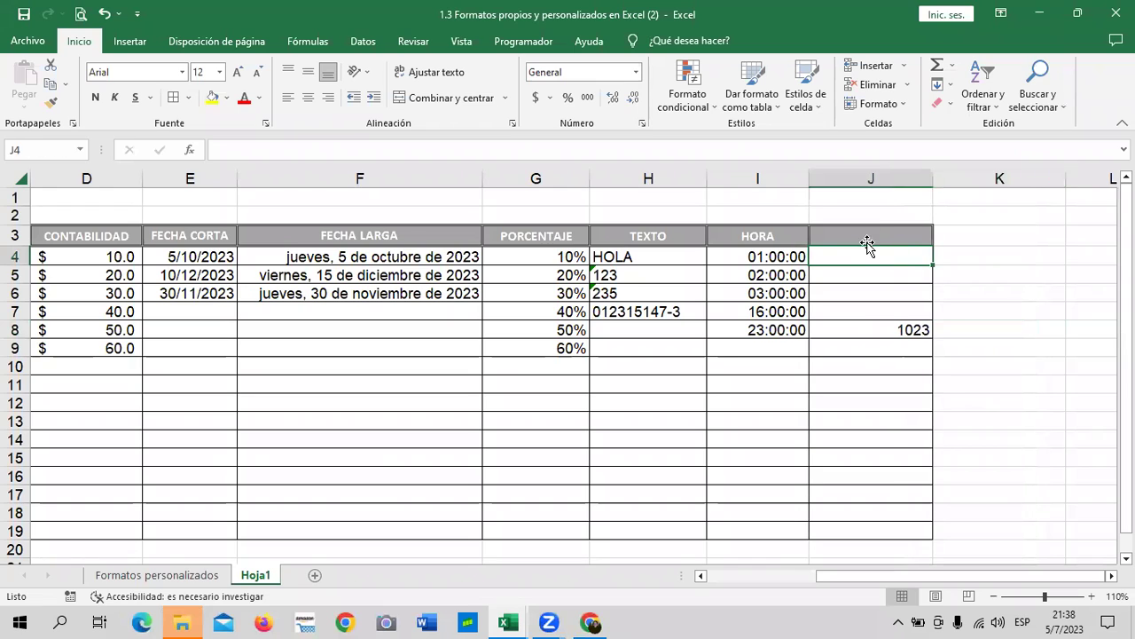
{"action": "type", "text": "01"}
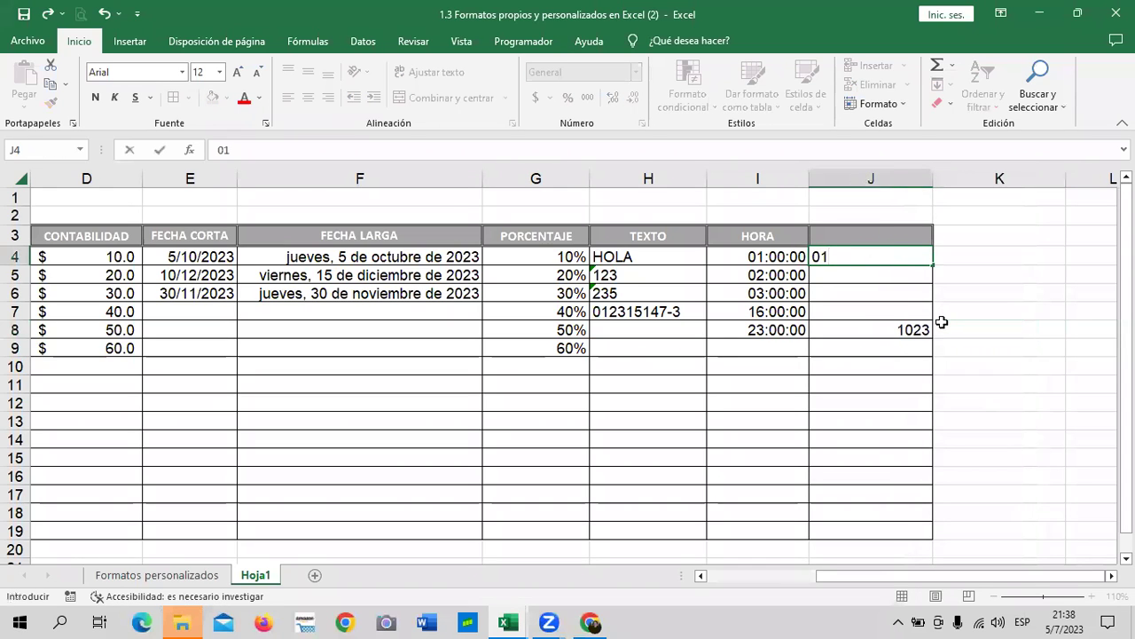
{"action": "type", "text": "231"}
{"action": "type", "text": "51418"}
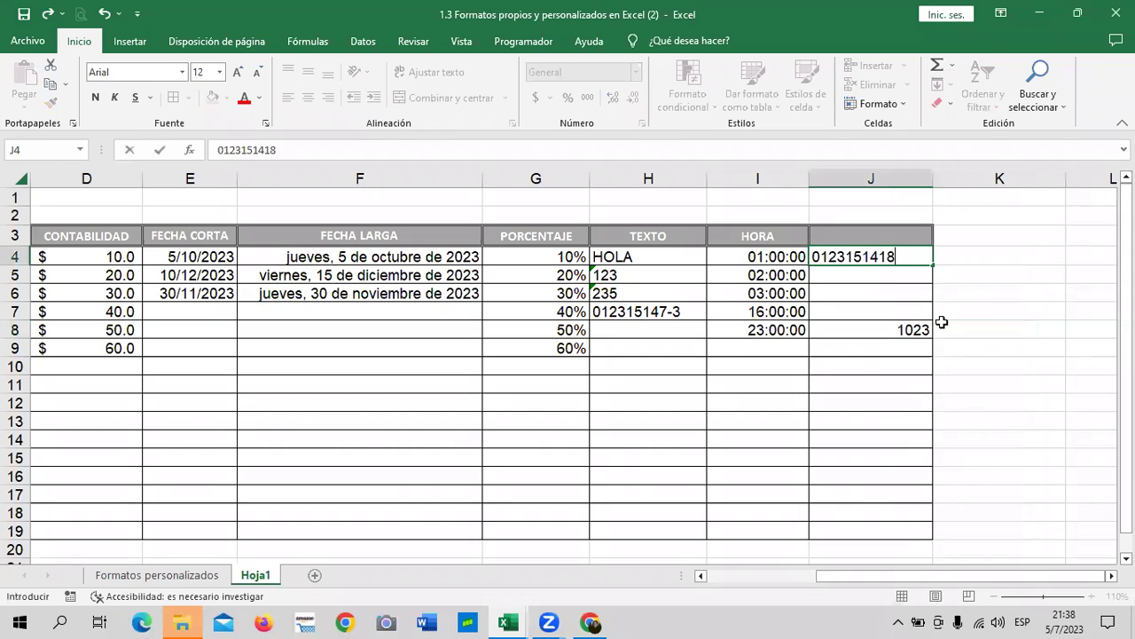
{"action": "key", "text": "Return"}
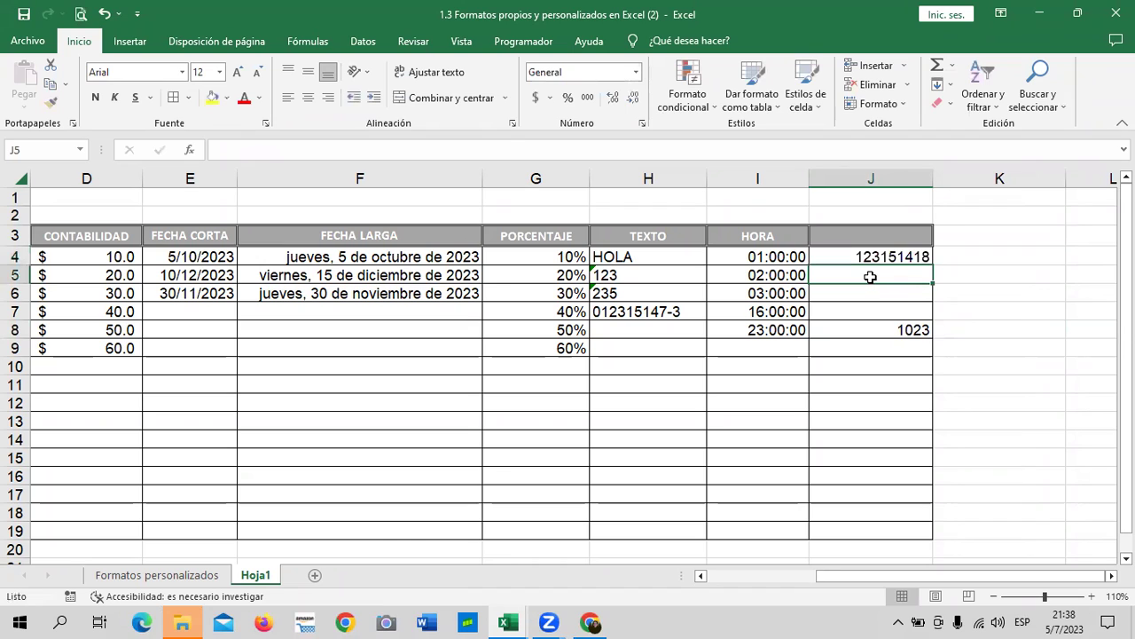
Delete the 1023 value from J8 and compare J4 with the text in H7
{"action": "left_click", "coordinate": [882, 329]}
{"action": "key", "text": "Delete"}
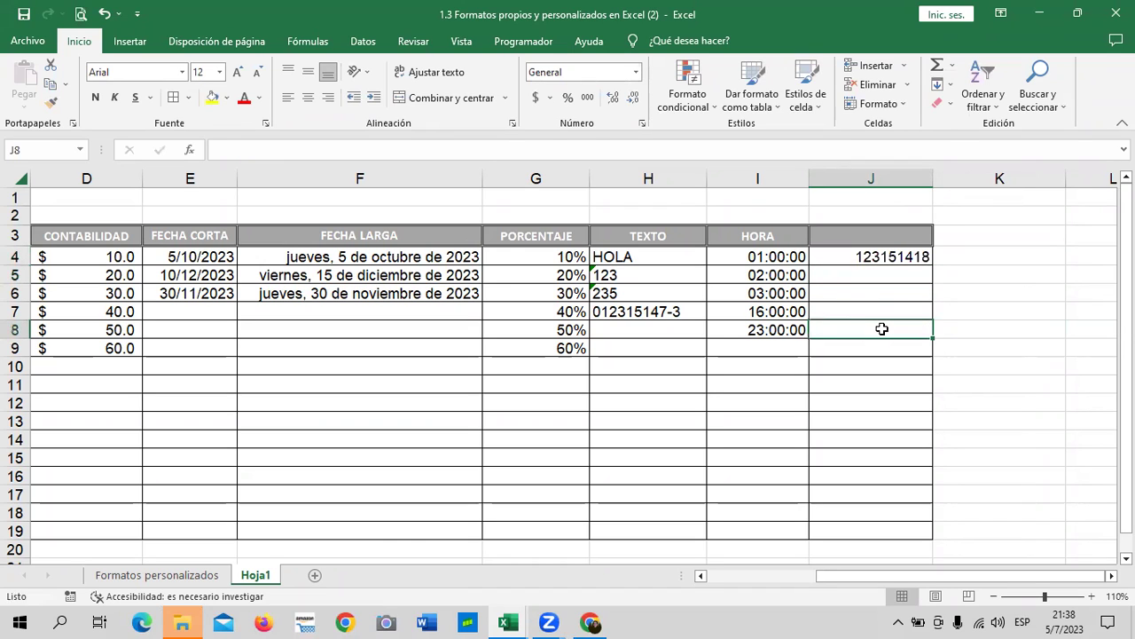
{"action": "left_click", "coordinate": [666, 311]}
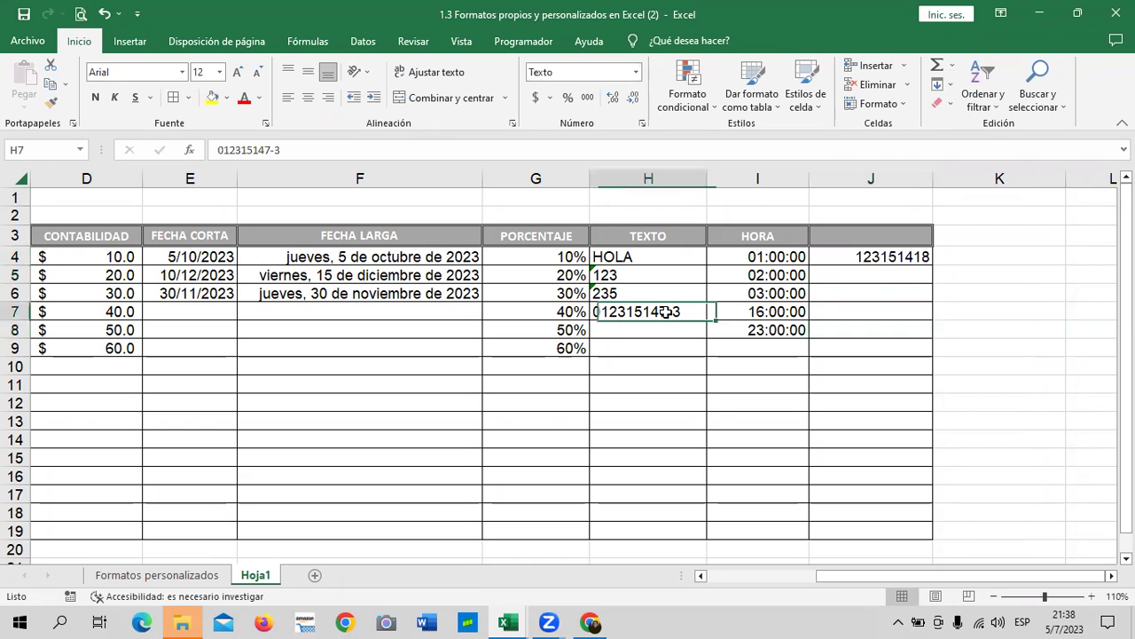
{"action": "left_click", "coordinate": [849, 256]}
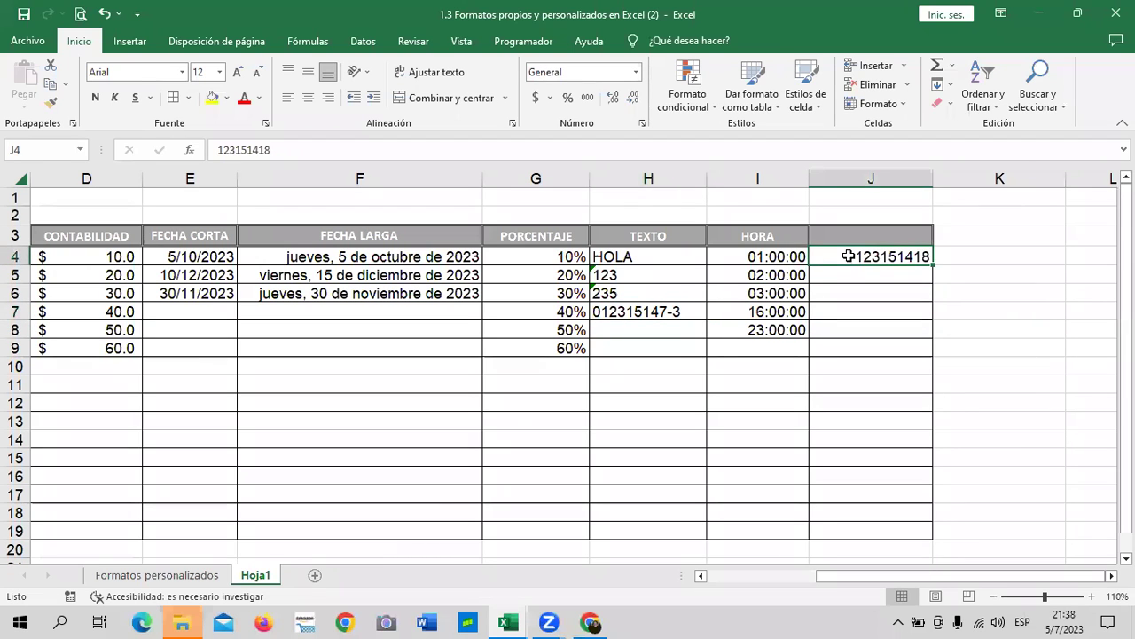
{"action": "left_click", "coordinate": [649, 312]}
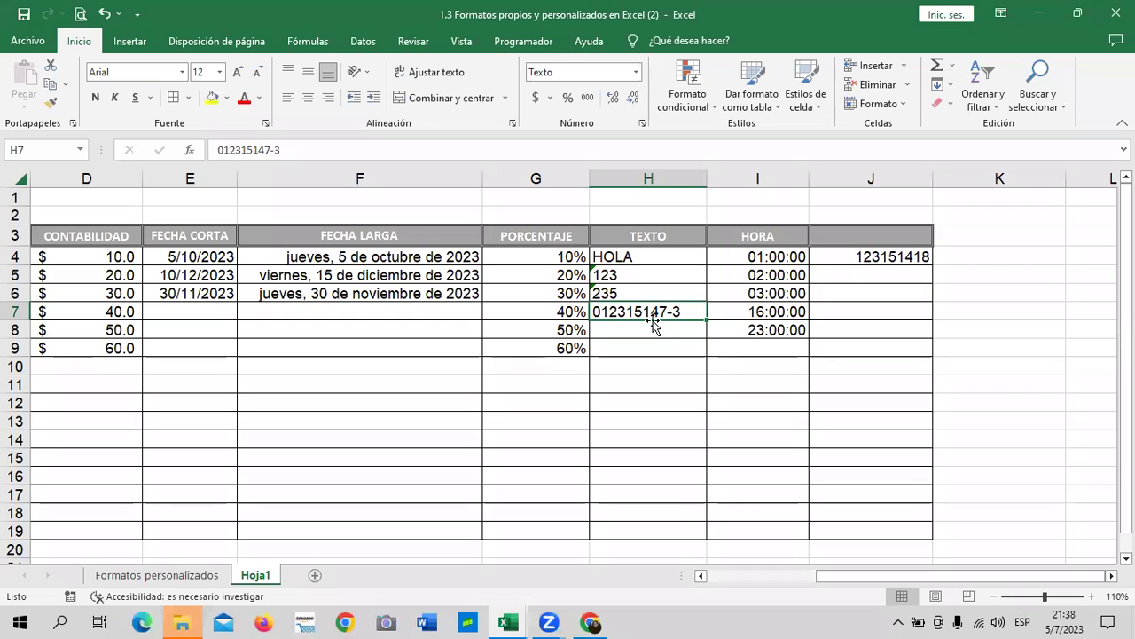
{"action": "left_click", "coordinate": [637, 335]}
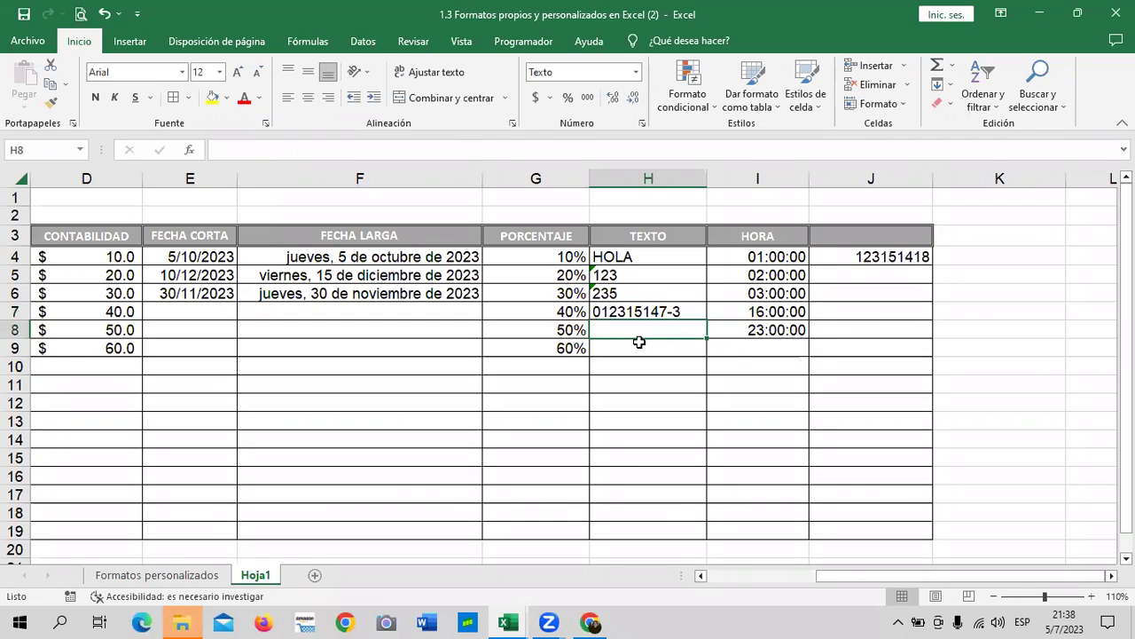
{"action": "type", "text": "01"}
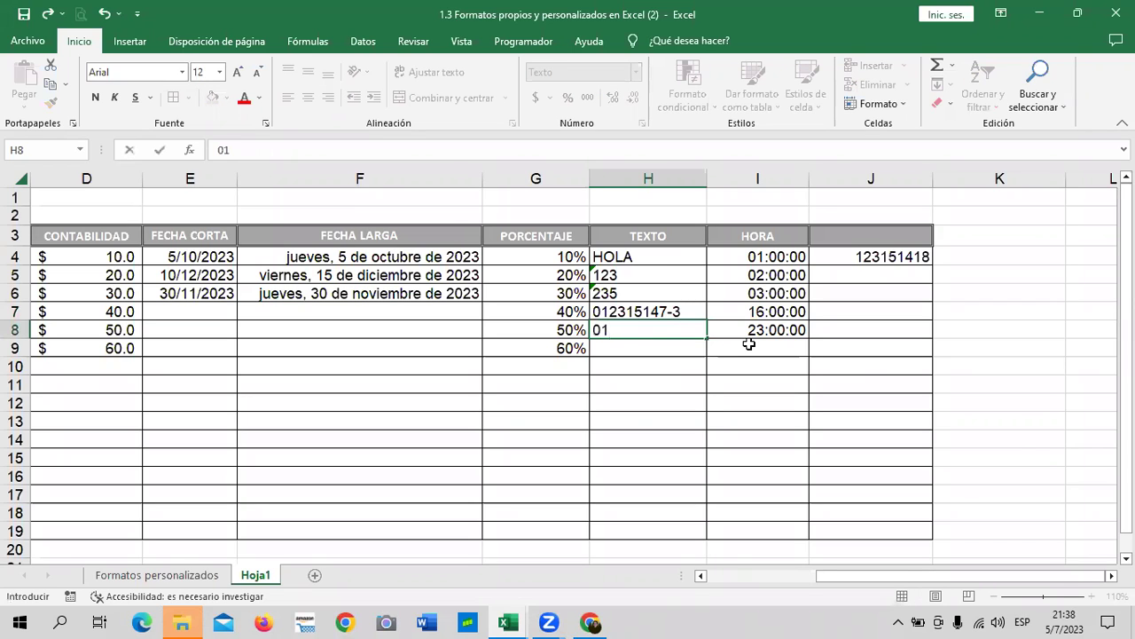
{"action": "type", "text": "1512"}
{"action": "type", "text": "03"}
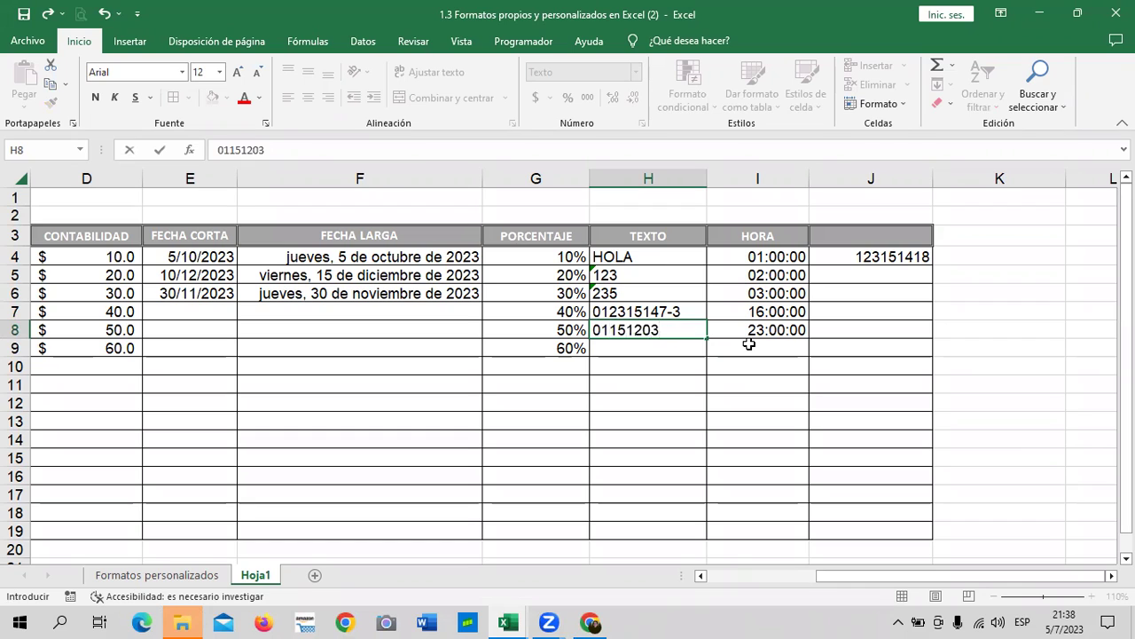
{"action": "type", "text": "5-"}
{"action": "type", "text": "2"}
{"action": "key", "text": "Return"}
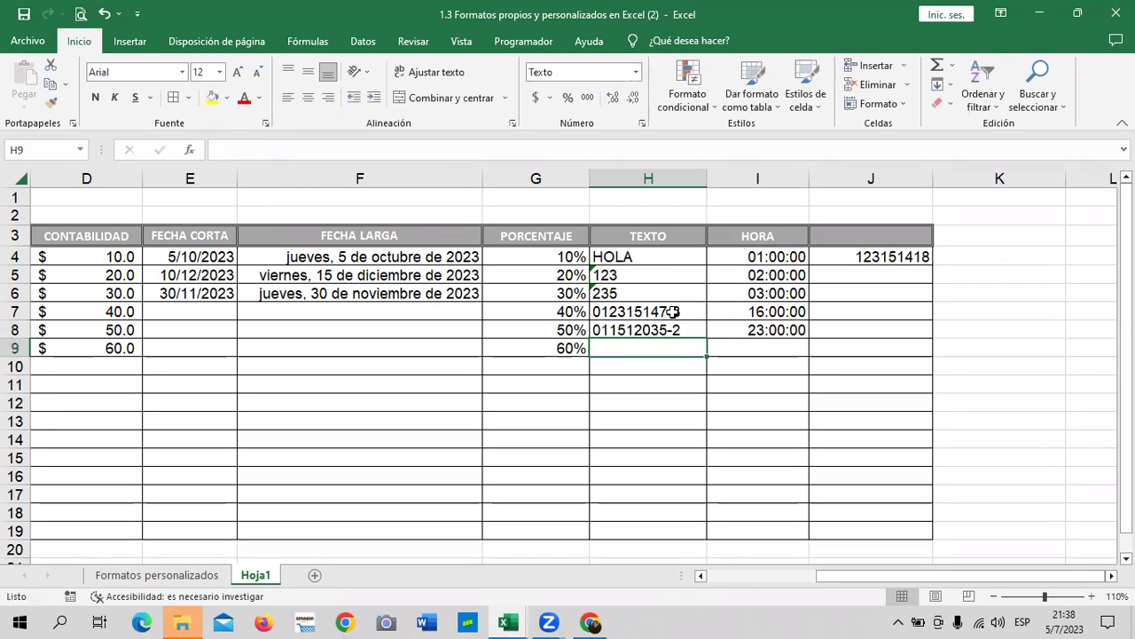
{"action": "left_click", "coordinate": [670, 310]}
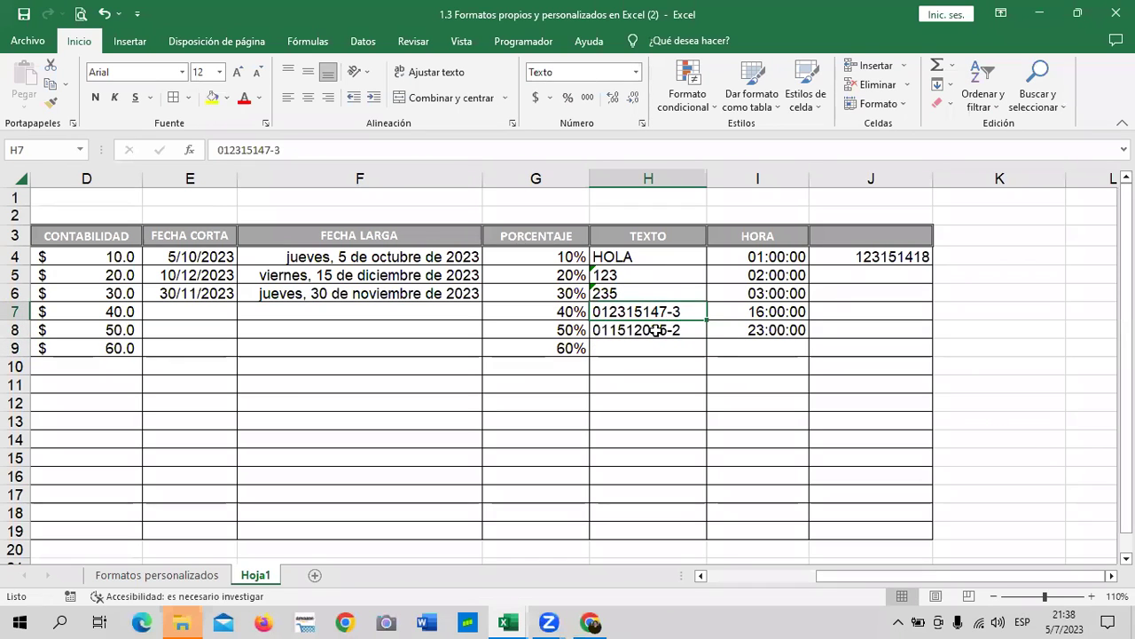
{"action": "left_click", "coordinate": [657, 330]}
{"action": "left_click", "coordinate": [661, 309]}
{"action": "left_click", "coordinate": [663, 330]}
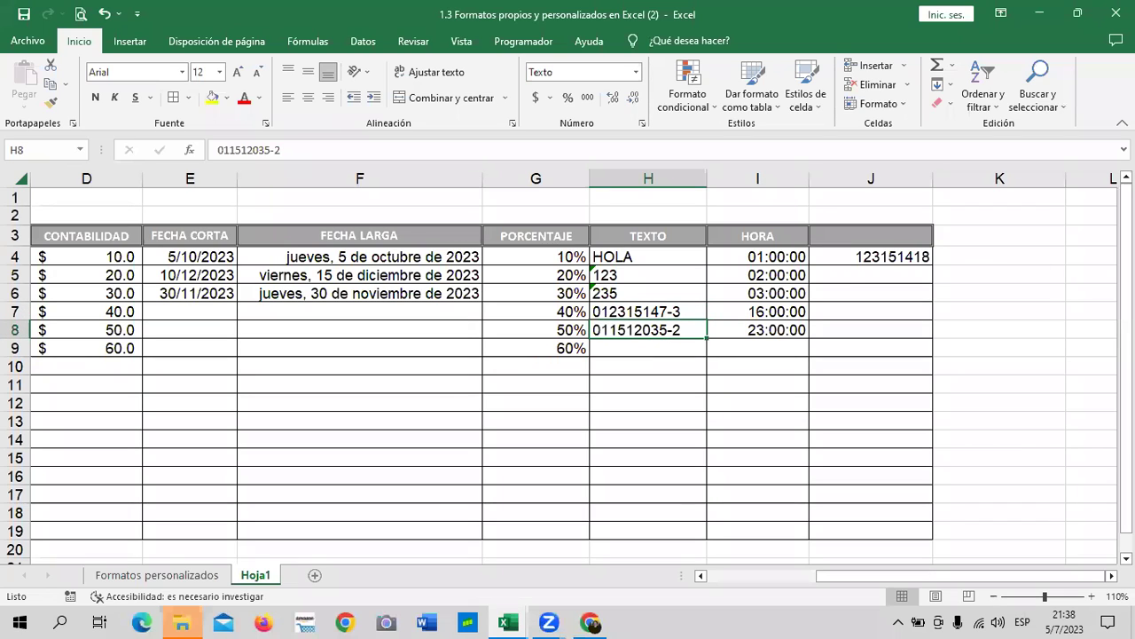
{"action": "left_click", "coordinate": [878, 273]}
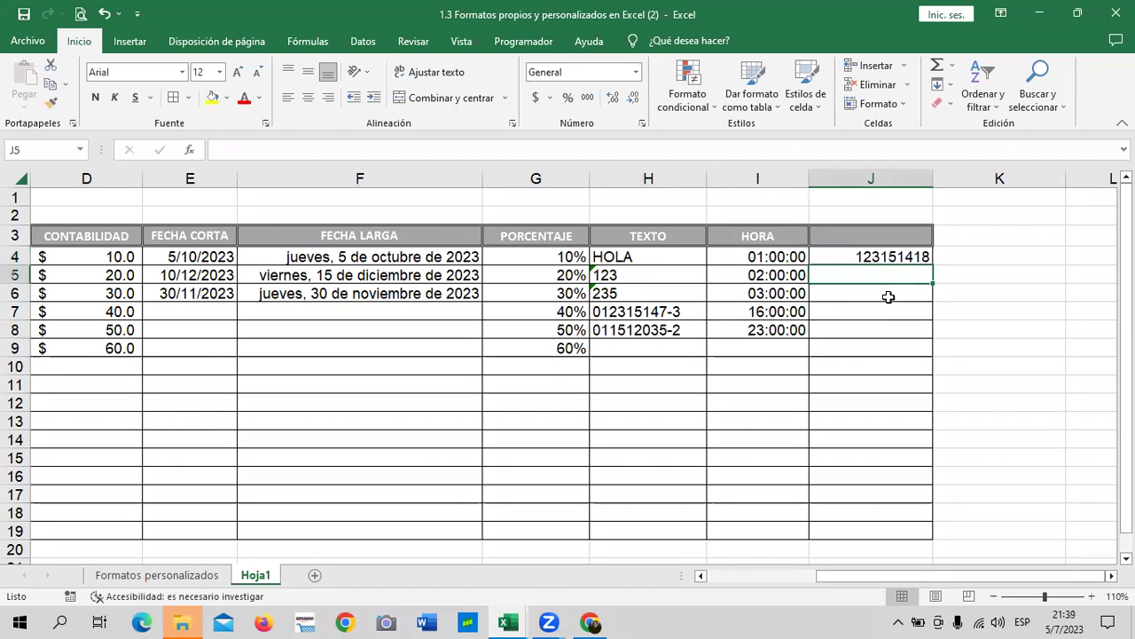
Enter ¨01020203 in J5 after a couple of false starts
{"action": "type", "text": "0"}
{"action": "type", "text": "1"}
{"action": "key", "text": "BackSpace"}
{"action": "key", "text": "BackSpace"}
{"action": "type", "text": "'"}
{"action": "key", "text": "BackSpace"}
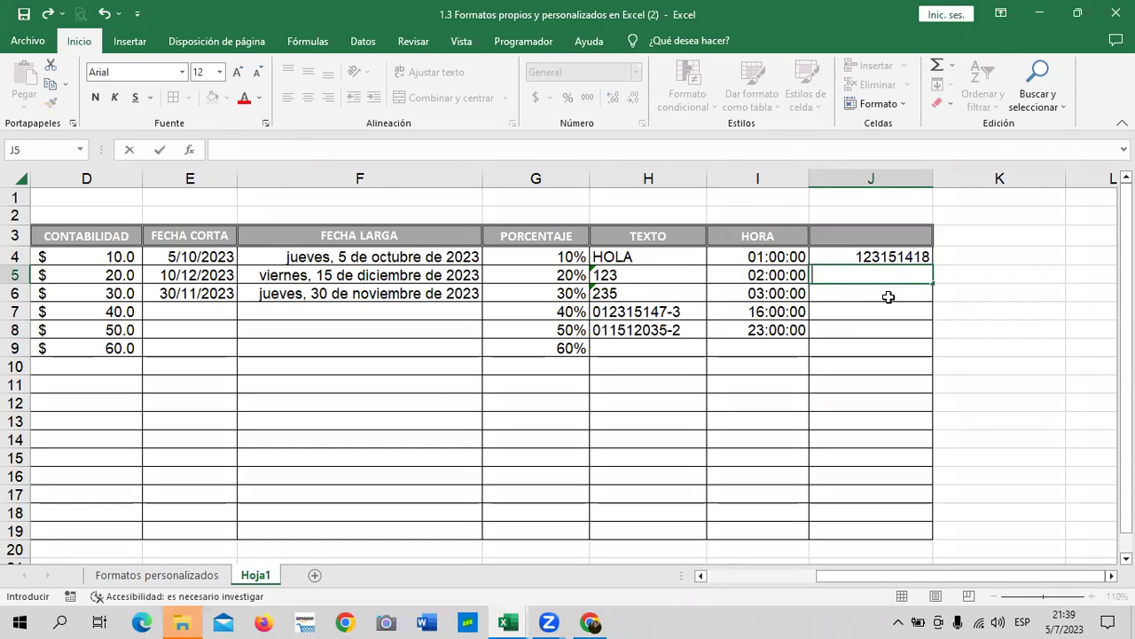
{"action": "type", "text": "¨01020203"}
{"action": "key", "text": "Return"}
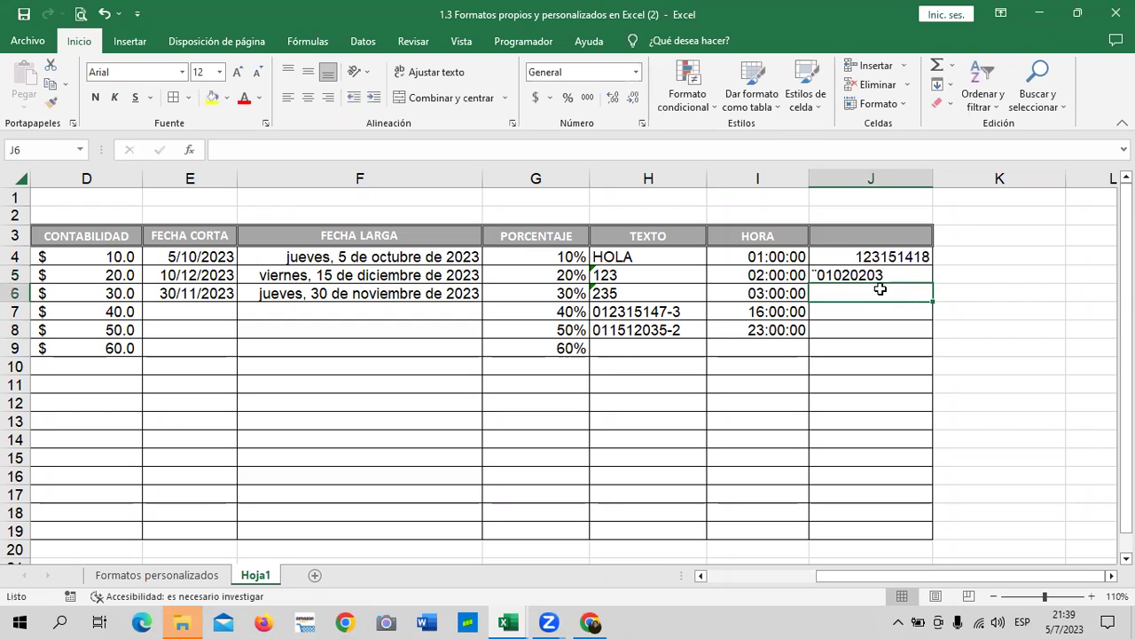
{"action": "left_click", "coordinate": [876, 275]}
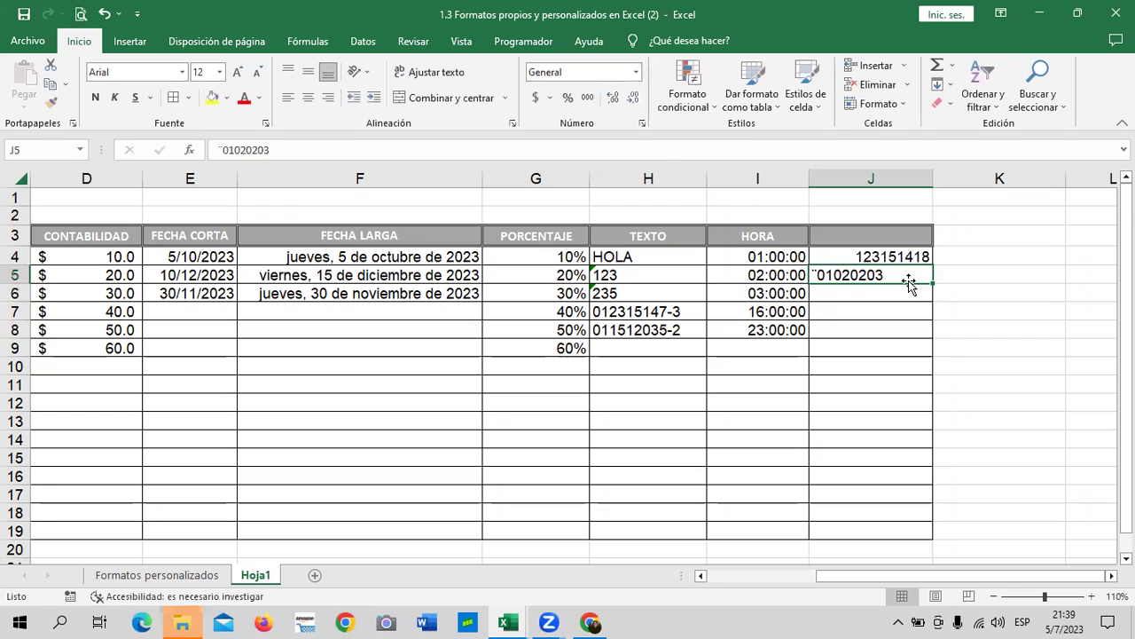
Replace J5's entry with ´012315 so the leading zero is kept
{"action": "double_click", "coordinate": [898, 281]}
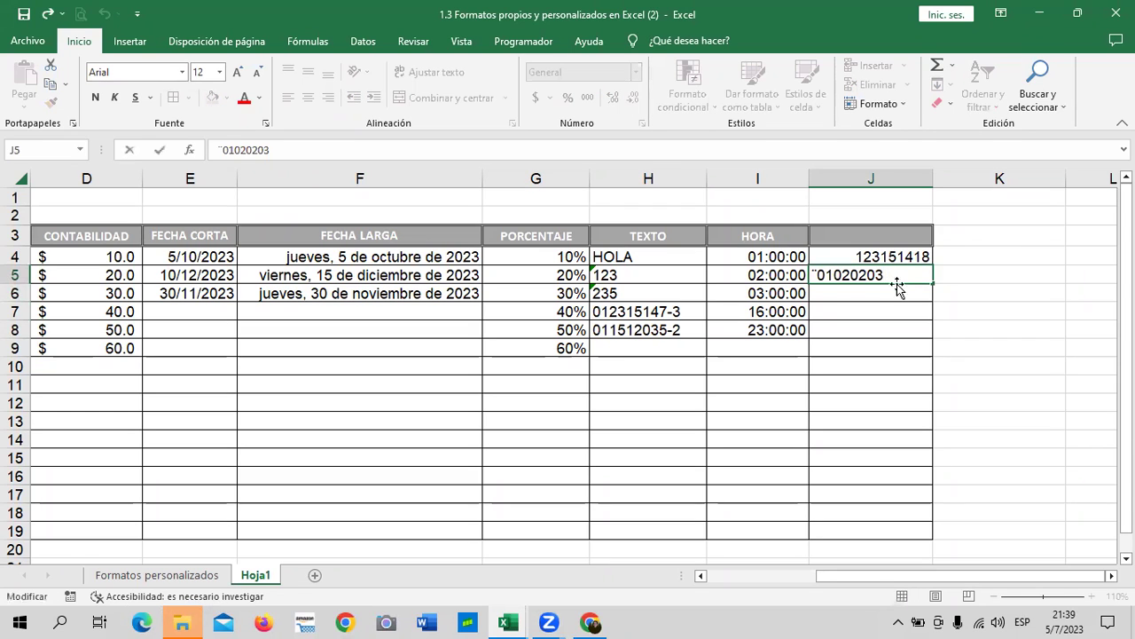
{"action": "key", "text": "BackSpace"}
{"action": "key", "text": "BackSpace"}
{"action": "key", "text": "BackSpace"}
{"action": "key", "text": "BackSpace"}
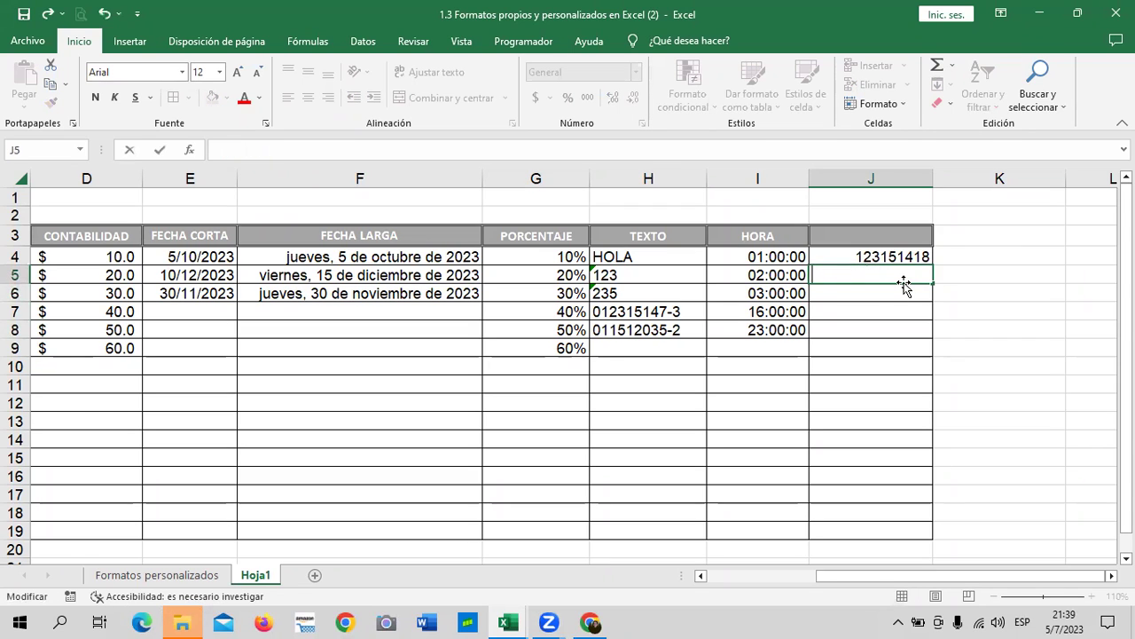
{"action": "type", "text": "]"}
{"action": "key", "text": "BackSpace"}
{"action": "key", "text": "BackSpace"}
{"action": "type", "text": "´012315"}
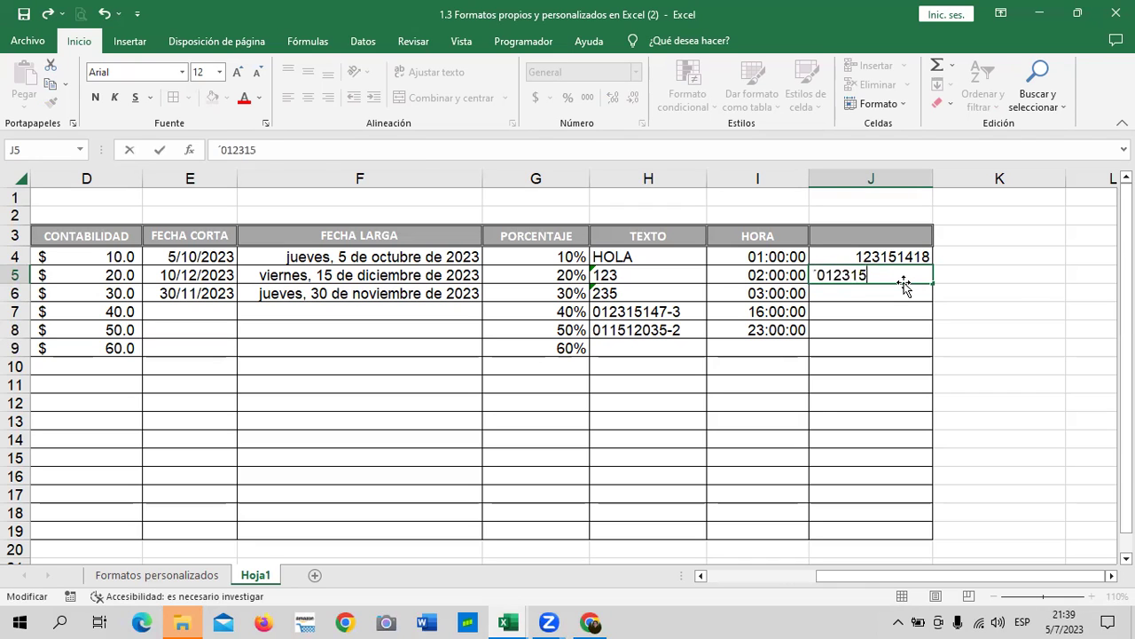
{"action": "key", "text": "Return"}
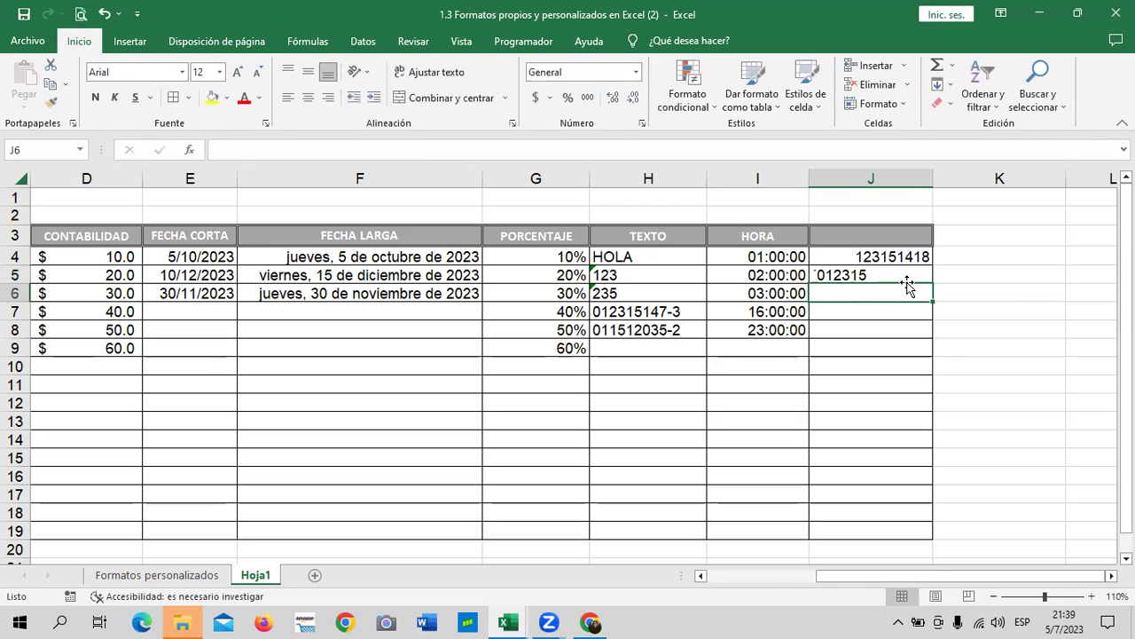
{"action": "left_click", "coordinate": [862, 275]}
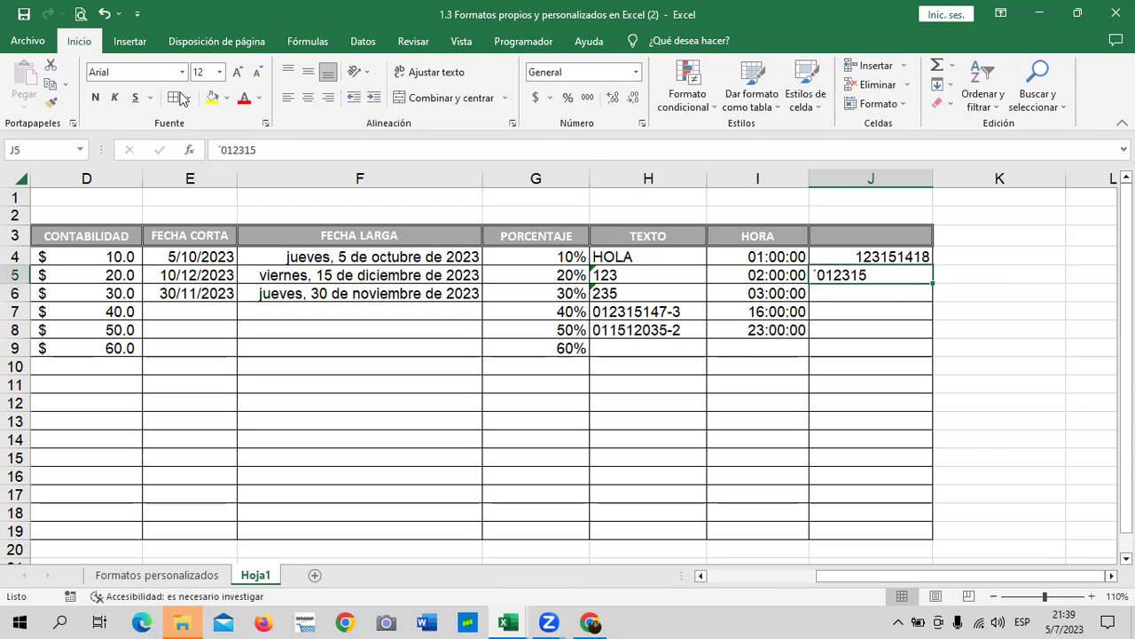
{"action": "left_click", "coordinate": [998, 401]}
{"action": "mouse_move", "coordinate": [891, 575]}
{"action": "left_mouse_down"}
{"action": "mouse_move", "coordinate": [707, 575]}
{"action": "mouse_move", "coordinate": [1037, 528]}
{"action": "left_mouse_up"}
Set columns K through O to a column width of 5
{"action": "scroll", "coordinate": [950, 431], "scroll_direction": "right", "scroll_amount": 2}
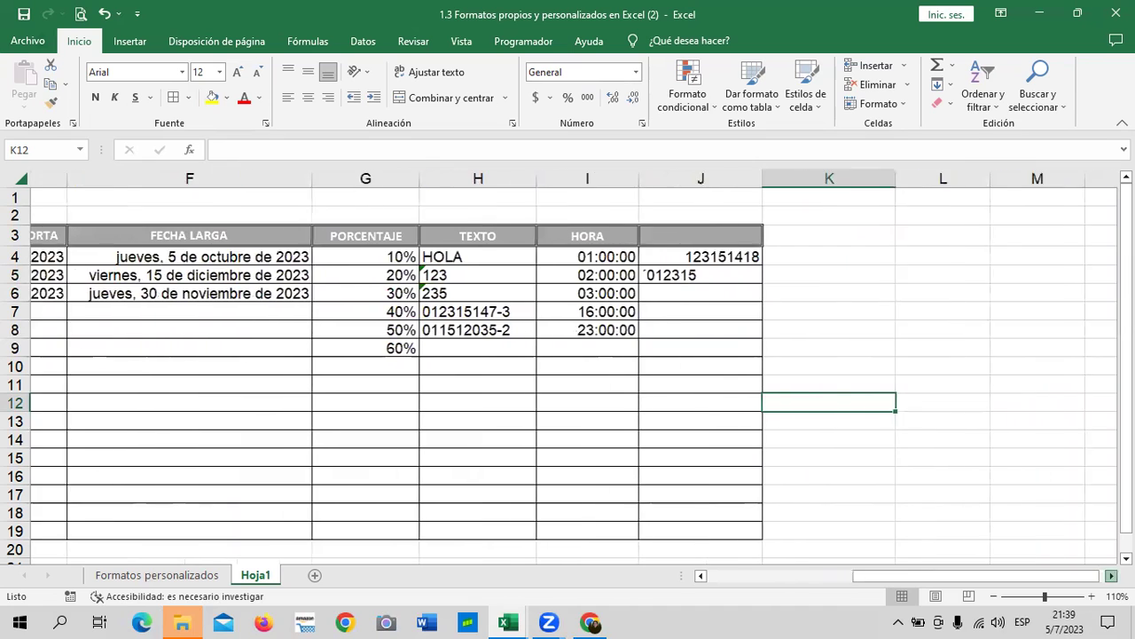
{"action": "scroll", "coordinate": [950, 431], "scroll_direction": "right", "scroll_amount": 2}
{"action": "left_click", "coordinate": [839, 367]}
{"action": "left_click_drag", "start_coordinate": [441, 178], "coordinate": [811, 182]}
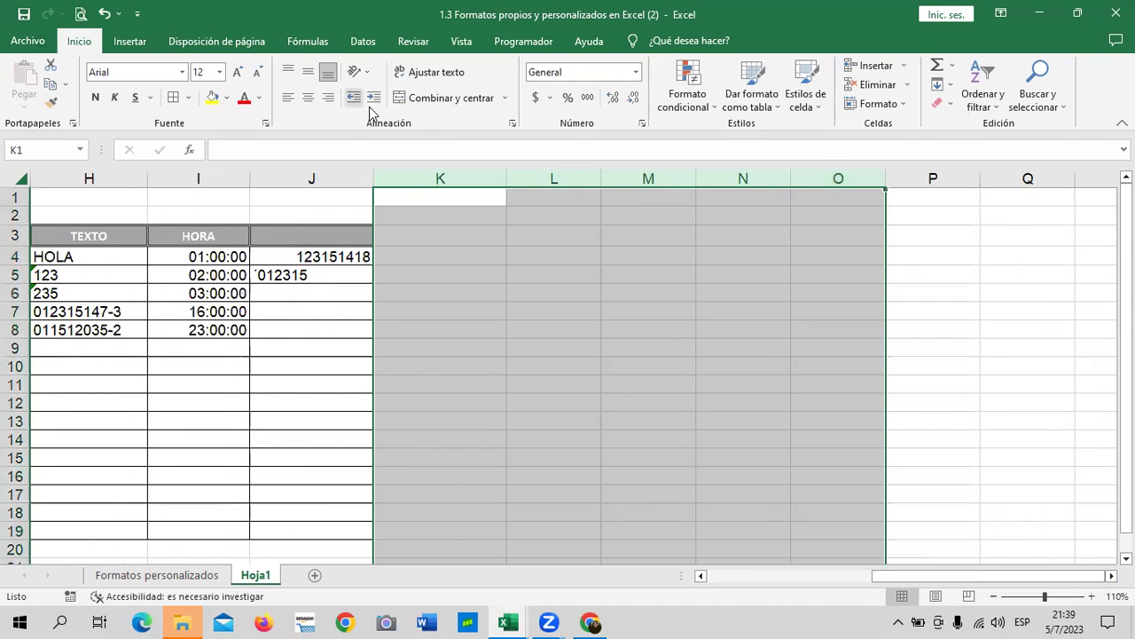
{"action": "right_click", "coordinate": [645, 240]}
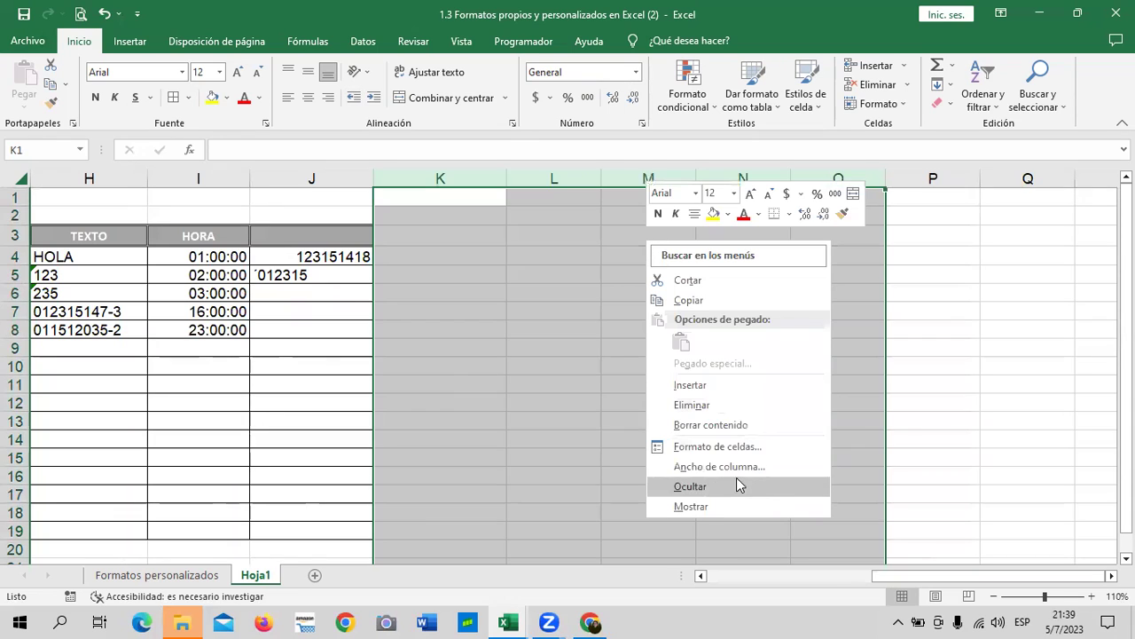
{"action": "left_click", "coordinate": [734, 467]}
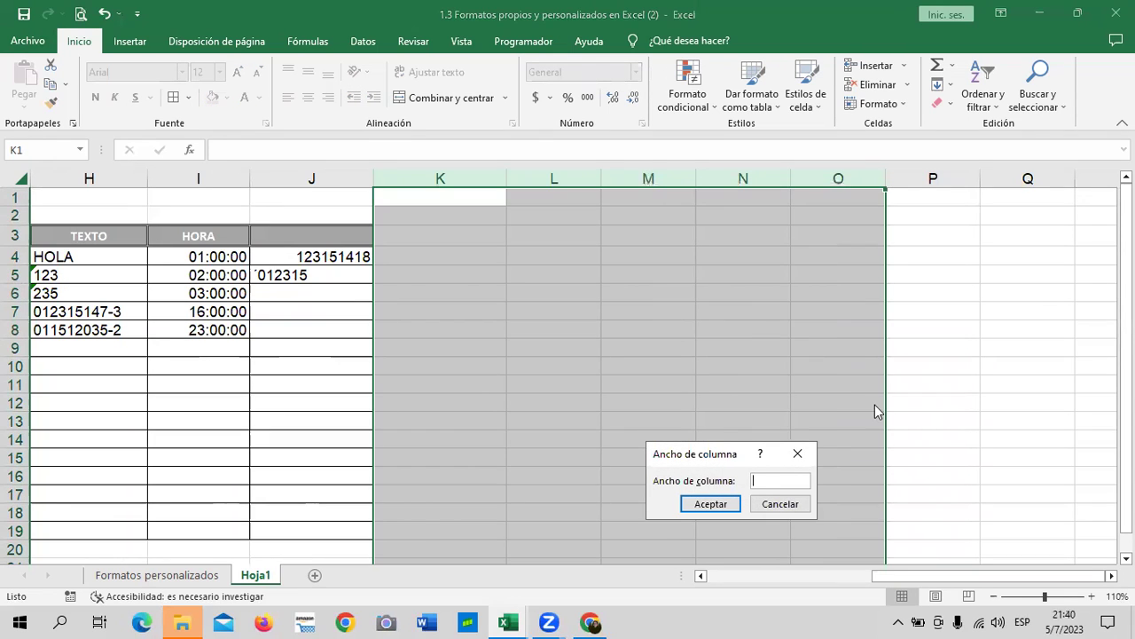
{"action": "type", "text": "5"}
{"action": "key", "text": "Return"}
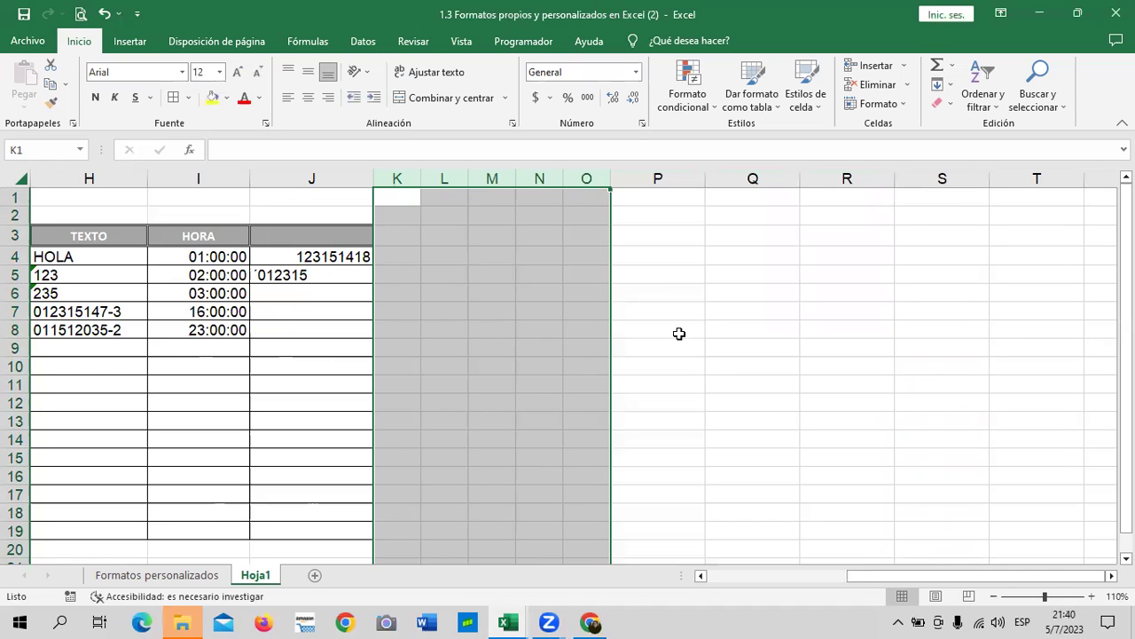
{"action": "left_click", "coordinate": [679, 332]}
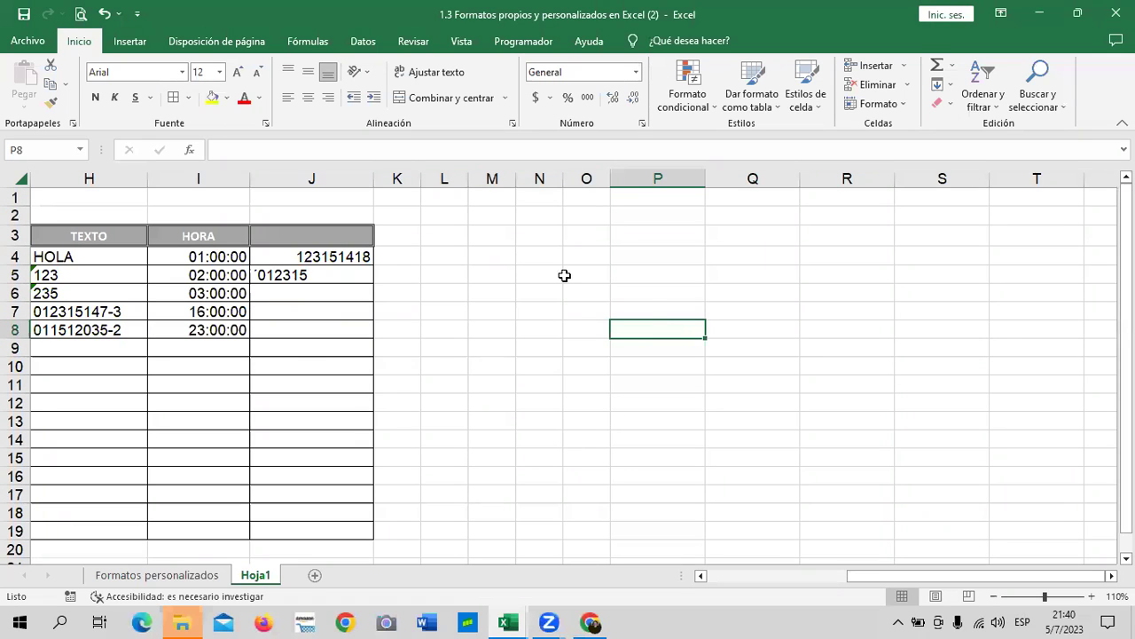
Apply All Borders to the range K3:O19
{"action": "mouse_move", "coordinate": [397, 234]}
{"action": "left_mouse_down"}
{"action": "mouse_move", "coordinate": [581, 457]}
{"action": "mouse_move", "coordinate": [603, 527]}
{"action": "left_mouse_up"}
{"action": "left_click", "coordinate": [173, 96]}
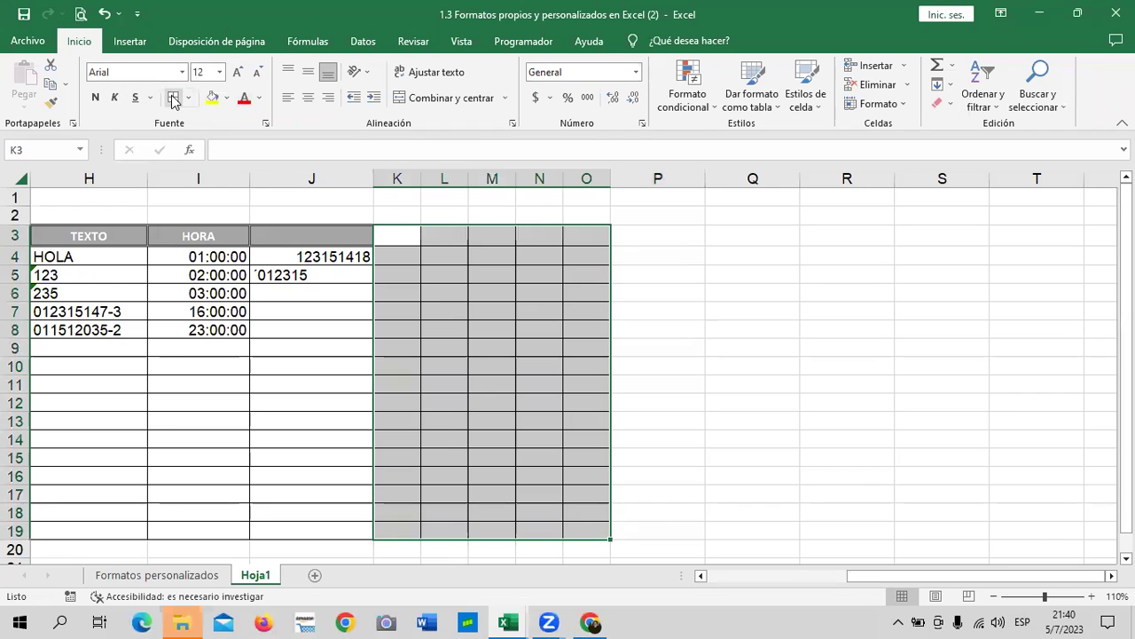
{"action": "left_click", "coordinate": [755, 302]}
Give K3:O3 the Celda de comprobación cell style and type NOTA WORD in K3
{"action": "left_click_drag", "start_coordinate": [393, 235], "coordinate": [590, 235]}
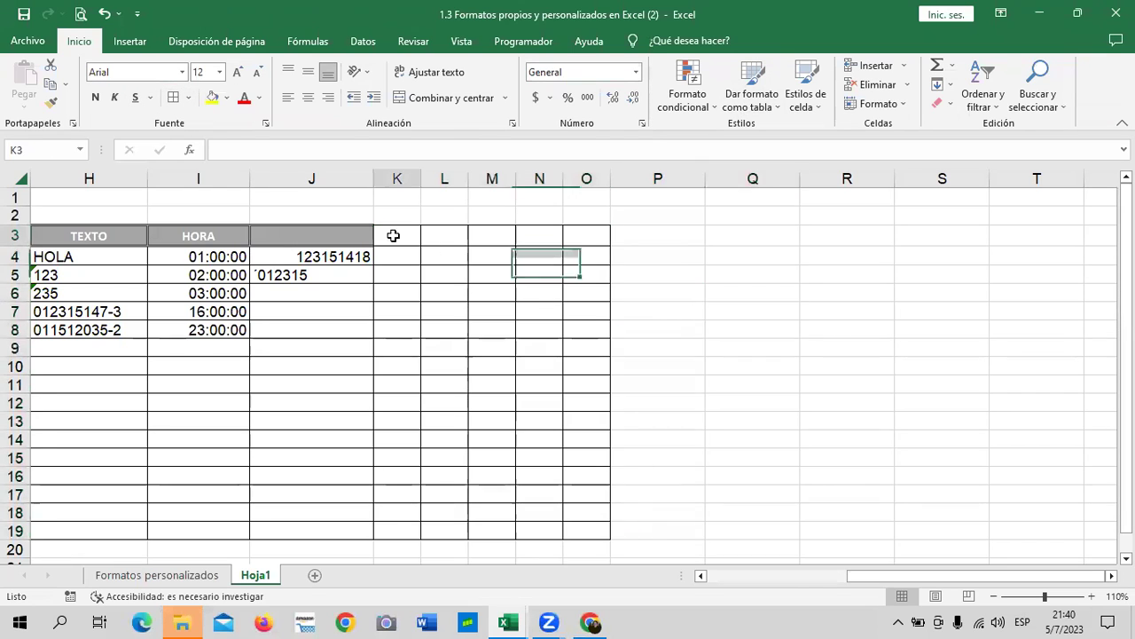
{"action": "left_click", "coordinate": [805, 89]}
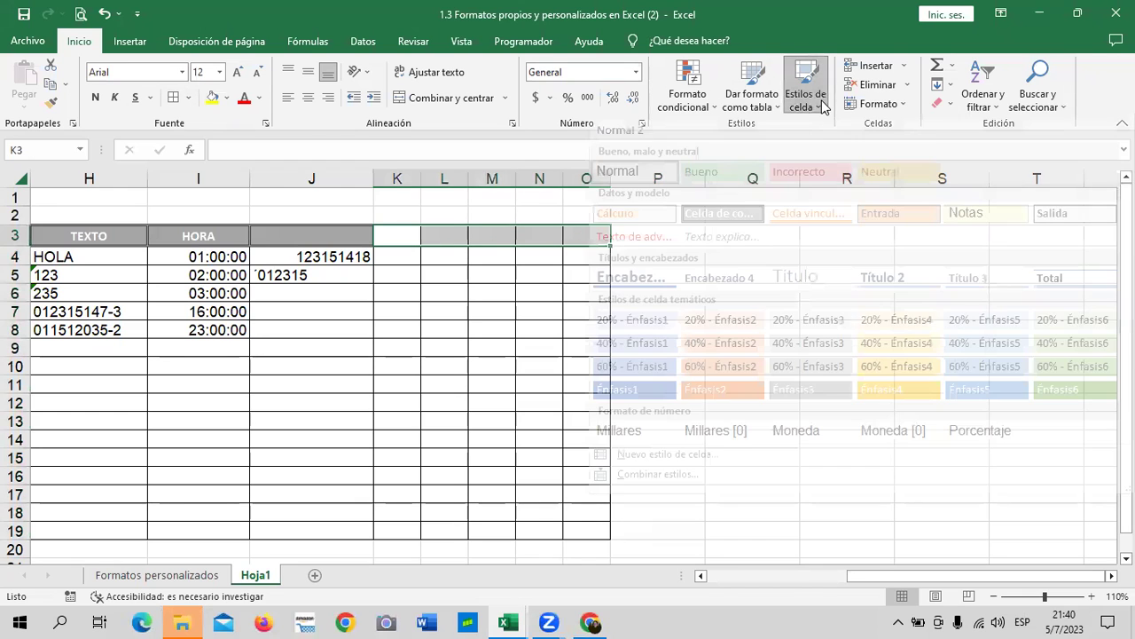
{"action": "left_click", "coordinate": [701, 228]}
{"action": "left_click", "coordinate": [805, 262]}
{"action": "left_click", "coordinate": [388, 232]}
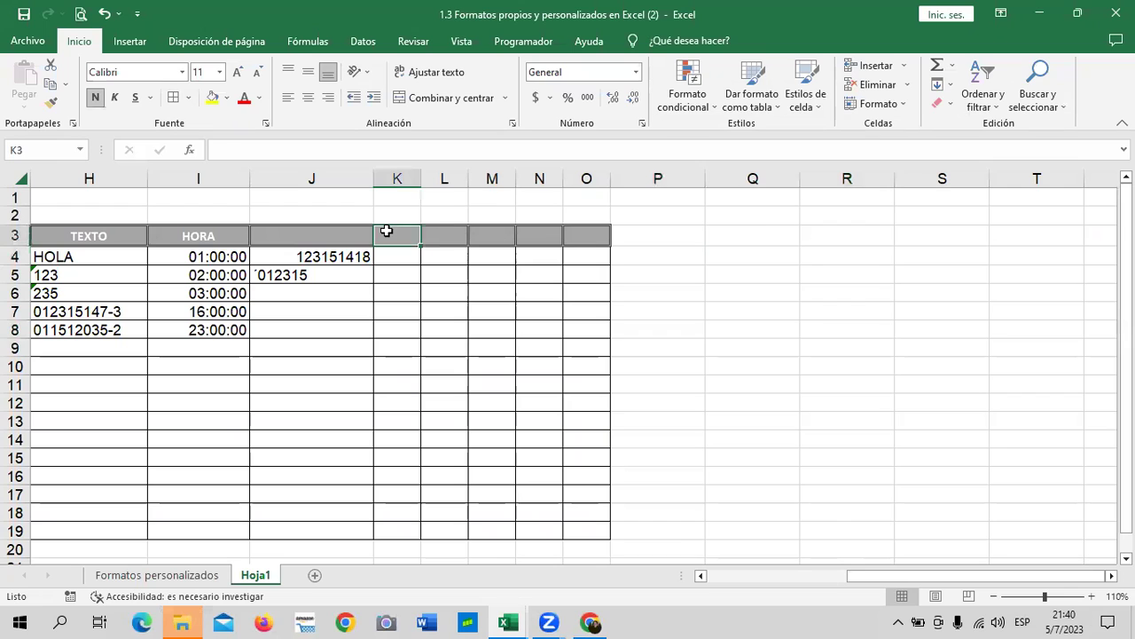
{"action": "type", "text": "NOTA"}
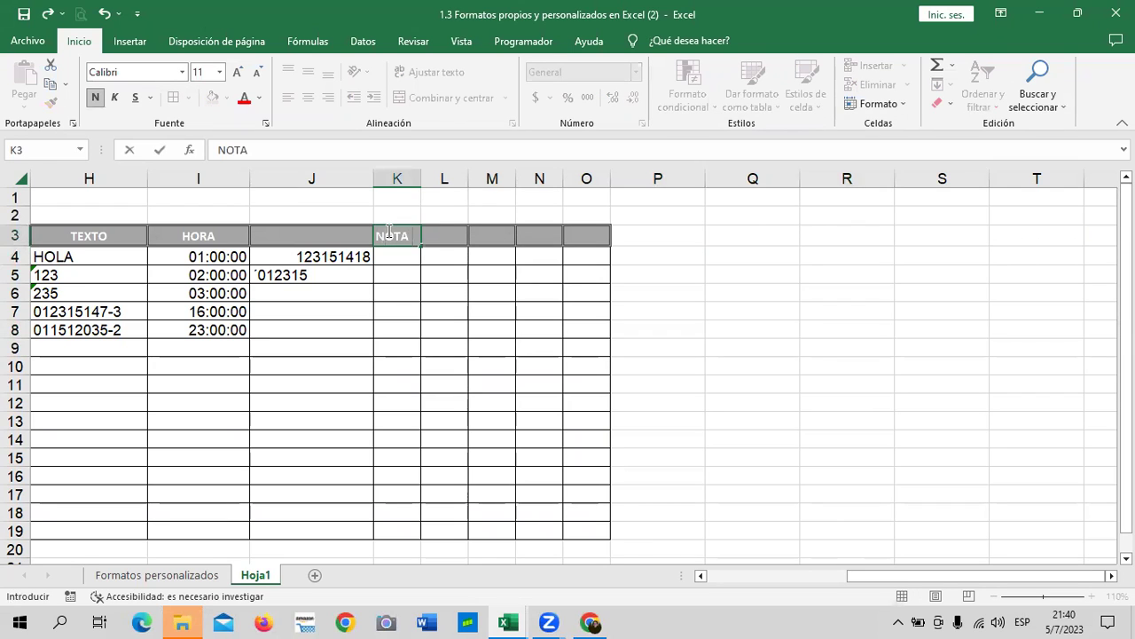
{"action": "type", "text": " WORD"}
Confirm NOTA WORD in K3 and enter NOTA DE EXCEL in L3
{"action": "key", "text": "Return"}
{"action": "left_click", "coordinate": [454, 233]}
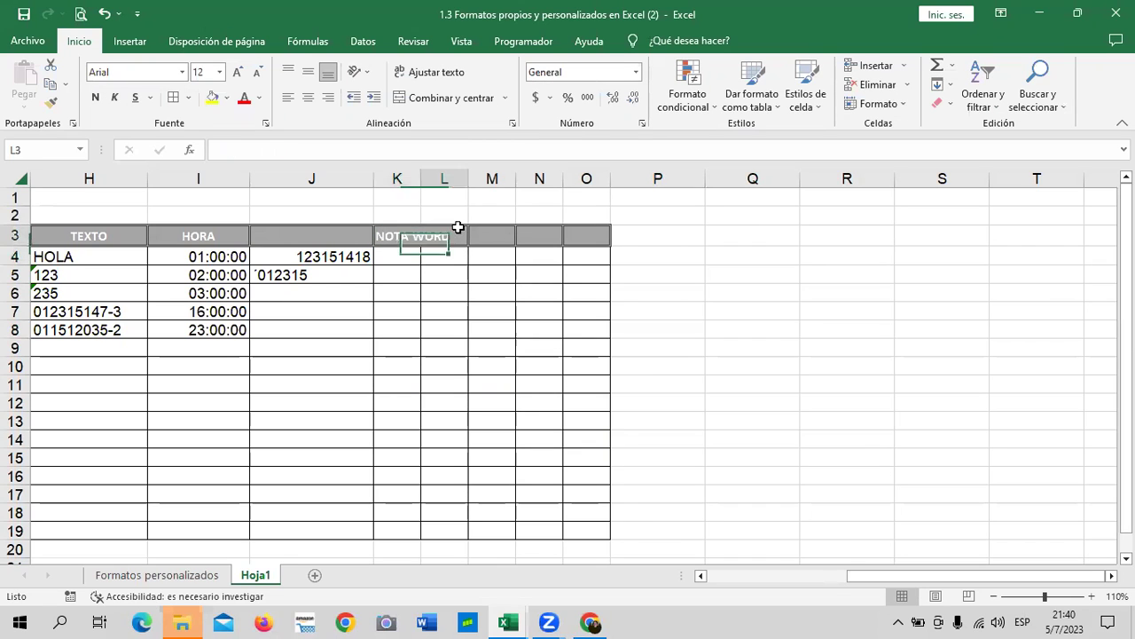
{"action": "type", "text": "NOTA DE EXCEL"}
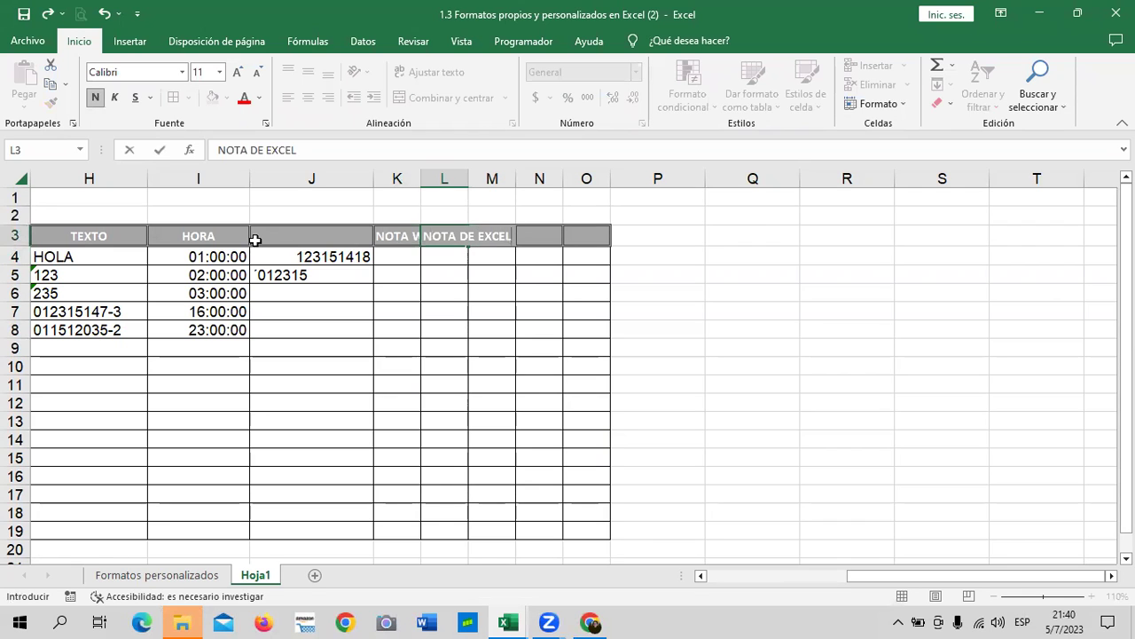
{"action": "key", "text": "Return"}
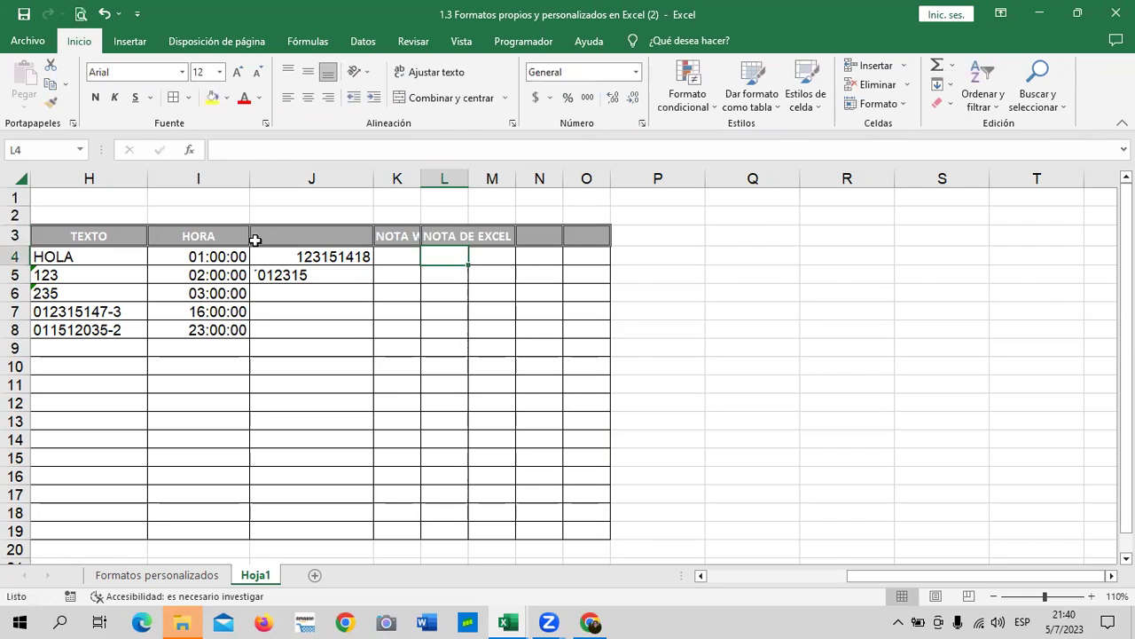
{"action": "left_click", "coordinate": [394, 234]}
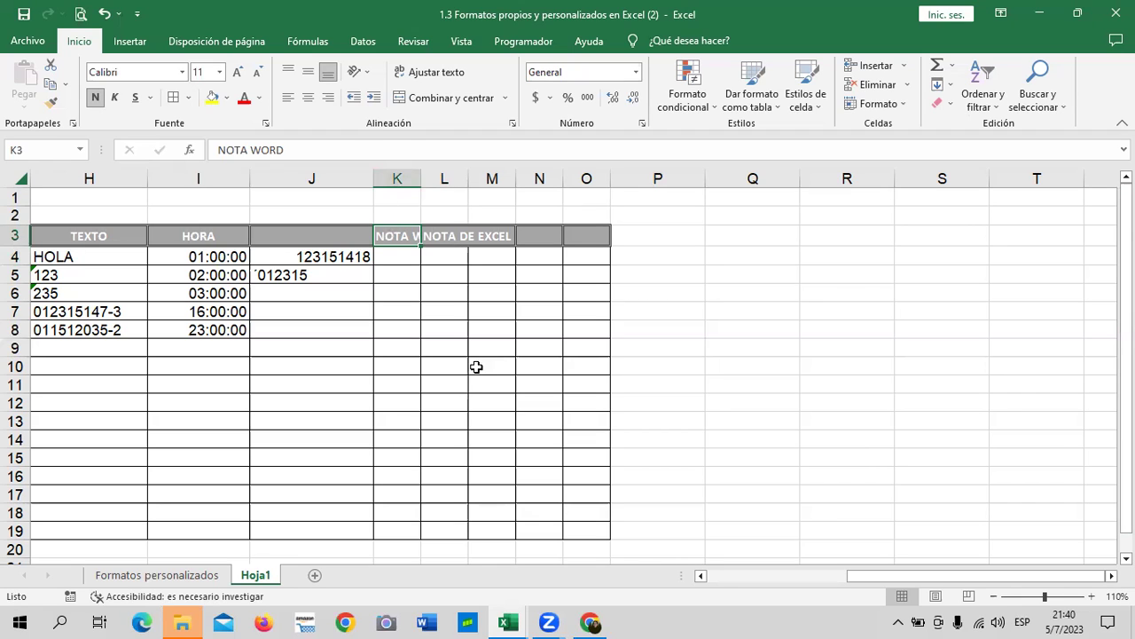
Tilt the K3:O3 header text with Ángulo ascendente
{"action": "left_click_drag", "start_coordinate": [406, 233], "coordinate": [588, 234]}
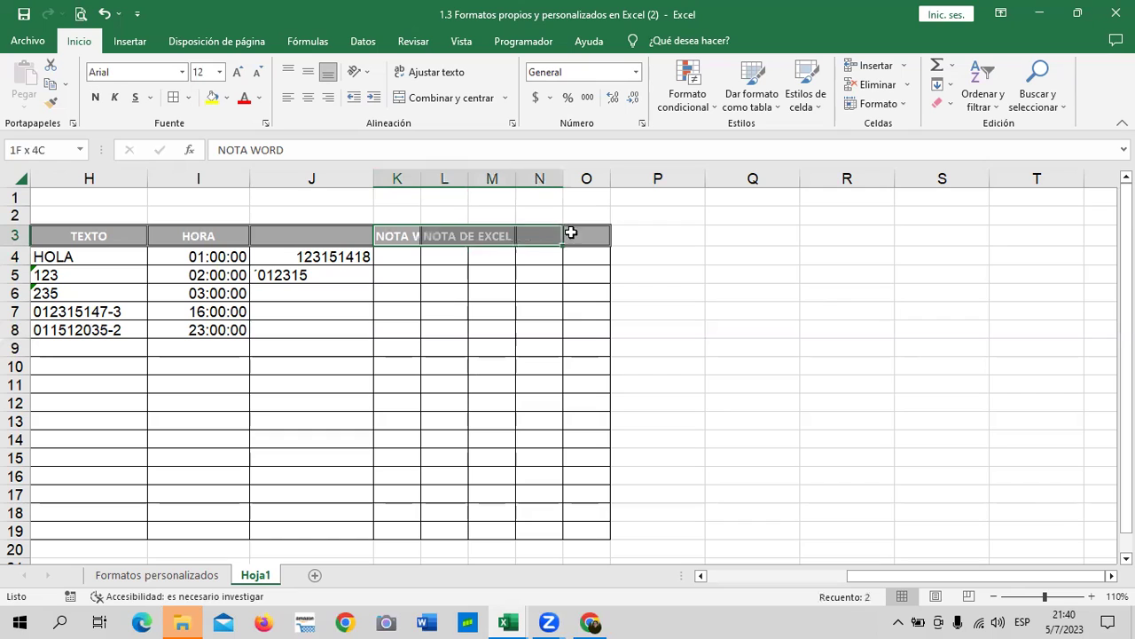
{"action": "left_click", "coordinate": [363, 74]}
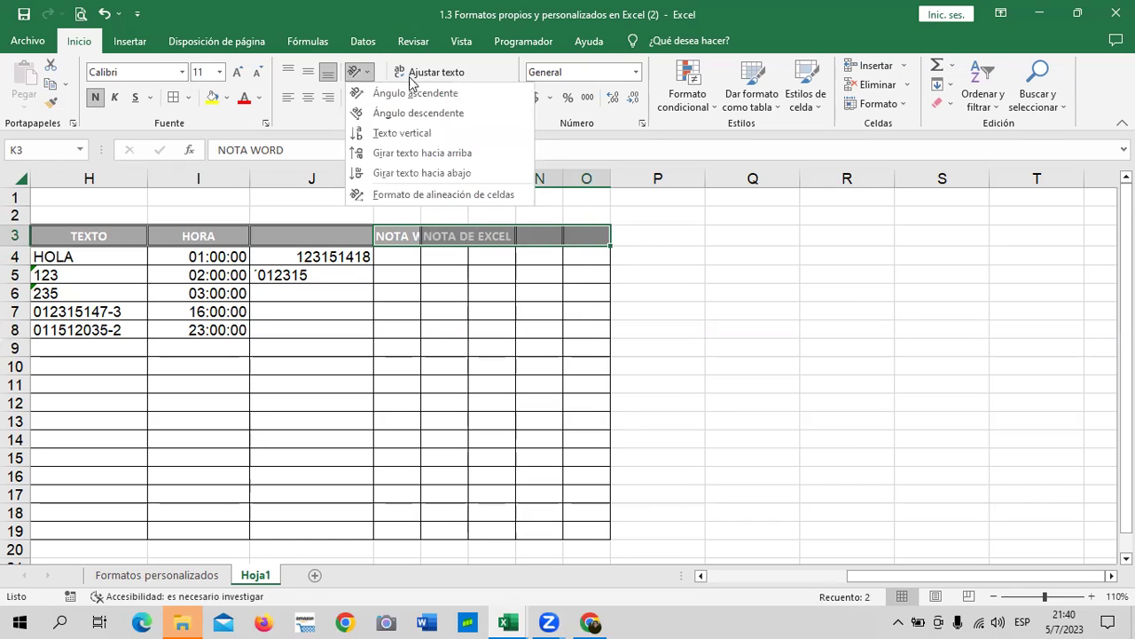
{"action": "left_click", "coordinate": [412, 95]}
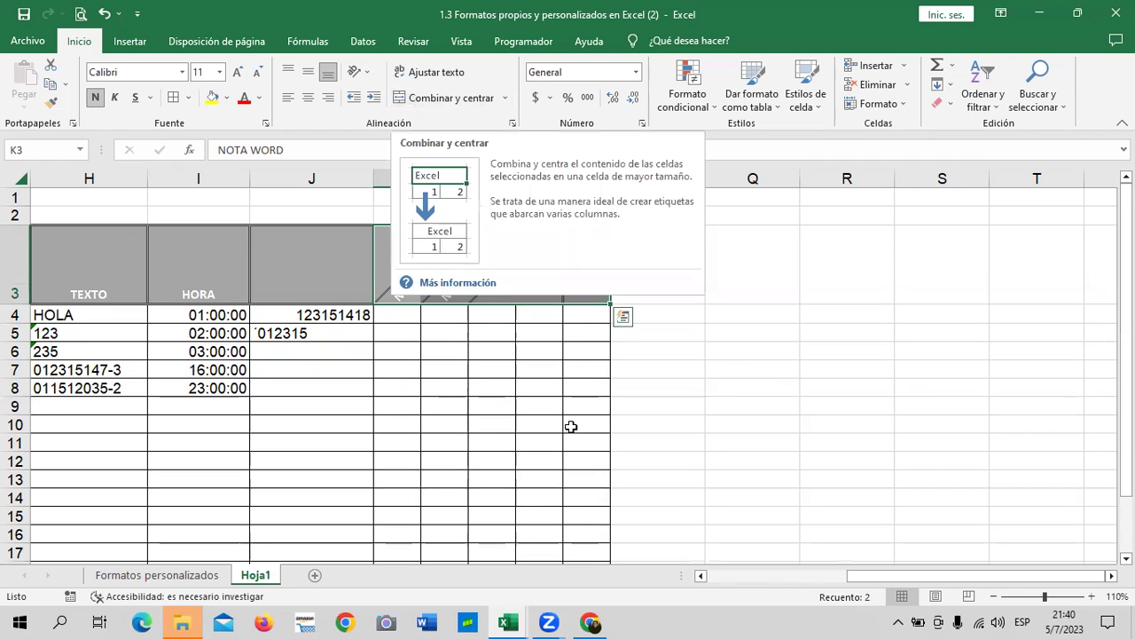
{"action": "left_click", "coordinate": [527, 411]}
{"action": "left_click", "coordinate": [707, 354]}
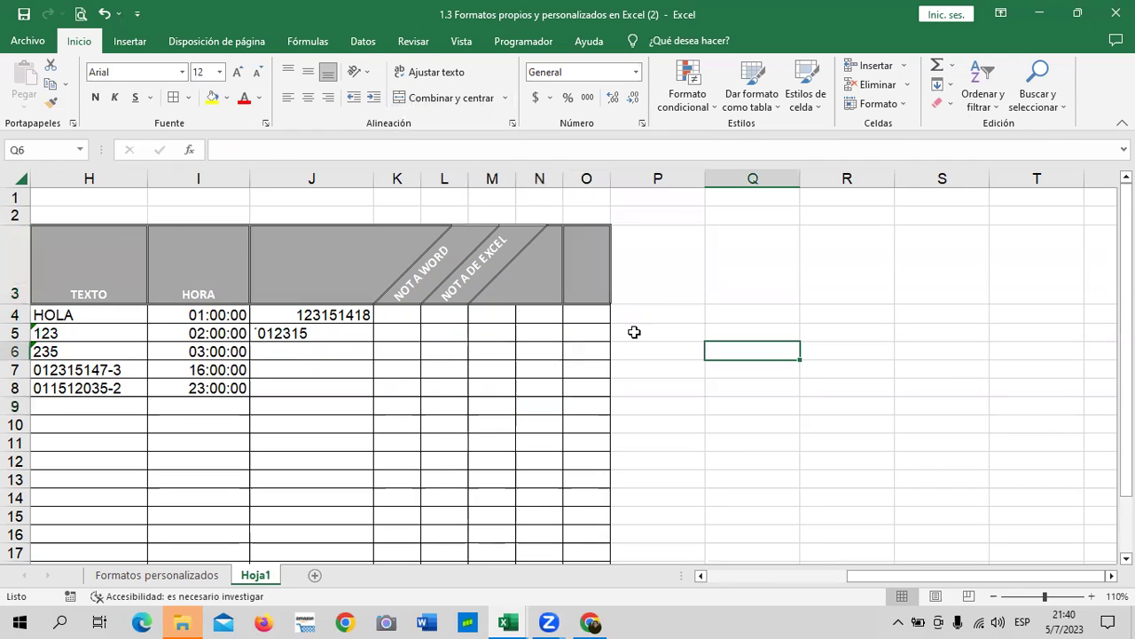
{"action": "left_click", "coordinate": [435, 266]}
{"action": "left_click", "coordinate": [494, 264]}
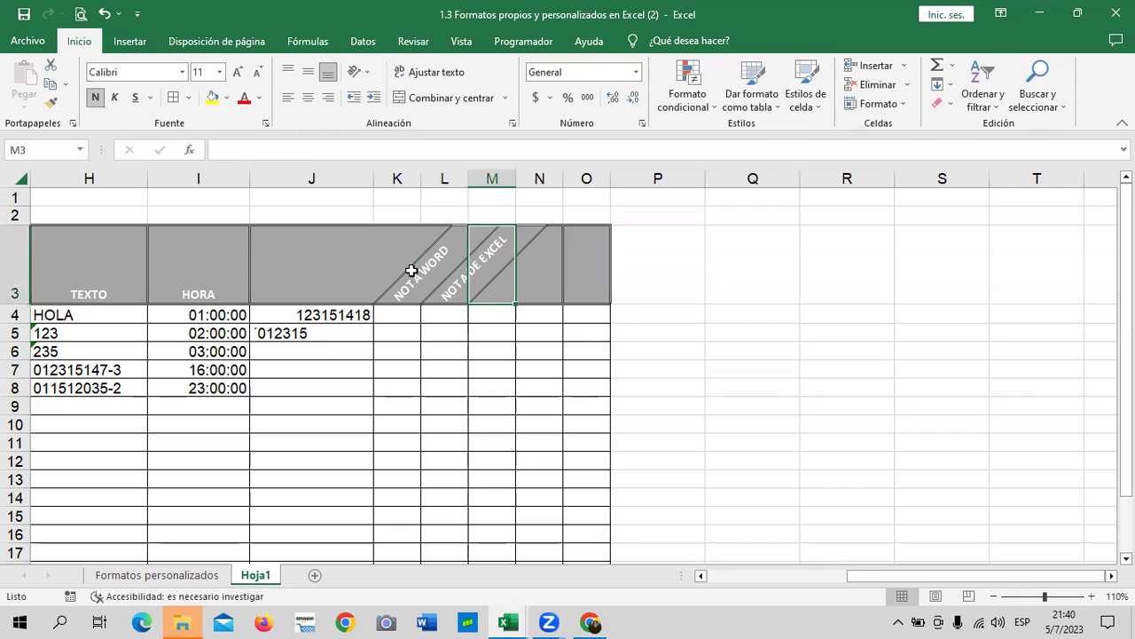
Switch the K3:O3 headers to Texto vertical
{"action": "left_click_drag", "start_coordinate": [415, 267], "coordinate": [588, 263]}
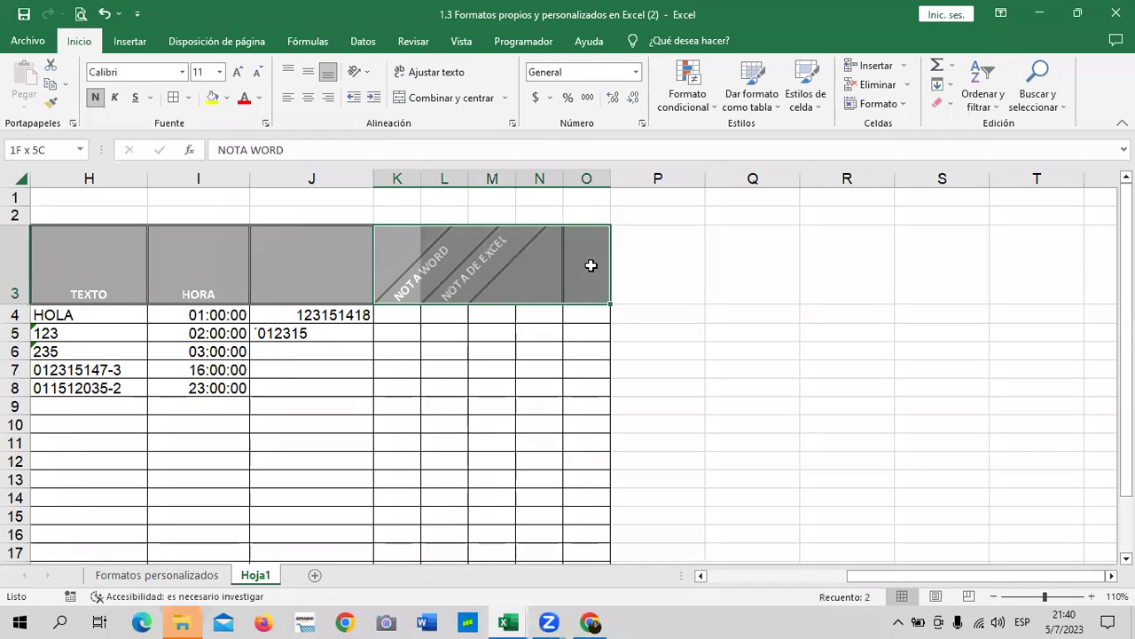
{"action": "left_click", "coordinate": [367, 71]}
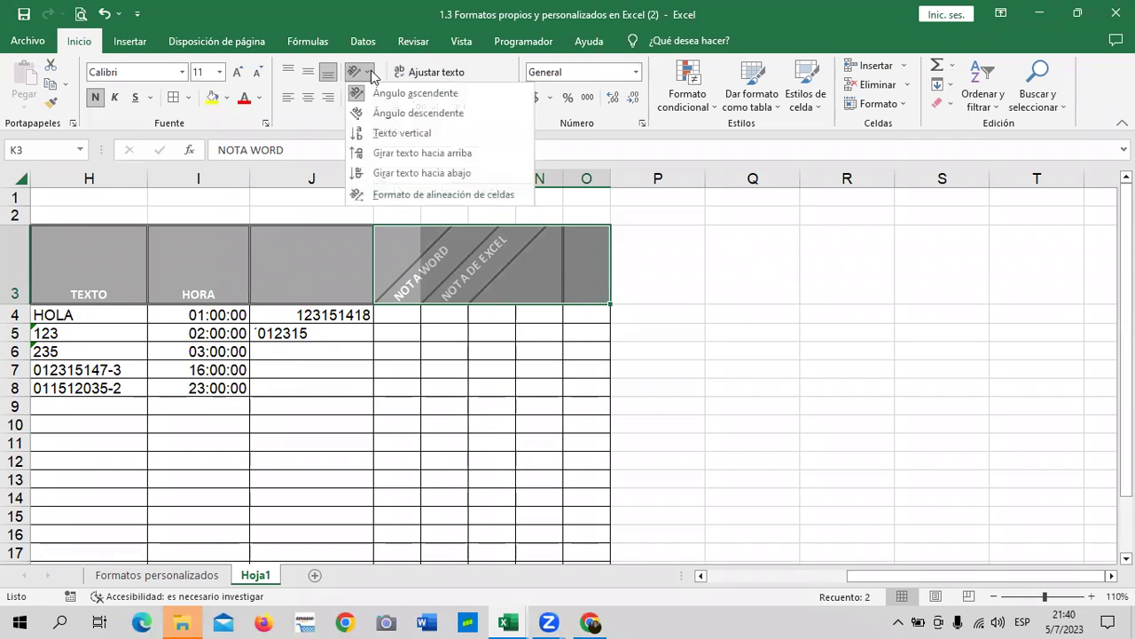
{"action": "left_click", "coordinate": [381, 133]}
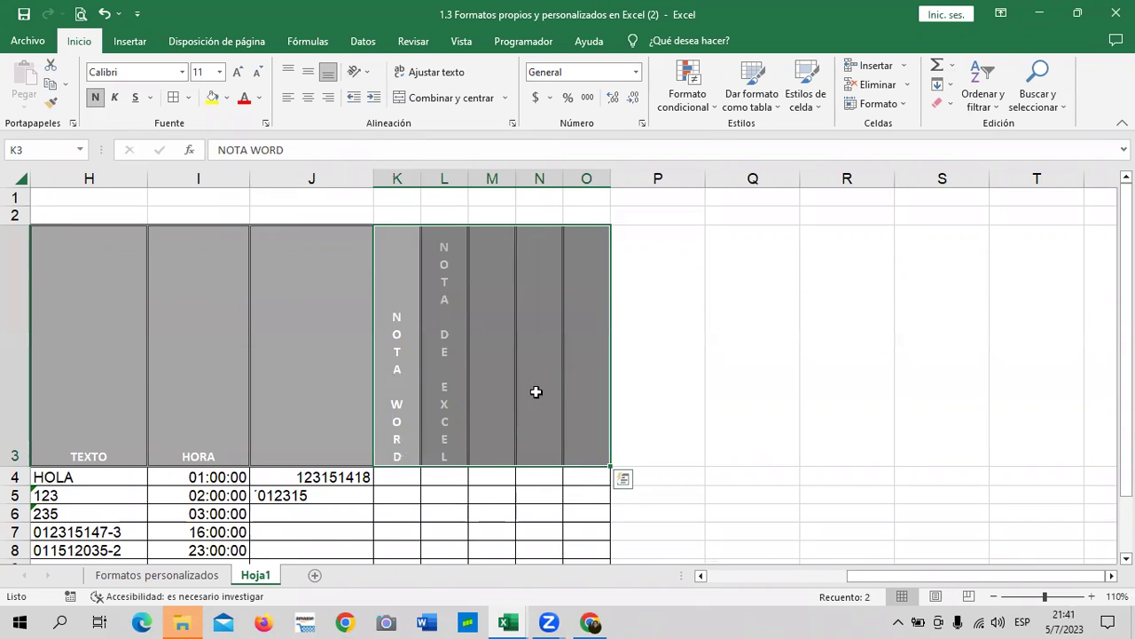
{"action": "left_click", "coordinate": [436, 408]}
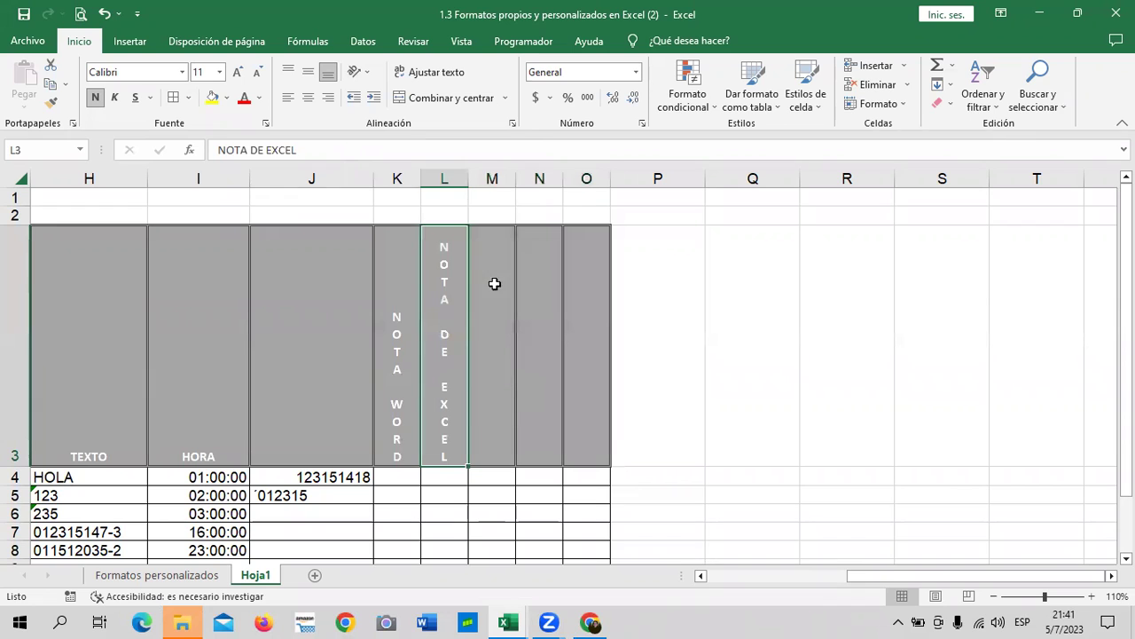
Rotate the headers downward, then settle on Girar texto hacia arriba
{"action": "mouse_move", "coordinate": [395, 268]}
{"action": "left_mouse_down"}
{"action": "mouse_move", "coordinate": [618, 311]}
{"action": "mouse_move", "coordinate": [603, 307]}
{"action": "left_mouse_up"}
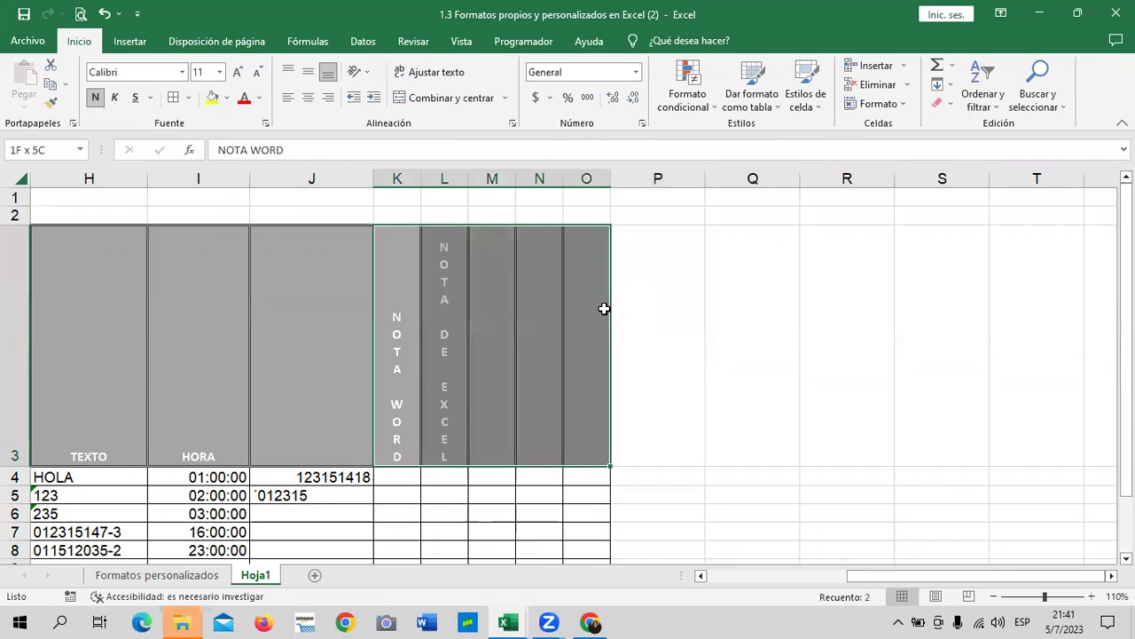
{"action": "left_click", "coordinate": [367, 74]}
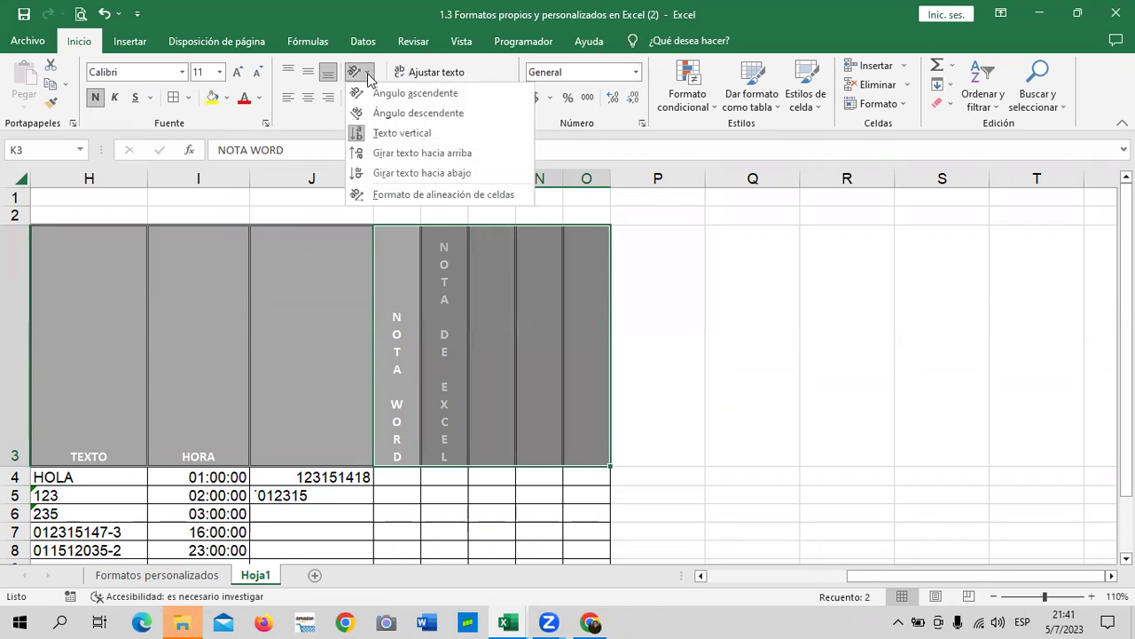
{"action": "left_click", "coordinate": [397, 171]}
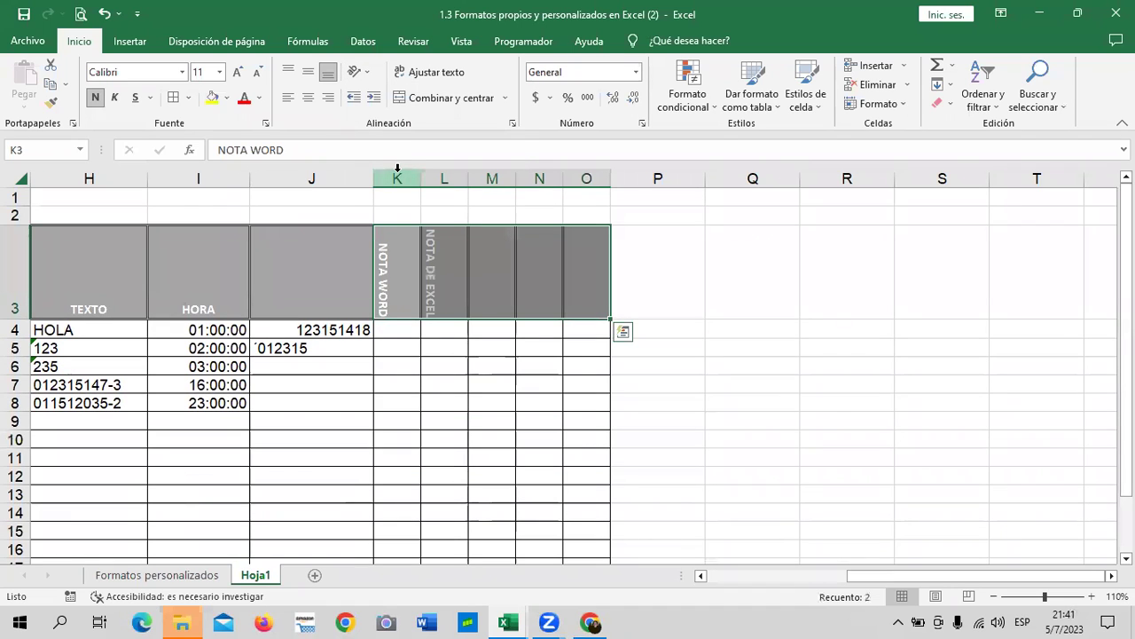
{"action": "left_click", "coordinate": [359, 78]}
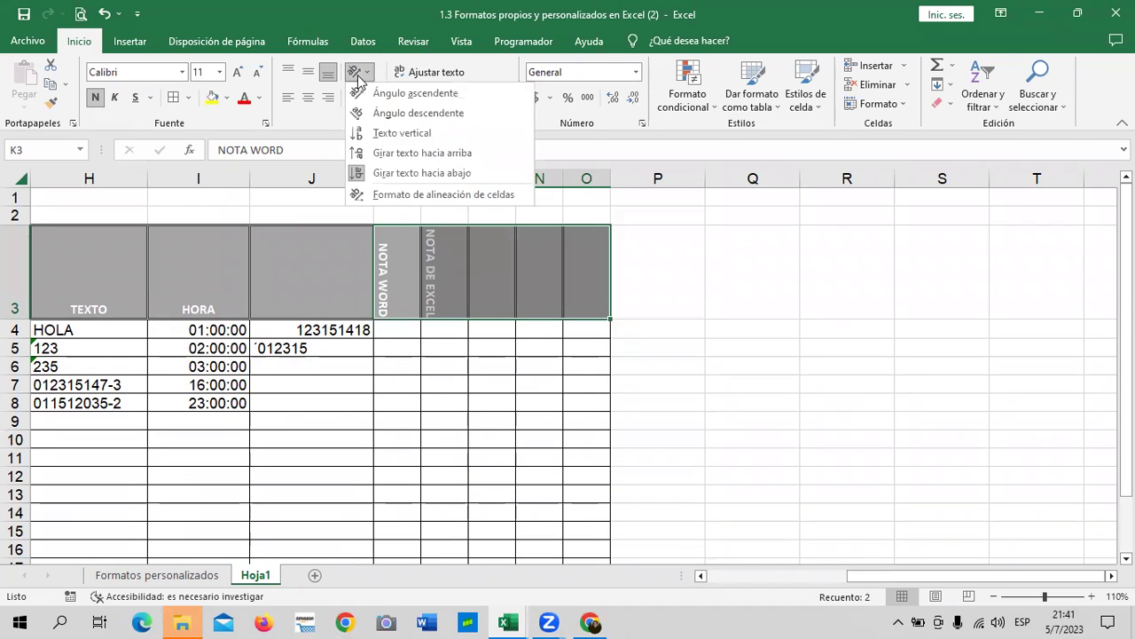
{"action": "left_click", "coordinate": [398, 152]}
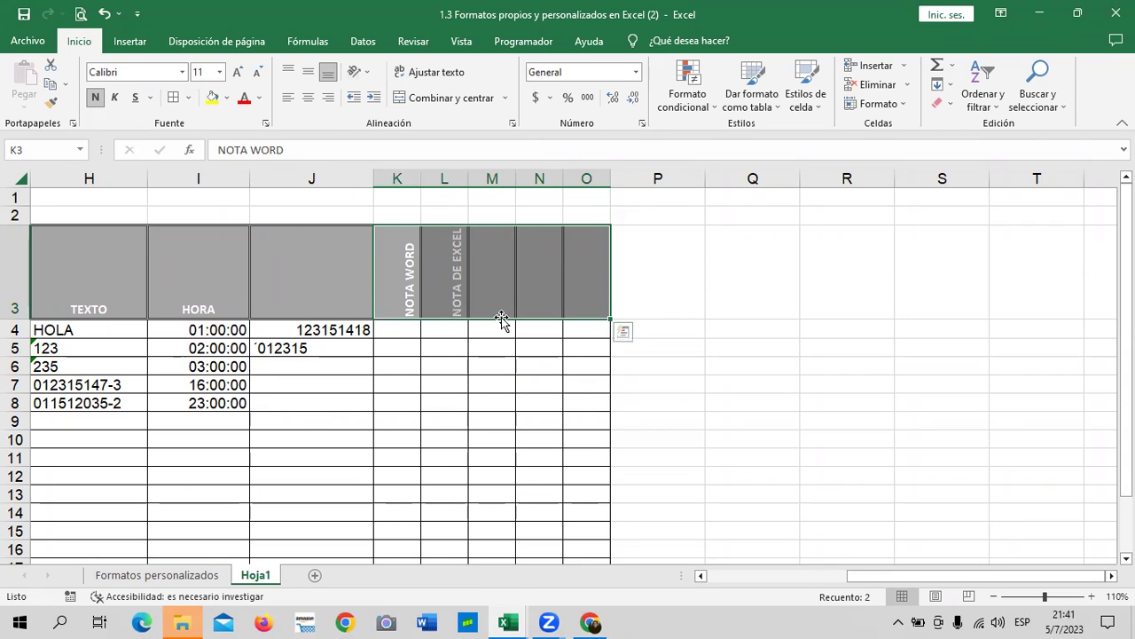
{"action": "left_click", "coordinate": [536, 373]}
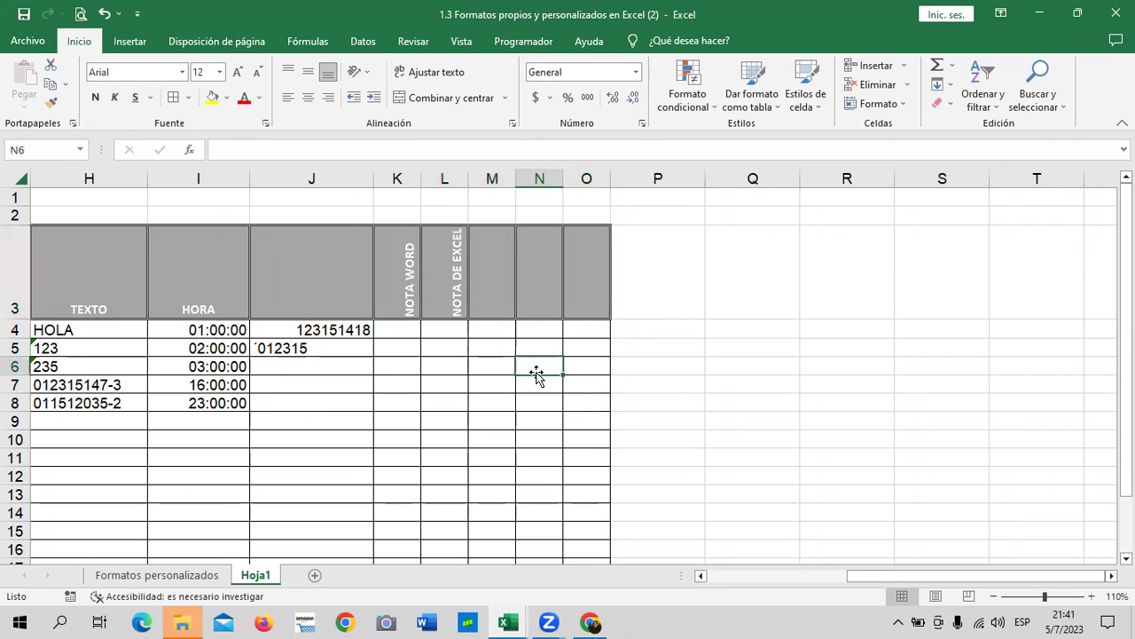
Reselect the header cells K3 through O3
{"action": "left_click", "coordinate": [576, 284]}
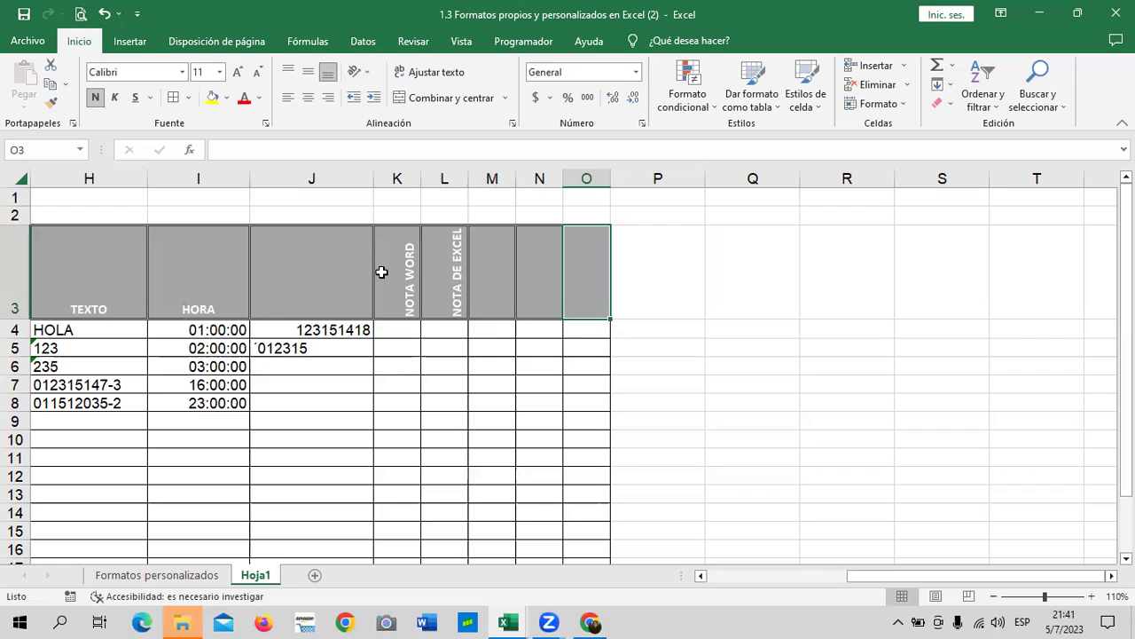
{"action": "left_click", "coordinate": [671, 281]}
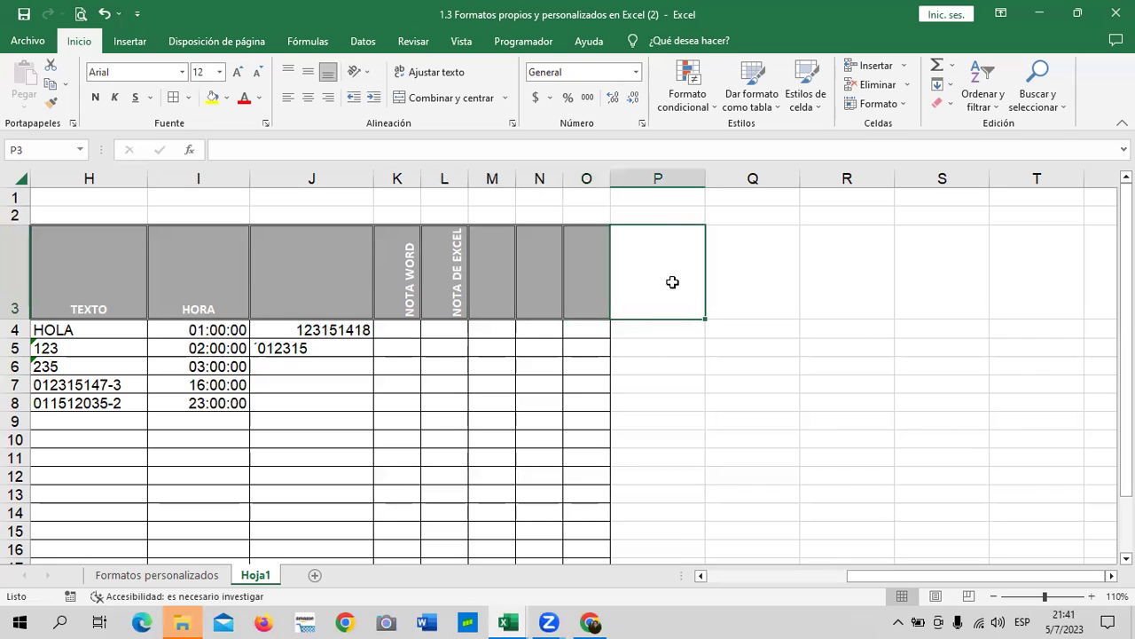
{"action": "left_click", "coordinate": [522, 414]}
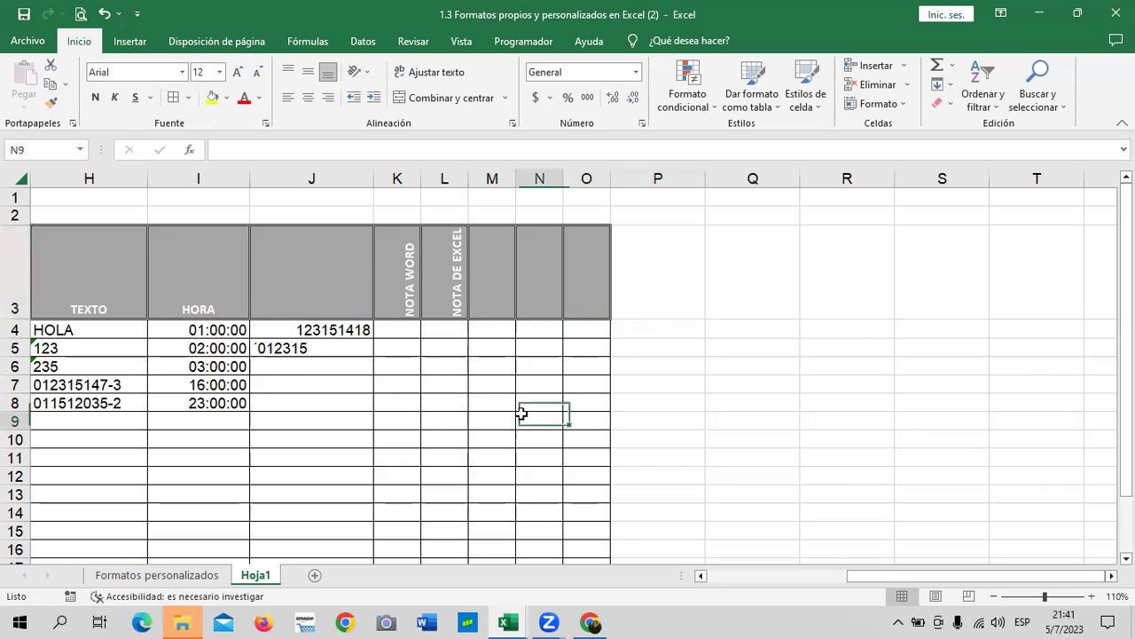
{"action": "left_click", "coordinate": [510, 273]}
{"action": "left_click_drag", "start_coordinate": [400, 266], "coordinate": [614, 259]}
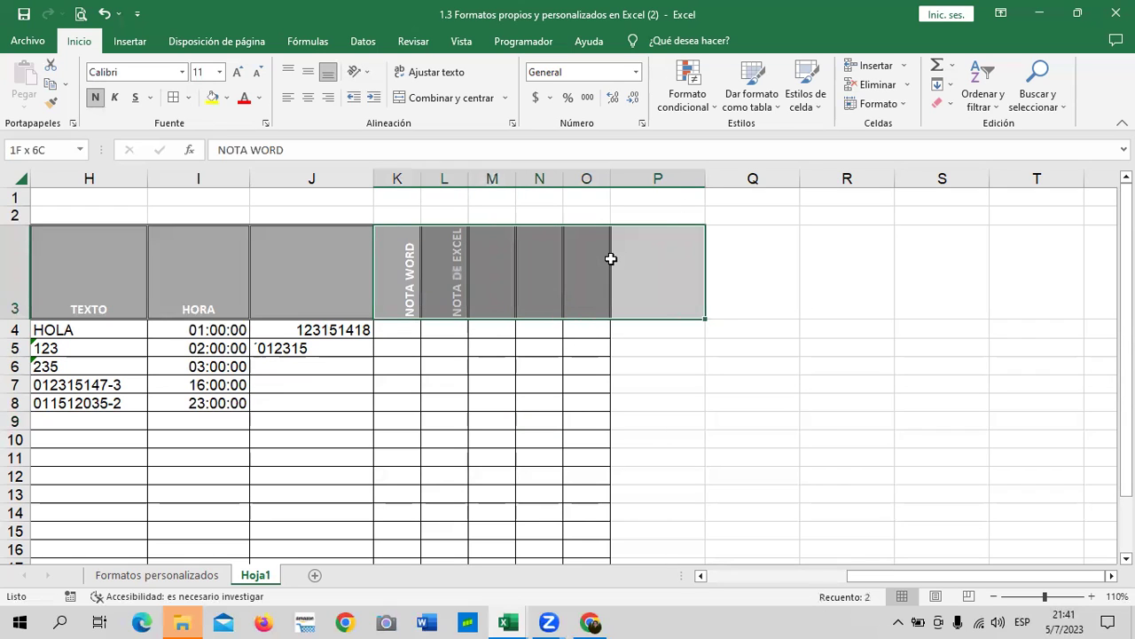
{"action": "left_click", "coordinate": [541, 284]}
{"action": "left_click_drag", "start_coordinate": [393, 264], "coordinate": [598, 264]}
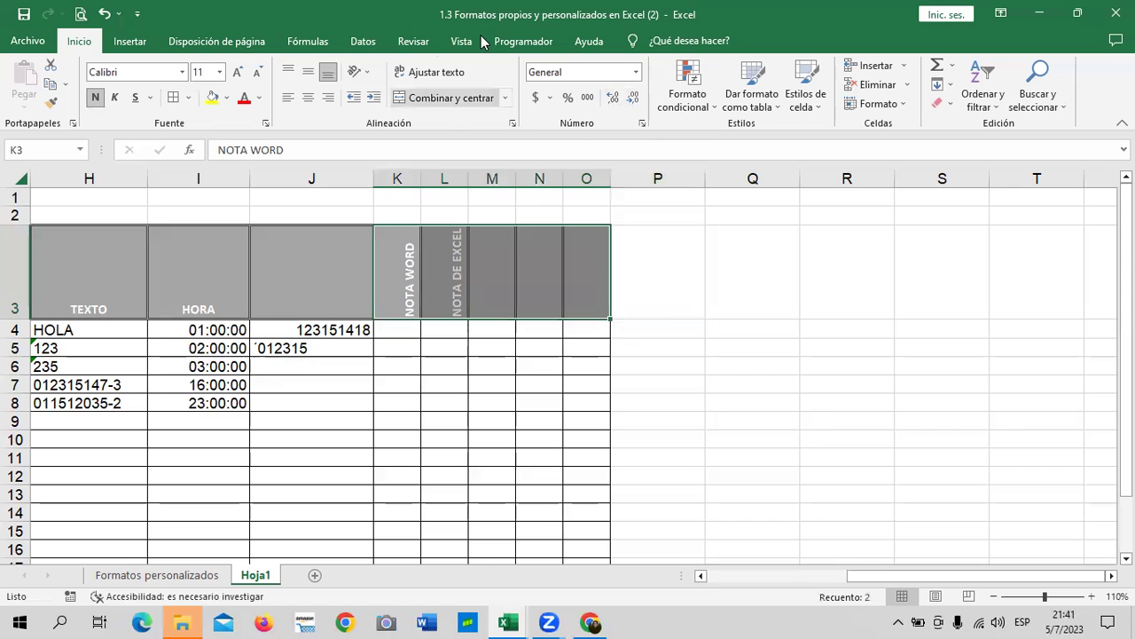
In Formato de celdas alignment settings, test 45 and 15 degree text angles
{"action": "left_click", "coordinate": [643, 126]}
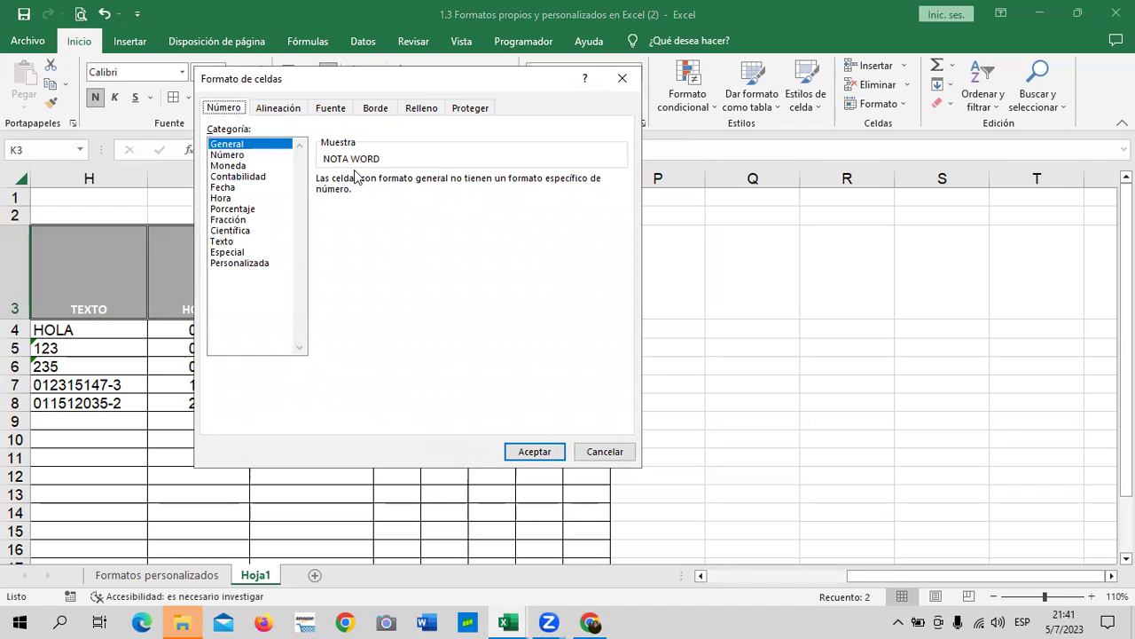
{"action": "left_click", "coordinate": [280, 109]}
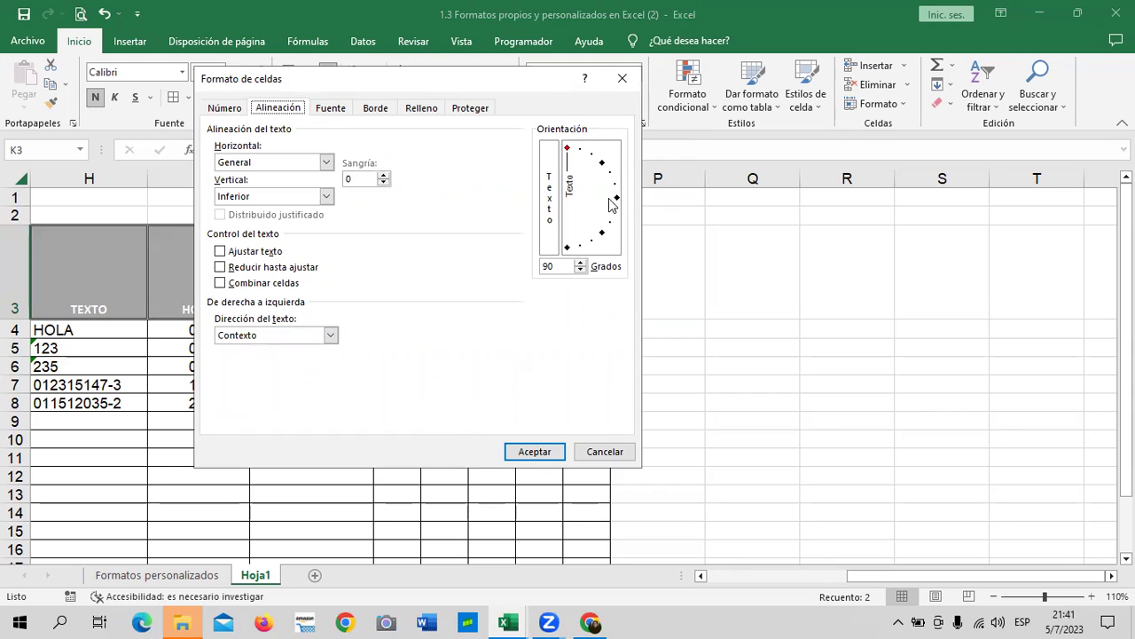
{"action": "left_click", "coordinate": [616, 198]}
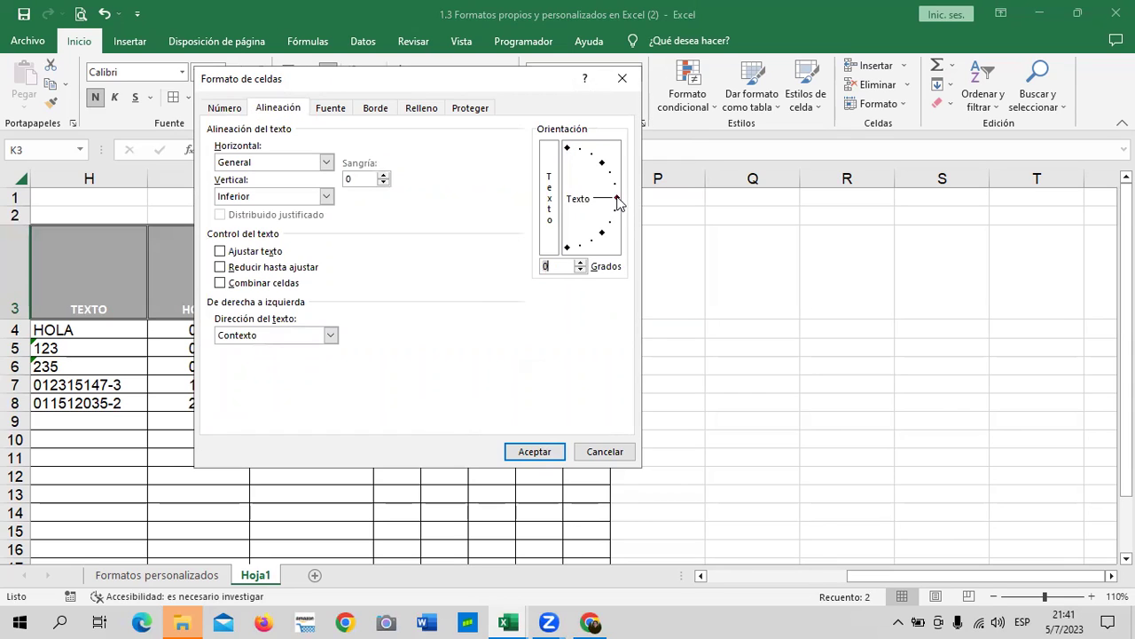
{"action": "left_click", "coordinate": [603, 164]}
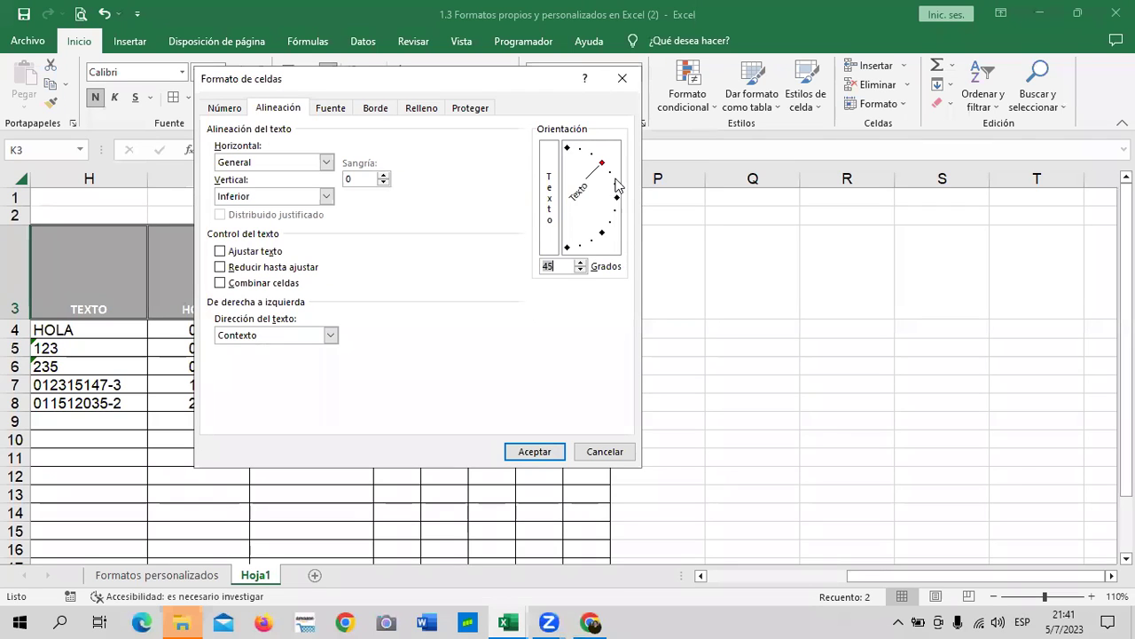
{"action": "left_click", "coordinate": [616, 196]}
{"action": "left_click", "coordinate": [615, 198]}
Set the header text orientation back to 0 degrees and switch to the course page
{"action": "left_click", "coordinate": [612, 211]}
{"action": "left_click", "coordinate": [617, 198]}
{"action": "left_click_drag", "start_coordinate": [599, 242], "coordinate": [585, 244]}
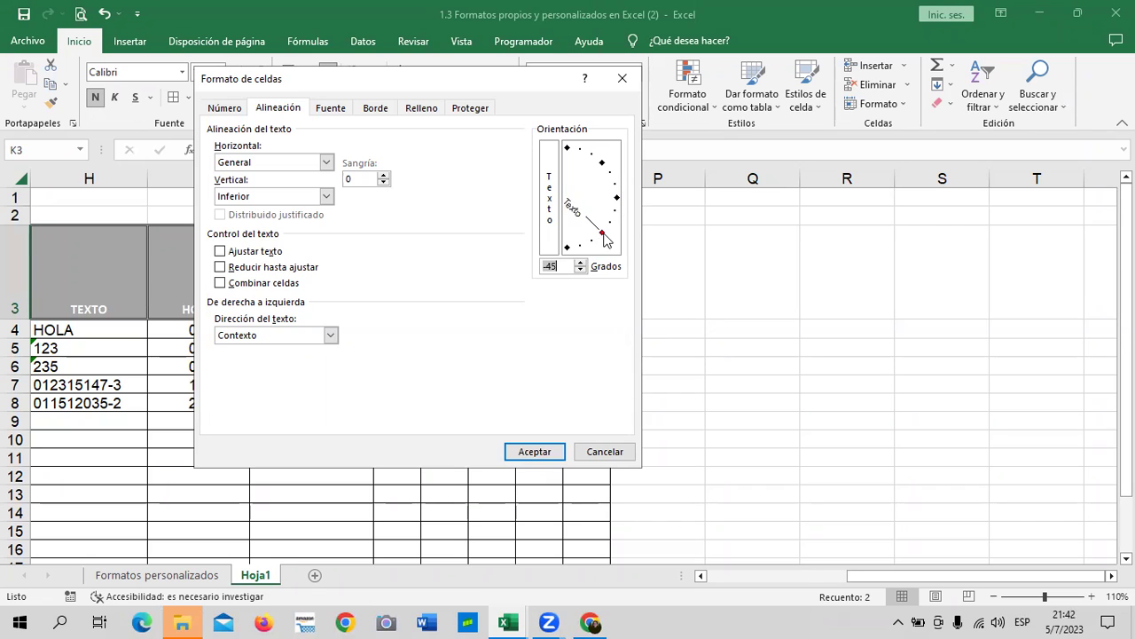
{"action": "left_click", "coordinate": [616, 197]}
{"action": "left_click", "coordinate": [528, 452]}
{"action": "left_click", "coordinate": [537, 421]}
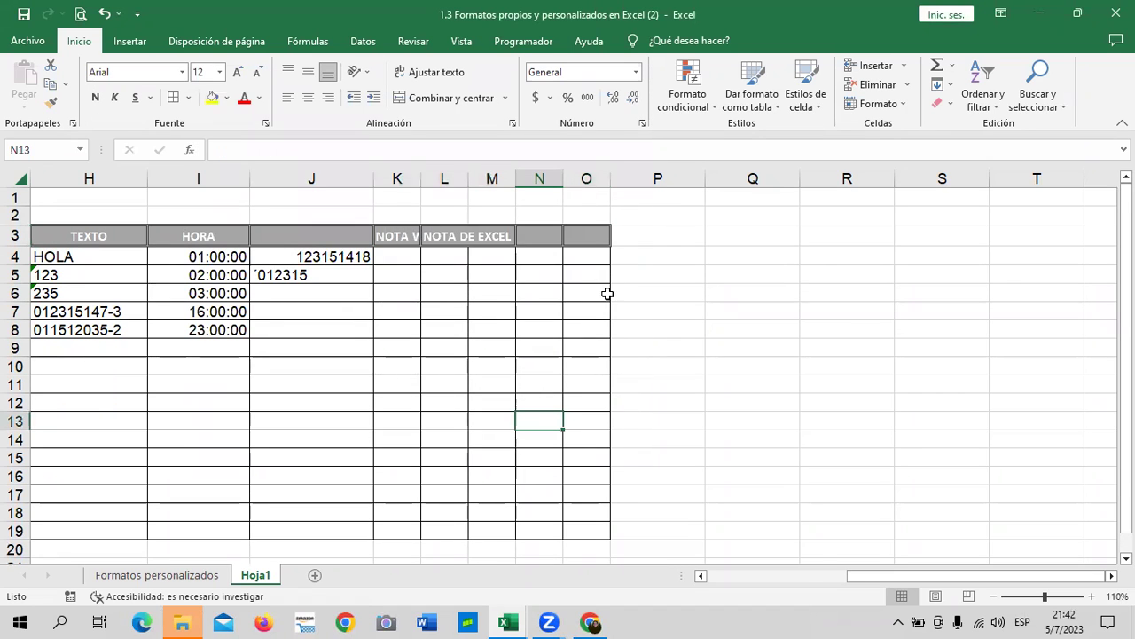
{"action": "left_click", "coordinate": [593, 622]}
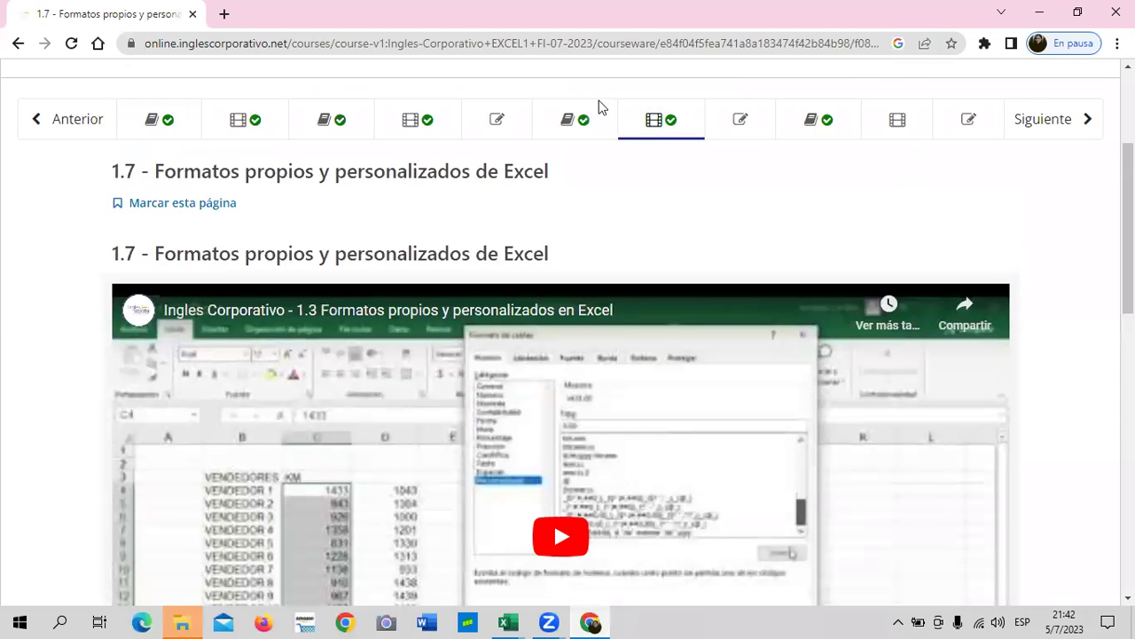
Scroll the course page until the lesson 1.7 video fills the view
{"action": "scroll", "coordinate": [679, 488], "scroll_direction": "up", "scroll_amount": 2}
{"action": "scroll", "coordinate": [679, 488], "scroll_direction": "down", "scroll_amount": 1}
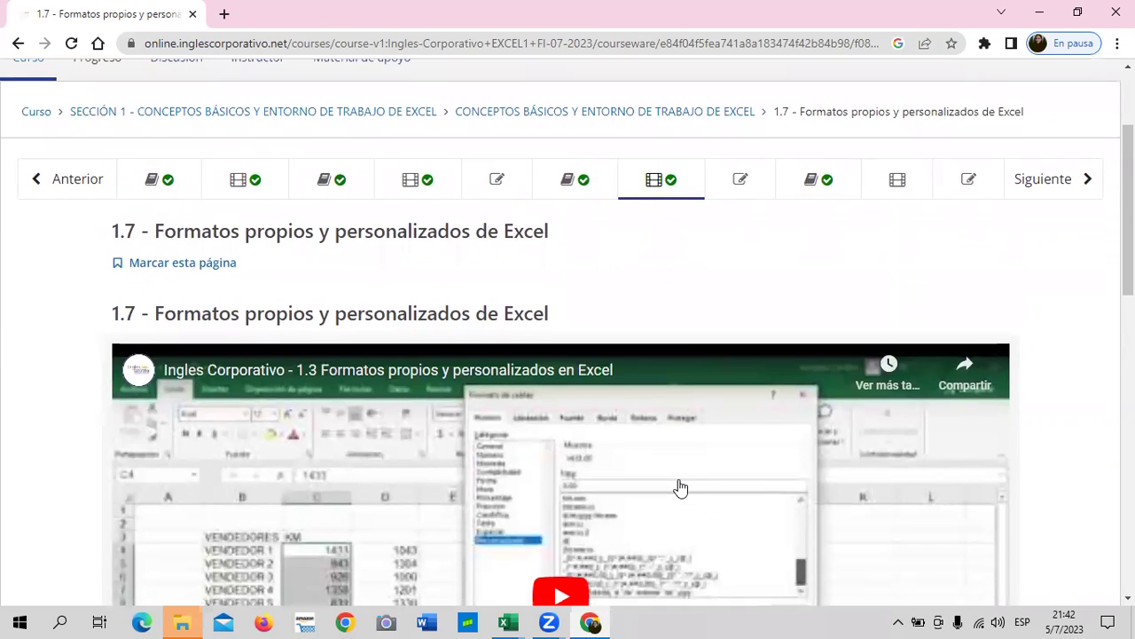
{"action": "scroll", "coordinate": [680, 488], "scroll_direction": "down", "scroll_amount": 3}
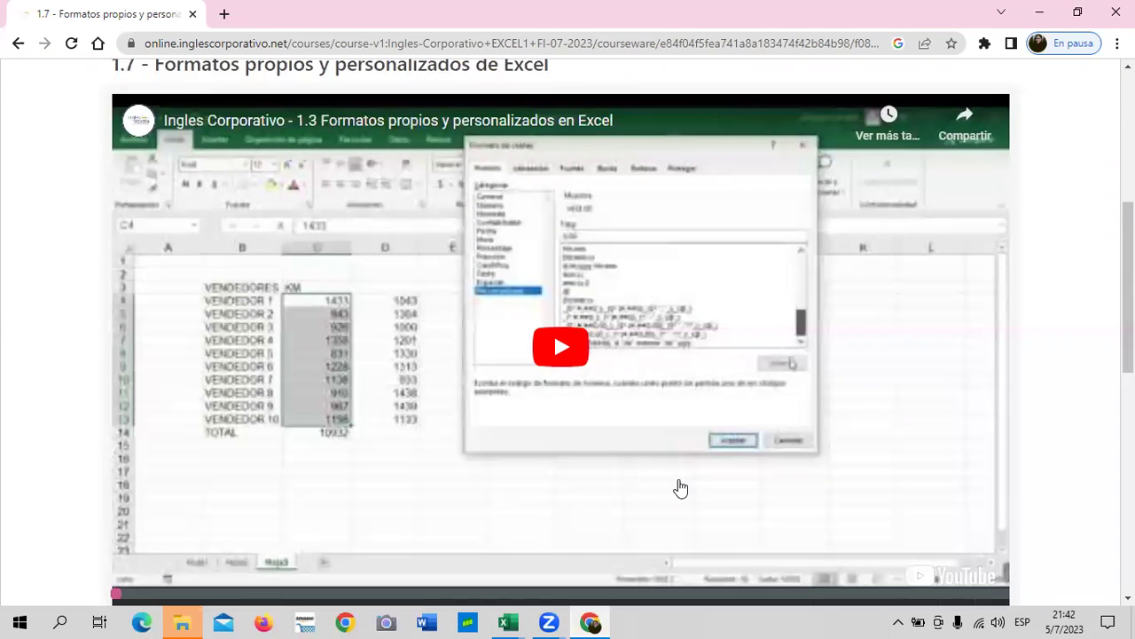
{"action": "scroll", "coordinate": [828, 145], "scroll_direction": "up", "scroll_amount": 1}
{"action": "scroll", "coordinate": [759, 178], "scroll_direction": "down", "scroll_amount": 1}
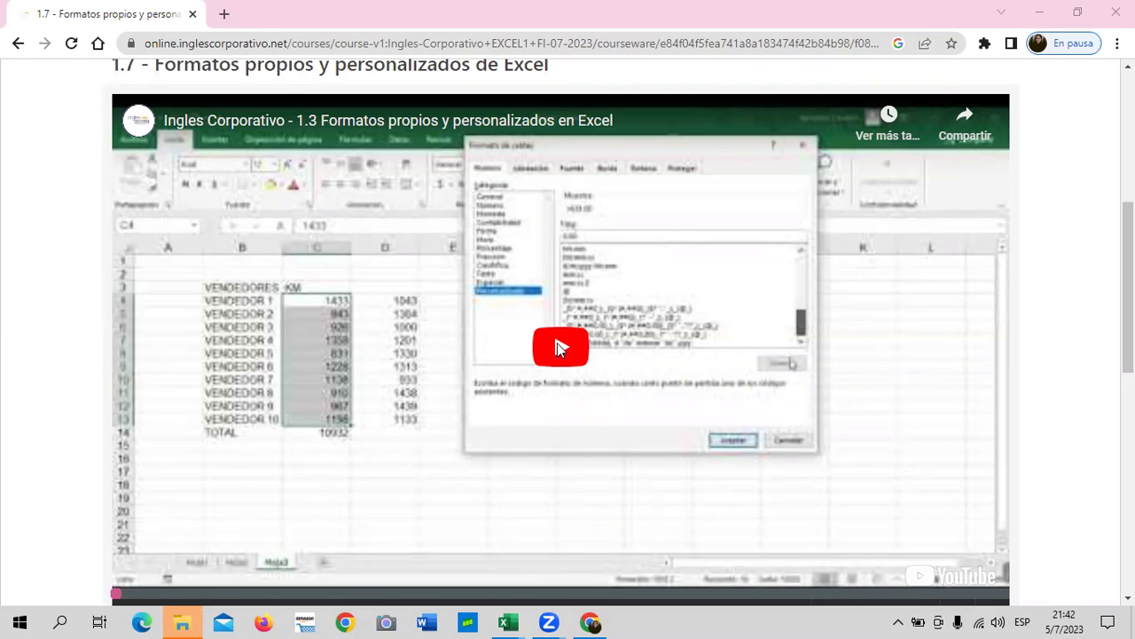
Start the lesson 1.7 video and raise the playback volume
{"action": "left_click", "coordinate": [559, 350]}
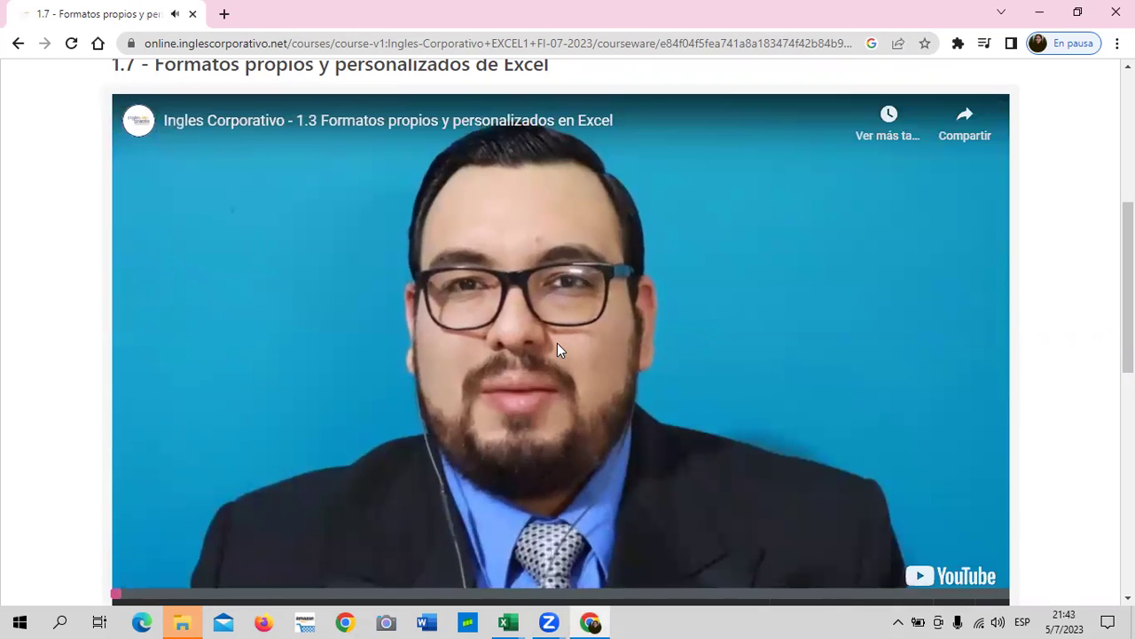
{"action": "key", "text": "XF86AudioRaiseVolume"}
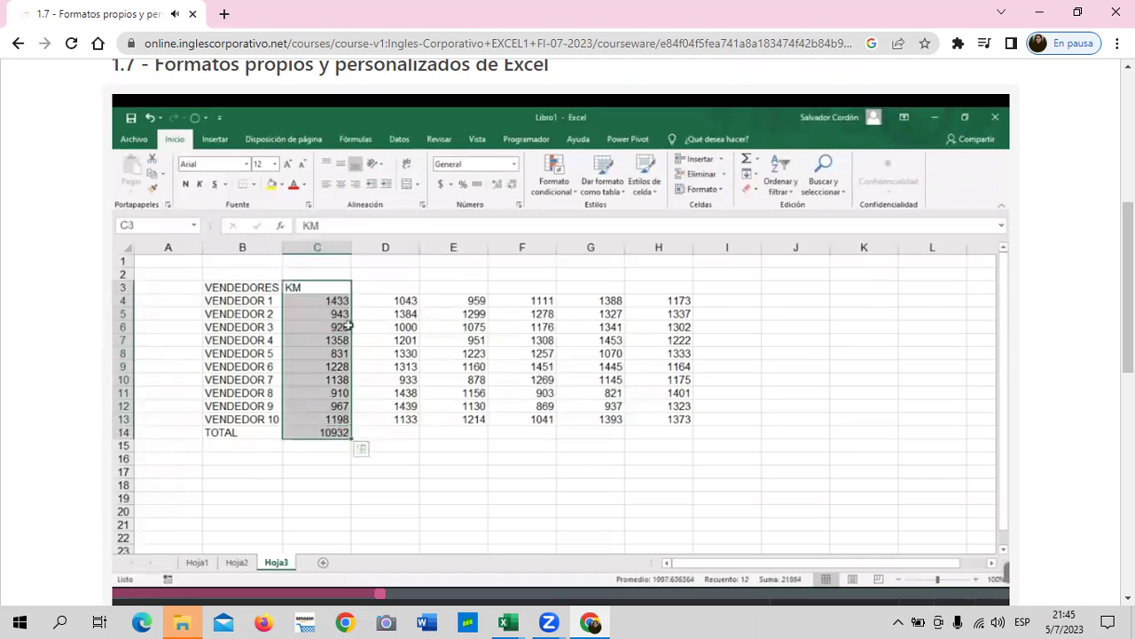
Keep watching the lesson through the SUM total and the Personalizada 0.00 format
{"action": "mouse_move", "coordinate": [559, 348]}
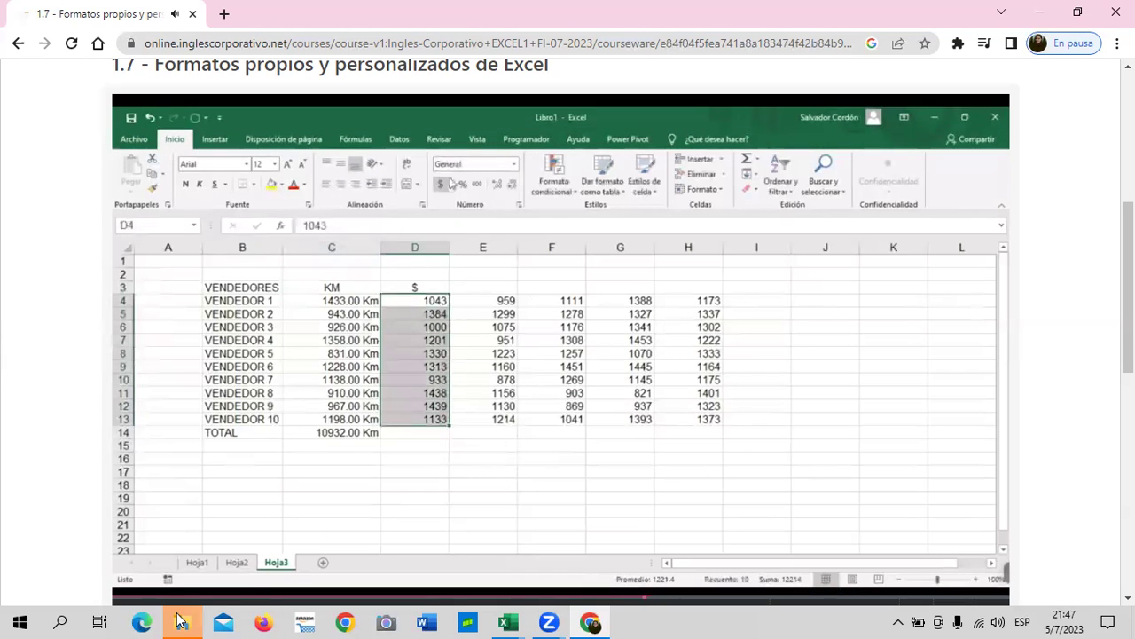
Let the lesson video play to the end so suggested videos appear
{"action": "mouse_move", "coordinate": [180, 620]}
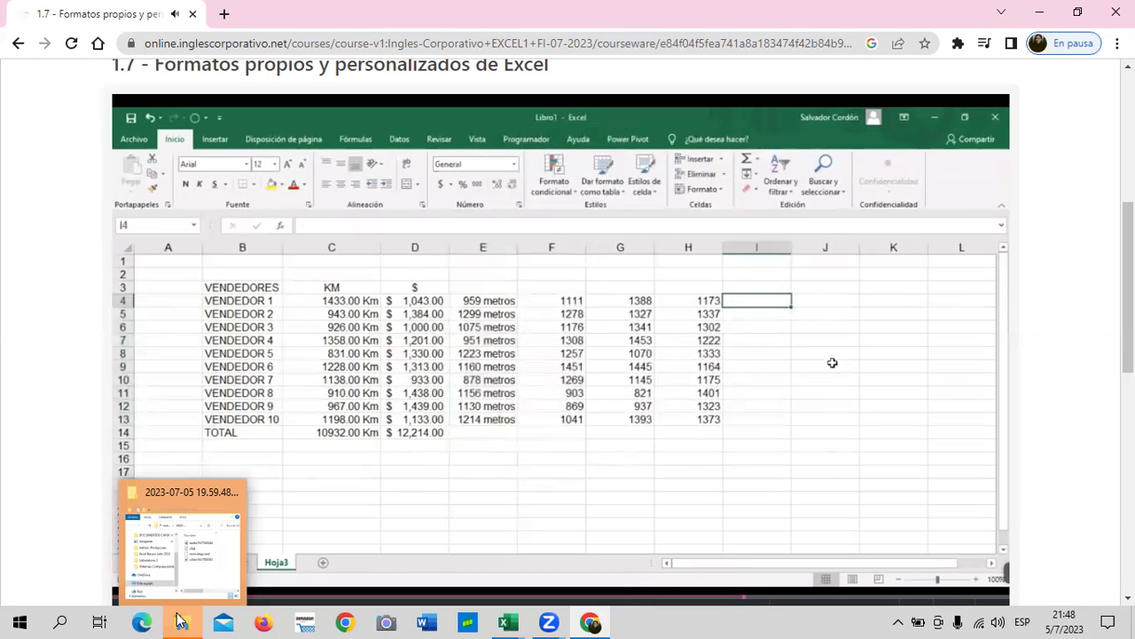
{"action": "mouse_move", "coordinate": [432, 530]}
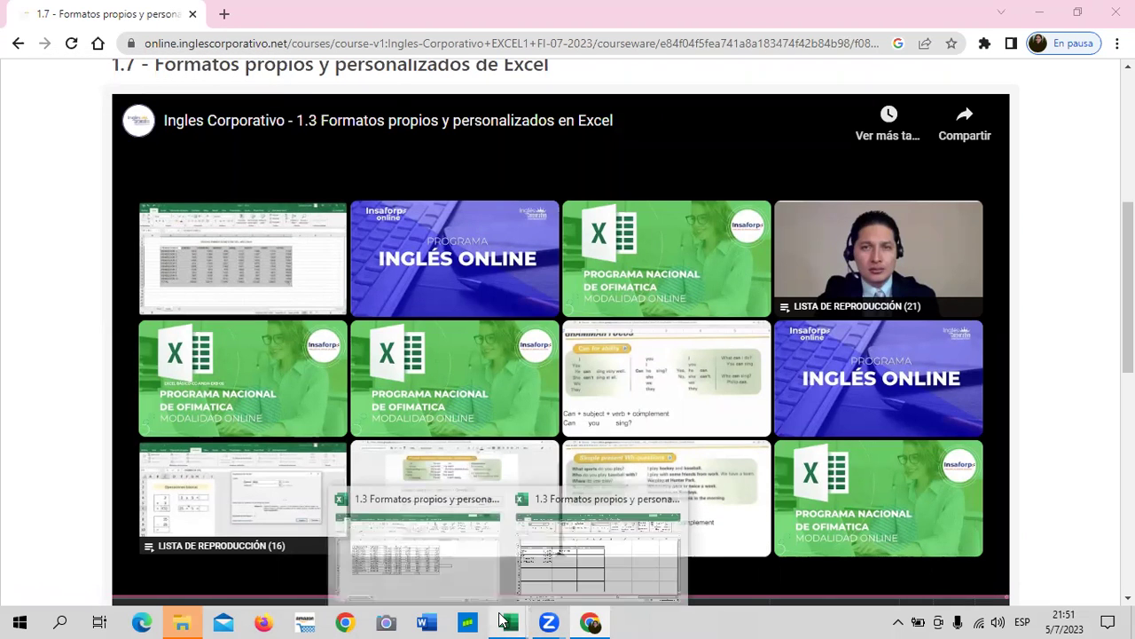
Return to the Excel workbook and show the Formatos personalizados sheet
{"action": "mouse_move", "coordinate": [550, 620]}
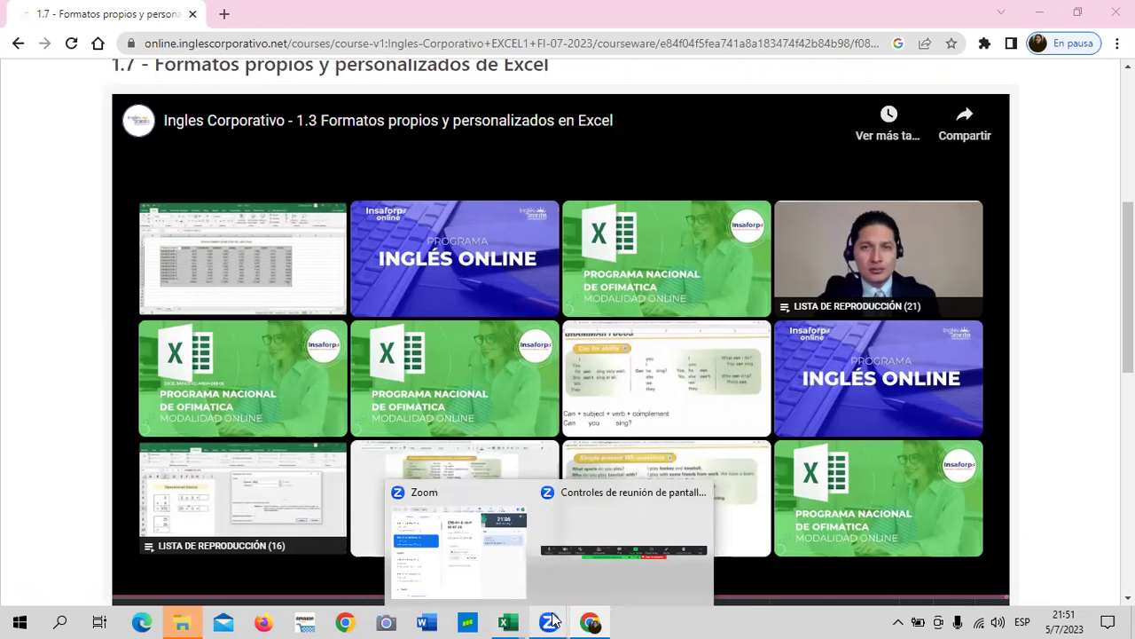
{"action": "mouse_move", "coordinate": [507, 621]}
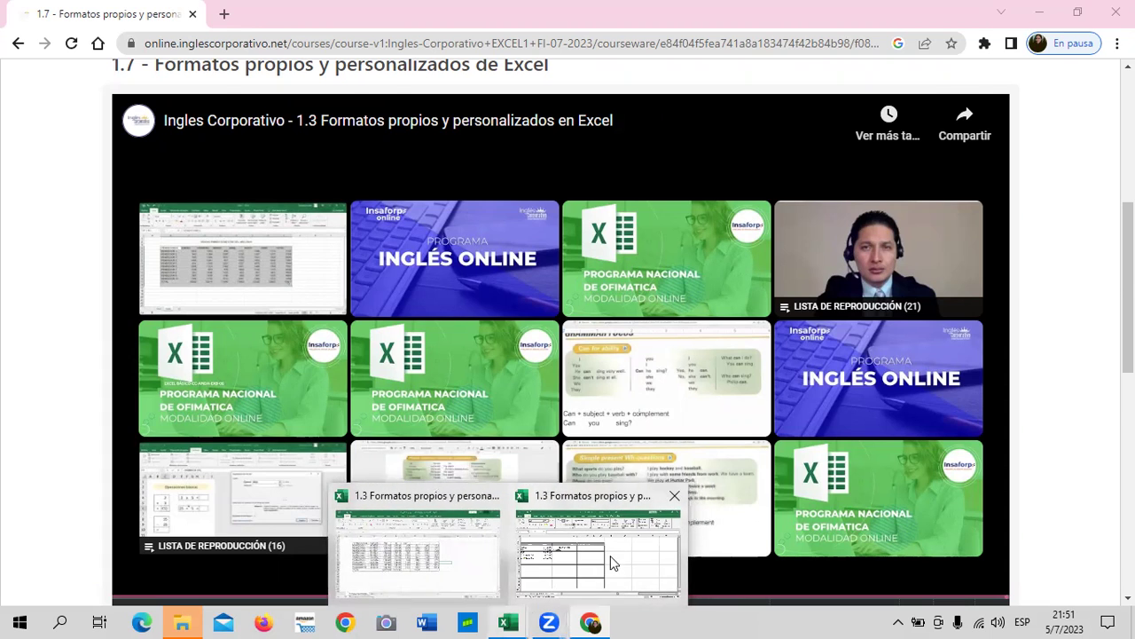
{"action": "left_click", "coordinate": [610, 562]}
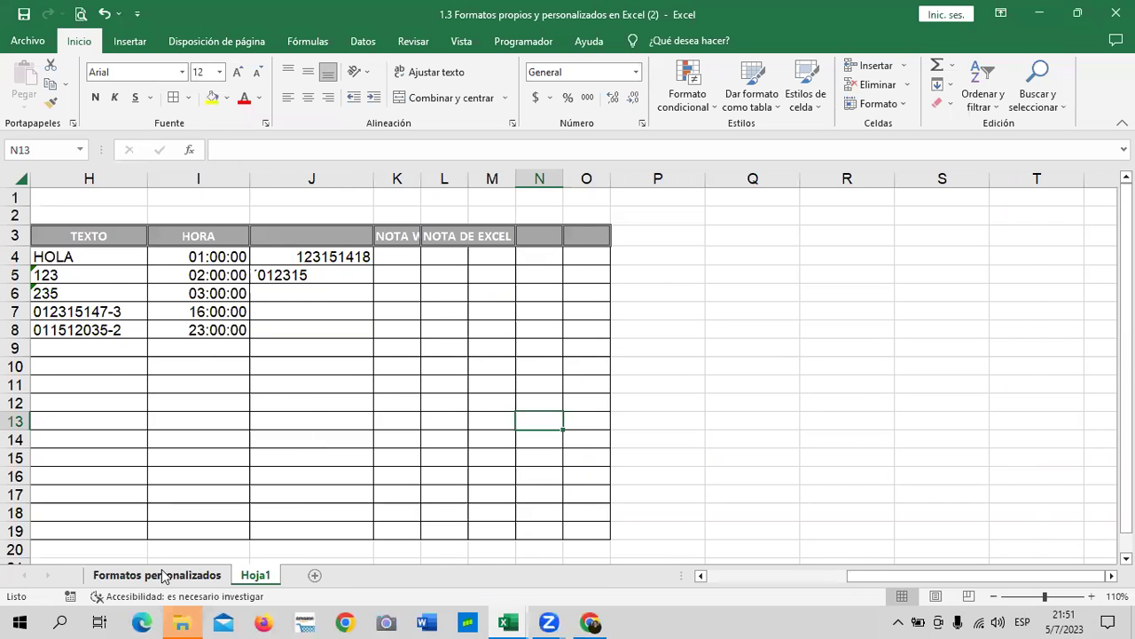
{"action": "left_click", "coordinate": [162, 575]}
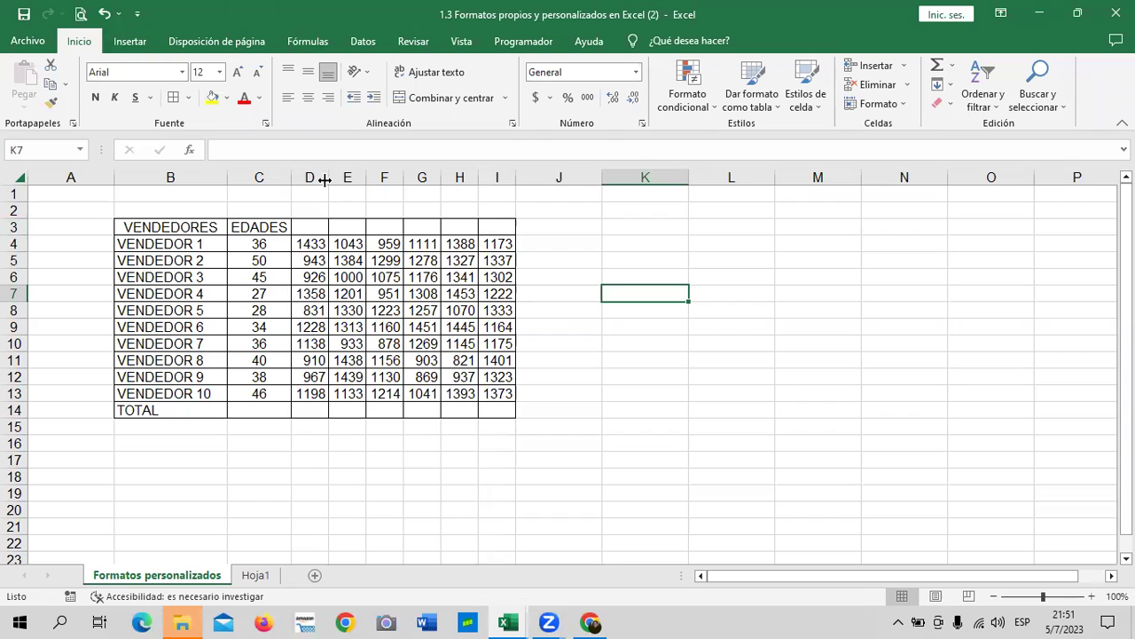
Change the width of columns D through I from 4.22 to 6
{"action": "left_click_drag", "start_coordinate": [312, 178], "coordinate": [507, 180]}
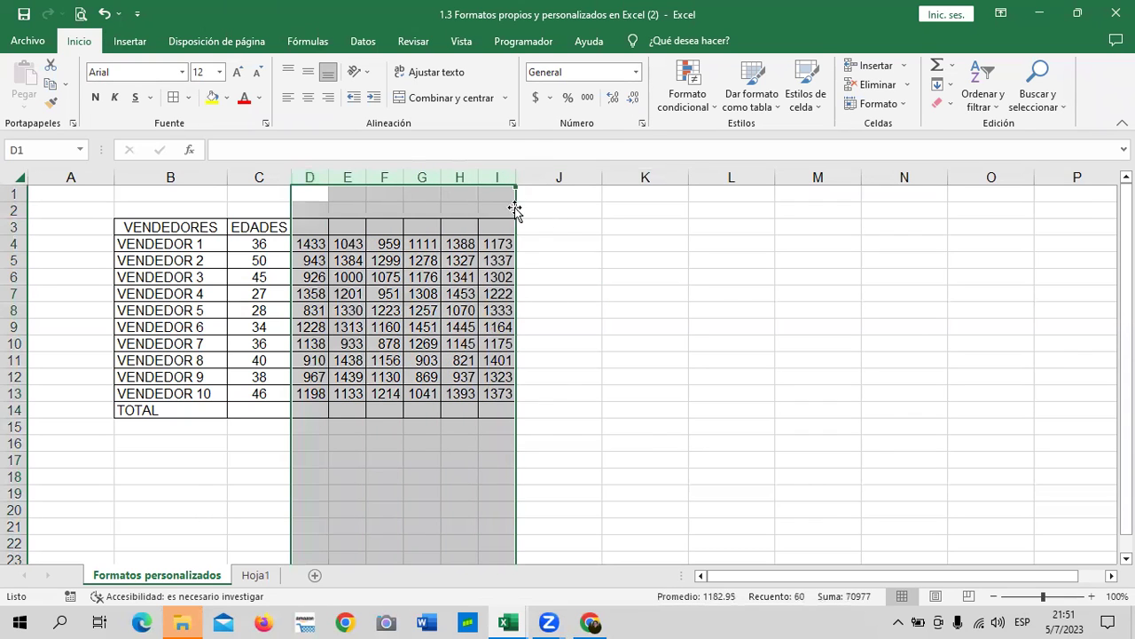
{"action": "right_click", "coordinate": [478, 258]}
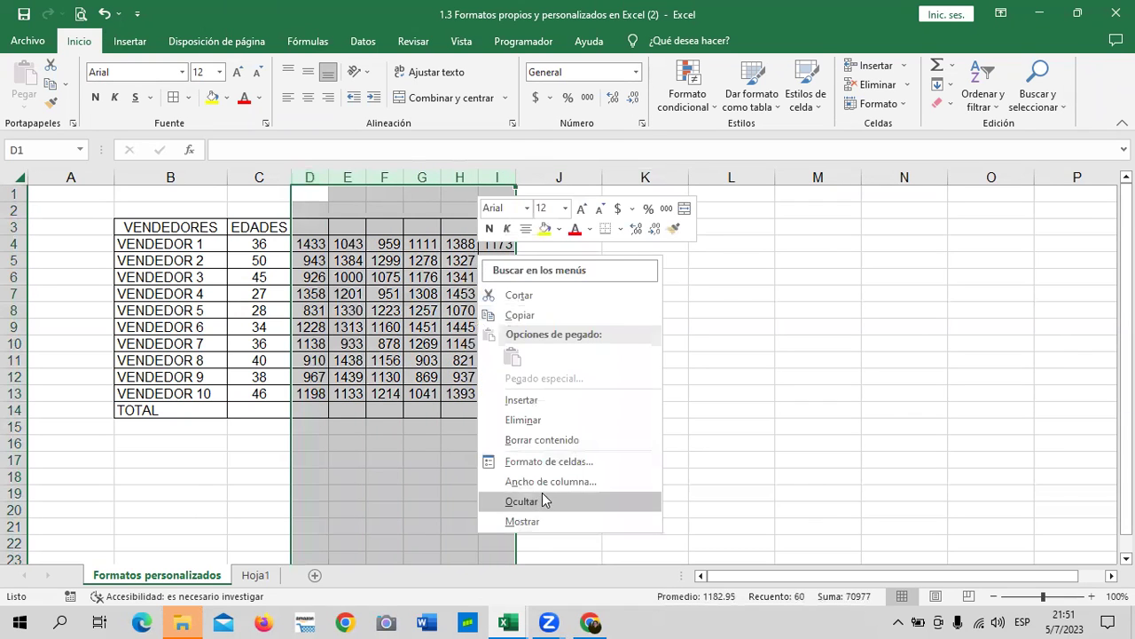
{"action": "left_click", "coordinate": [550, 480]}
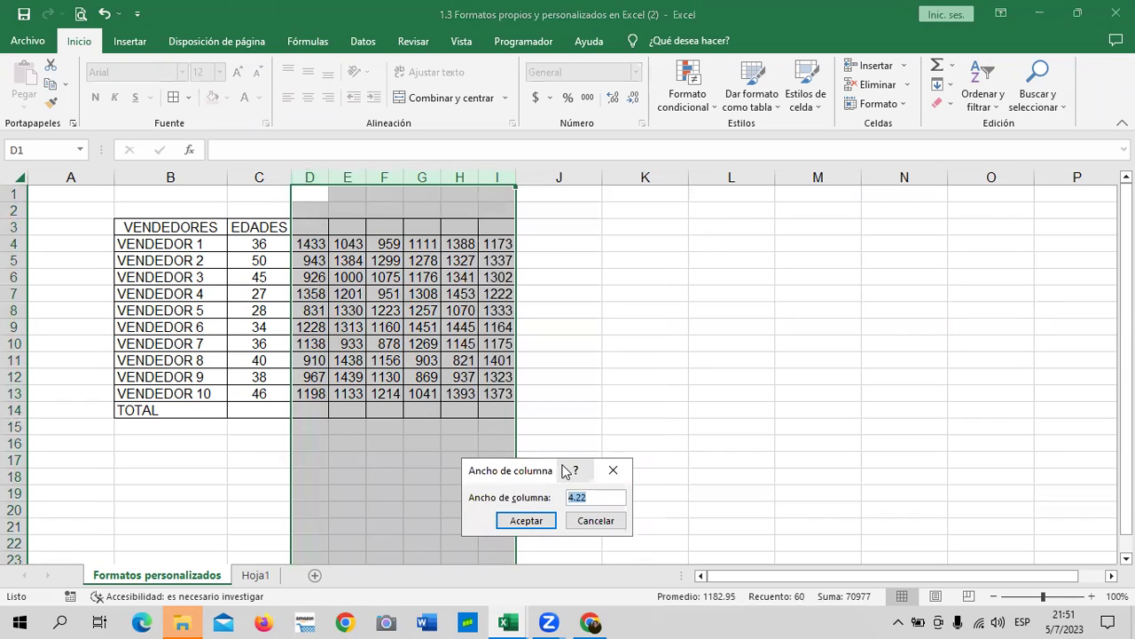
{"action": "left_click_drag", "start_coordinate": [547, 470], "coordinate": [684, 249]}
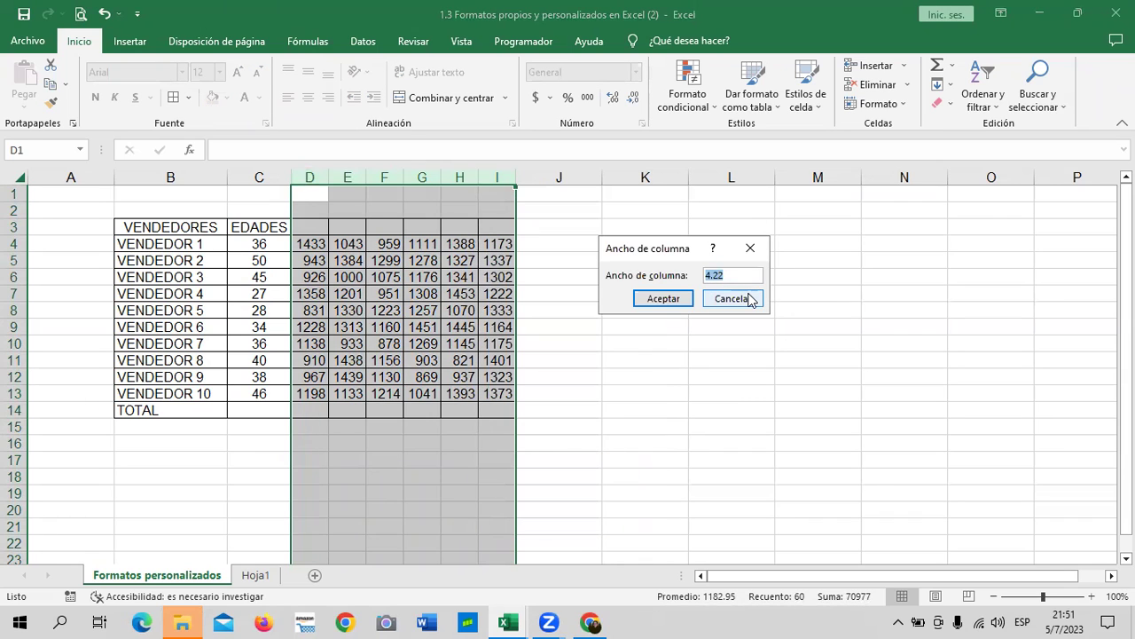
{"action": "key", "text": "BackSpace"}
{"action": "key", "text": "Return"}
{"action": "left_click", "coordinate": [725, 317]}
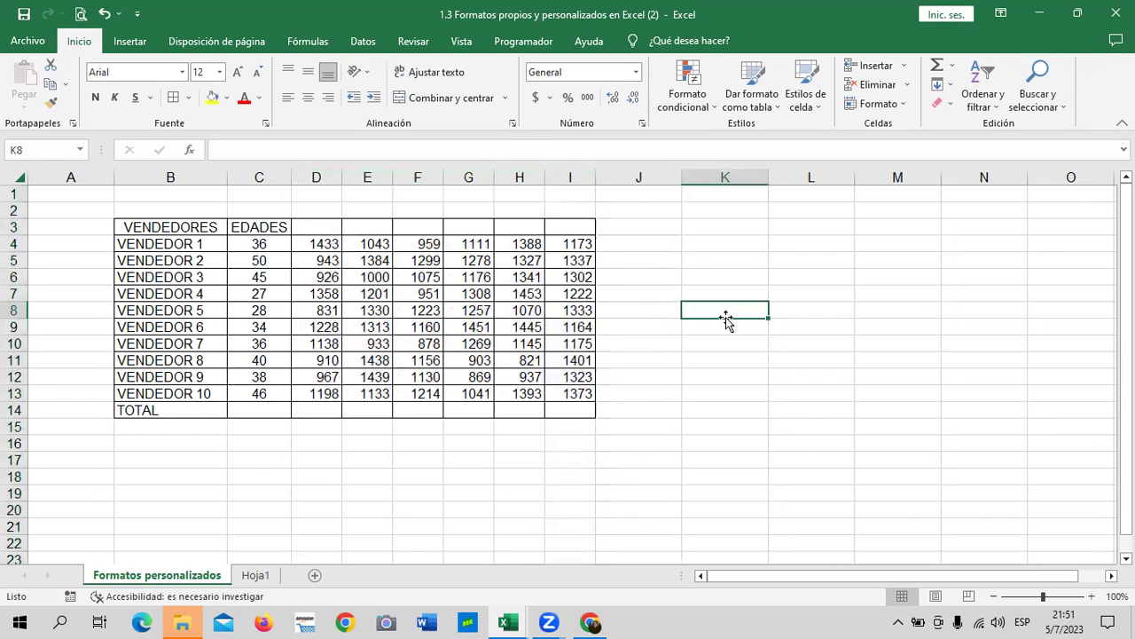
Add AutoSum totals for columns D, E and F in row 14
{"action": "left_click_drag", "start_coordinate": [236, 245], "coordinate": [253, 393]}
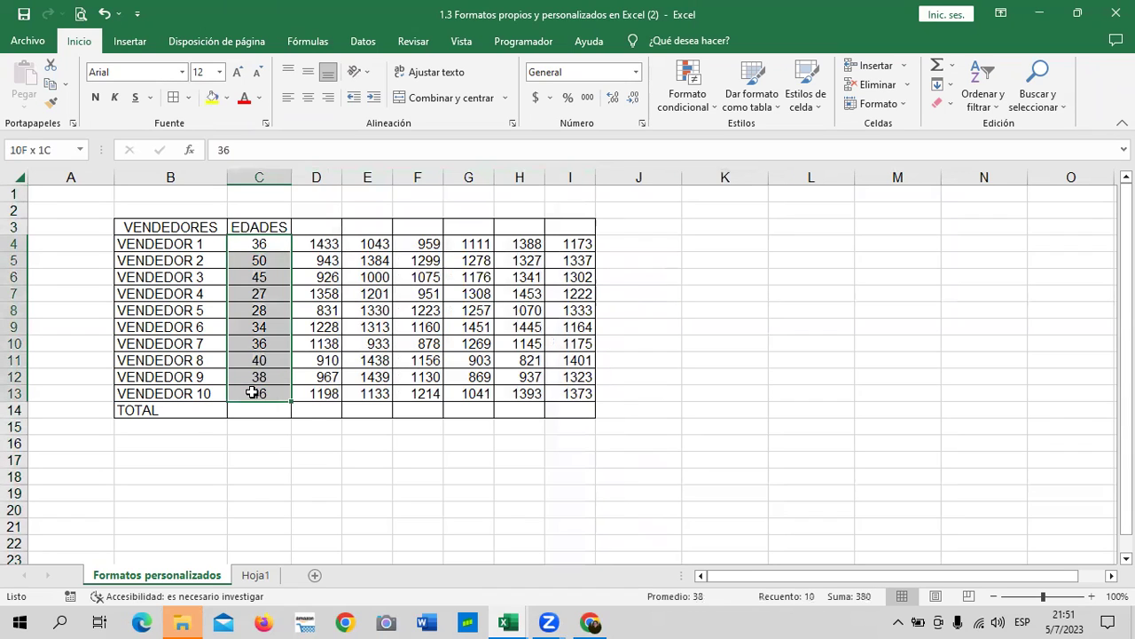
{"action": "left_click", "coordinate": [404, 427]}
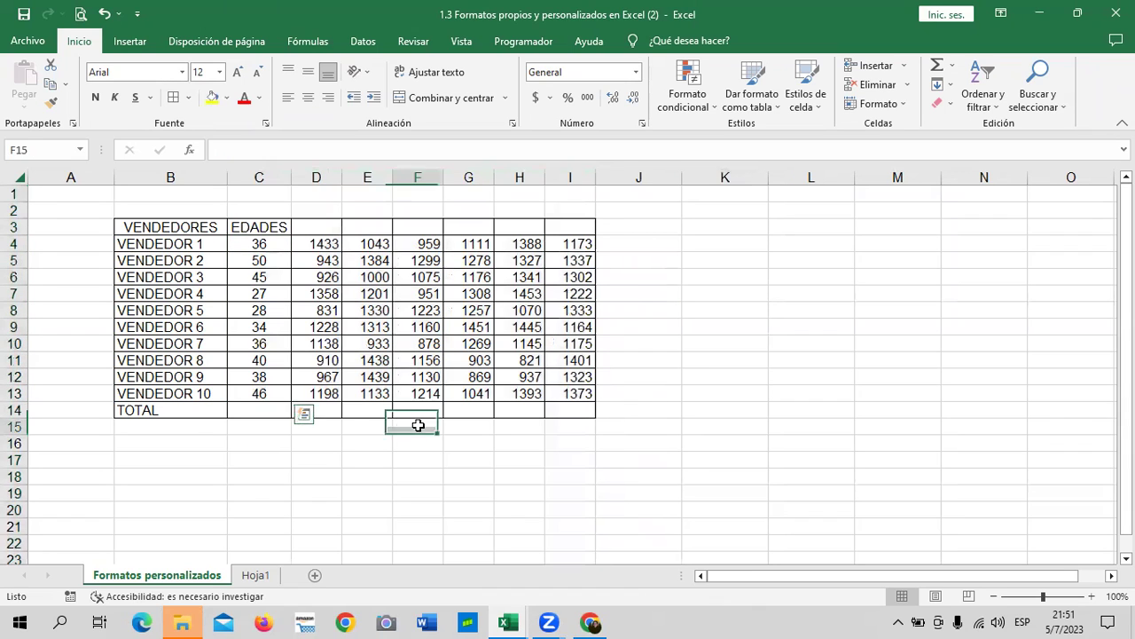
{"action": "left_click", "coordinate": [329, 414]}
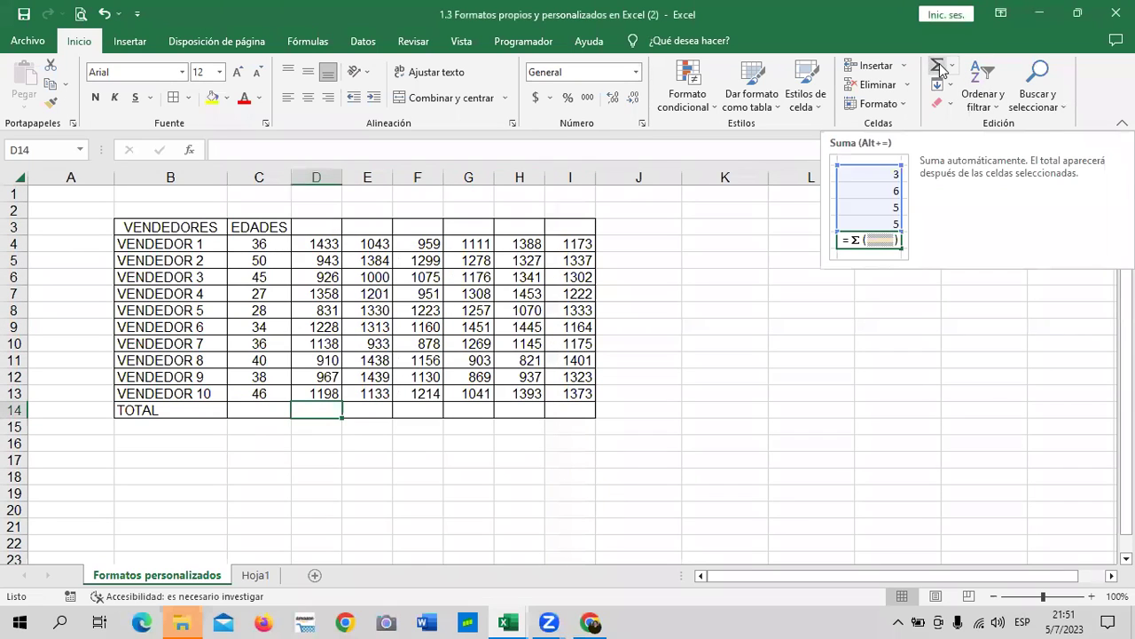
{"action": "left_click", "coordinate": [941, 69]}
{"action": "key", "text": "Return"}
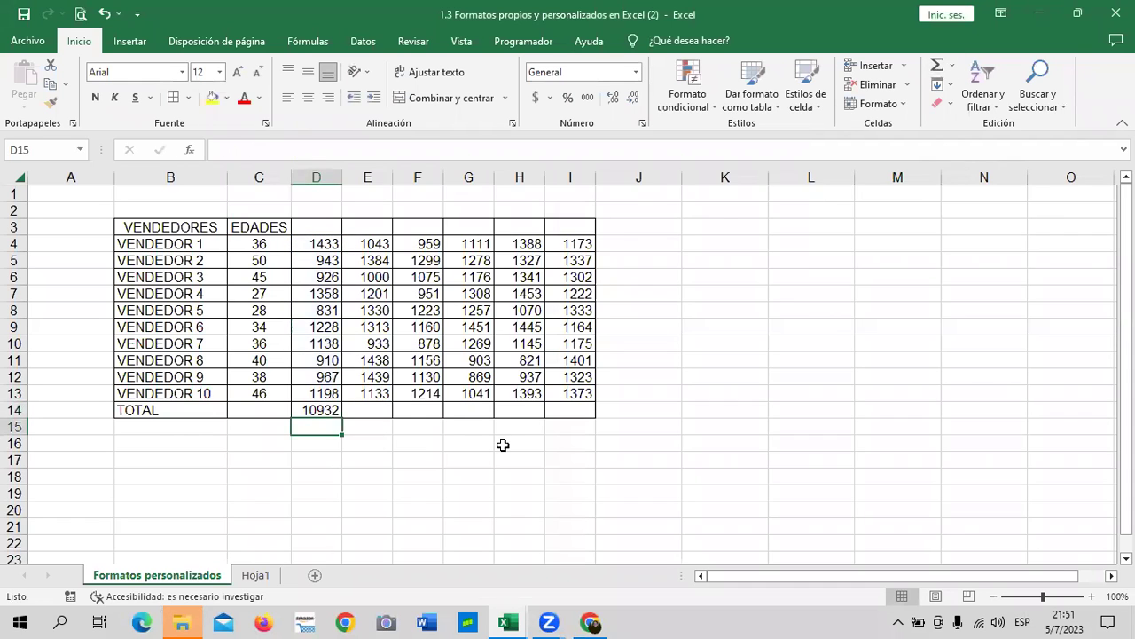
{"action": "left_click", "coordinate": [385, 406]}
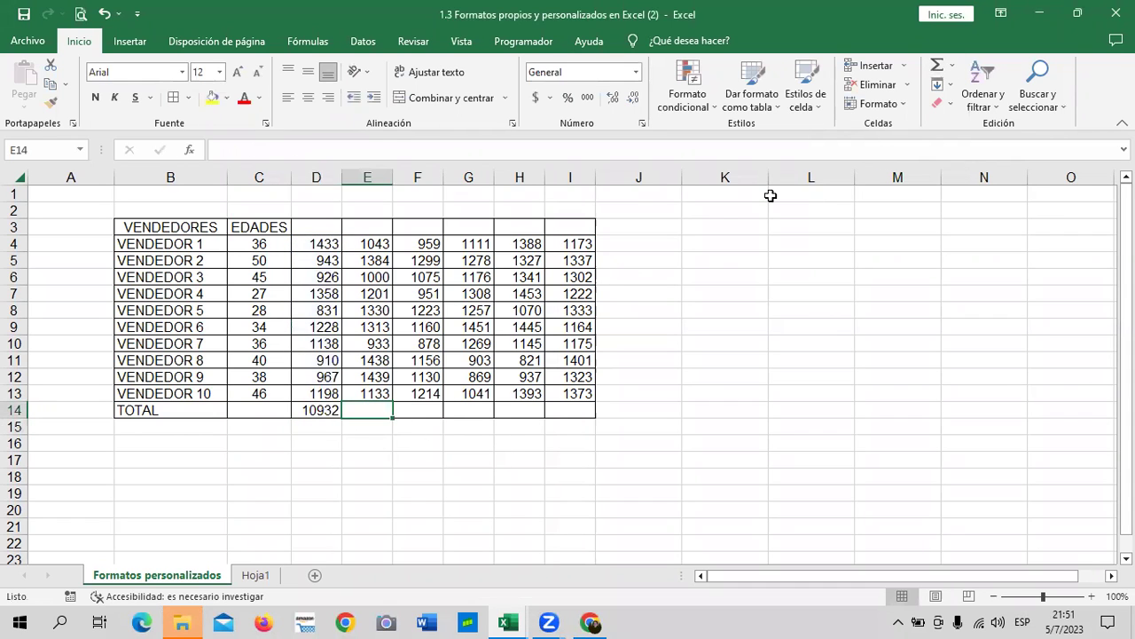
{"action": "left_click", "coordinate": [941, 66]}
{"action": "key", "text": "Return"}
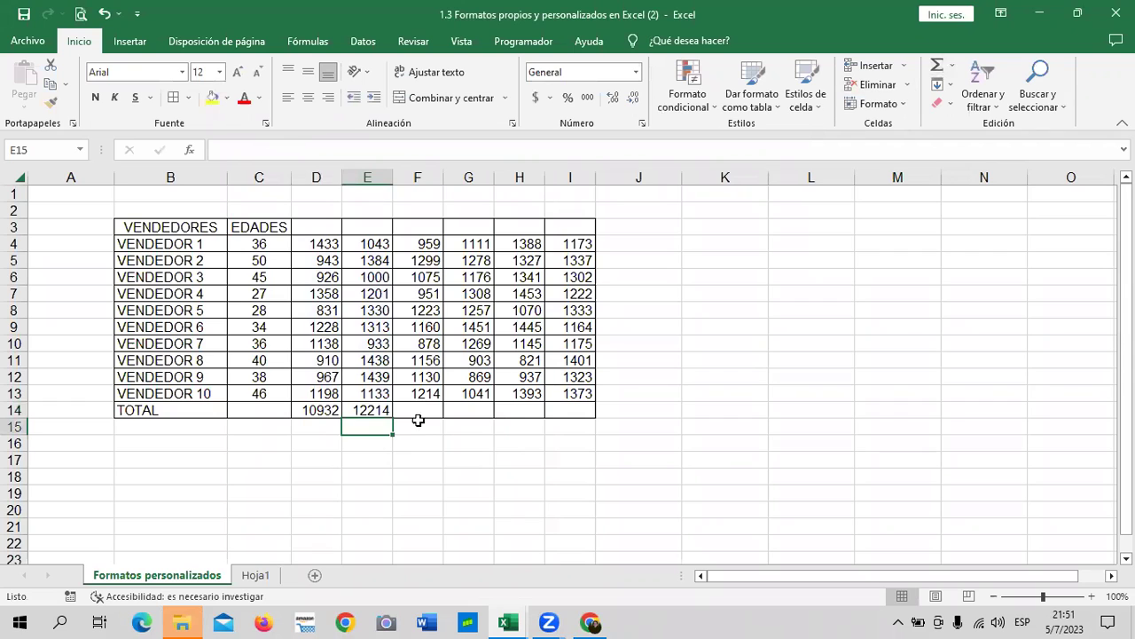
{"action": "left_click", "coordinate": [418, 411]}
{"action": "left_click", "coordinate": [932, 64]}
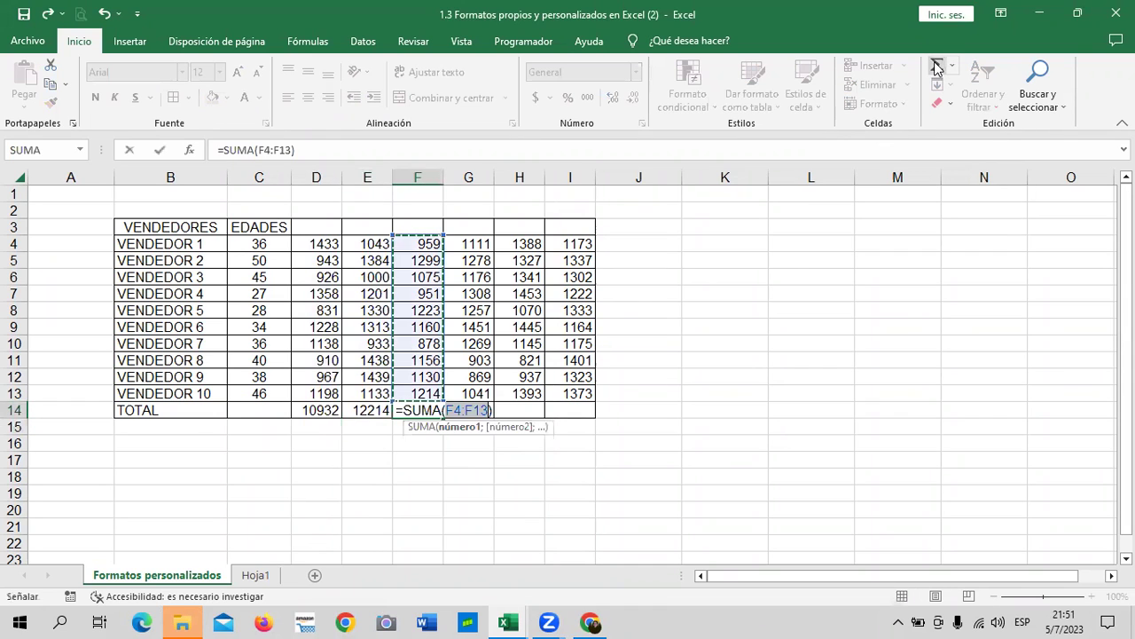
{"action": "key", "text": "Return"}
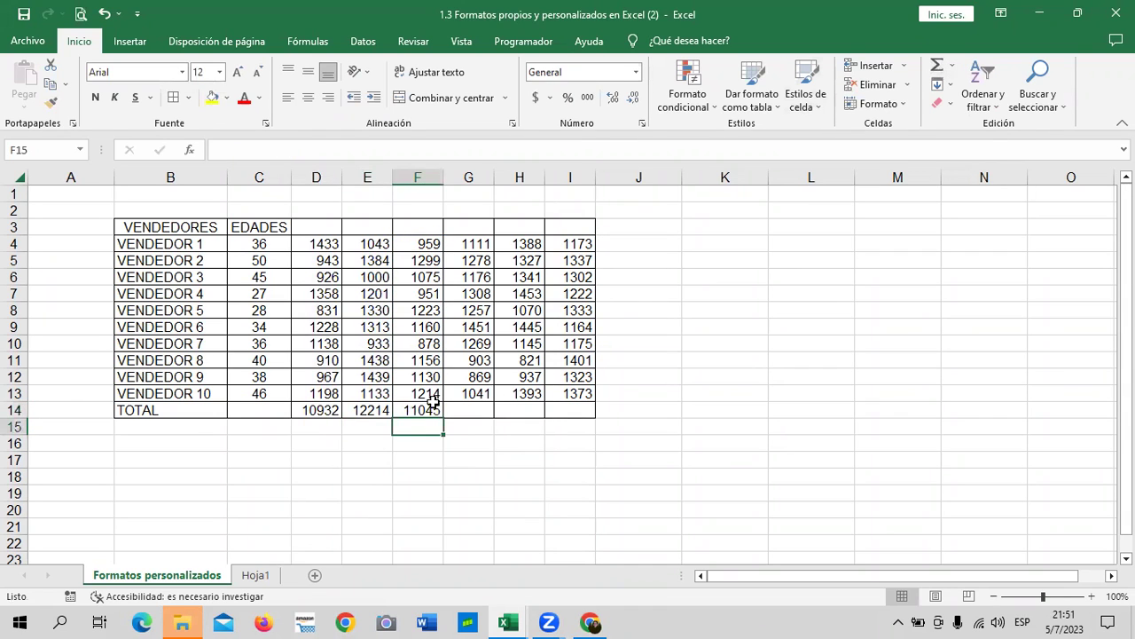
Add SUM totals for columns G, H and I, giving H14 12320 and I14 12803
{"action": "left_click", "coordinate": [466, 409]}
{"action": "left_click", "coordinate": [934, 65]}
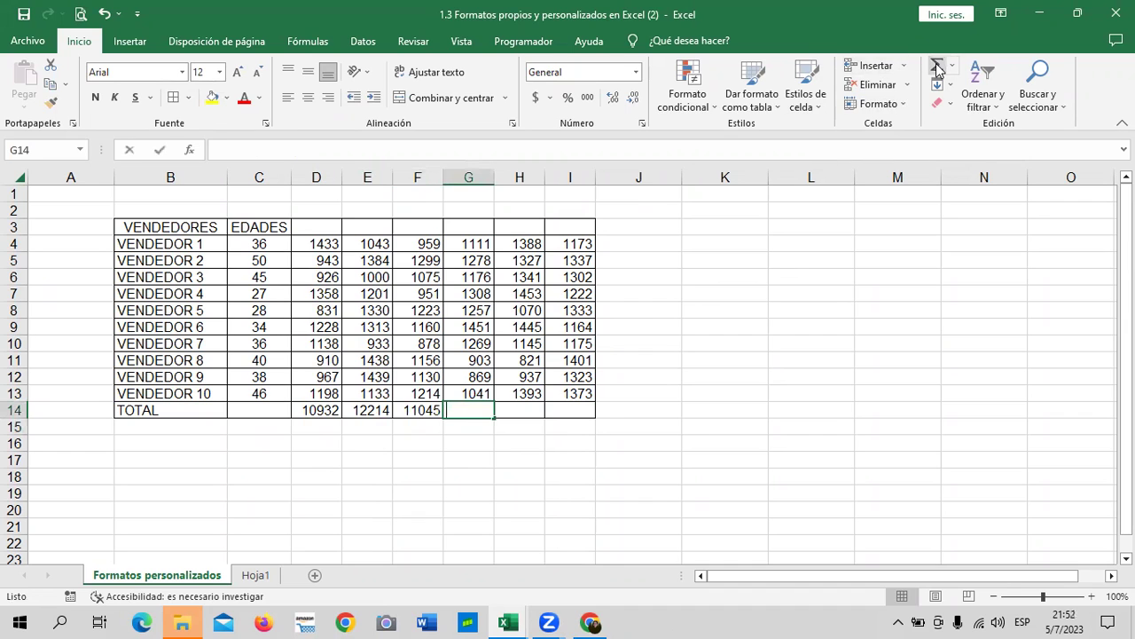
{"action": "key", "text": "Return"}
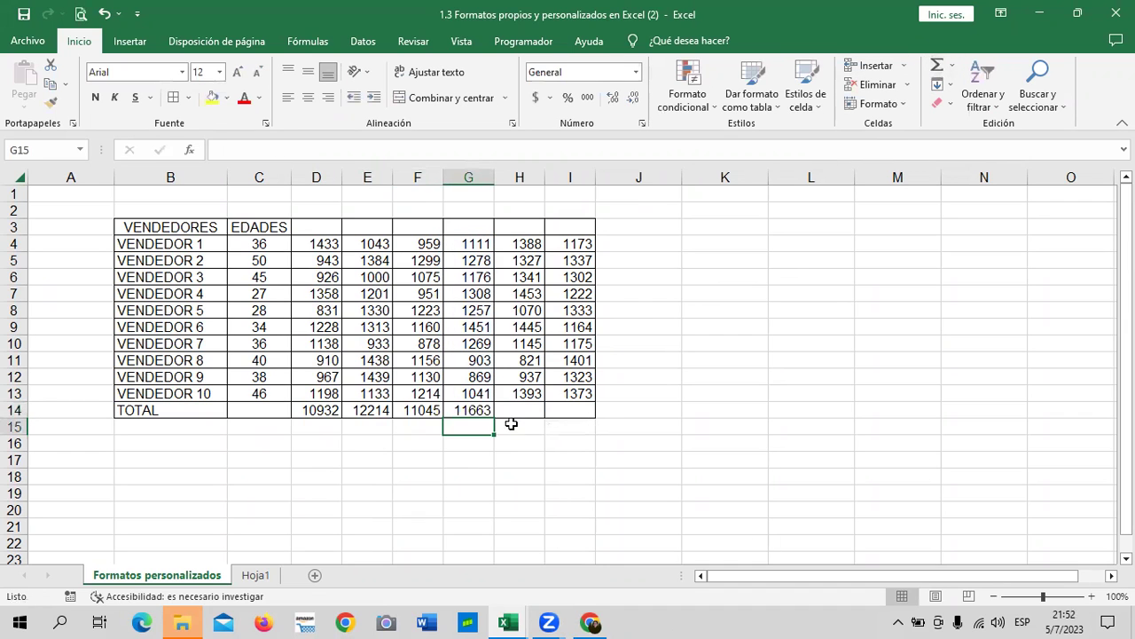
{"action": "left_click", "coordinate": [518, 411]}
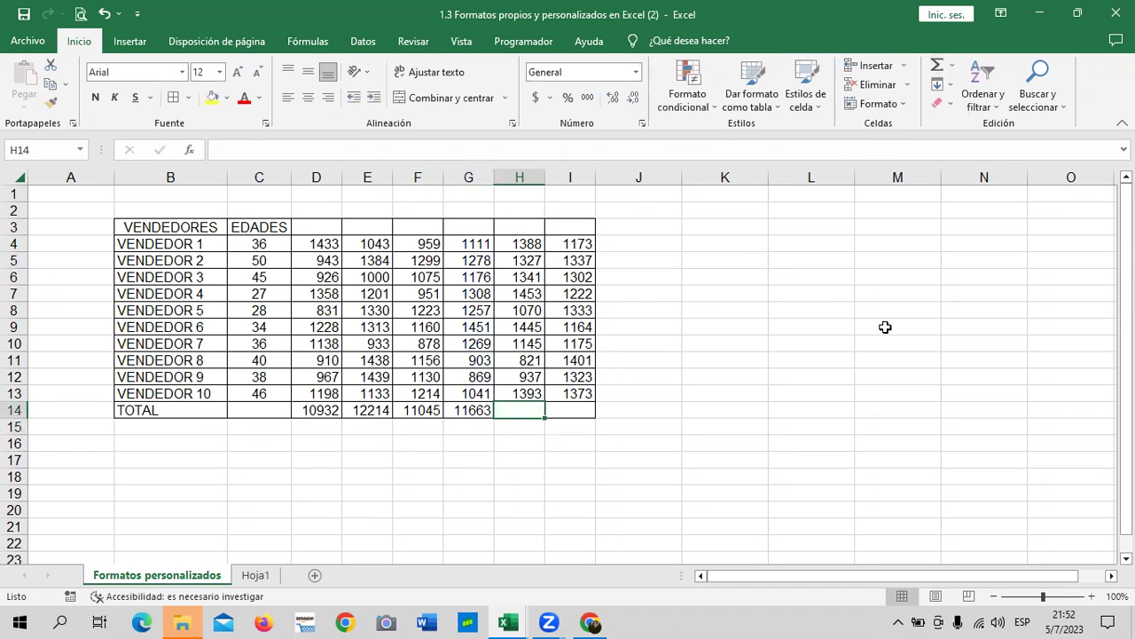
{"action": "left_click", "coordinate": [936, 66]}
{"action": "key", "text": "Return"}
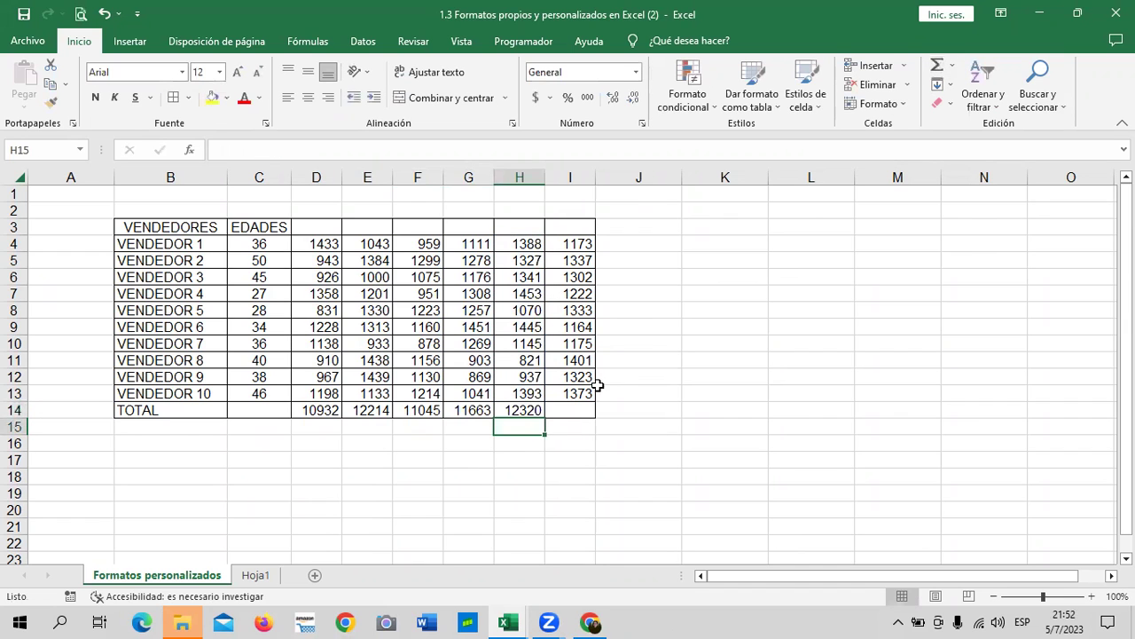
{"action": "left_click", "coordinate": [571, 409]}
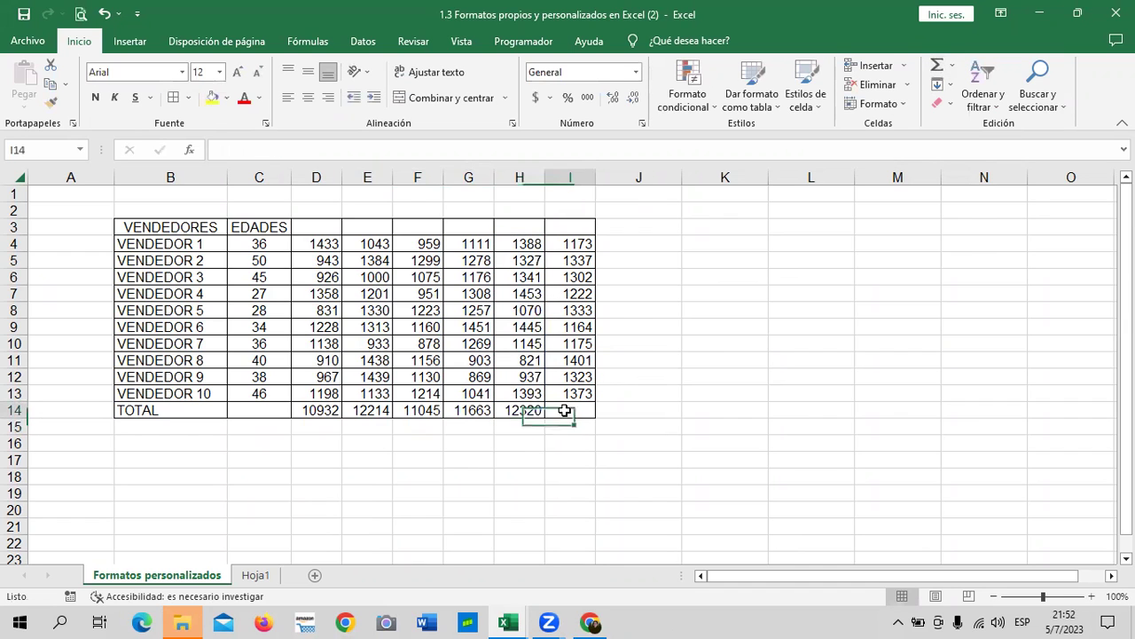
{"action": "left_click", "coordinate": [936, 67]}
{"action": "left_click", "coordinate": [775, 430]}
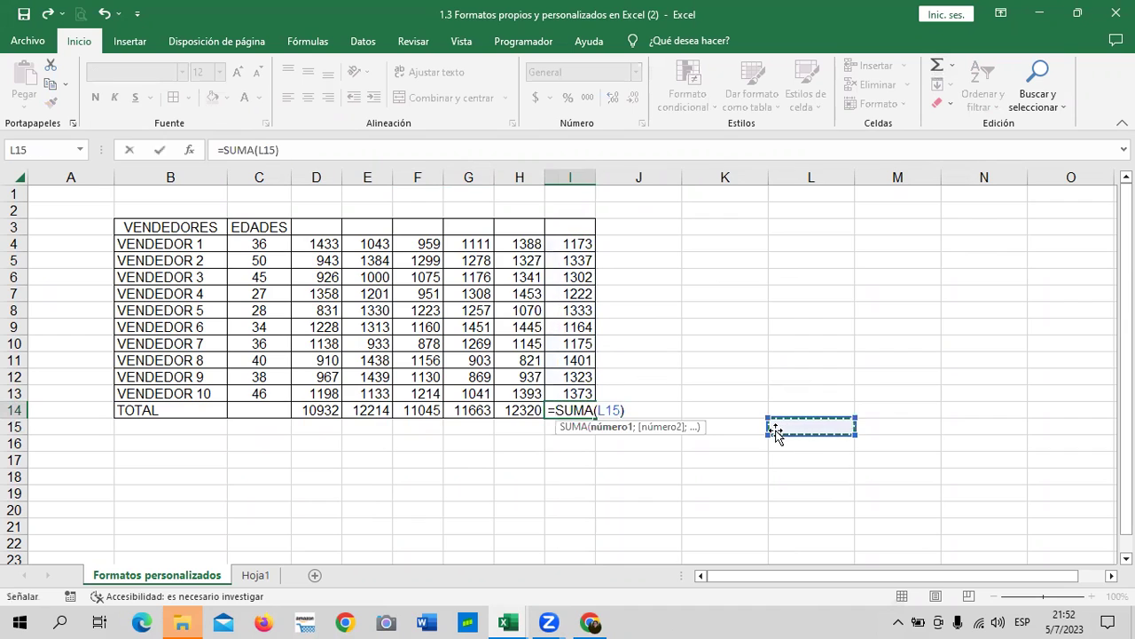
{"action": "key", "text": "Escape"}
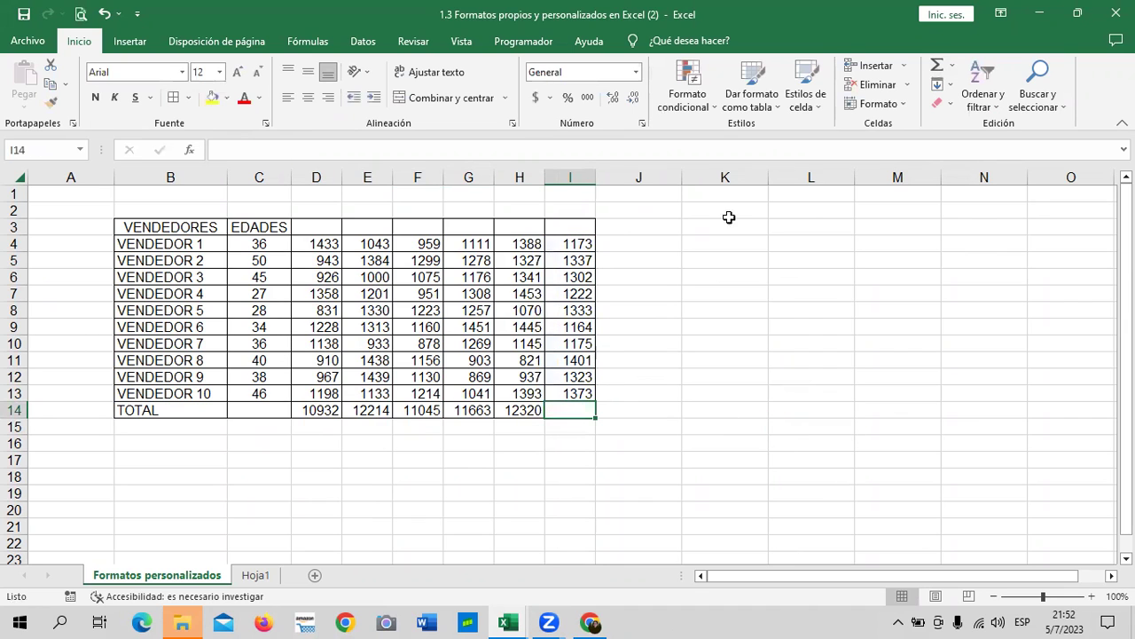
{"action": "left_click", "coordinate": [937, 68]}
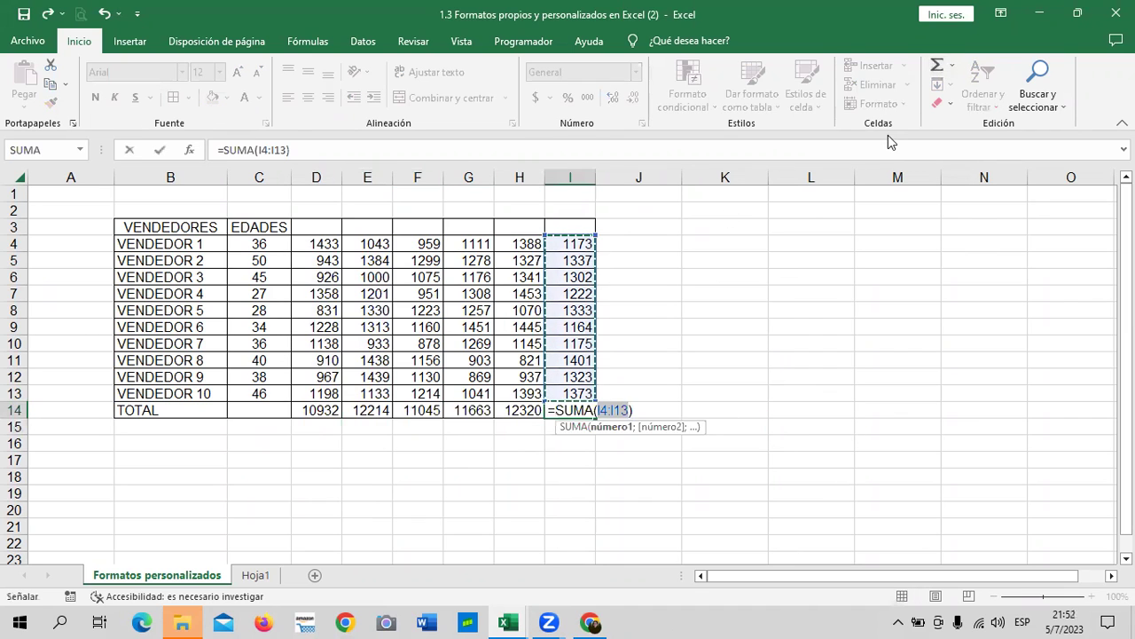
{"action": "key", "text": "Return"}
{"action": "left_click", "coordinate": [742, 408]}
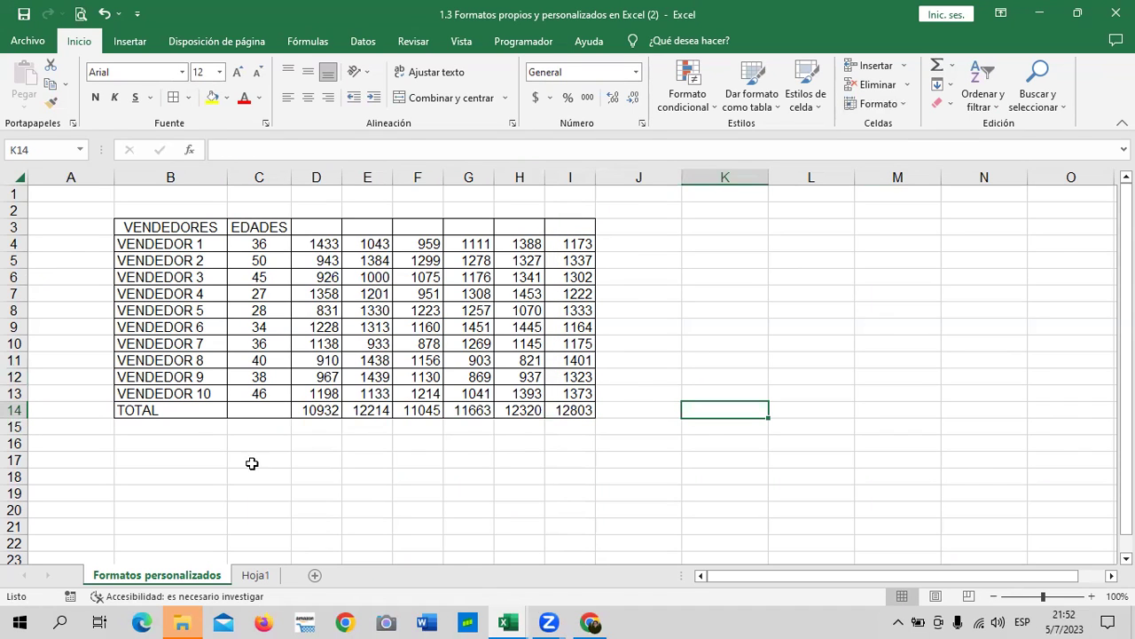
{"action": "left_click_drag", "start_coordinate": [204, 410], "coordinate": [567, 411]}
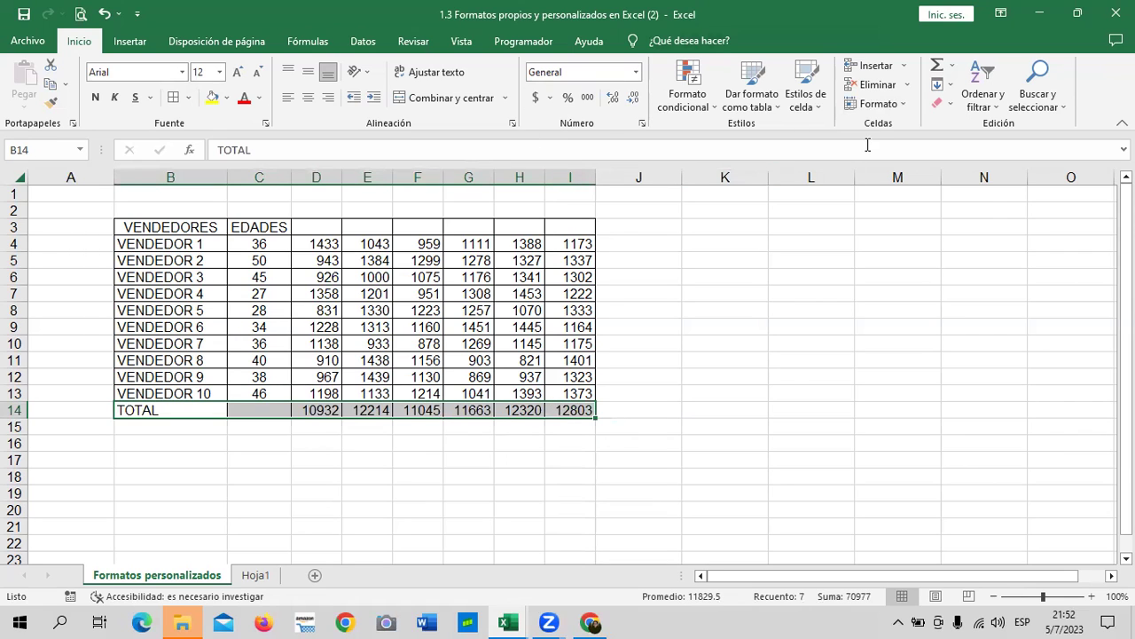
Give the TOTAL row the green Énfasis6 style with slightly larger white text
{"action": "left_click", "coordinate": [823, 110]}
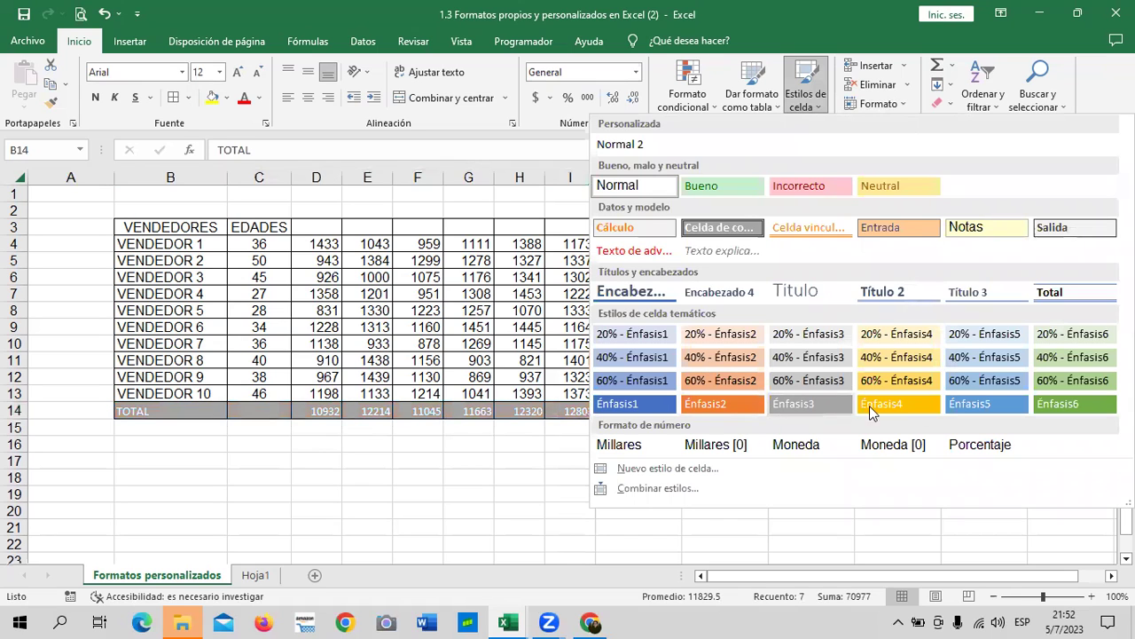
{"action": "left_click", "coordinate": [1081, 401]}
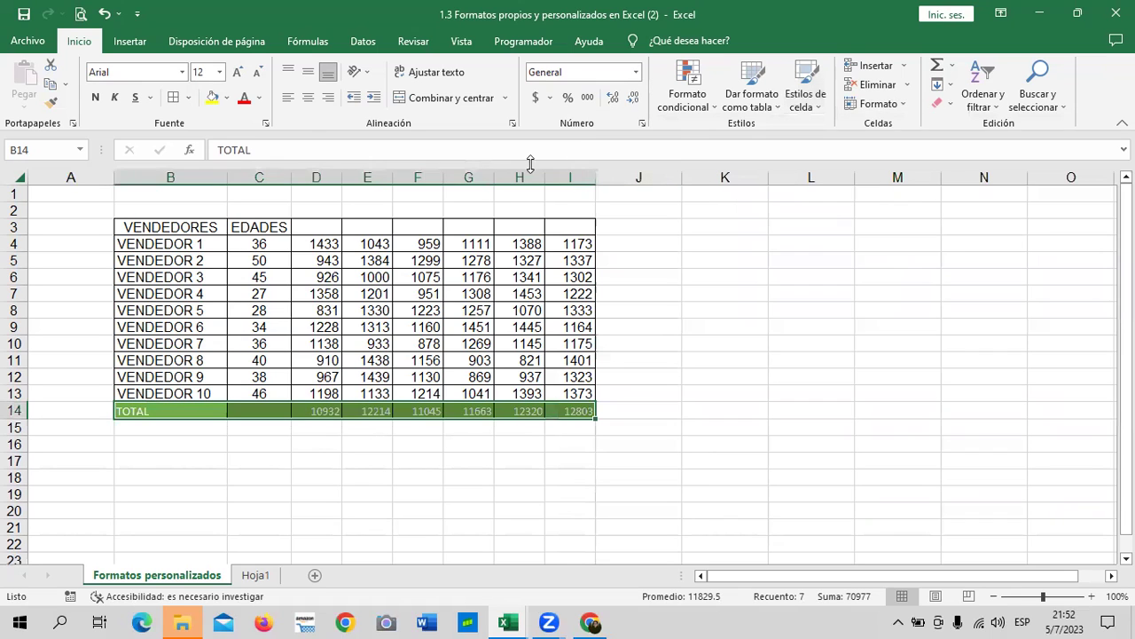
{"action": "left_click", "coordinate": [237, 73]}
{"action": "left_click", "coordinate": [238, 73]}
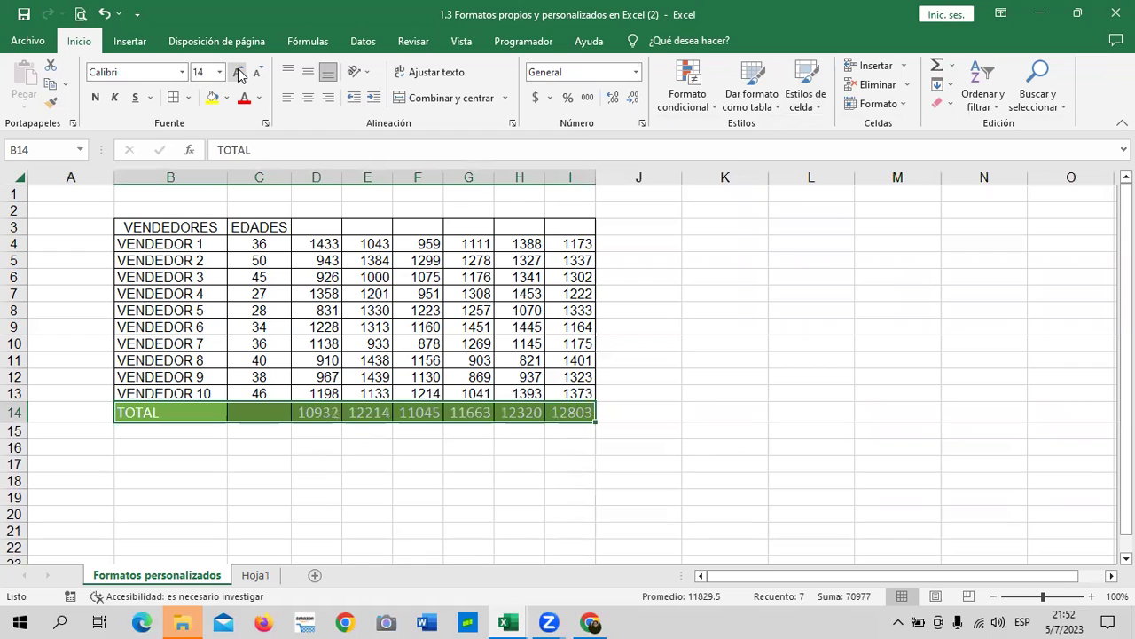
{"action": "left_click", "coordinate": [238, 72]}
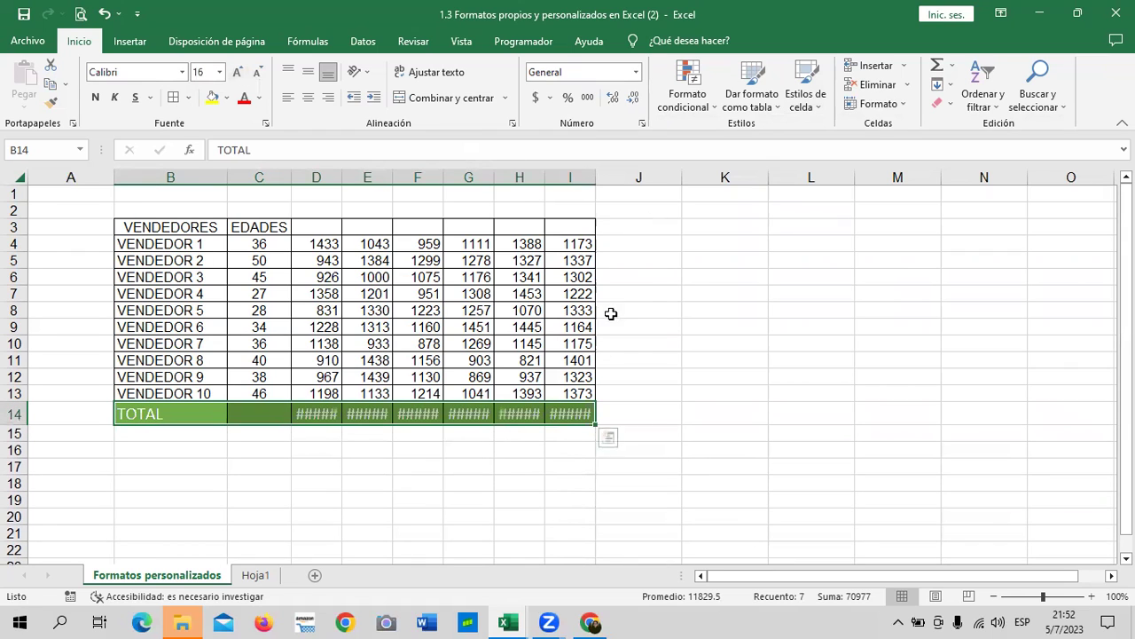
{"action": "left_click", "coordinate": [258, 72]}
{"action": "left_click", "coordinate": [720, 410]}
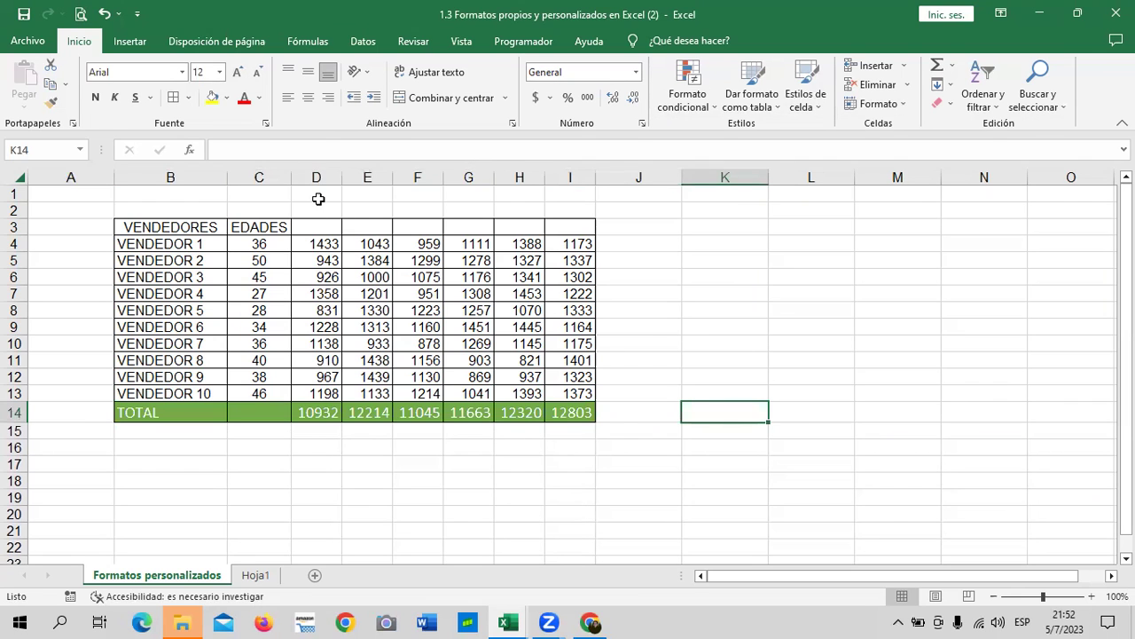
Set the width of columns D through I to 8
{"action": "left_click_drag", "start_coordinate": [319, 177], "coordinate": [571, 176]}
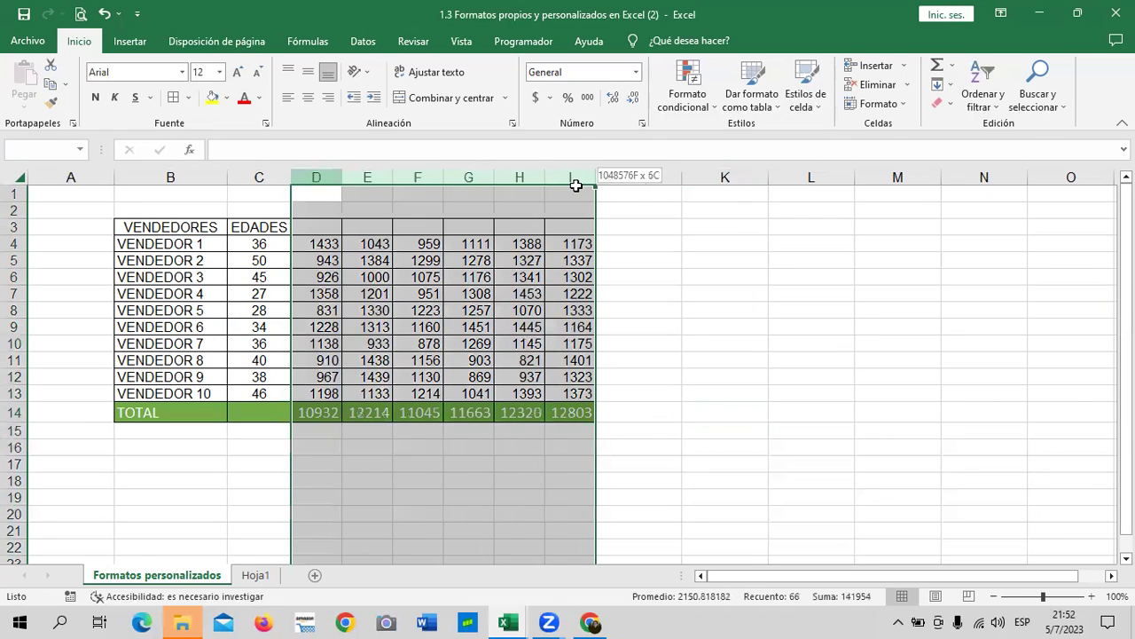
{"action": "right_click", "coordinate": [531, 248]}
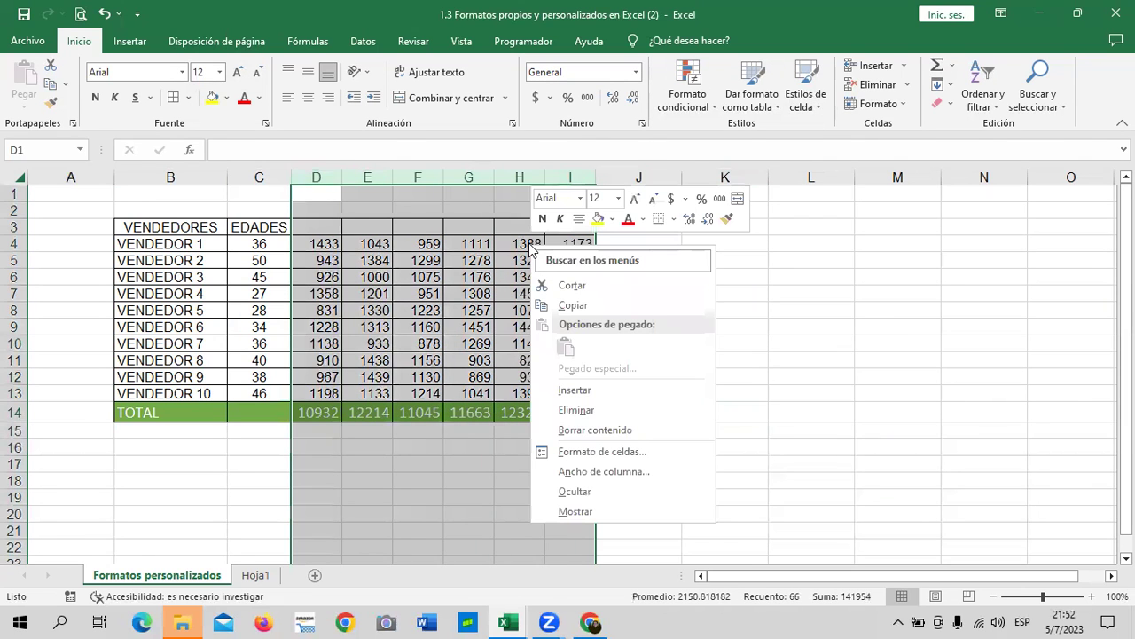
{"action": "left_click", "coordinate": [626, 472]}
{"action": "type", "text": "8"}
{"action": "key", "text": "Return"}
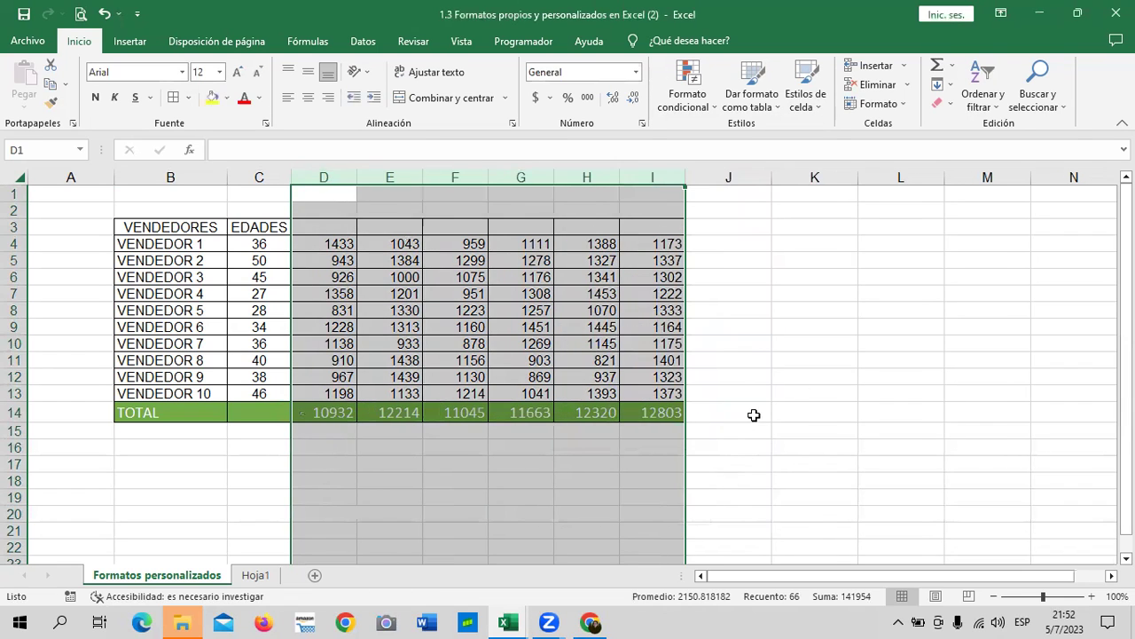
{"action": "left_click_drag", "start_coordinate": [750, 428], "coordinate": [752, 413]}
{"action": "left_click", "coordinate": [809, 344]}
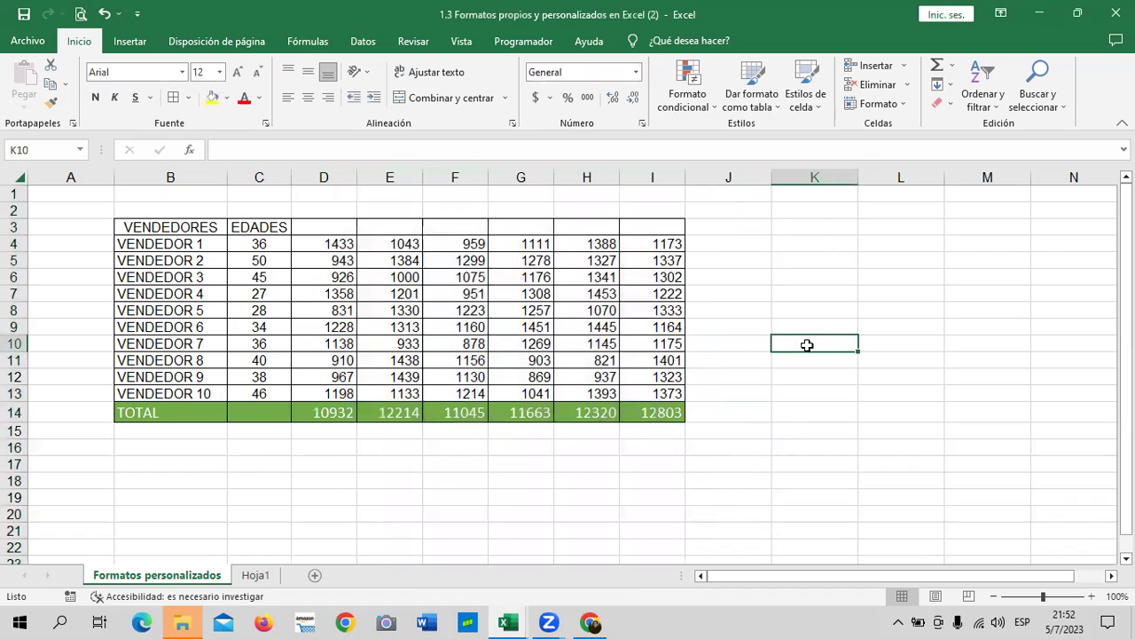
{"action": "left_click", "coordinate": [416, 499]}
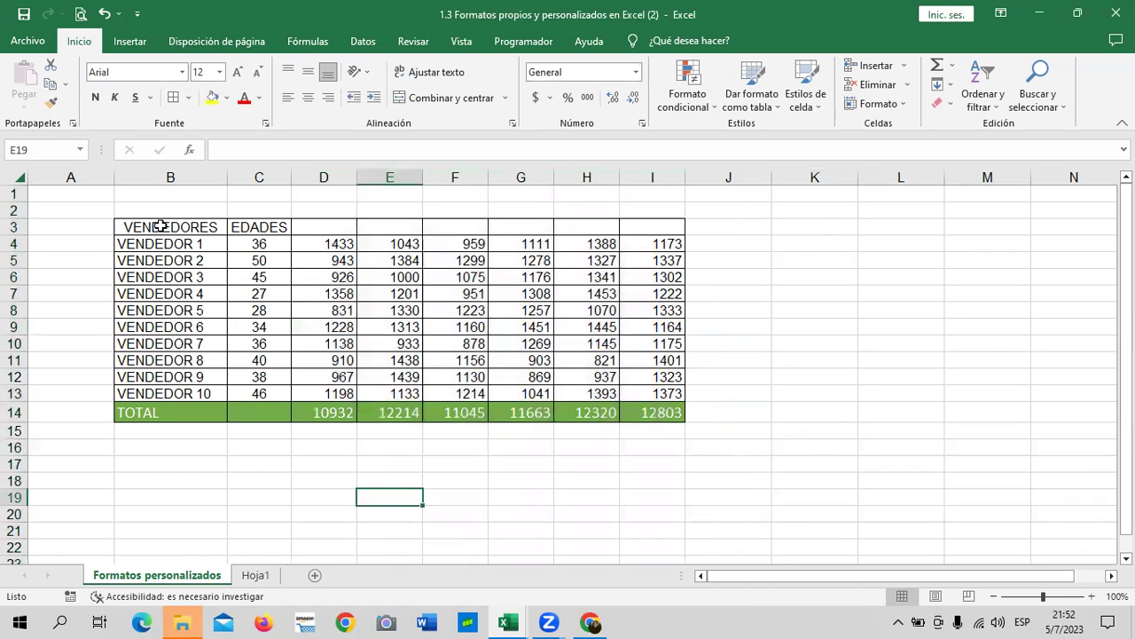
Apply the green Énfasis6 cell style to header row B3:I3
{"action": "left_click_drag", "start_coordinate": [157, 227], "coordinate": [652, 227]}
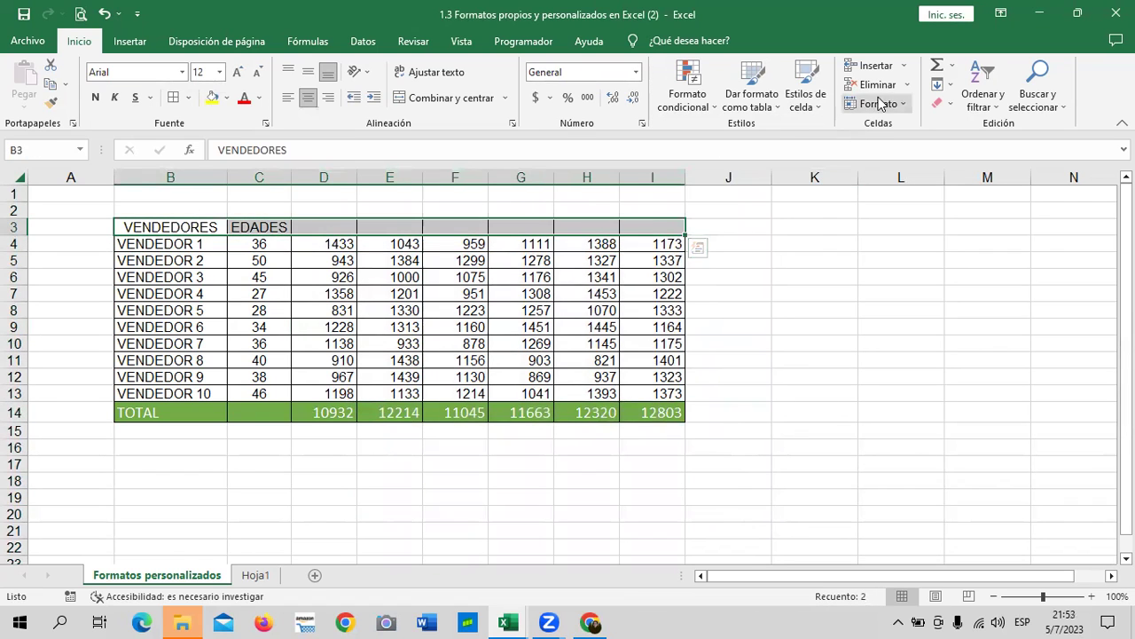
{"action": "left_click", "coordinate": [804, 104]}
{"action": "left_click", "coordinate": [1078, 398]}
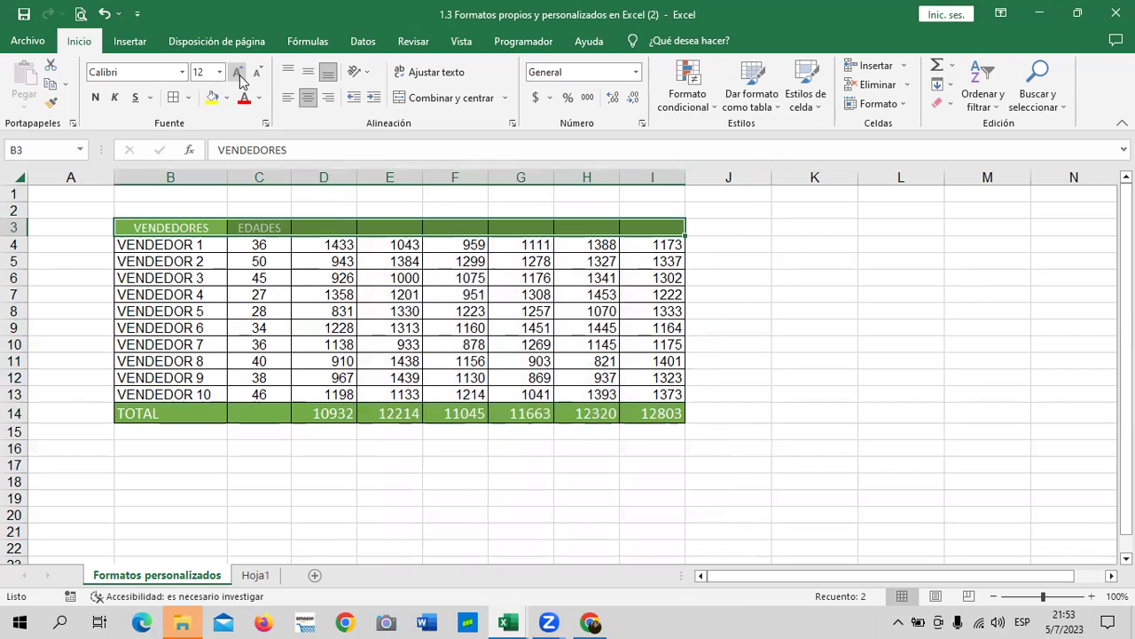
{"action": "left_click", "coordinate": [740, 314]}
Label D3 as KM, replacing the initial KILOMETROS entry
{"action": "left_click", "coordinate": [200, 222]}
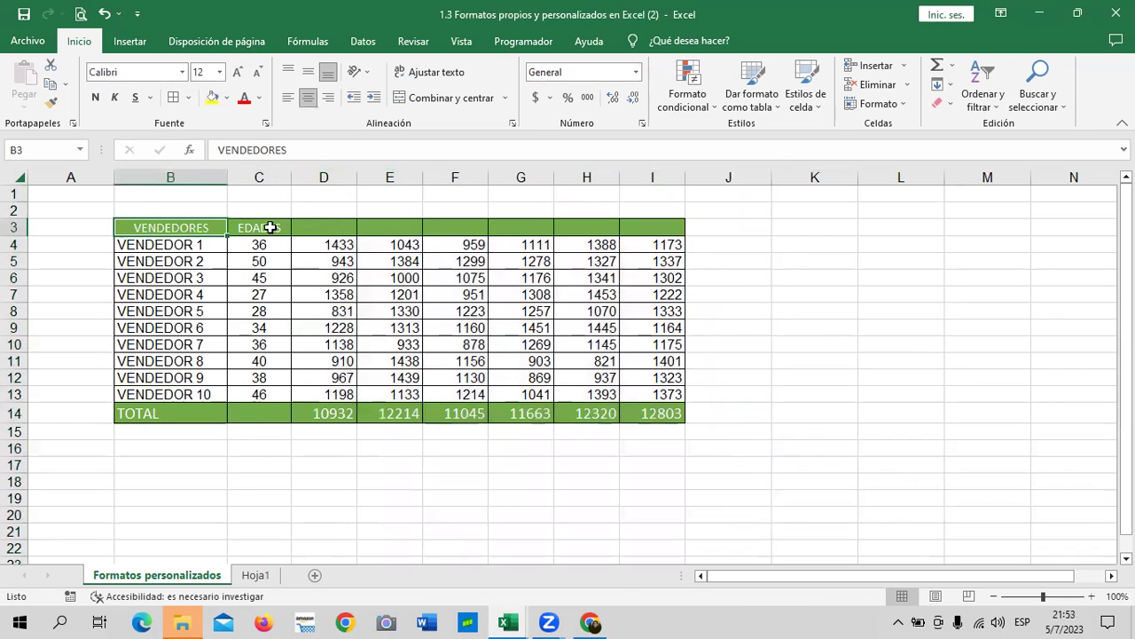
{"action": "left_click", "coordinate": [270, 227]}
{"action": "left_click", "coordinate": [326, 222]}
{"action": "type", "text": "K"}
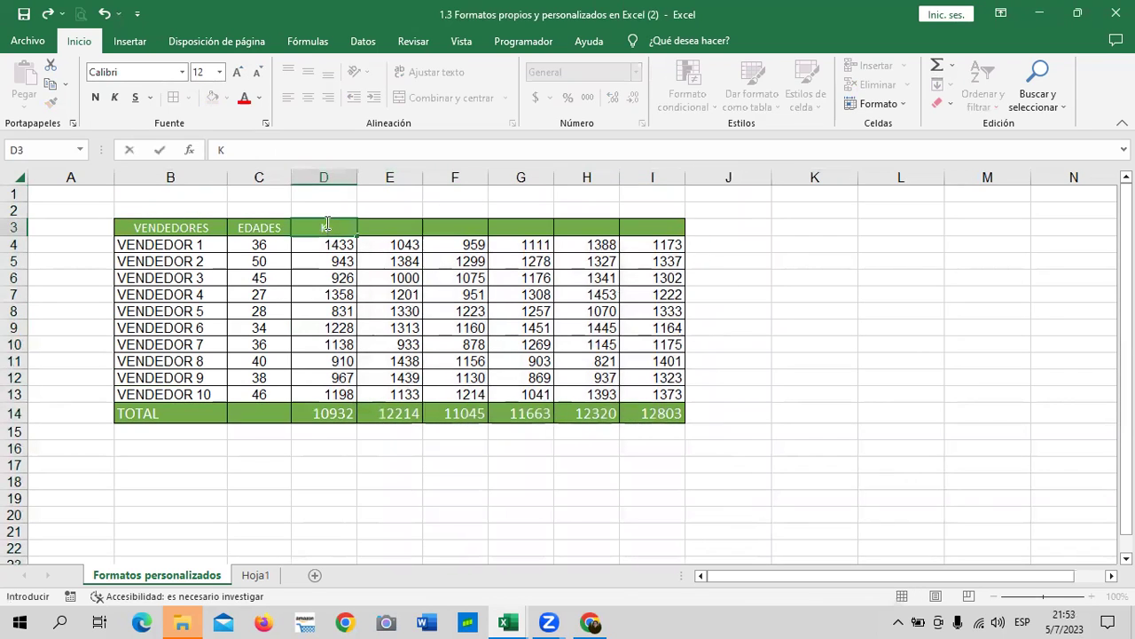
{"action": "type", "text": "ILOMETROS"}
{"action": "key", "text": "Return"}
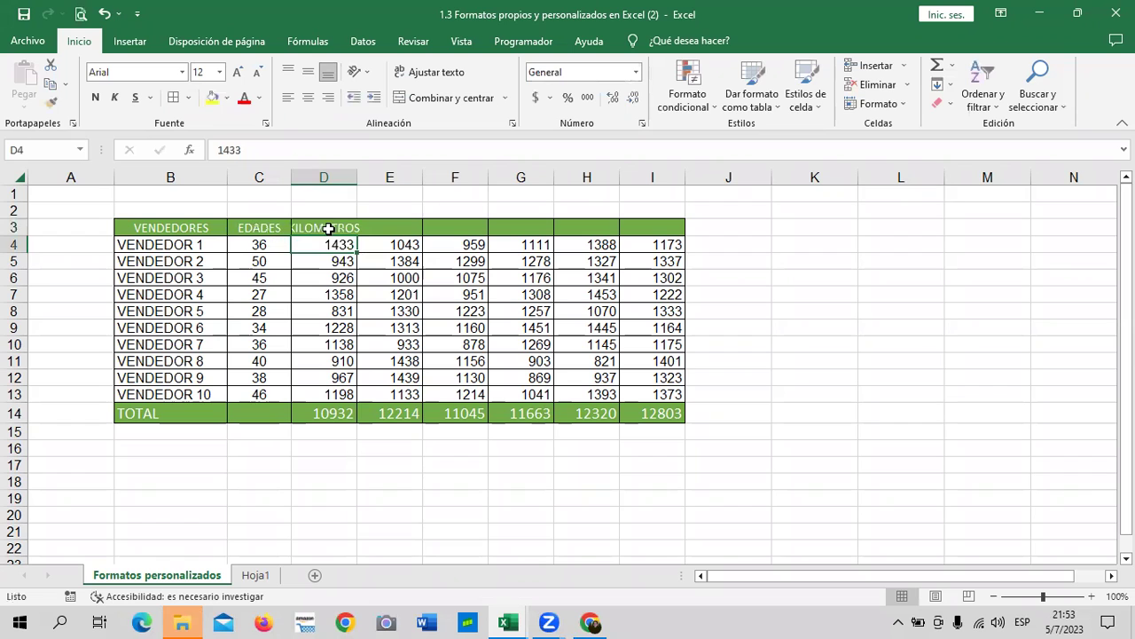
{"action": "left_click", "coordinate": [328, 229]}
{"action": "left_click", "coordinate": [339, 149]}
{"action": "key", "text": "BackSpace"}
{"action": "key", "text": "BackSpace"}
{"action": "key", "text": "BackSpace"}
{"action": "key", "text": "BackSpace"}
{"action": "type", "text": "M"}
{"action": "key", "text": "Return"}
Label E3 as CM and F3 as M
{"action": "left_click", "coordinate": [397, 223]}
{"action": "type", "text": "CM"}
{"action": "key", "text": "Return"}
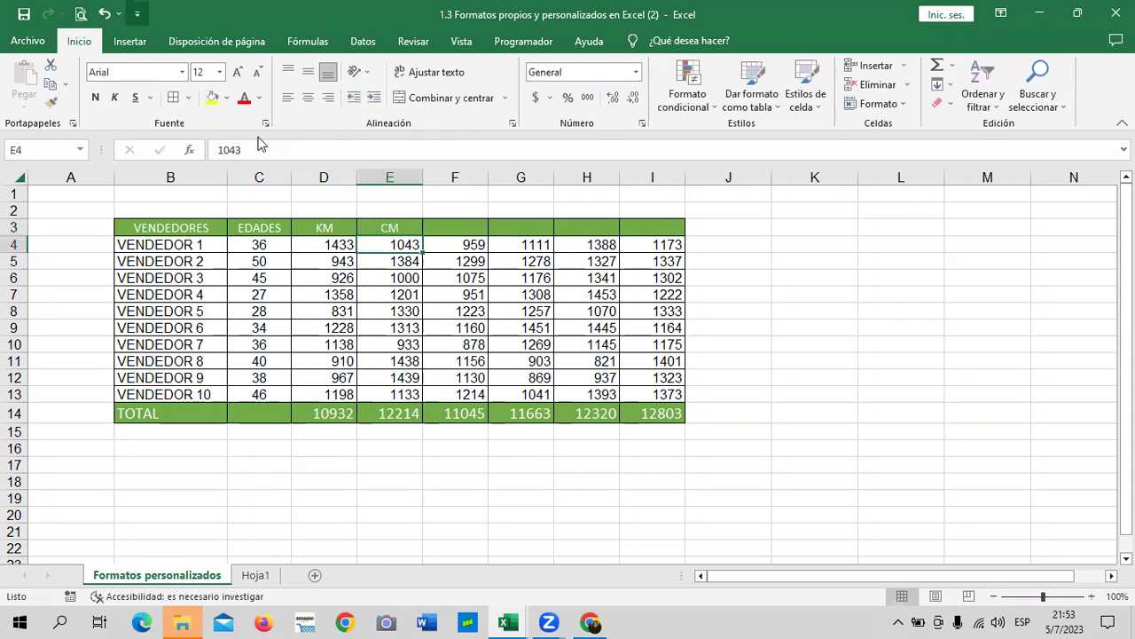
{"action": "left_click", "coordinate": [471, 230]}
{"action": "type", "text": "M"}
{"action": "key", "text": "Return"}
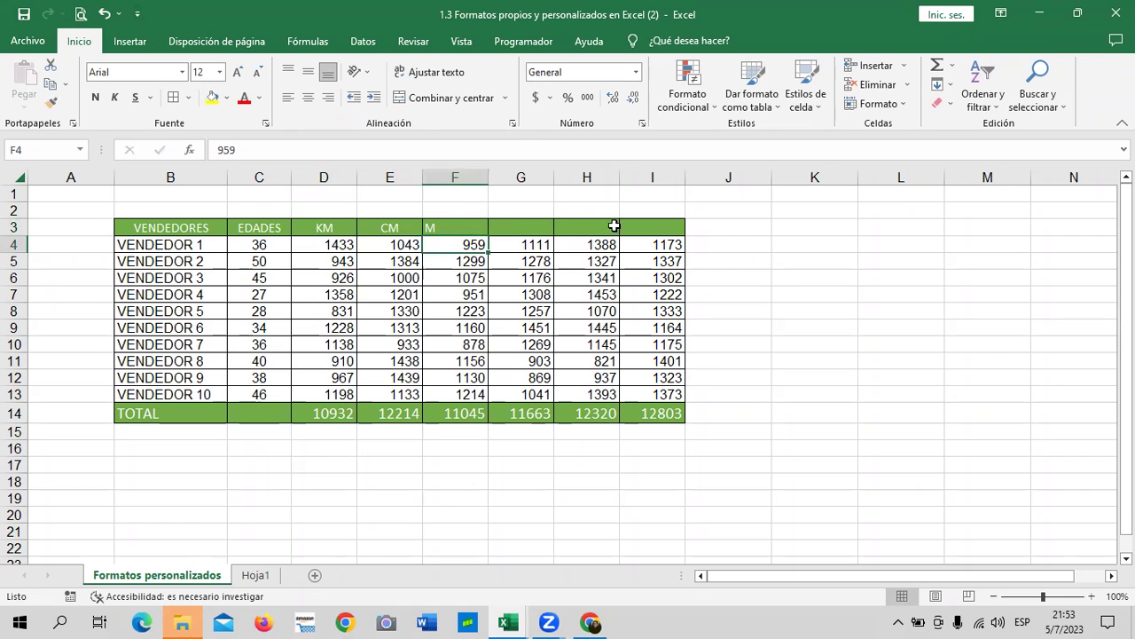
Centre the header labels in C3:I3 and label G3 as GB
{"action": "left_click_drag", "start_coordinate": [242, 228], "coordinate": [649, 229]}
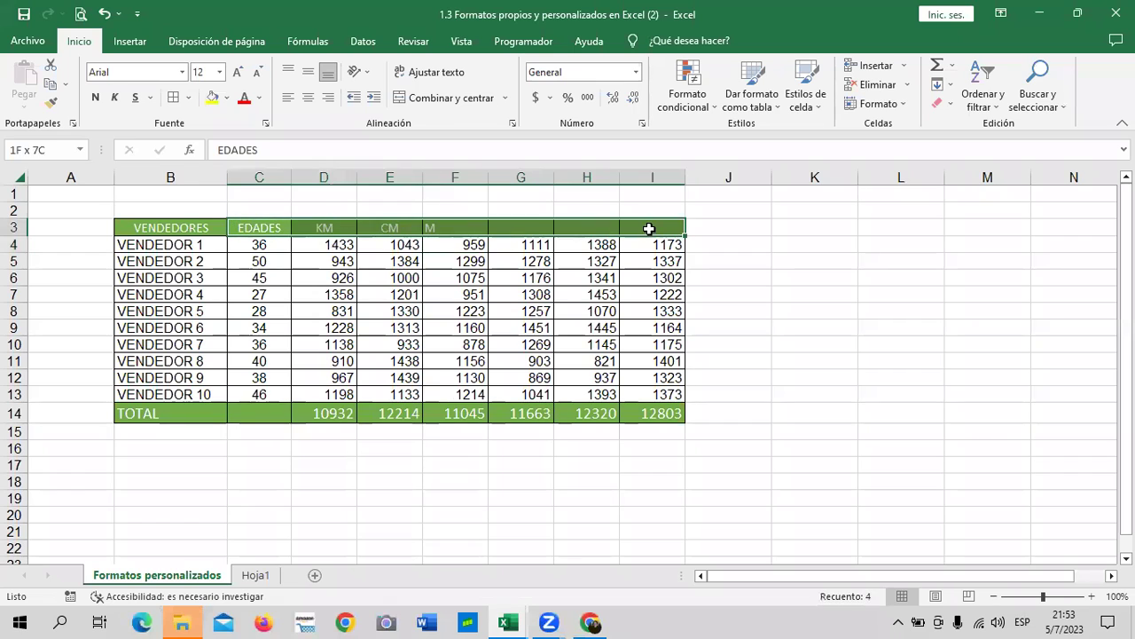
{"action": "left_click", "coordinate": [309, 98]}
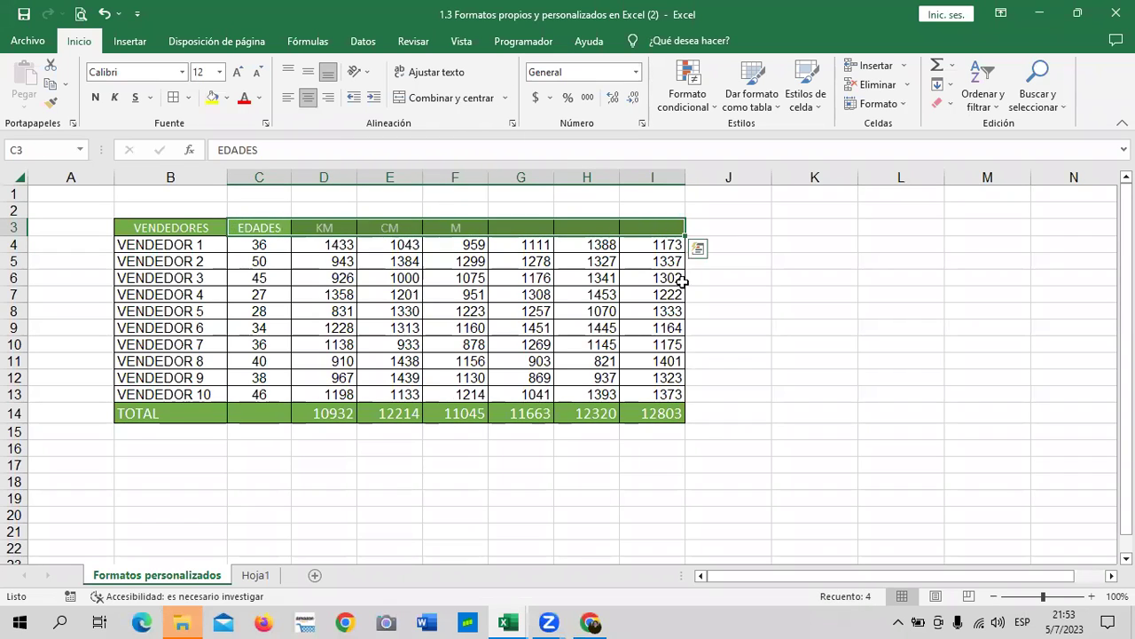
{"action": "left_click", "coordinate": [528, 228]}
{"action": "type", "text": "GB"}
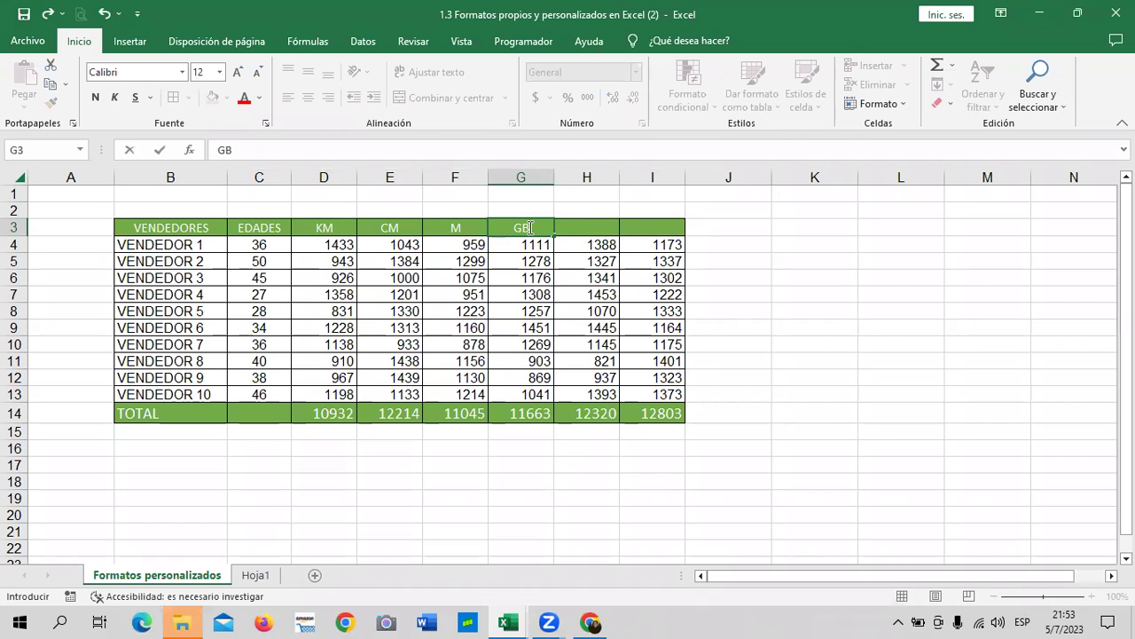
{"action": "key", "text": "Return"}
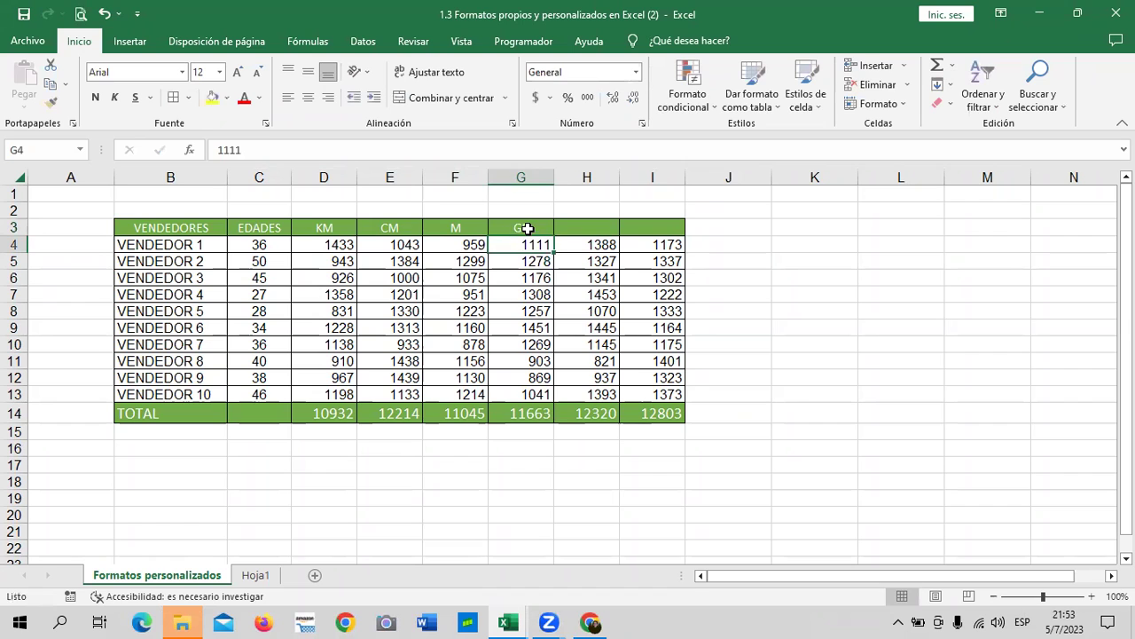
{"action": "left_click", "coordinate": [941, 363]}
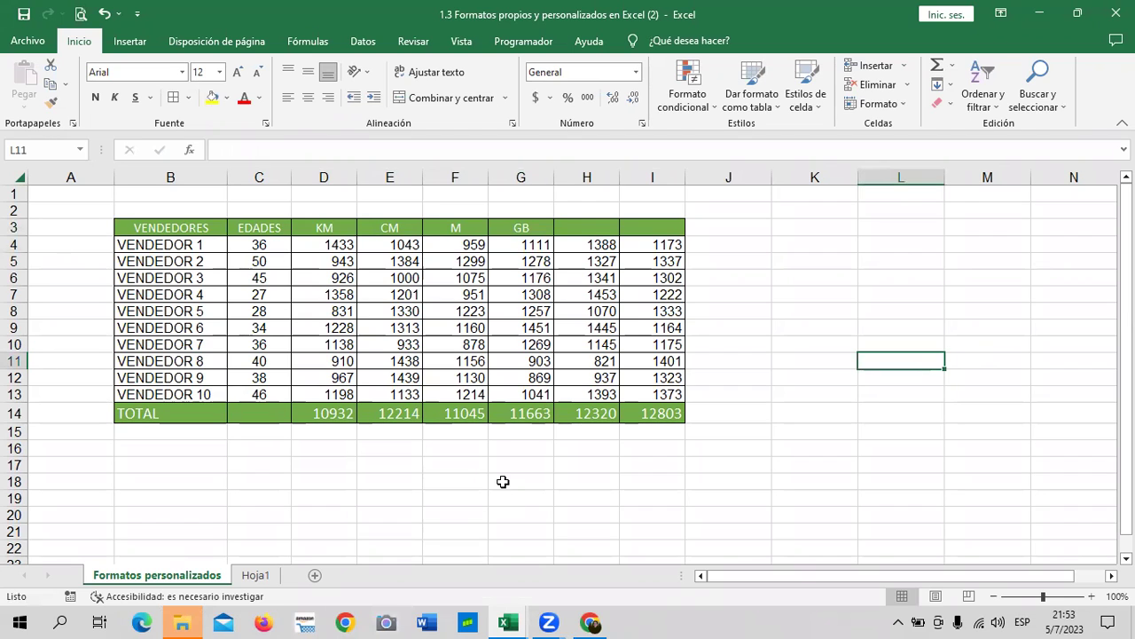
{"action": "left_click", "coordinate": [261, 412]}
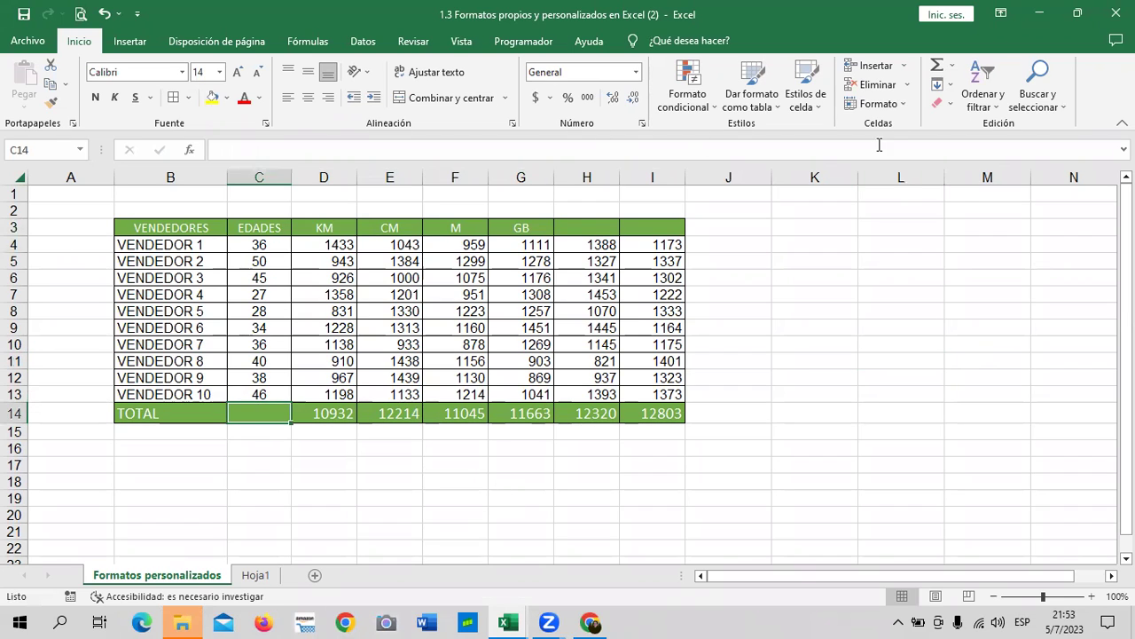
{"action": "left_click", "coordinate": [937, 66]}
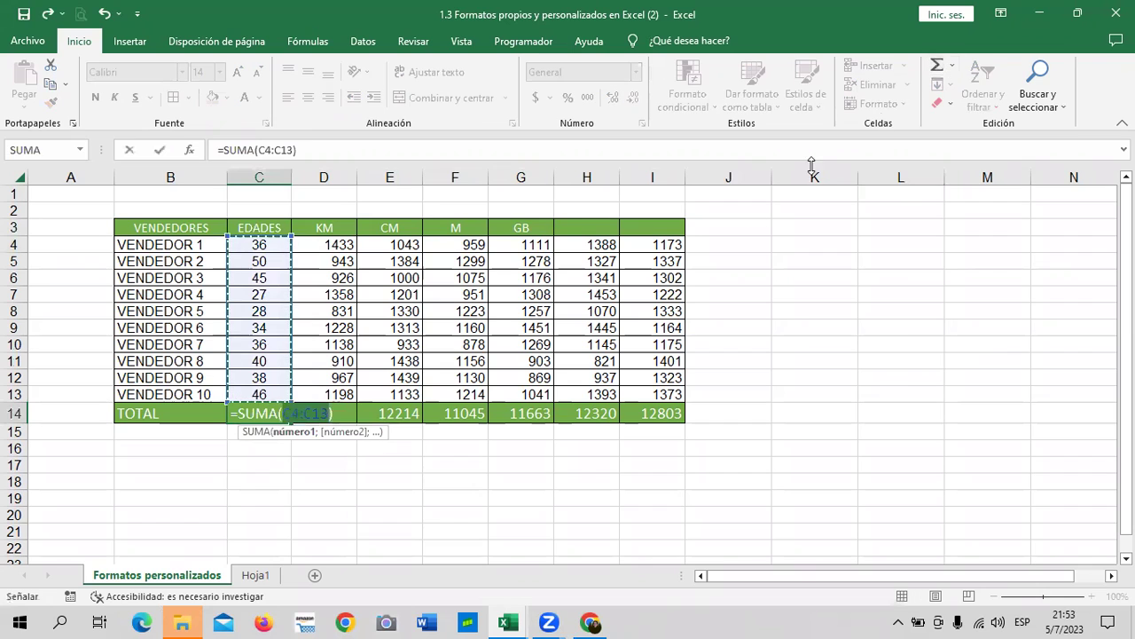
{"action": "key", "text": "Return"}
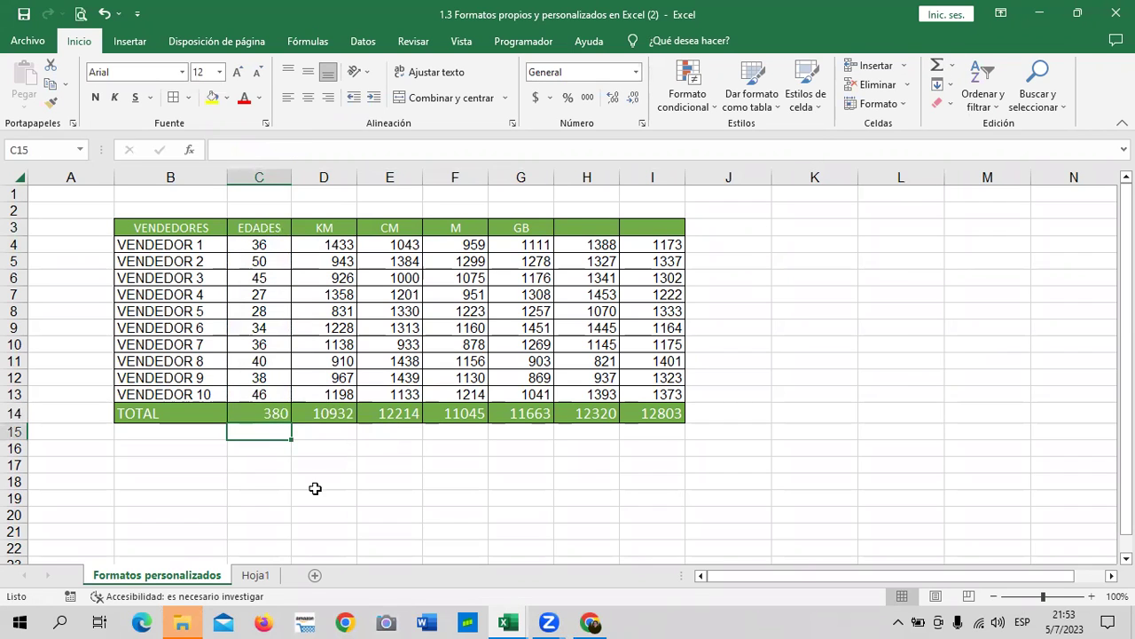
{"action": "left_click", "coordinate": [316, 486]}
{"action": "left_click", "coordinate": [259, 408]}
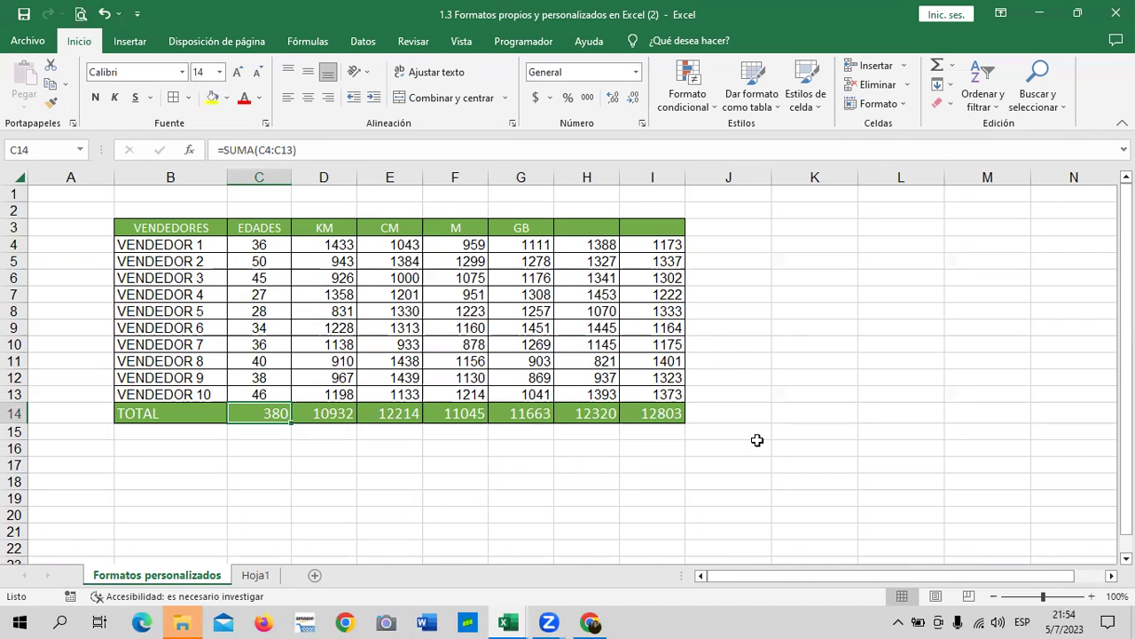
{"action": "key", "text": "Return"}
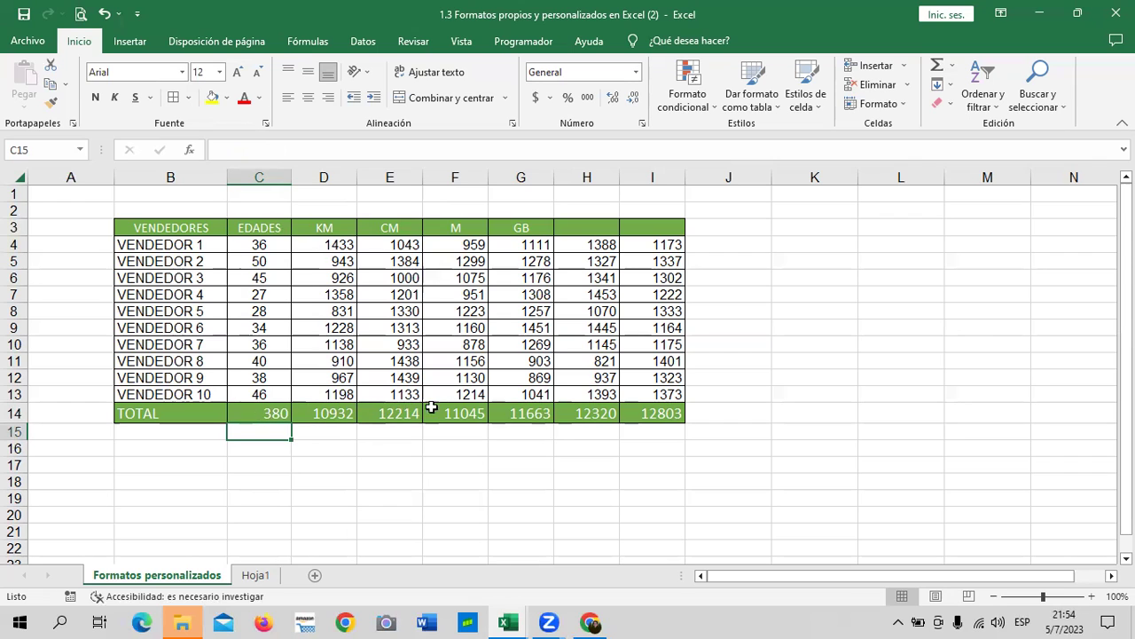
{"action": "left_click", "coordinate": [279, 415]}
{"action": "left_click", "coordinate": [351, 415]}
{"action": "left_click", "coordinate": [389, 413]}
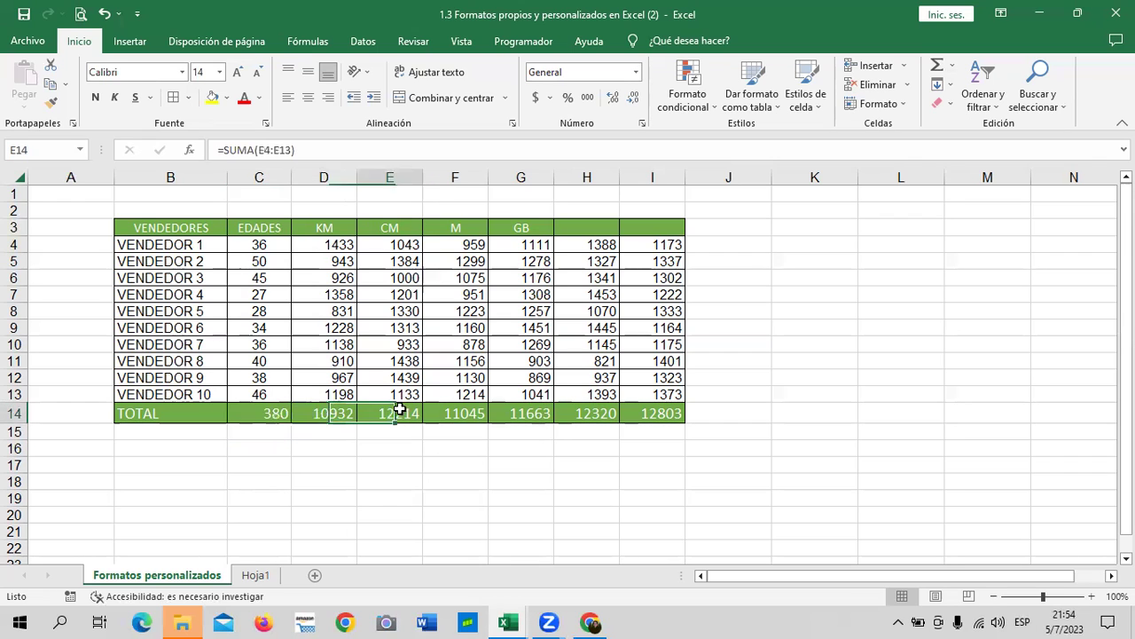
{"action": "left_click", "coordinate": [465, 413]}
{"action": "left_click", "coordinate": [518, 414]}
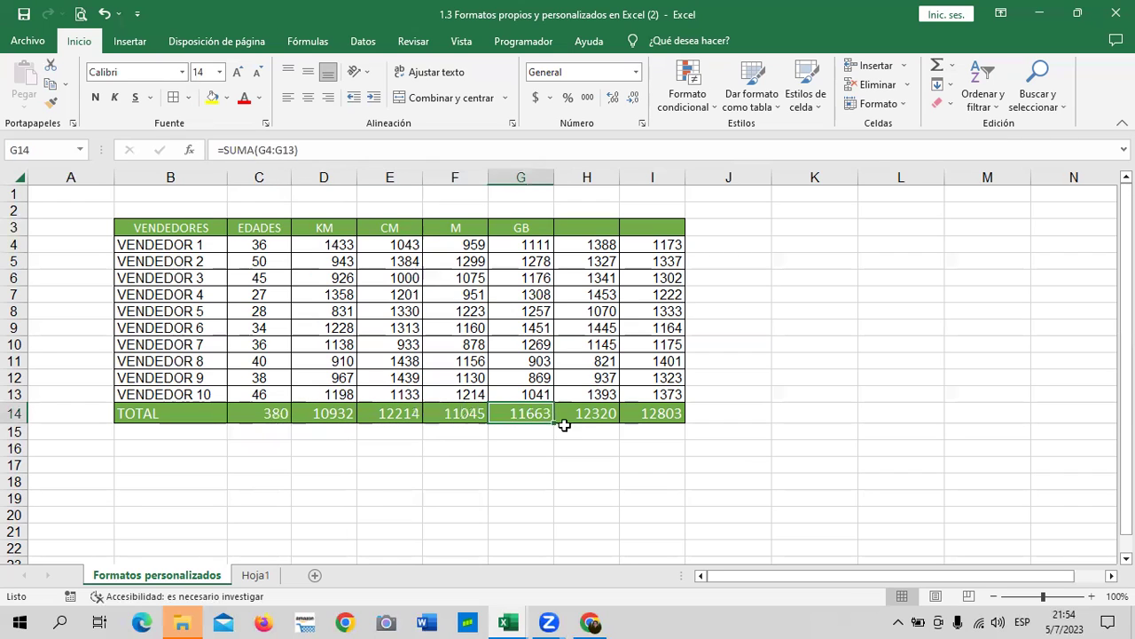
{"action": "left_click", "coordinate": [587, 415]}
{"action": "left_click", "coordinate": [673, 414]}
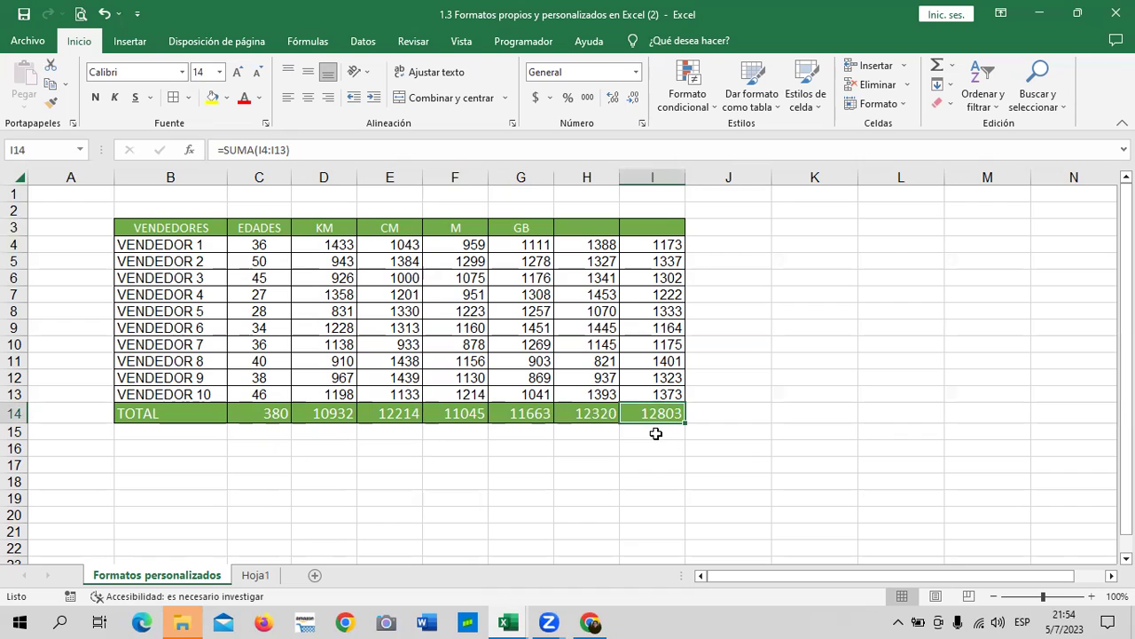
{"action": "left_click", "coordinate": [798, 377]}
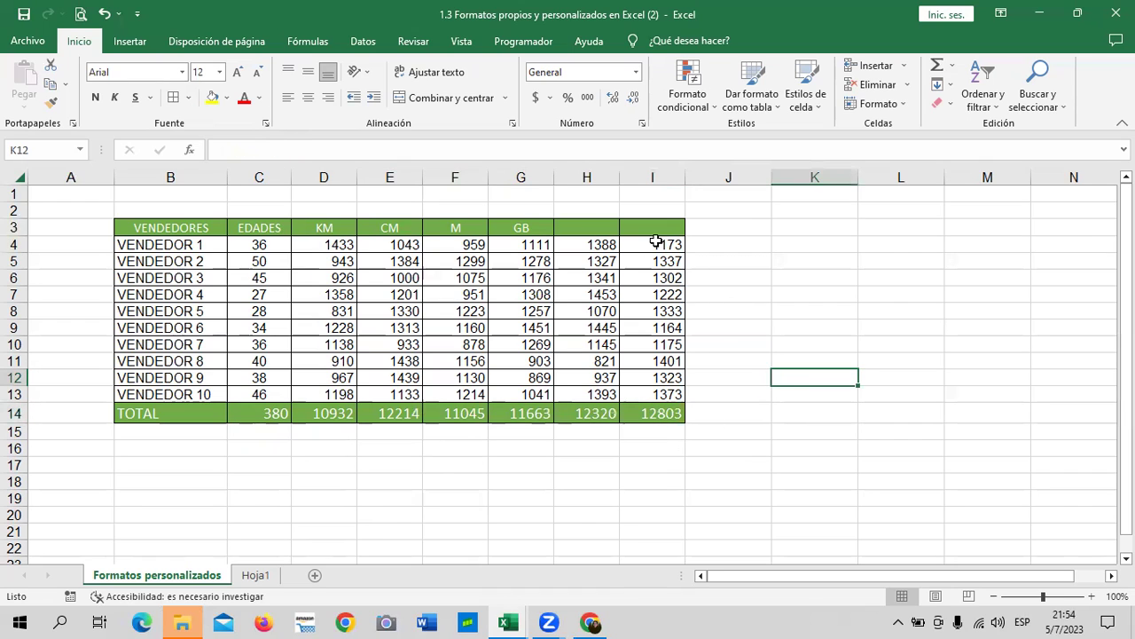
{"action": "left_click", "coordinate": [651, 247]}
{"action": "double_click", "coordinate": [633, 241]}
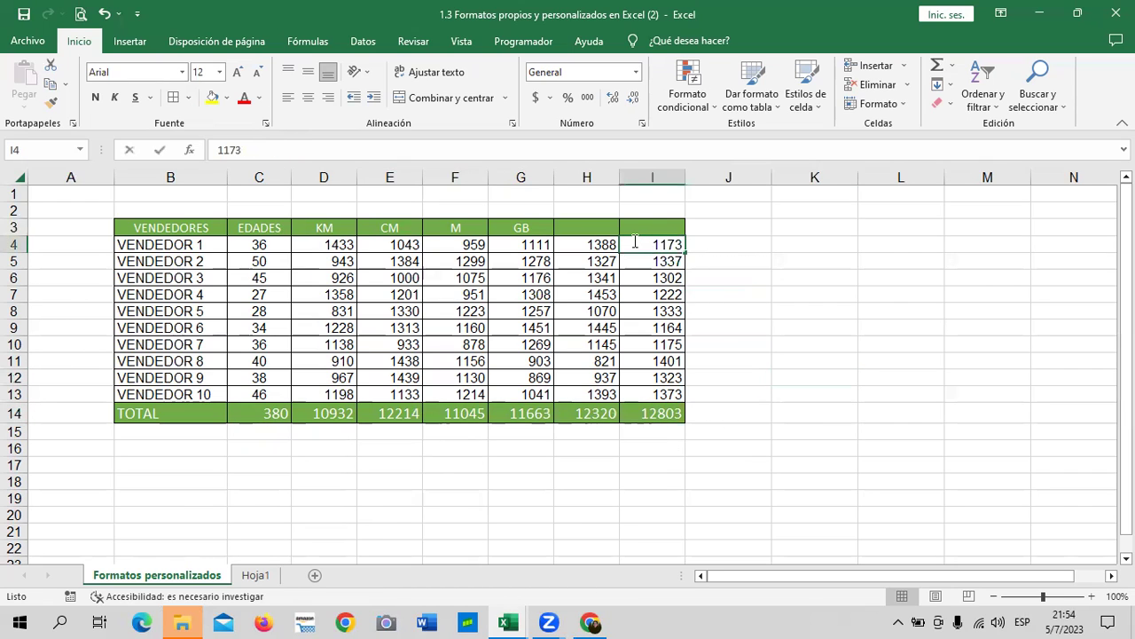
{"action": "type", "text": "KM"}
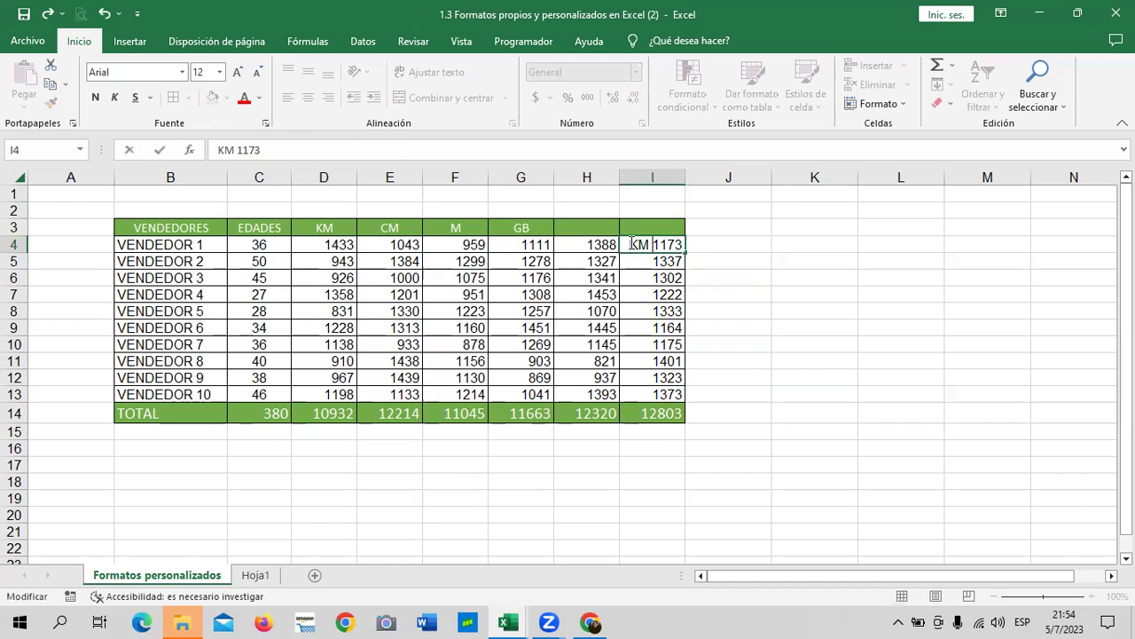
{"action": "key", "text": "Return"}
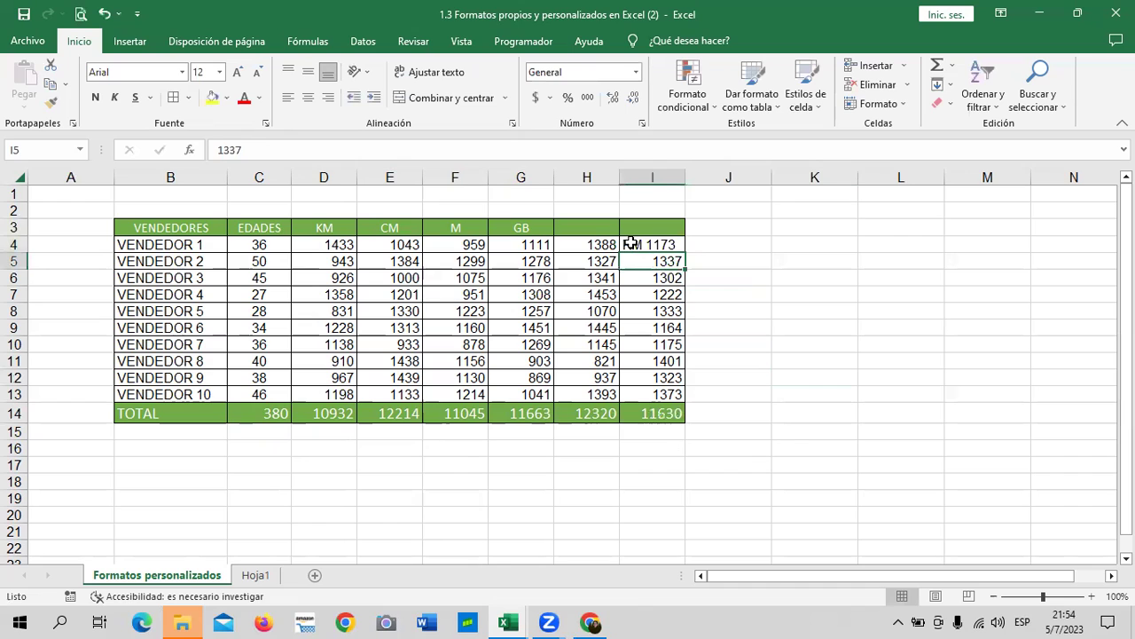
{"action": "left_click", "coordinate": [657, 243]}
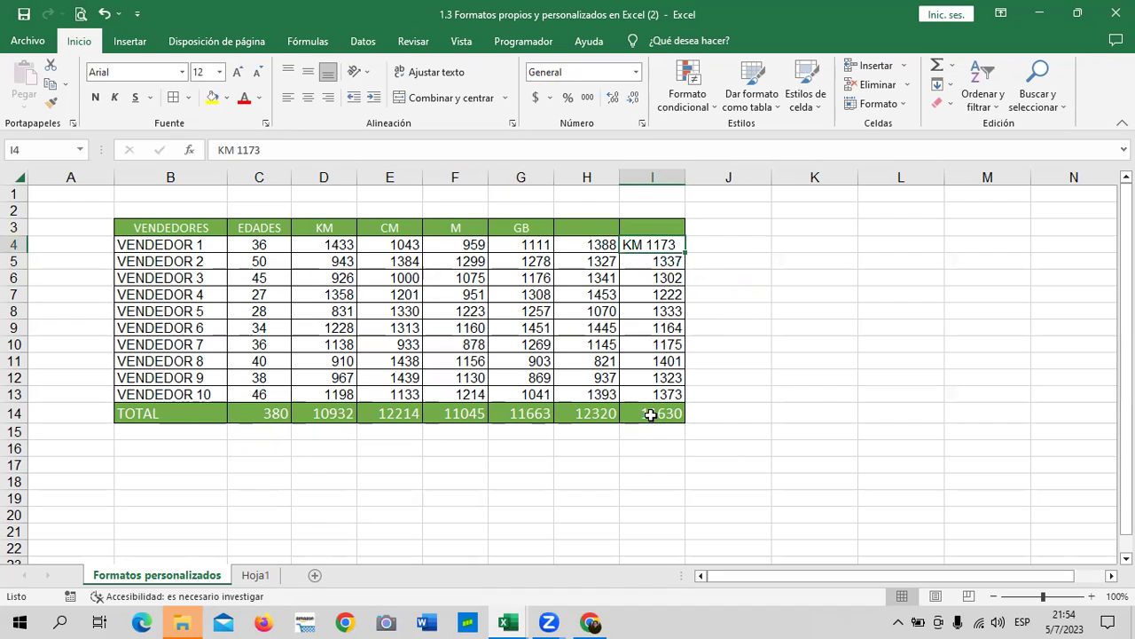
{"action": "double_click", "coordinate": [652, 263]}
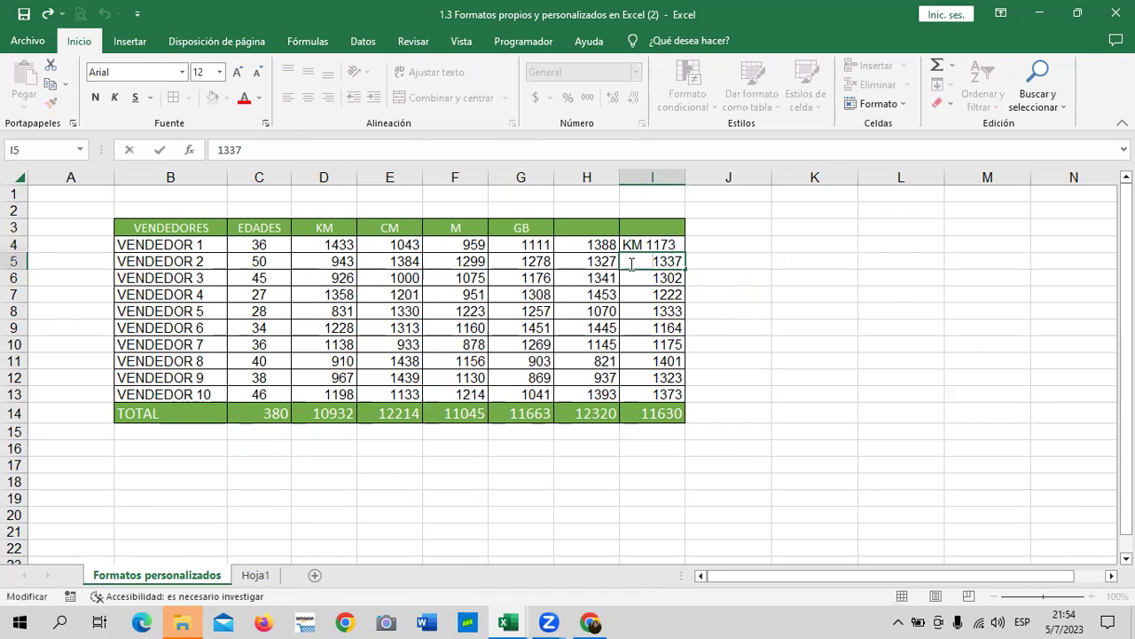
{"action": "type", "text": "KM"}
{"action": "key", "text": "Return"}
{"action": "left_click", "coordinate": [630, 246]}
{"action": "left_click", "coordinate": [630, 261]}
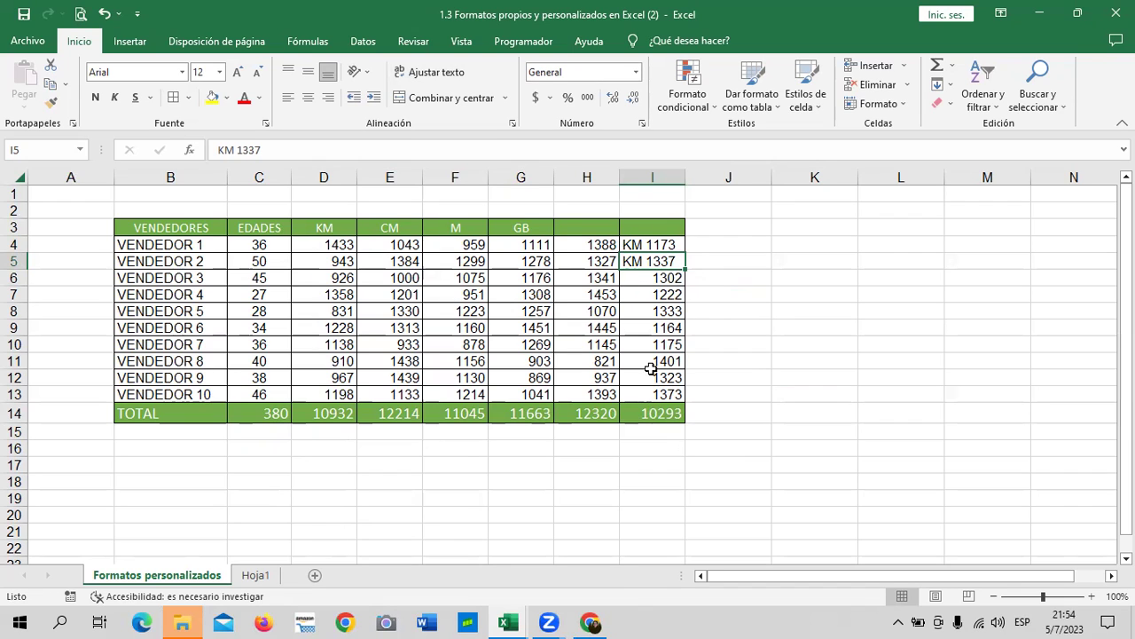
{"action": "left_click", "coordinate": [782, 315]}
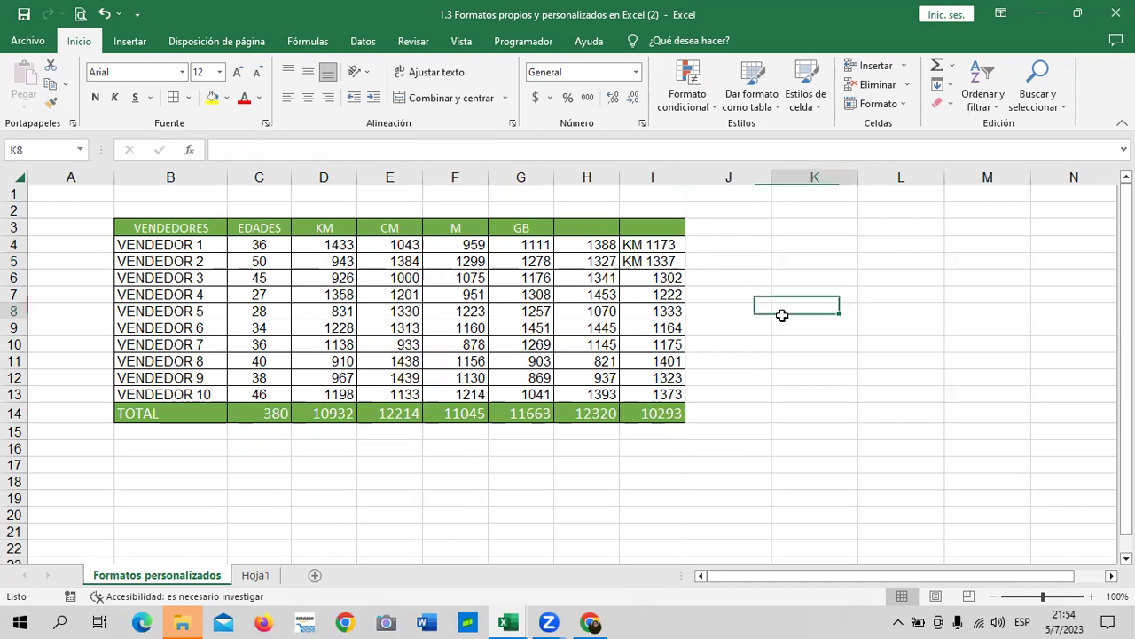
{"action": "left_click", "coordinate": [645, 241]}
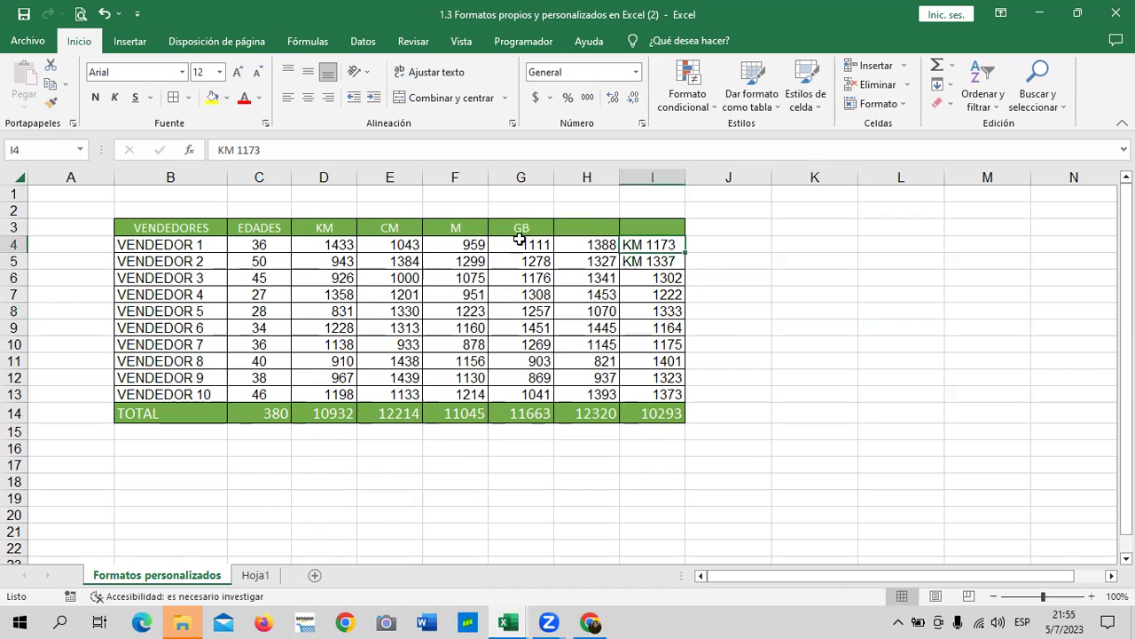
{"action": "left_click", "coordinate": [237, 149]}
{"action": "key", "text": "BackSpace"}
{"action": "key", "text": "BackSpace"}
{"action": "key", "text": "BackSpace"}
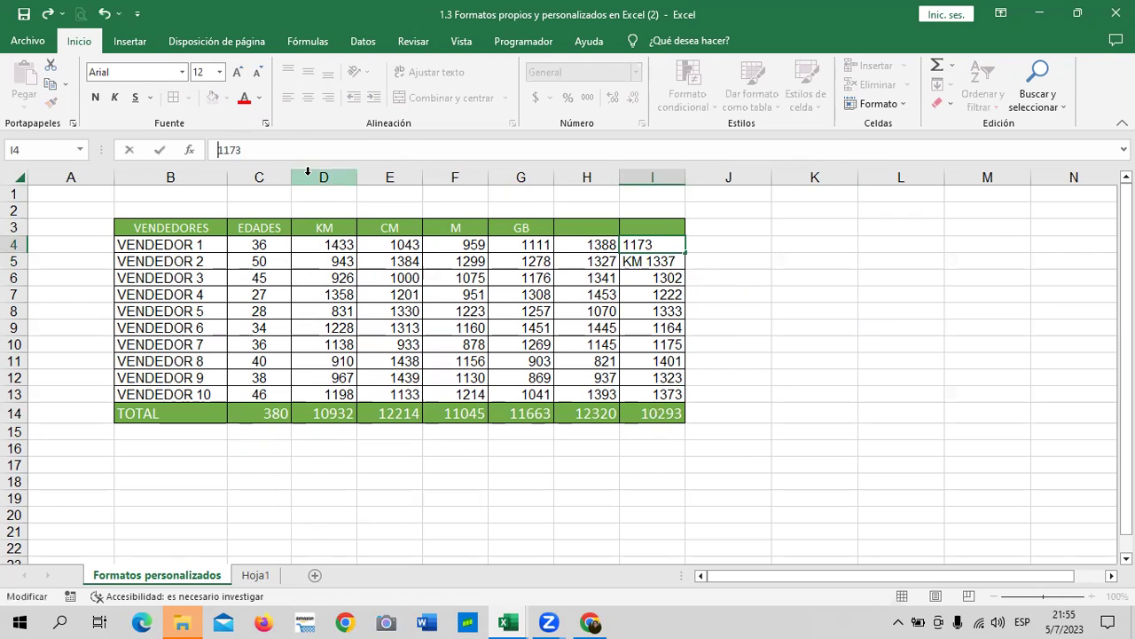
{"action": "key", "text": "Return"}
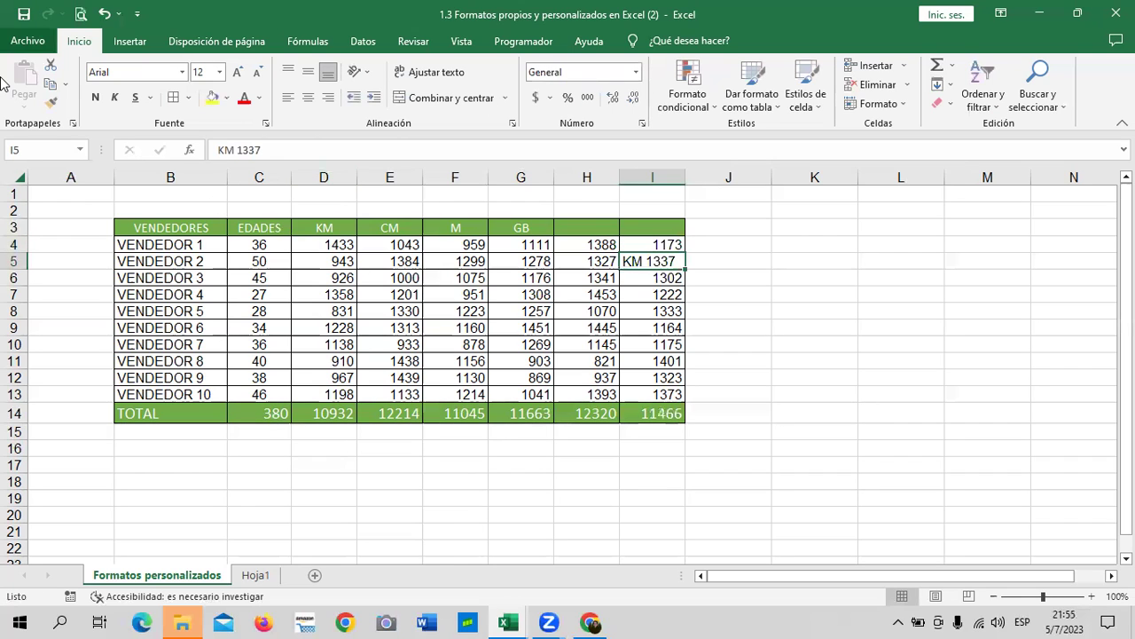
{"action": "left_click", "coordinate": [238, 150]}
{"action": "key", "text": "BackSpace"}
{"action": "key", "text": "BackSpace"}
{"action": "key", "text": "BackSpace"}
{"action": "key", "text": "Return"}
{"action": "left_click", "coordinate": [814, 412]}
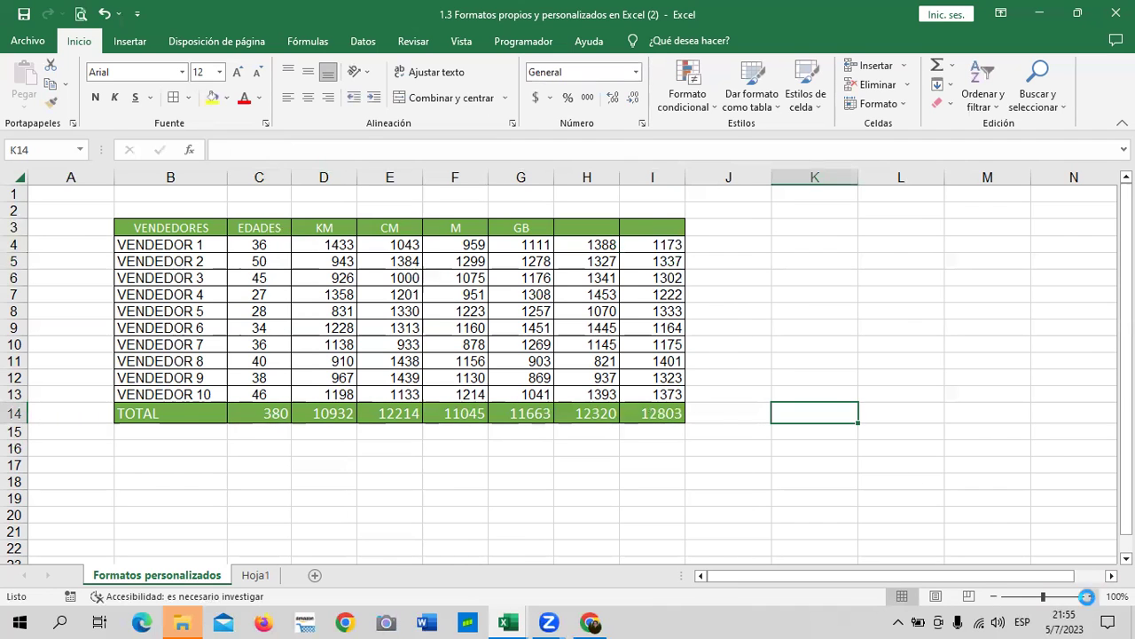
At 110% zoom, open the Personalizada number format for KM cells D4:D14 and browse the Tipo codes
{"action": "left_click", "coordinate": [1087, 596]}
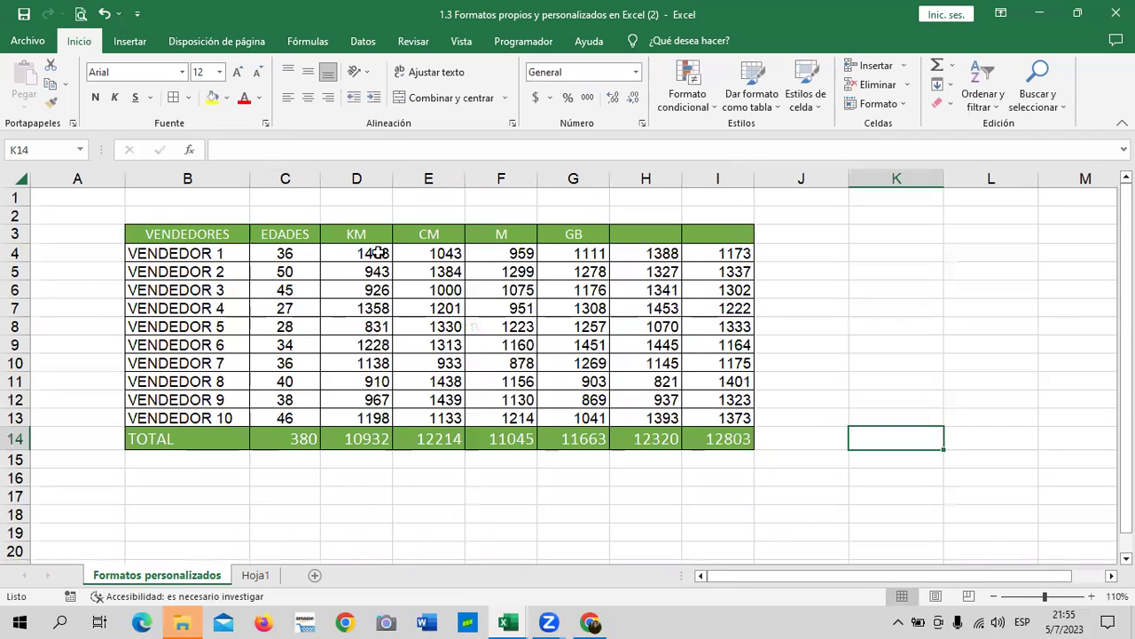
{"action": "left_click_drag", "start_coordinate": [377, 253], "coordinate": [358, 431]}
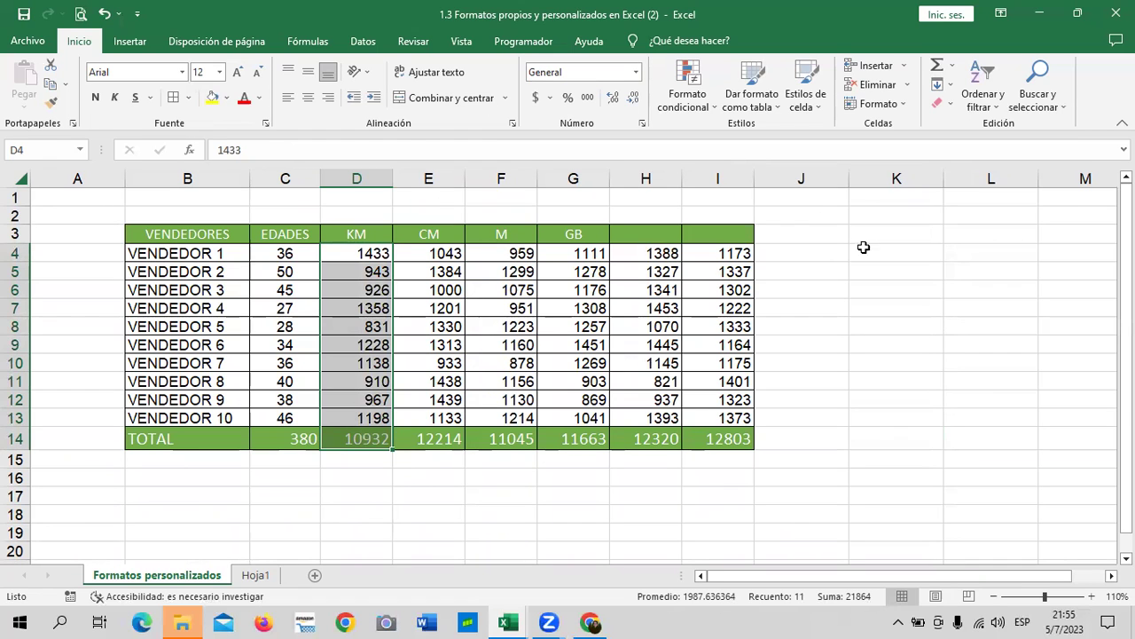
{"action": "left_click", "coordinate": [642, 129]}
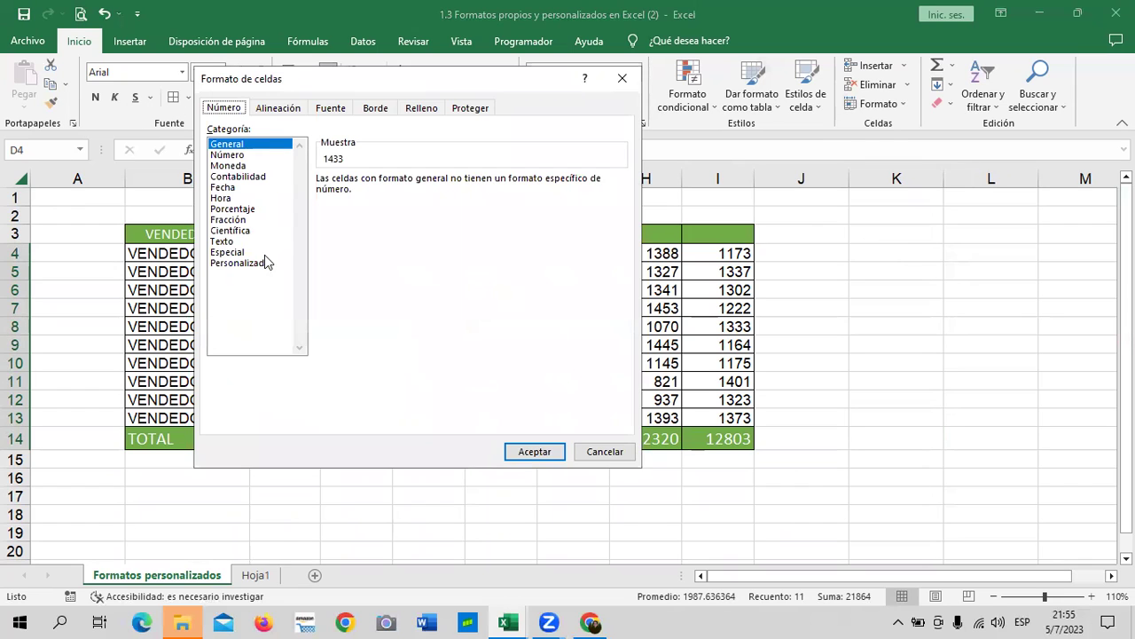
{"action": "left_click", "coordinate": [264, 262]}
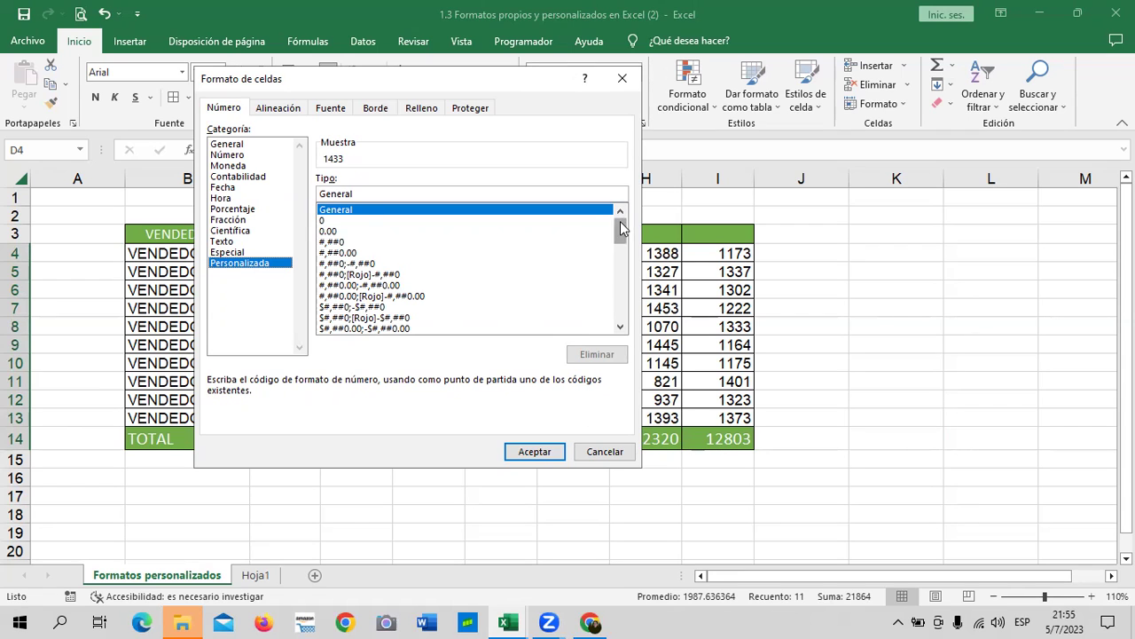
{"action": "left_click_drag", "start_coordinate": [621, 229], "coordinate": [621, 306]}
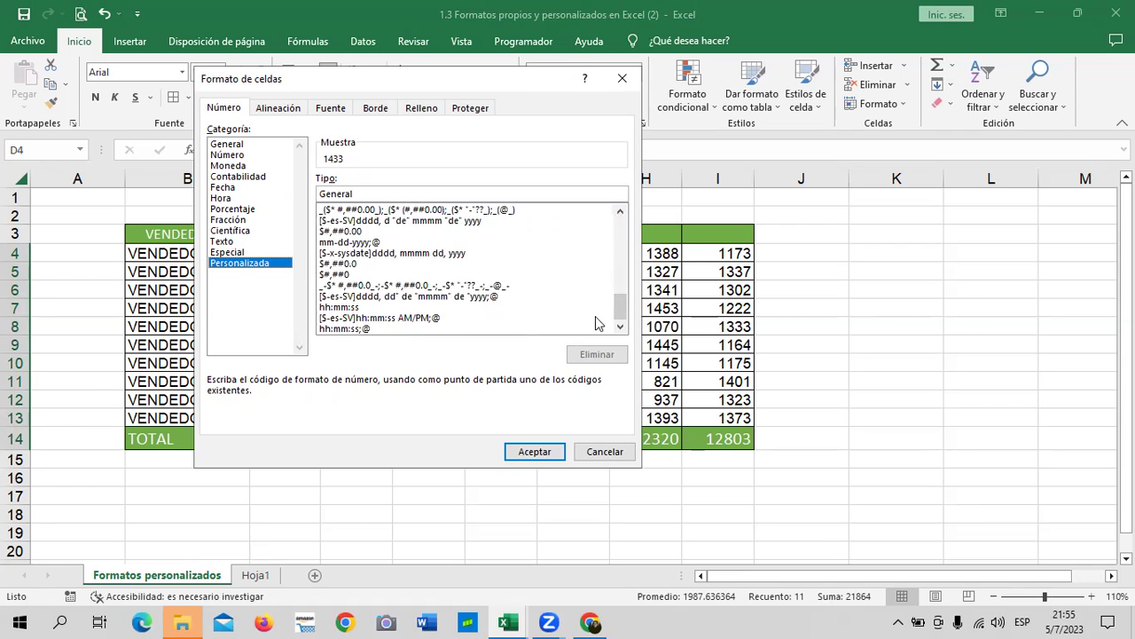
{"action": "mouse_move", "coordinate": [621, 312]}
{"action": "left_mouse_down"}
{"action": "mouse_move", "coordinate": [618, 299]}
{"action": "mouse_move", "coordinate": [620, 324]}
{"action": "left_mouse_up"}
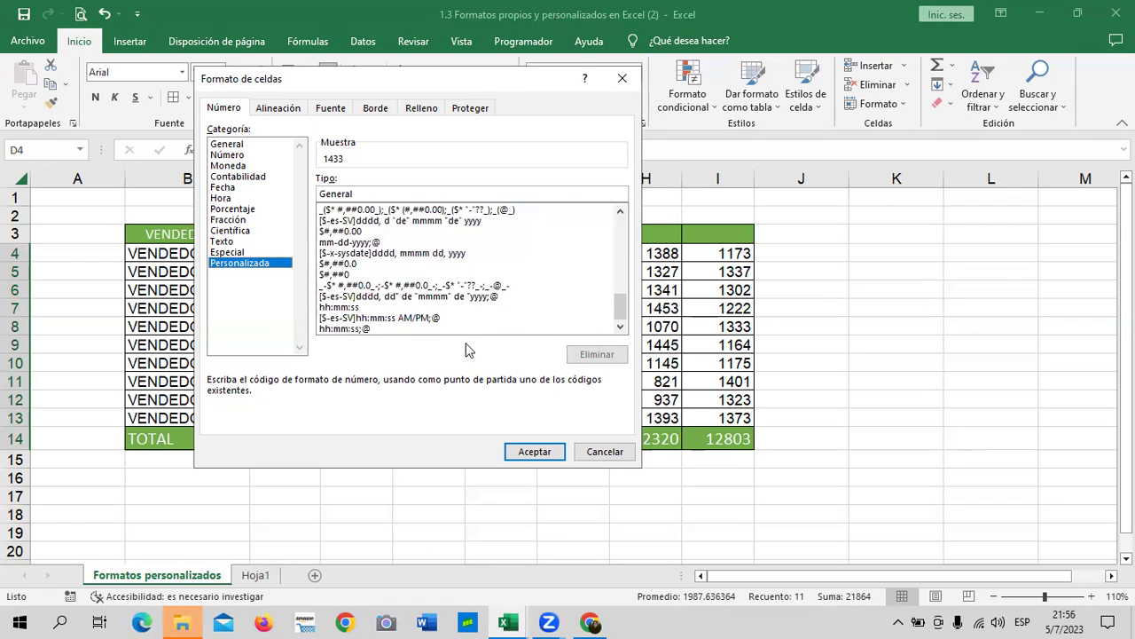
Give column D the custom format 0 "KM" so values read like 1433 KM
{"action": "left_click_drag", "start_coordinate": [621, 309], "coordinate": [608, 203]}
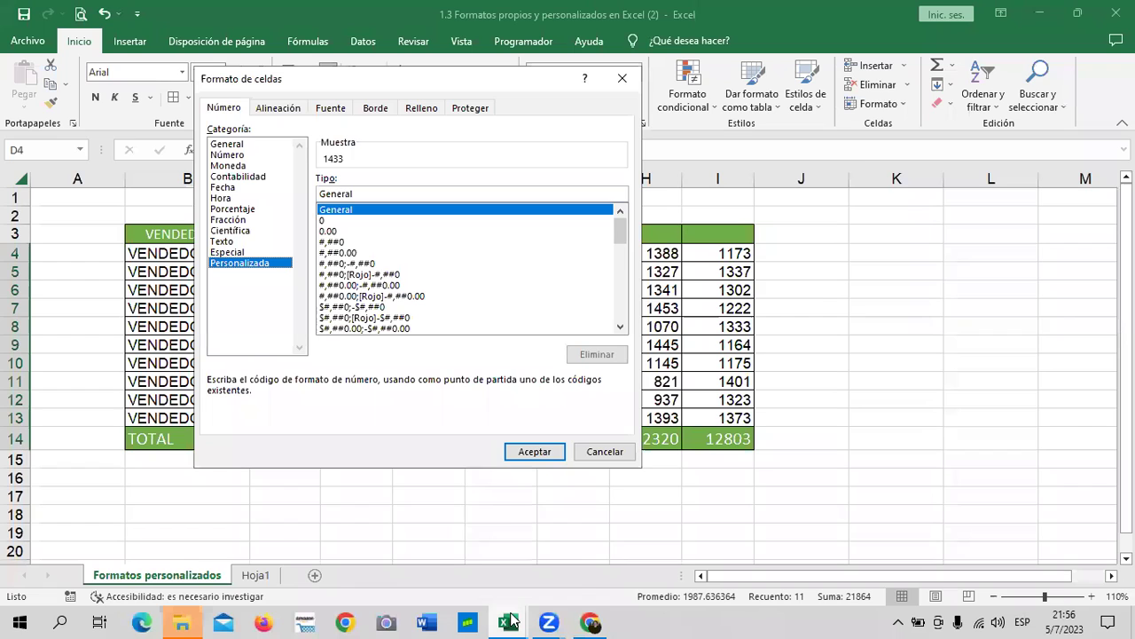
{"action": "mouse_move", "coordinate": [511, 620]}
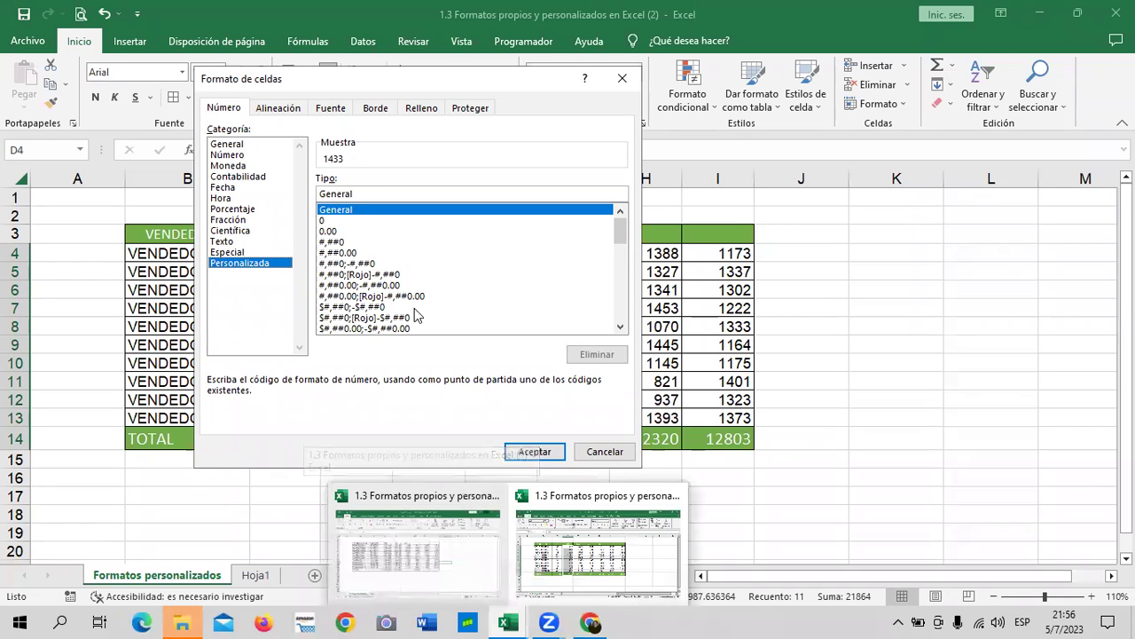
{"action": "left_click", "coordinate": [326, 232]}
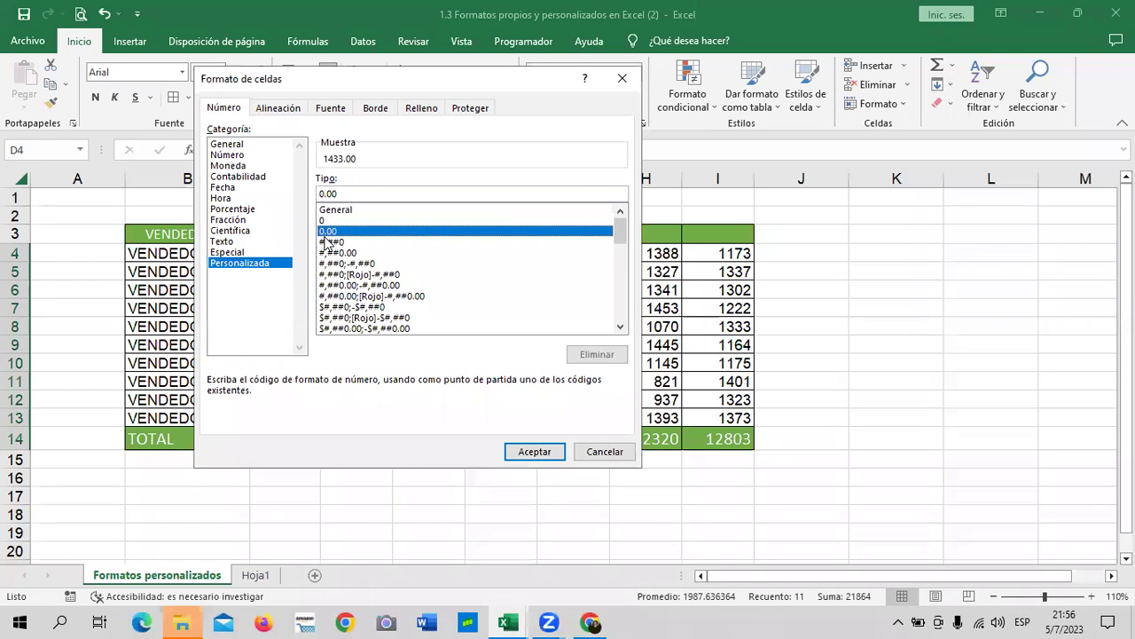
{"action": "left_click", "coordinate": [329, 220]}
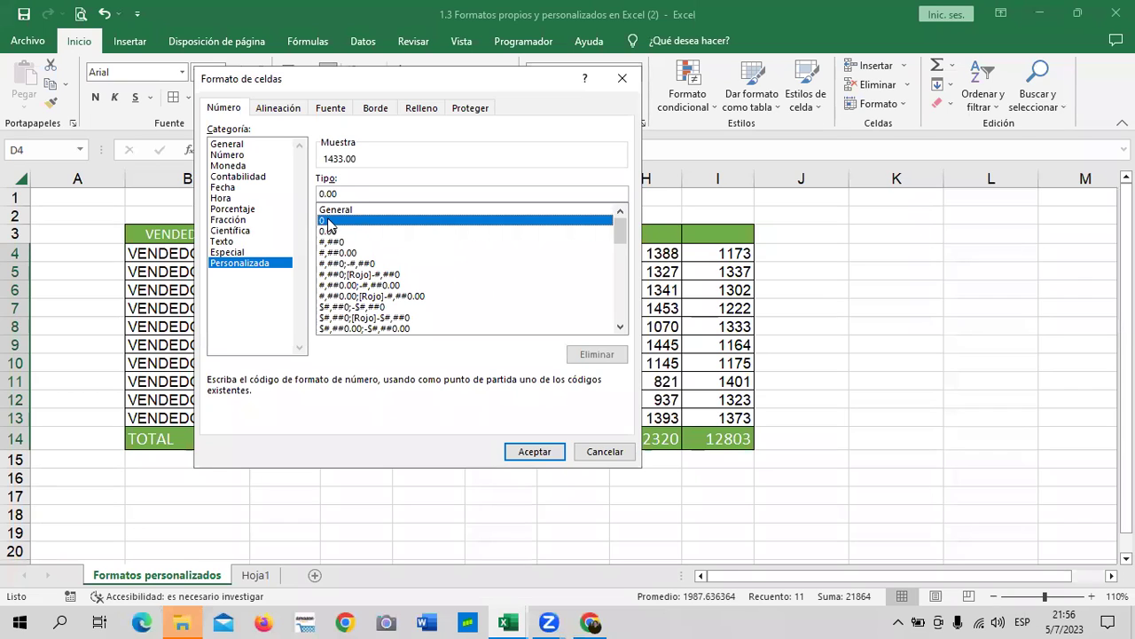
{"action": "left_click", "coordinate": [332, 232]}
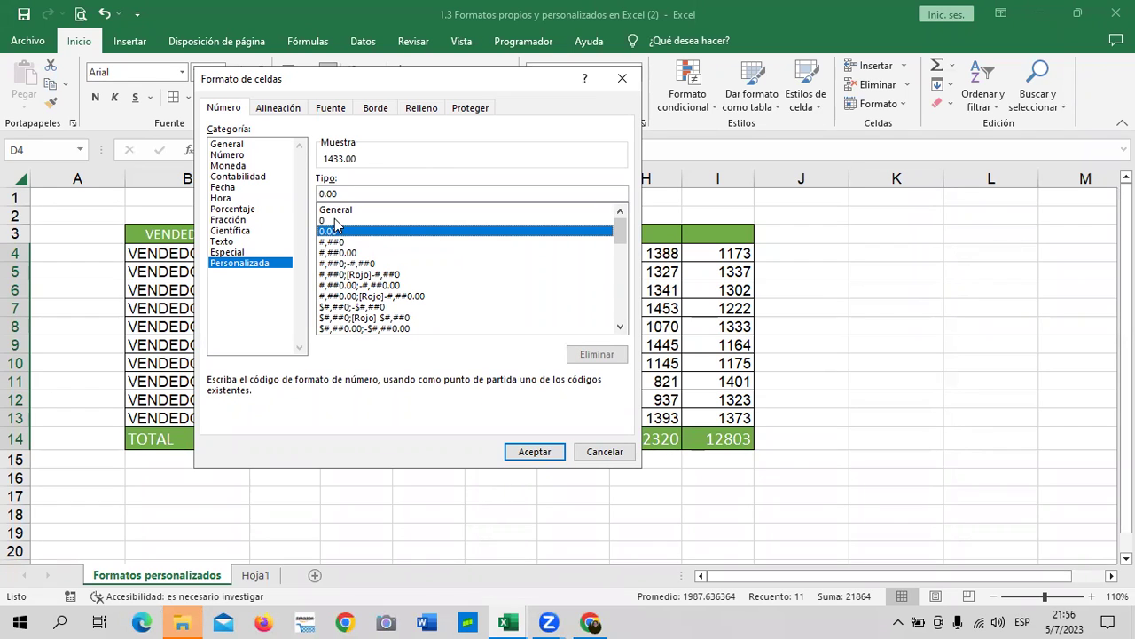
{"action": "left_click", "coordinate": [335, 221]}
{"action": "left_click", "coordinate": [352, 194]}
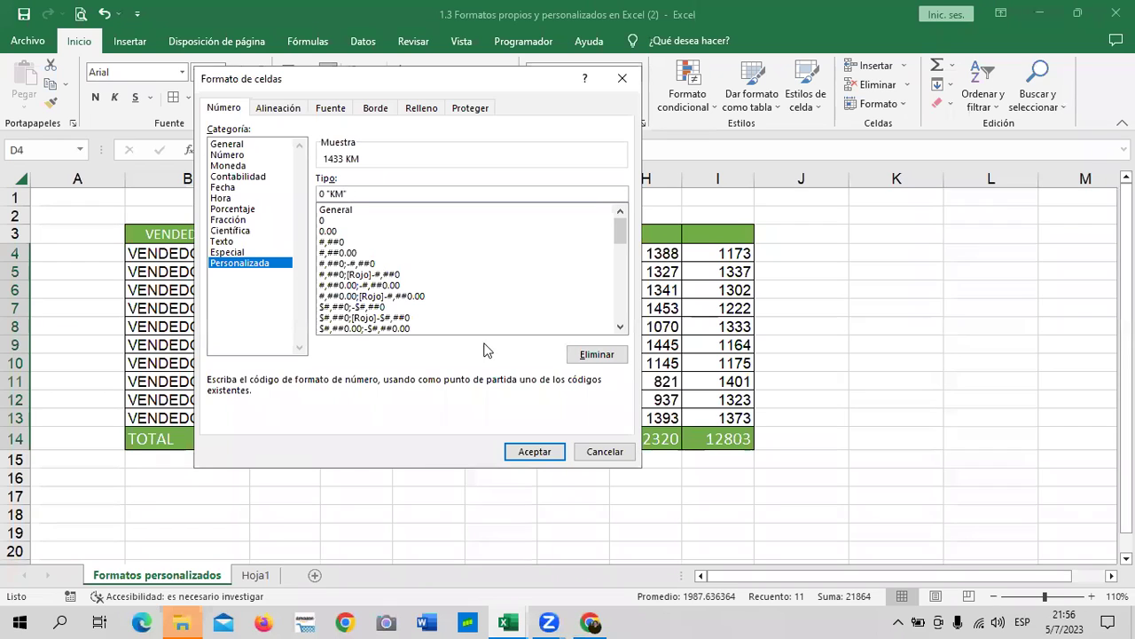
{"action": "left_click", "coordinate": [530, 450]}
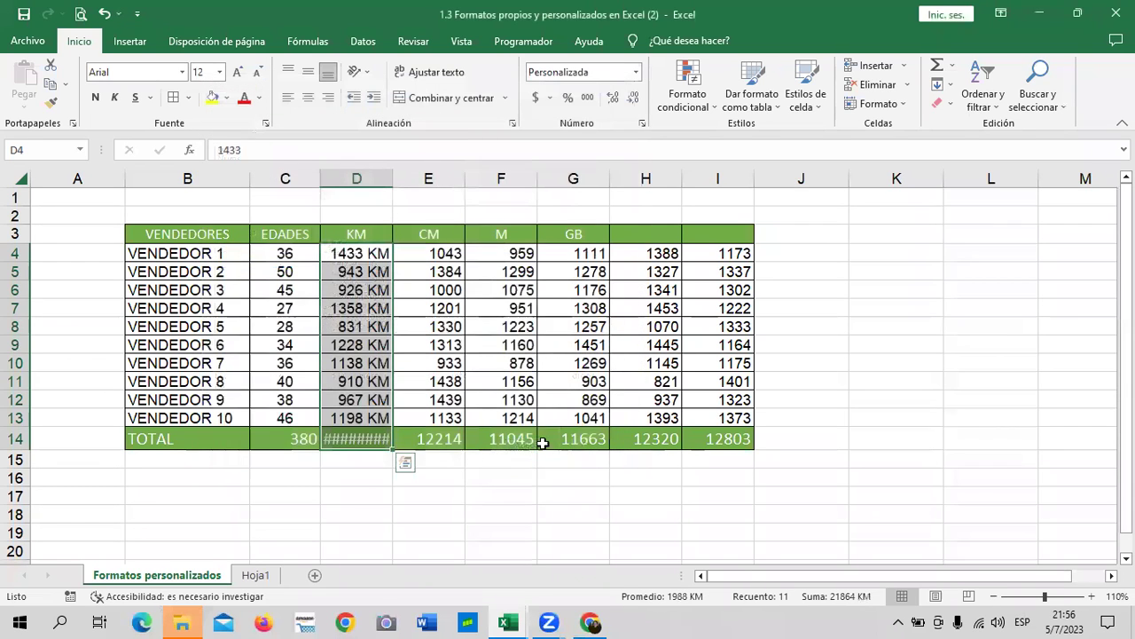
{"action": "left_click", "coordinate": [801, 400]}
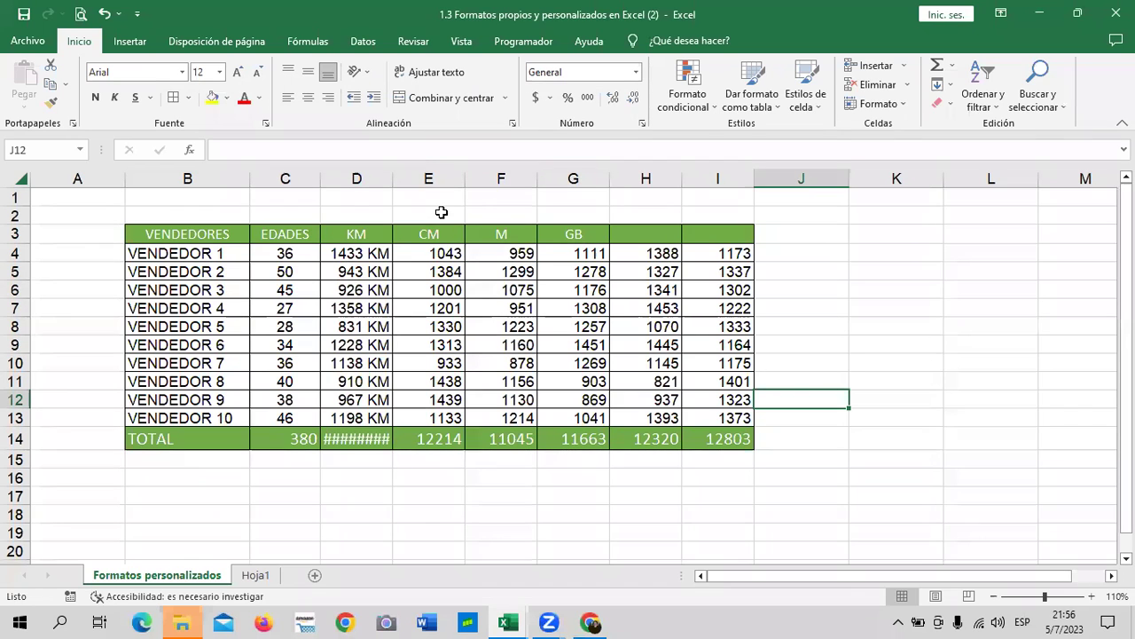
{"action": "left_click", "coordinate": [372, 438]}
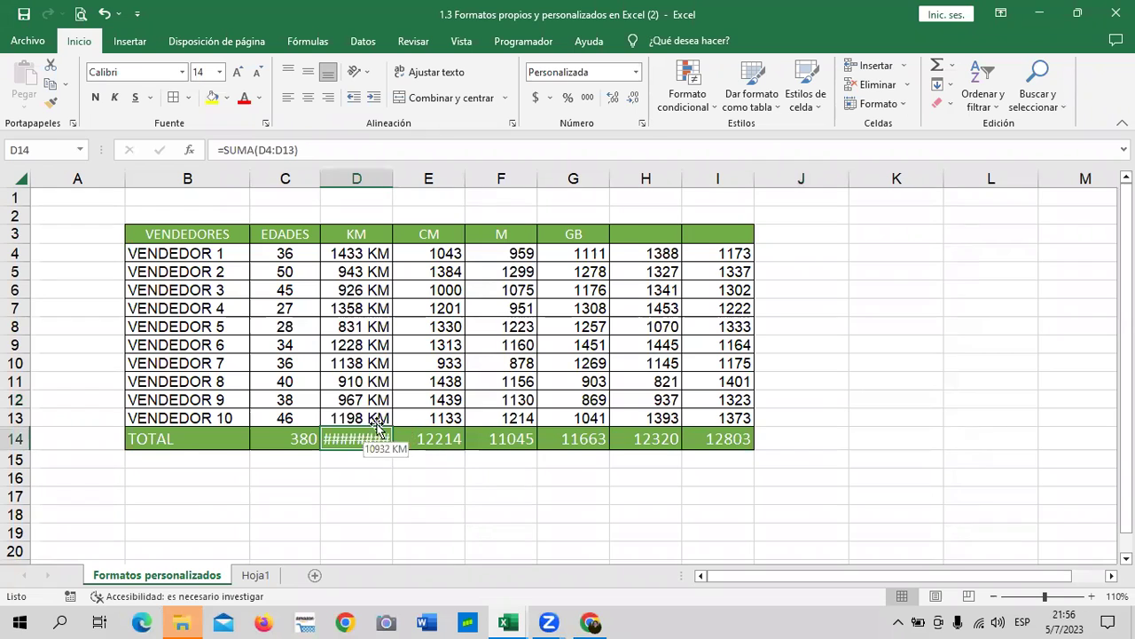
{"action": "left_click", "coordinate": [300, 182]}
{"action": "left_click_drag", "start_coordinate": [300, 182], "coordinate": [718, 179]}
{"action": "right_click", "coordinate": [689, 256]}
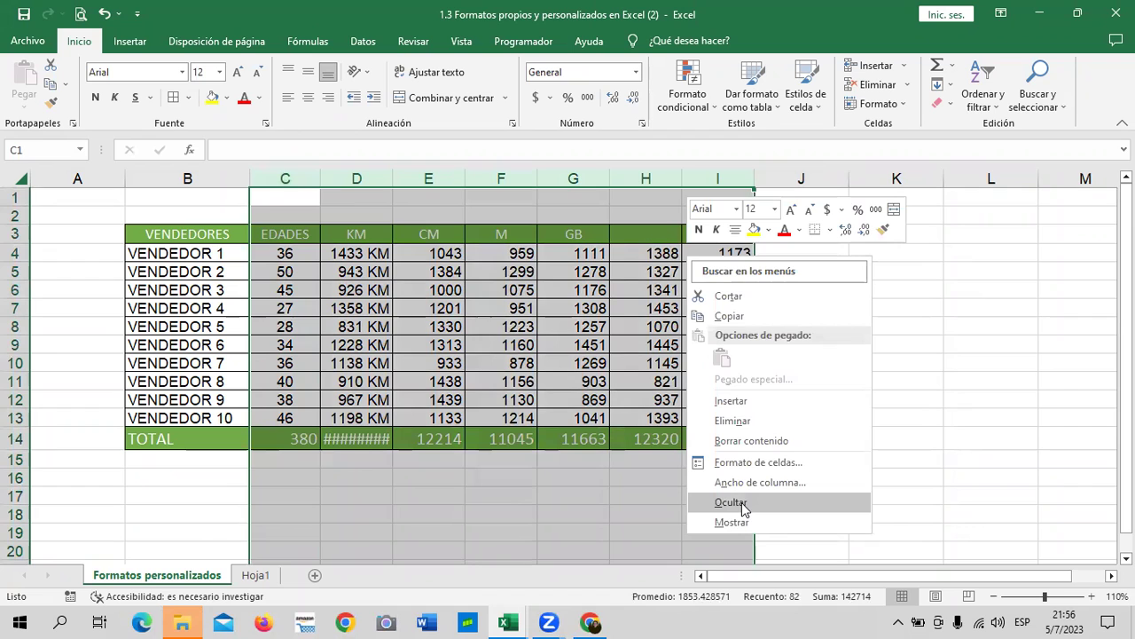
{"action": "left_click", "coordinate": [550, 488]}
{"action": "left_click", "coordinate": [435, 346]}
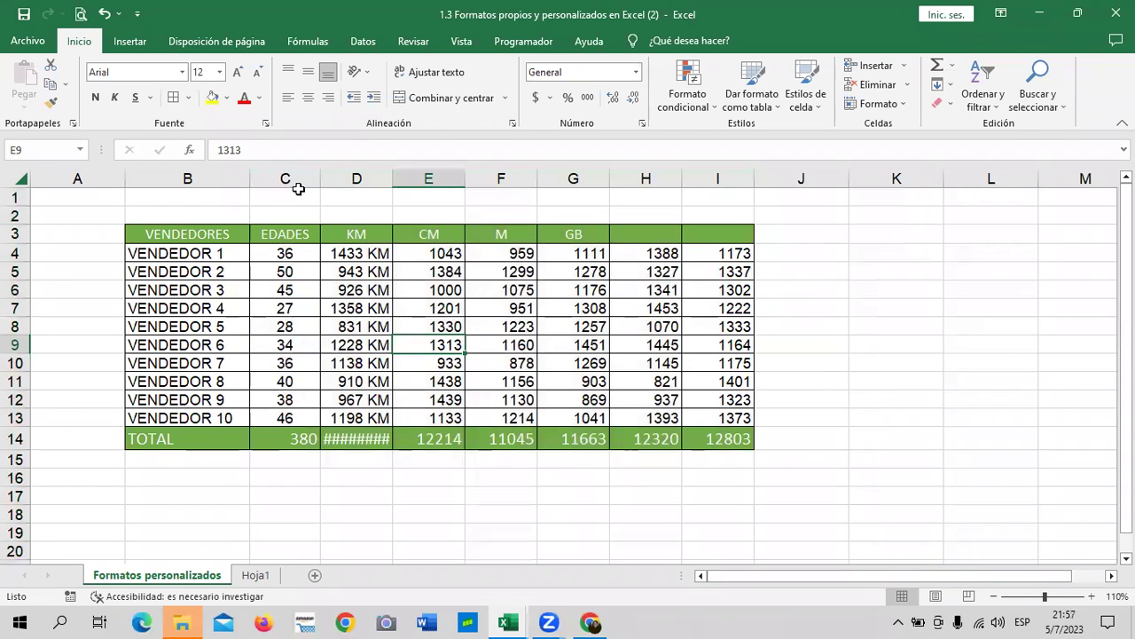
Set the width of columns C through I to 9
{"action": "left_click_drag", "start_coordinate": [286, 178], "coordinate": [710, 178]}
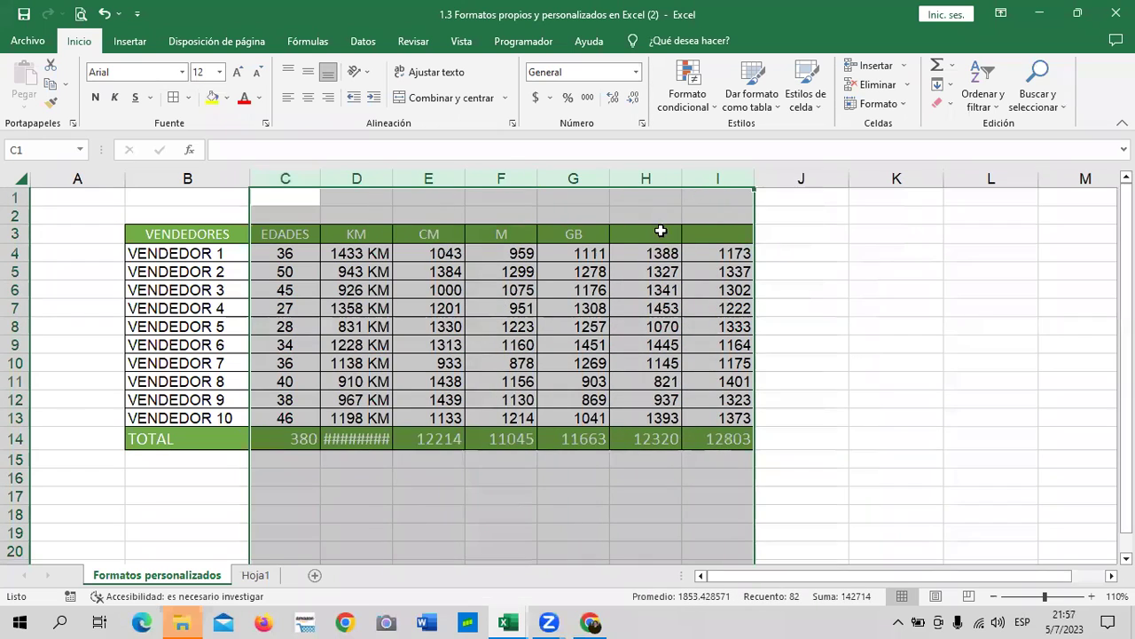
{"action": "right_click", "coordinate": [661, 231]}
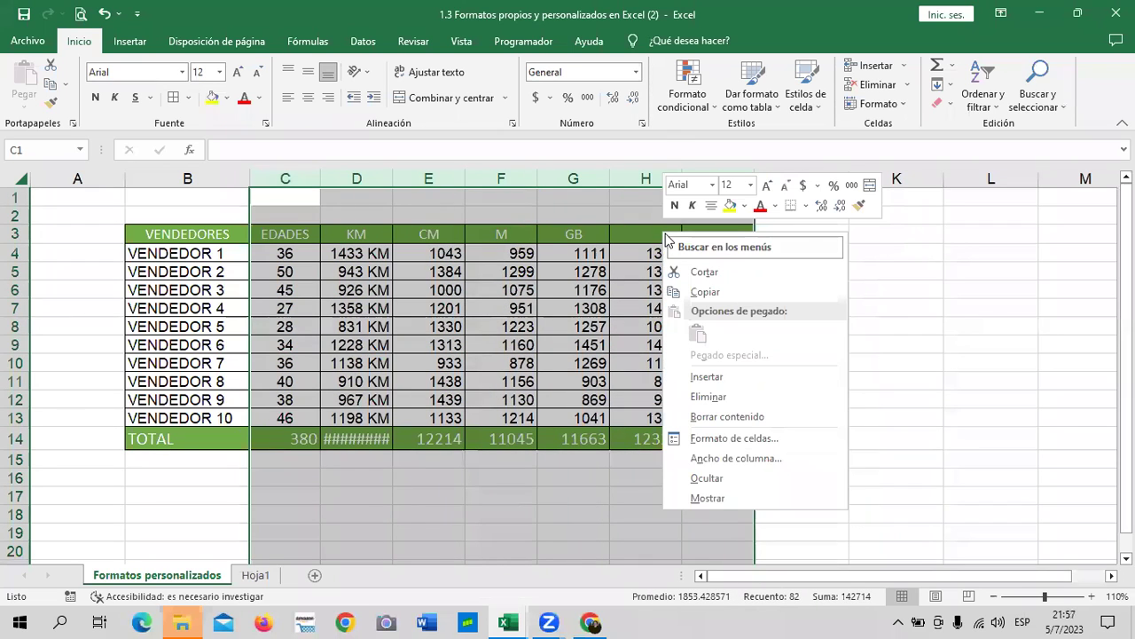
{"action": "left_click", "coordinate": [743, 461]}
{"action": "type", "text": "9"}
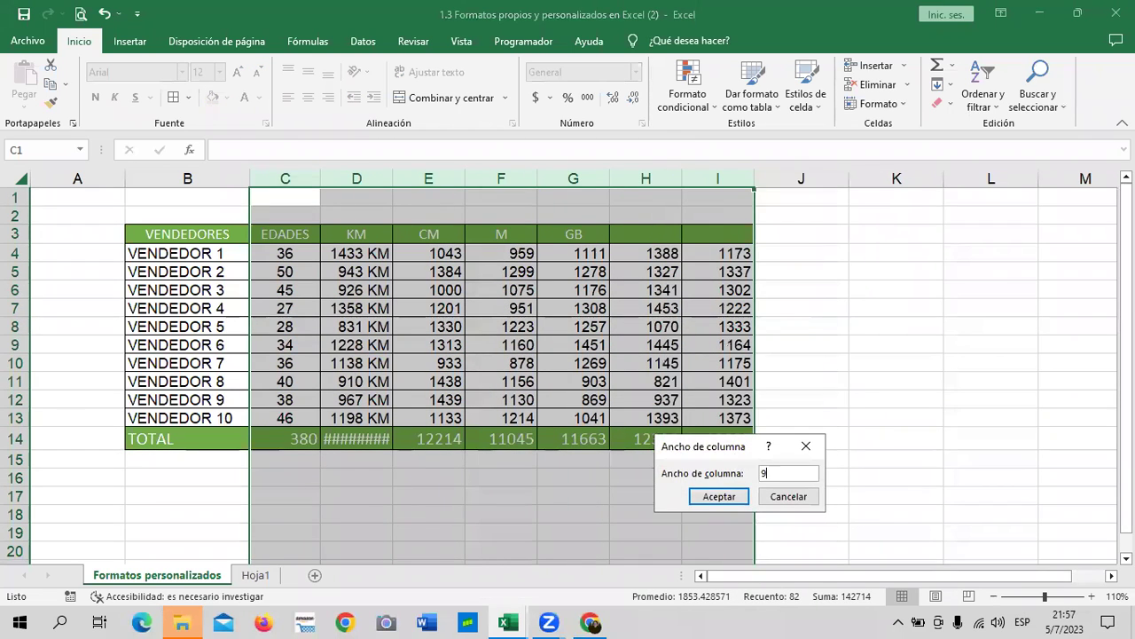
{"action": "key", "text": "Return"}
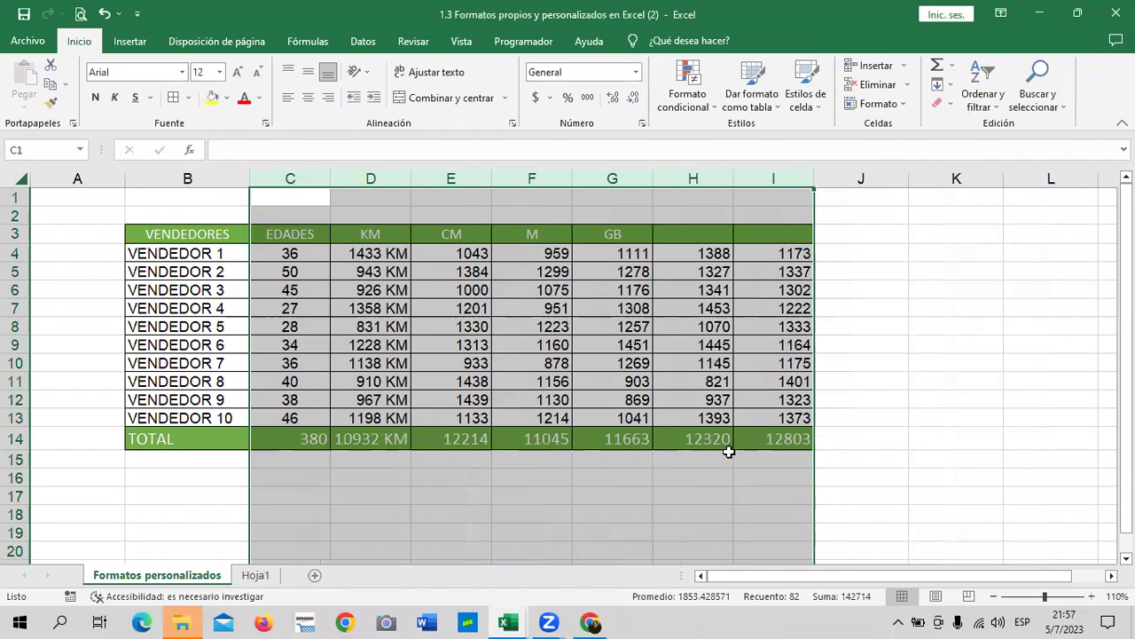
{"action": "left_click", "coordinate": [475, 517]}
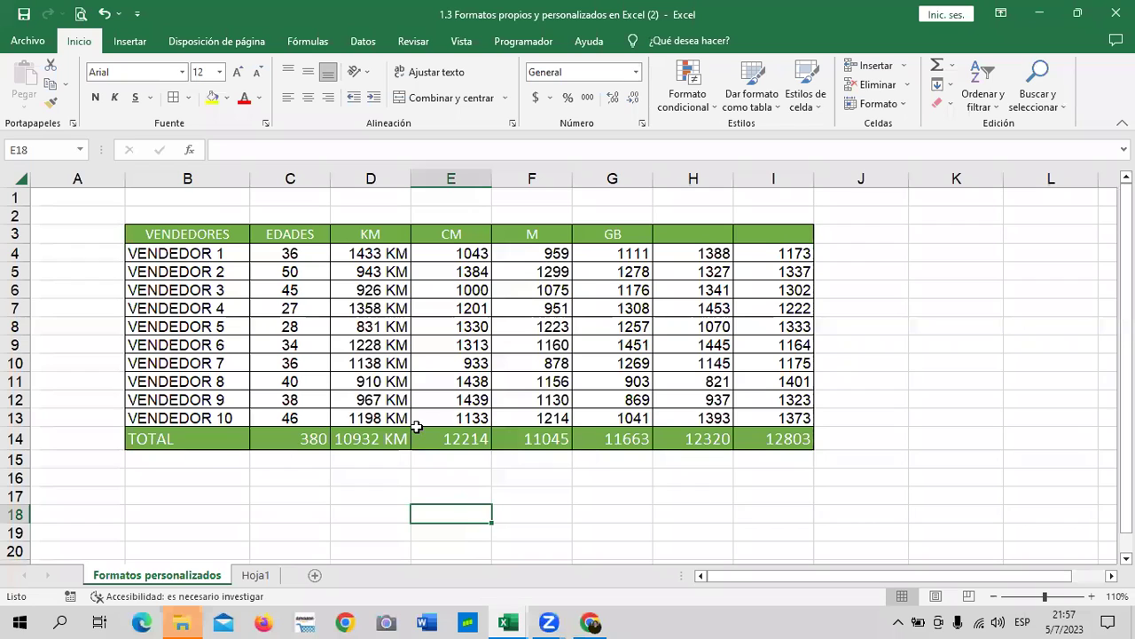
Check the 10932 KM total in D14, then select the CM values E4:E14
{"action": "left_click", "coordinate": [342, 437]}
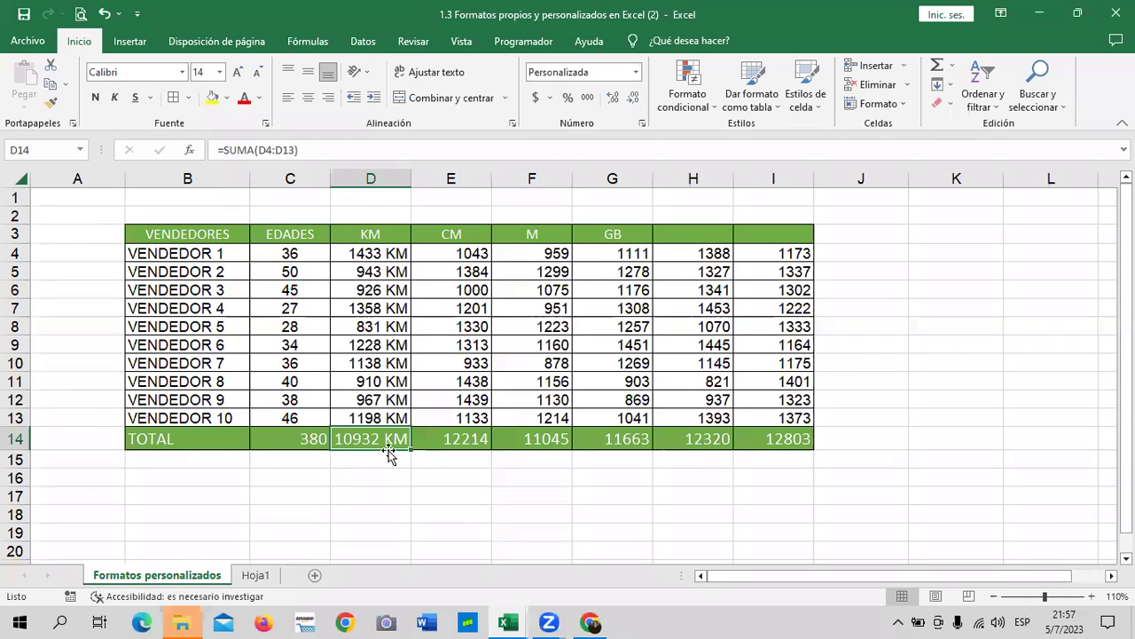
{"action": "left_click", "coordinate": [456, 491]}
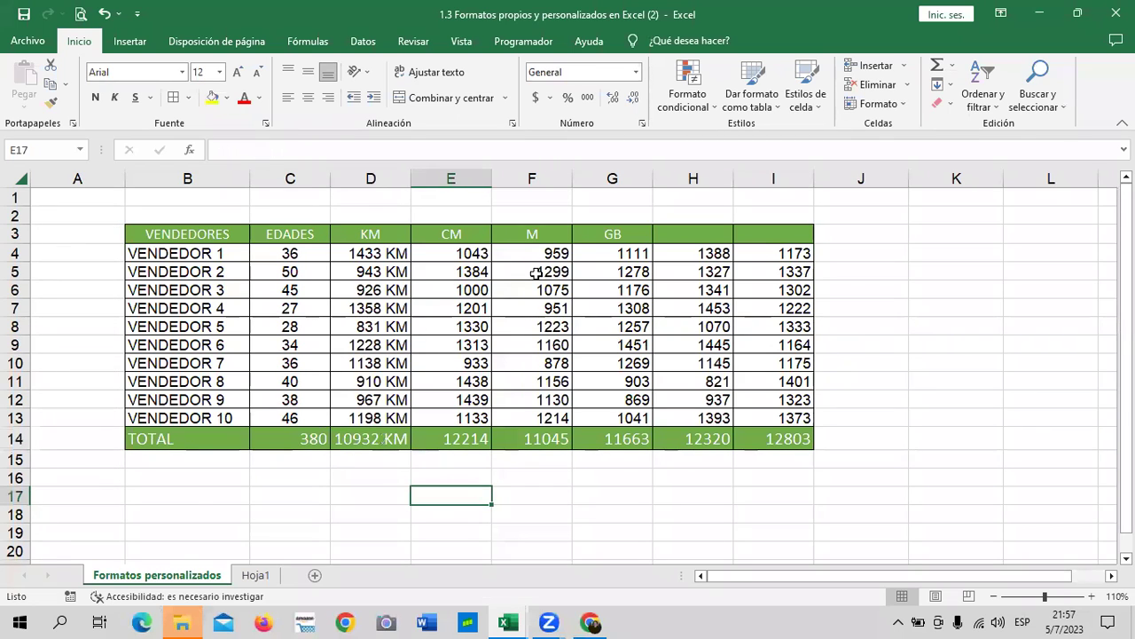
{"action": "left_click", "coordinate": [701, 492]}
{"action": "left_click_drag", "start_coordinate": [461, 253], "coordinate": [474, 441]}
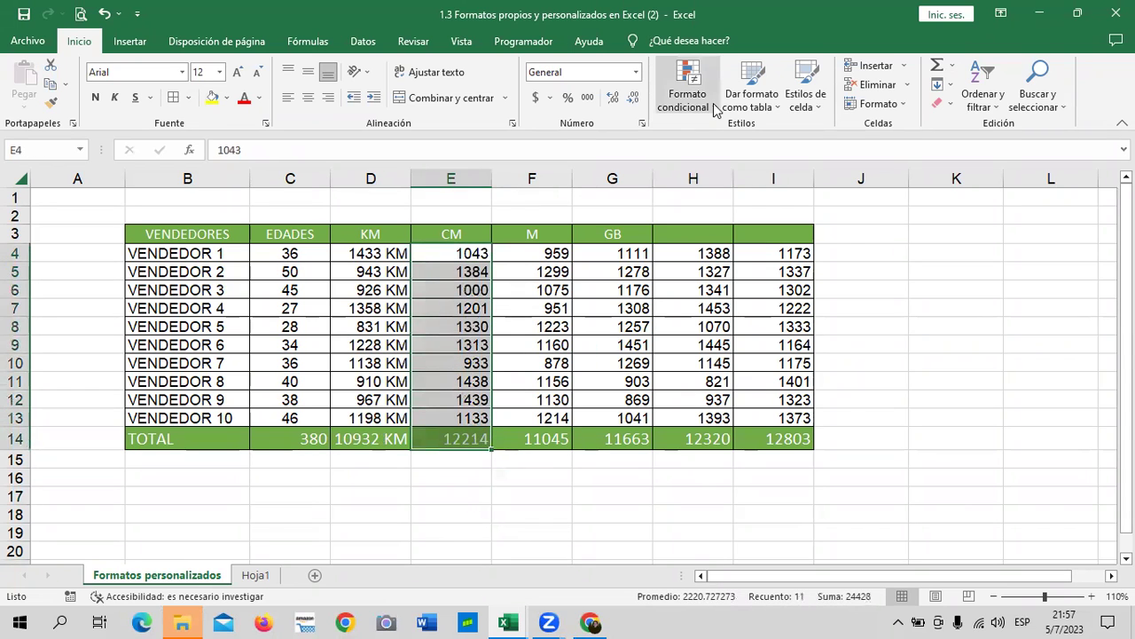
Scroll through the Inicio number format dropdown list for the selected CM values
{"action": "left_click", "coordinate": [635, 72]}
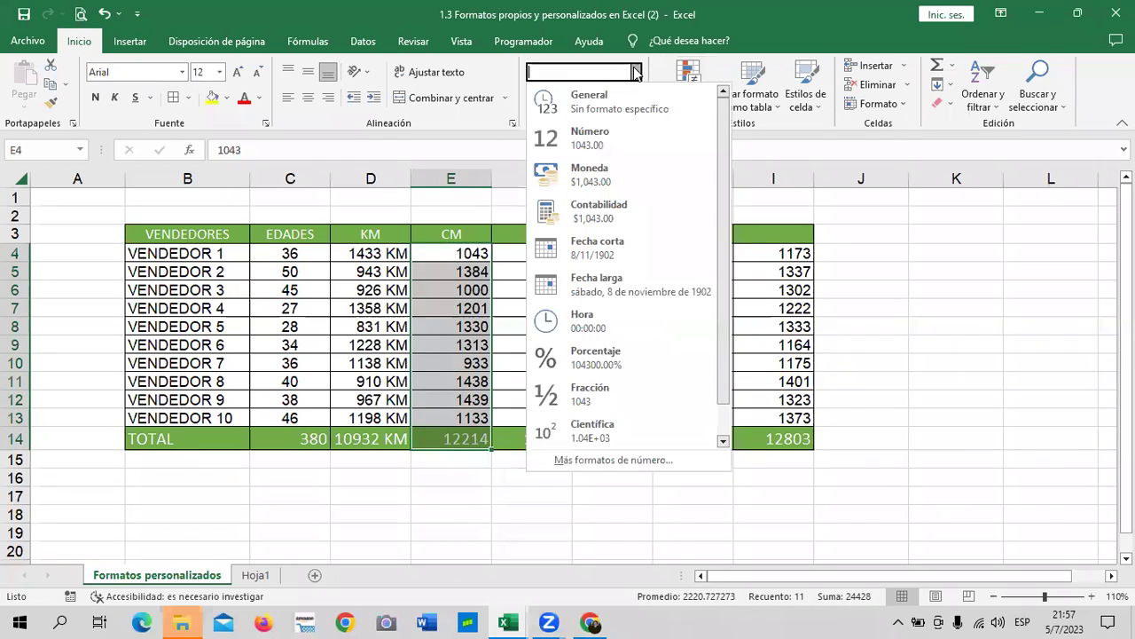
{"action": "scroll", "coordinate": [725, 213], "scroll_direction": "down", "scroll_amount": 1}
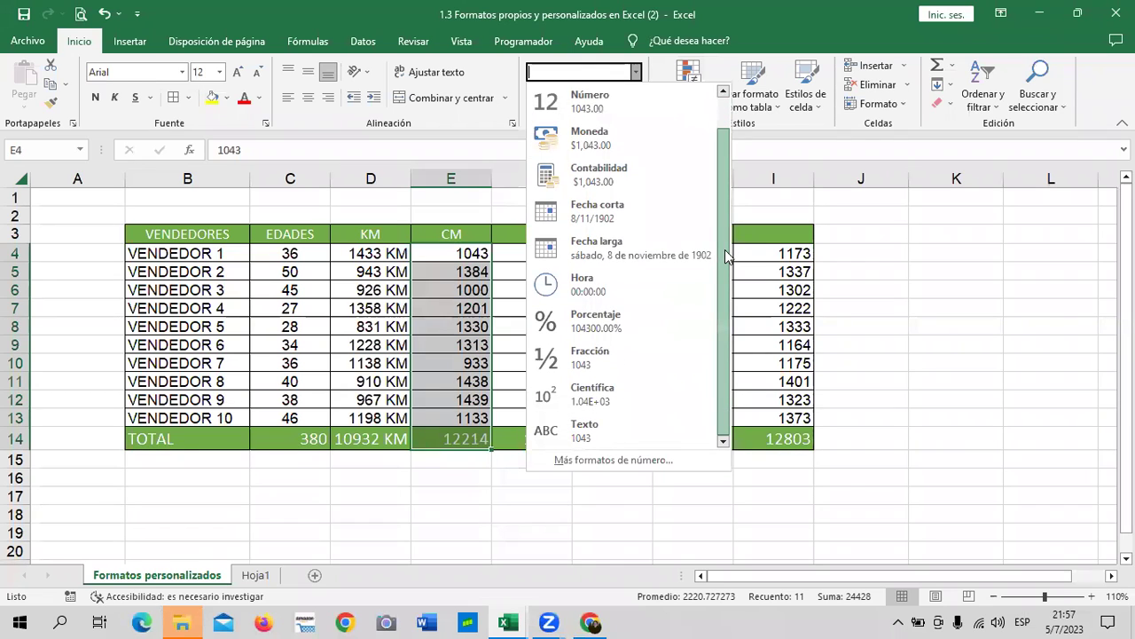
{"action": "left_click", "coordinate": [637, 75]}
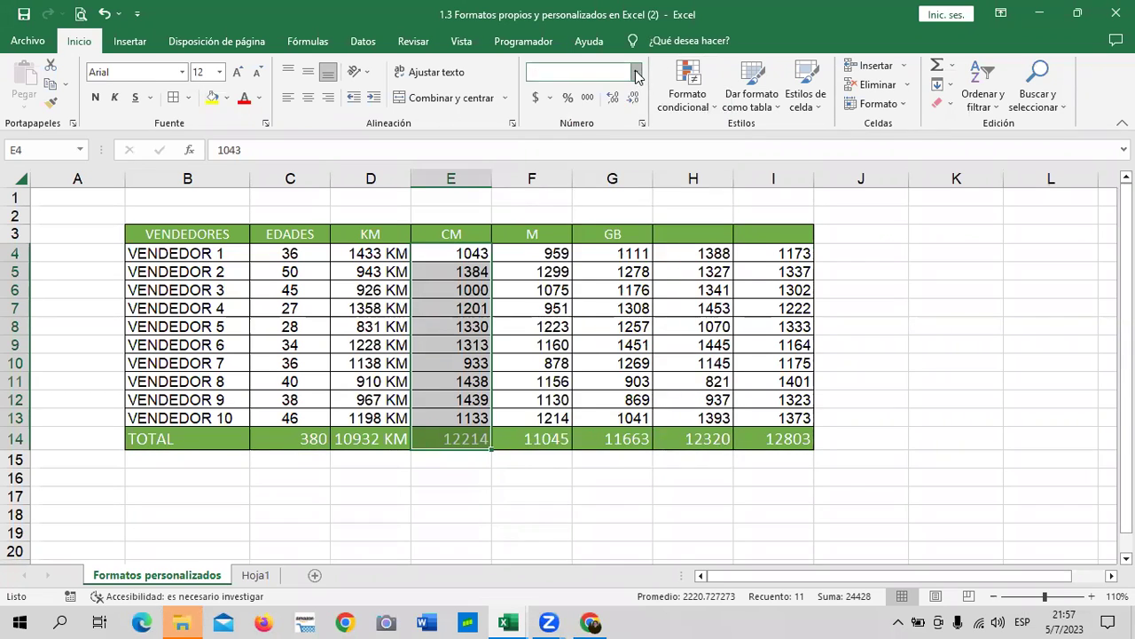
{"action": "left_click", "coordinate": [637, 74]}
{"action": "scroll", "coordinate": [717, 264], "scroll_direction": "down", "scroll_amount": 1}
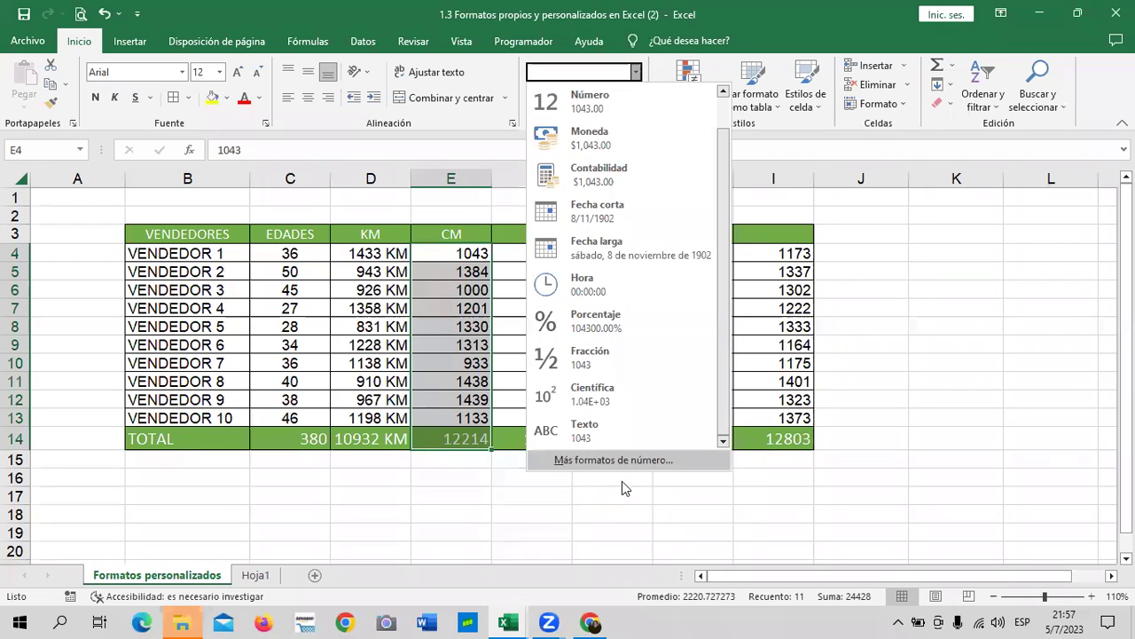
Preview the CM values under the Número, Moneda, date, time, percentage, fraction and other categories
{"action": "left_click", "coordinate": [582, 459]}
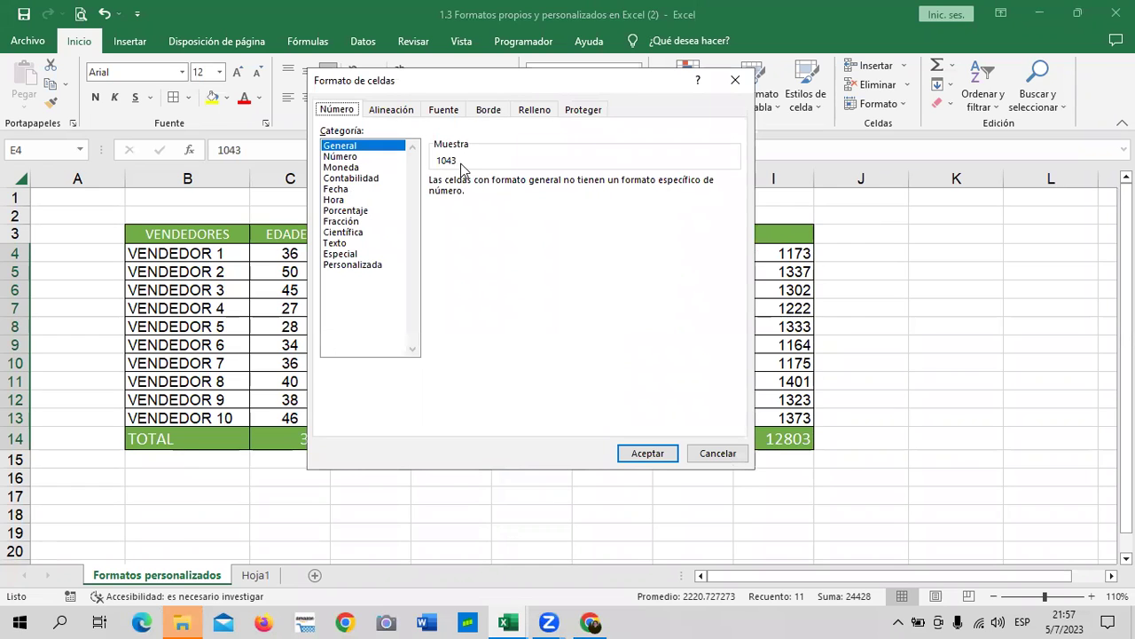
{"action": "left_click", "coordinate": [355, 157]}
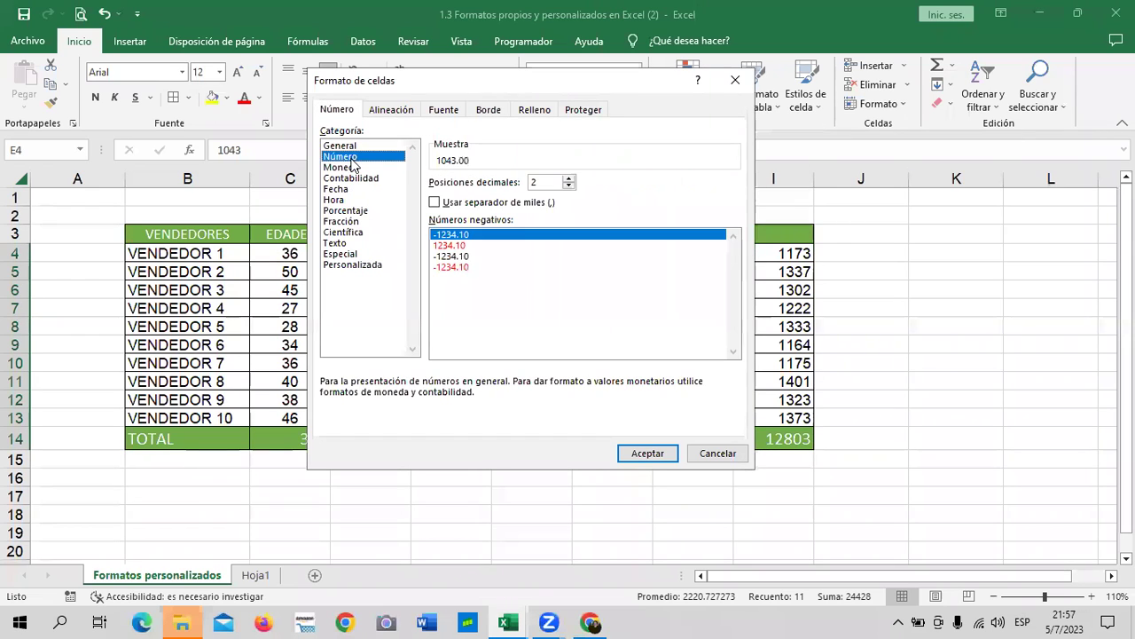
{"action": "left_click", "coordinate": [353, 168]}
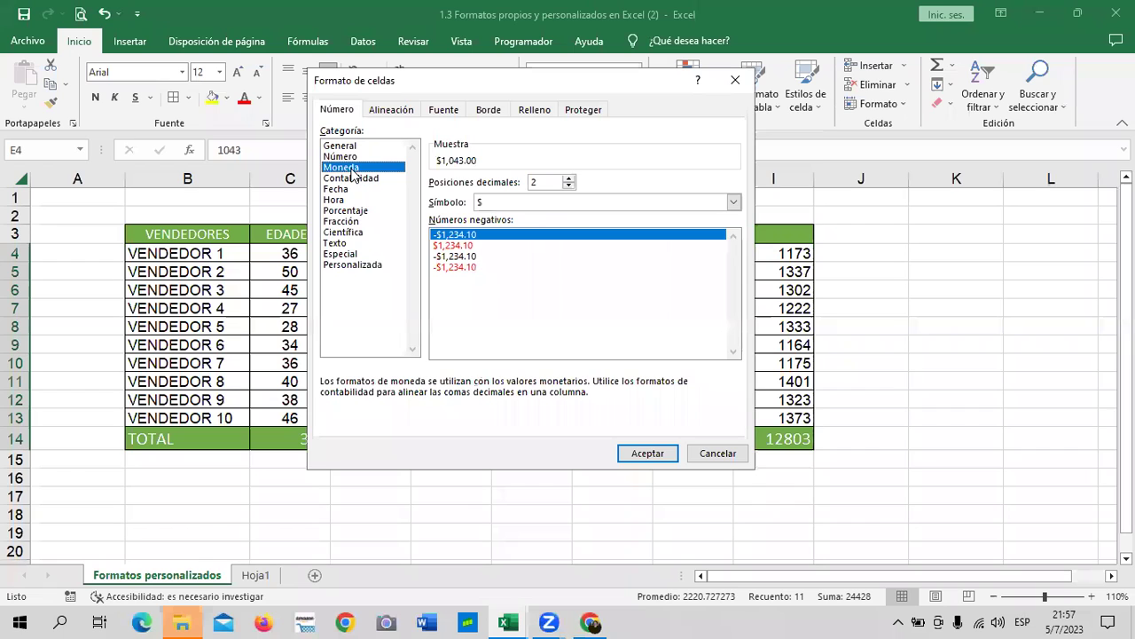
{"action": "left_click", "coordinate": [352, 179]}
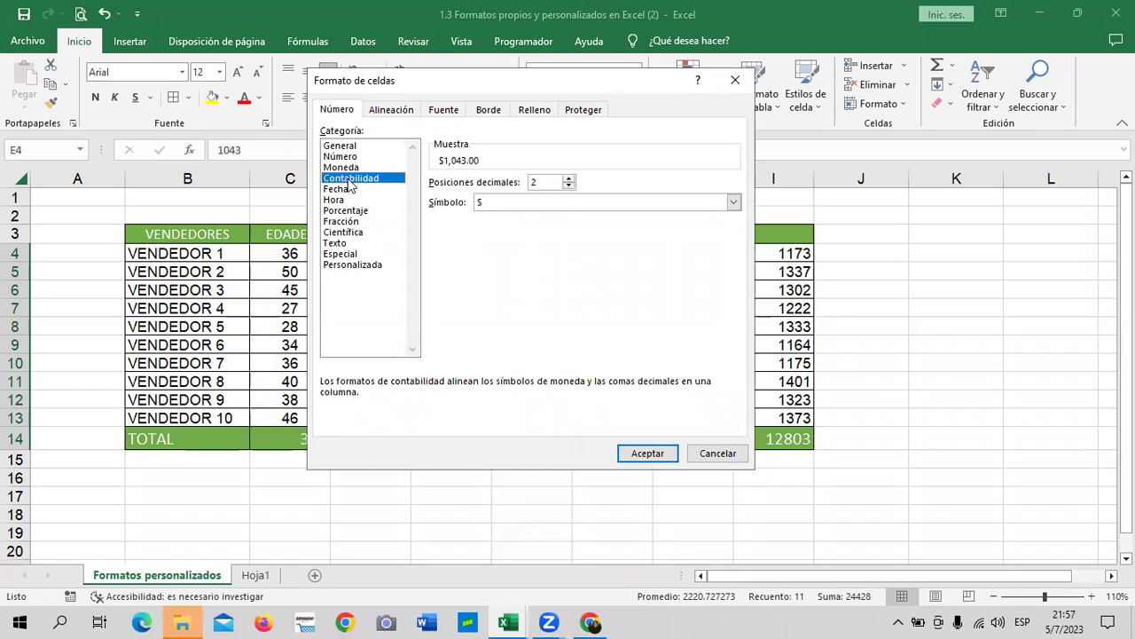
{"action": "left_click", "coordinate": [336, 190]}
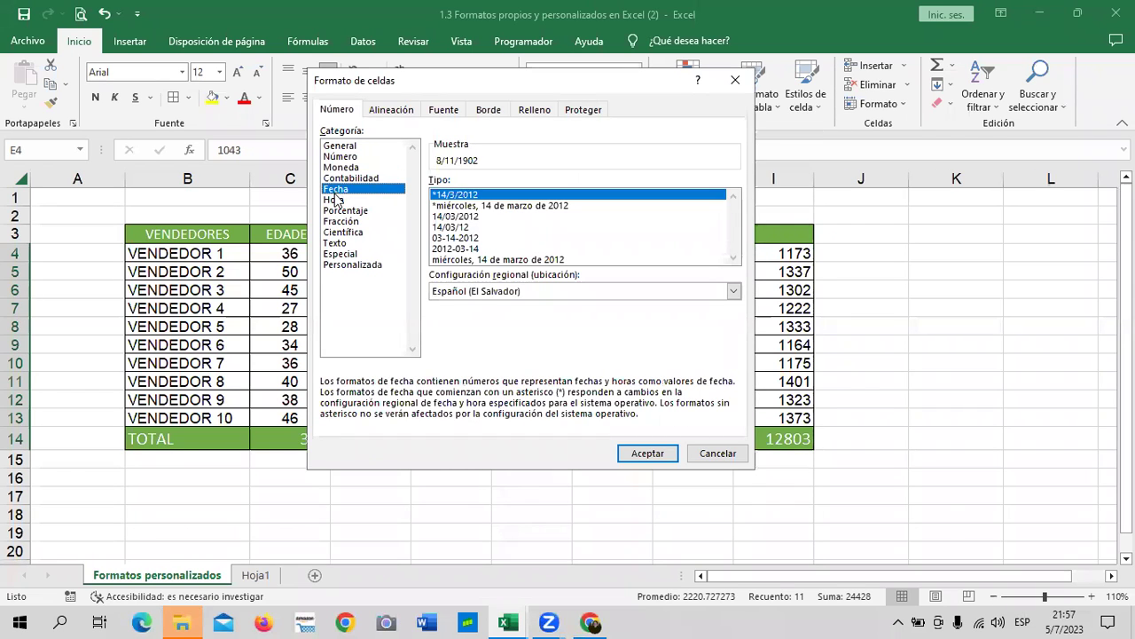
{"action": "left_click", "coordinate": [336, 201]}
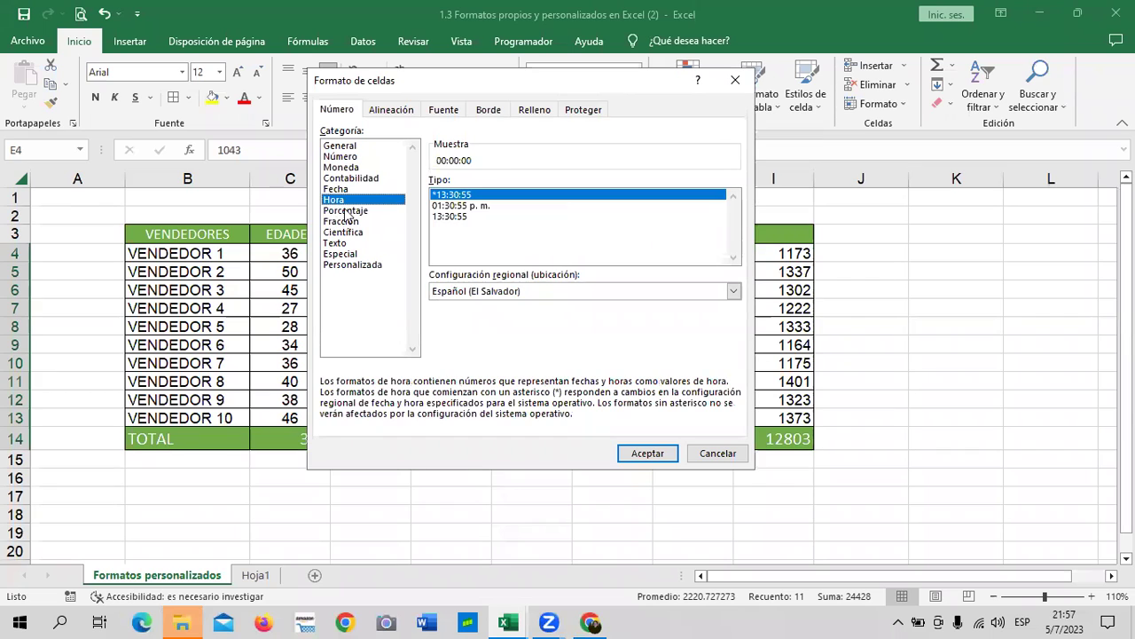
{"action": "left_click", "coordinate": [346, 211]}
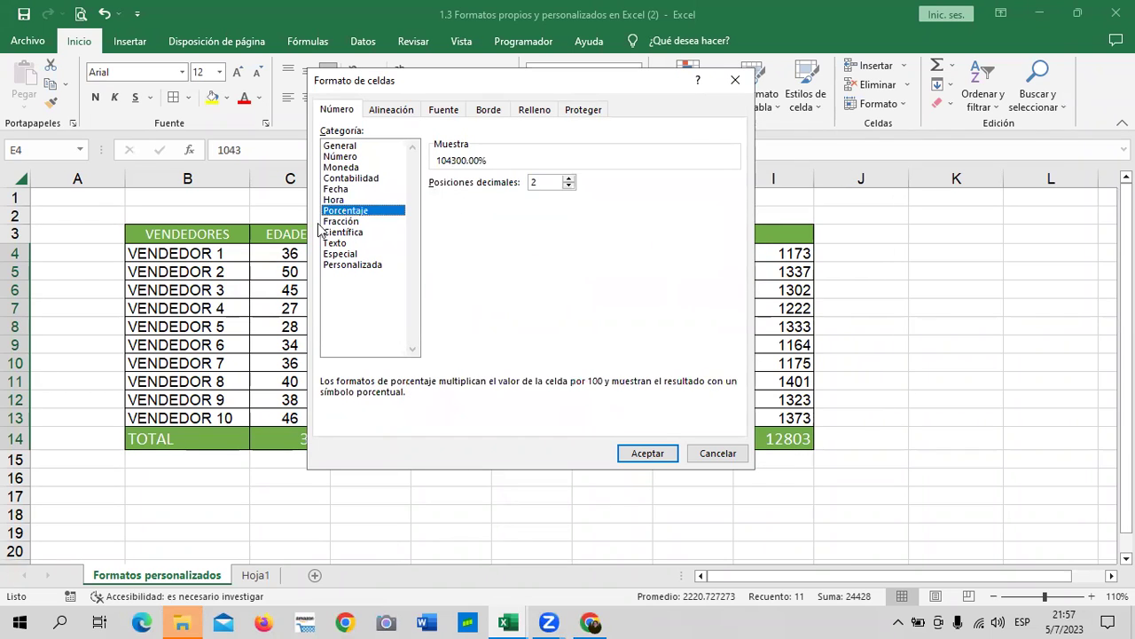
{"action": "left_click", "coordinate": [348, 222]}
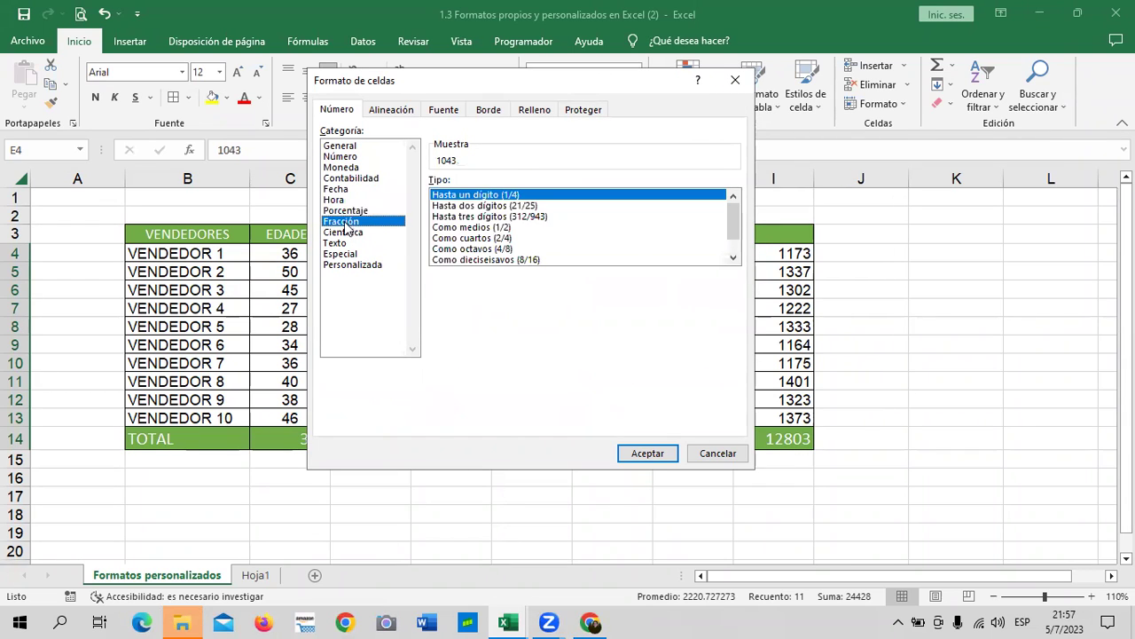
{"action": "left_click", "coordinate": [343, 233]}
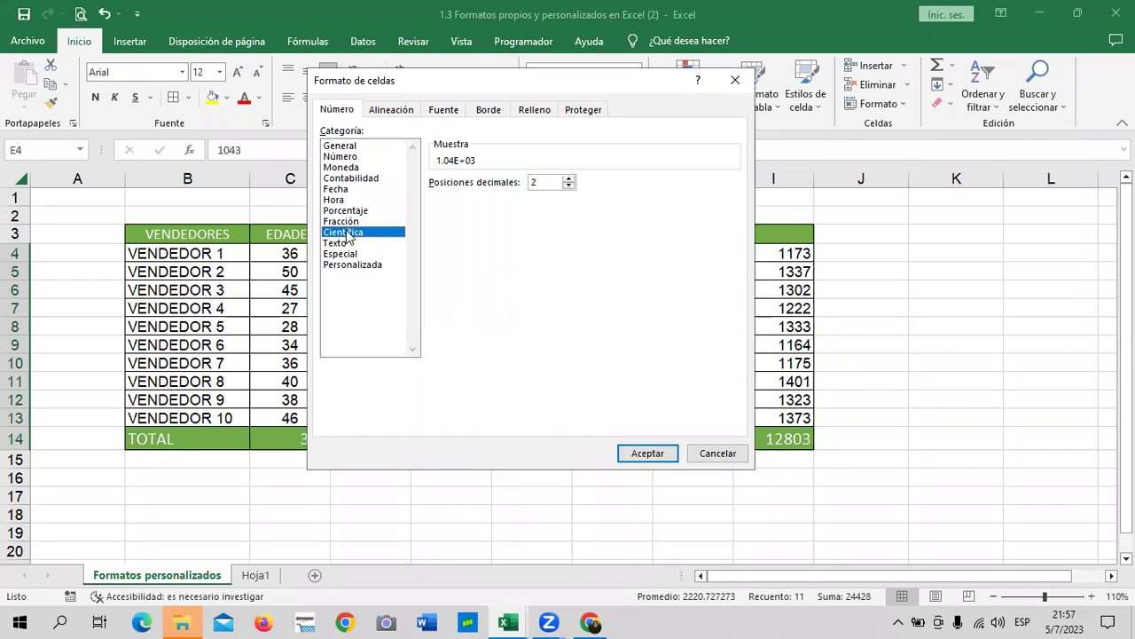
{"action": "left_click", "coordinate": [336, 244]}
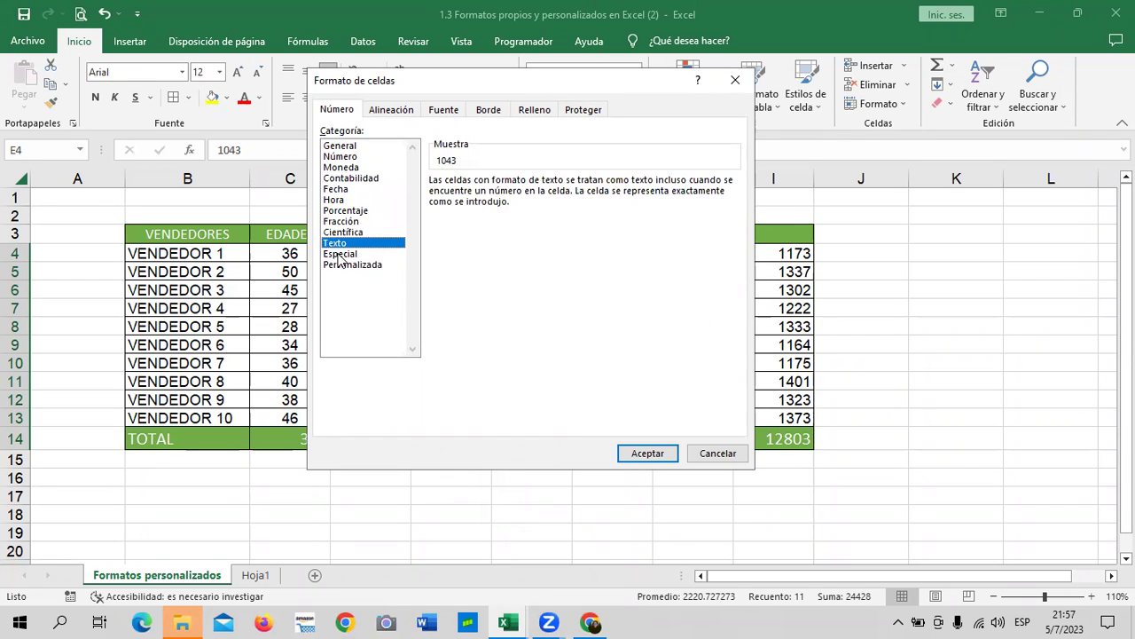
{"action": "left_click", "coordinate": [341, 255]}
Apply the custom format 0.00 "CM" to the CM values
{"action": "left_click", "coordinate": [370, 265]}
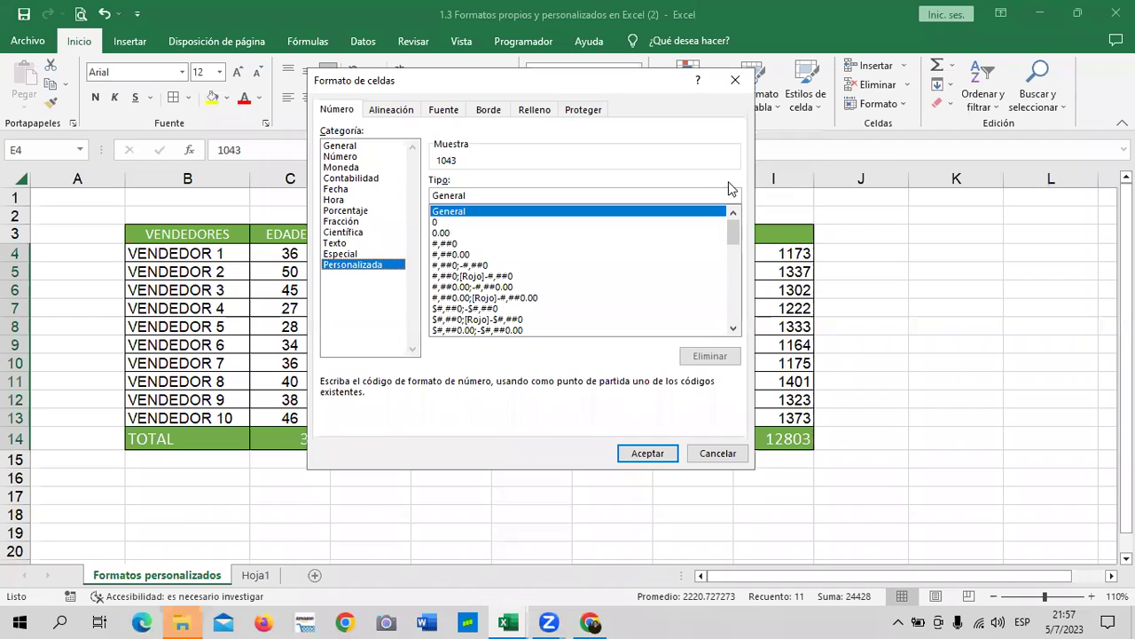
{"action": "left_click", "coordinate": [444, 233]}
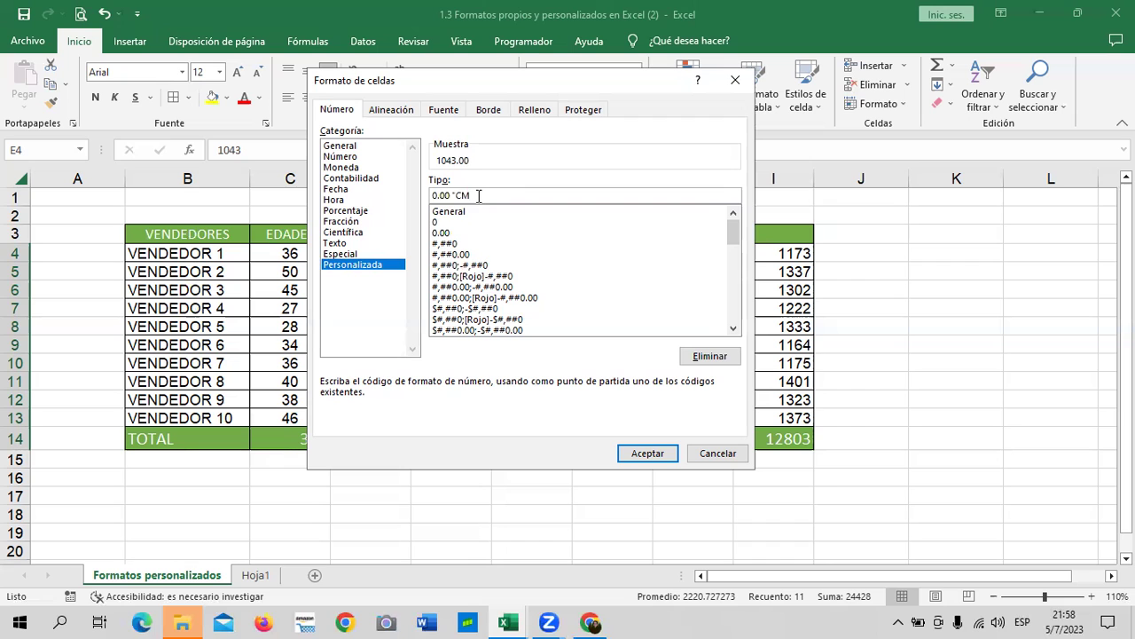
{"action": "left_click", "coordinate": [635, 451]}
Widen column E so the CM values fit
{"action": "left_click", "coordinate": [546, 518]}
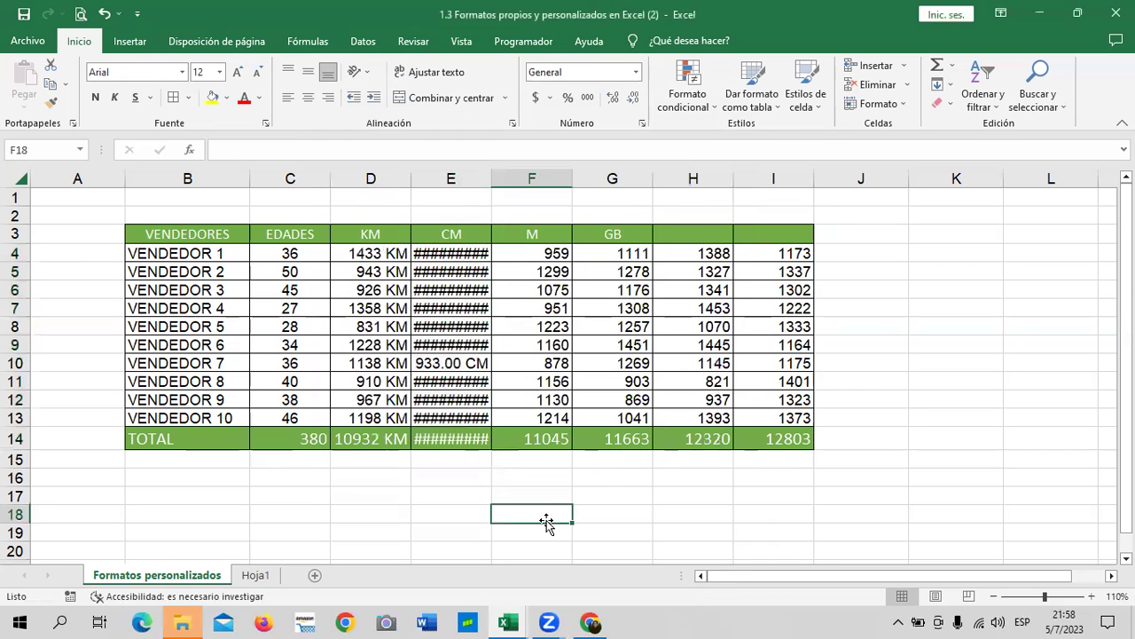
{"action": "left_click_drag", "start_coordinate": [490, 172], "coordinate": [510, 179]}
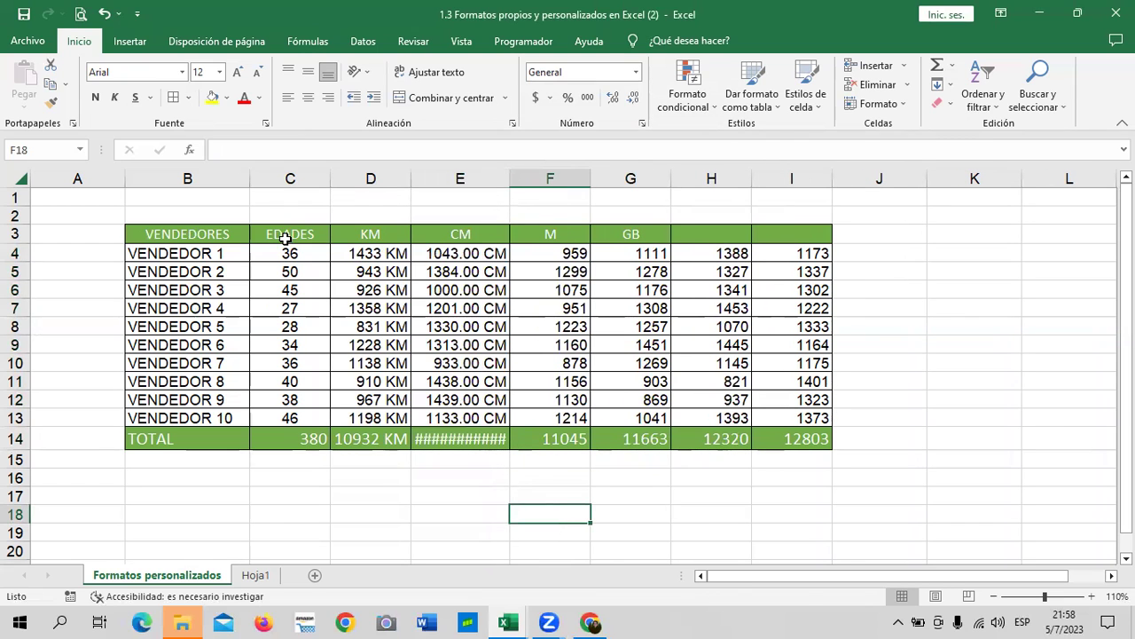
{"action": "left_click_drag", "start_coordinate": [287, 253], "coordinate": [692, 356]}
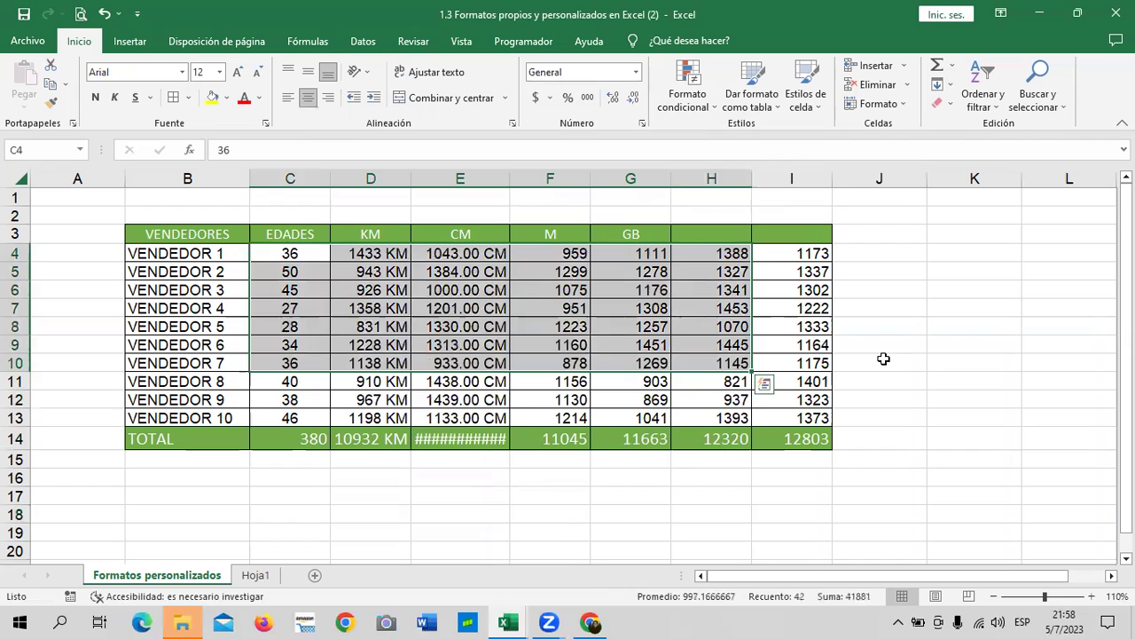
{"action": "left_click", "coordinate": [877, 355]}
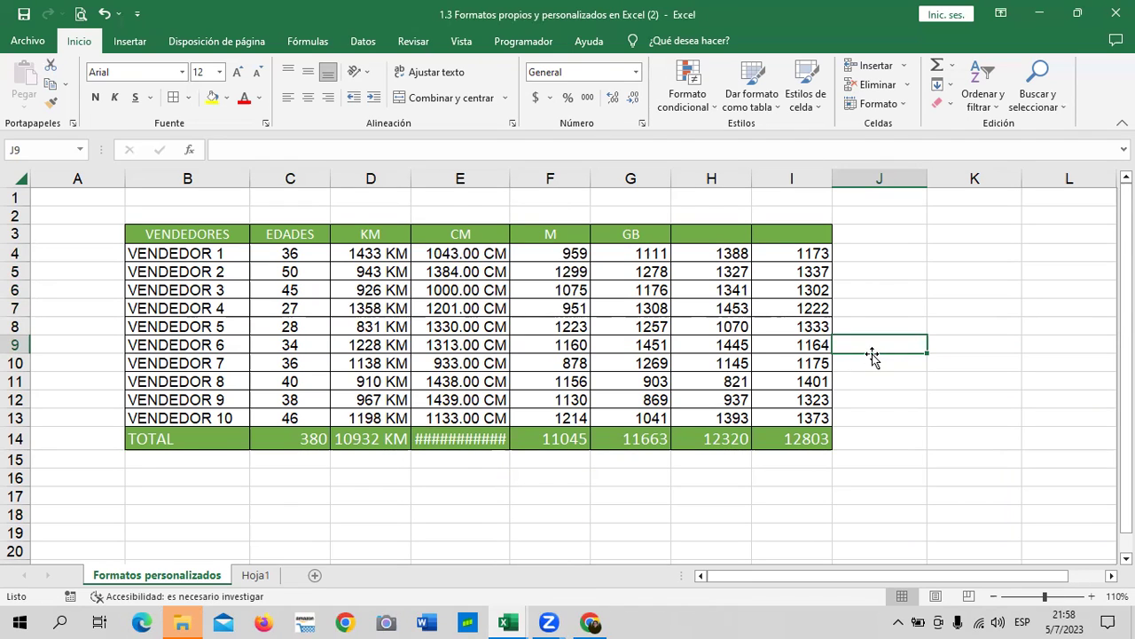
{"action": "left_click_drag", "start_coordinate": [510, 178], "coordinate": [526, 172]}
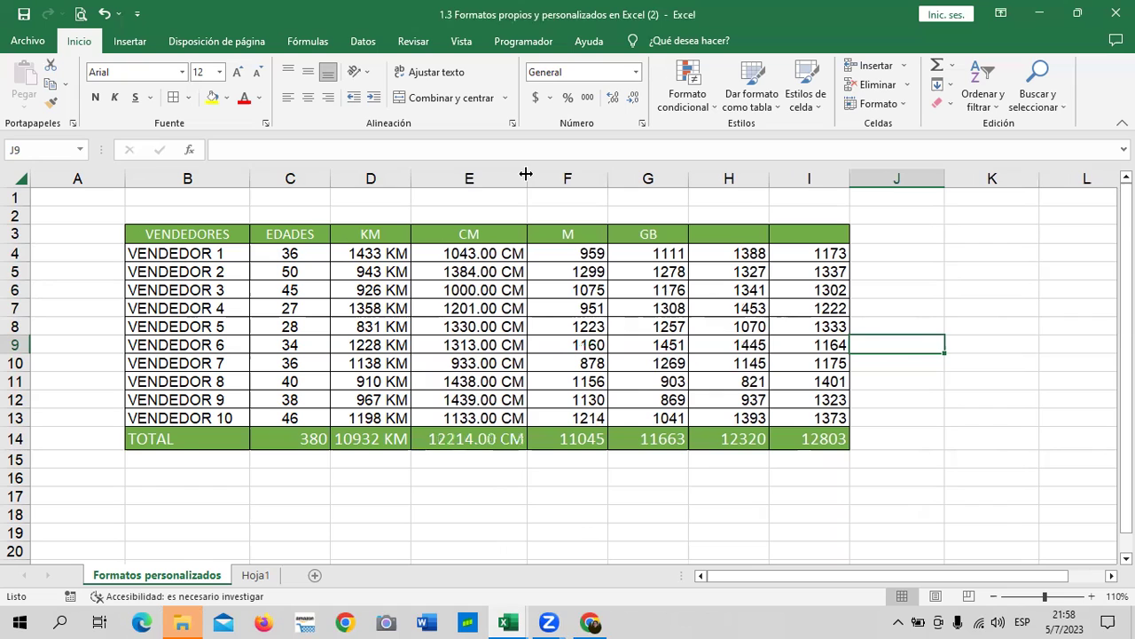
Drop both decimals from E4:E14 so values read 1043 CM, then narrow column E to fit
{"action": "left_click", "coordinate": [469, 435]}
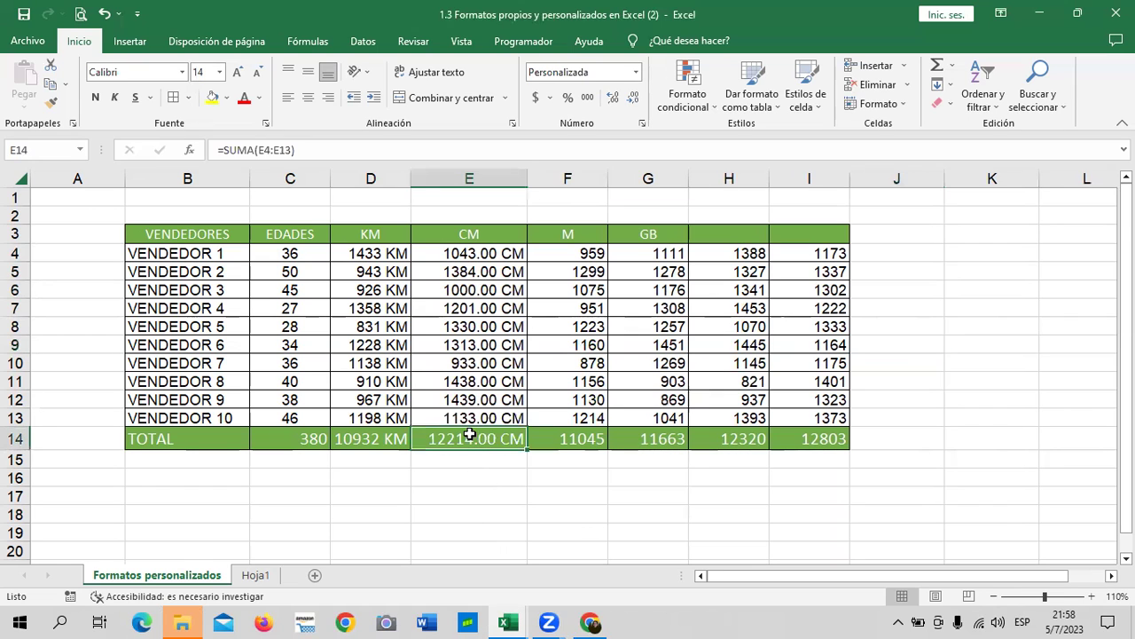
{"action": "left_click_drag", "start_coordinate": [476, 260], "coordinate": [475, 438]}
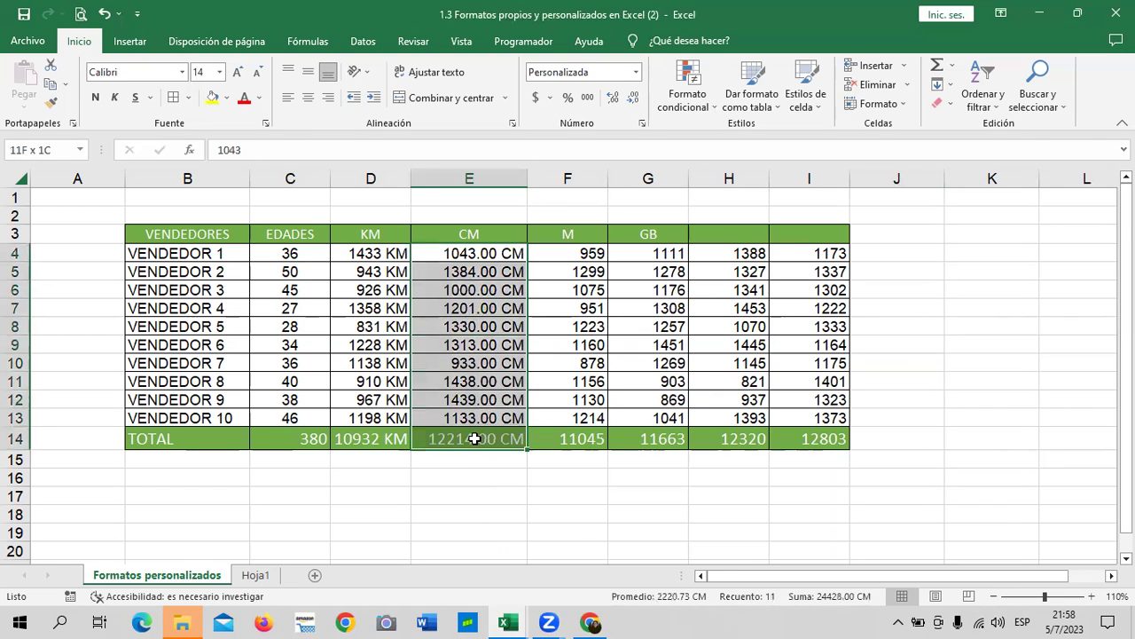
{"action": "left_click", "coordinate": [635, 98]}
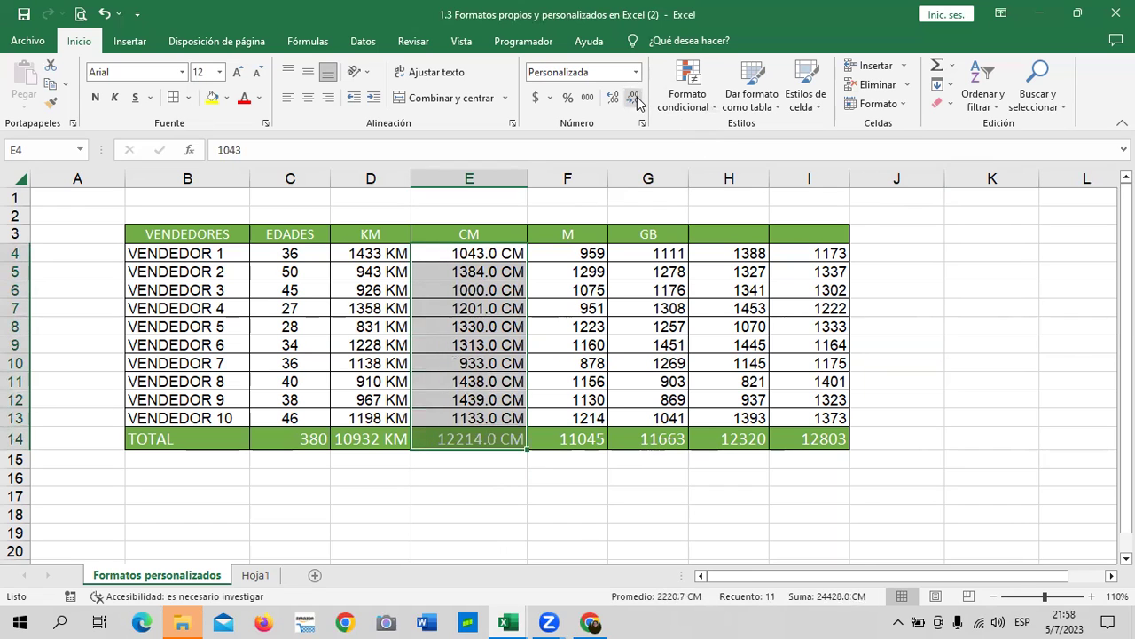
{"action": "left_click", "coordinate": [636, 97]}
{"action": "left_click_drag", "start_coordinate": [530, 171], "coordinate": [510, 174]}
{"action": "left_click", "coordinate": [530, 486]}
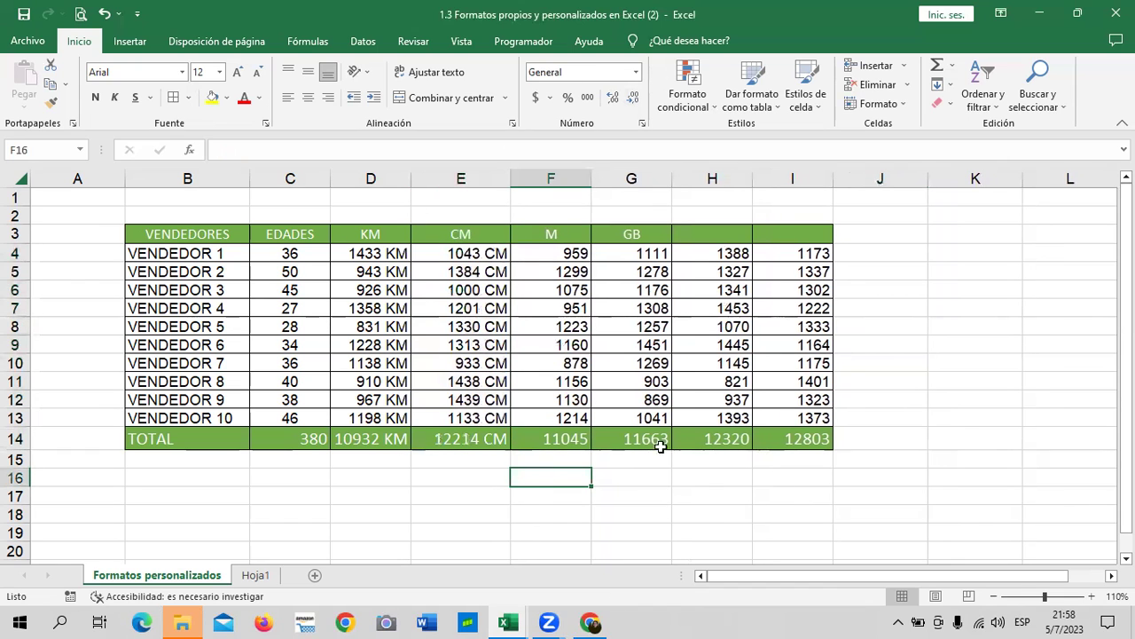
{"action": "left_click_drag", "start_coordinate": [319, 249], "coordinate": [315, 439]}
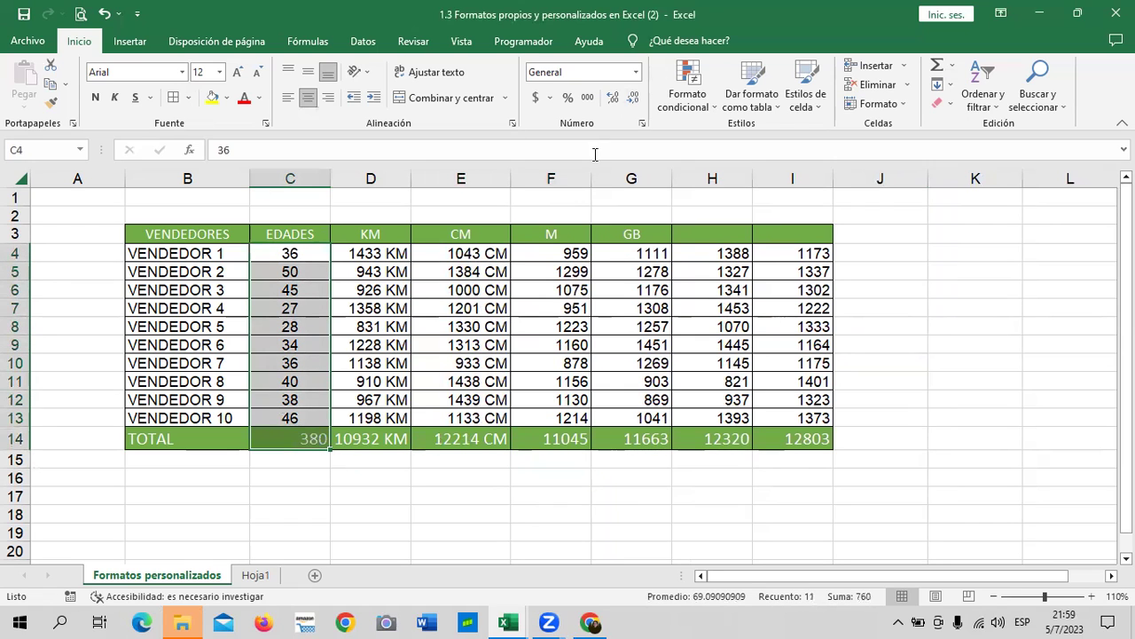
Give the ages in C4:C14 the custom format 0 "AÑOS", e.g. 36 AÑOS
{"action": "left_click", "coordinate": [639, 123]}
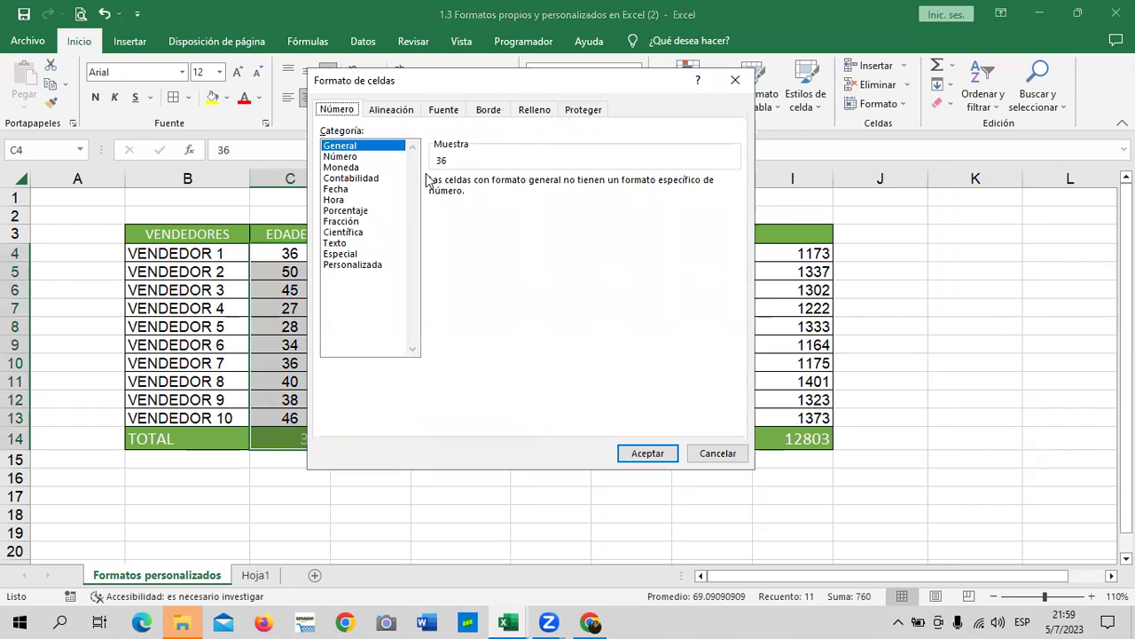
{"action": "left_click", "coordinate": [360, 265]}
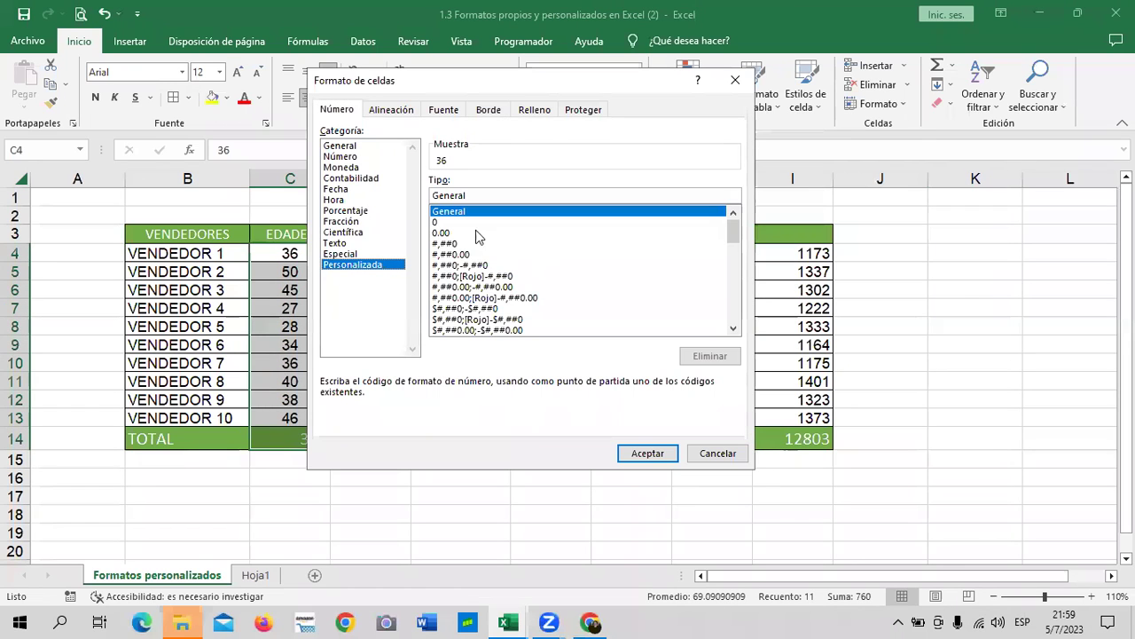
{"action": "left_click", "coordinate": [441, 222]}
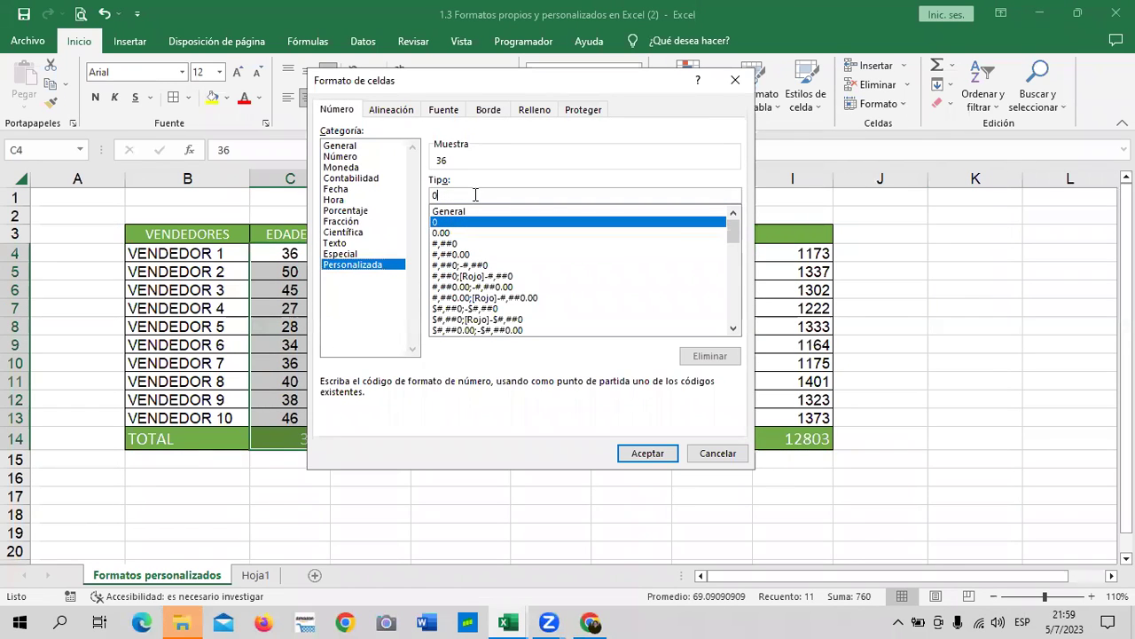
{"action": "left_click", "coordinate": [476, 195]}
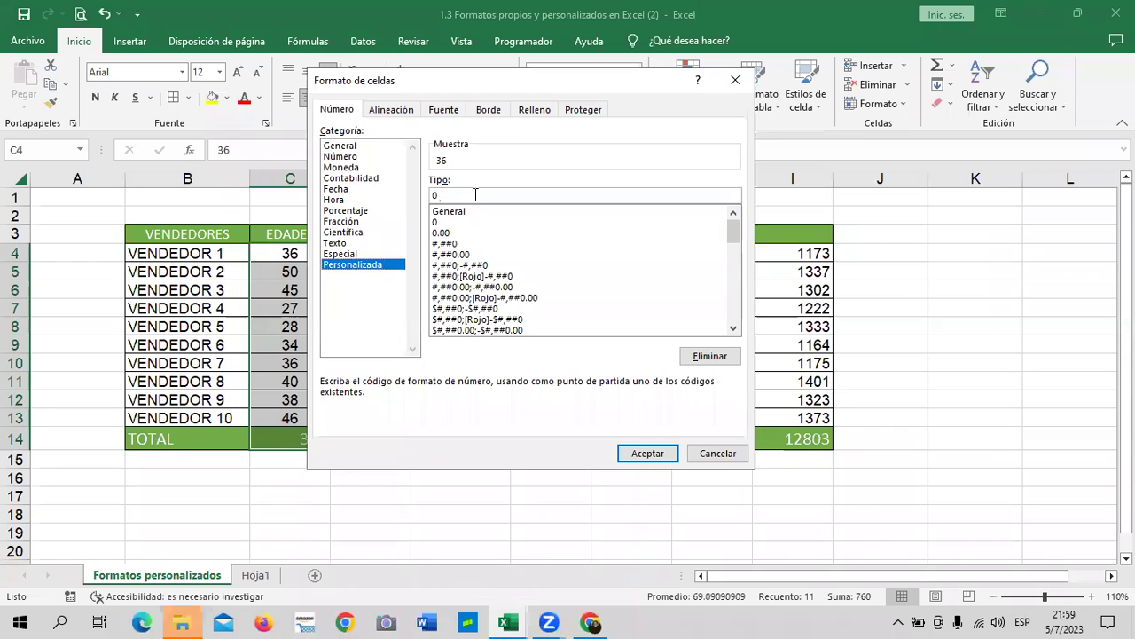
{"action": "type", "text": "\"AÑOS"}
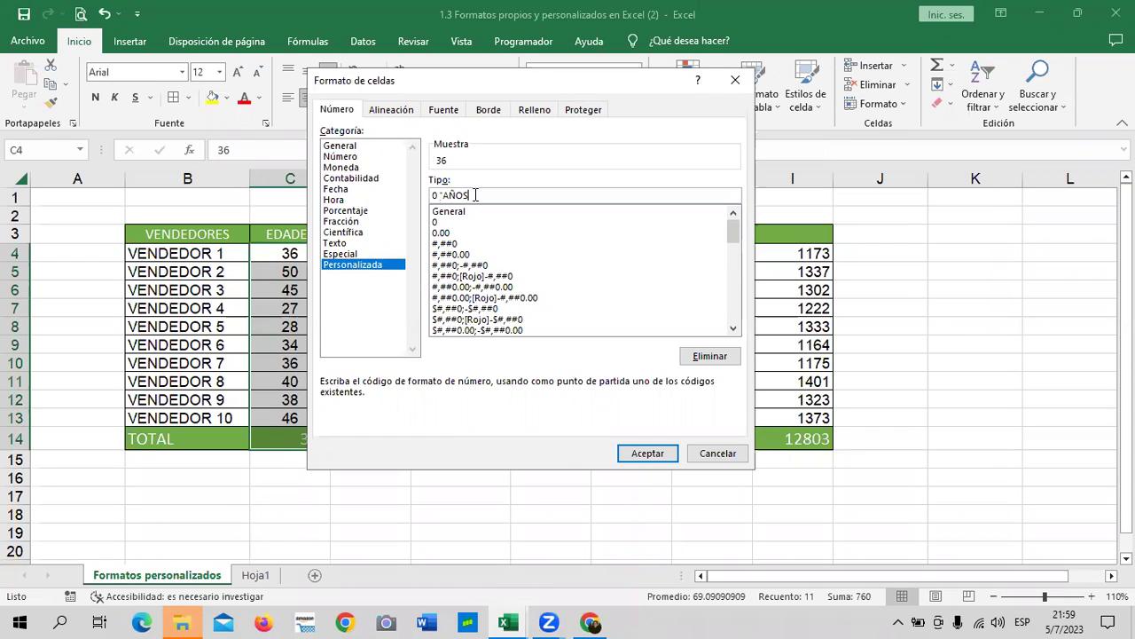
{"action": "type", "text": "\""}
{"action": "left_click", "coordinate": [648, 453]}
{"action": "left_click", "coordinate": [525, 503]}
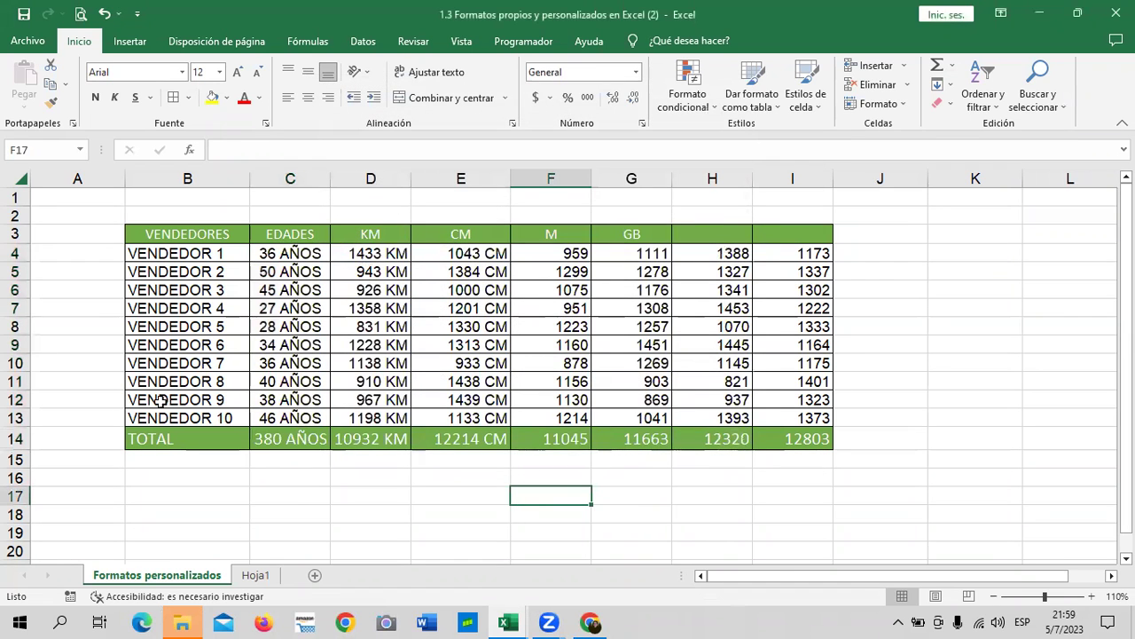
Inspect the C14 total and several row values, then select the GB values G4:G14
{"action": "left_click", "coordinate": [273, 438]}
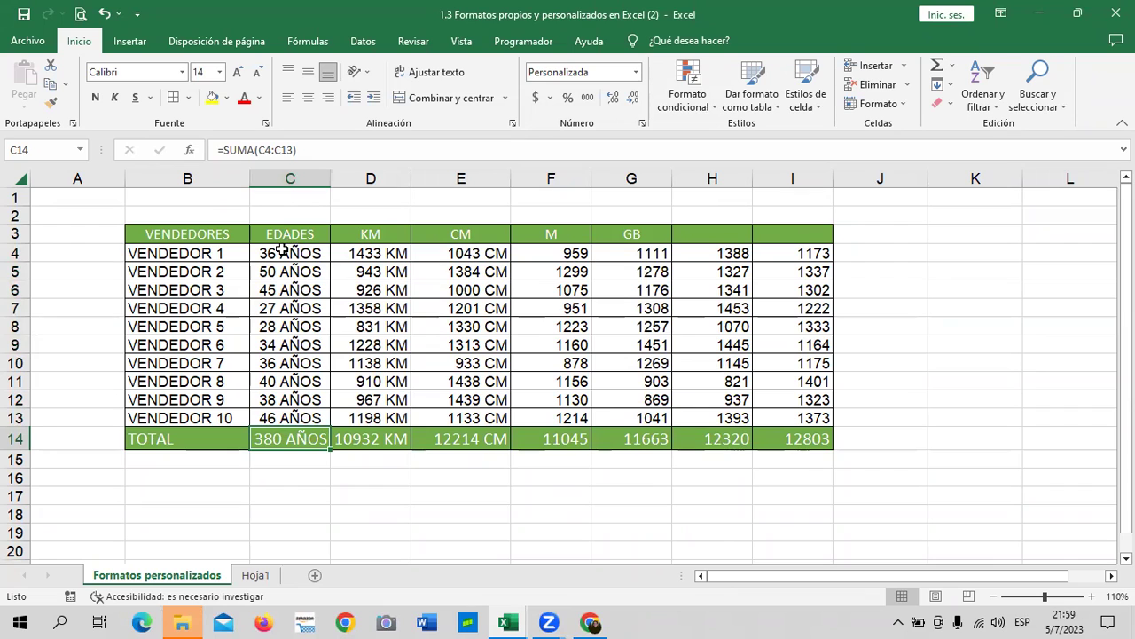
{"action": "left_click", "coordinate": [280, 252]}
{"action": "left_click", "coordinate": [281, 345]}
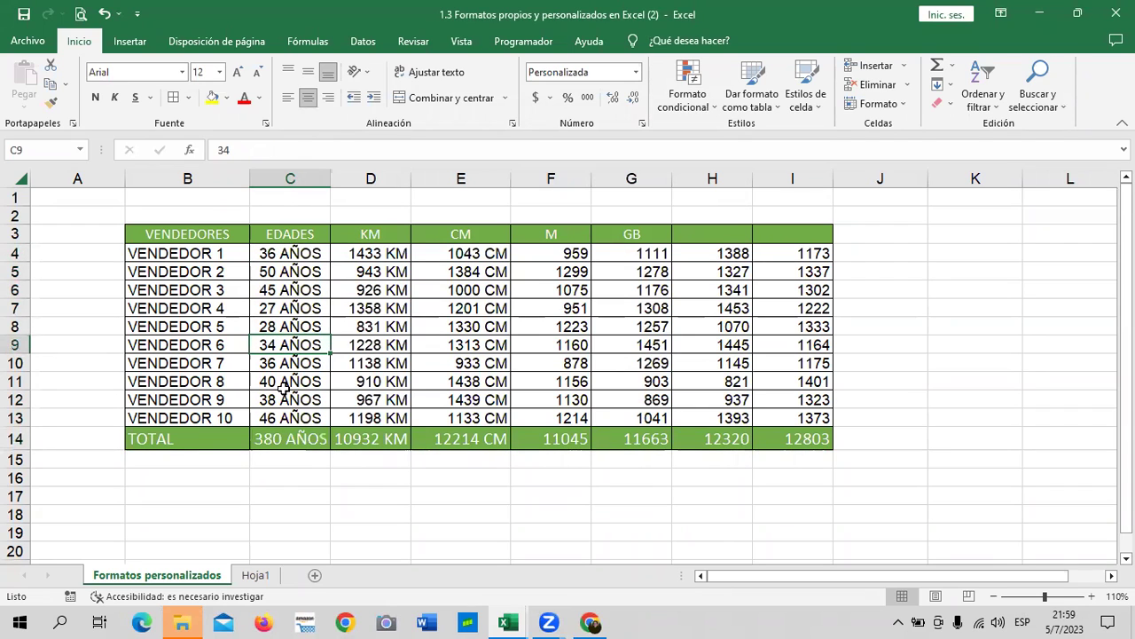
{"action": "left_click", "coordinate": [404, 270]}
{"action": "left_click", "coordinate": [479, 273]}
{"action": "left_click", "coordinate": [561, 266]}
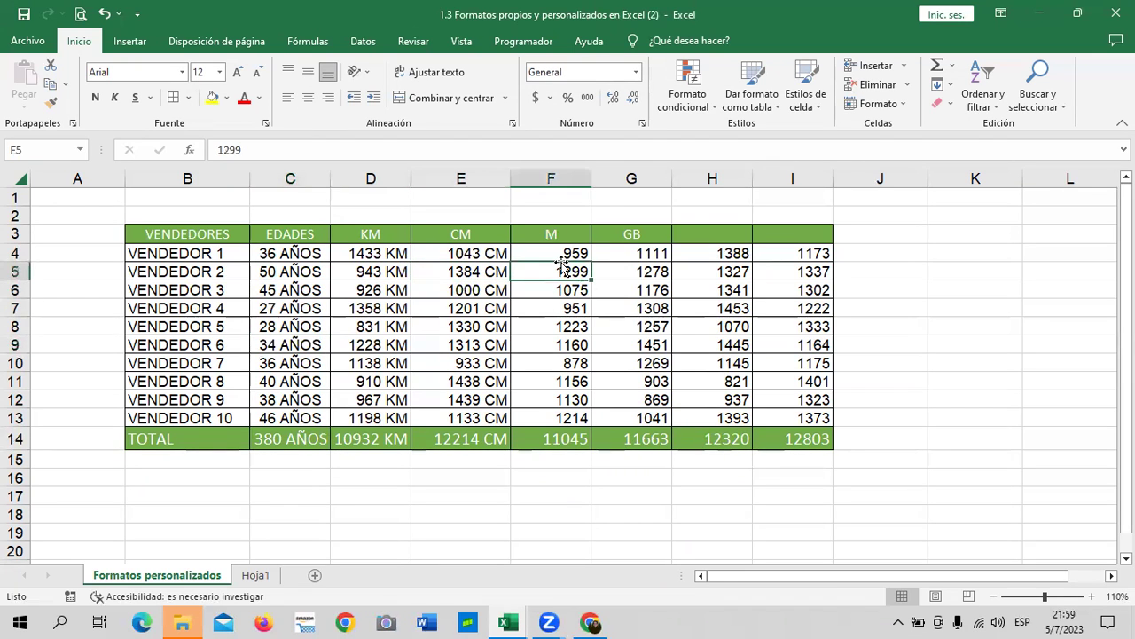
{"action": "left_click_drag", "start_coordinate": [626, 252], "coordinate": [650, 441]}
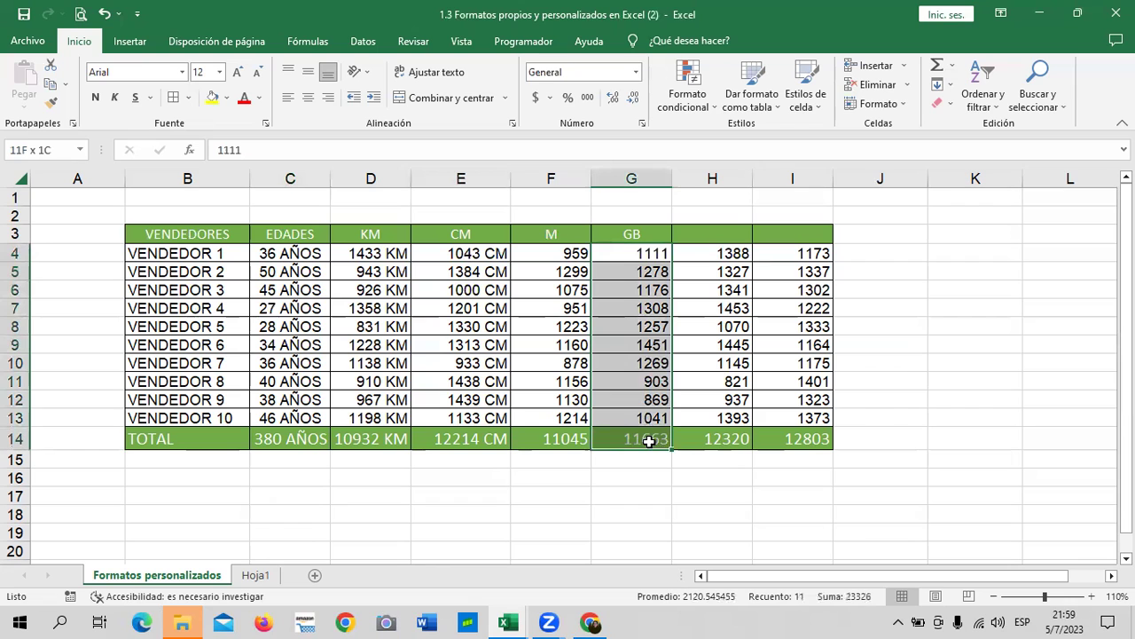
Apply the custom format 0.00 "GB" to G4:G14, showing values like 903.00 GB
{"action": "left_click", "coordinate": [642, 122]}
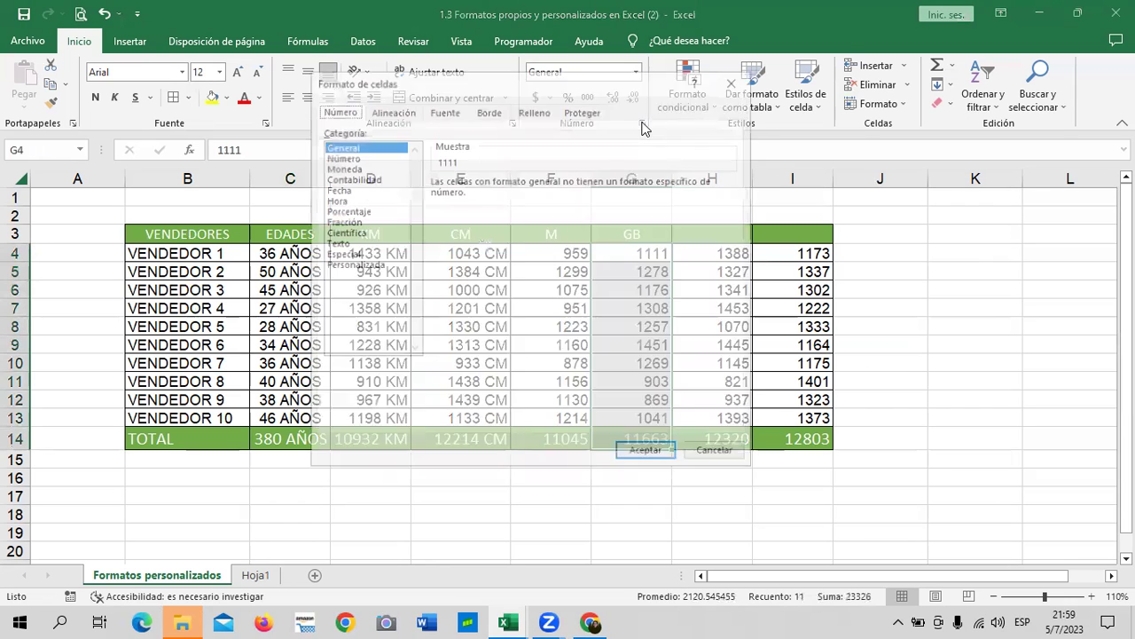
{"action": "left_click", "coordinate": [368, 266]}
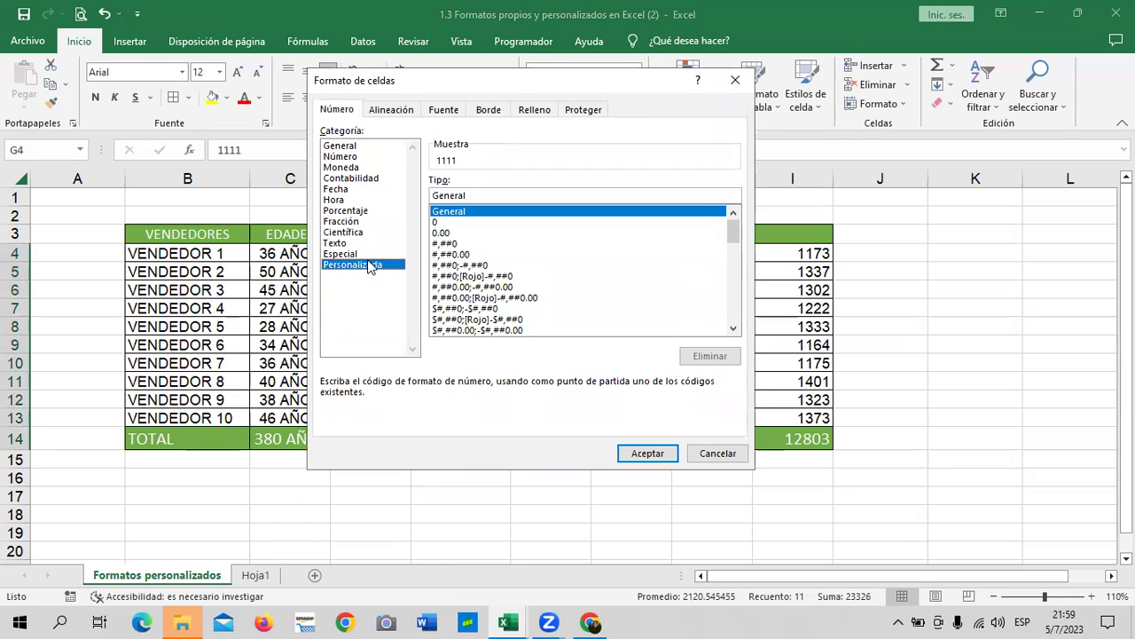
{"action": "left_click", "coordinate": [441, 234]}
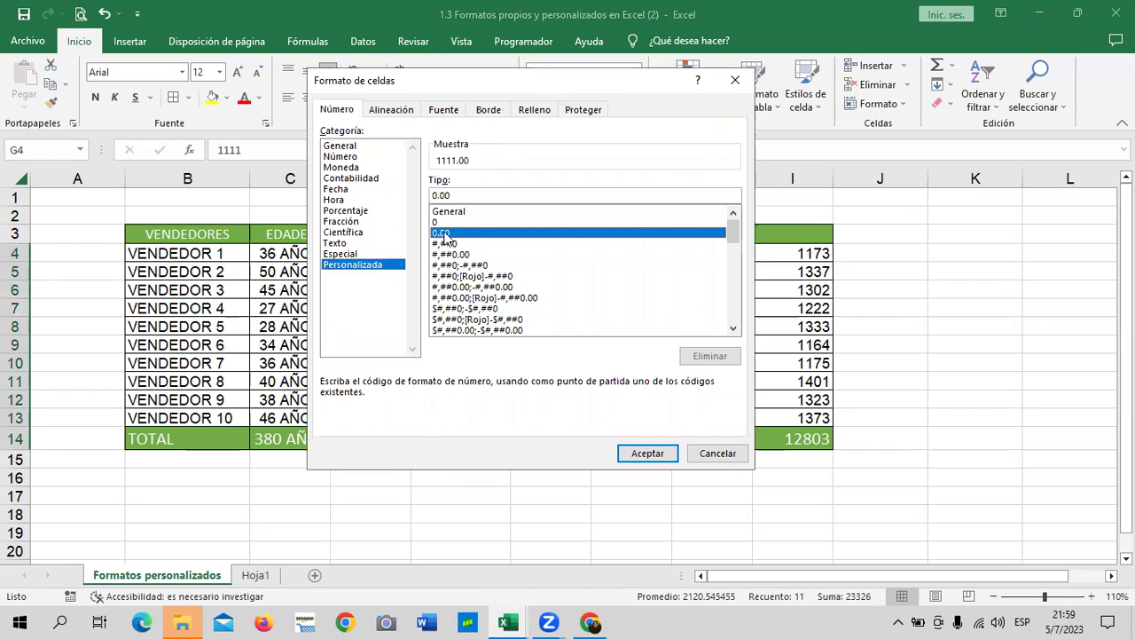
{"action": "left_click", "coordinate": [488, 197]}
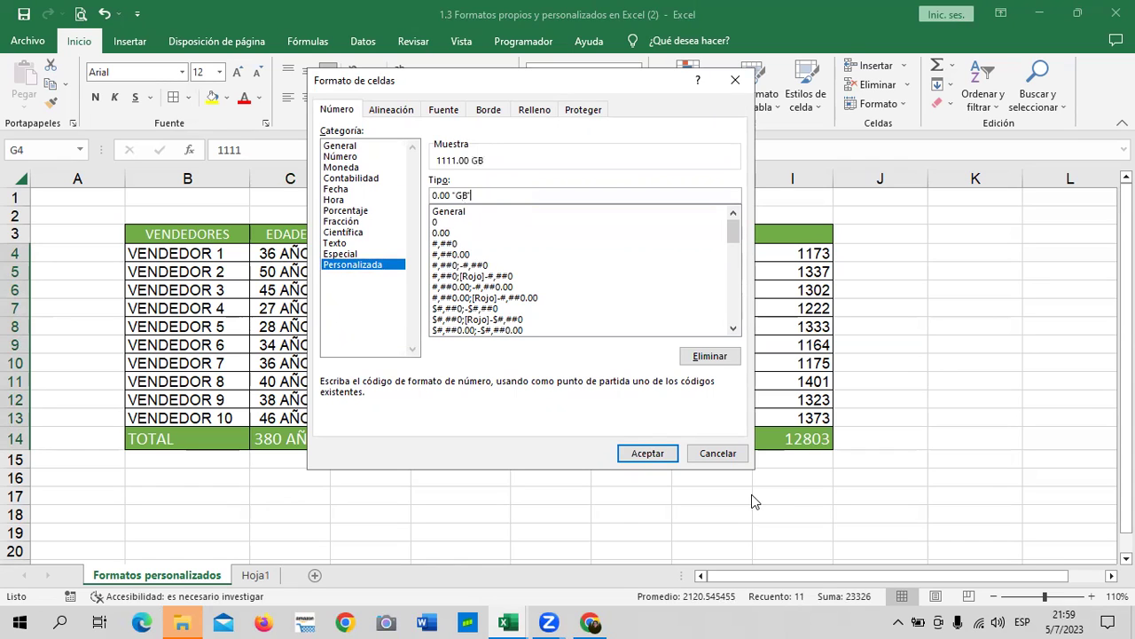
{"action": "left_click", "coordinate": [652, 453]}
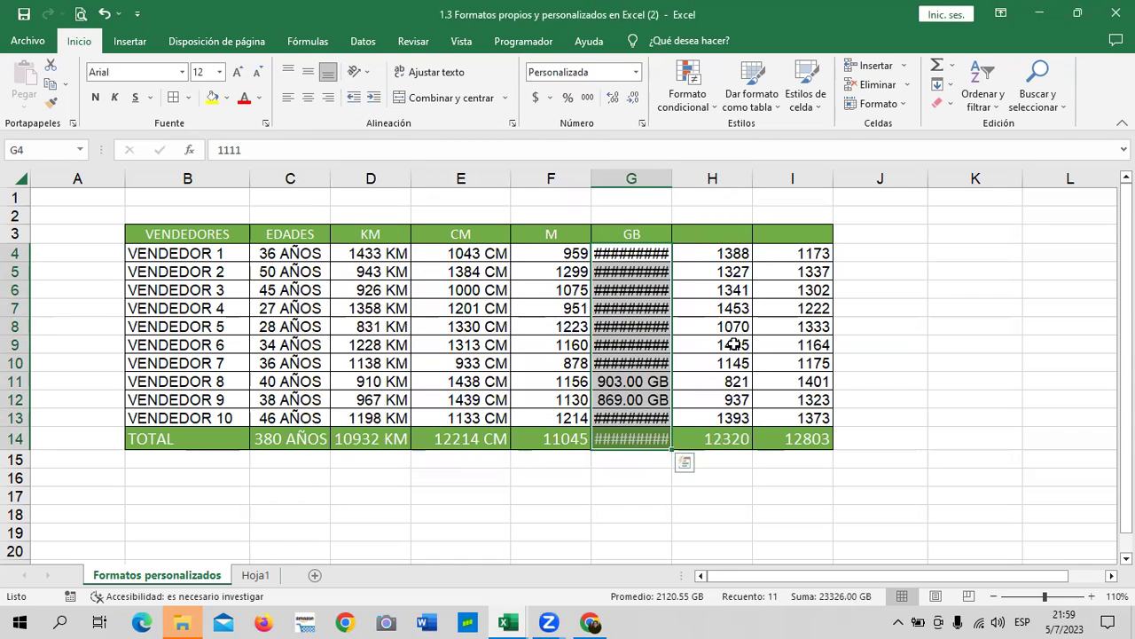
Remove both decimals from G4:G14 and check the totals in G14, H14 and I14
{"action": "left_click", "coordinate": [683, 459]}
{"action": "left_click_drag", "start_coordinate": [629, 253], "coordinate": [634, 438]}
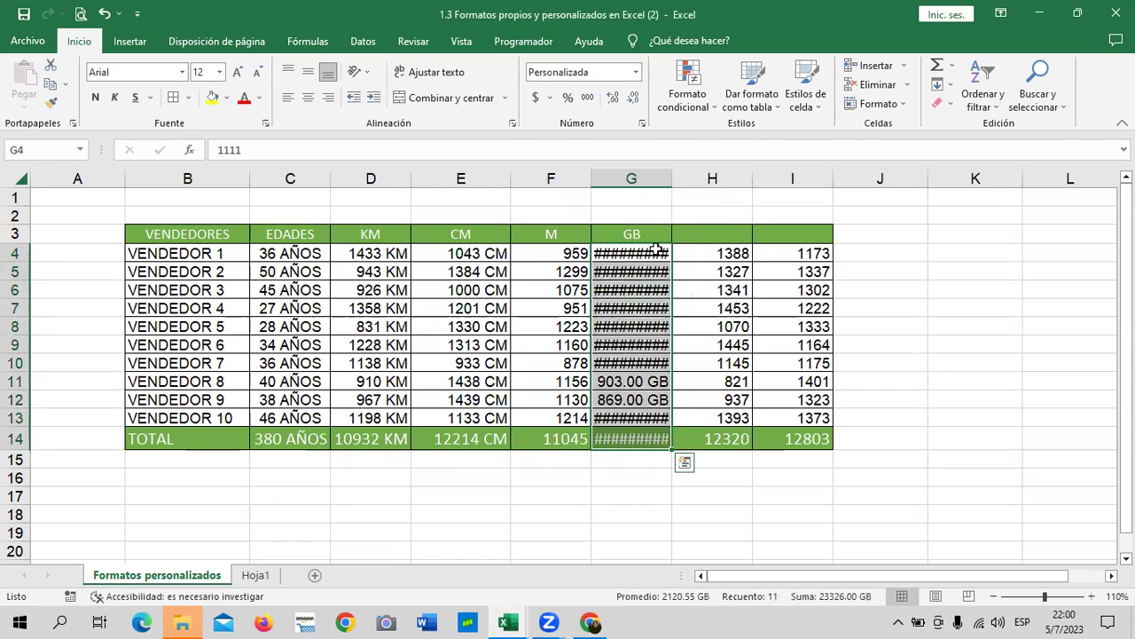
{"action": "left_click", "coordinate": [634, 99]}
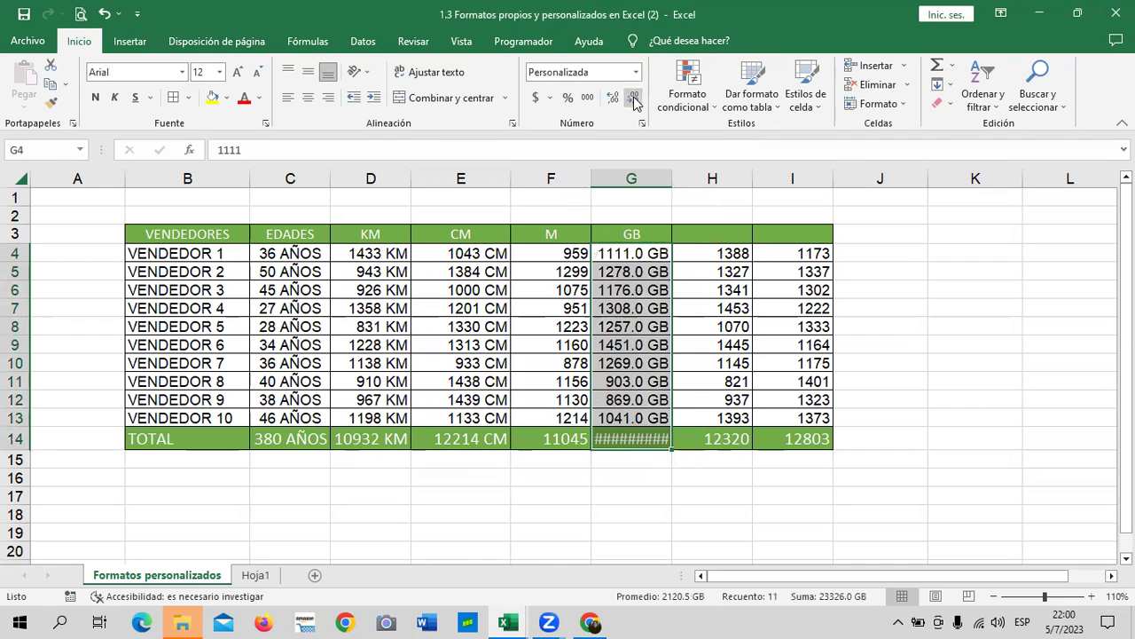
{"action": "left_click", "coordinate": [635, 99]}
{"action": "left_click", "coordinate": [903, 322]}
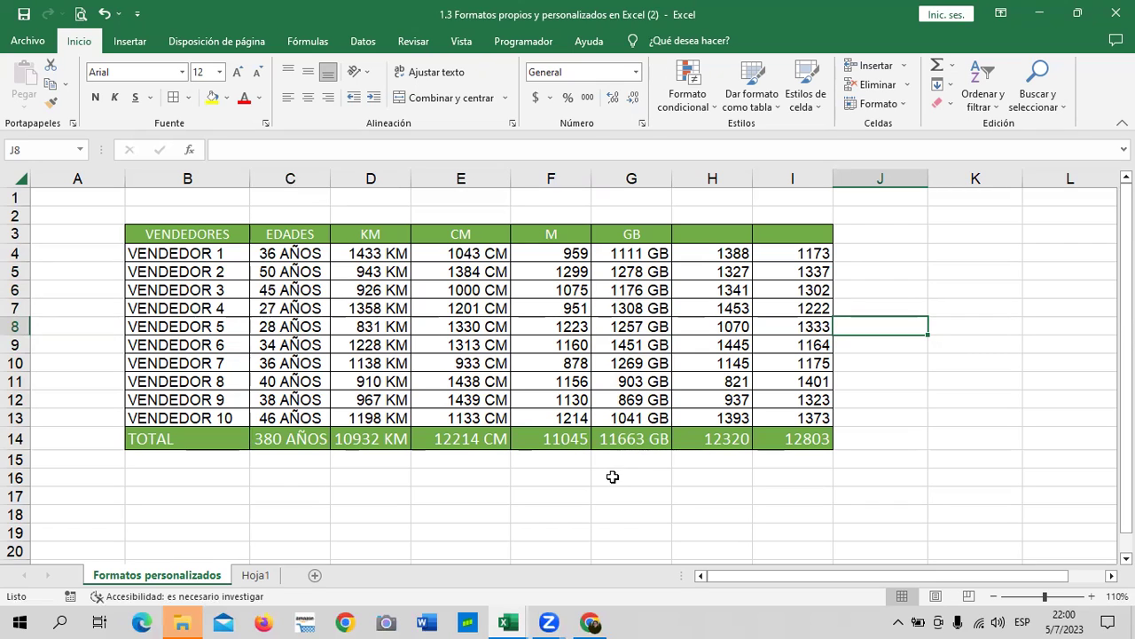
{"action": "left_click", "coordinate": [619, 437]}
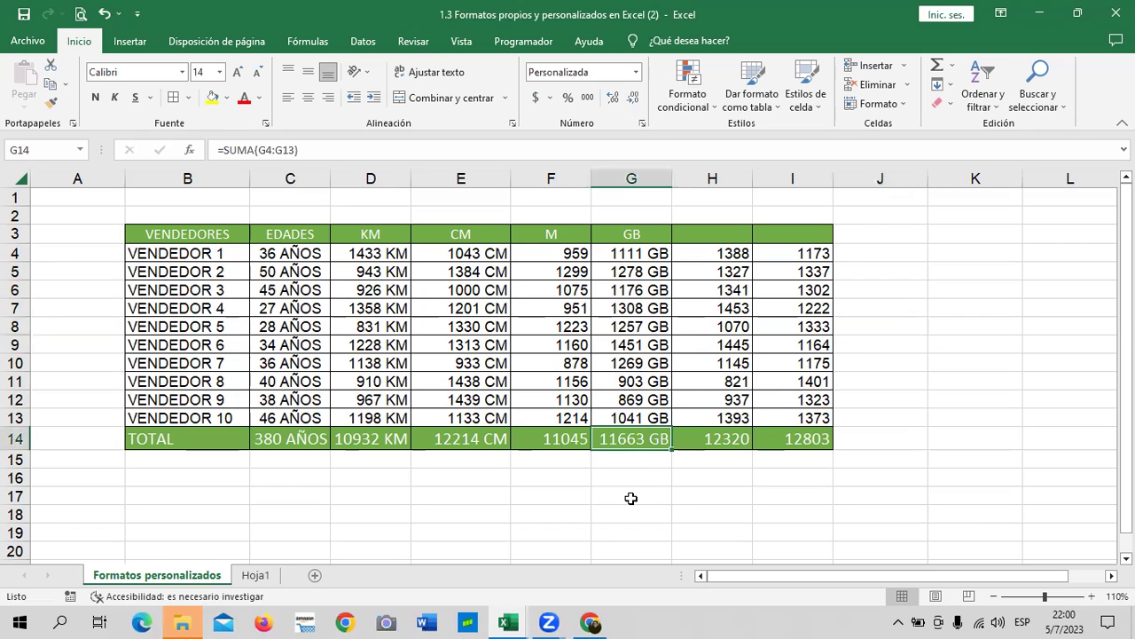
{"action": "left_click", "coordinate": [721, 438]}
{"action": "left_click", "coordinate": [794, 435]}
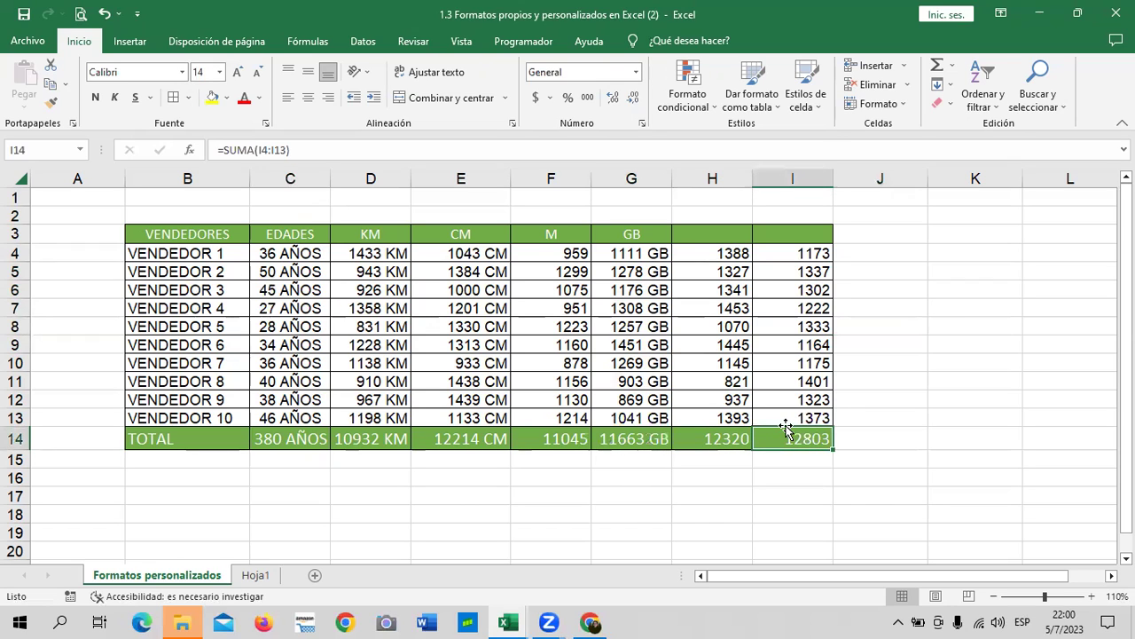
Switch to the Hoja1 sheet and select cells O4 through O19
{"action": "left_click", "coordinate": [259, 576]}
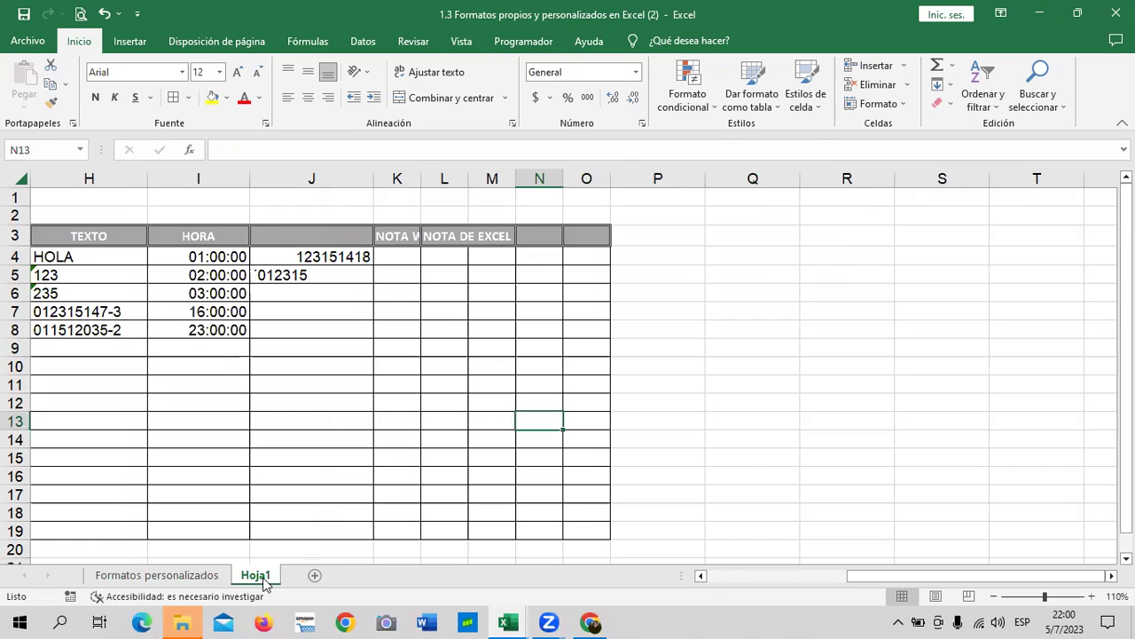
{"action": "left_click", "coordinate": [581, 258]}
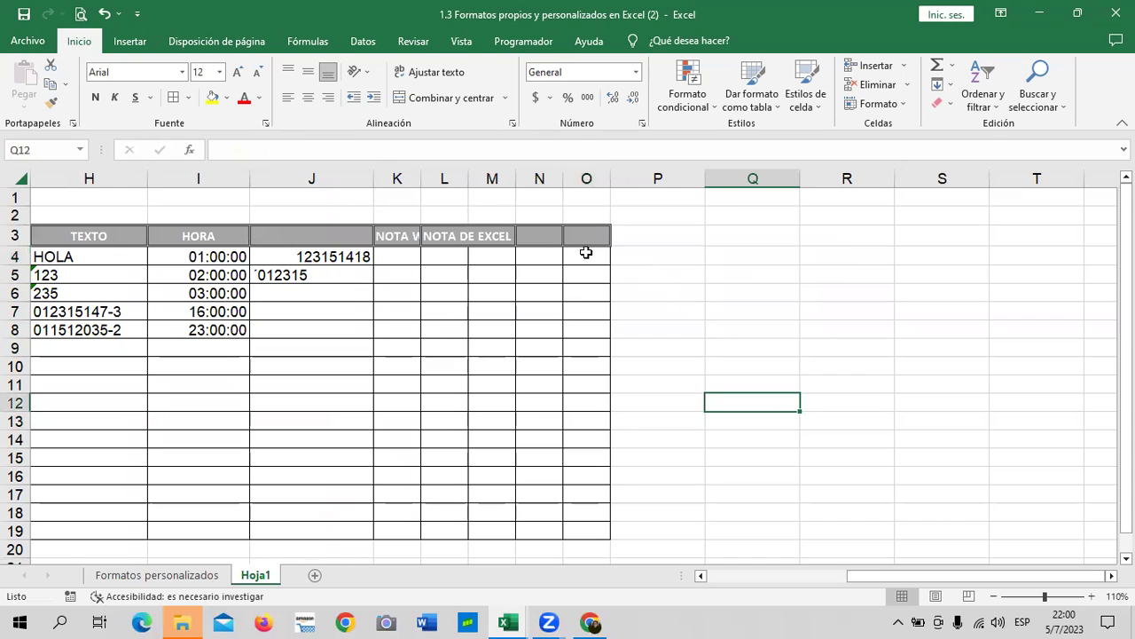
{"action": "left_click_drag", "start_coordinate": [587, 254], "coordinate": [596, 531]}
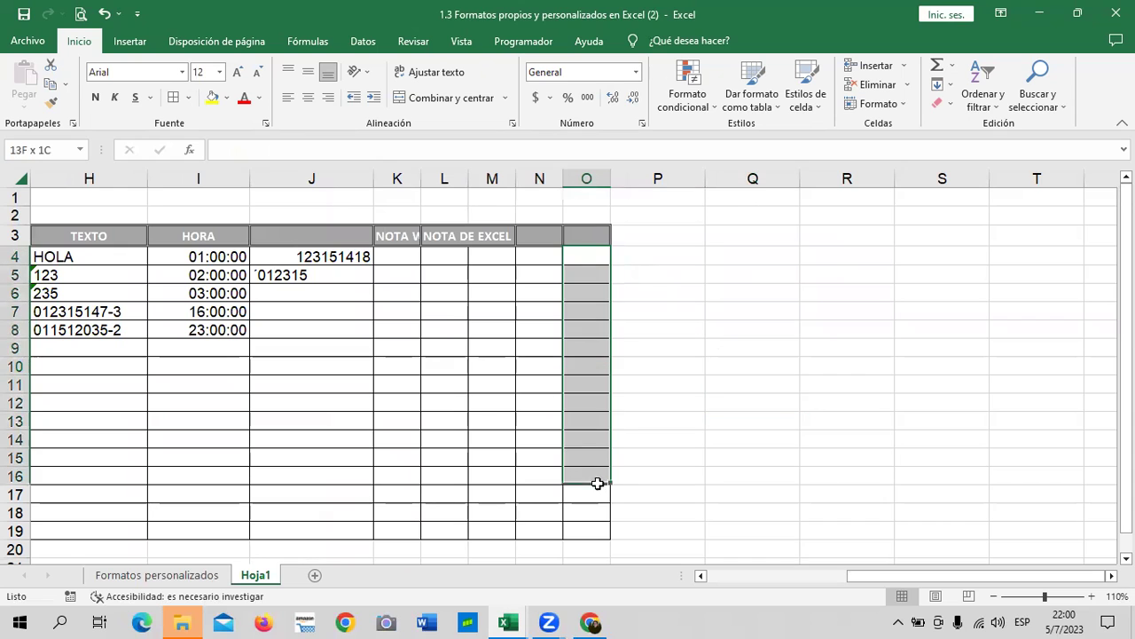
Apply the existing custom code 0 "CM" to Hoja1 cells O4:O19
{"action": "left_click", "coordinate": [642, 126]}
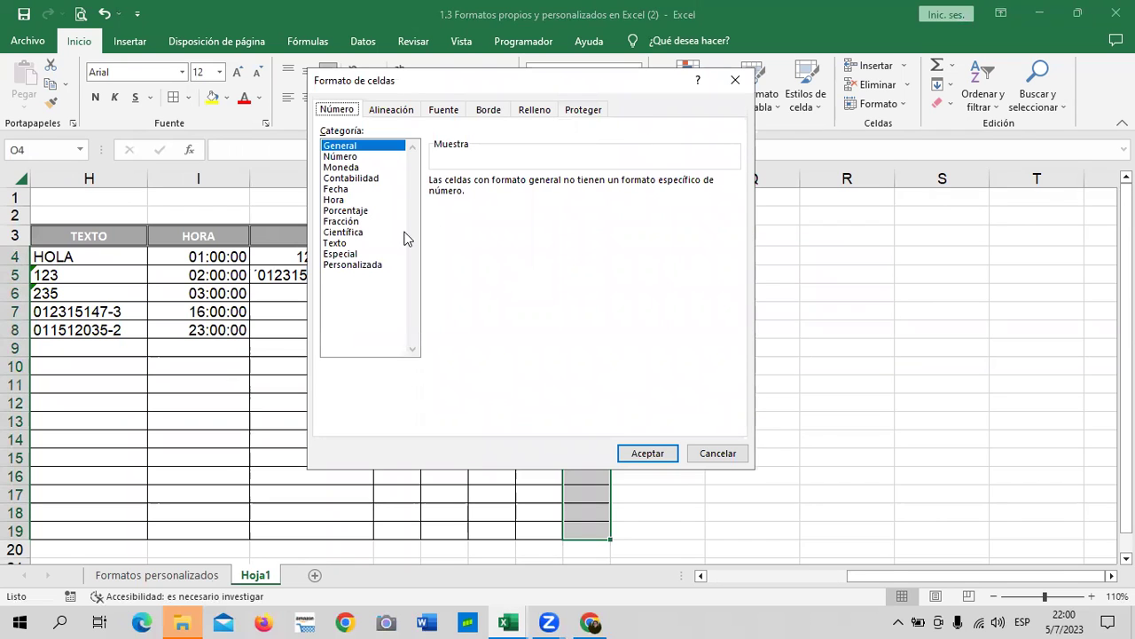
{"action": "left_click", "coordinate": [364, 267]}
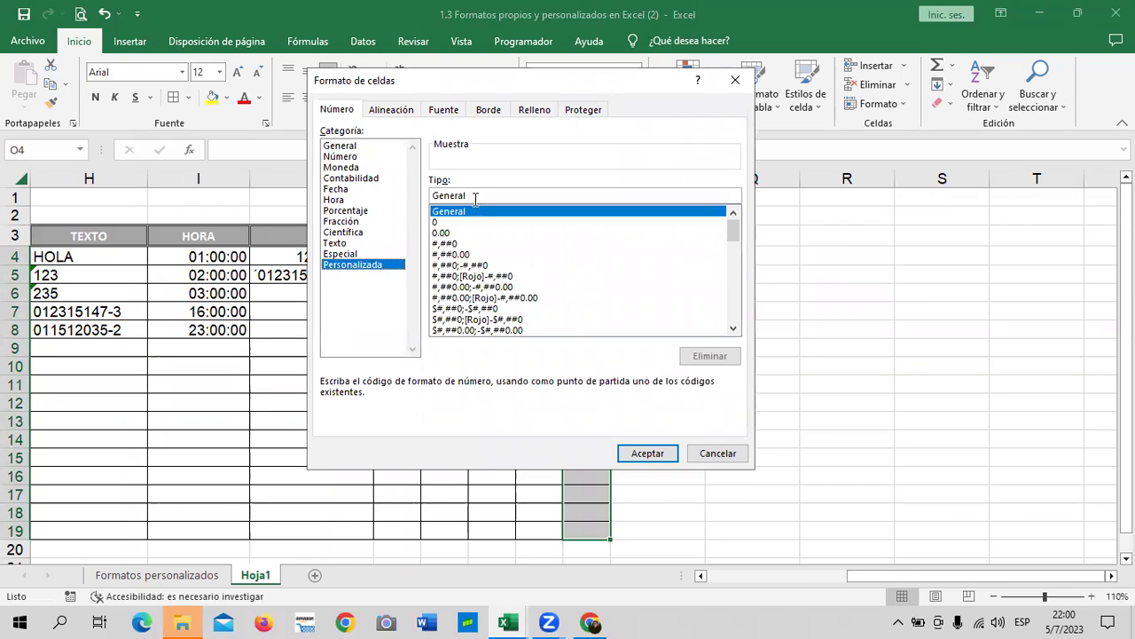
{"action": "left_click_drag", "start_coordinate": [733, 228], "coordinate": [735, 312]}
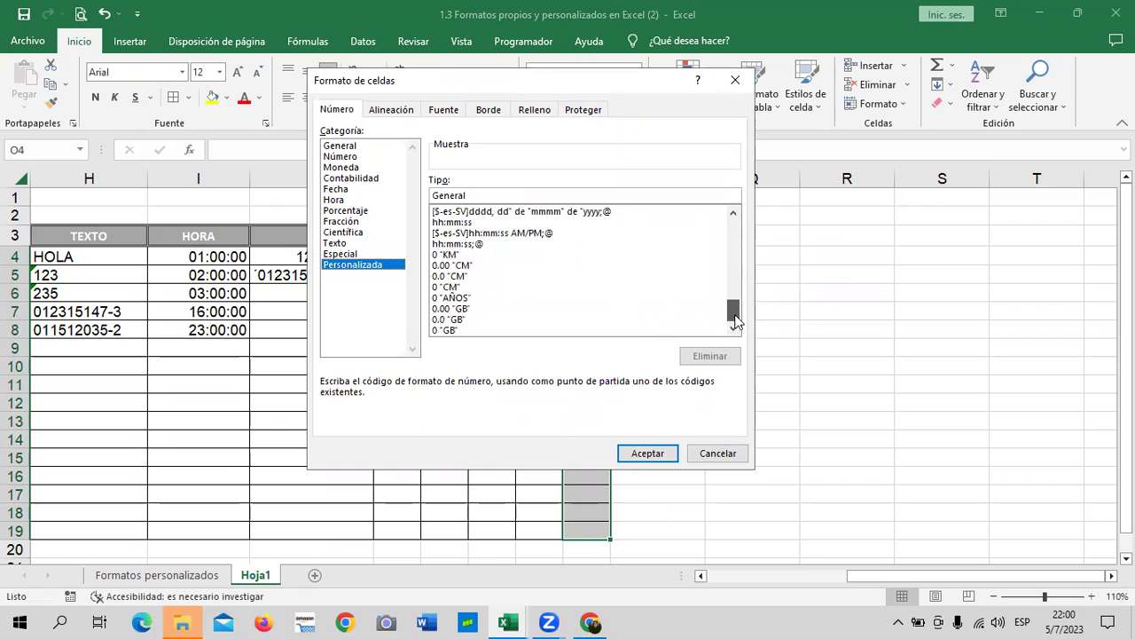
{"action": "left_click", "coordinate": [447, 254]}
{"action": "left_click", "coordinate": [464, 265]}
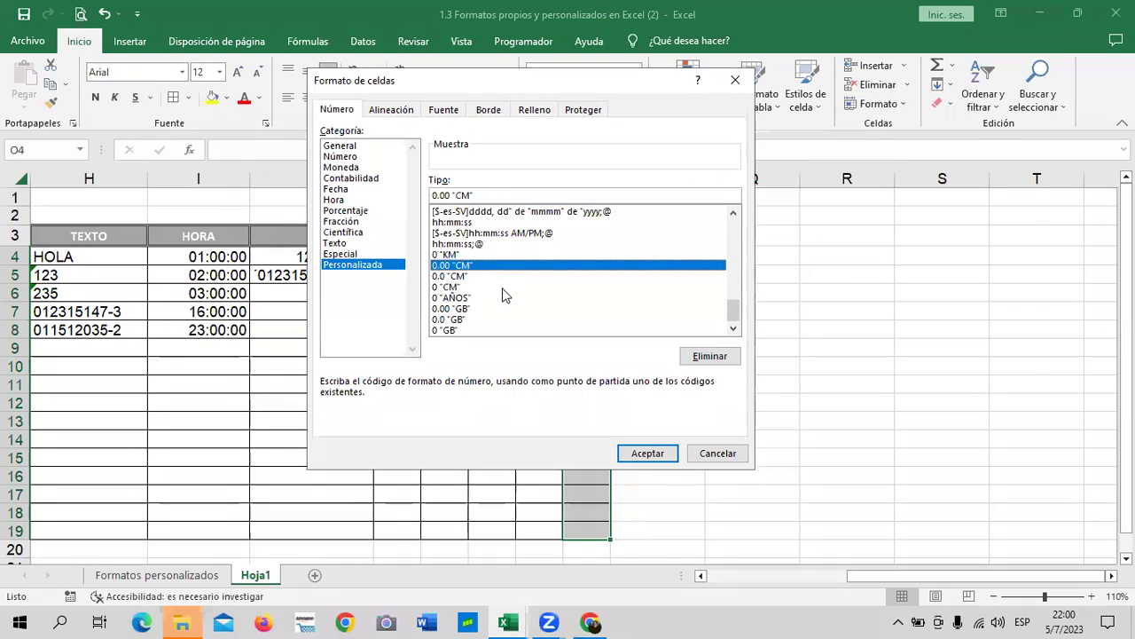
{"action": "left_click", "coordinate": [458, 277]}
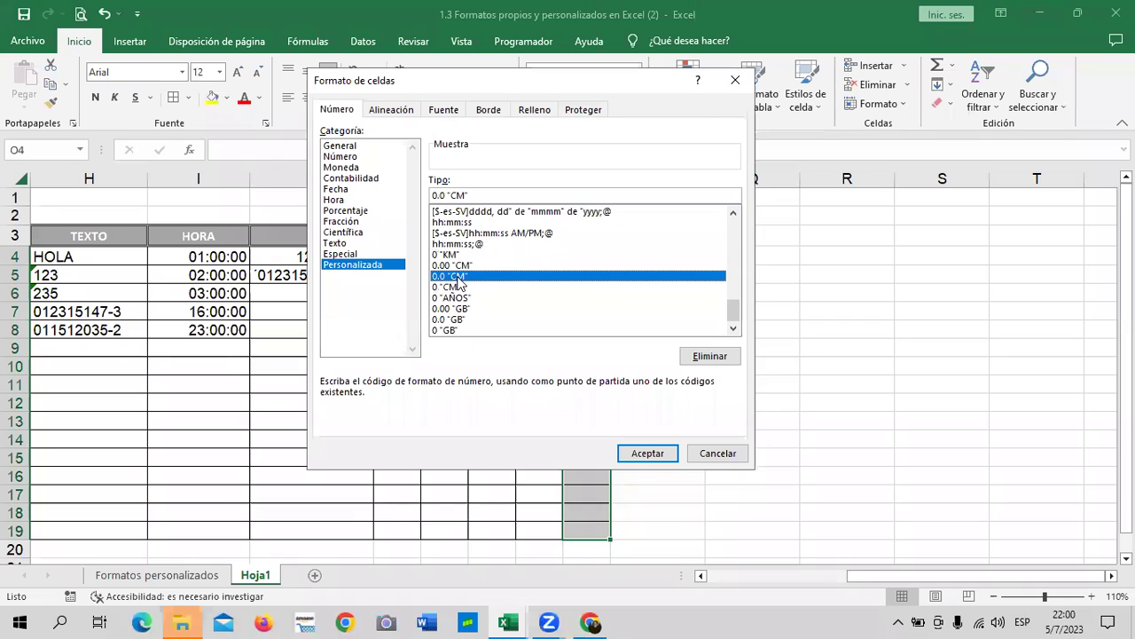
{"action": "left_click", "coordinate": [454, 287]}
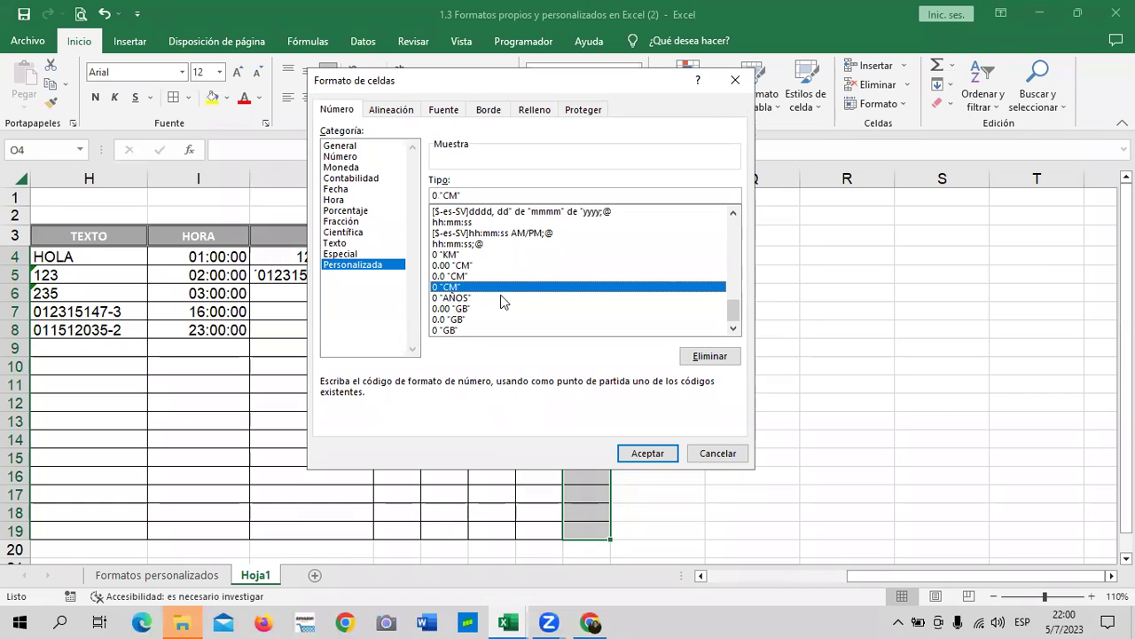
{"action": "left_click", "coordinate": [454, 298]}
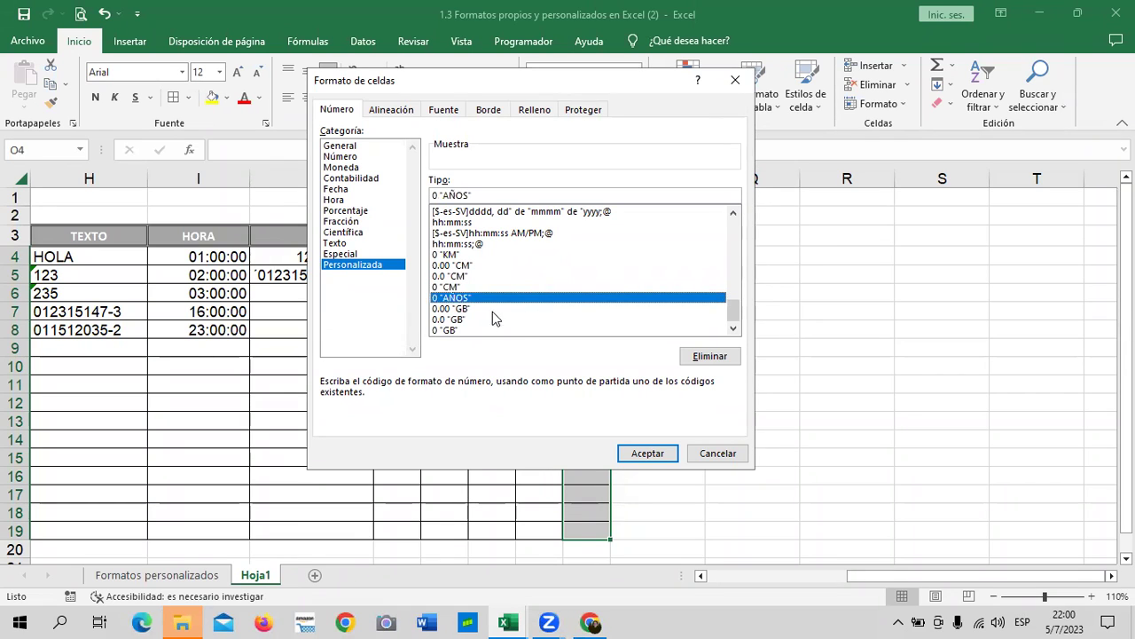
{"action": "left_click", "coordinate": [463, 309]}
{"action": "left_click", "coordinate": [458, 319]}
{"action": "left_click", "coordinate": [442, 288]}
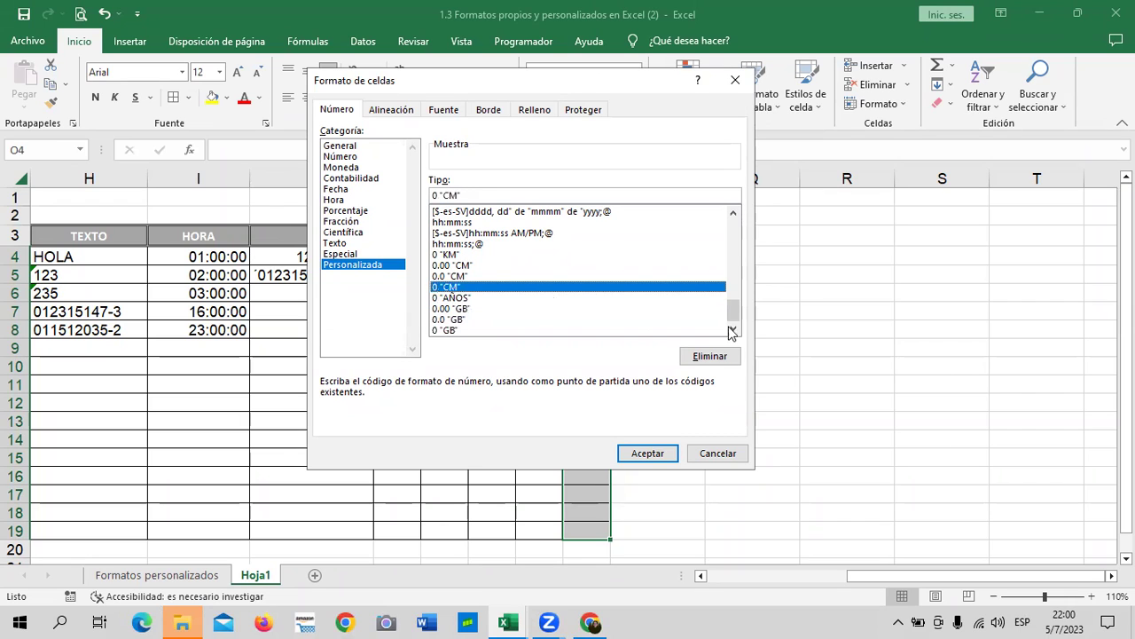
{"action": "left_click", "coordinate": [658, 455]}
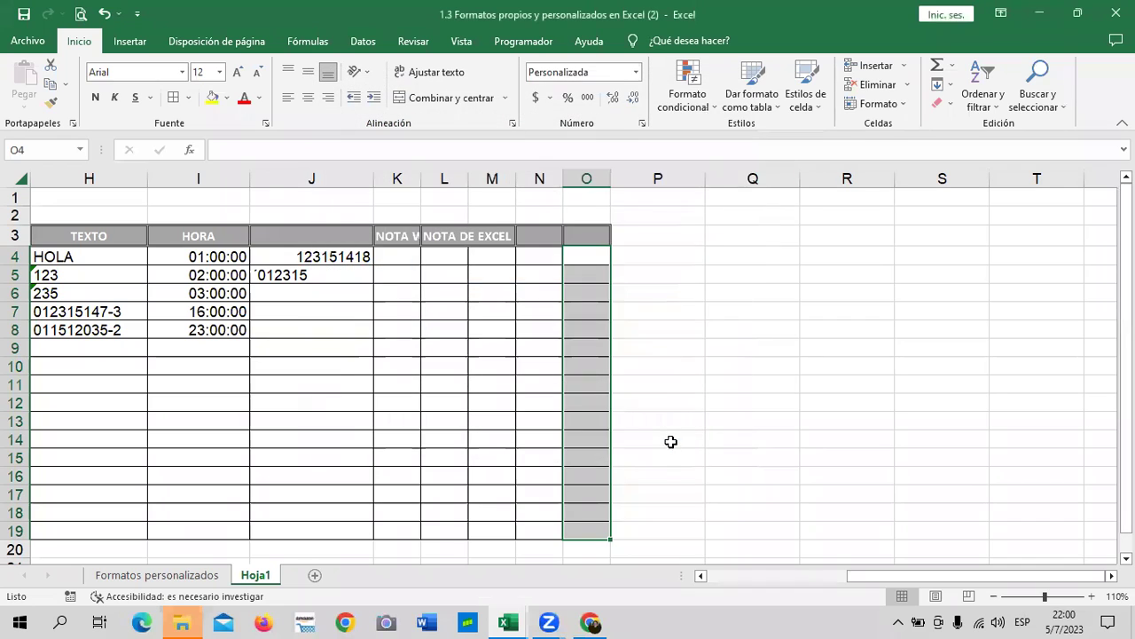
Enter 5 and 10 in O5 and O6 so they show 5 CM and 10 CM
{"action": "left_click", "coordinate": [587, 268]}
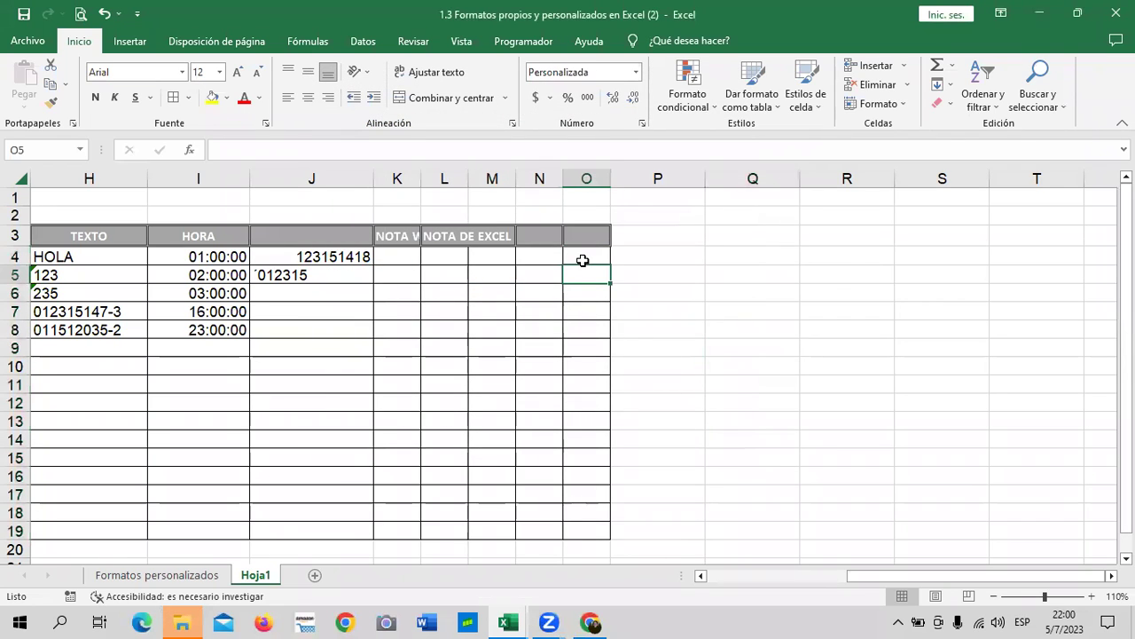
{"action": "type", "text": "5 CM"}
{"action": "key", "text": "Return"}
{"action": "type", "text": "10"}
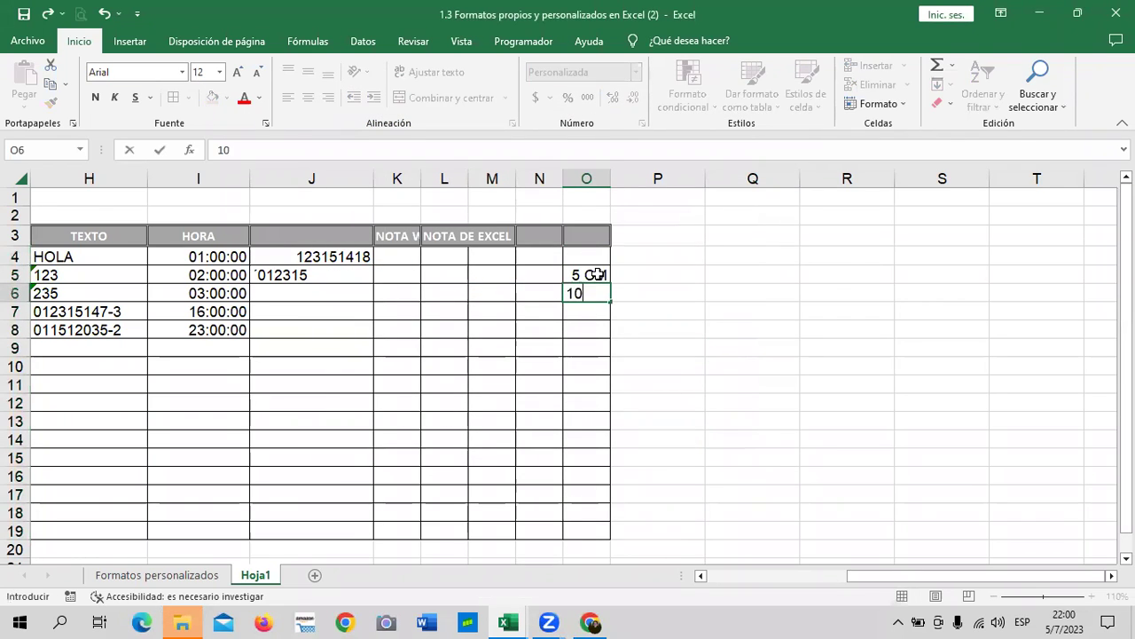
{"action": "key", "text": "Return"}
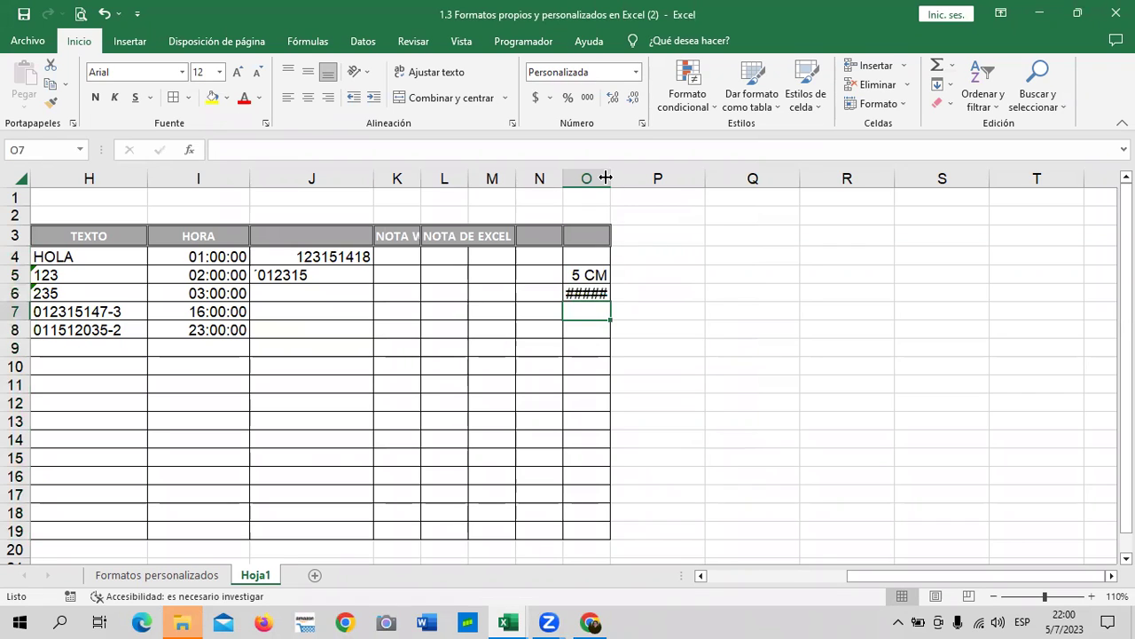
Widen column O to fit 10 CM and enter 25 in O7
{"action": "left_click_drag", "start_coordinate": [606, 178], "coordinate": [629, 179]}
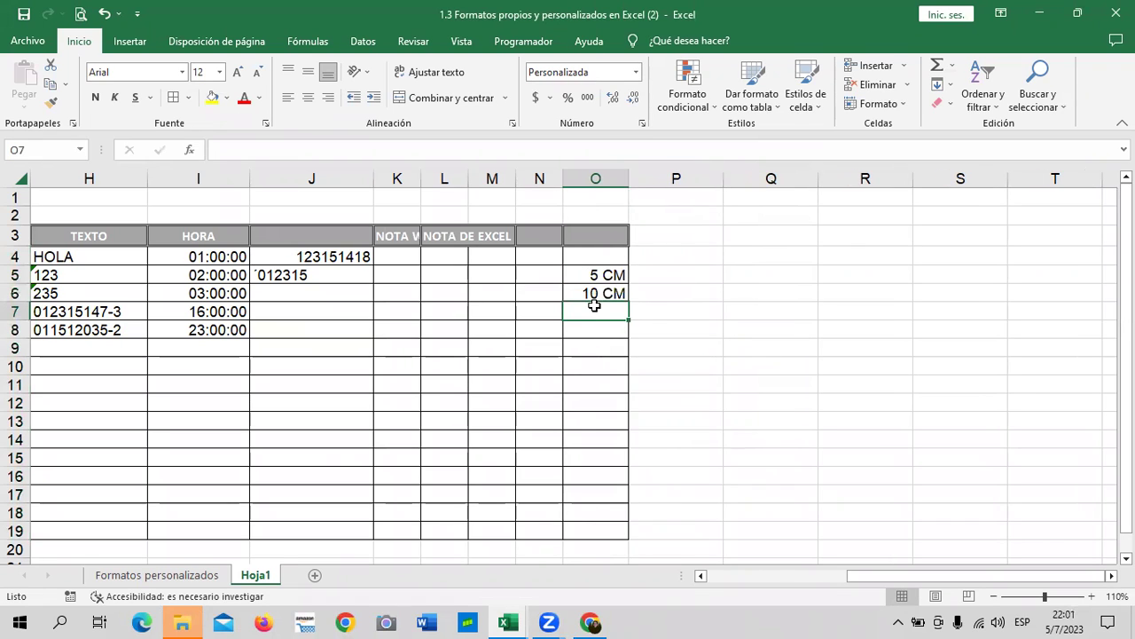
{"action": "type", "text": "25"}
{"action": "key", "text": "Return"}
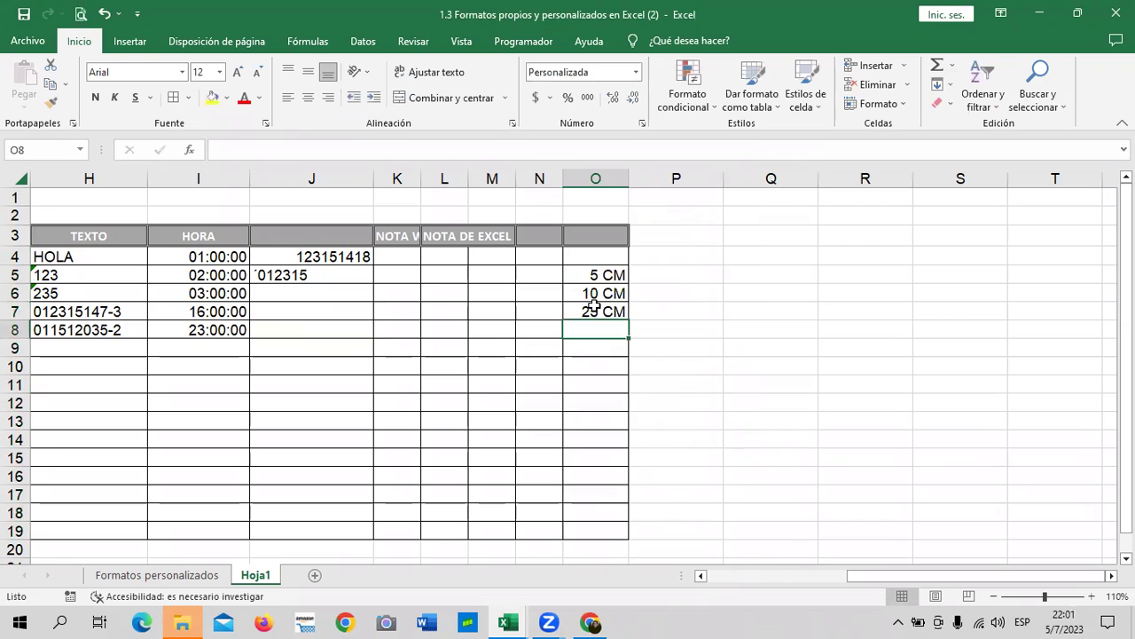
{"action": "left_click", "coordinate": [743, 294]}
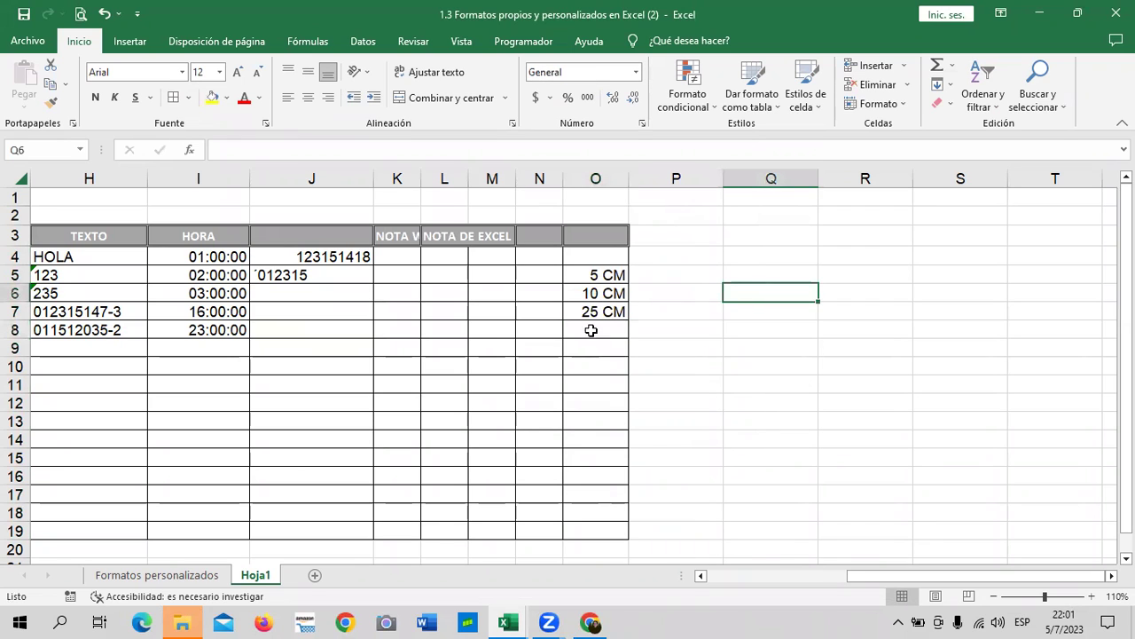
Give the empty cells O8:O12 the custom 0 "KM" number format
{"action": "mouse_move", "coordinate": [591, 330]}
{"action": "left_mouse_down"}
{"action": "mouse_move", "coordinate": [592, 529]}
{"action": "mouse_move", "coordinate": [588, 394]}
{"action": "left_mouse_up"}
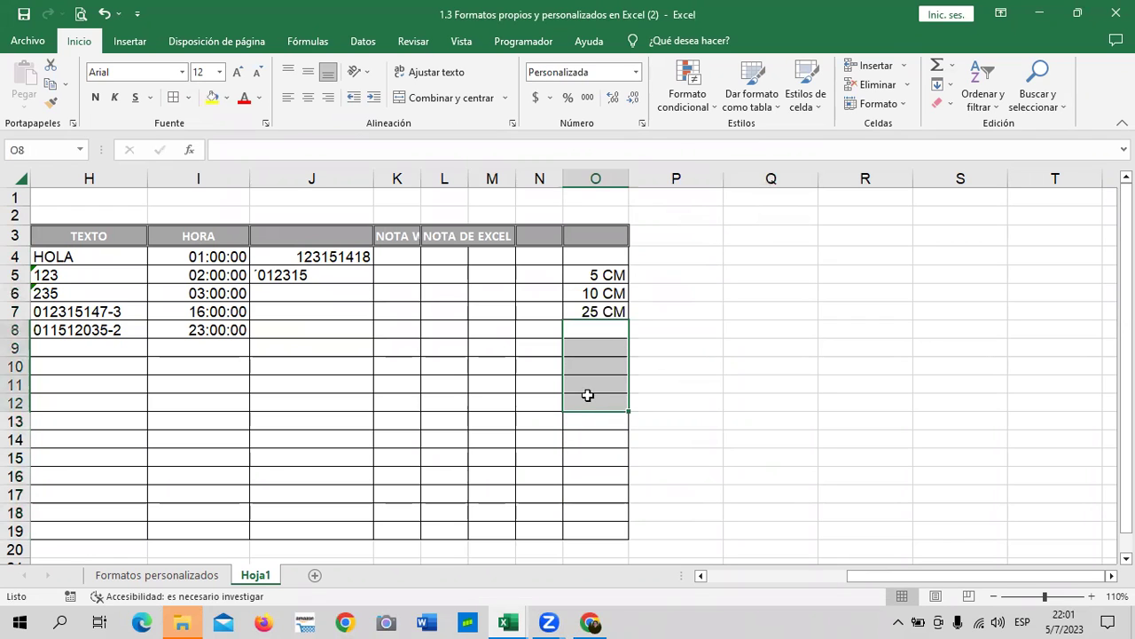
{"action": "left_click", "coordinate": [641, 123]}
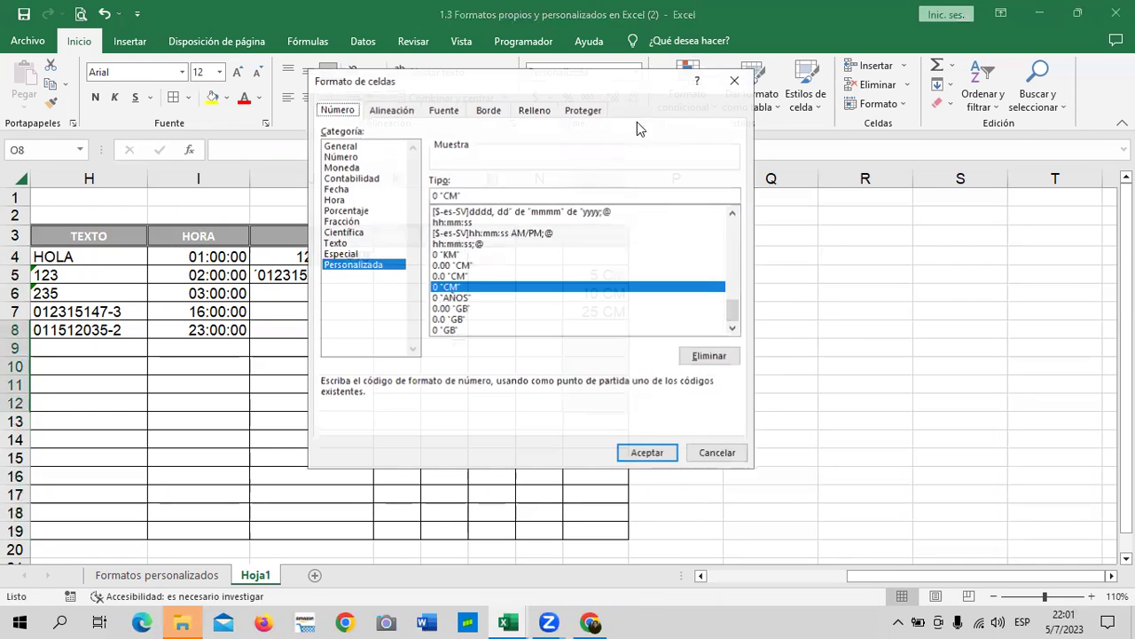
{"action": "left_click", "coordinate": [457, 255]}
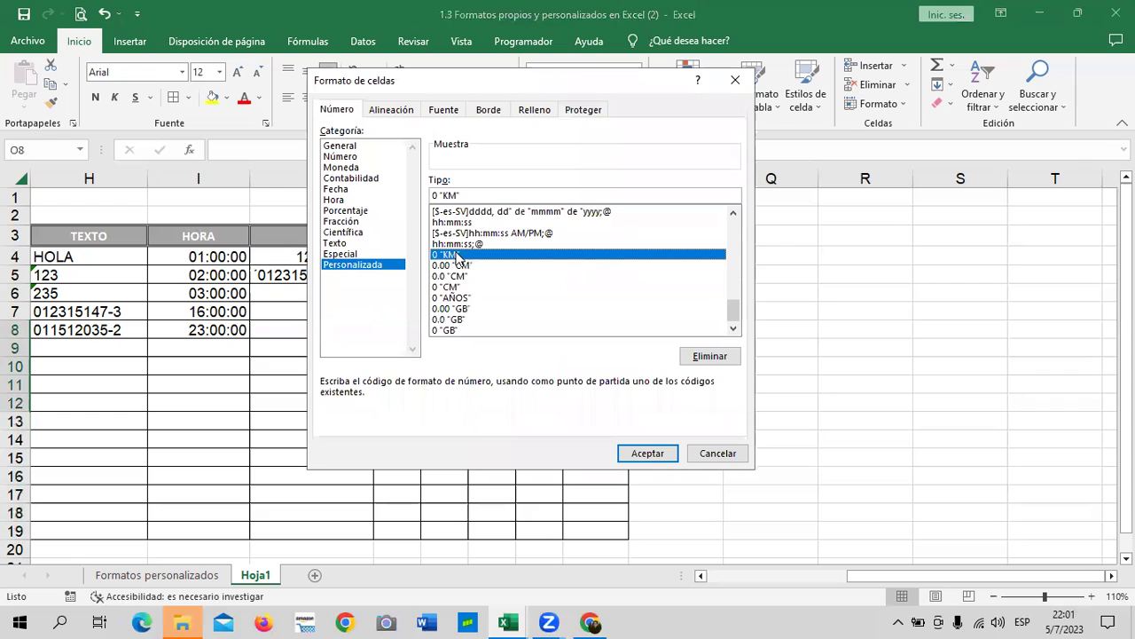
{"action": "left_click", "coordinate": [650, 454]}
{"action": "left_click", "coordinate": [759, 366]}
{"action": "left_click", "coordinate": [617, 330]}
Enter the KM distances 10, 20, 35, 10 and 20 in O8:O12
{"action": "type", "text": "10 KM"}
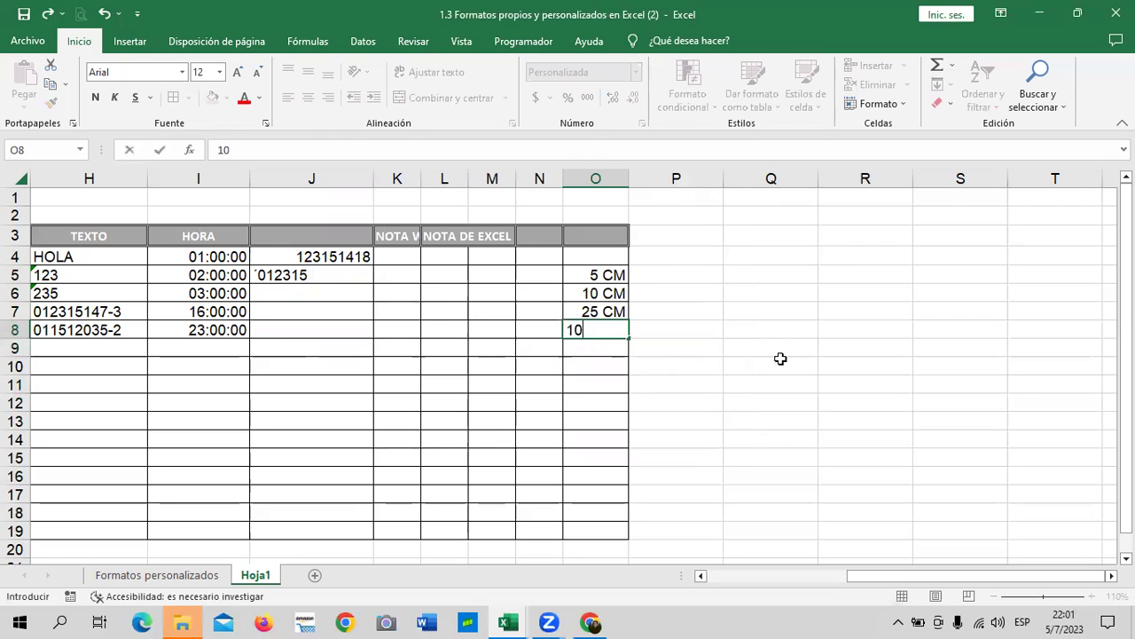
{"action": "key", "text": "Return"}
{"action": "type", "text": "20"}
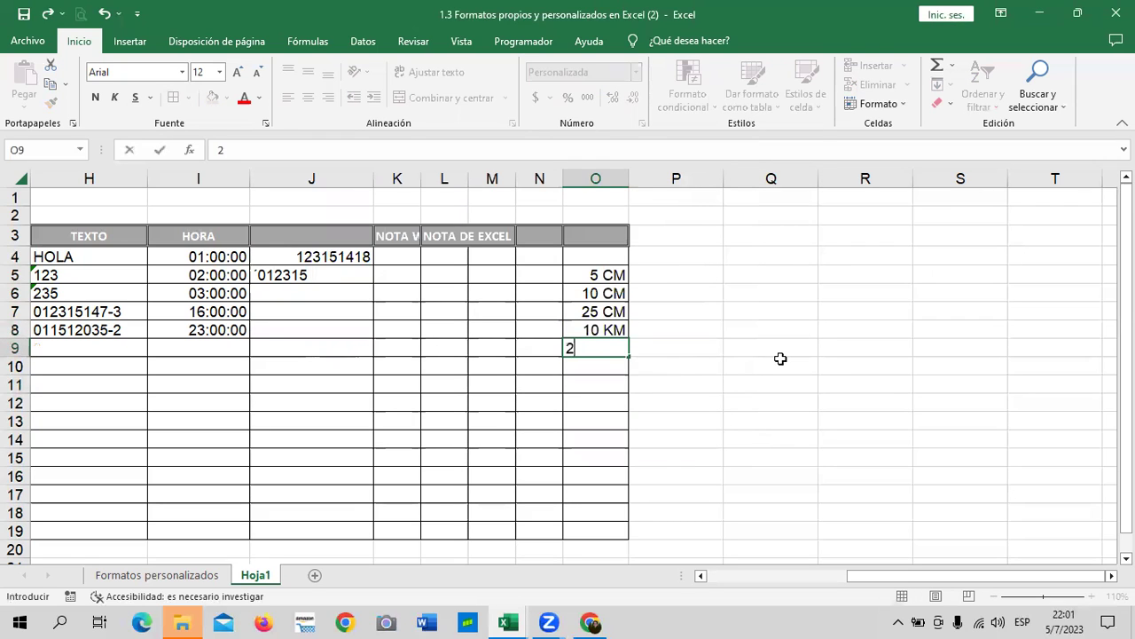
{"action": "key", "text": "Return"}
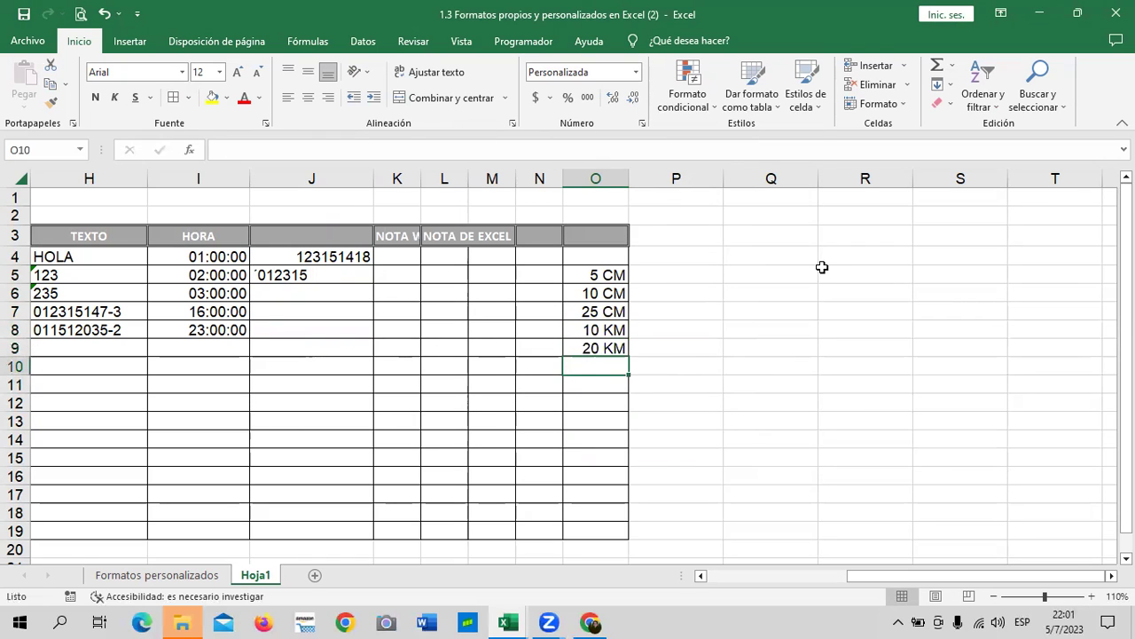
{"action": "type", "text": "35"}
{"action": "key", "text": "Return"}
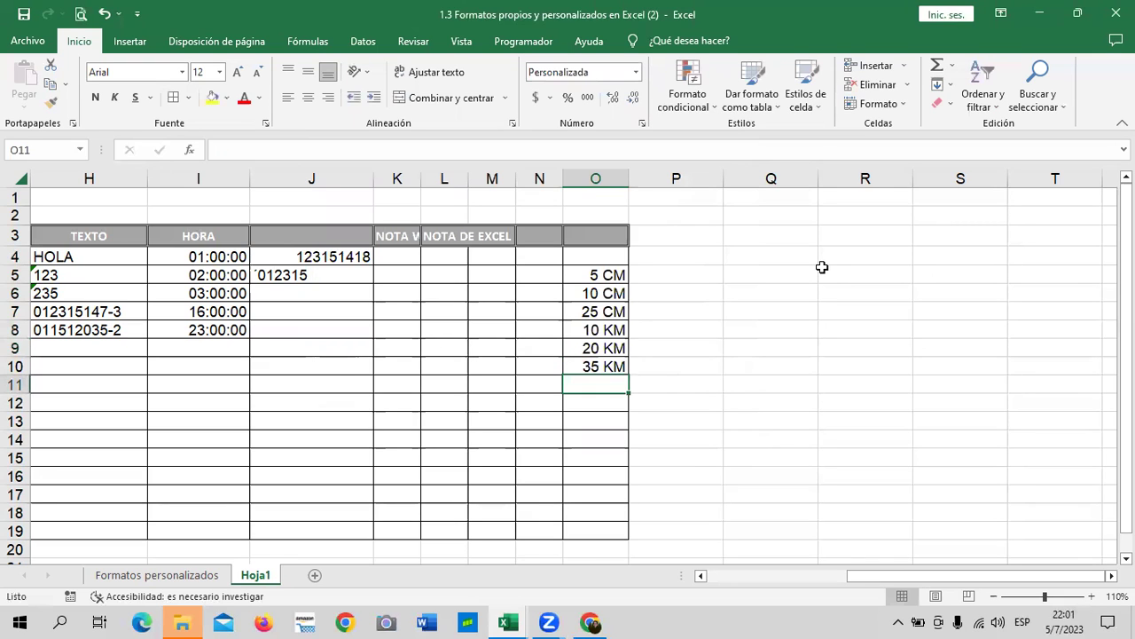
{"action": "type", "text": "10"}
{"action": "key", "text": "Return"}
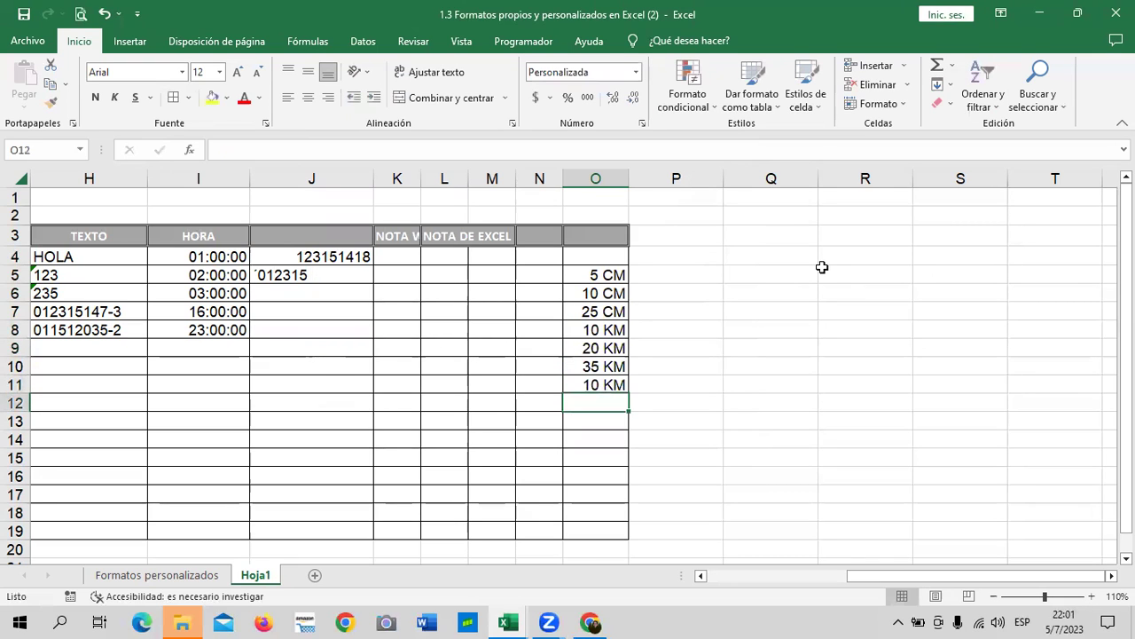
{"action": "type", "text": "20"}
{"action": "key", "text": "Return"}
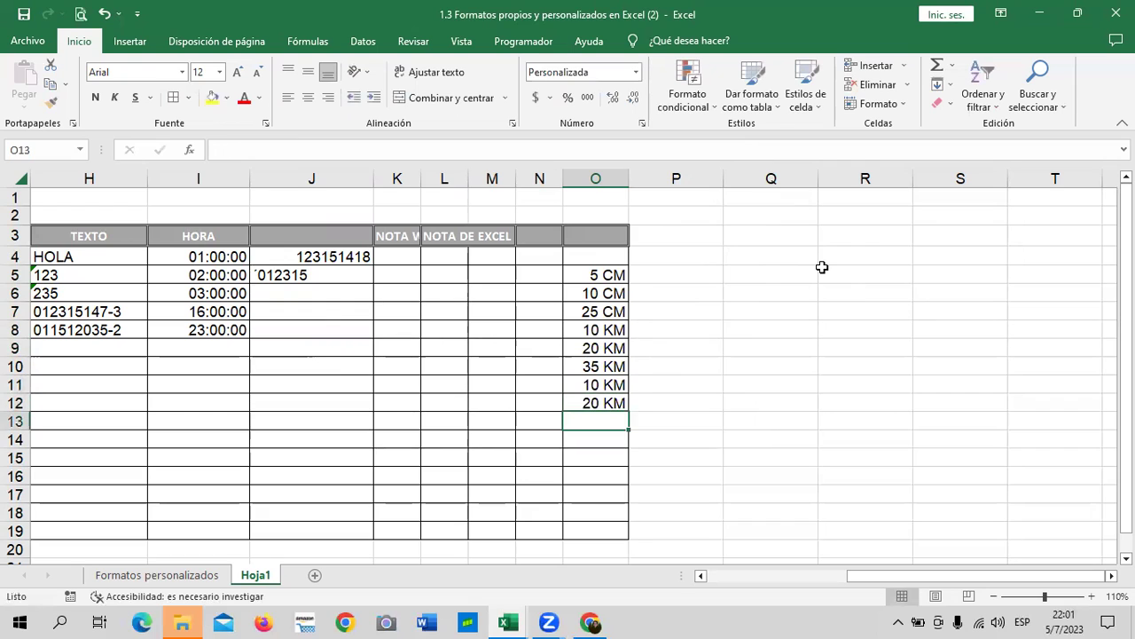
Enter the CM values 10, 15, 10 and 10 in O13:O16
{"action": "type", "text": "10"}
{"action": "key", "text": "Return"}
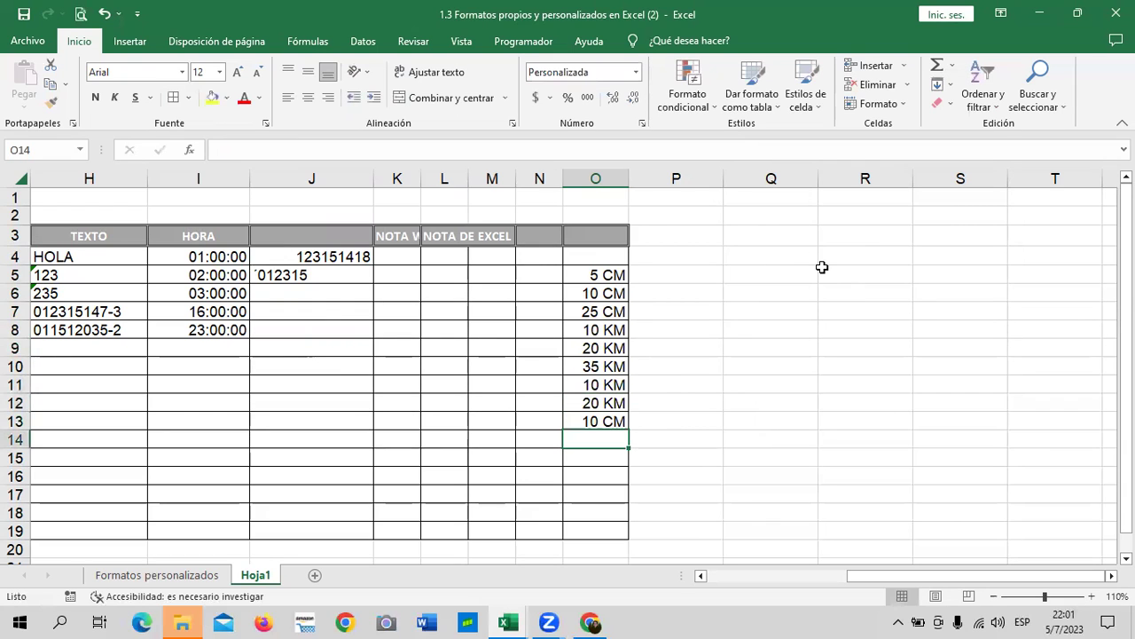
{"action": "type", "text": "2"}
{"action": "key", "text": "BackSpace"}
{"action": "type", "text": "15"}
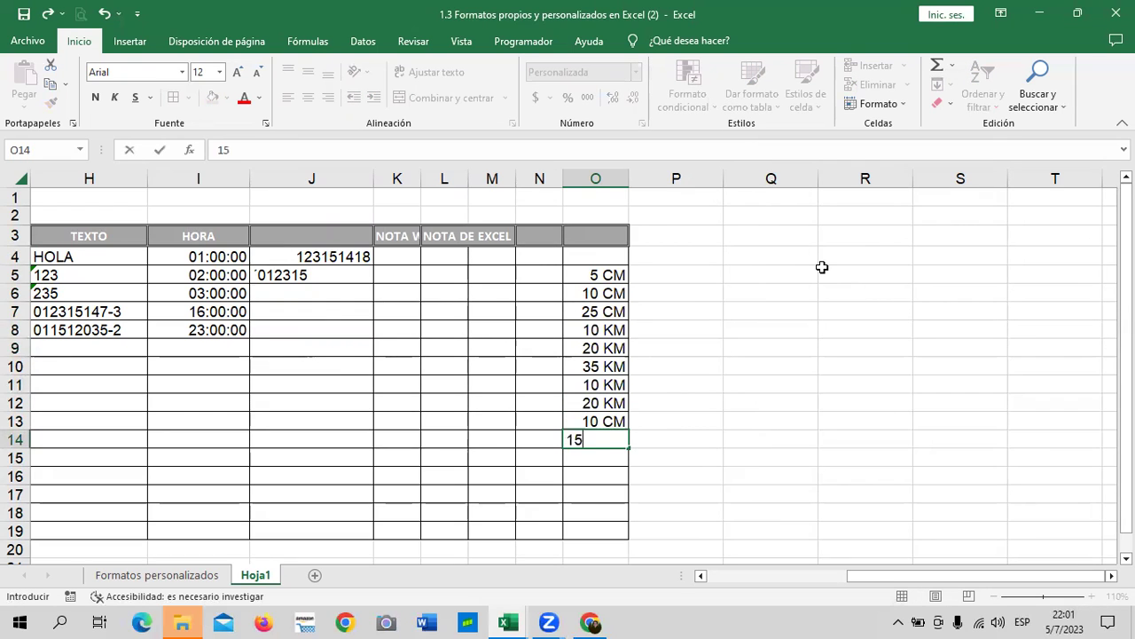
{"action": "key", "text": "Return"}
{"action": "type", "text": "10"}
{"action": "key", "text": "Return"}
{"action": "type", "text": "10"}
{"action": "key", "text": "Return"}
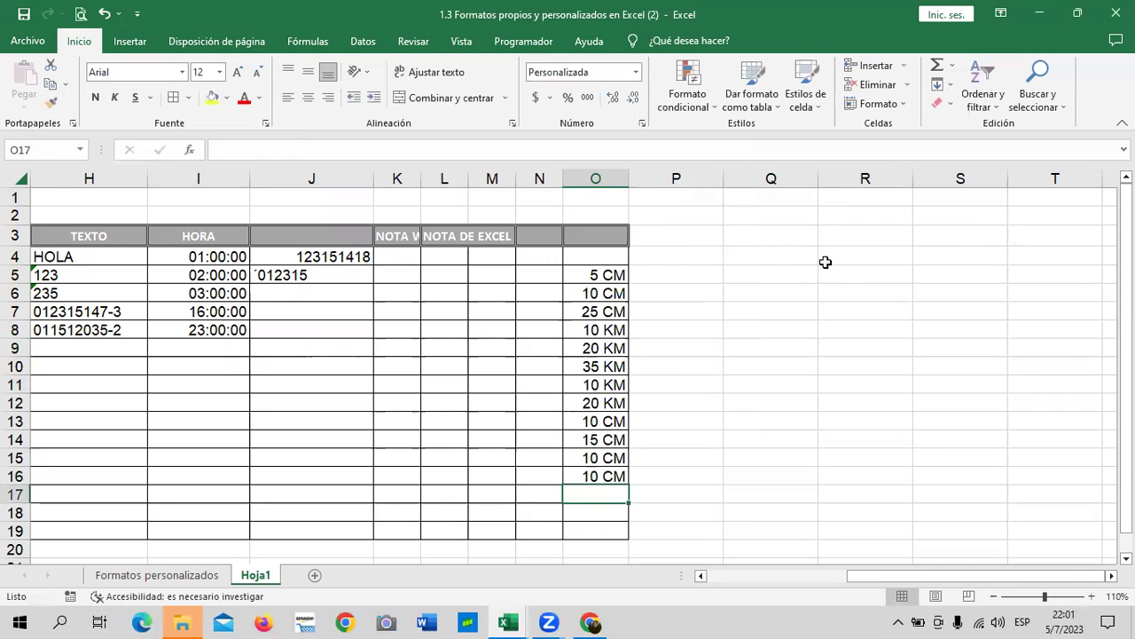
Check the number format of cell O17
{"action": "left_click", "coordinate": [721, 450]}
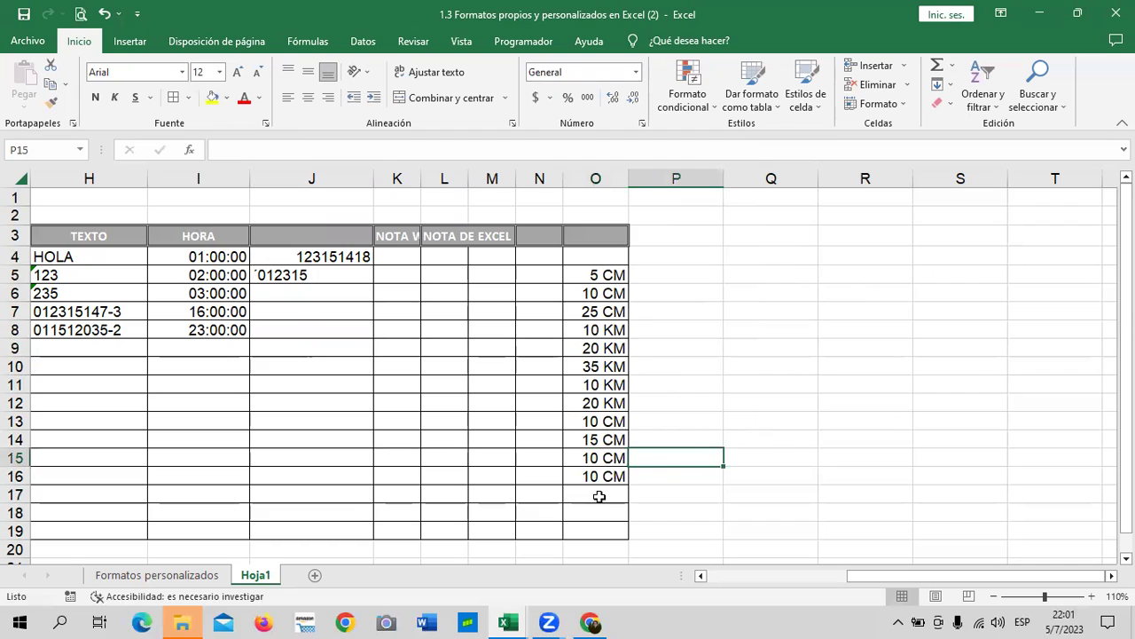
{"action": "left_click", "coordinate": [671, 431]}
{"action": "left_click", "coordinate": [601, 495]}
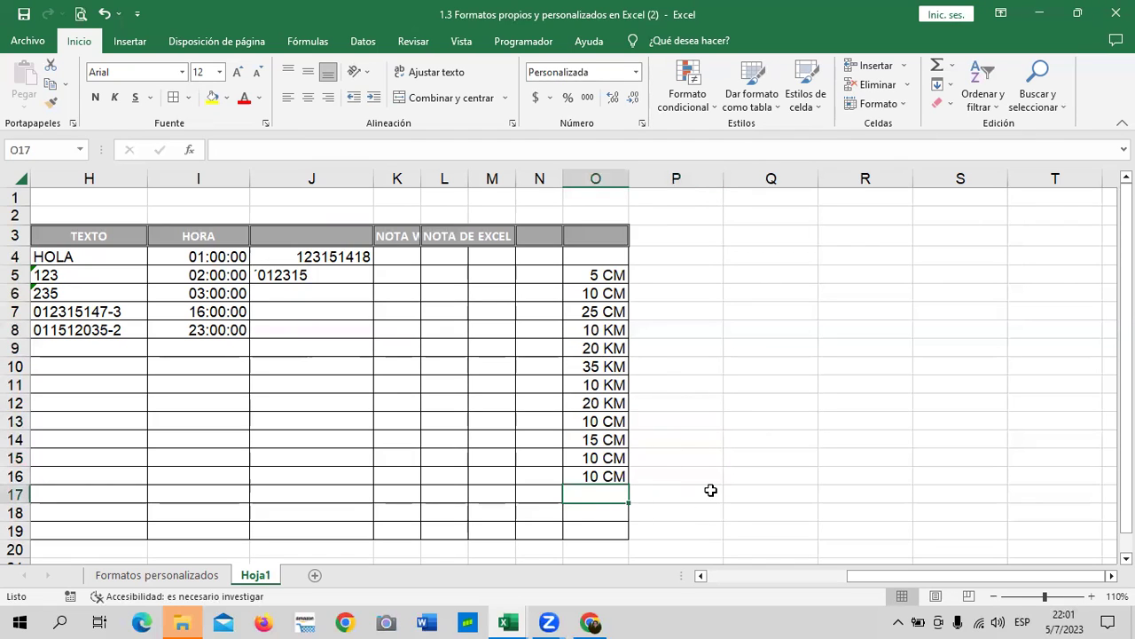
{"action": "left_click", "coordinate": [713, 457]}
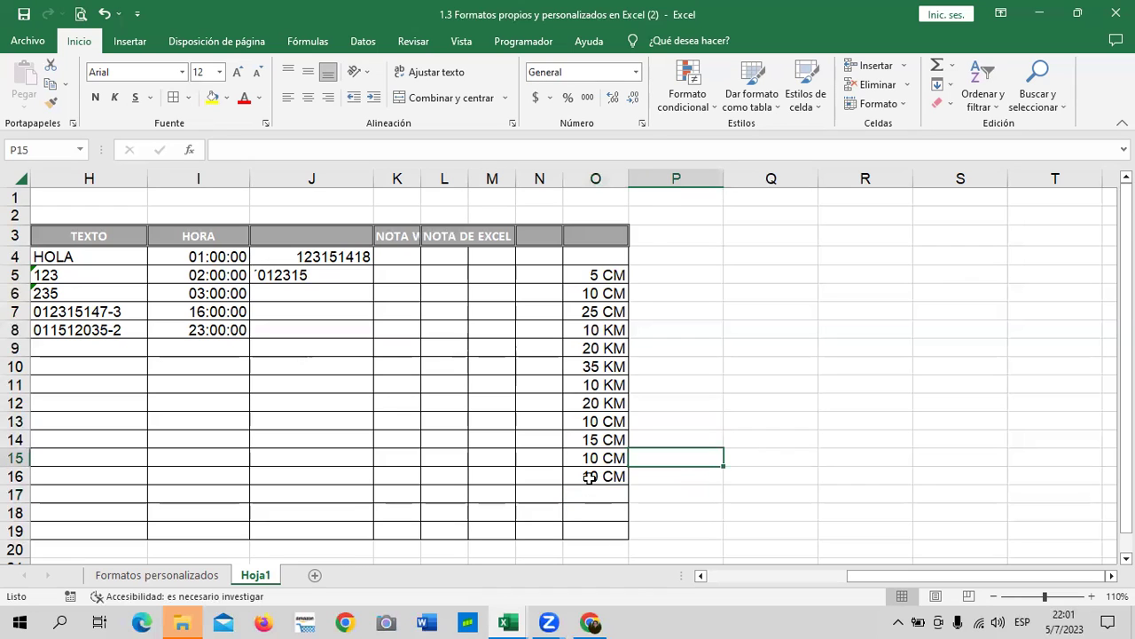
Apply the custom 0 "GB" format to O16:O19 so O16 reads 10 GB
{"action": "left_click_drag", "start_coordinate": [603, 477], "coordinate": [604, 528]}
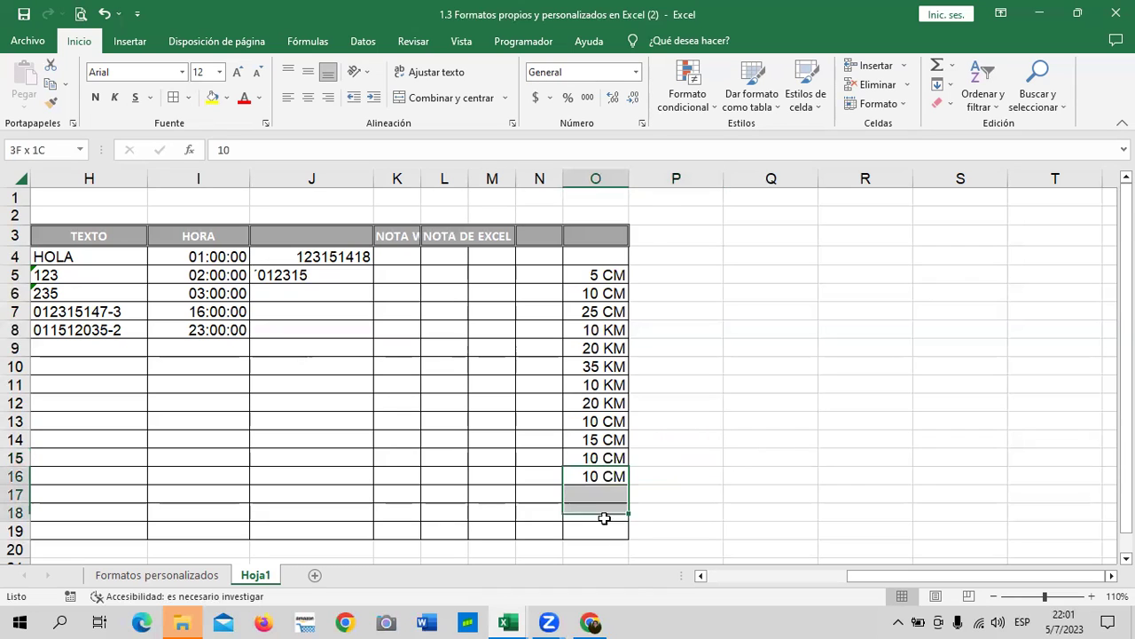
{"action": "left_click", "coordinate": [641, 123]}
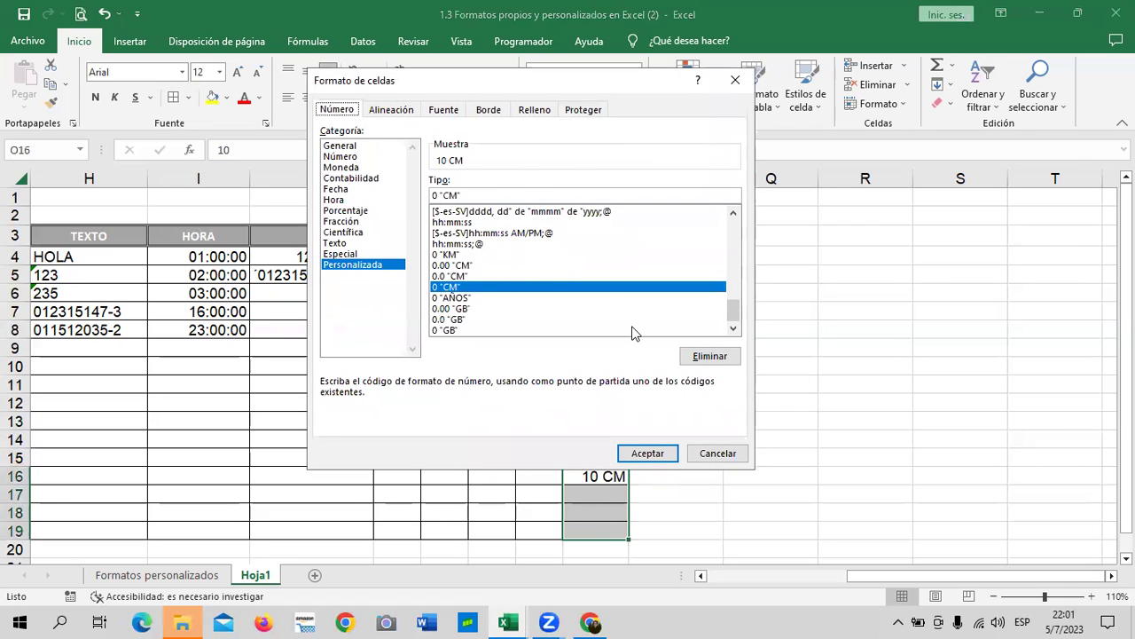
{"action": "left_click", "coordinate": [446, 331]}
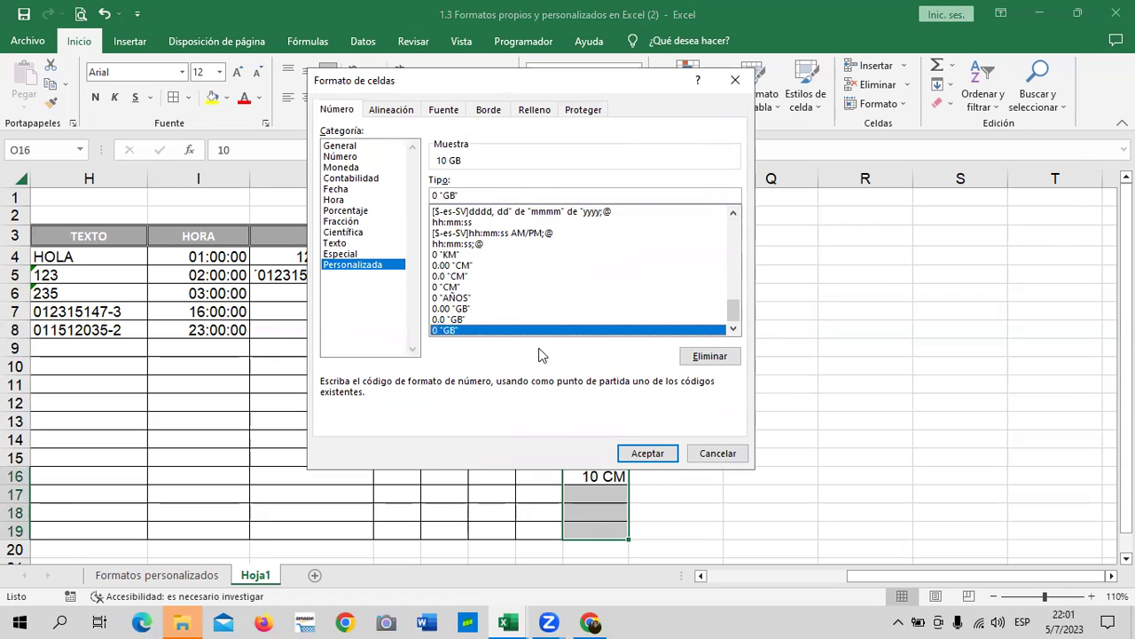
{"action": "left_click", "coordinate": [652, 453]}
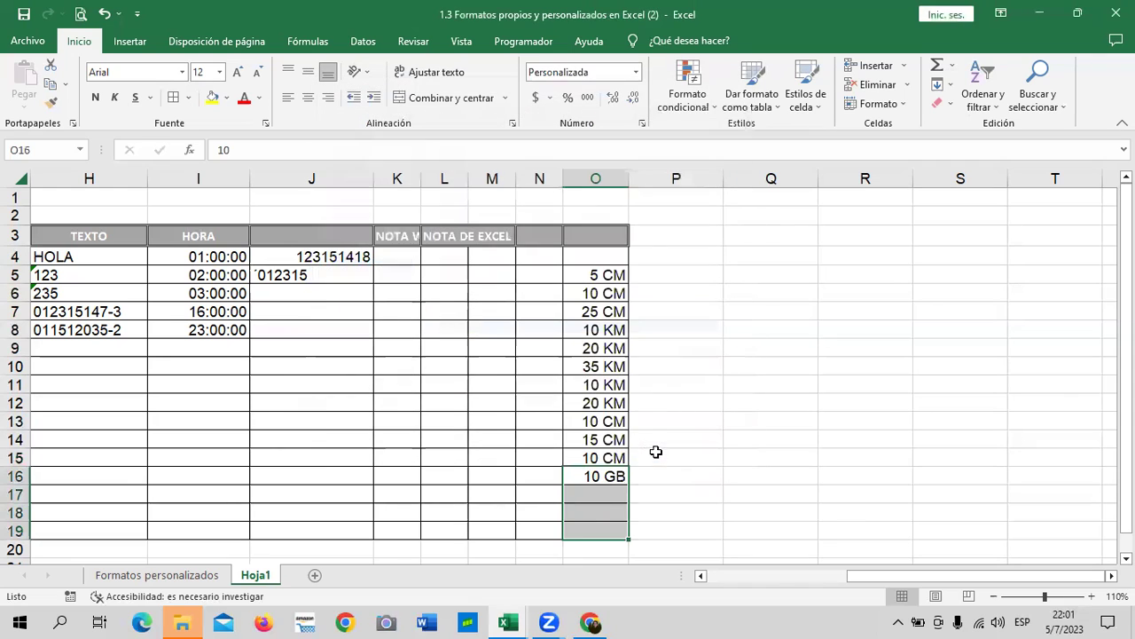
Enter 20, 100 and 50 in O17:O19 to show 20 GB, 100 GB and 50 GB
{"action": "left_click", "coordinate": [583, 494]}
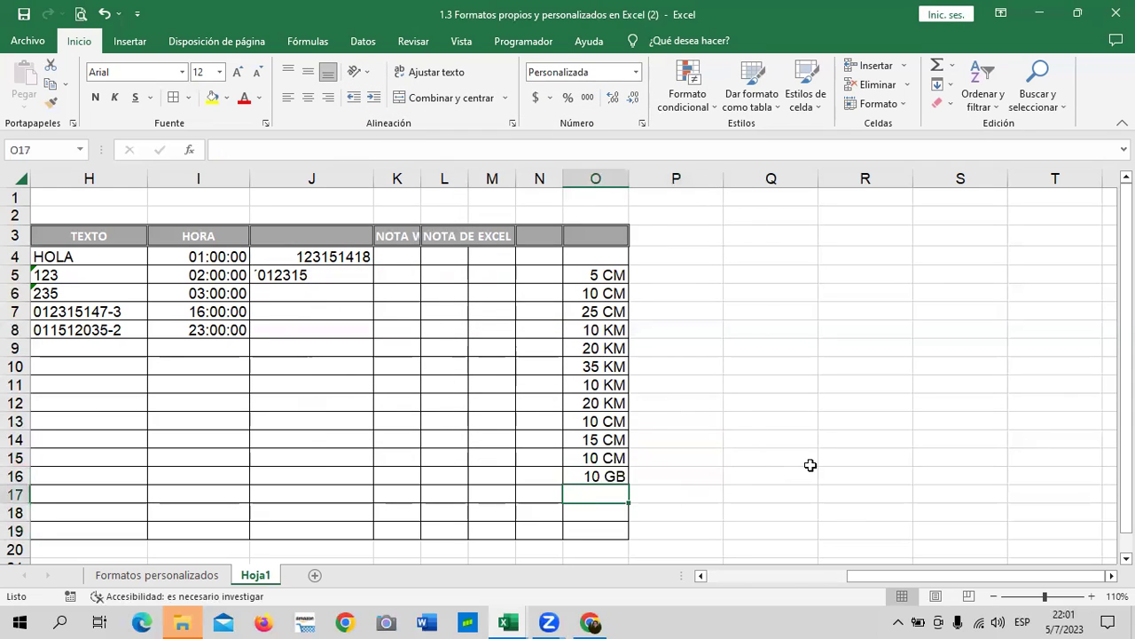
{"action": "type", "text": "20"}
{"action": "key", "text": "Return"}
{"action": "type", "text": "100"}
{"action": "key", "text": "Return"}
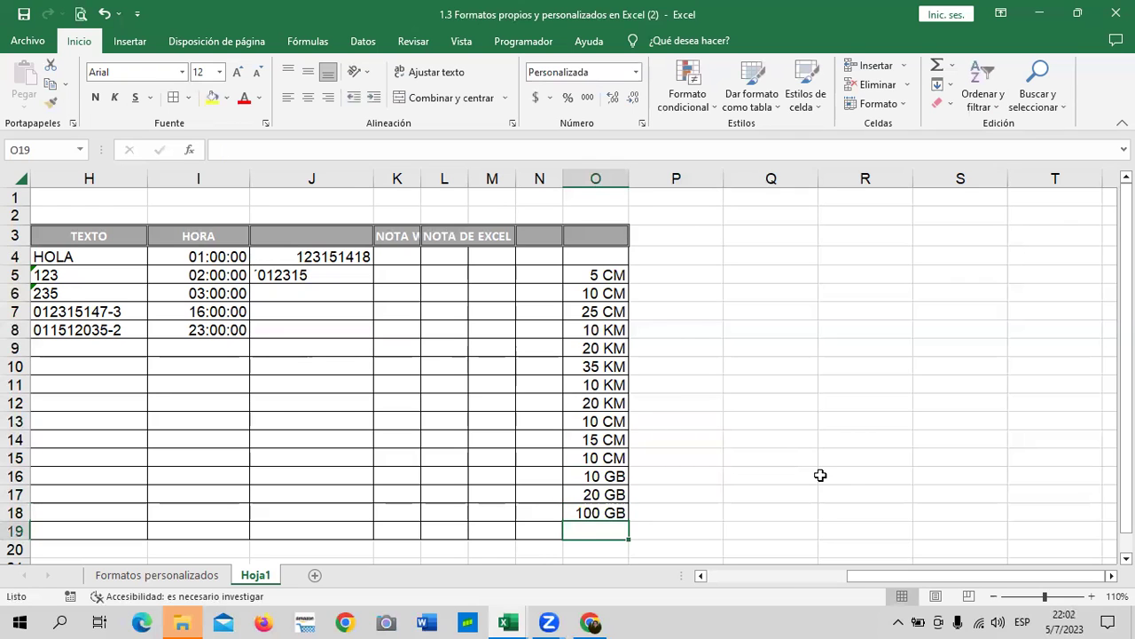
{"action": "type", "text": "50"}
{"action": "key", "text": "Return"}
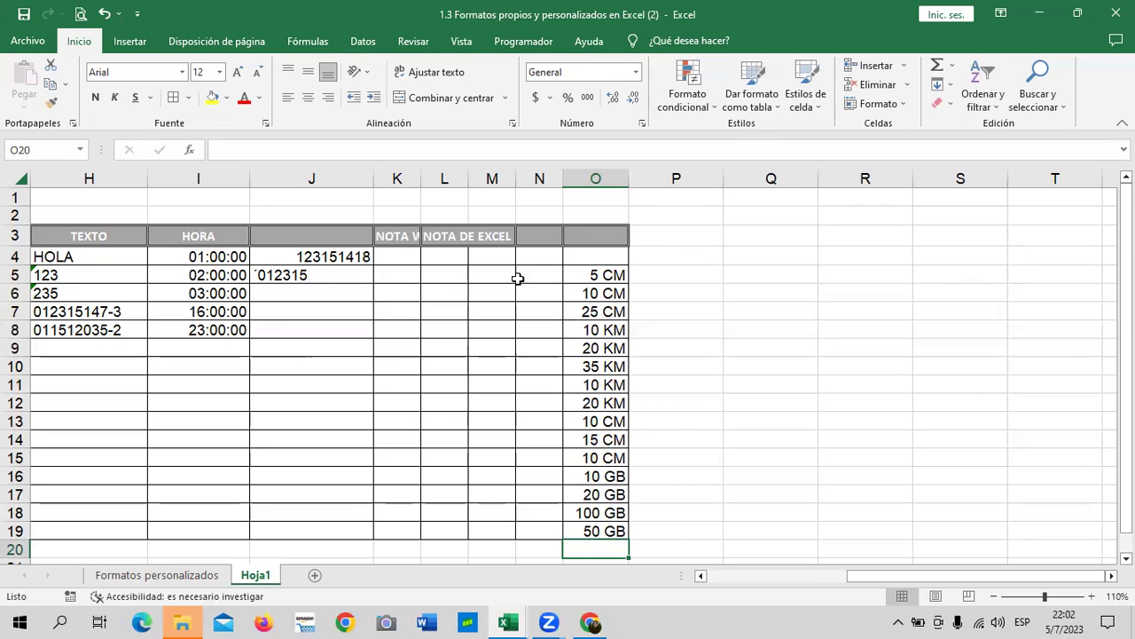
{"action": "left_click", "coordinate": [925, 7]}
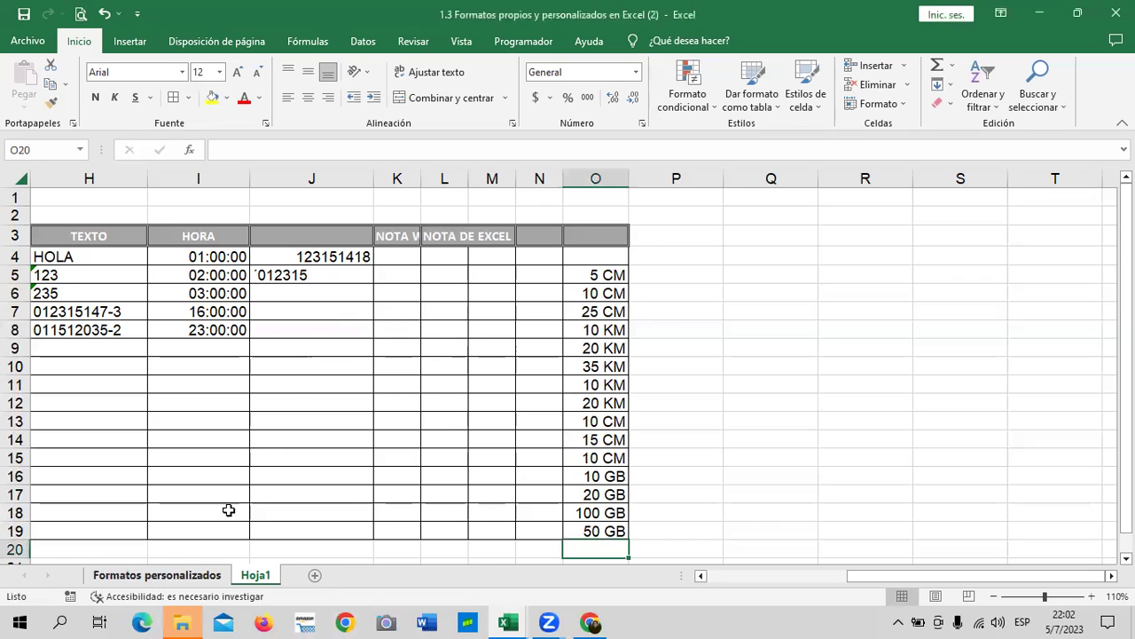
Switch to the Formatos personalizados sheet with the VENDEDORES table
{"action": "left_click", "coordinate": [157, 575]}
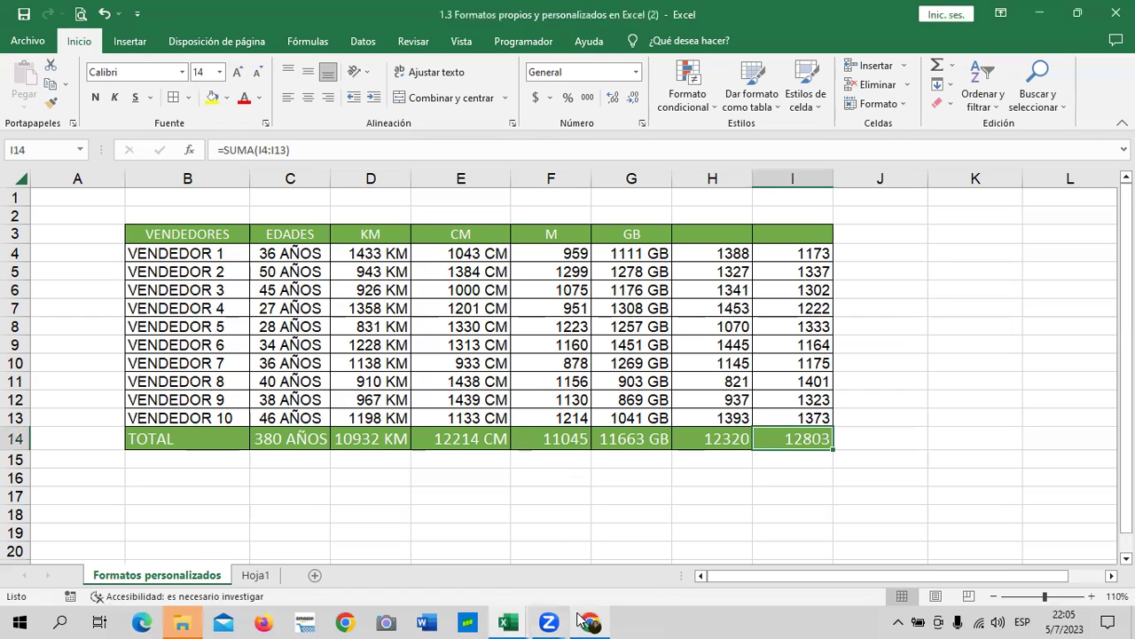
Bring the Inglés Corporativo course page in Chrome to the front
{"action": "mouse_move", "coordinate": [590, 621]}
{"action": "left_click", "coordinate": [593, 559]}
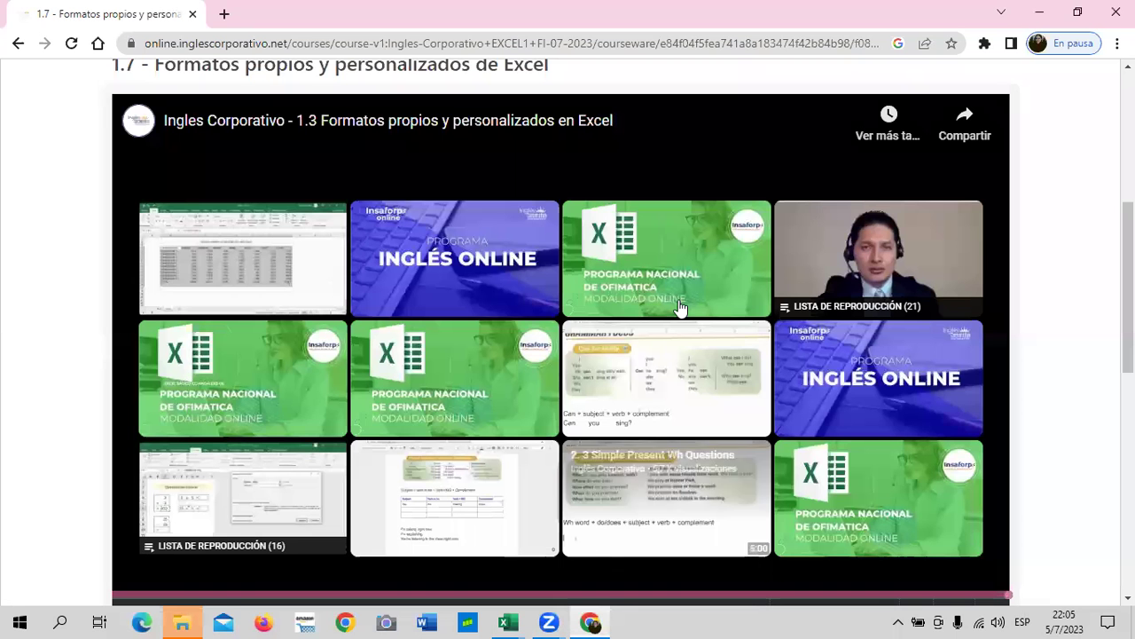
{"action": "scroll", "coordinate": [671, 316], "scroll_direction": "up", "scroll_amount": 2}
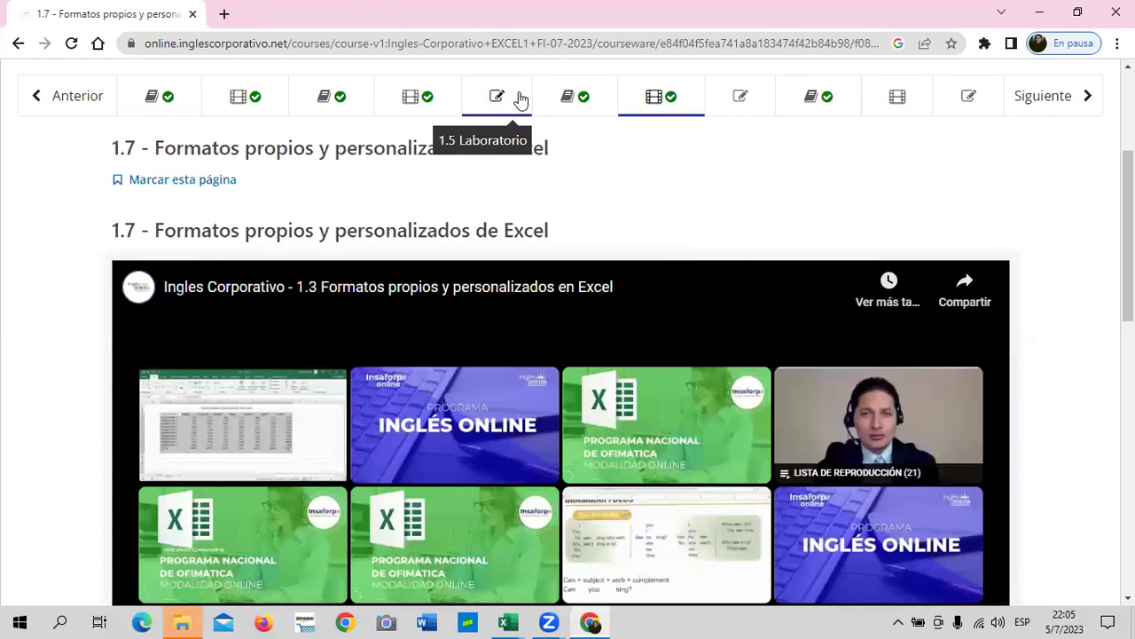
Open the 1.8 Laboratorio quiz and scroll through its Laboratorio 1.2 questions
{"action": "left_click", "coordinate": [726, 97]}
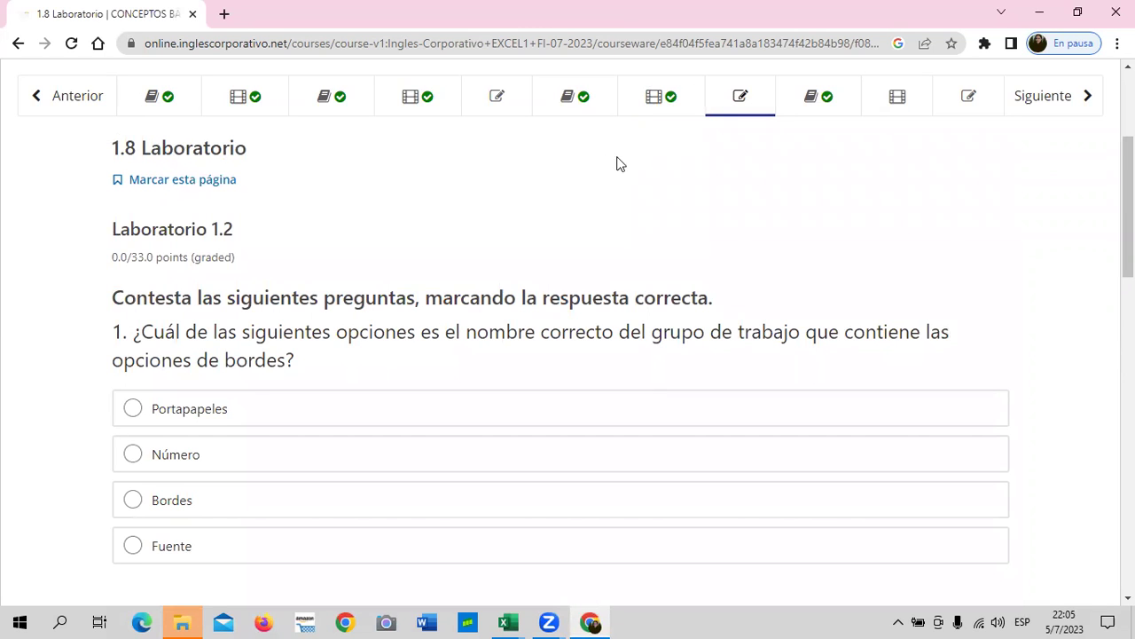
{"action": "scroll", "coordinate": [560, 291], "scroll_direction": "down", "scroll_amount": 3}
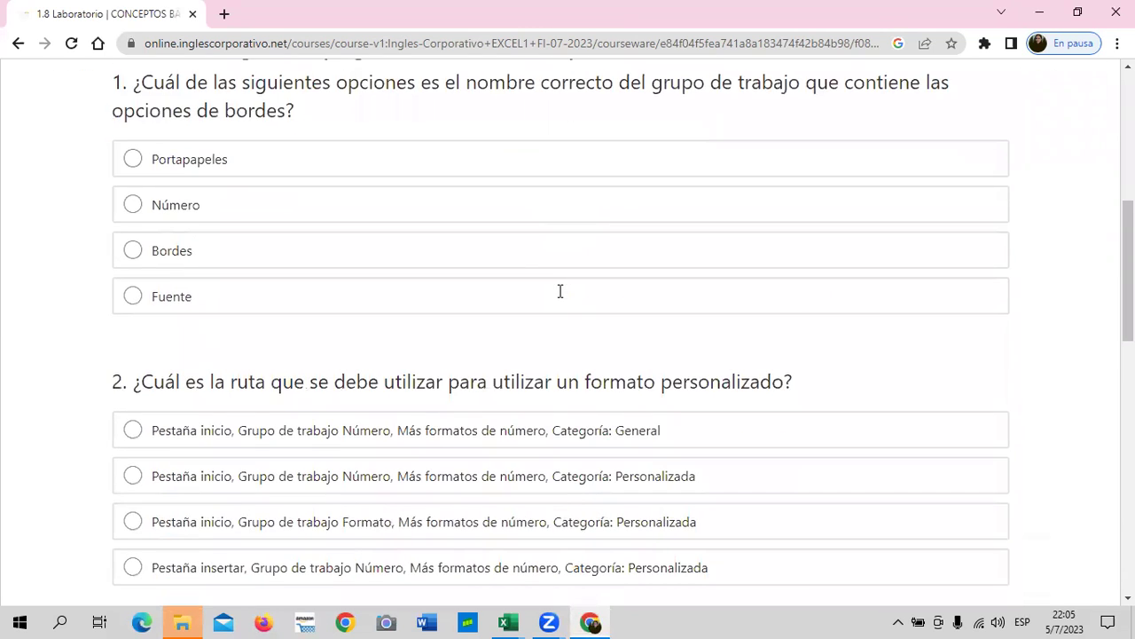
{"action": "scroll", "coordinate": [559, 299], "scroll_direction": "down", "scroll_amount": 2}
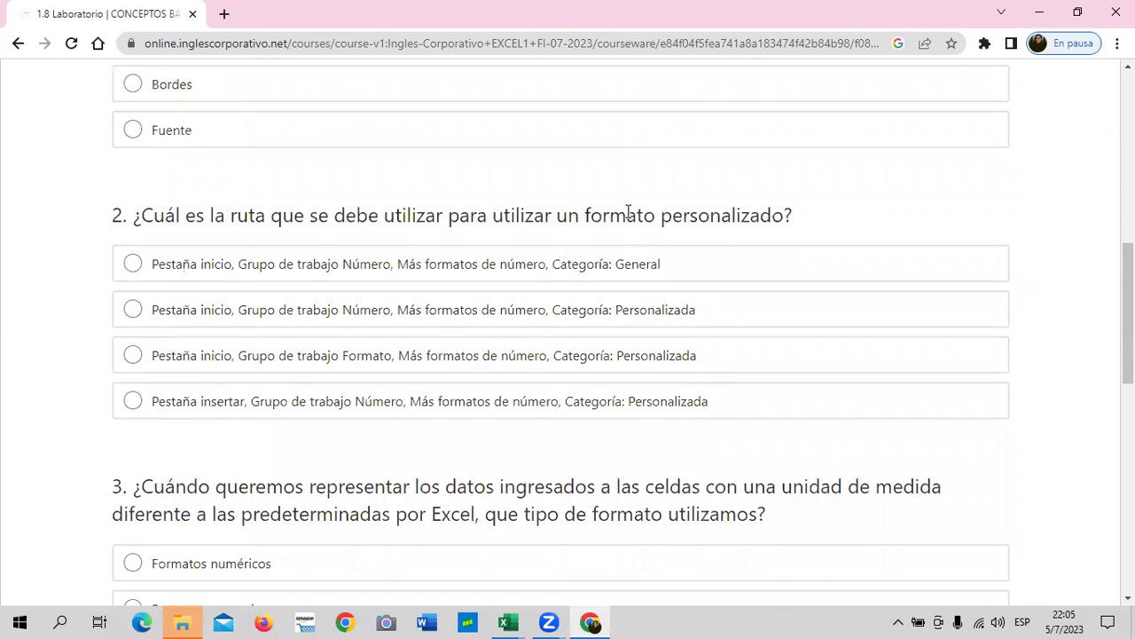
{"action": "scroll", "coordinate": [722, 232], "scroll_direction": "down", "scroll_amount": 2}
{"action": "scroll", "coordinate": [717, 239], "scroll_direction": "down", "scroll_amount": 1}
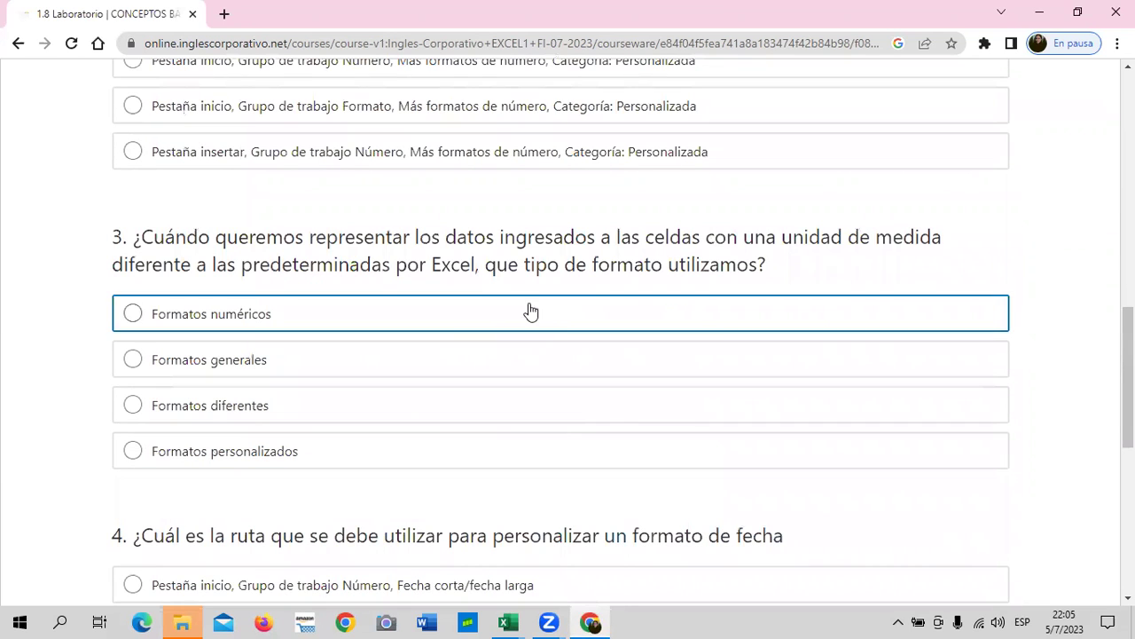
{"action": "scroll", "coordinate": [877, 247], "scroll_direction": "down", "scroll_amount": 2}
{"action": "scroll", "coordinate": [669, 380], "scroll_direction": "down", "scroll_amount": 3}
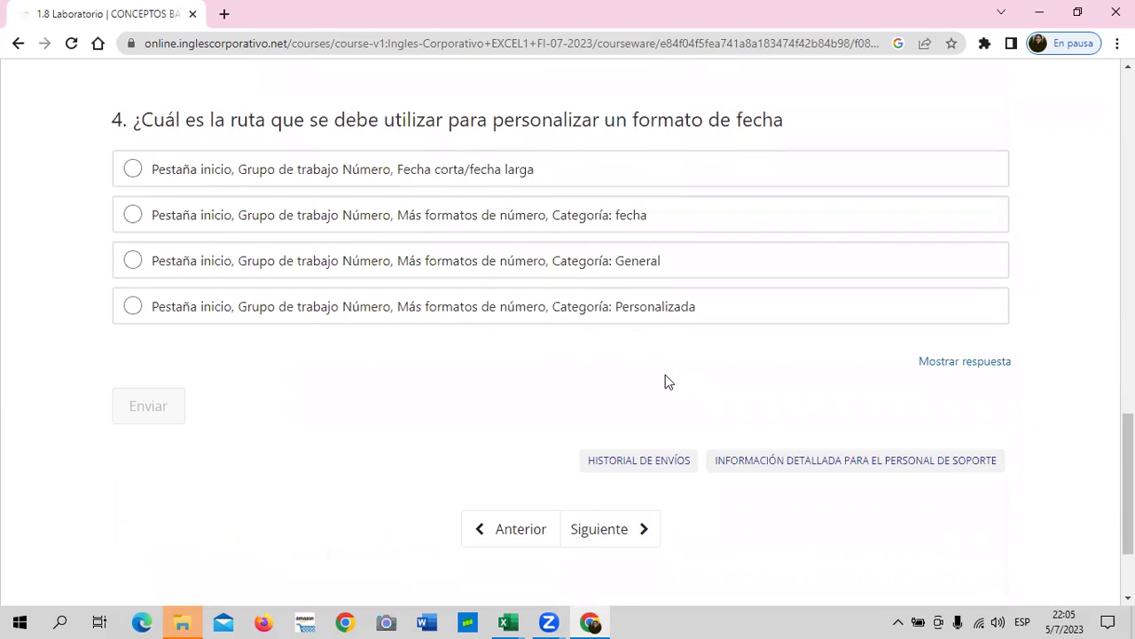
{"action": "scroll", "coordinate": [652, 377], "scroll_direction": "up", "scroll_amount": 4}
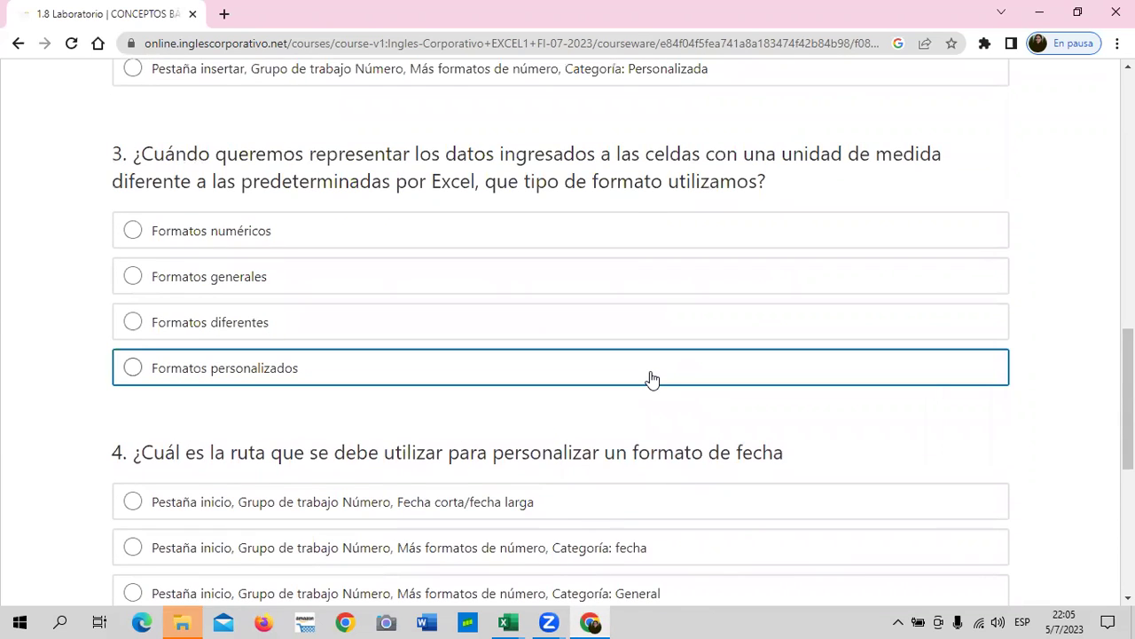
{"action": "scroll", "coordinate": [652, 380], "scroll_direction": "up", "scroll_amount": 1}
{"action": "scroll", "coordinate": [652, 380], "scroll_direction": "up", "scroll_amount": 4}
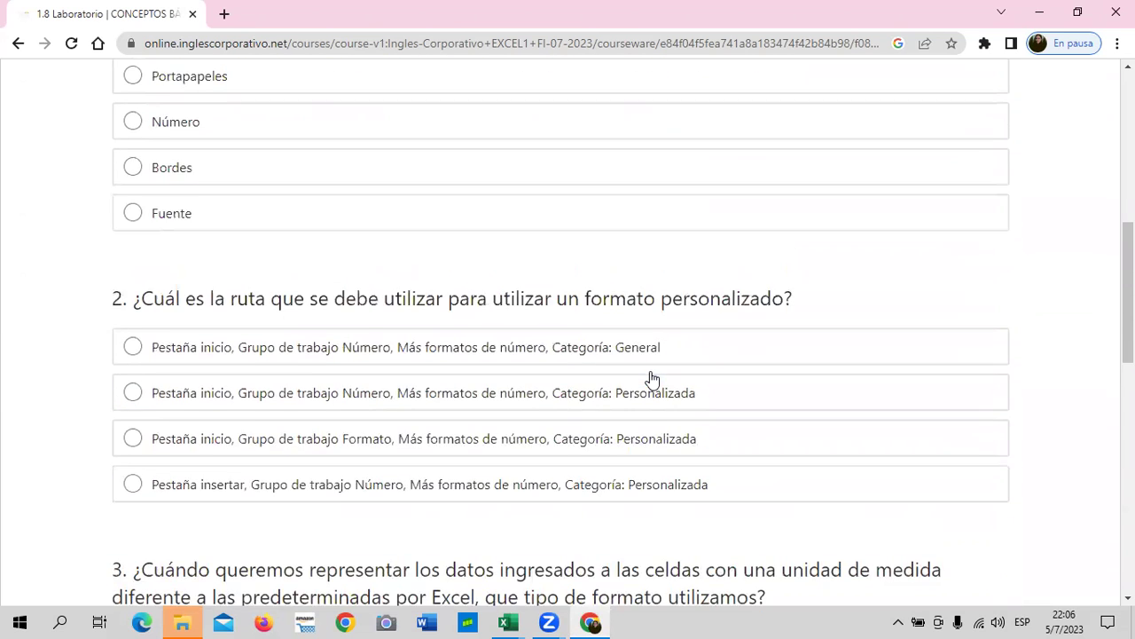
{"action": "scroll", "coordinate": [652, 379], "scroll_direction": "up", "scroll_amount": 5}
{"action": "scroll", "coordinate": [652, 380], "scroll_direction": "up", "scroll_amount": 2}
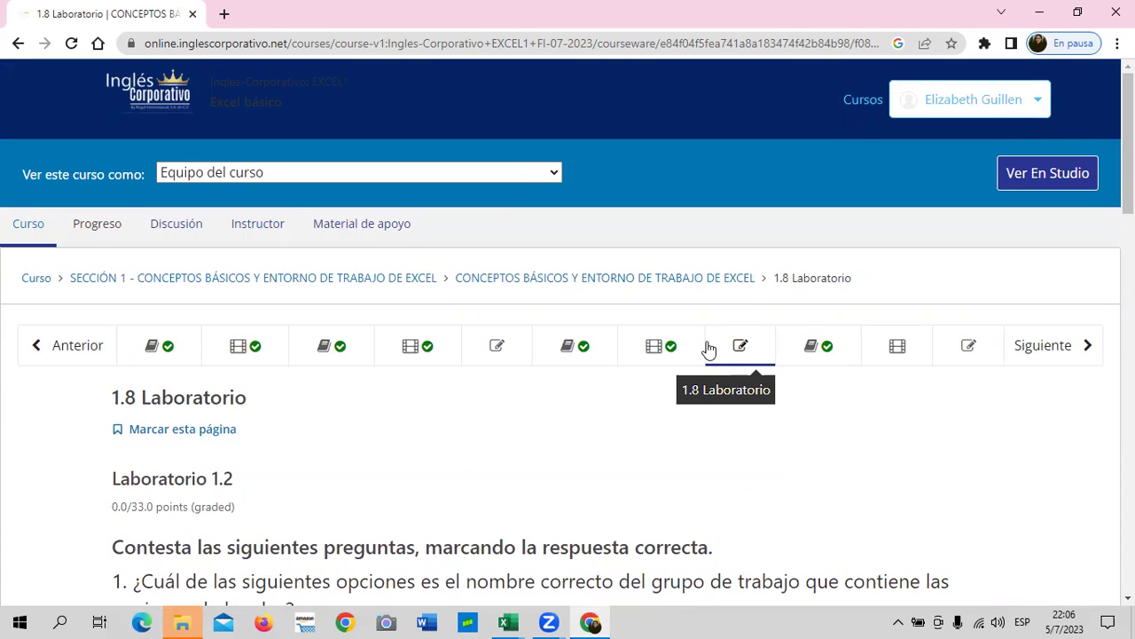
Open the 1.11 Laboratorio quiz and scroll through its questions
{"action": "left_click", "coordinate": [947, 353]}
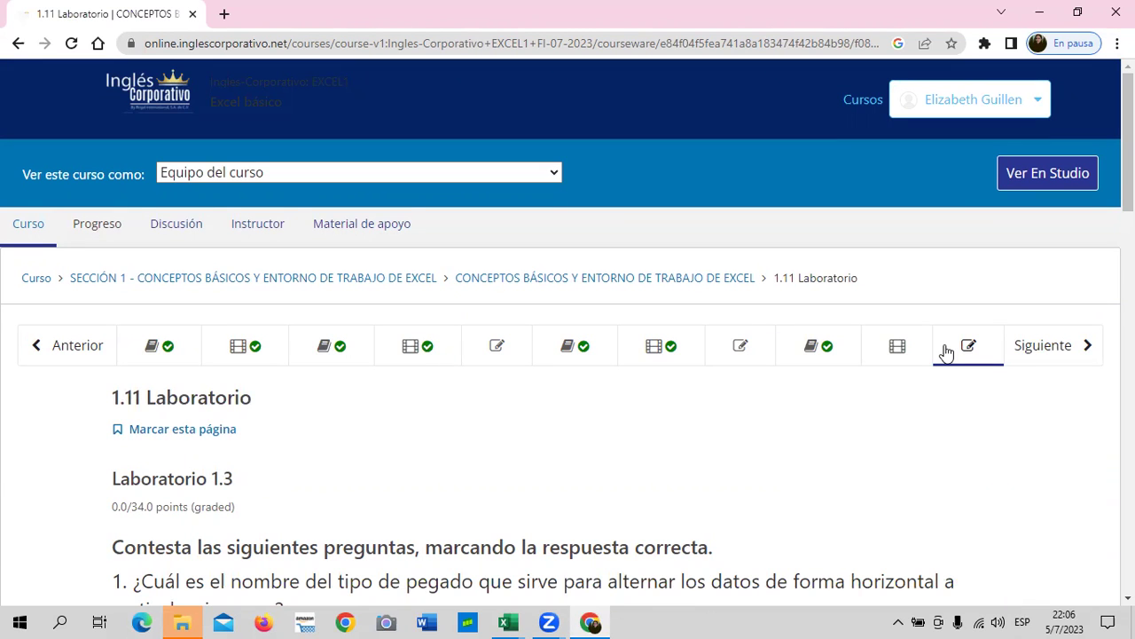
{"action": "scroll", "coordinate": [948, 353], "scroll_direction": "down", "scroll_amount": 3}
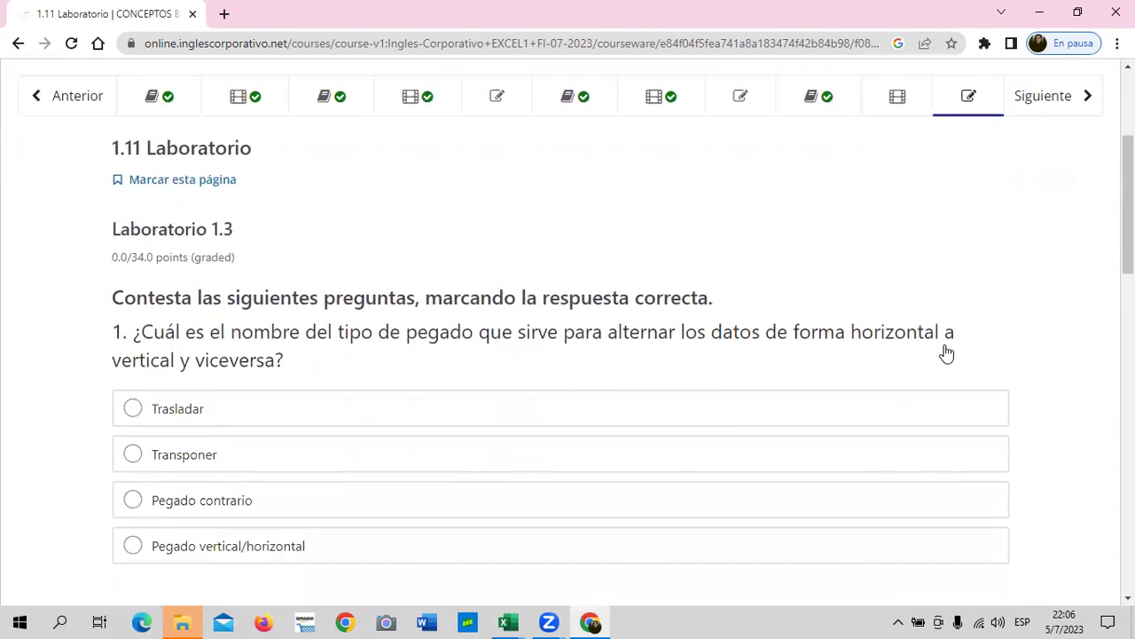
{"action": "scroll", "coordinate": [948, 351], "scroll_direction": "down", "scroll_amount": 4}
{"action": "scroll", "coordinate": [947, 352], "scroll_direction": "down", "scroll_amount": 2}
{"action": "scroll", "coordinate": [946, 352], "scroll_direction": "down", "scroll_amount": 3}
{"action": "scroll", "coordinate": [946, 352], "scroll_direction": "up", "scroll_amount": 5}
{"action": "scroll", "coordinate": [943, 352], "scroll_direction": "up", "scroll_amount": 6}
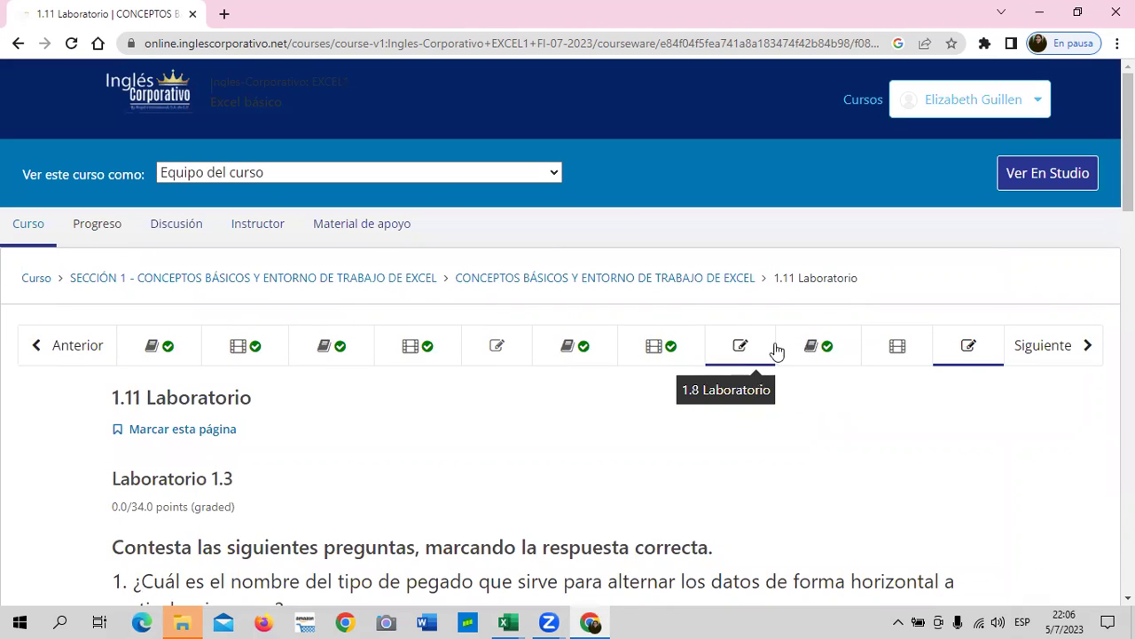
Open lesson 1.9 on clipboard paste options and read through the objective page
{"action": "left_click", "coordinate": [844, 351]}
{"action": "scroll", "coordinate": [843, 351], "scroll_direction": "down", "scroll_amount": 3}
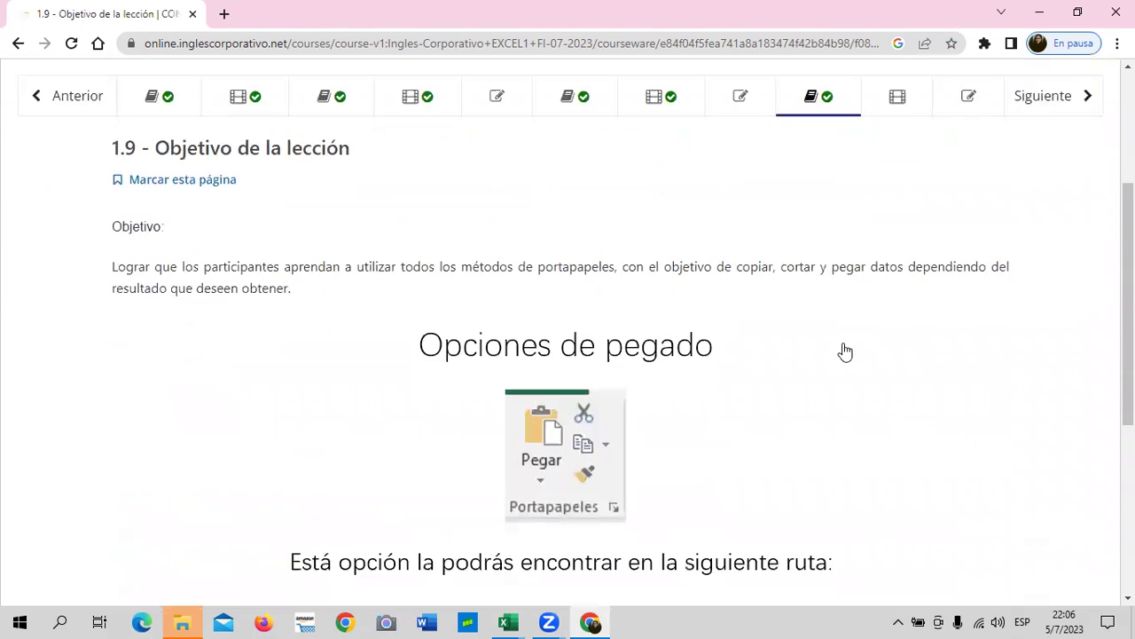
{"action": "scroll", "coordinate": [677, 393], "scroll_direction": "down", "scroll_amount": 3}
{"action": "scroll", "coordinate": [677, 393], "scroll_direction": "down", "scroll_amount": 2}
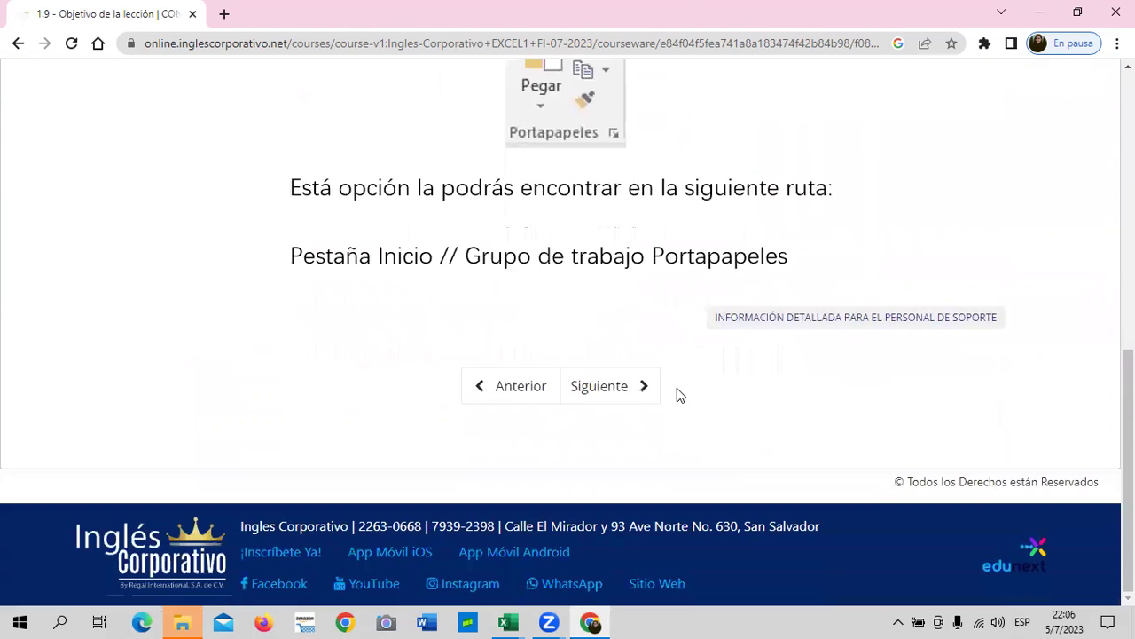
{"action": "scroll", "coordinate": [677, 393], "scroll_direction": "up", "scroll_amount": 4}
{"action": "scroll", "coordinate": [645, 396], "scroll_direction": "down", "scroll_amount": 1}
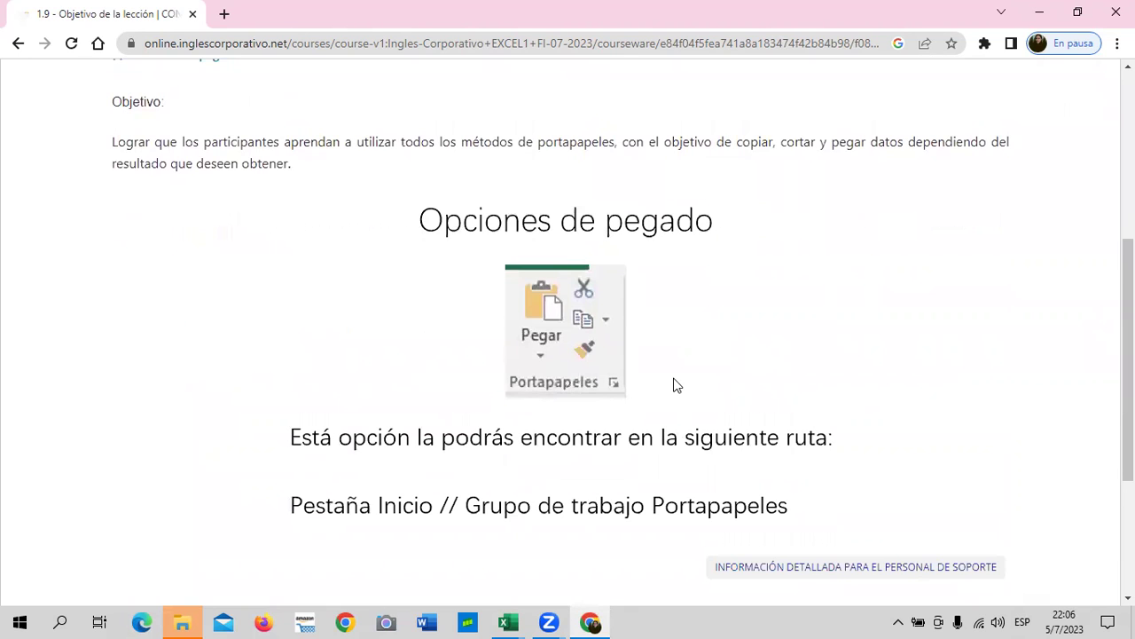
{"action": "scroll", "coordinate": [674, 384], "scroll_direction": "up", "scroll_amount": 2}
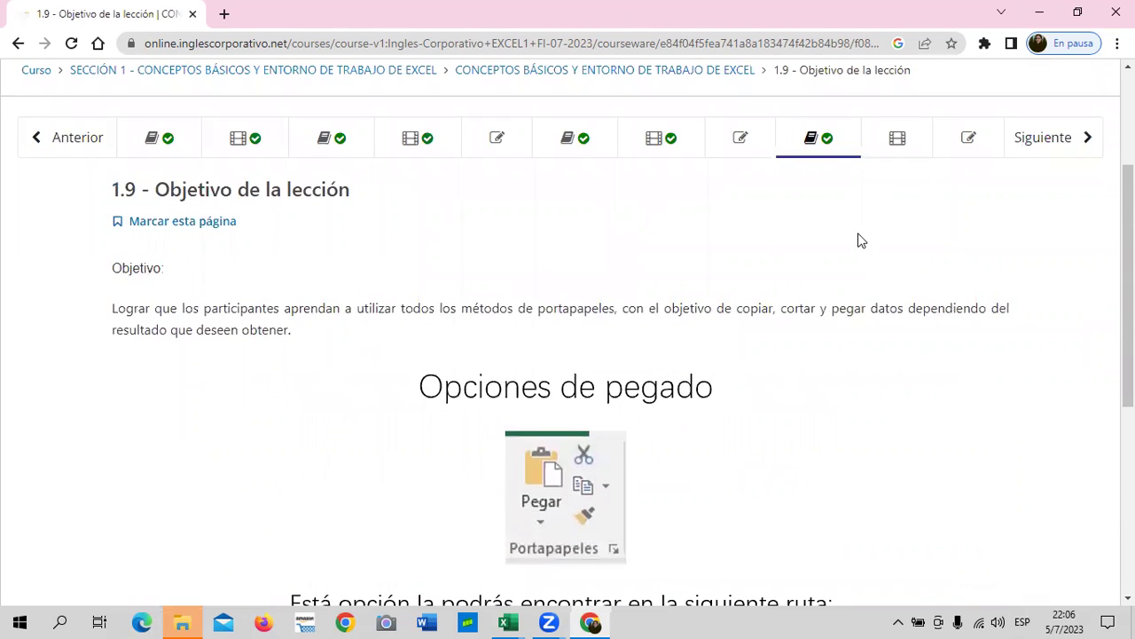
Open the 1.10 Portapapeles video lesson and look over the video player
{"action": "left_click", "coordinate": [876, 141]}
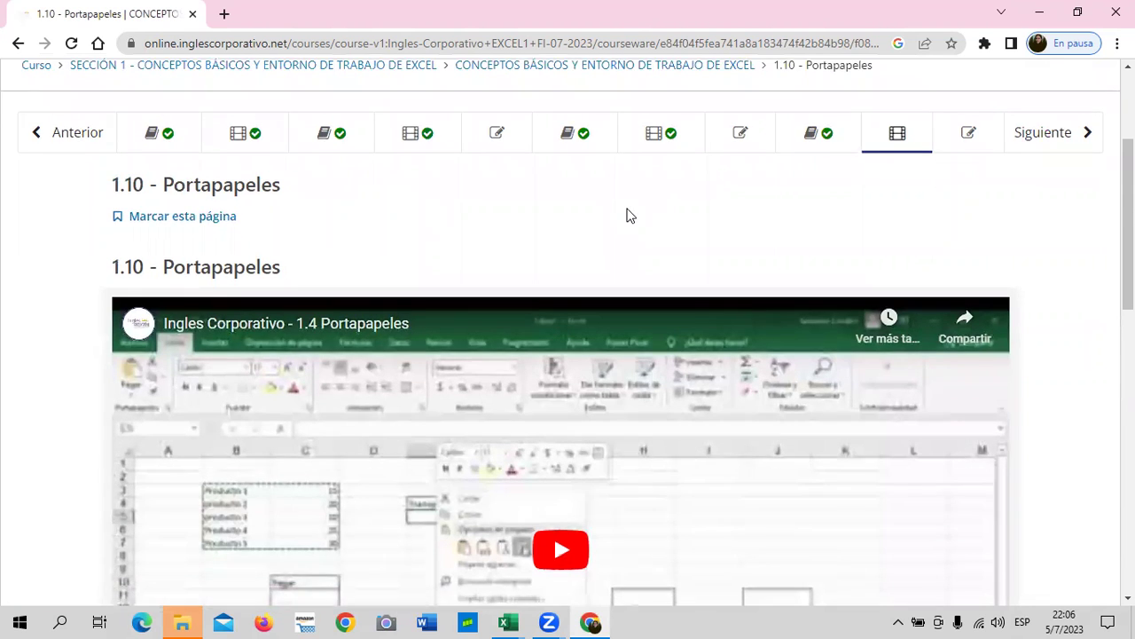
{"action": "scroll", "coordinate": [626, 215], "scroll_direction": "down", "scroll_amount": 3}
{"action": "scroll", "coordinate": [626, 216], "scroll_direction": "down", "scroll_amount": 5}
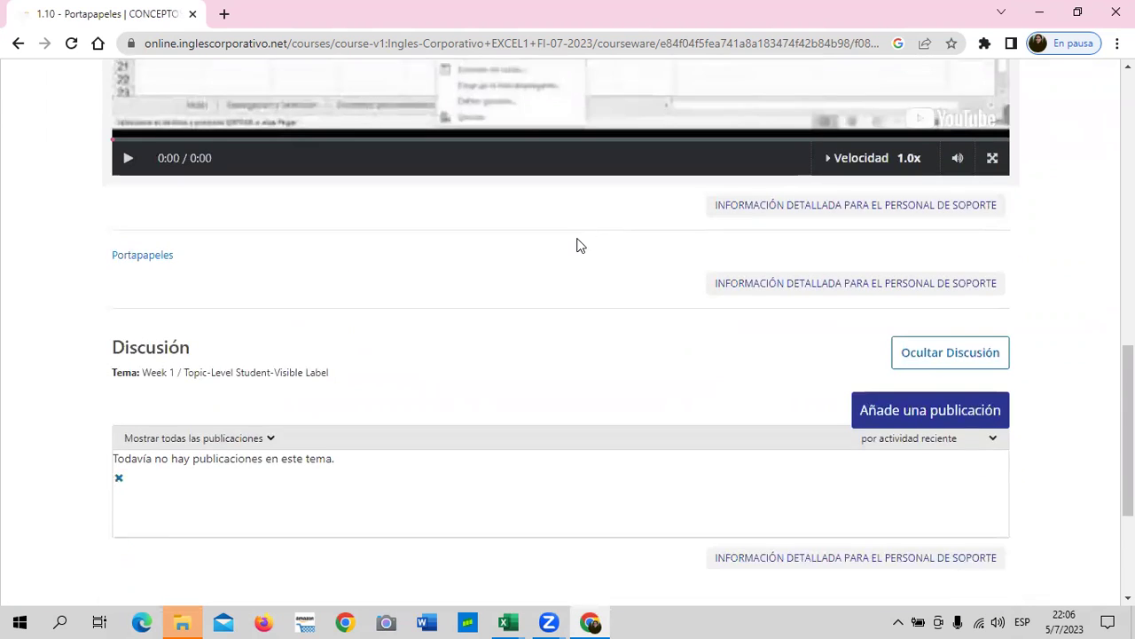
{"action": "scroll", "coordinate": [577, 244], "scroll_direction": "up", "scroll_amount": 2}
{"action": "scroll", "coordinate": [579, 247], "scroll_direction": "up", "scroll_amount": 2}
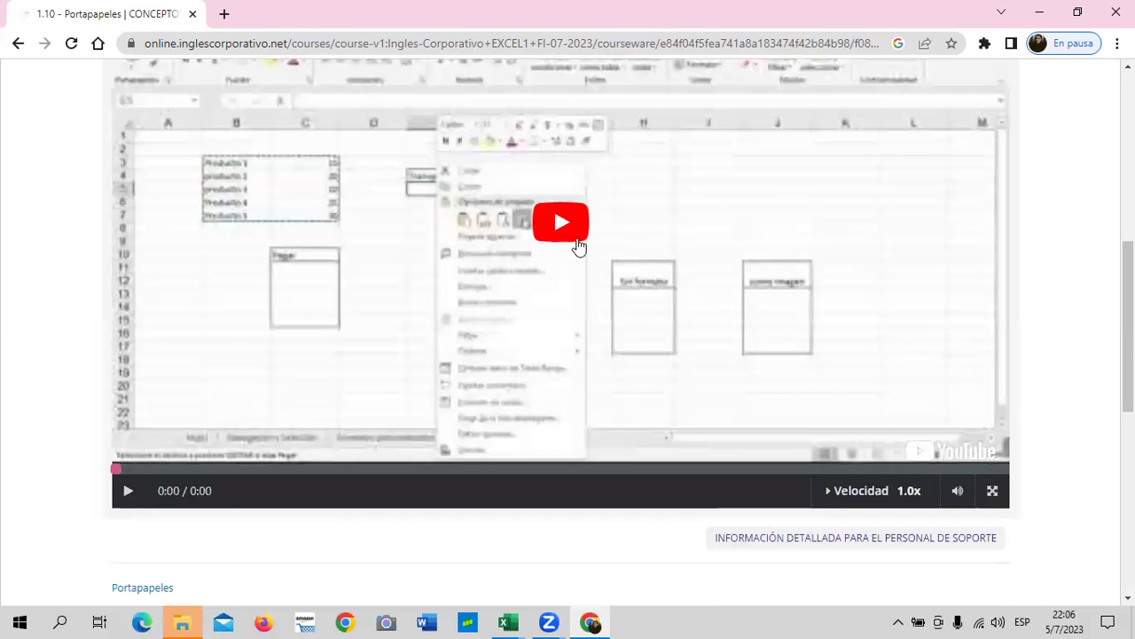
{"action": "scroll", "coordinate": [579, 247], "scroll_direction": "up", "scroll_amount": 1}
{"action": "scroll", "coordinate": [578, 246], "scroll_direction": "up", "scroll_amount": 1}
{"action": "scroll", "coordinate": [579, 247], "scroll_direction": "down", "scroll_amount": 1}
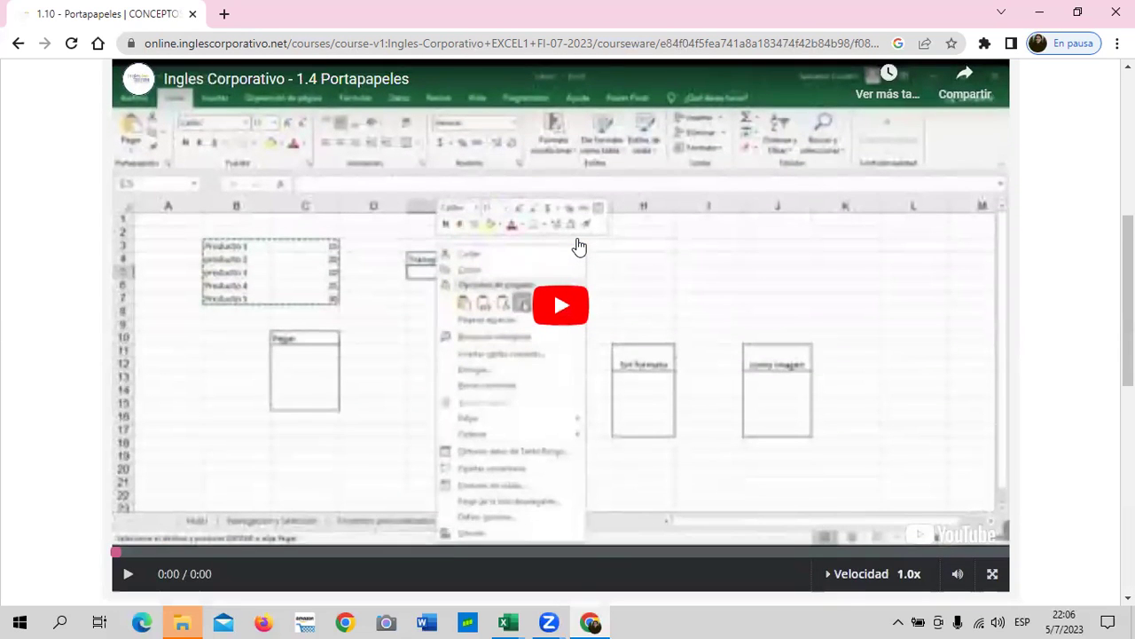
Turn the system volume down slightly
{"action": "key", "text": "XF86AudioRaiseVolume"}
{"action": "key", "text": "XF86AudioLowerVolume"}
{"action": "scroll", "coordinate": [664, 352], "scroll_direction": "up", "scroll_amount": 3}
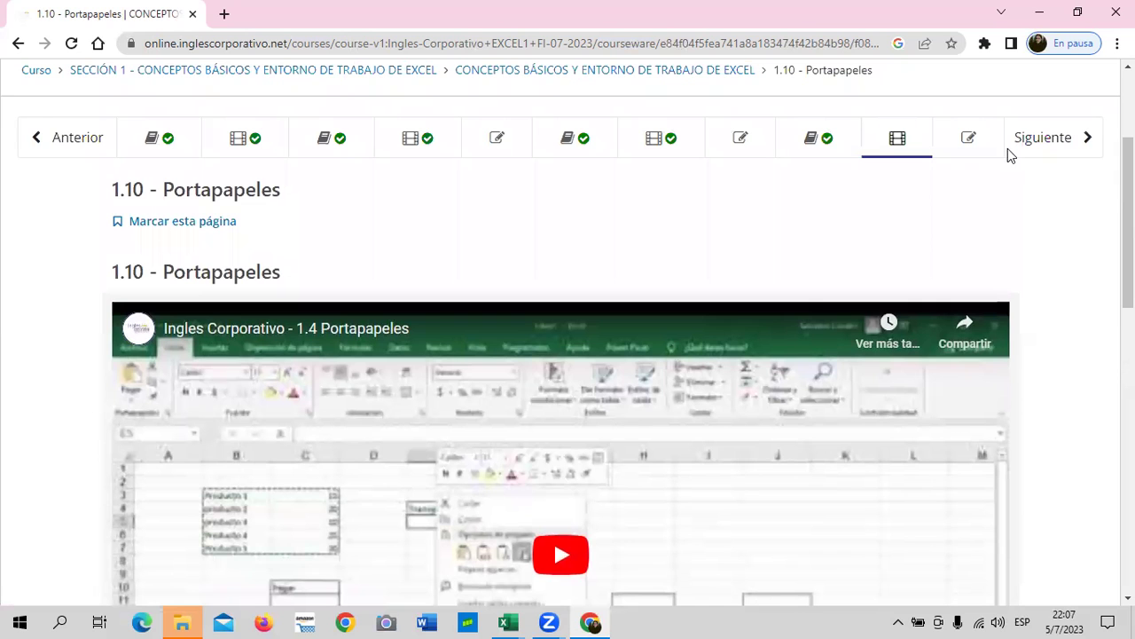
Revisit the 1.8 Laboratorio quiz and scroll through its questions
{"action": "left_click", "coordinate": [752, 145]}
{"action": "scroll", "coordinate": [656, 292], "scroll_direction": "down", "scroll_amount": 4}
{"action": "scroll", "coordinate": [664, 302], "scroll_direction": "down", "scroll_amount": 3}
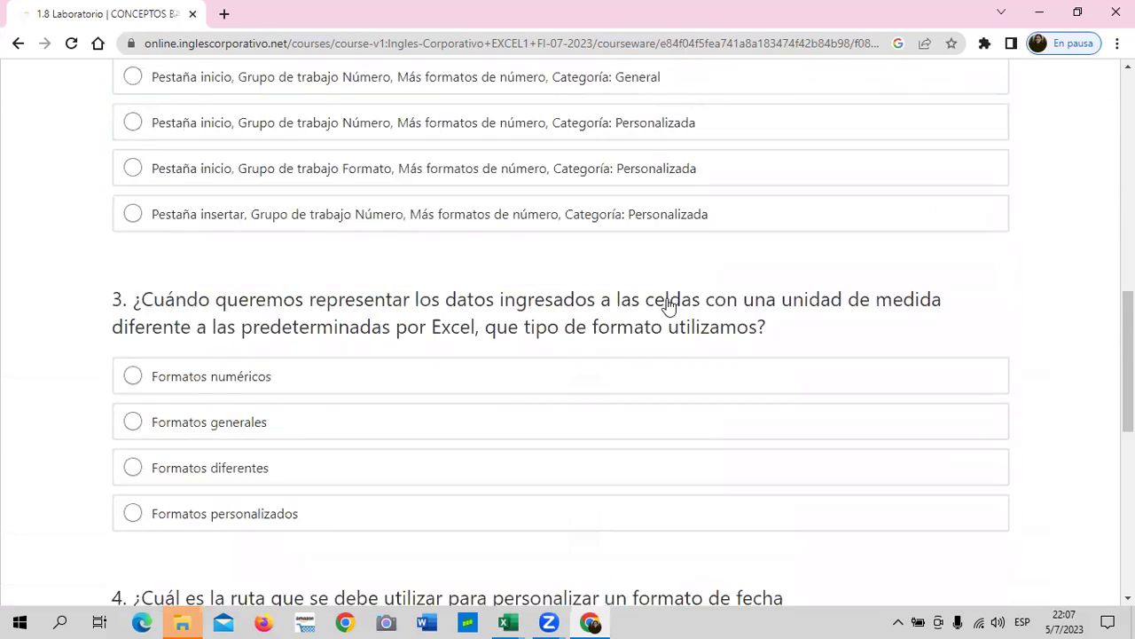
{"action": "scroll", "coordinate": [676, 307], "scroll_direction": "down", "scroll_amount": 2}
{"action": "scroll", "coordinate": [701, 320], "scroll_direction": "down", "scroll_amount": 5}
{"action": "scroll", "coordinate": [710, 320], "scroll_direction": "up", "scroll_amount": 8}
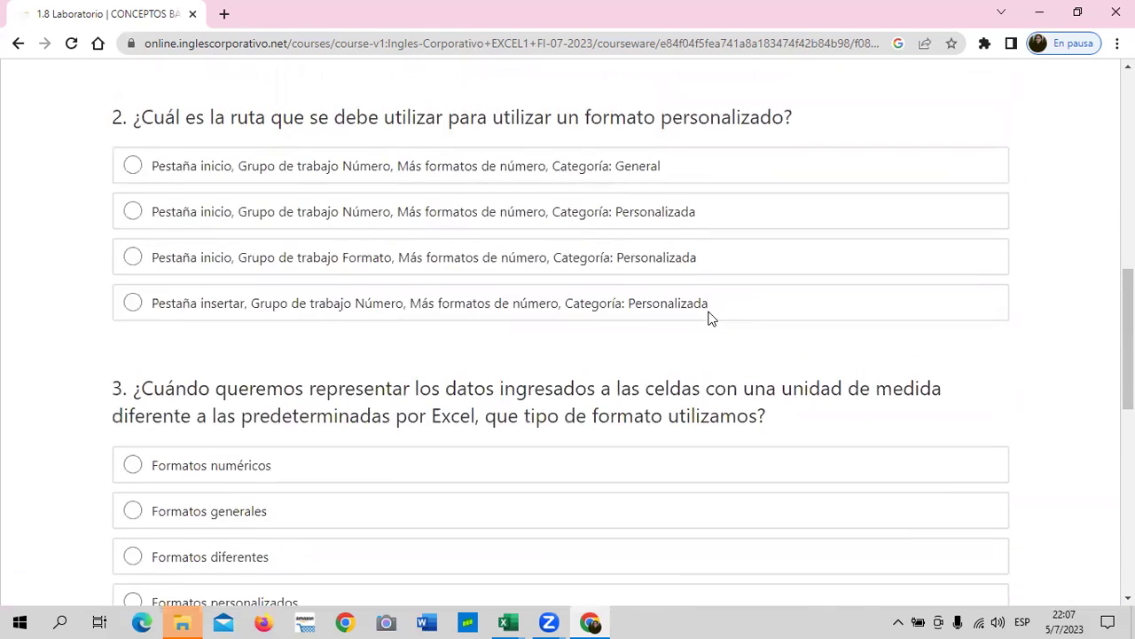
{"action": "scroll", "coordinate": [714, 317], "scroll_direction": "up", "scroll_amount": 6}
Return to the 1.11 Laboratorio quiz (Laboratorio 1.3) and scroll through it
{"action": "left_click", "coordinate": [942, 118]}
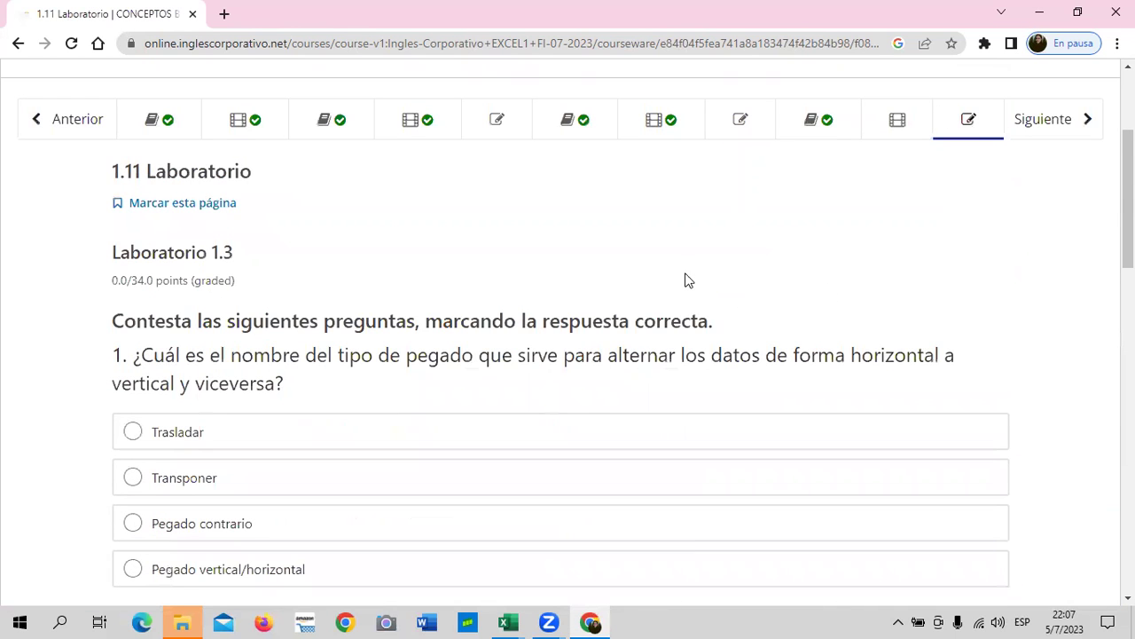
{"action": "scroll", "coordinate": [681, 284], "scroll_direction": "down", "scroll_amount": 5}
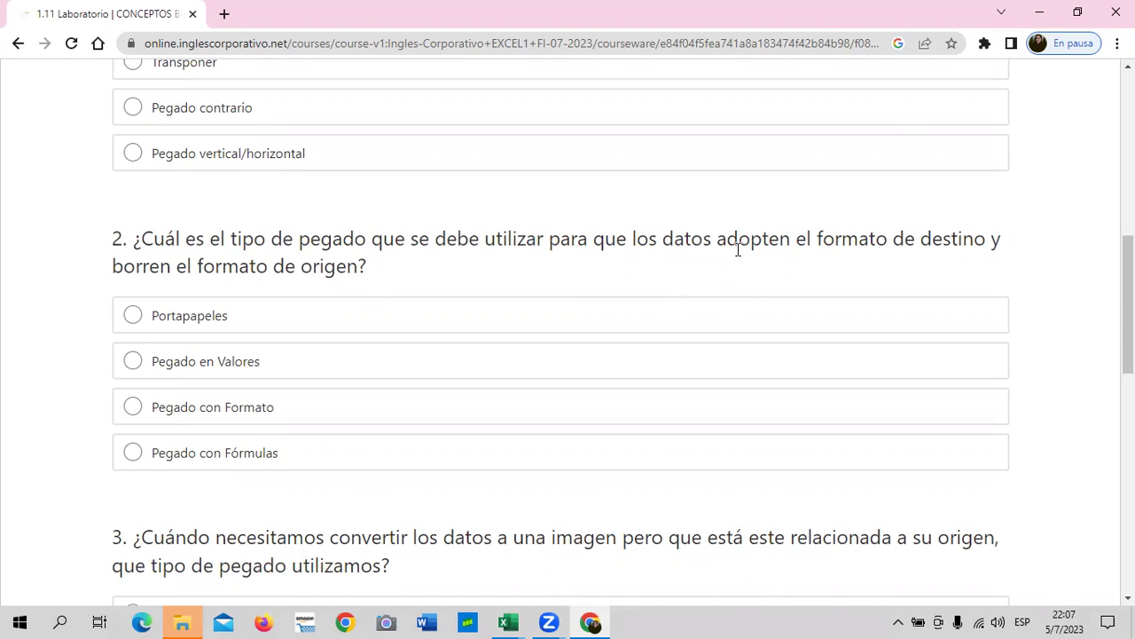
{"action": "scroll", "coordinate": [738, 248], "scroll_direction": "up", "scroll_amount": 2}
{"action": "scroll", "coordinate": [734, 293], "scroll_direction": "up", "scroll_amount": 3}
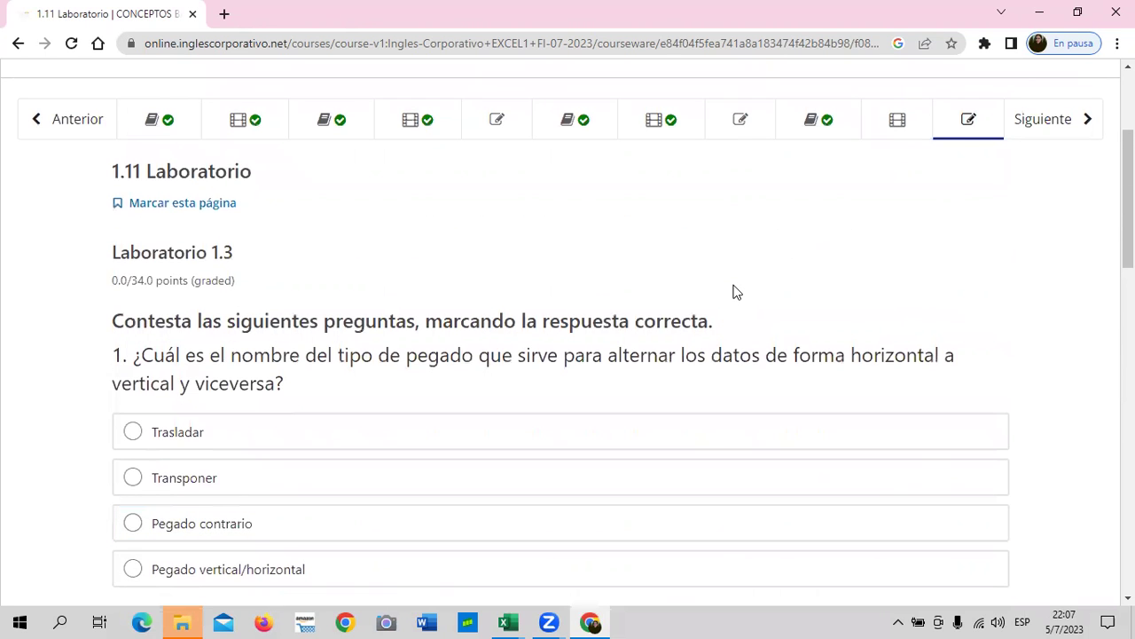